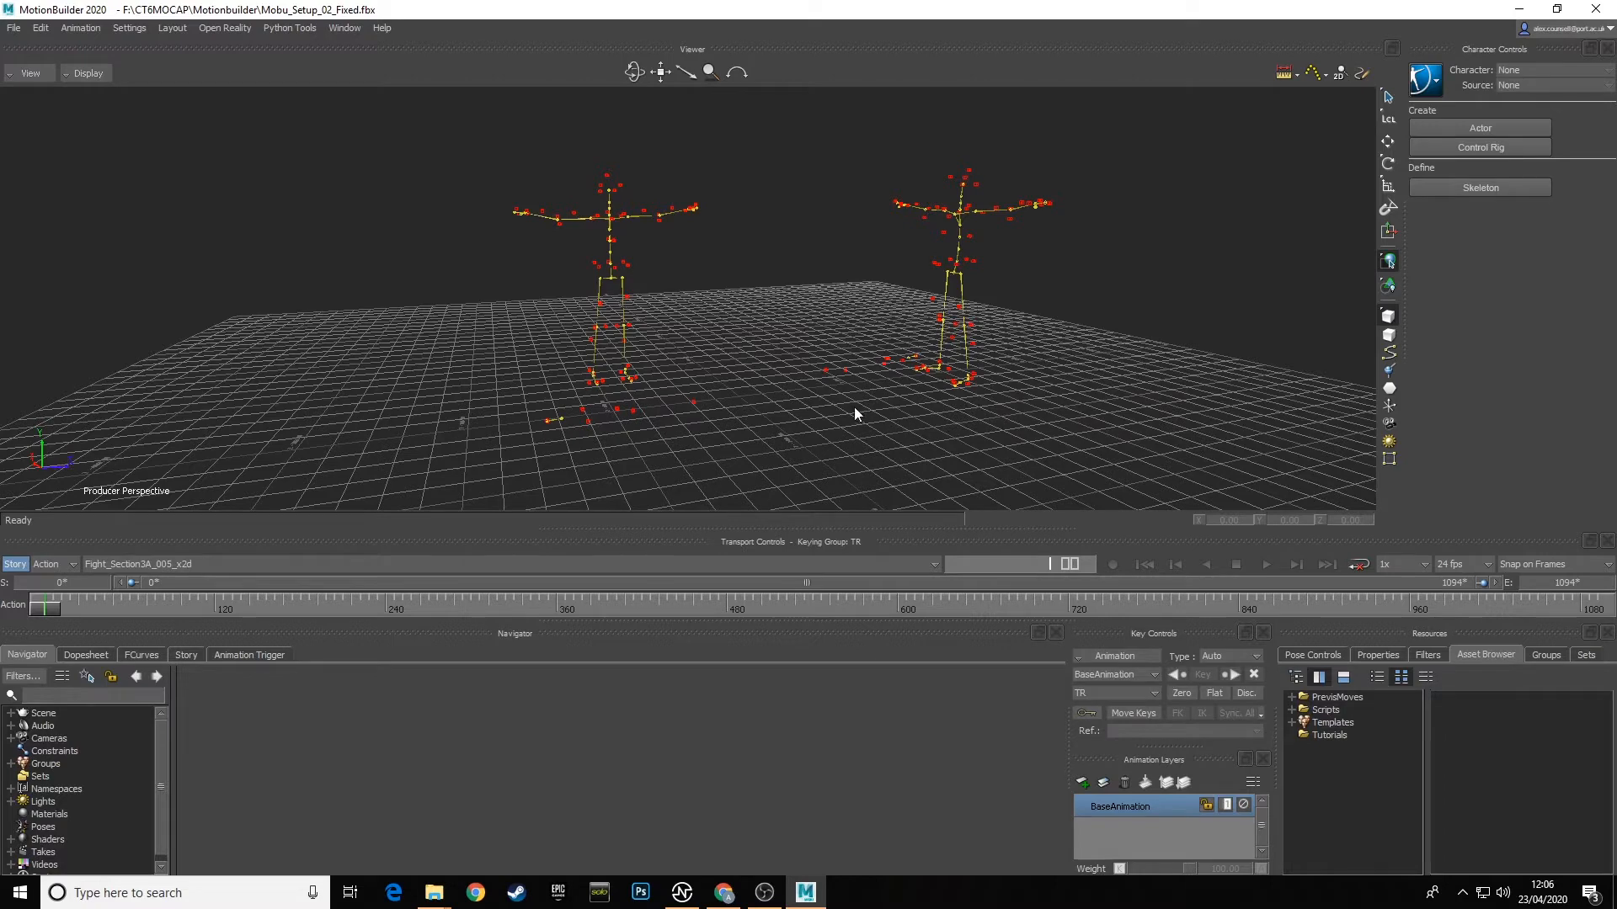
pyautogui.moveTo(854, 408)
pyautogui.keyDown('ctrl'); pyautogui.keyDown('shift'); pyautogui.mouseDown()
pyautogui.moveTo(887, 419)
pyautogui.moveTo(874, 418)
pyautogui.mouseUp(); pyautogui.keyUp('shift'); pyautogui.keyUp('ctrl')
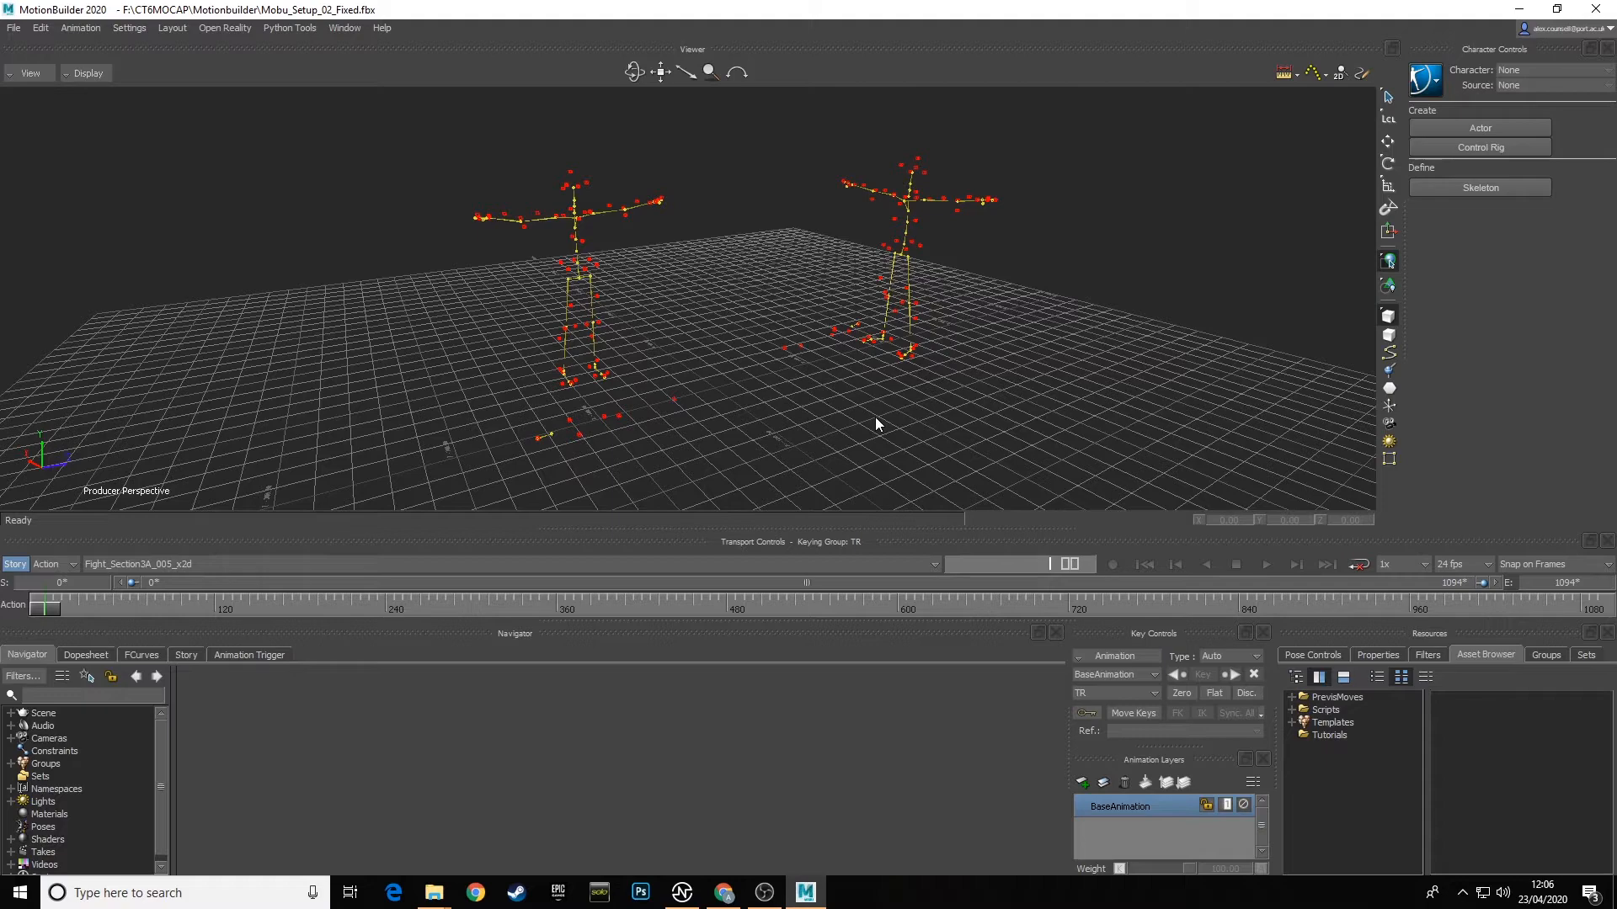
pyautogui.moveTo(755, 376)
pyautogui.keyDown('ctrl'); pyautogui.keyDown('shift'); pyautogui.mouseDown()
pyautogui.moveTo(769, 343)
pyautogui.moveTo(721, 341)
pyautogui.moveTo(755, 371)
pyautogui.mouseUp(); pyautogui.keyUp('shift'); pyautogui.keyUp('ctrl')
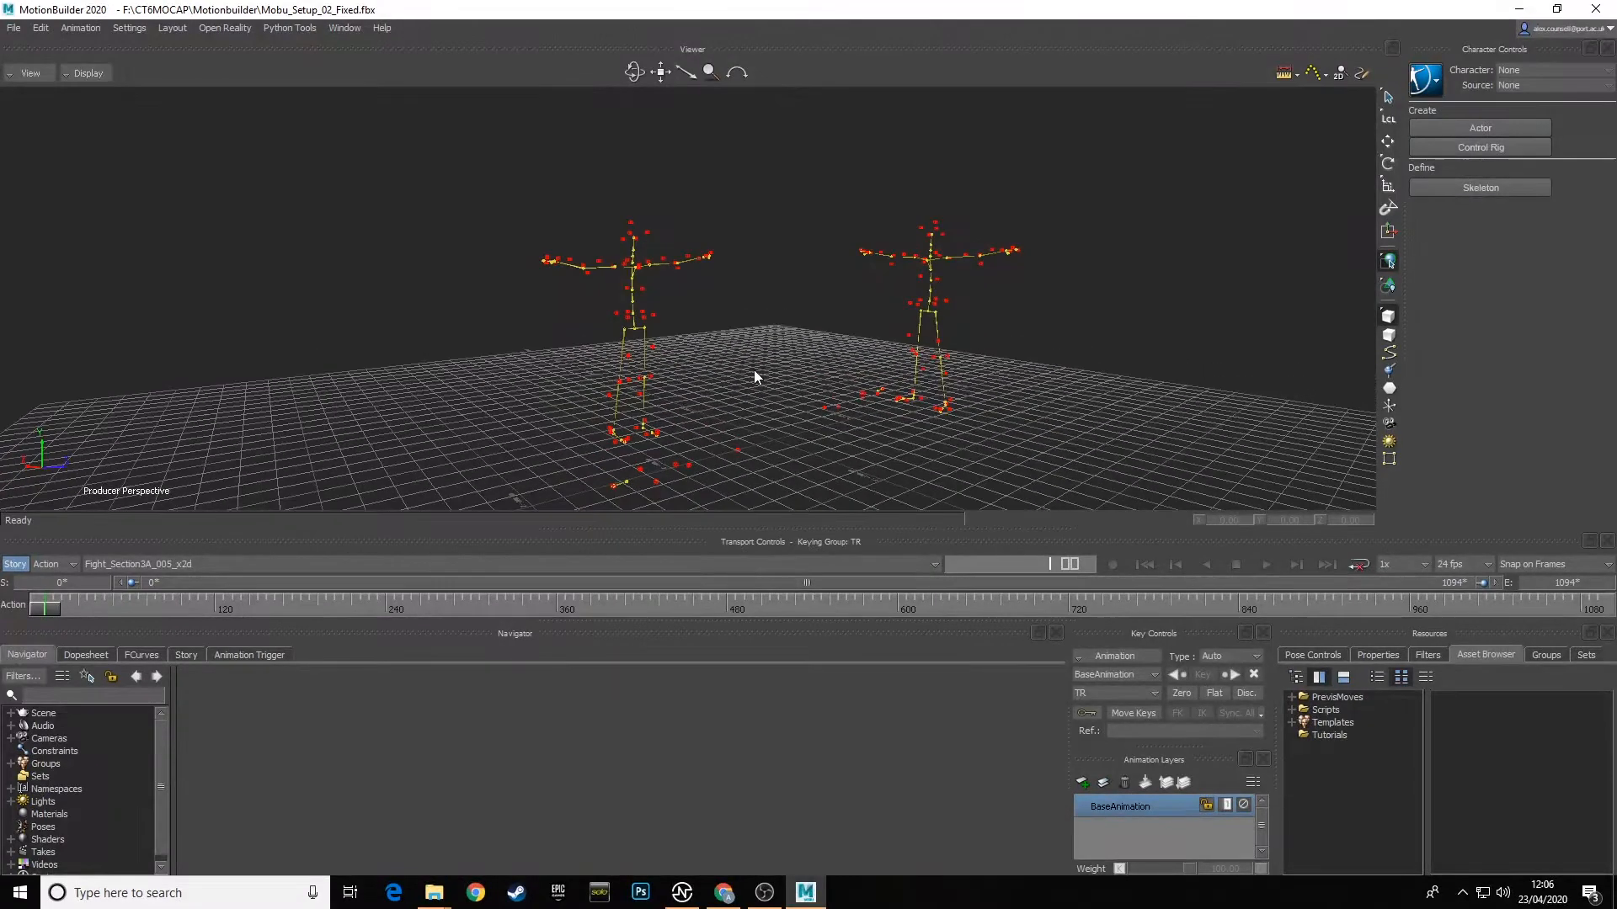
pyautogui.click(14, 28)
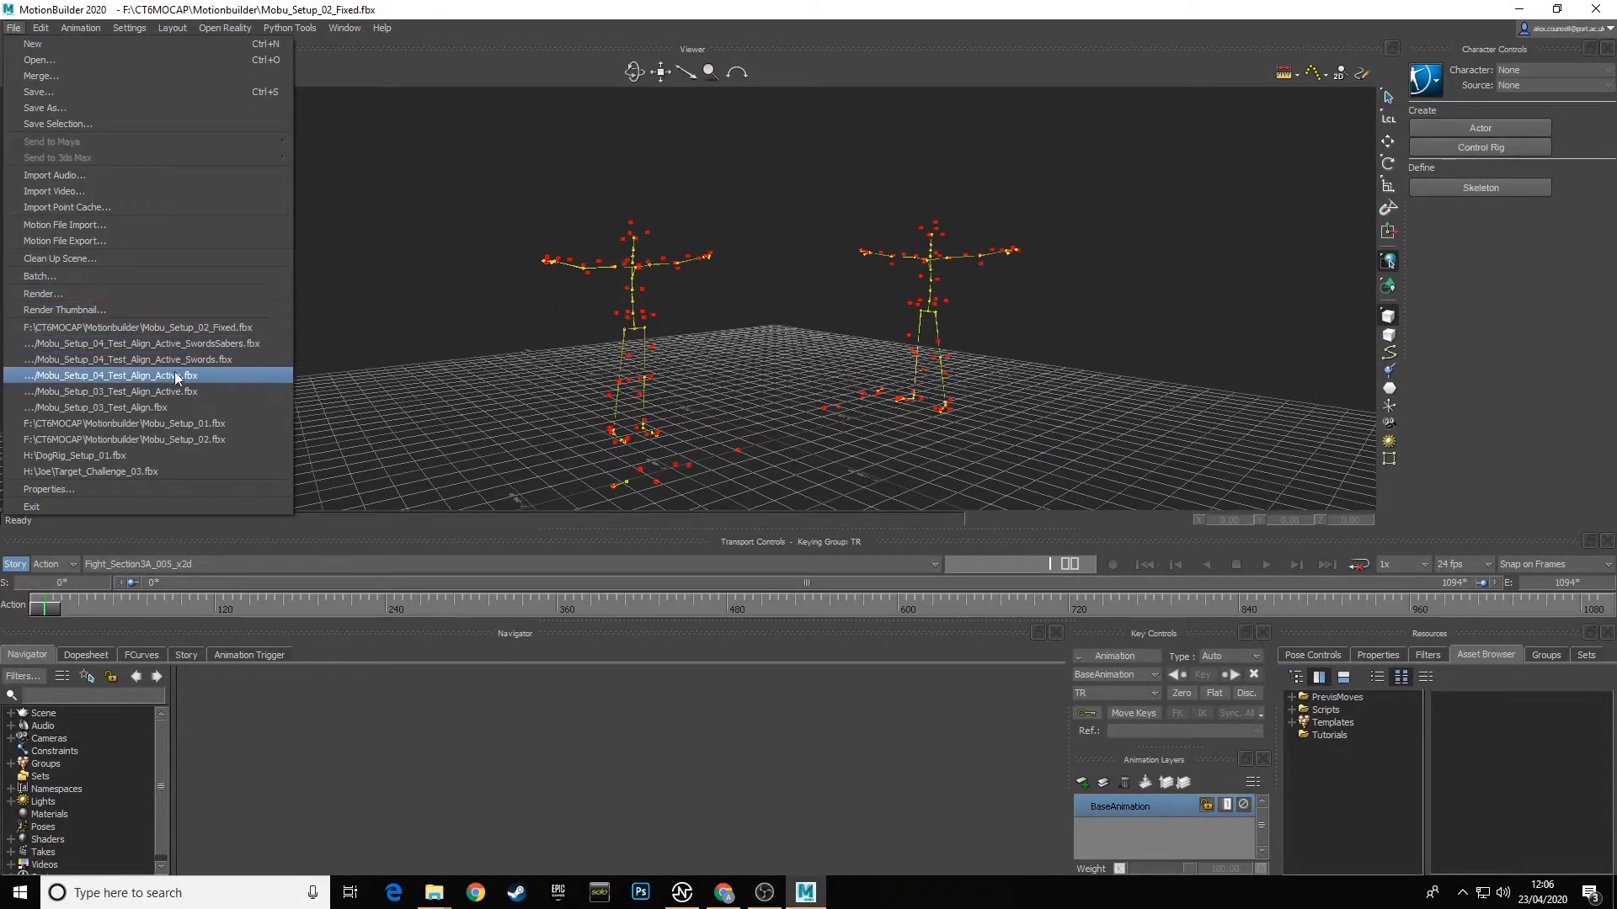
pyautogui.click(442, 226)
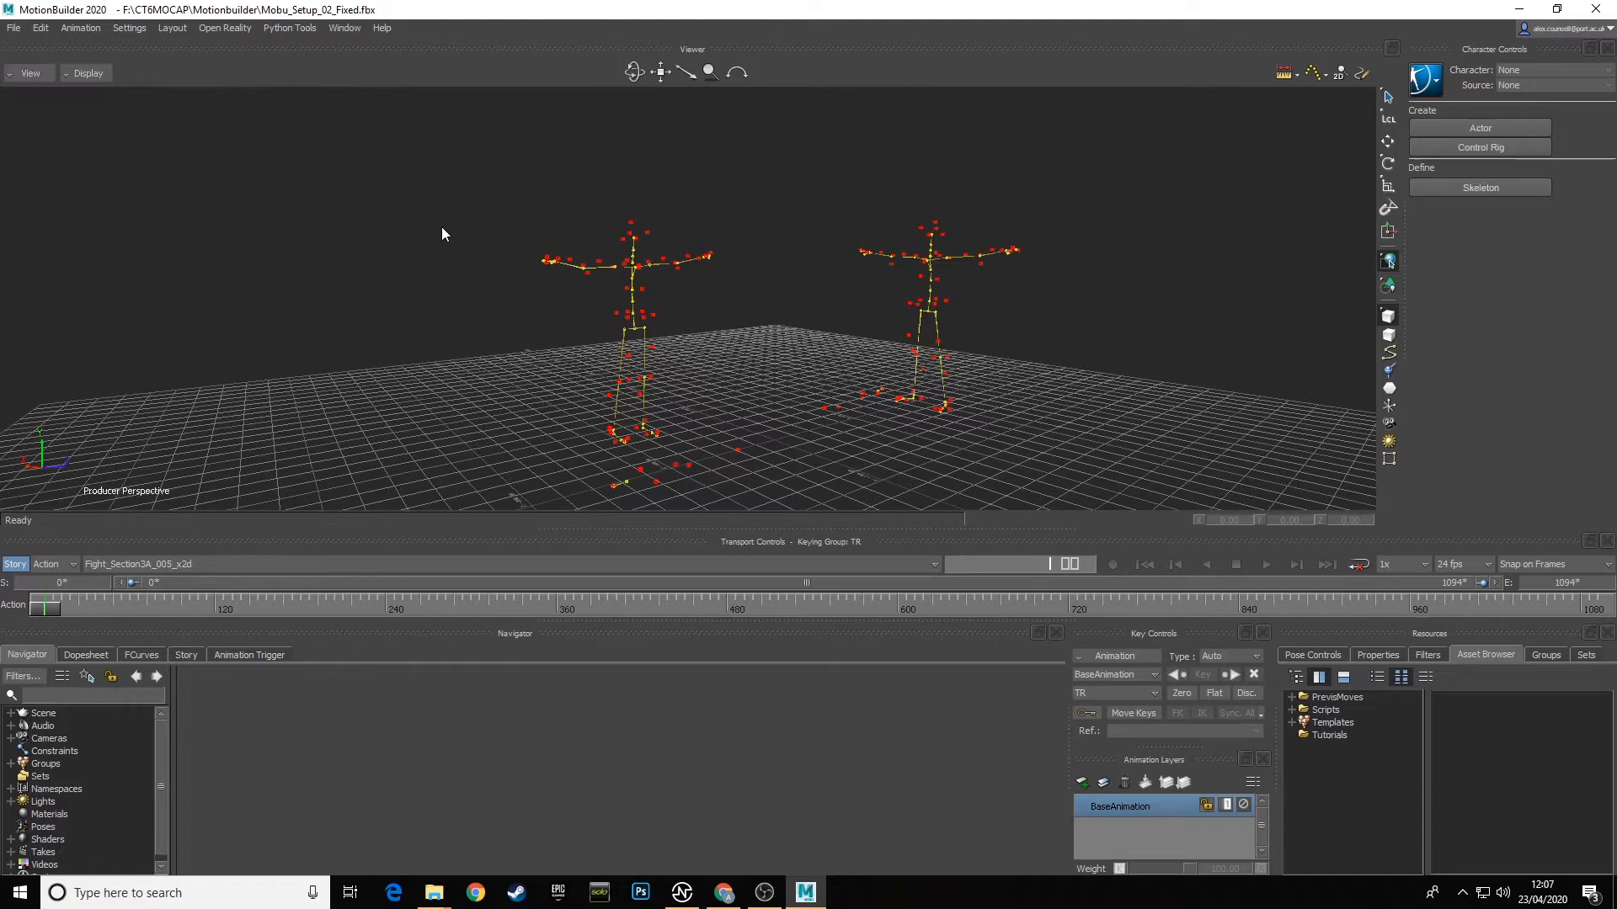
# Step: Open the scene file Mobu_Setup_02.fbx with the default open options, discarding changes to the current scene
pyautogui.click(14, 27)
pyautogui.click(38, 55)
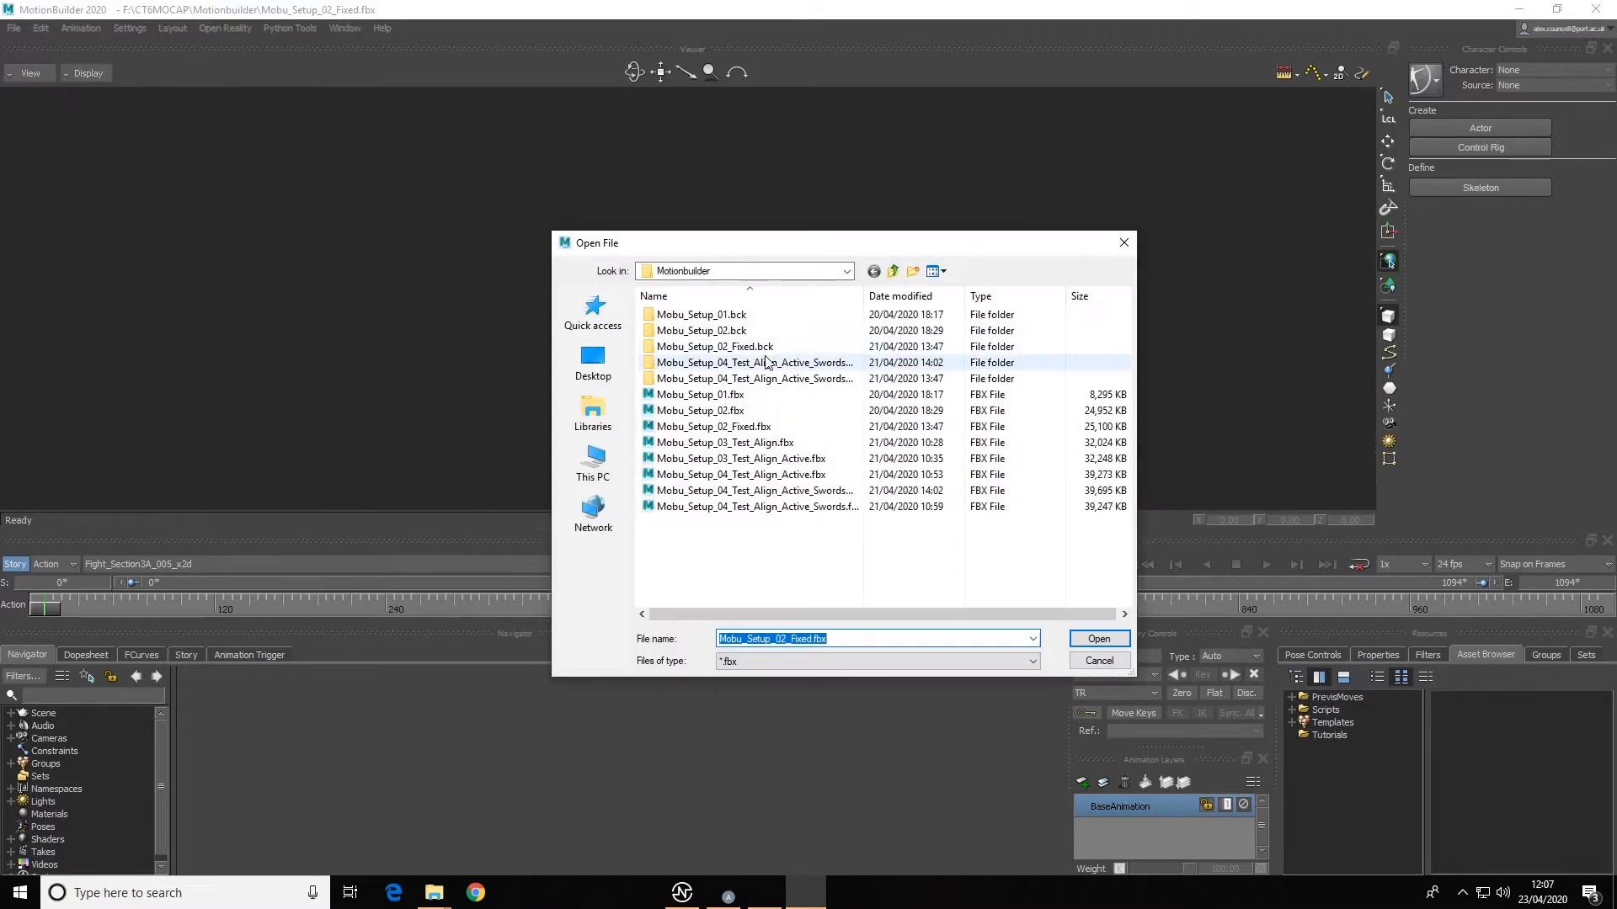
pyautogui.click(699, 410)
pyautogui.click(1103, 638)
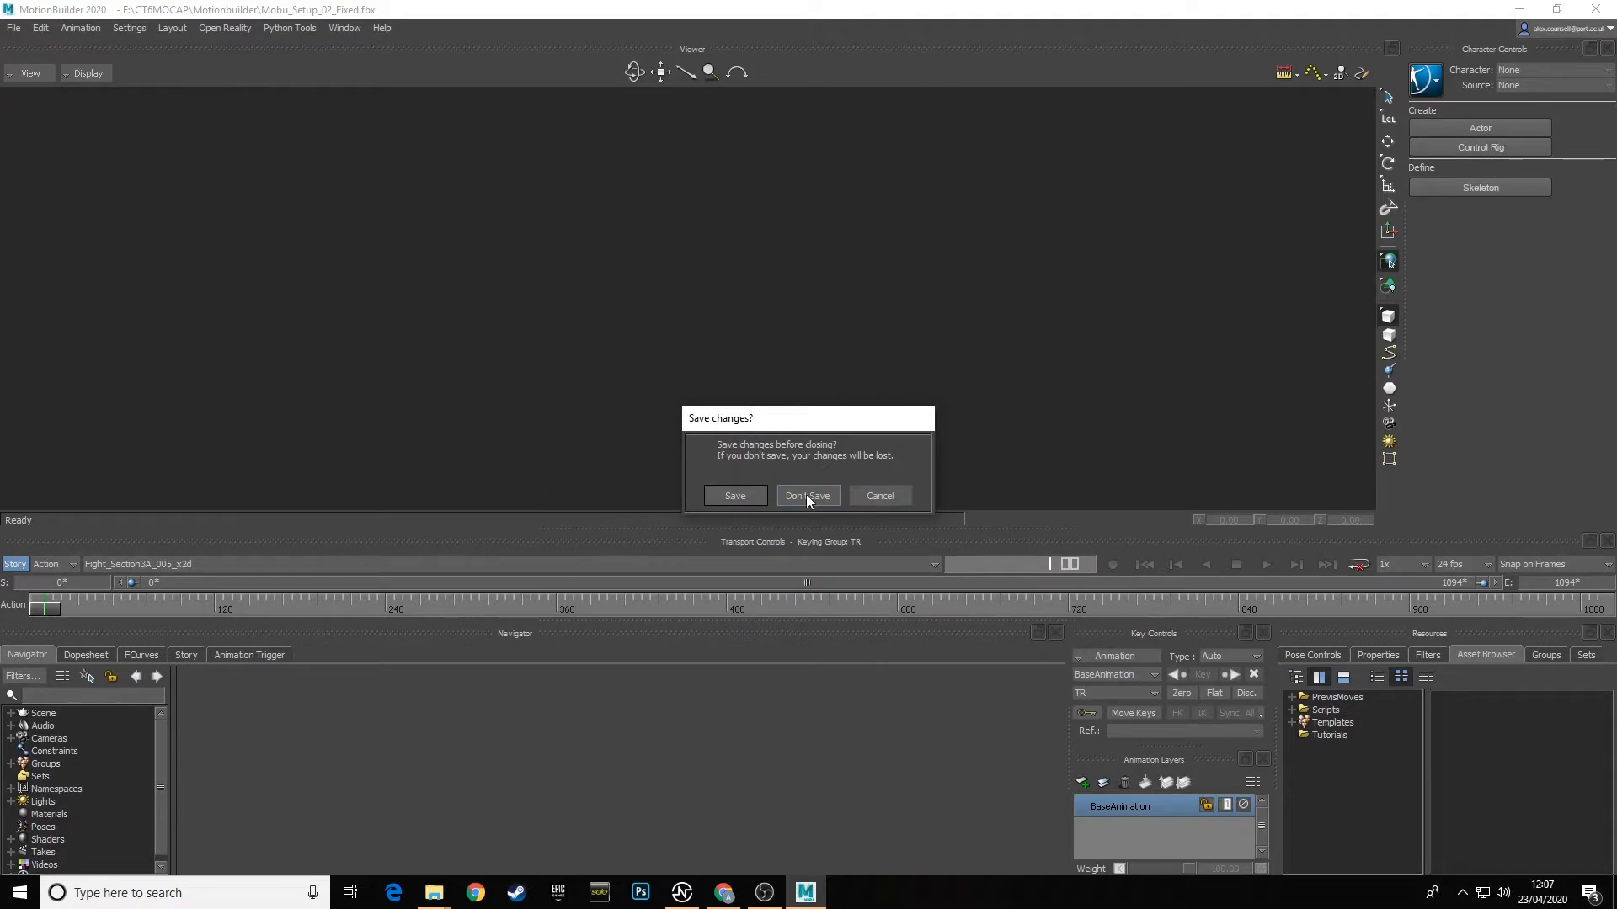
pyautogui.click(806, 495)
pyautogui.click(637, 838)
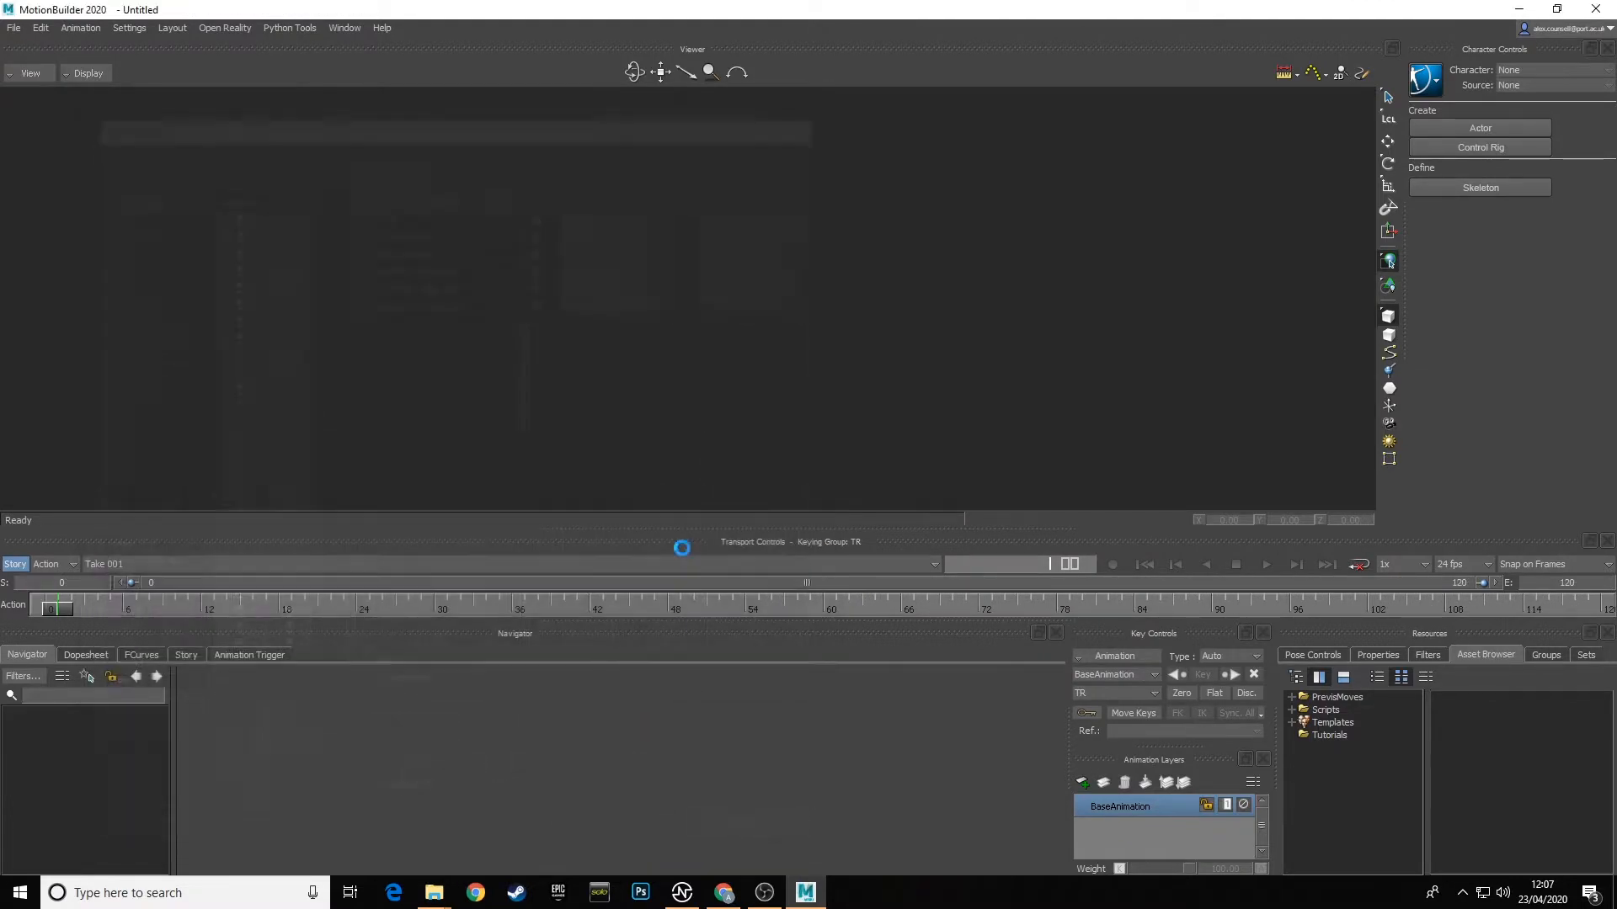
# Step: Examine the overlapping skeletons and markers up close, selecting a left arm bone to identify which performer it belongs to
pyautogui.keyDown('ctrl'); pyautogui.keyDown('shift'); pyautogui.moveTo(800, 342); pyautogui.dragTo(811, 480); pyautogui.keyUp('shift'); pyautogui.keyUp('ctrl')
pyautogui.keyDown('ctrl'); pyautogui.keyDown('shift'); pyautogui.moveTo(841, 282); pyautogui.dragTo(751, 231); pyautogui.keyUp('shift'); pyautogui.keyUp('ctrl')
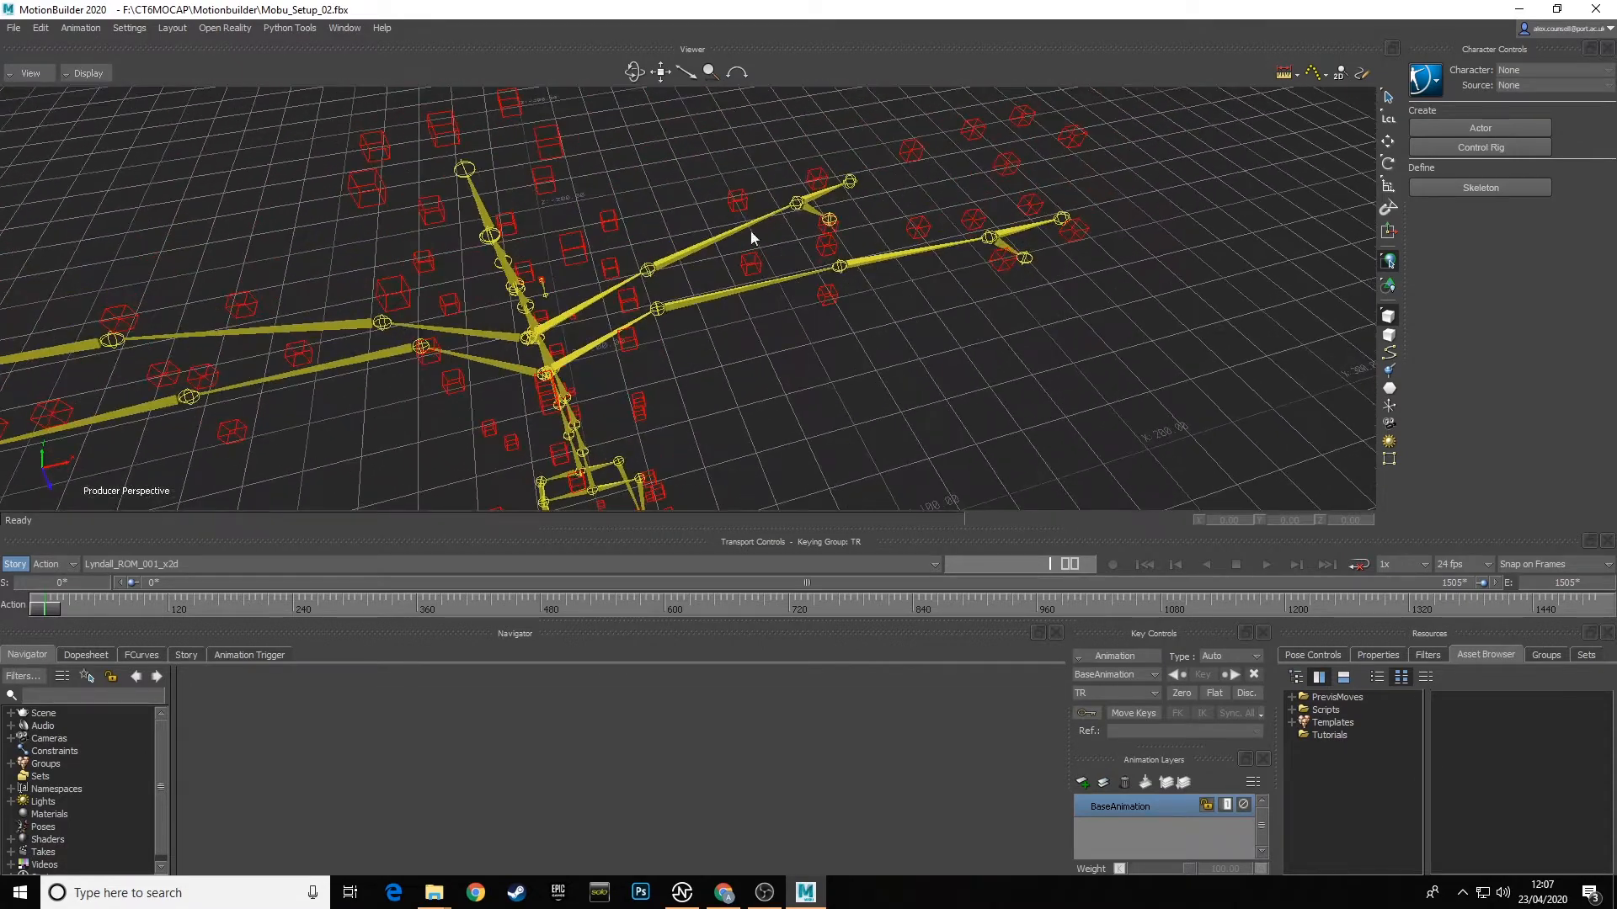
pyautogui.click(699, 251)
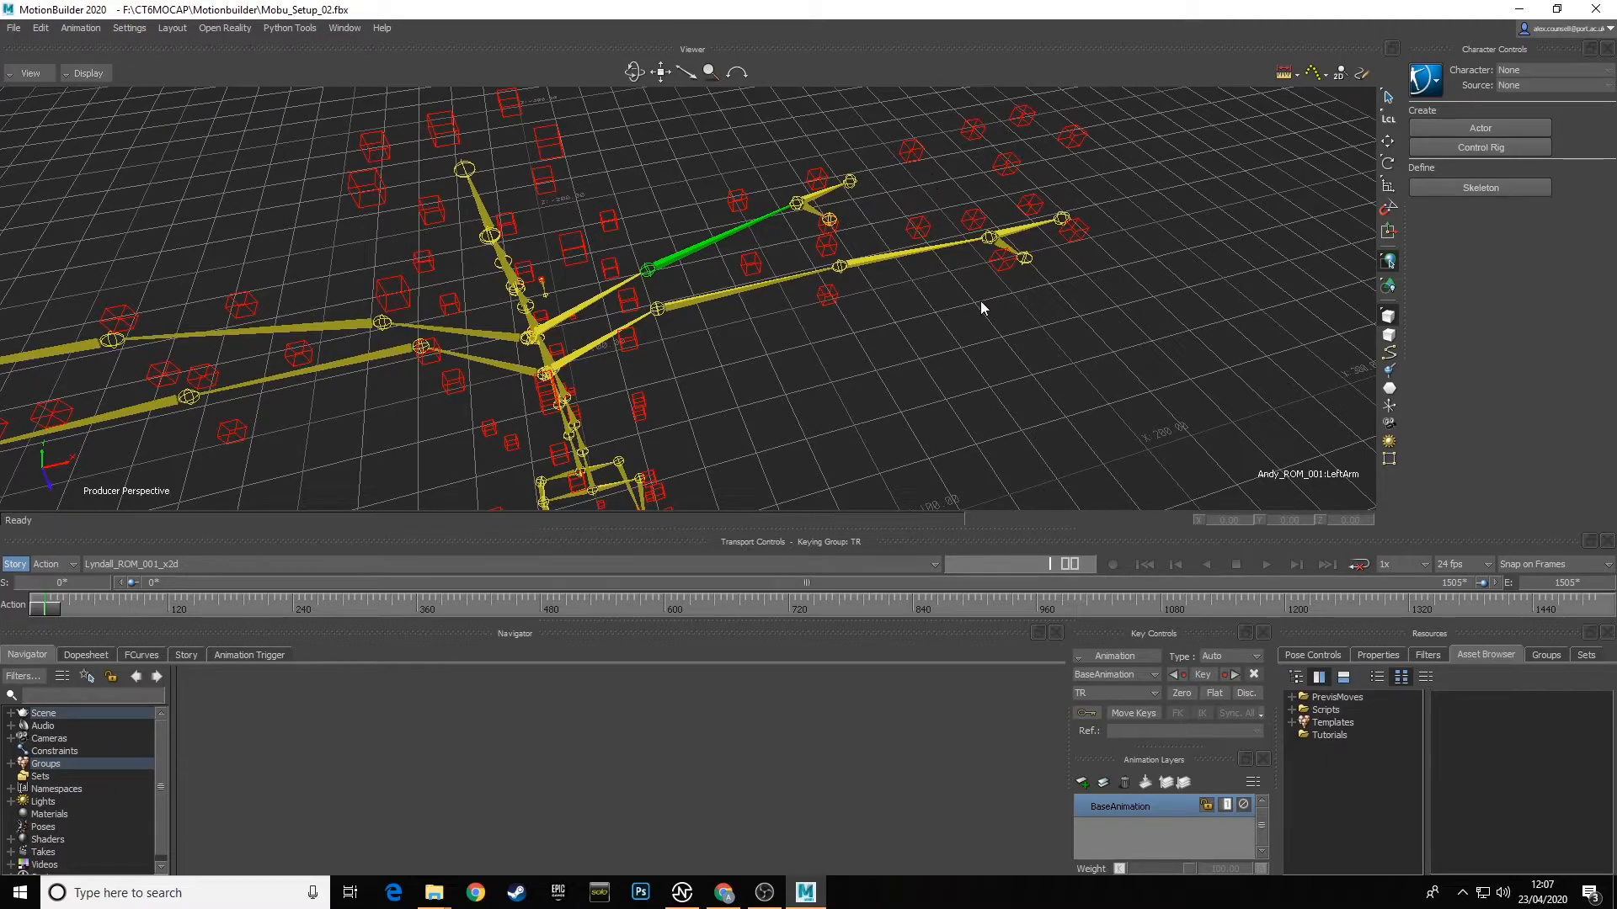
pyautogui.keyDown('ctrl'); pyautogui.keyDown('shift'); pyautogui.moveTo(981, 300); pyautogui.dragTo(845, 315); pyautogui.keyUp('shift'); pyautogui.keyUp('ctrl')
pyautogui.click(882, 336)
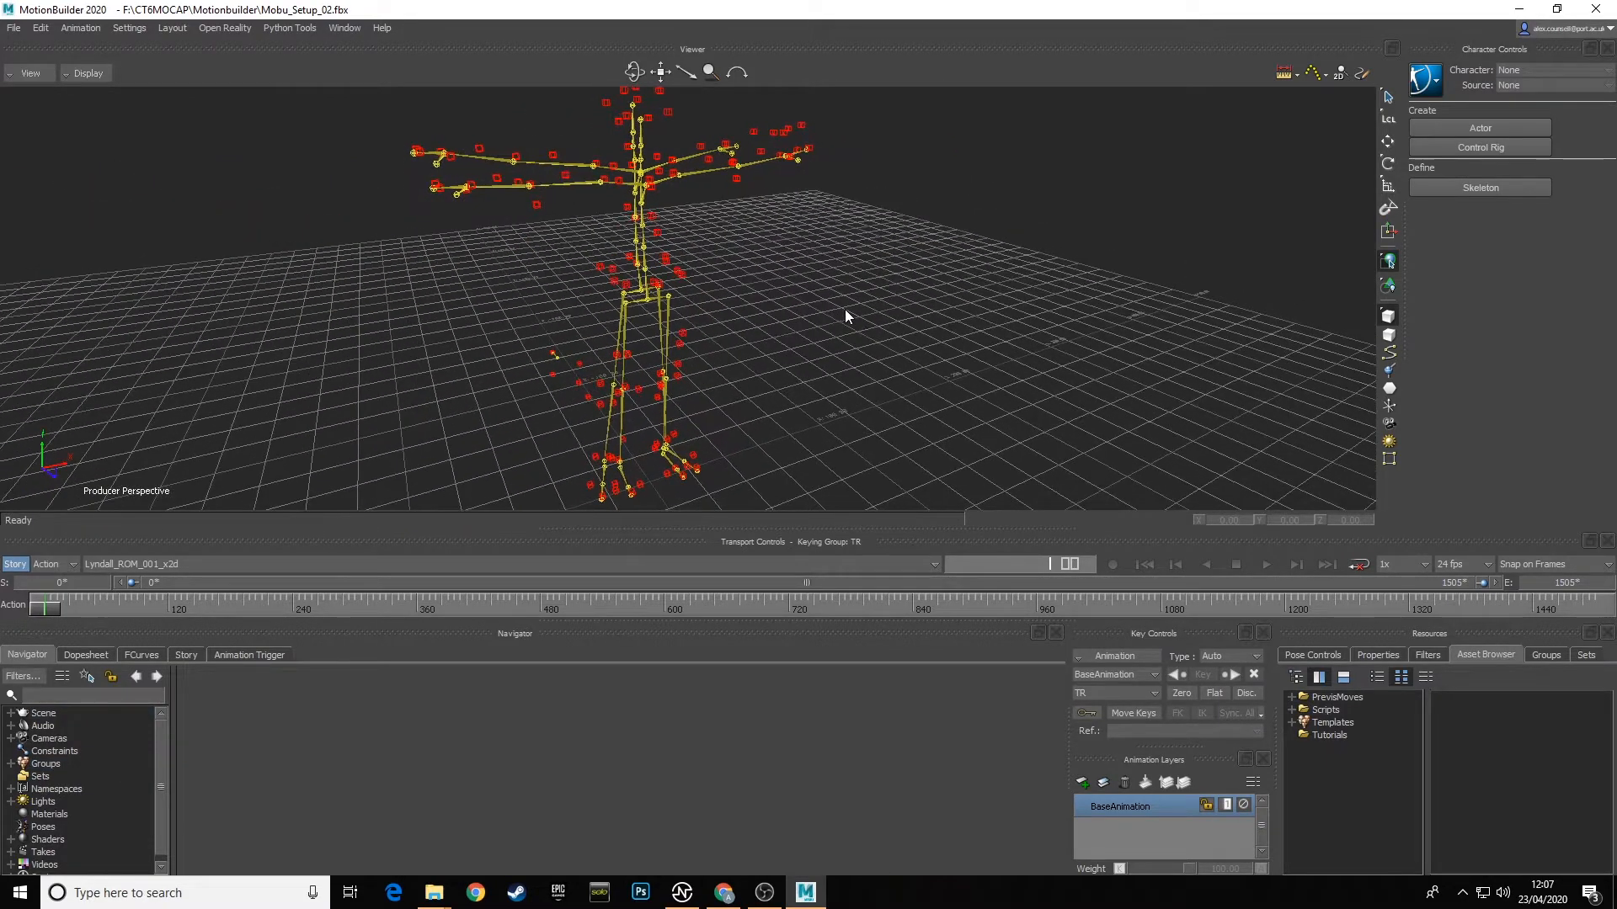
# Step: Show the scene's groups and examine the two overlapping performers from several angles
pyautogui.click(1548, 655)
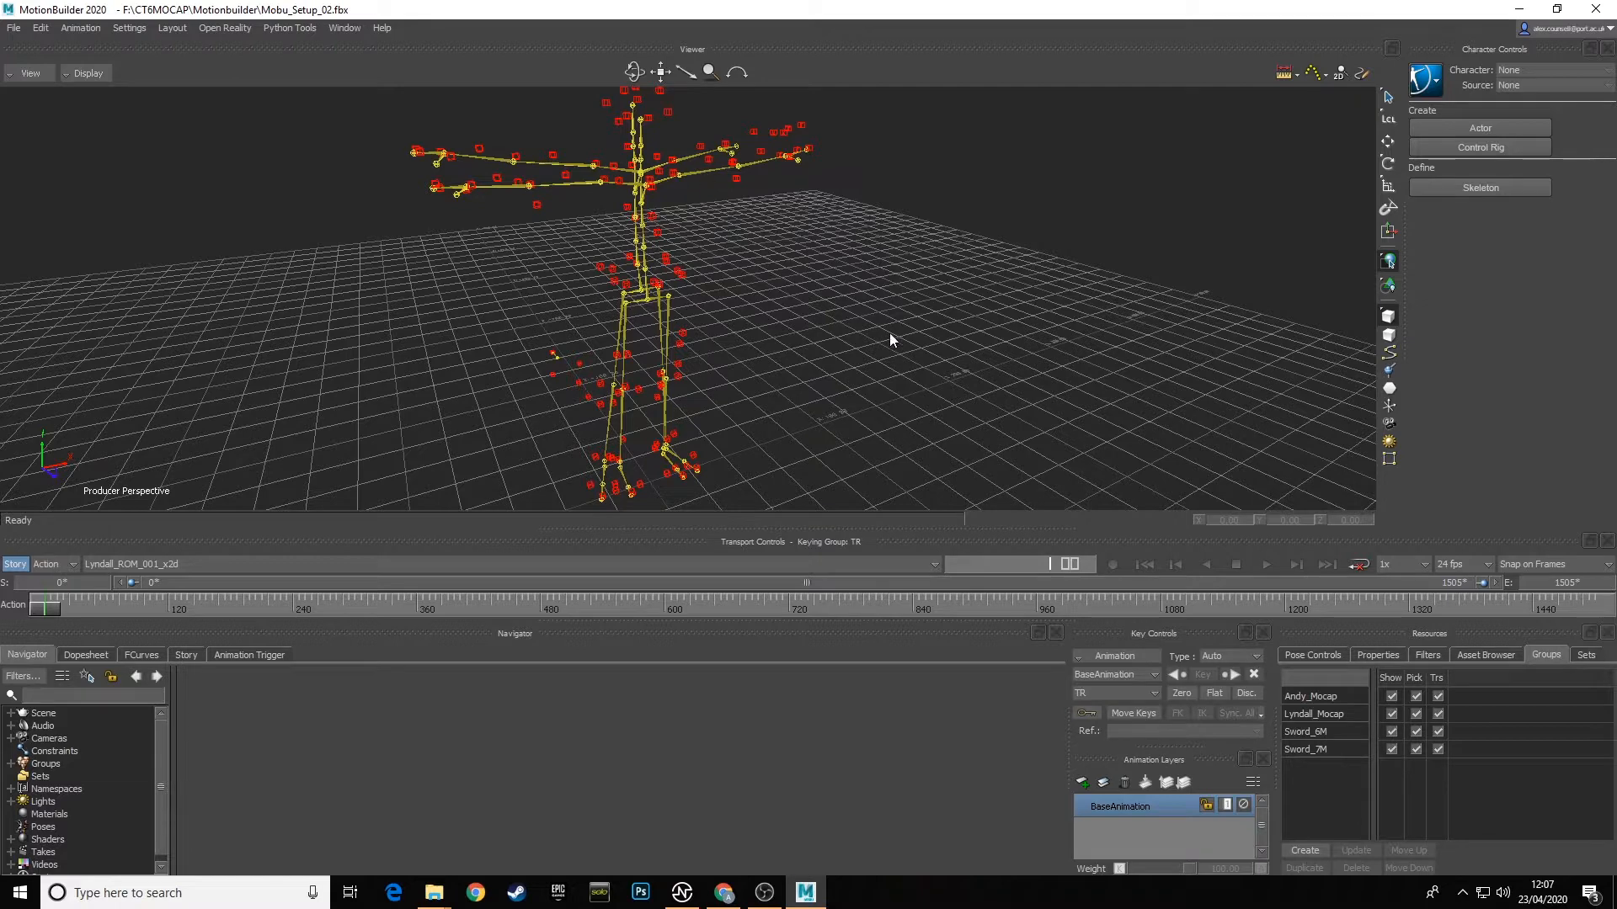
pyautogui.moveTo(480, 216); pyautogui.dragTo(823, 462)
pyautogui.click(918, 311)
pyautogui.keyDown('ctrl'); pyautogui.keyDown('shift'); pyautogui.moveTo(815, 300); pyautogui.dragTo(694, 128); pyautogui.keyUp('shift'); pyautogui.keyUp('ctrl')
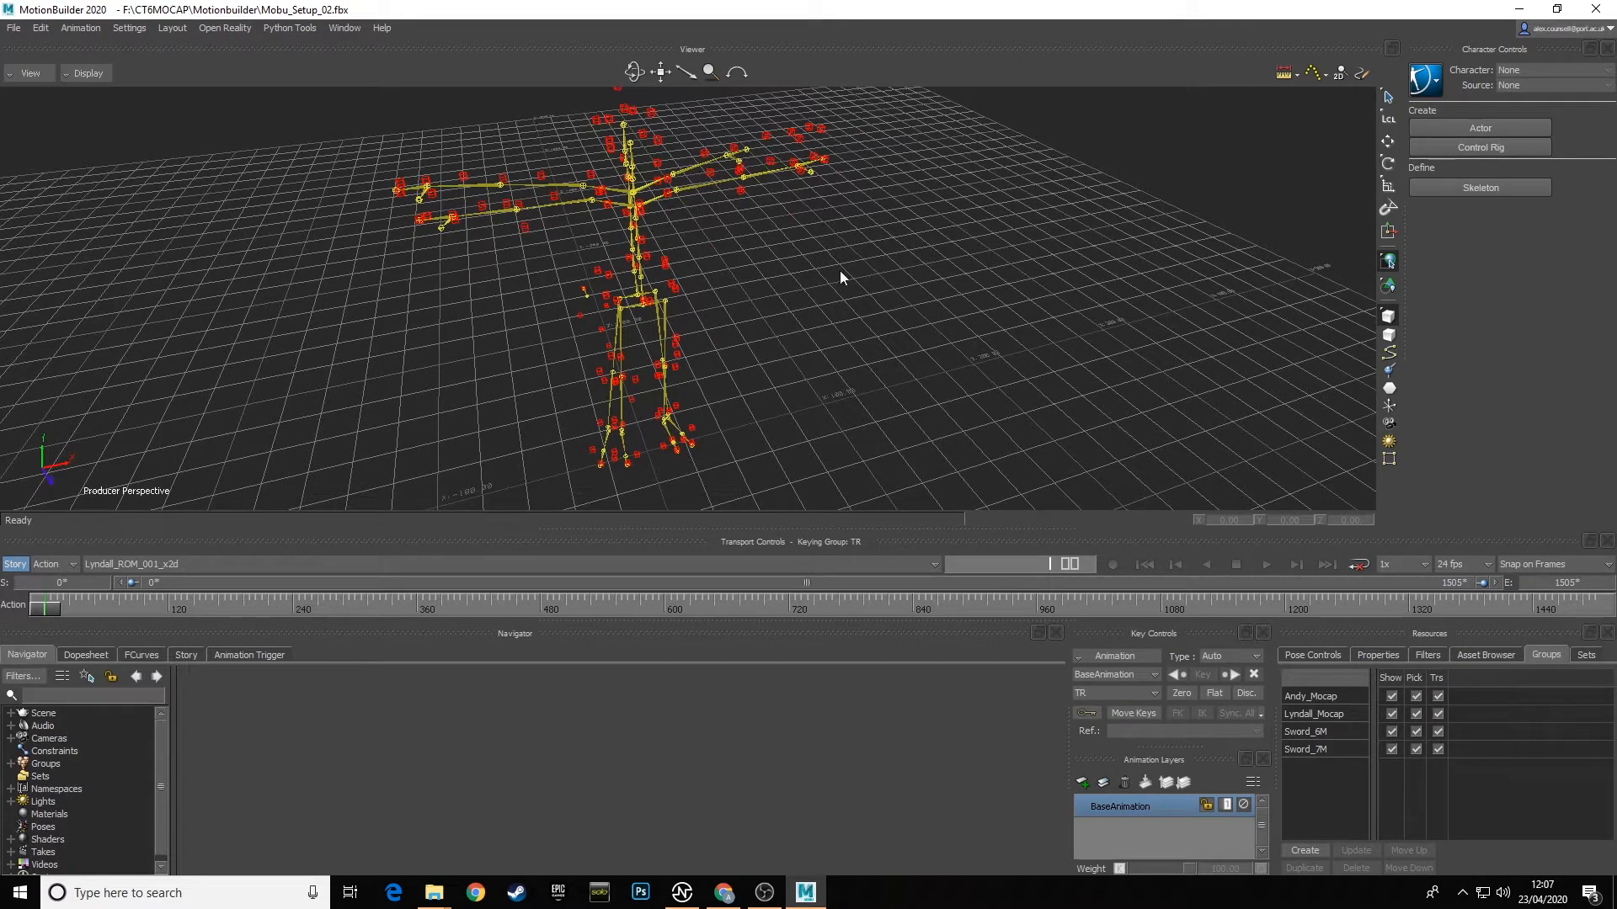
pyautogui.keyDown('ctrl'); pyautogui.keyDown('shift'); pyautogui.moveTo(841, 276); pyautogui.dragTo(439, 165); pyautogui.keyUp('shift'); pyautogui.keyUp('ctrl')
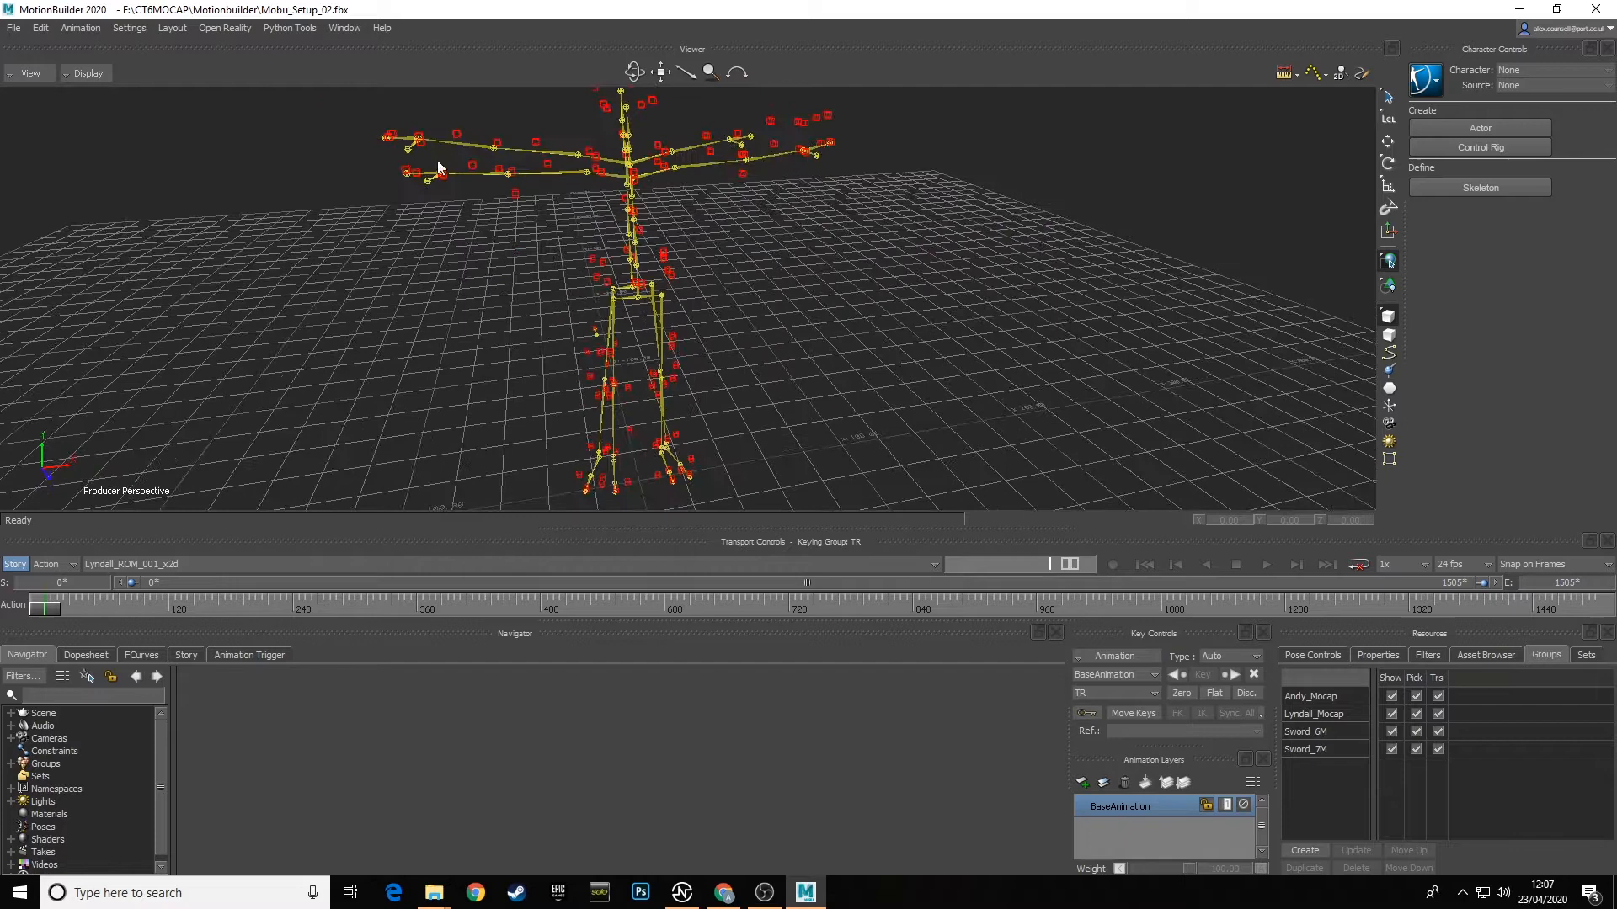
# Step: Reopen the recent scene Mobu_Setup_02_Fixed.fbx with the default open options, without saving the current scene
pyautogui.click(16, 29)
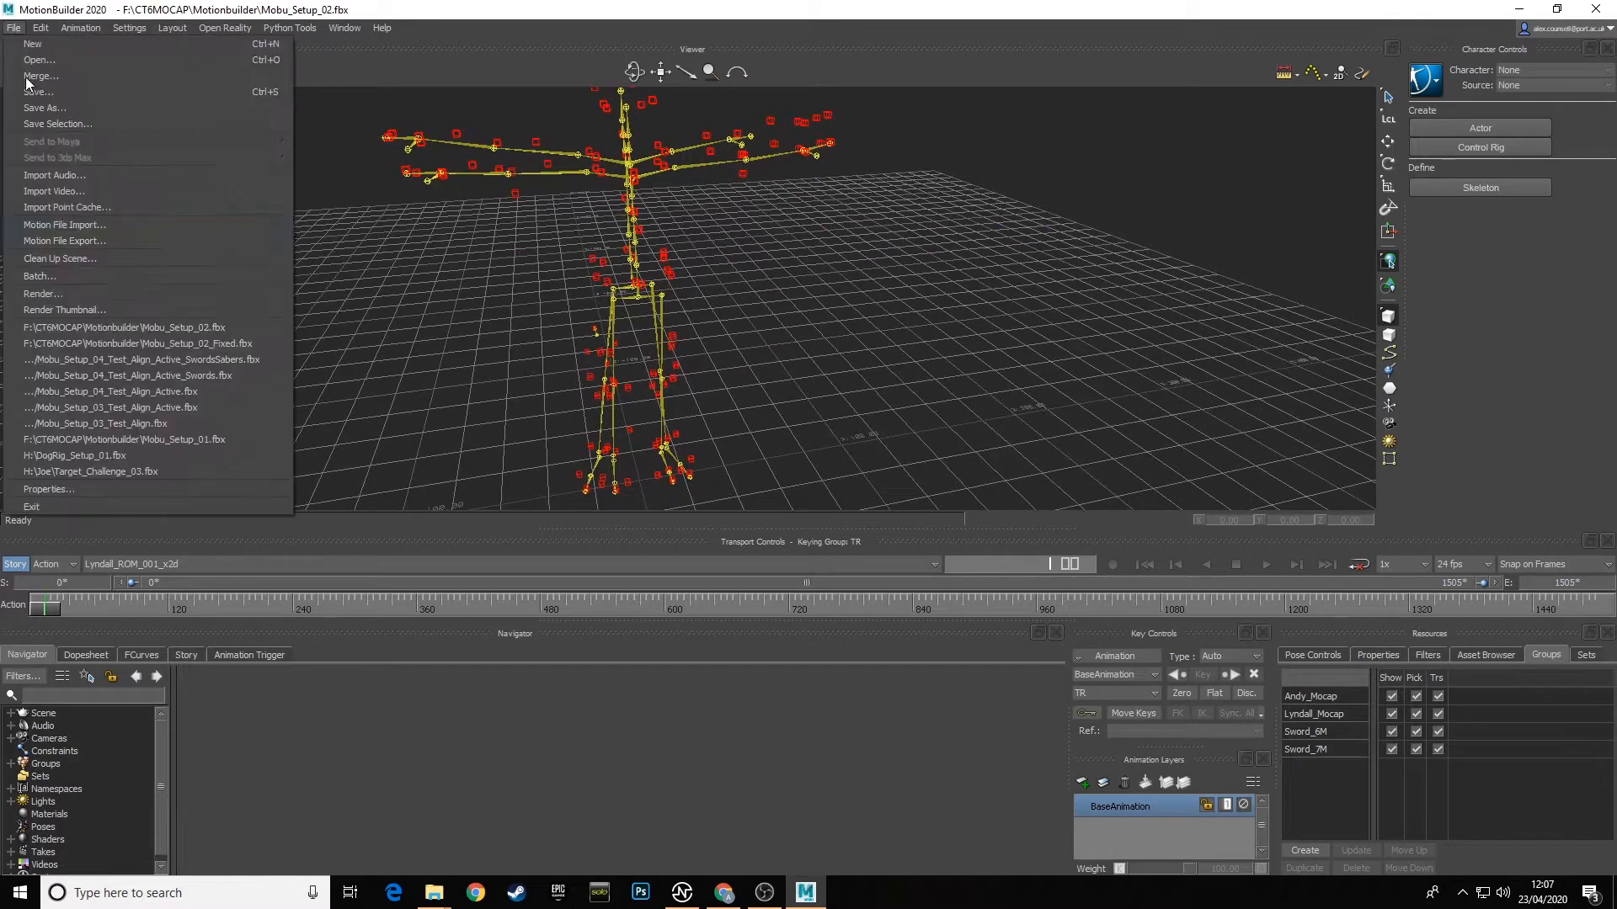
pyautogui.click(209, 345)
pyautogui.click(807, 496)
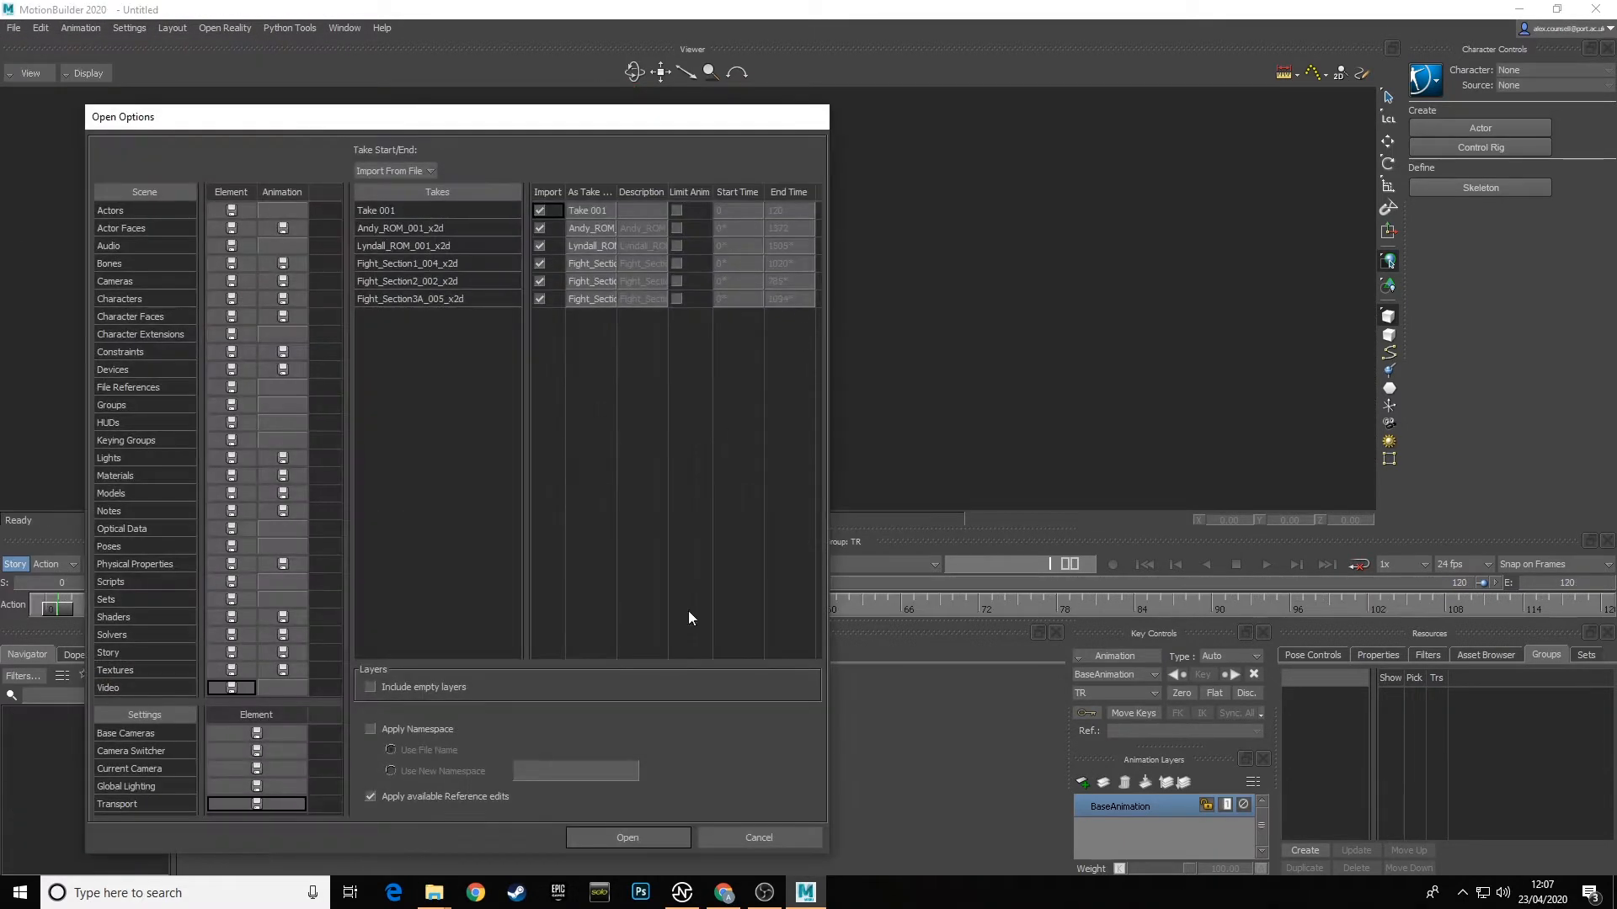
pyautogui.click(645, 829)
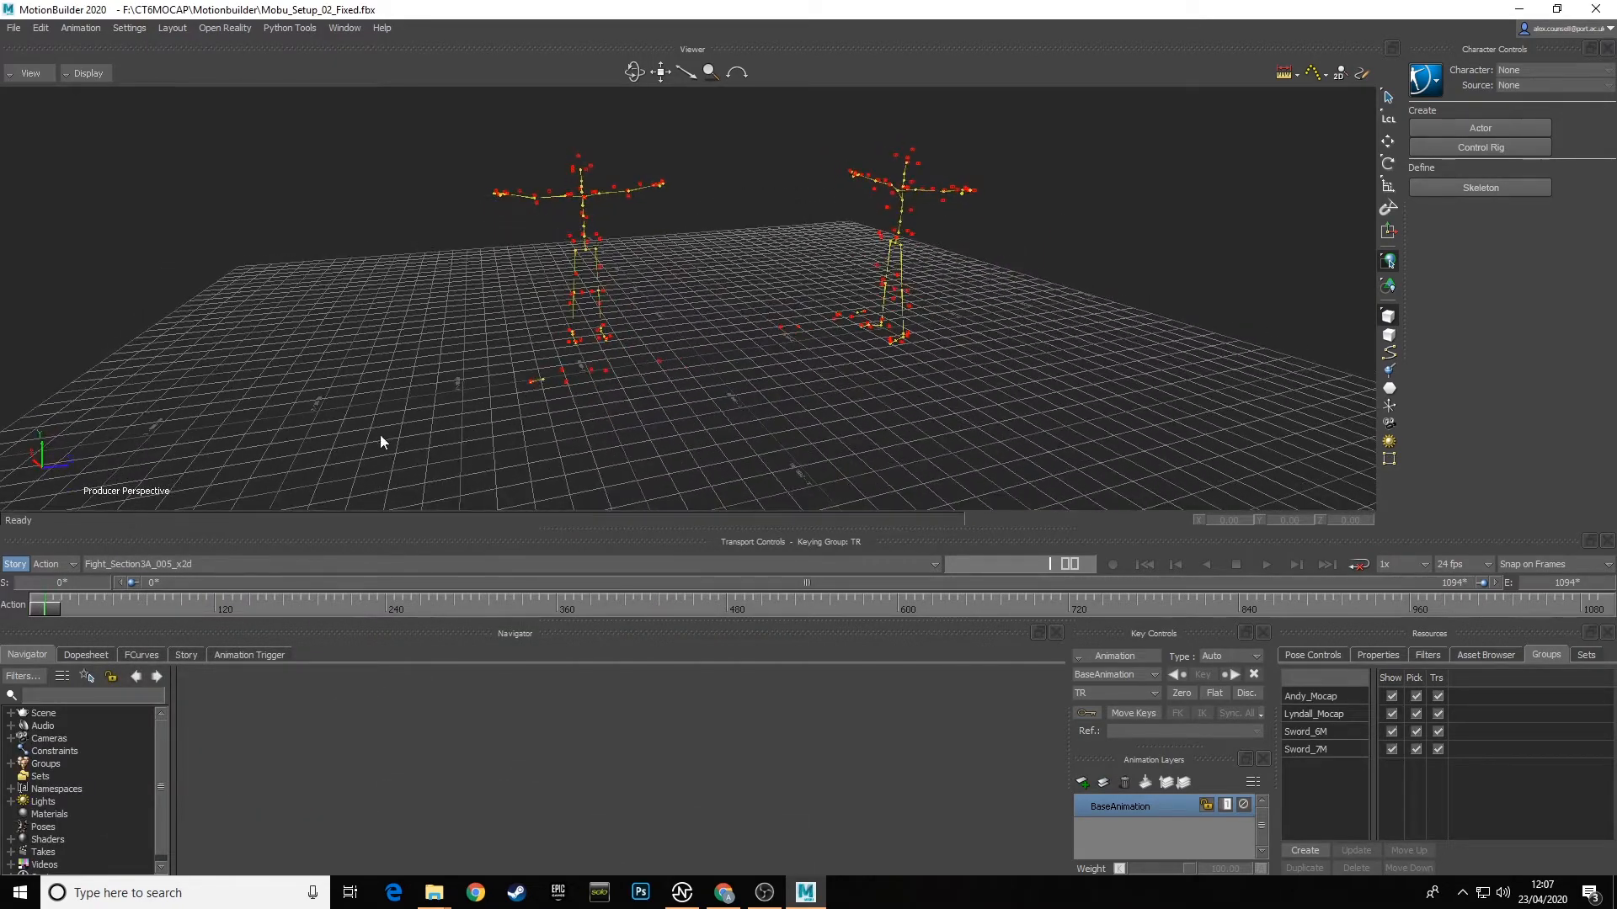
# Step: Delete Take 001 from the scene's takes and confirm the deletion
pyautogui.click(187, 565)
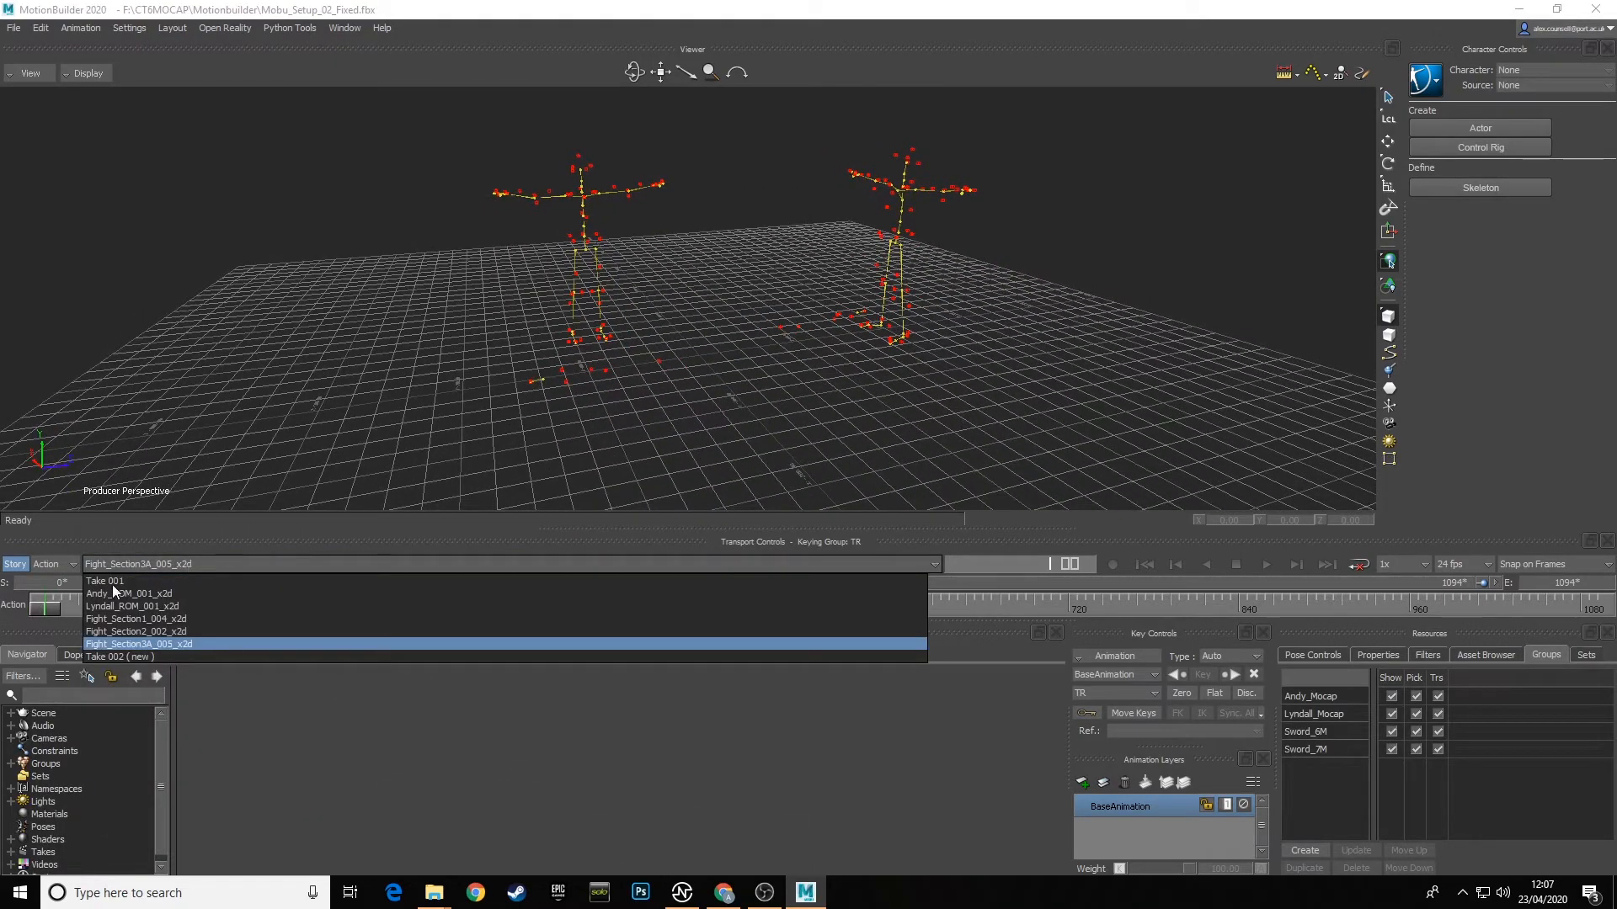
pyautogui.click(351, 734)
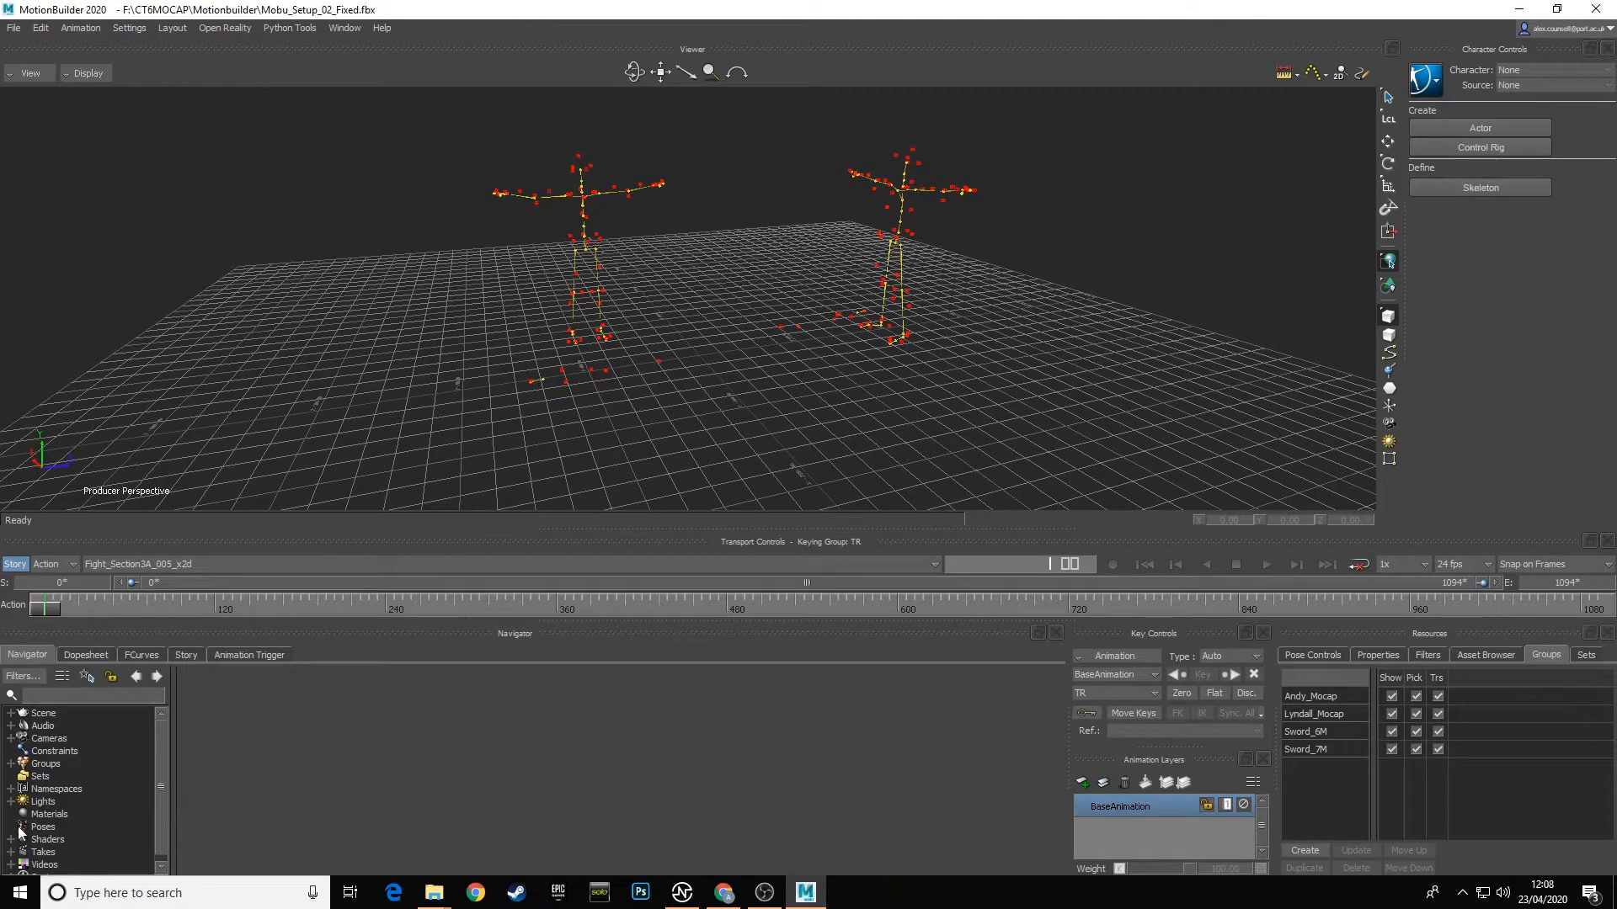
pyautogui.scroll(-1, 20, 842)
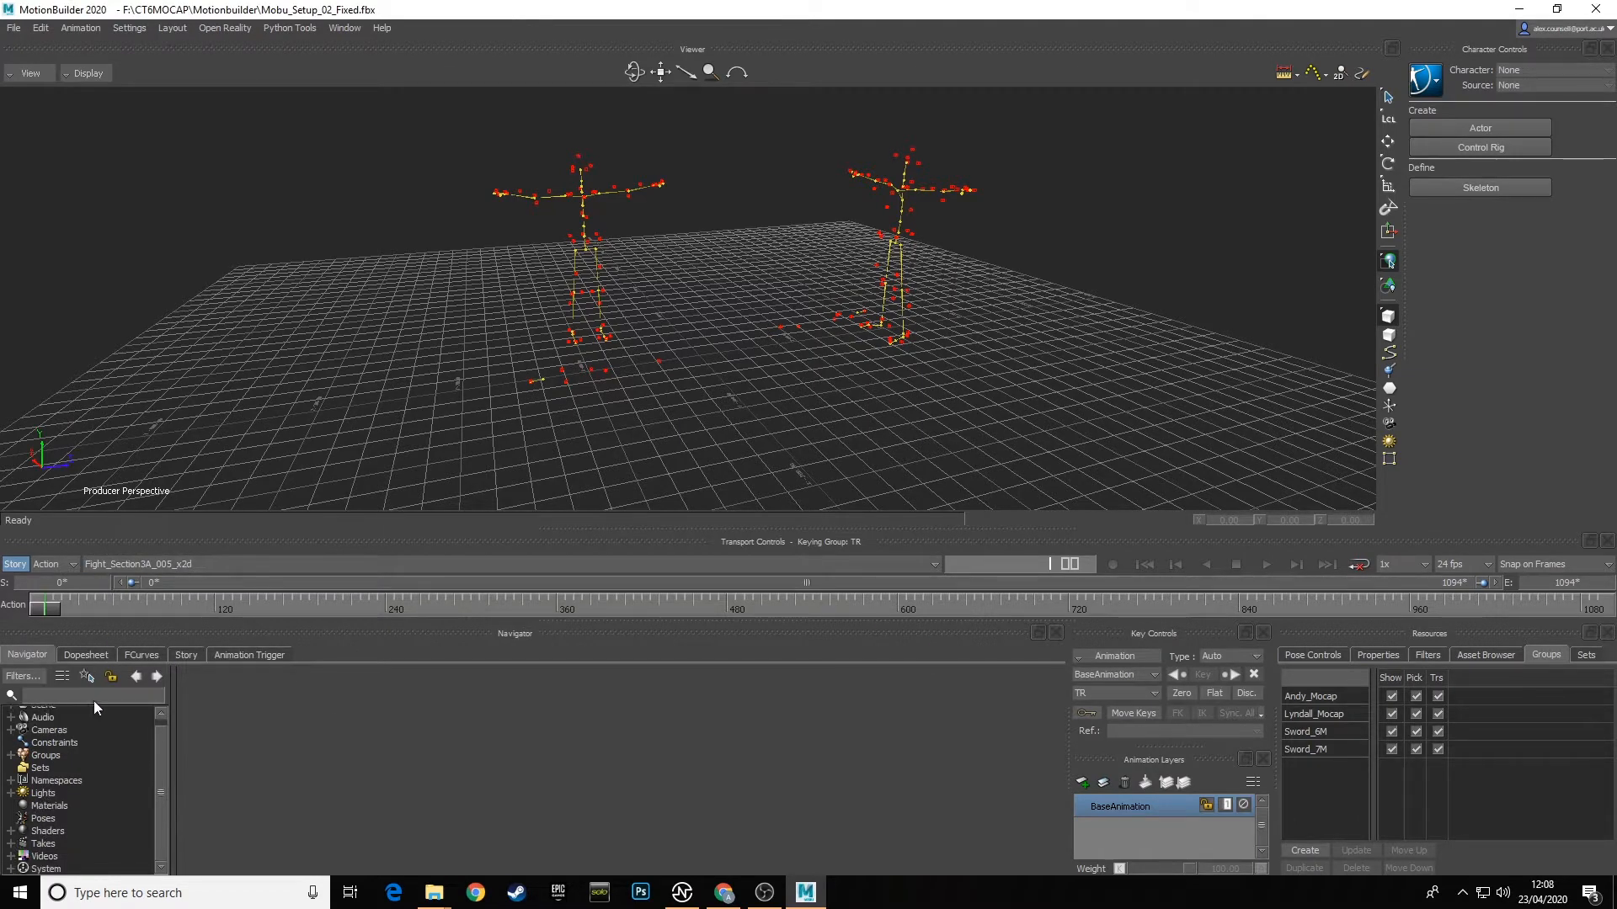
pyautogui.click(11, 843)
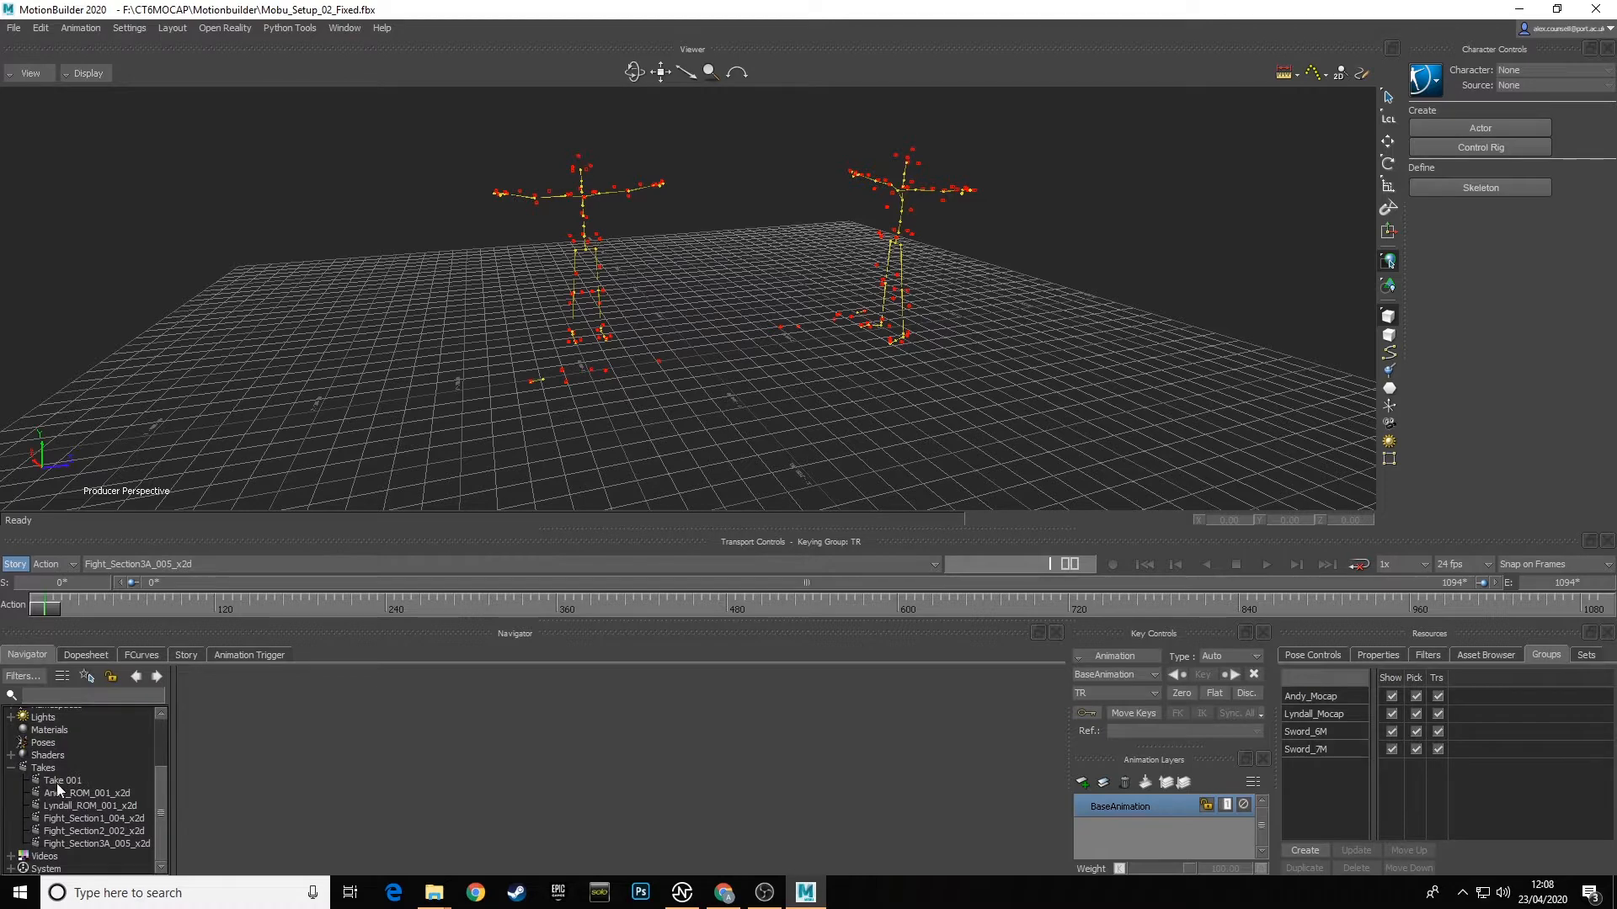
pyautogui.click(57, 782)
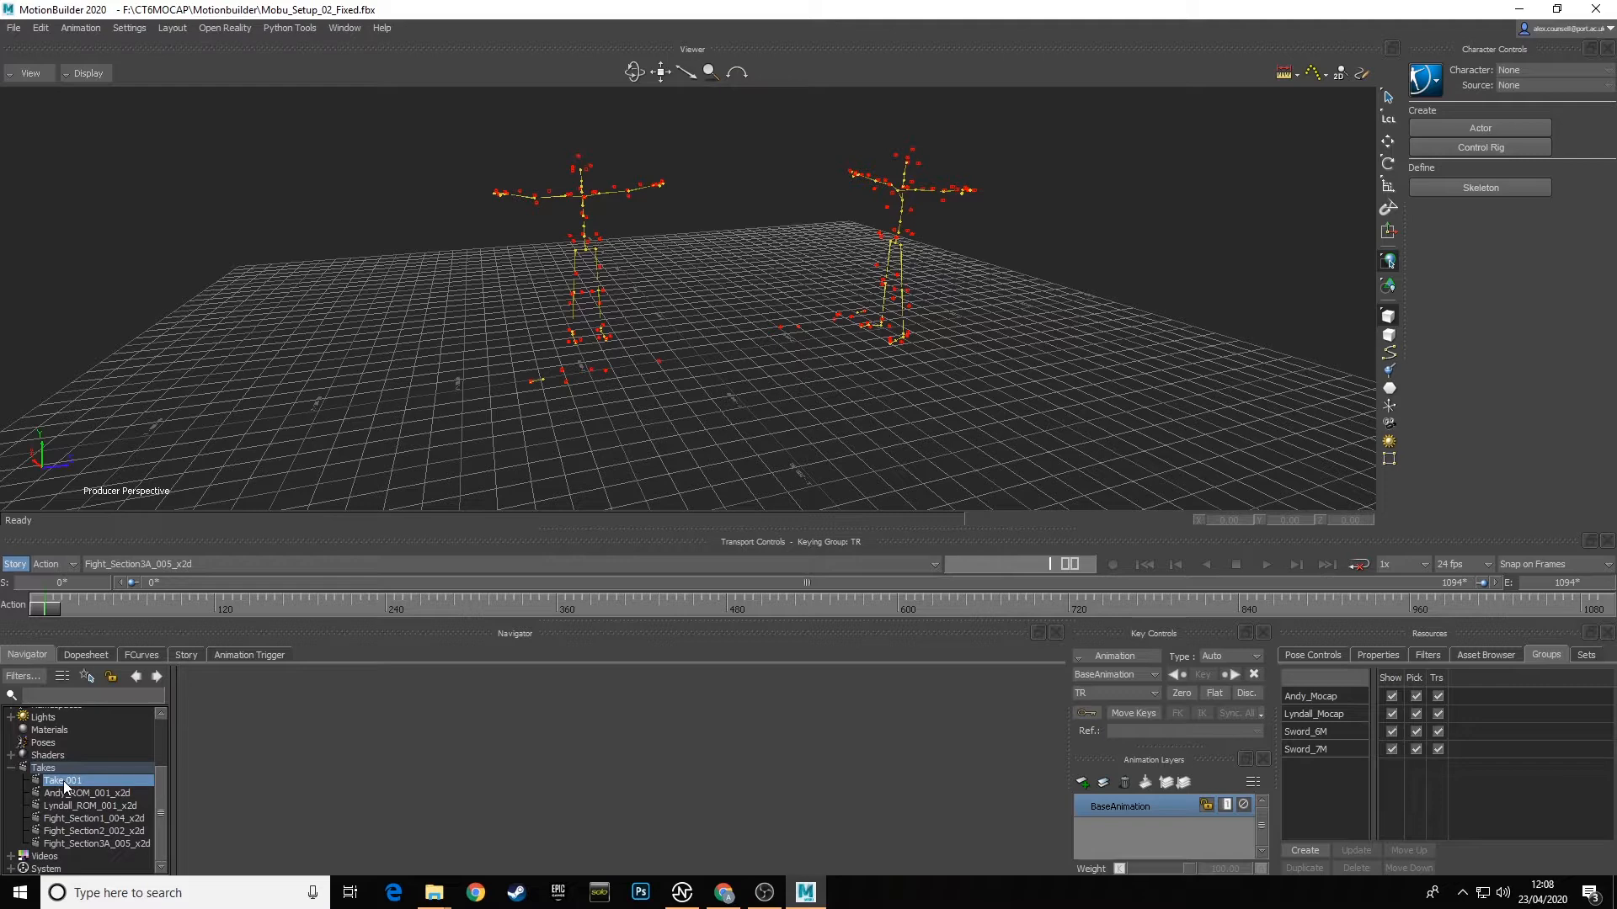
pyautogui.rightClick(66, 786)
pyautogui.moveTo(116, 696)
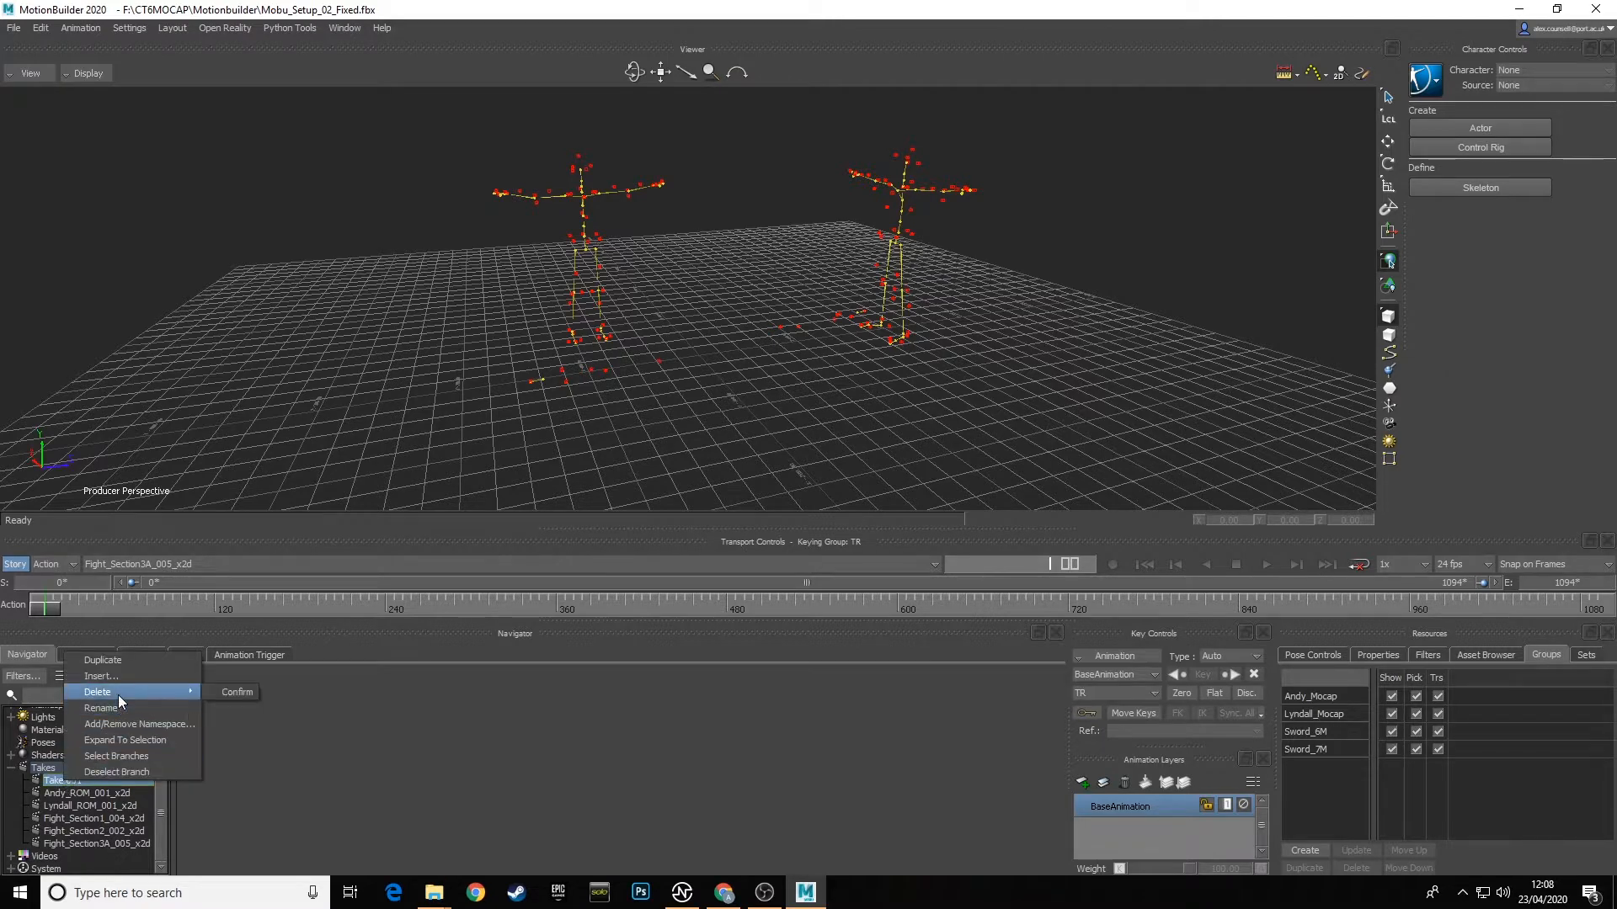
pyautogui.click(241, 694)
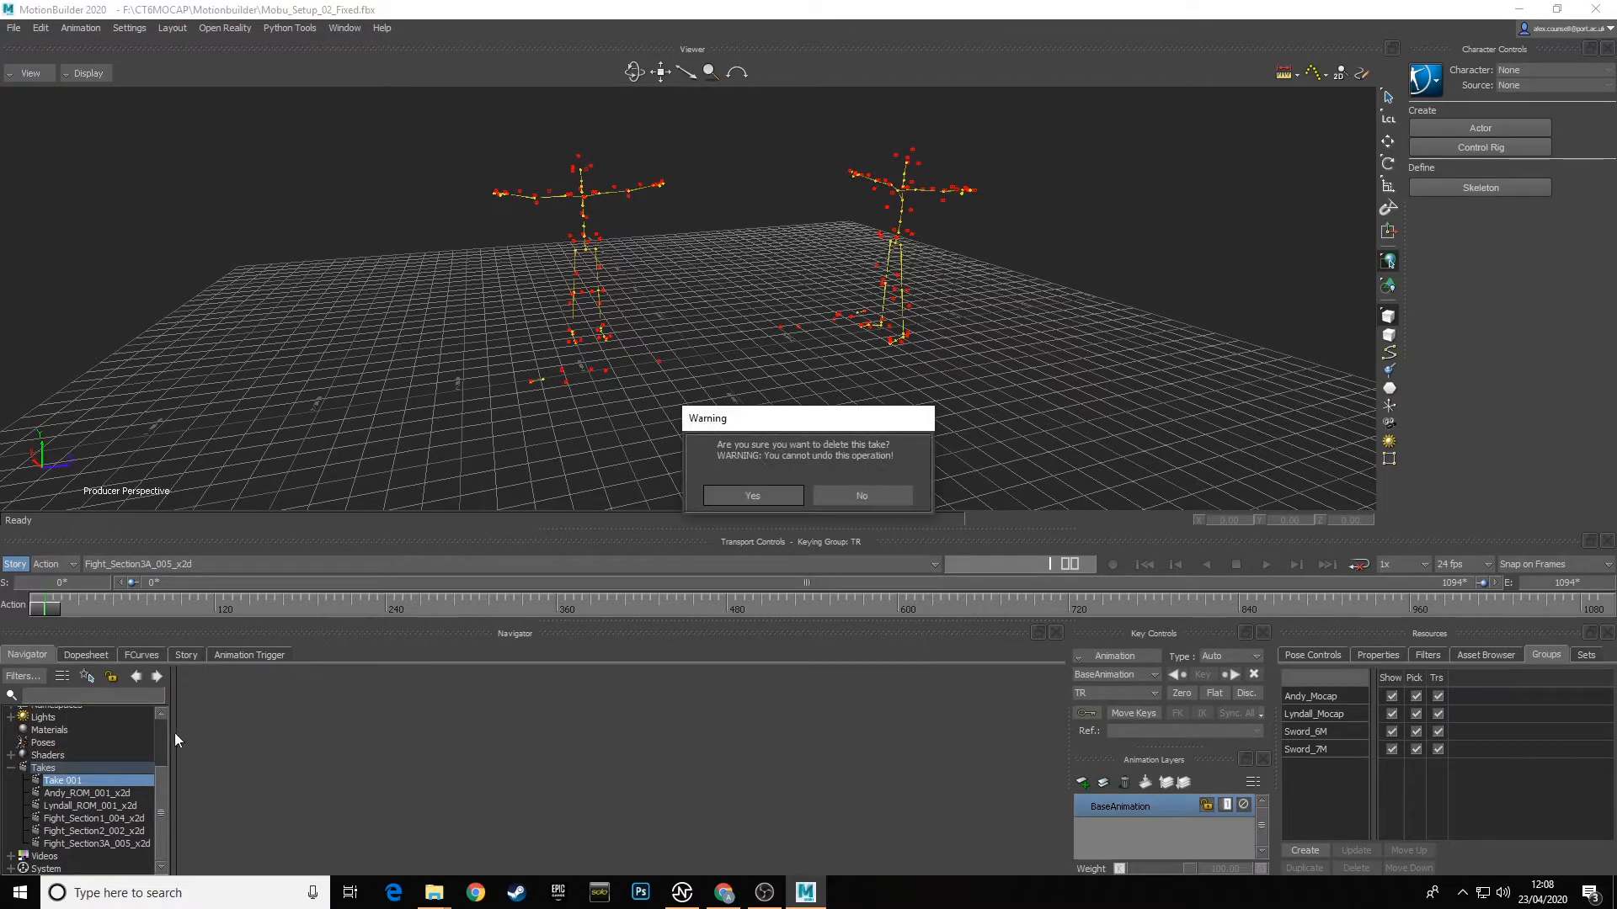
pyautogui.click(780, 495)
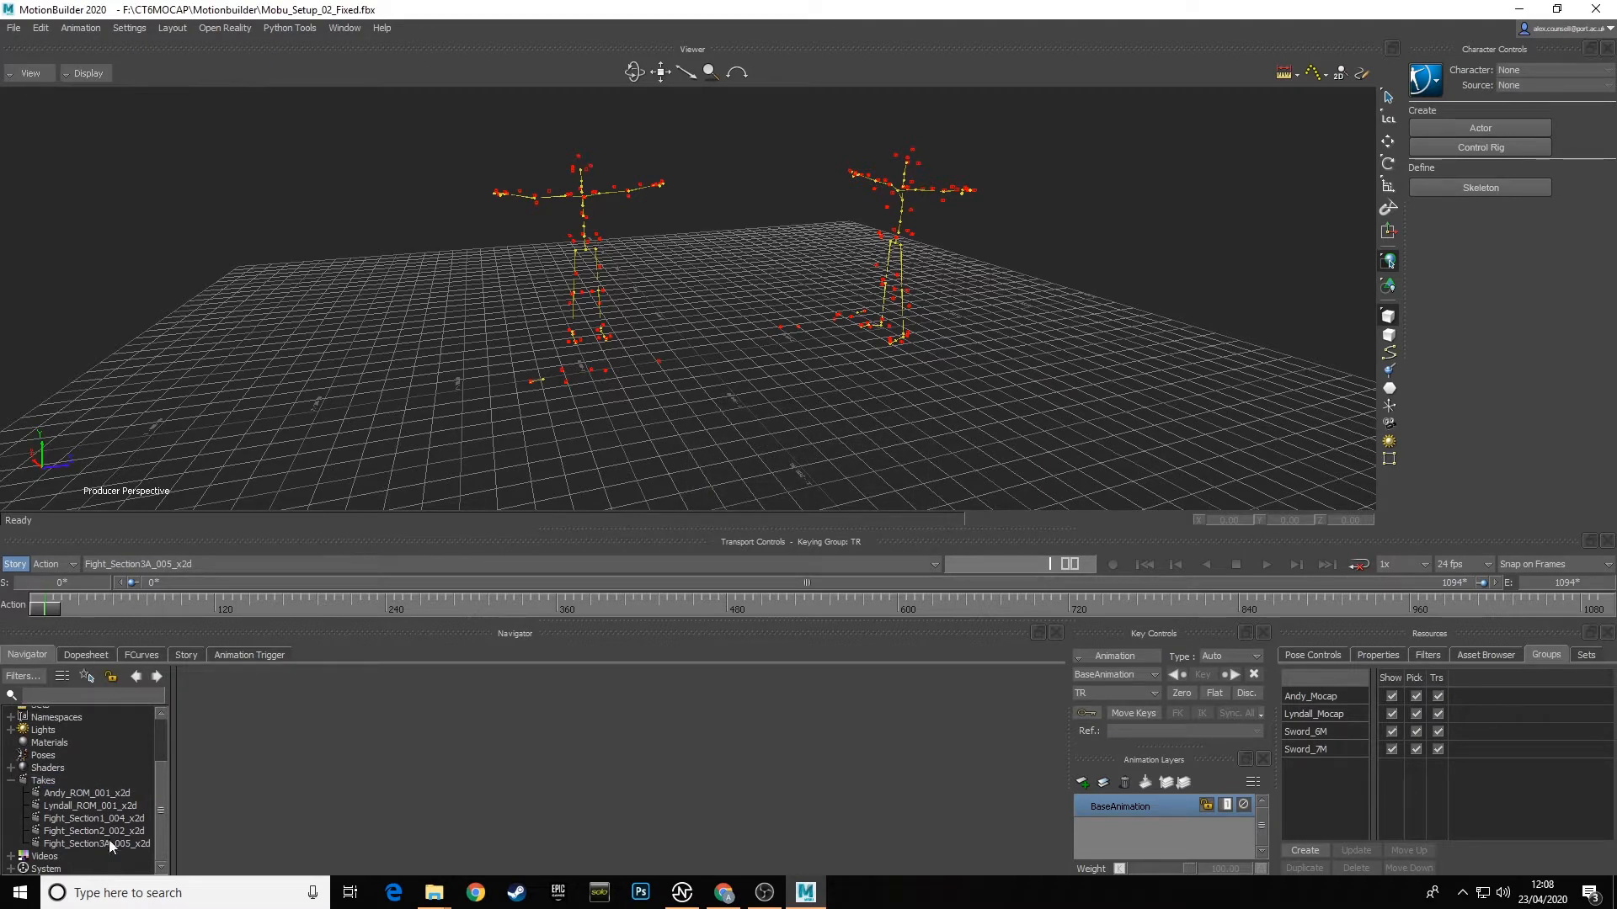
# Step: Make the first ROM take current, scrub through its opening motion and return to the first frame
pyautogui.click(227, 565)
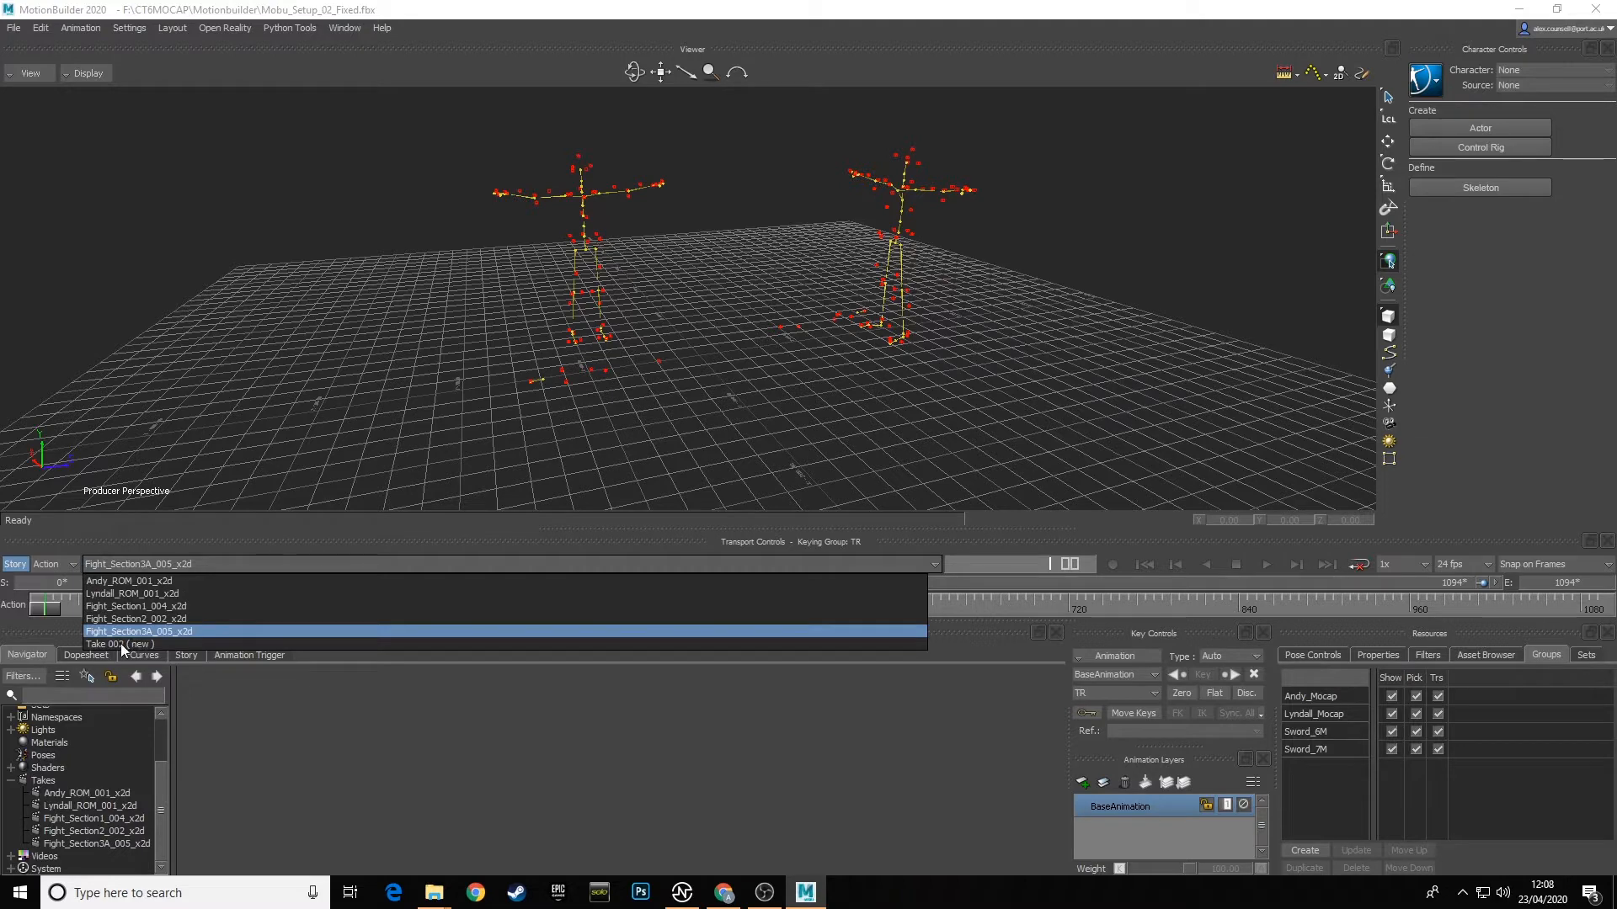
pyautogui.click(135, 584)
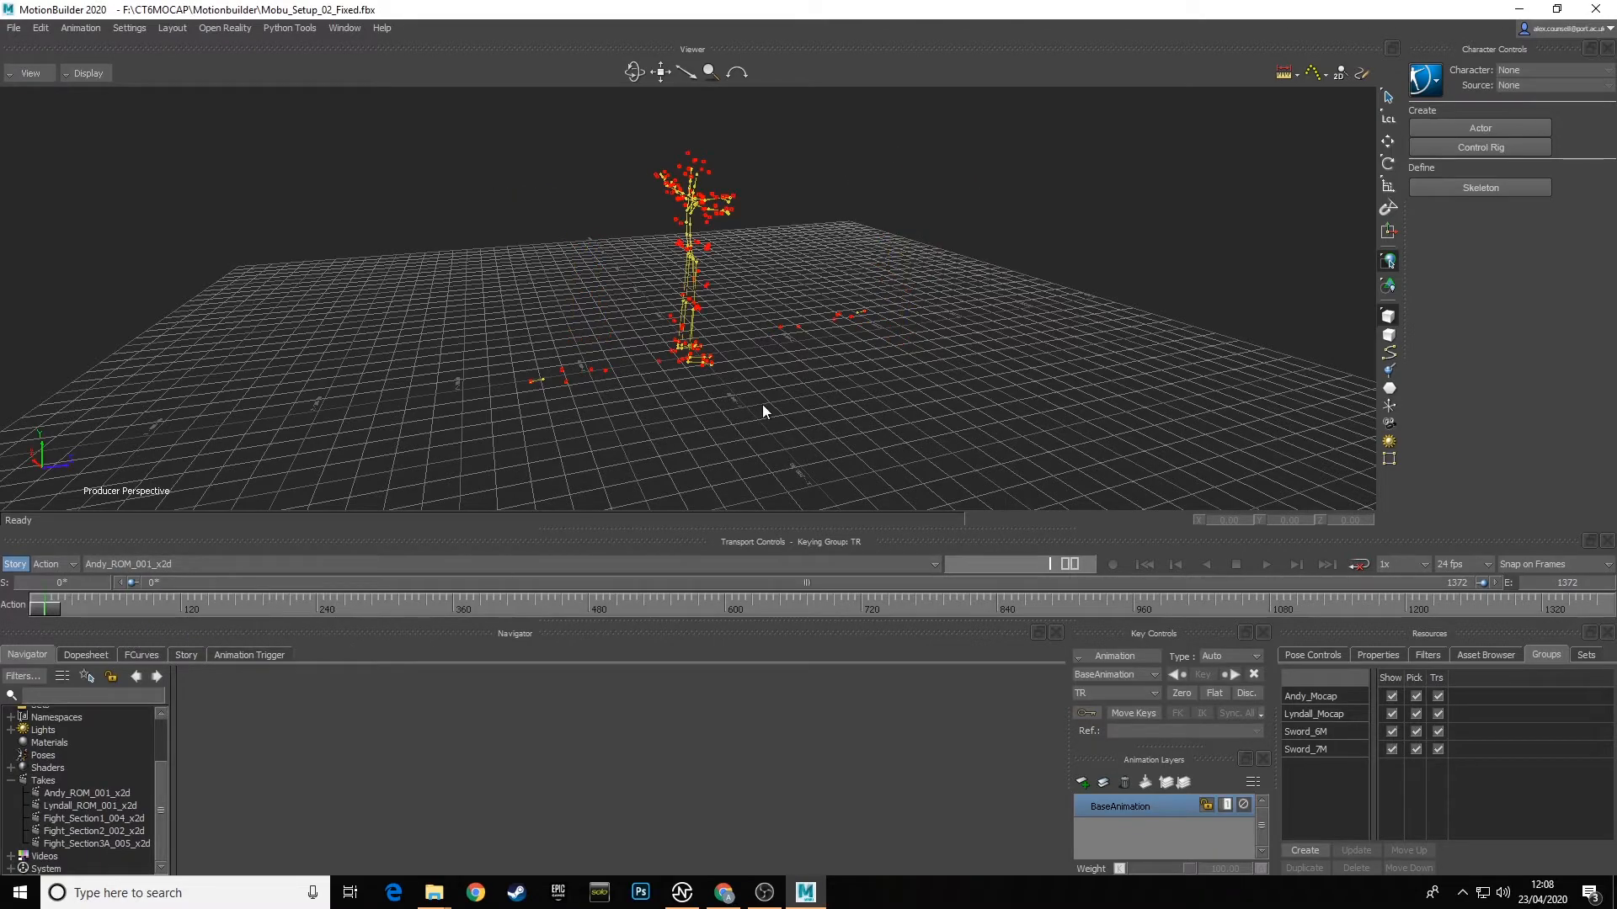
pyautogui.keyDown('ctrl'); pyautogui.keyDown('shift'); pyautogui.moveTo(791, 412); pyautogui.dragTo(723, 422); pyautogui.keyUp('shift'); pyautogui.keyUp('ctrl')
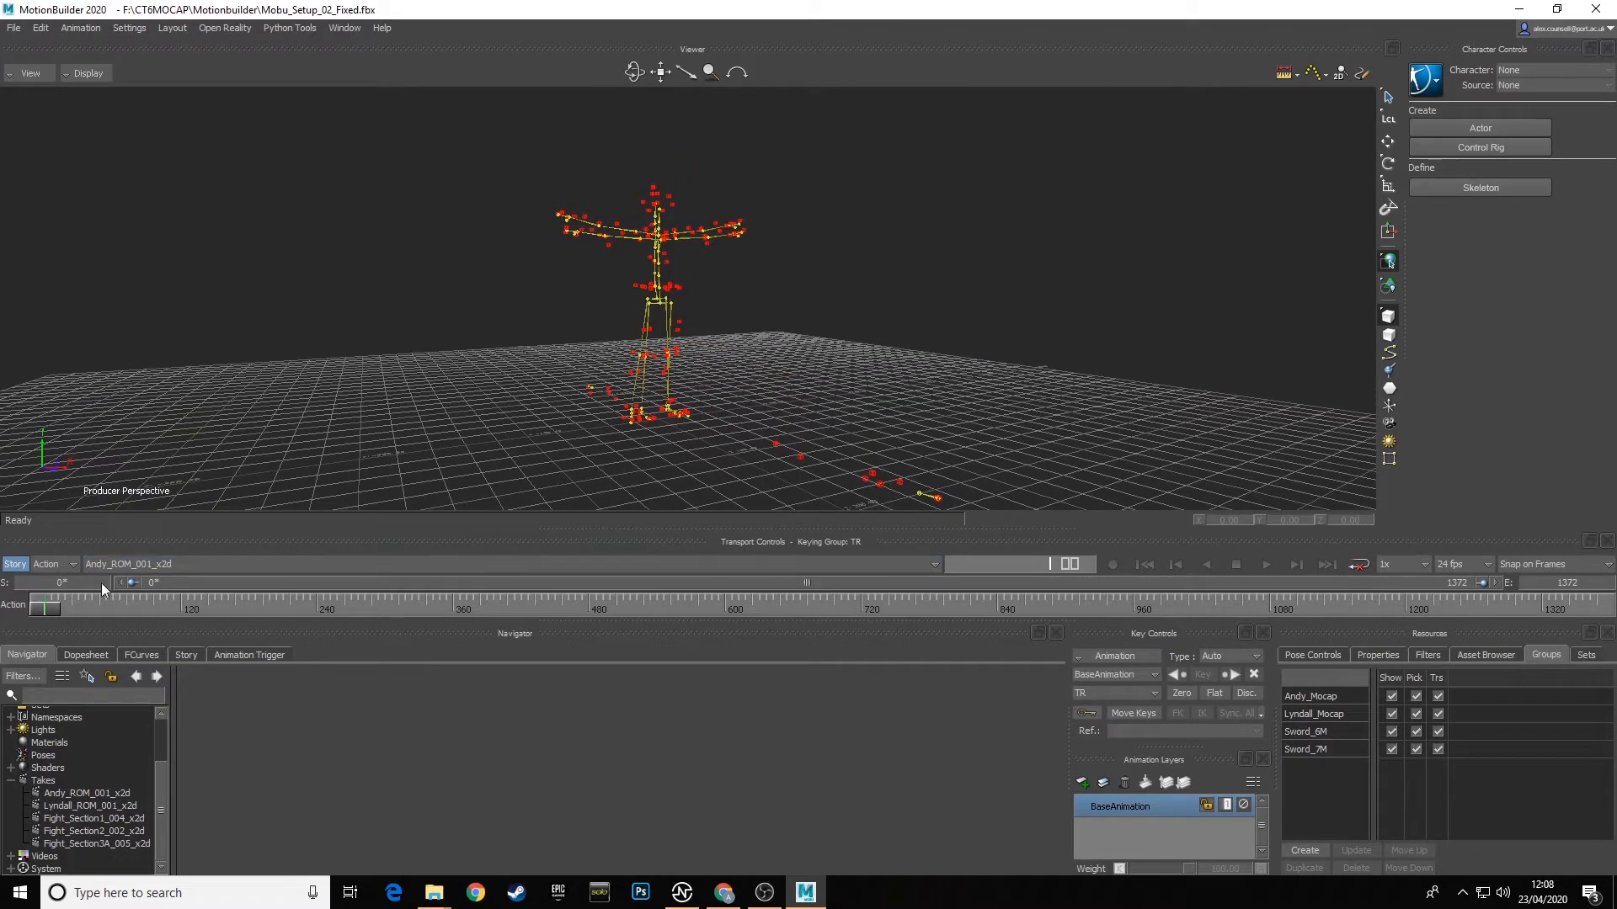
pyautogui.moveTo(53, 605); pyautogui.dragTo(479, 611)
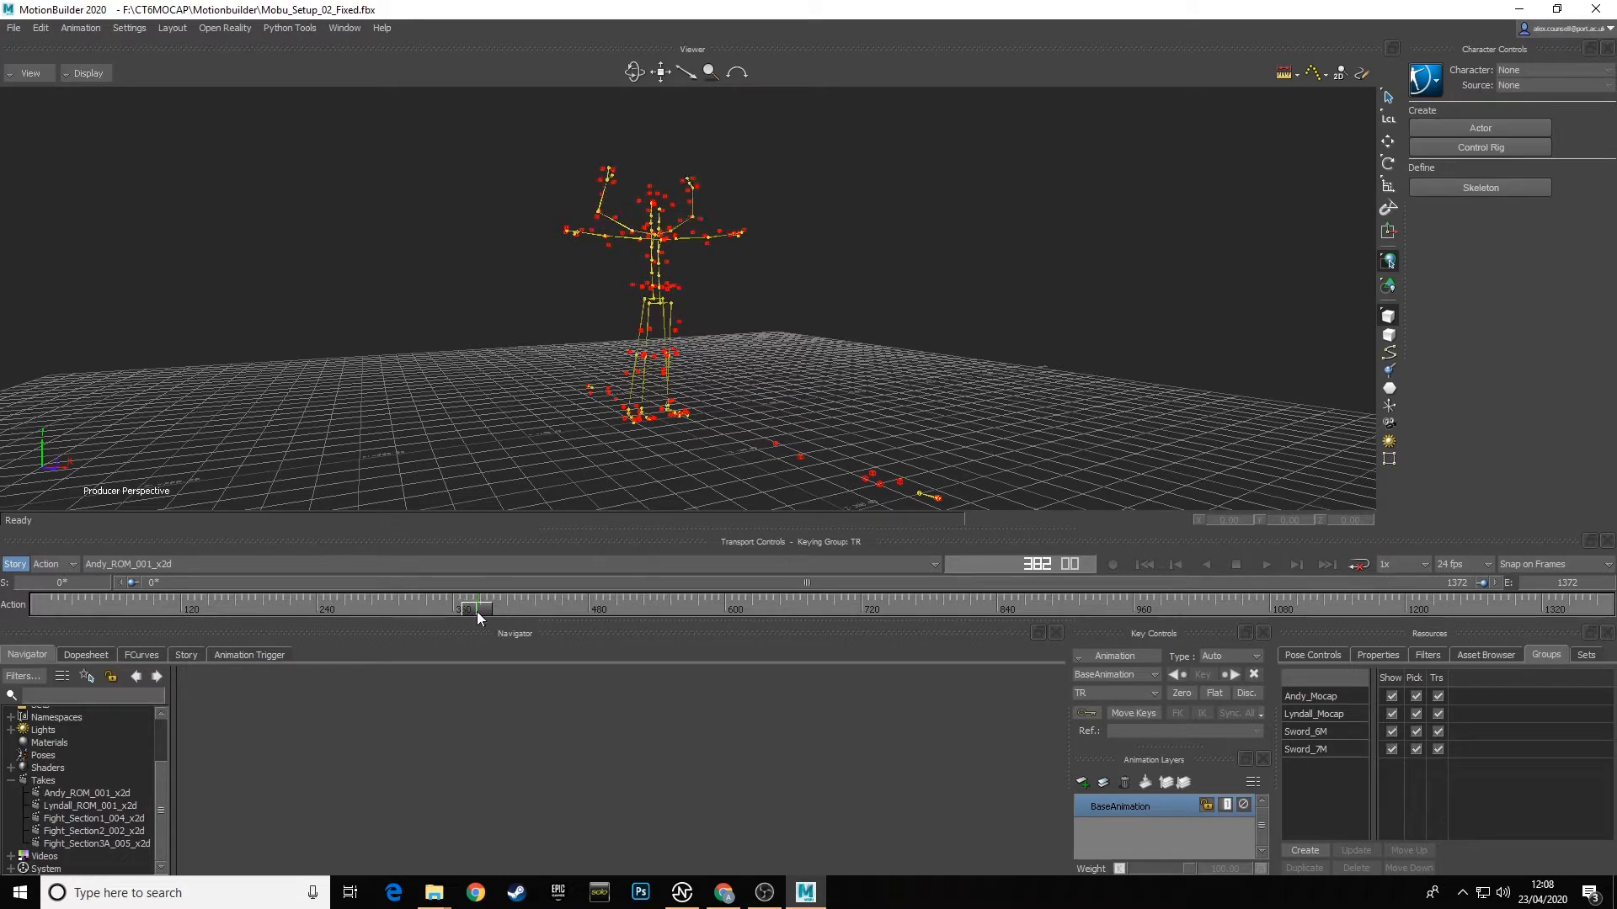
pyautogui.moveTo(477, 611); pyautogui.dragTo(5, 603)
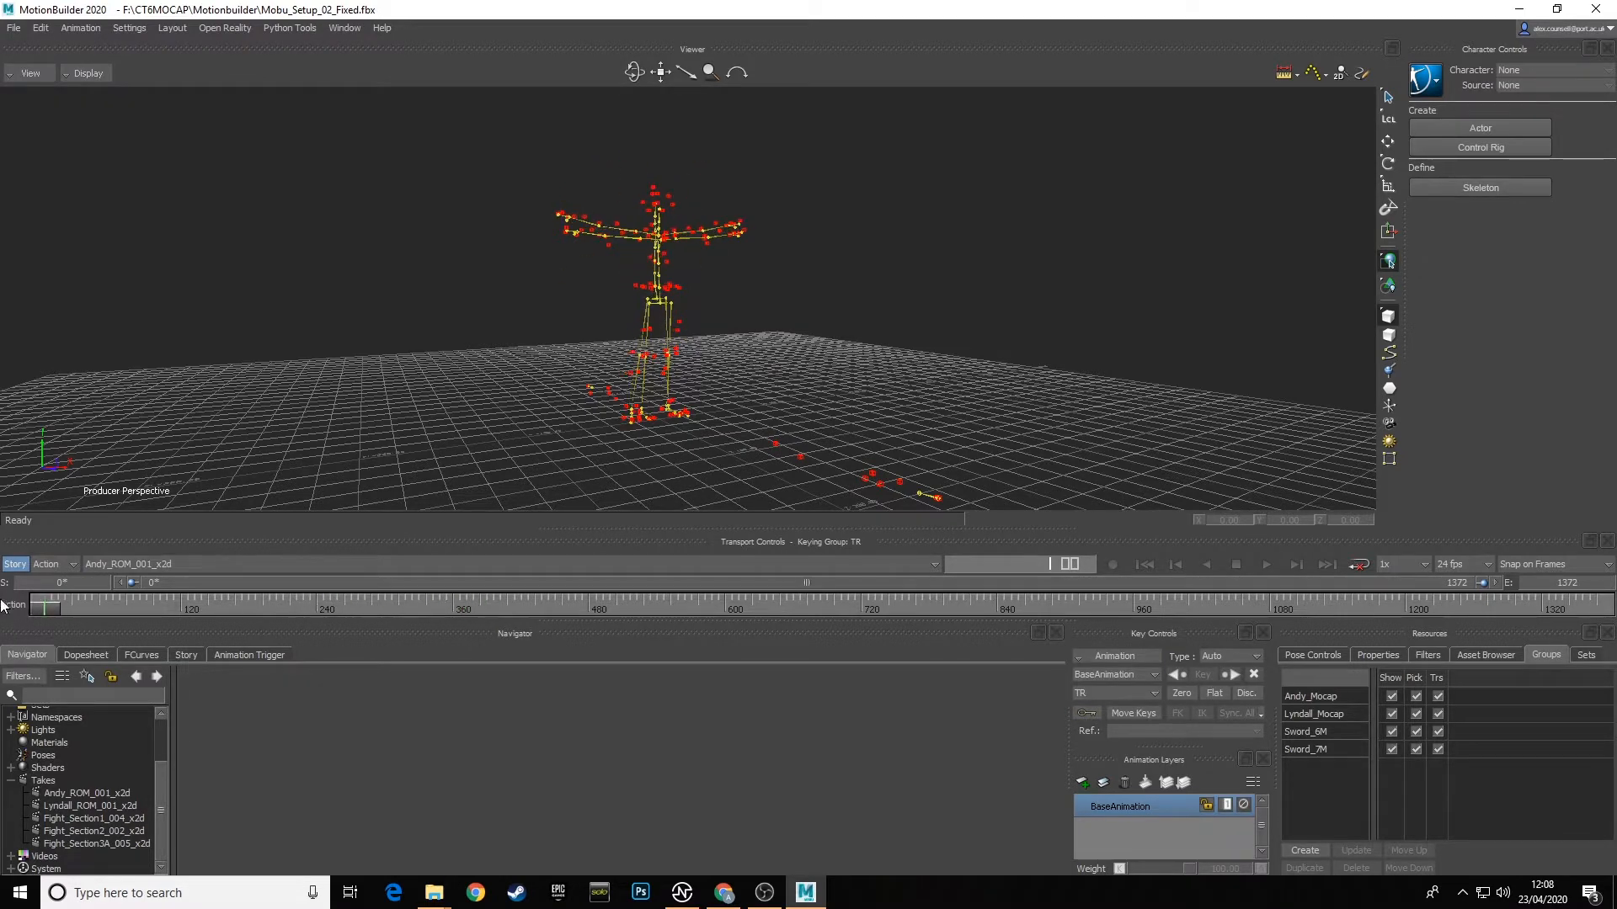
# Step: Hide the second performer's mocap group and the Sword_6M and Sword_7M groups, leaving only the first performer shown
pyautogui.keyDown('shift'); pyautogui.moveTo(827, 394); pyautogui.dragTo(814, 391); pyautogui.keyUp('shift')
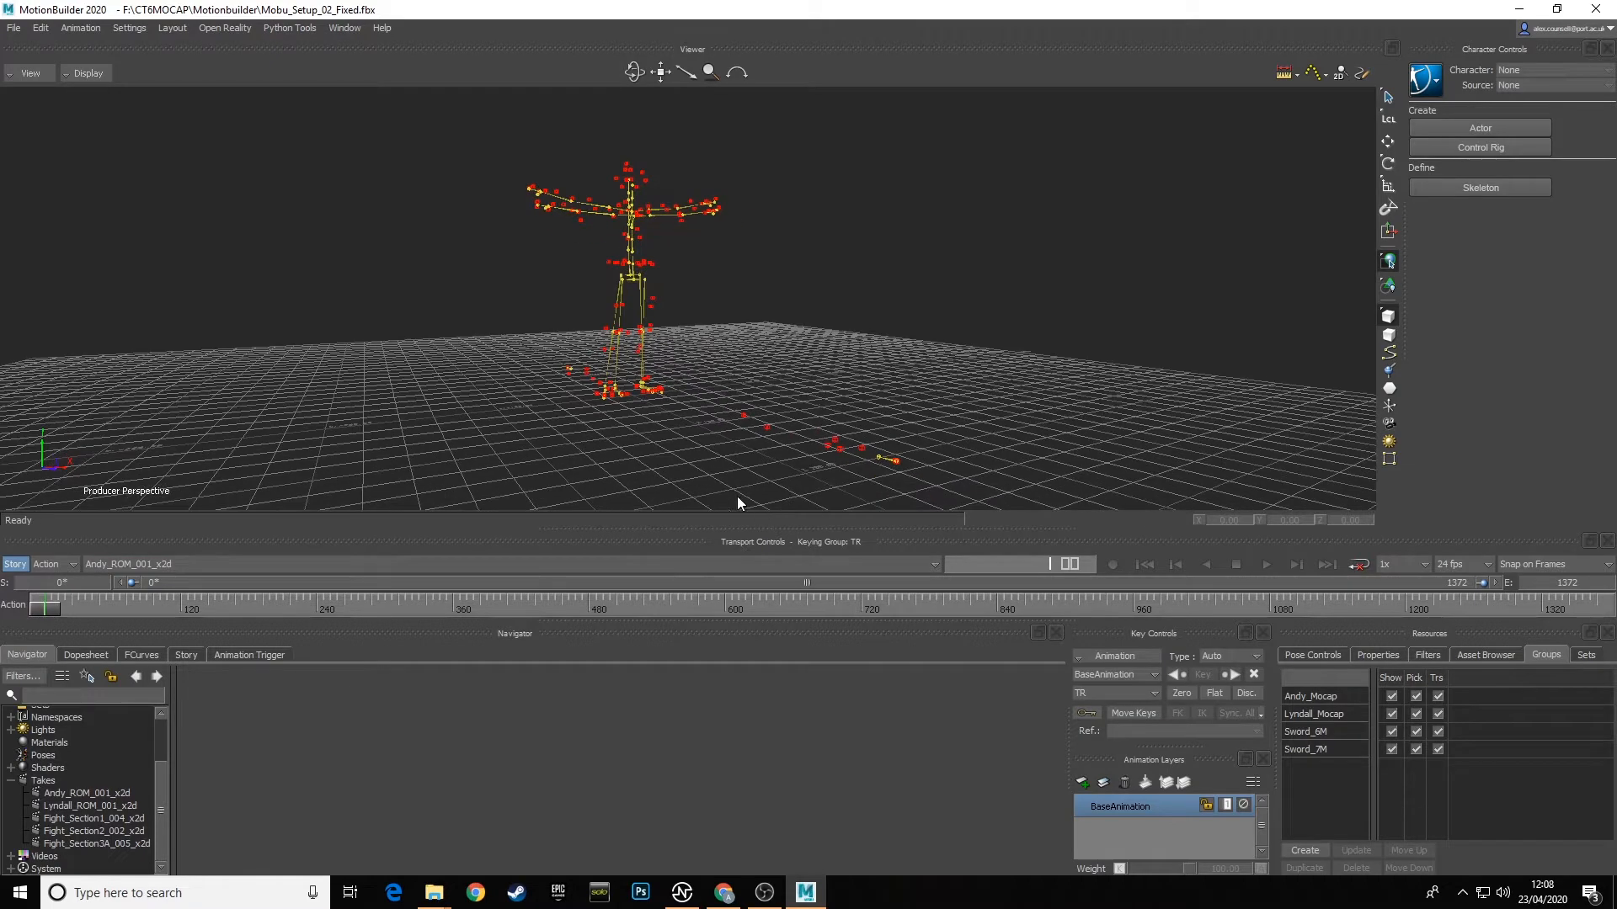
pyautogui.click(1392, 749)
pyautogui.click(1392, 712)
pyautogui.keyDown('ctrl'); pyautogui.keyDown('shift'); pyautogui.moveTo(871, 458); pyautogui.dragTo(807, 396); pyautogui.keyUp('shift'); pyautogui.keyUp('ctrl')
pyautogui.scroll(3, 812, 419)
pyautogui.scroll(-2, 812, 419)
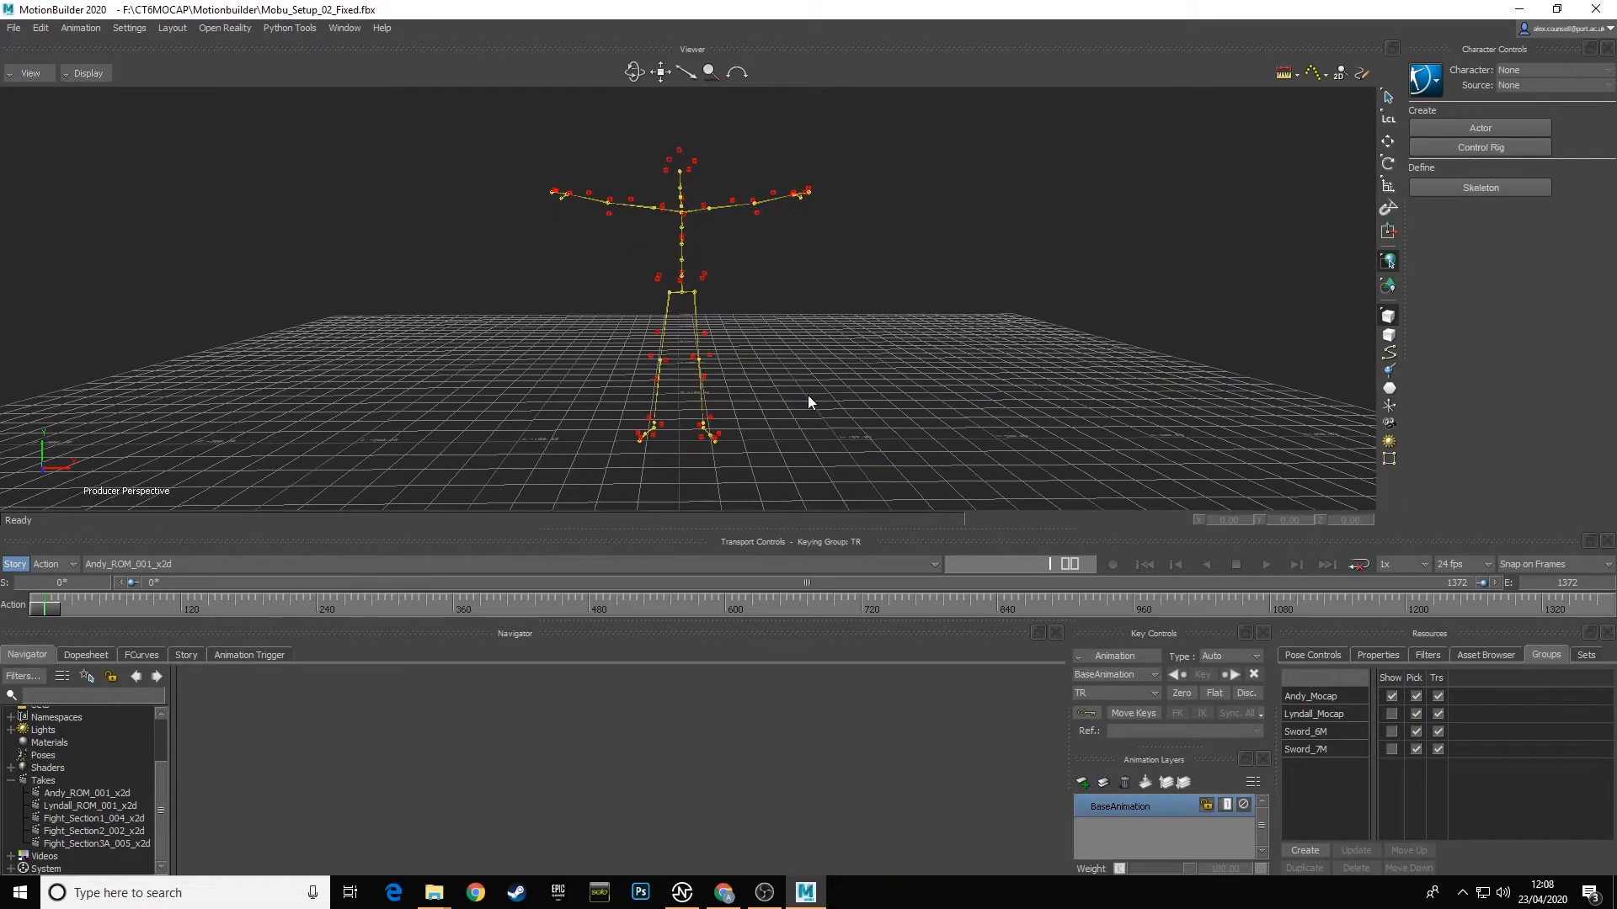
# Step: Scrub around the start of the take and examine the visible performer's T-pose
pyautogui.click(64, 608)
pyautogui.moveTo(64, 608); pyautogui.dragTo(35, 625)
pyautogui.moveTo(47, 613)
pyautogui.mouseDown()
pyautogui.moveTo(95, 609)
pyautogui.moveTo(43, 609)
pyautogui.mouseUp()
pyautogui.moveTo(751, 285); pyautogui.dragTo(782, 337)
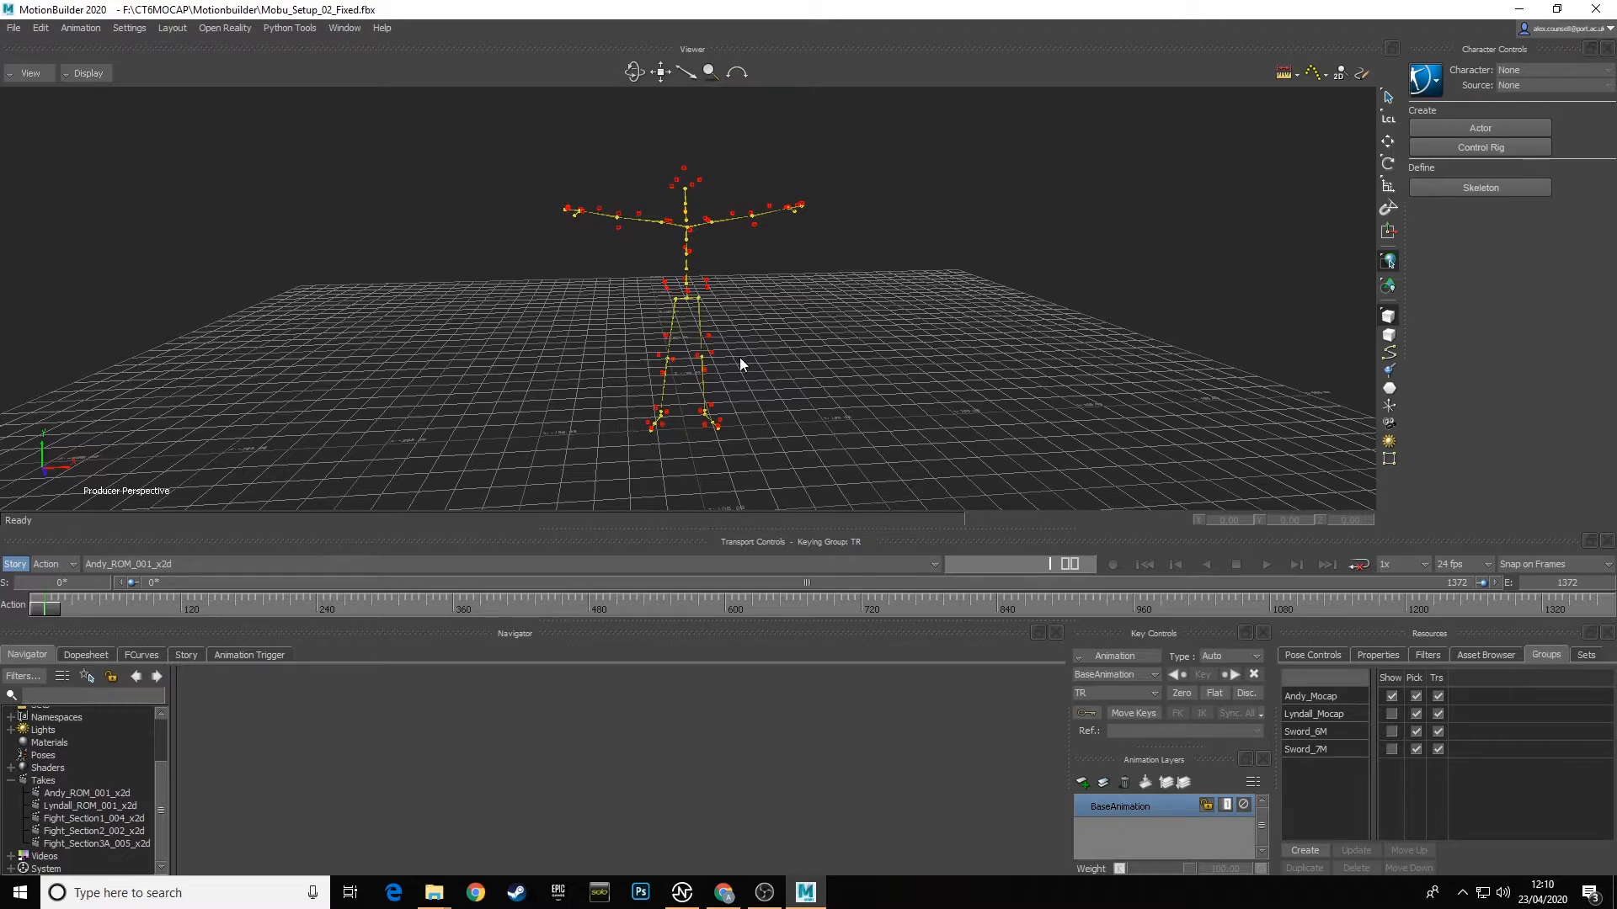
pyautogui.moveTo(740, 357)
pyautogui.keyDown('ctrl'); pyautogui.keyDown('shift'); pyautogui.mouseDown()
pyautogui.moveTo(642, 343)
pyautogui.moveTo(781, 345)
pyautogui.moveTo(741, 363)
pyautogui.mouseUp(); pyautogui.keyUp('shift'); pyautogui.keyUp('ctrl')
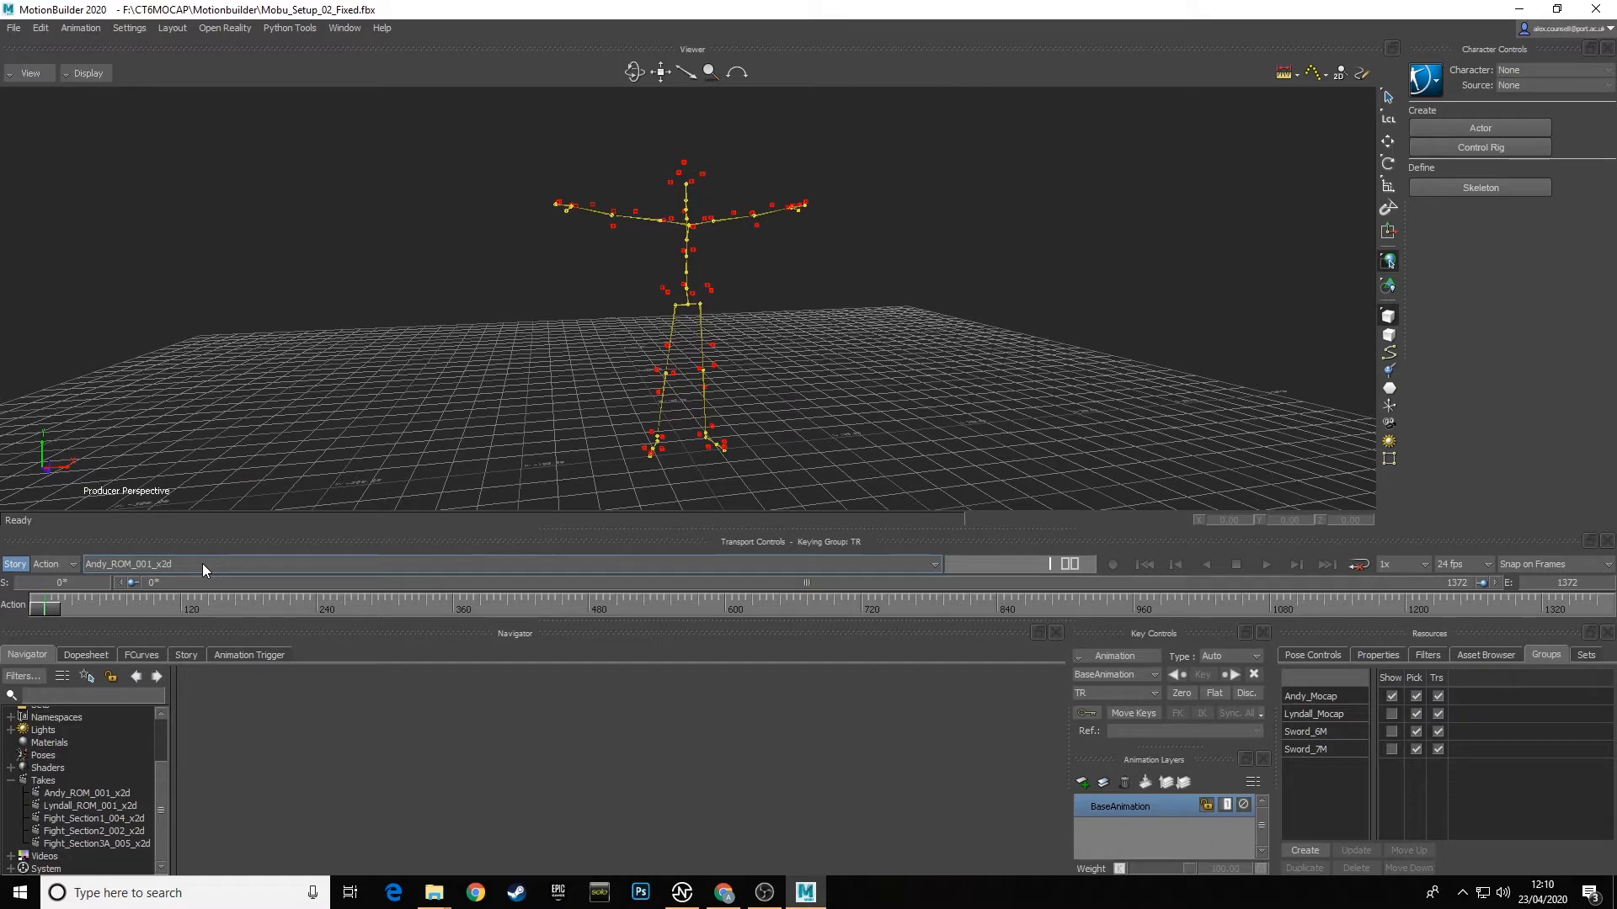
pyautogui.keyDown('ctrl'); pyautogui.keyDown('shift'); pyautogui.moveTo(650, 402); pyautogui.dragTo(780, 393); pyautogui.keyUp('shift'); pyautogui.keyUp('ctrl')
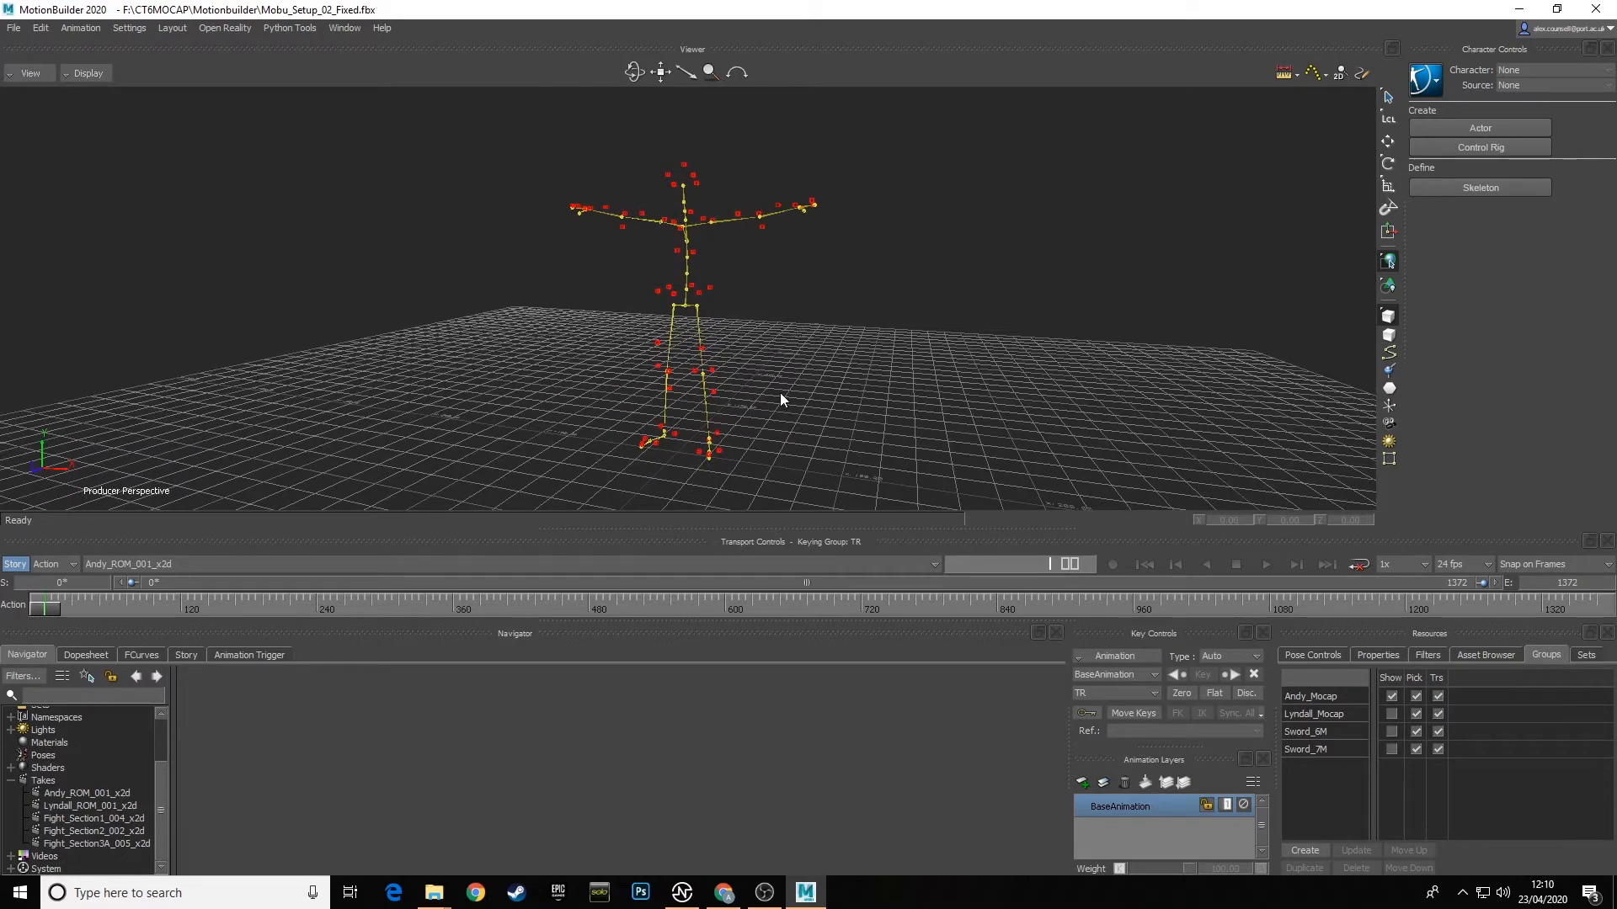
# Step: Switch to the Chrome browser and open the Mocappys article "How to Rig a Character for MotionBuilder" in a new tab
pyautogui.click(724, 892)
pyautogui.click(1447, 14)
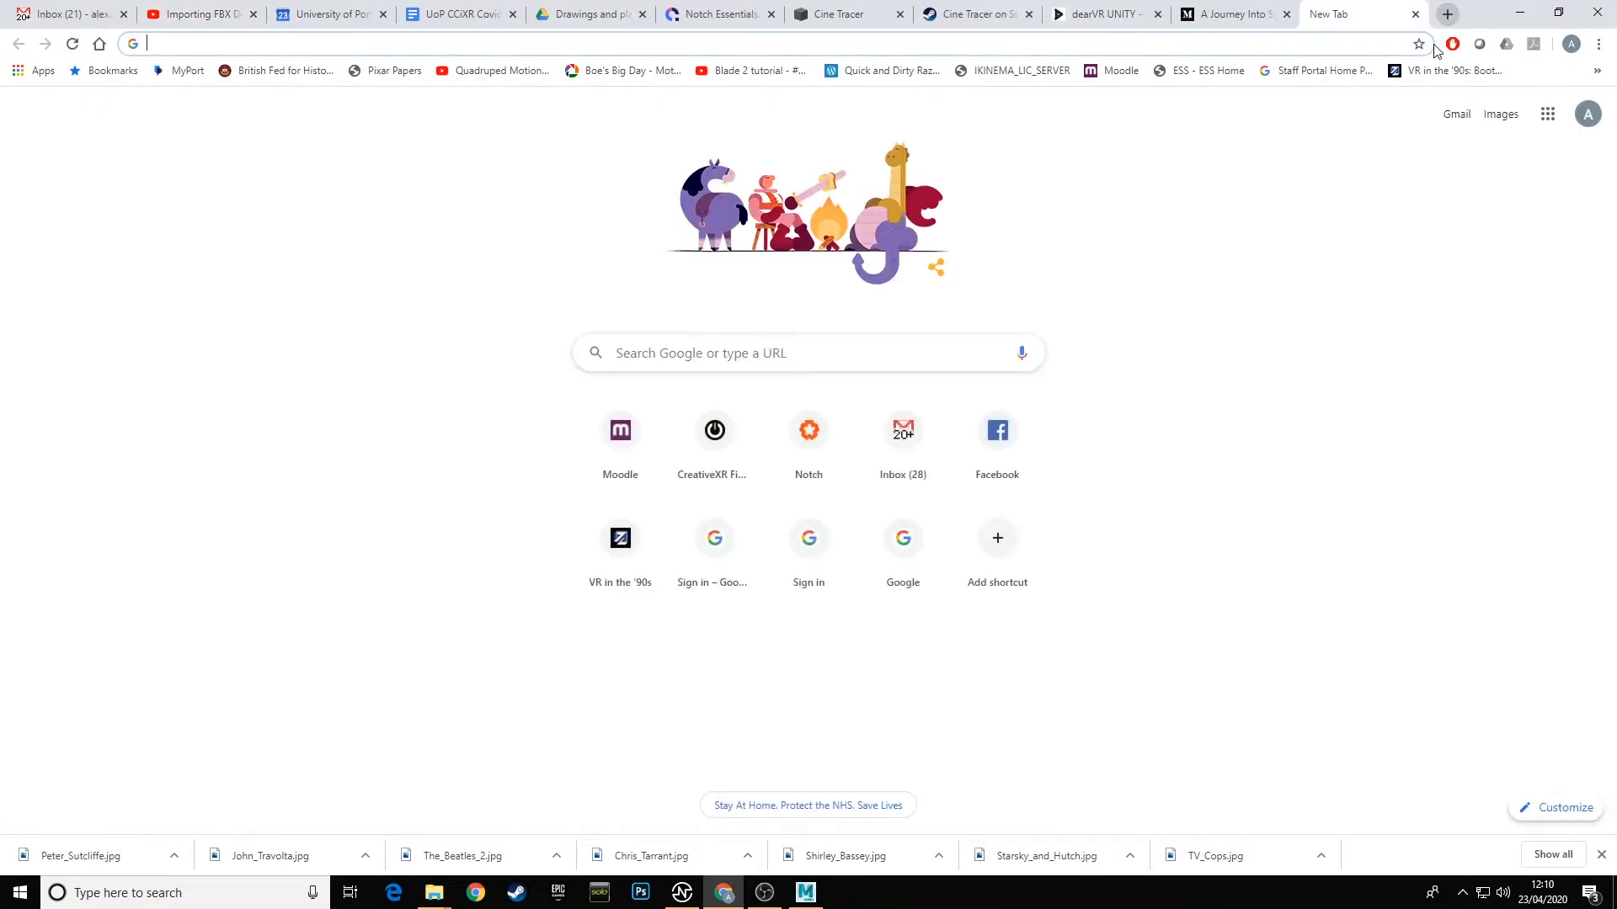
pyautogui.write('mocappys')
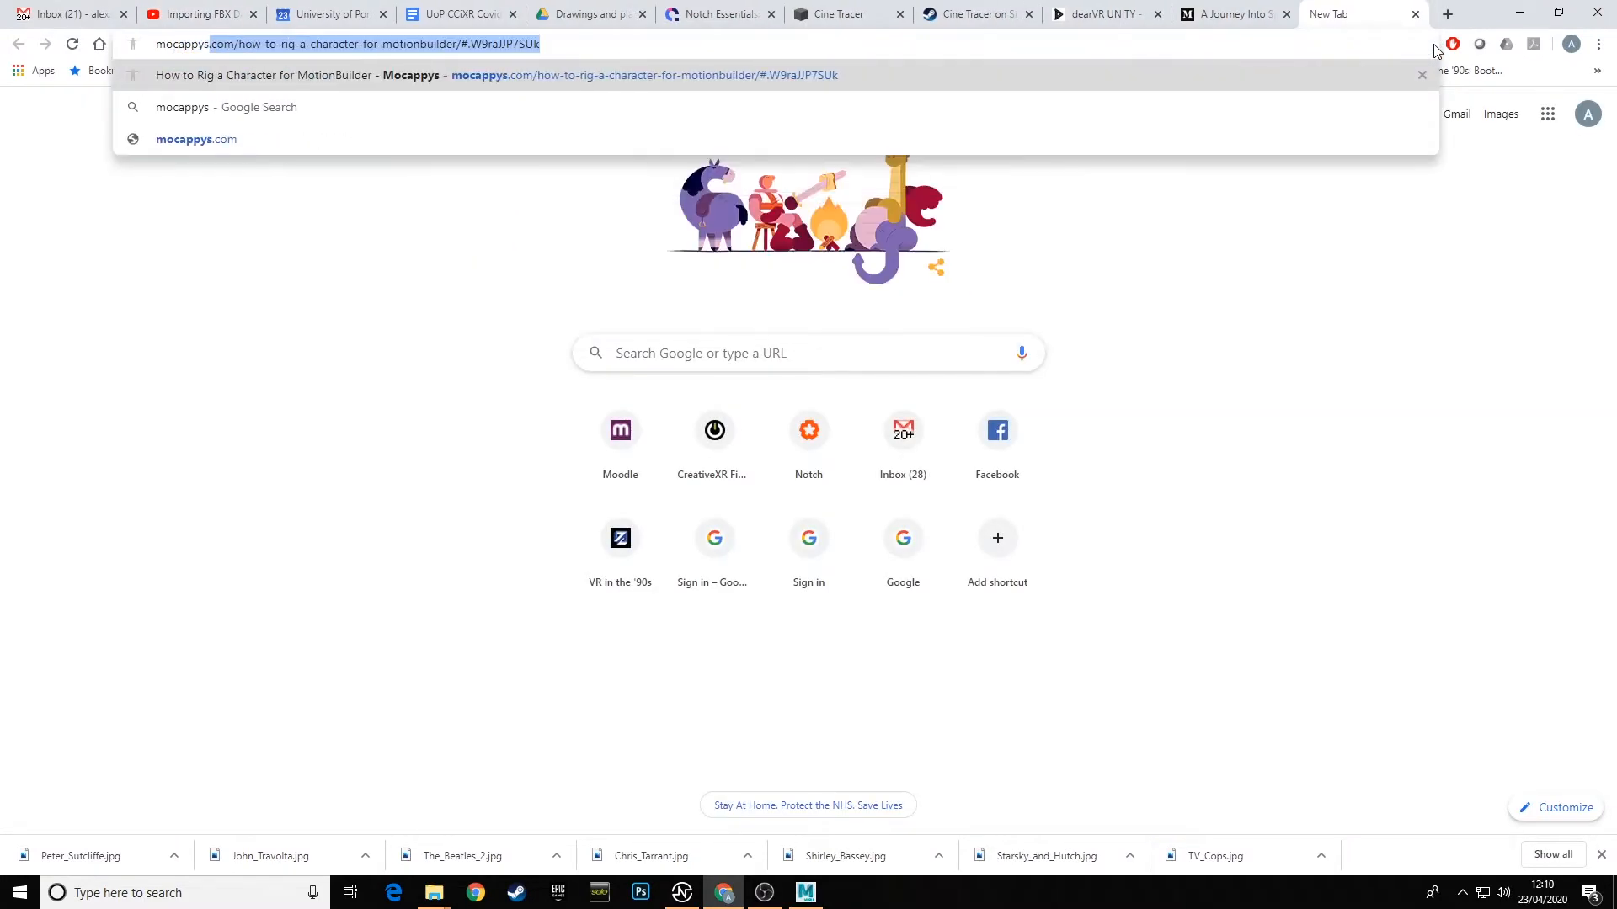
pyautogui.press('Return')
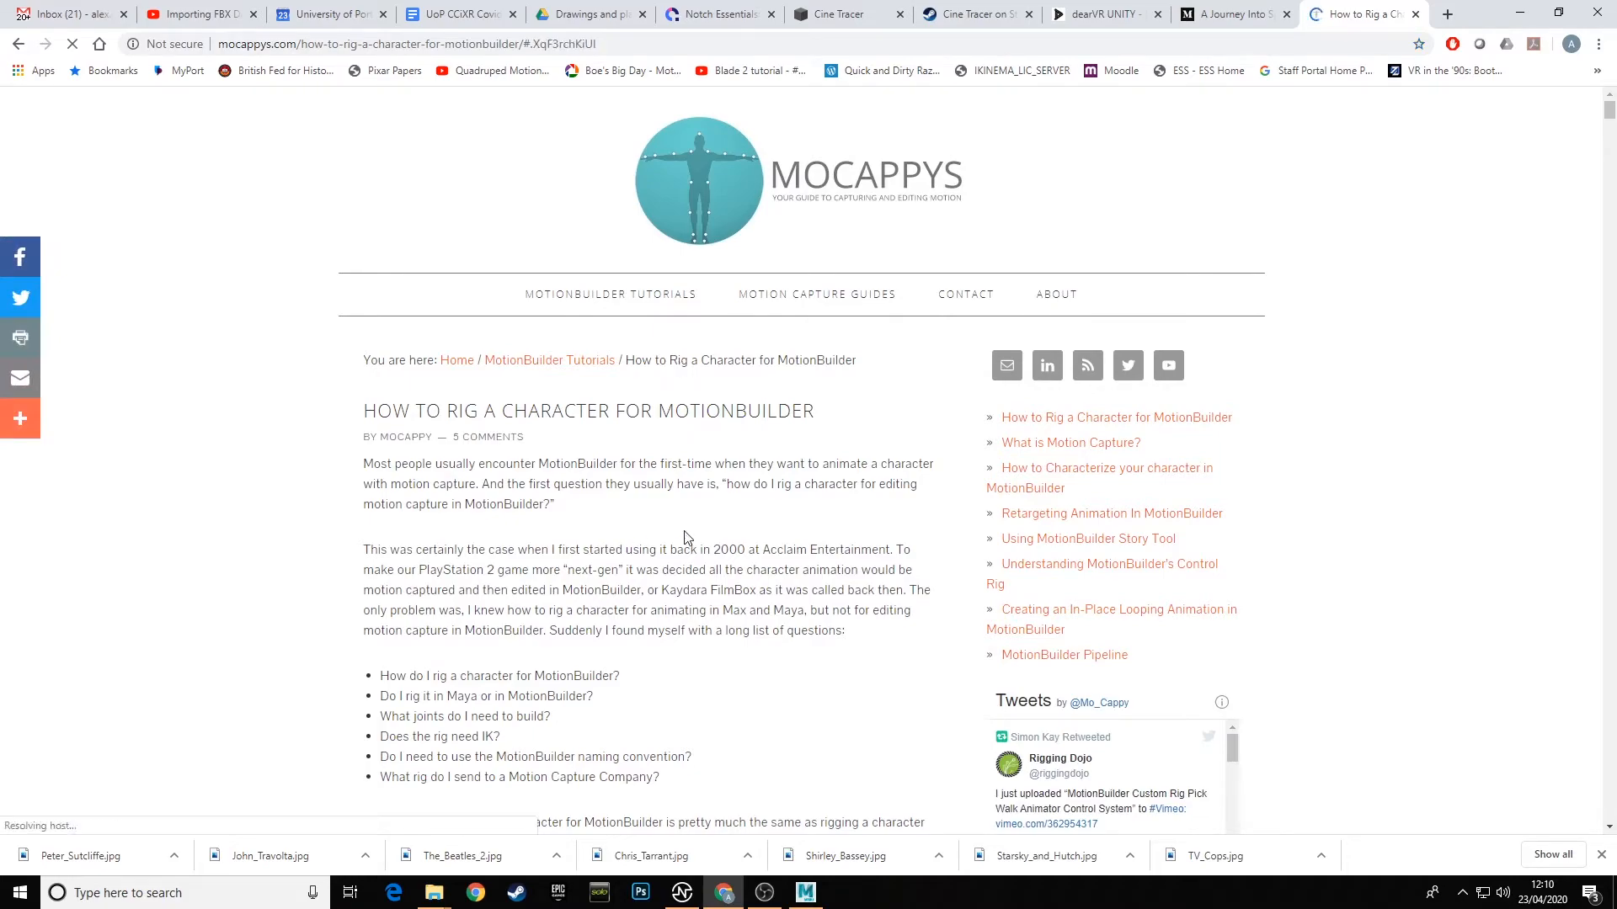
# Step: Read through the article's guidance on character alignment, the T-pose reference image and the joint naming convention
pyautogui.scroll(-10, 689, 556)
pyautogui.scroll(9, 723, 559)
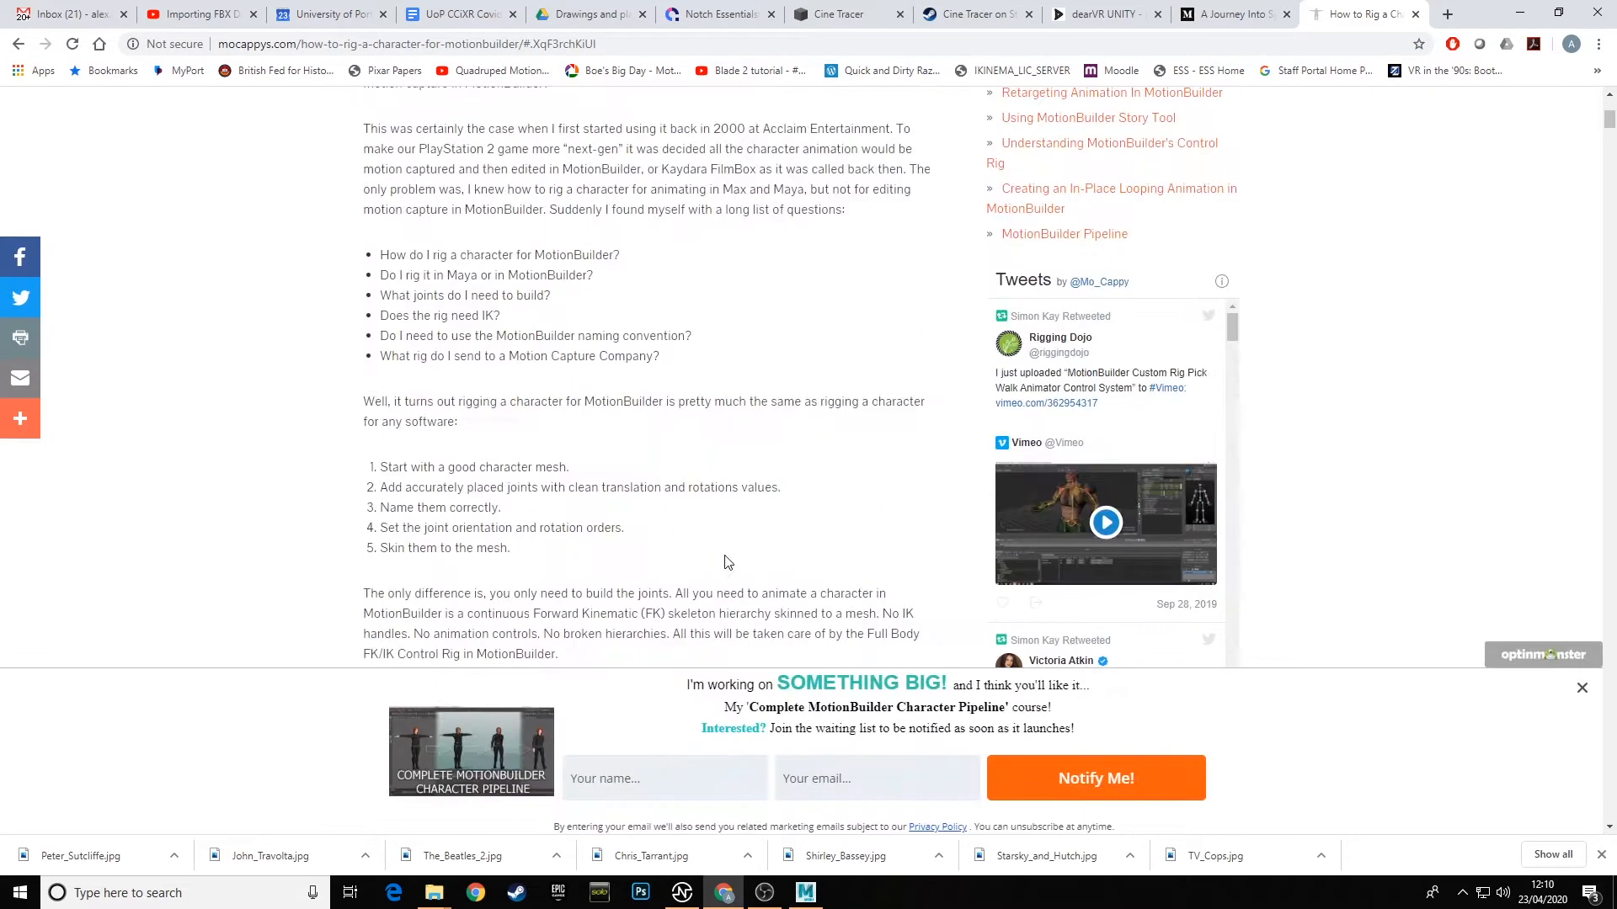
pyautogui.scroll(-8, 732, 522)
pyautogui.scroll(-13, 738, 510)
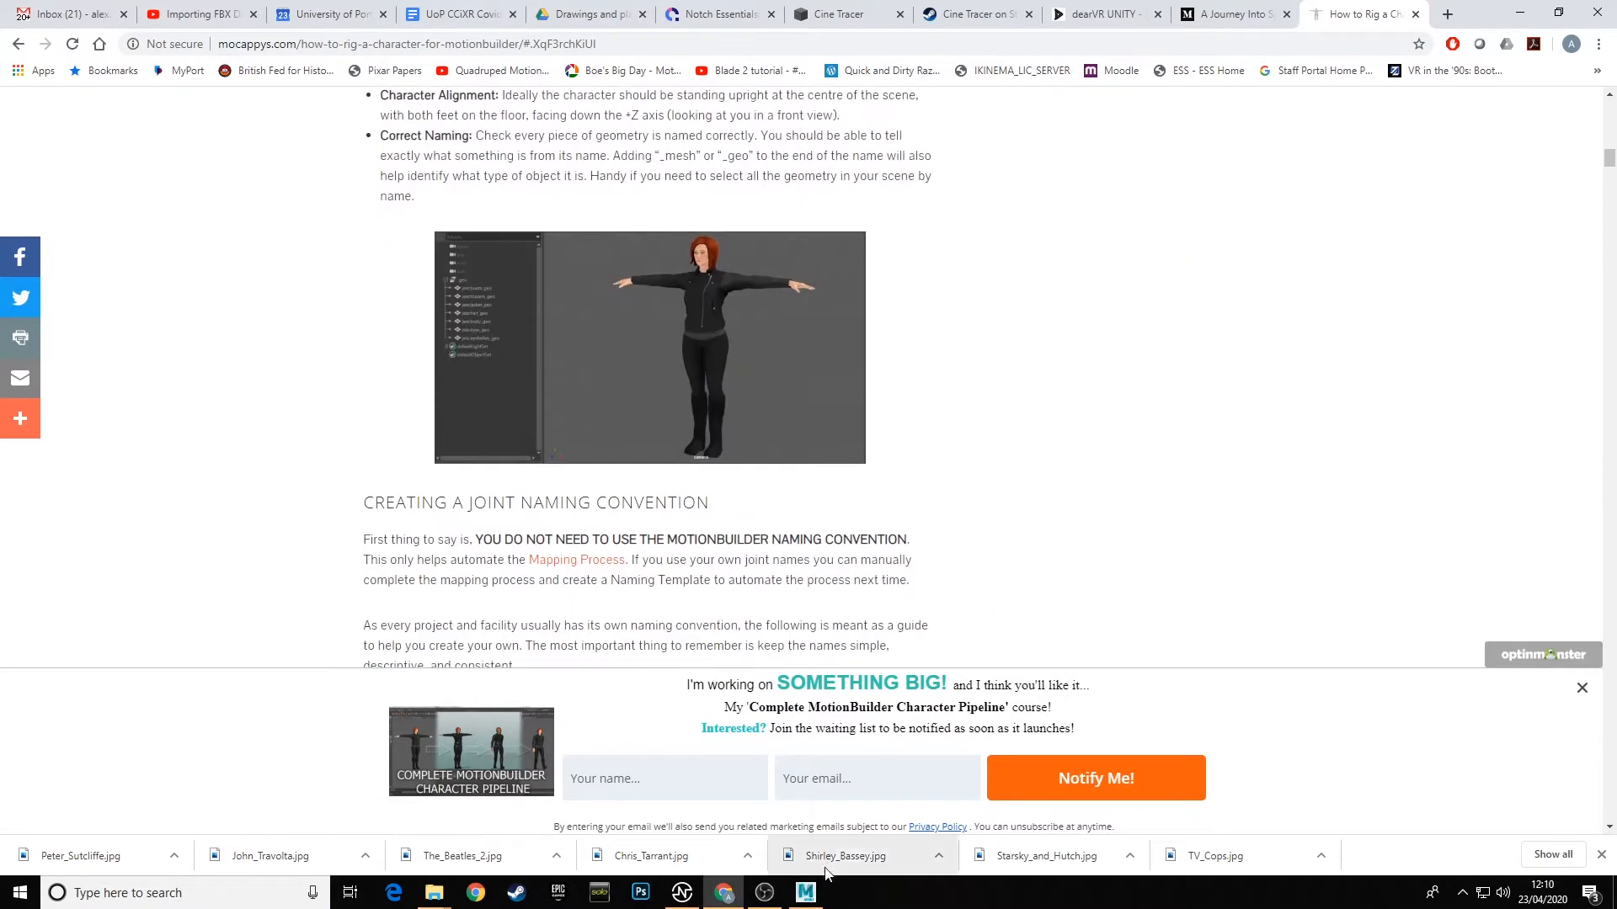
pyautogui.scroll(-4, 725, 403)
pyautogui.scroll(-9, 731, 408)
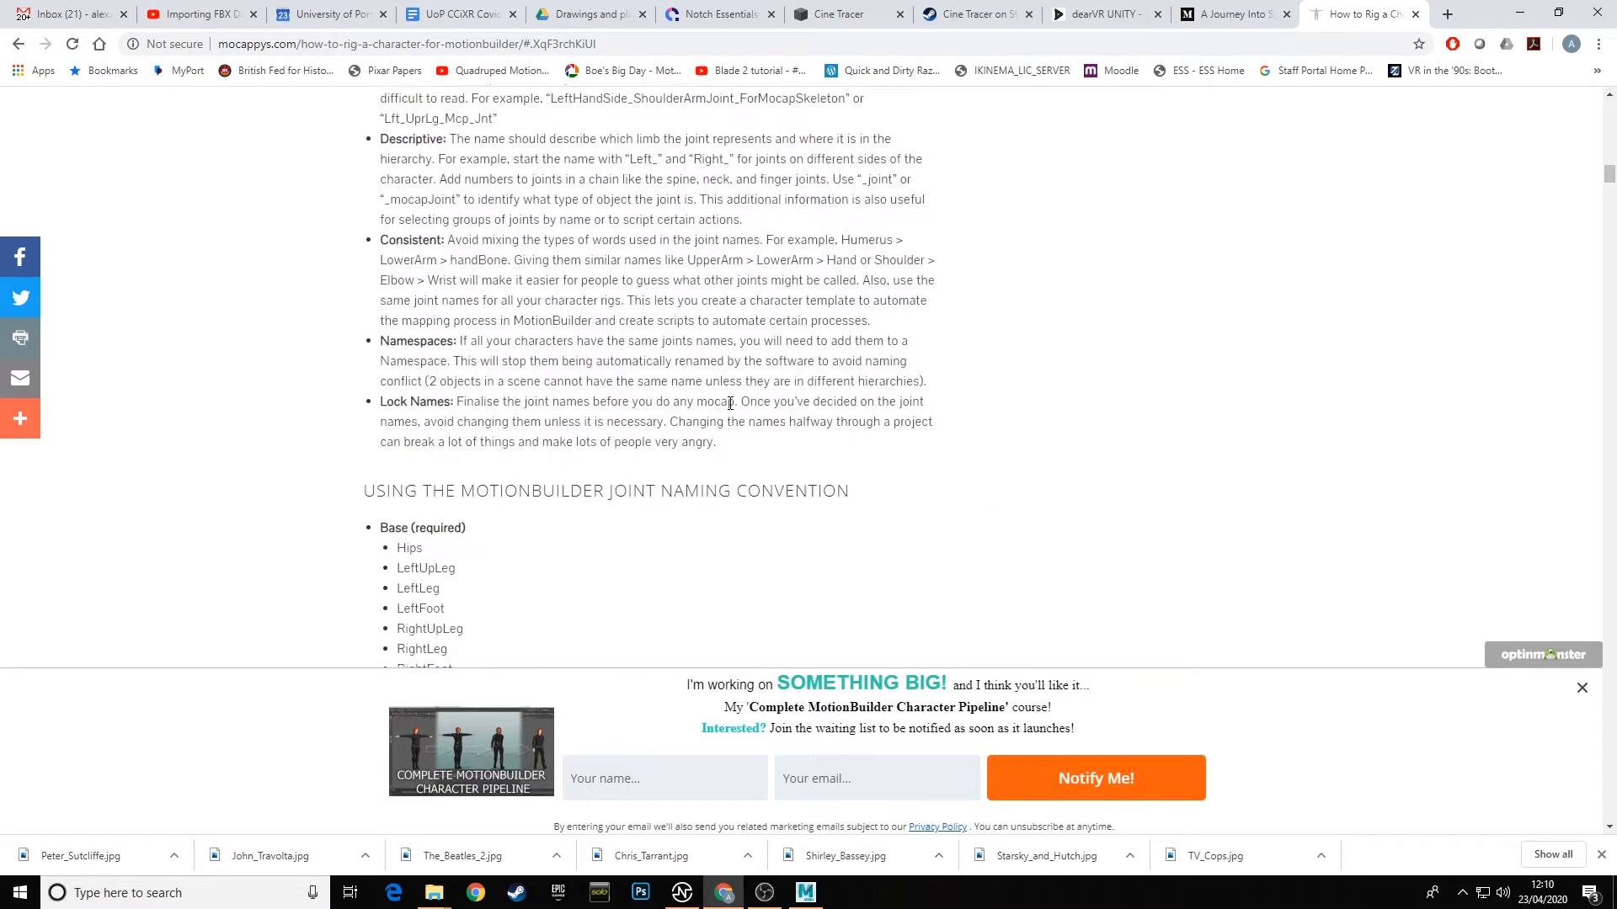
pyautogui.scroll(5, 731, 409)
# Step: Switch back to MotionBuilder and examine the first performer's T-pose skeleton from the front and at an angle
pyautogui.click(811, 893)
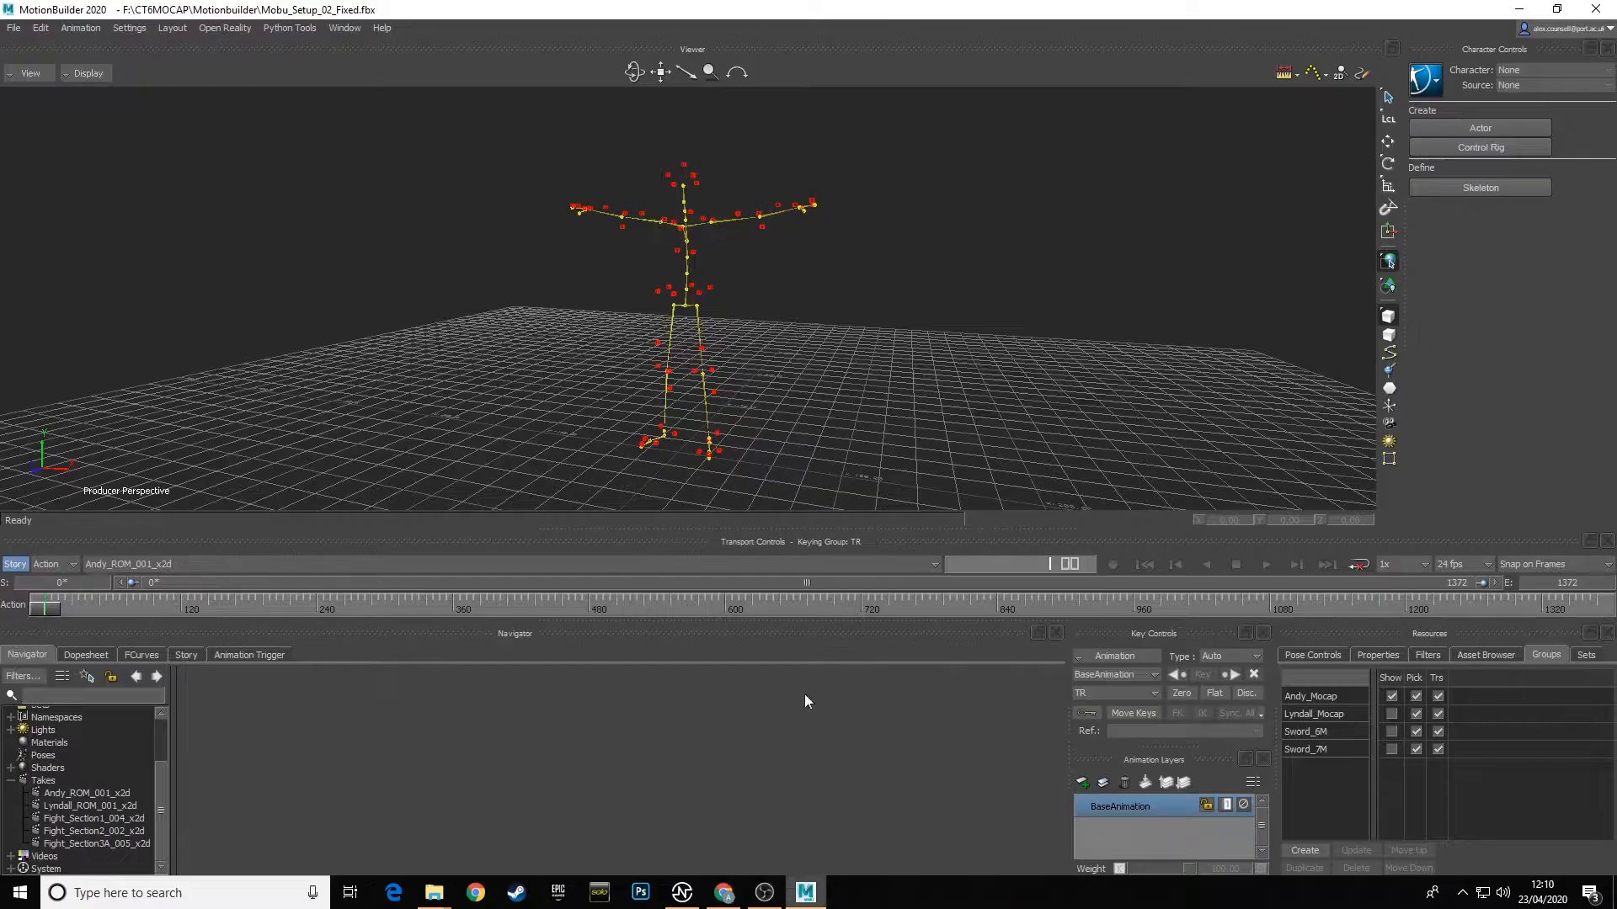
pyautogui.keyDown('ctrl'); pyautogui.keyDown('shift'); pyautogui.moveTo(852, 366); pyautogui.dragTo(837, 270); pyautogui.keyUp('shift'); pyautogui.keyUp('ctrl')
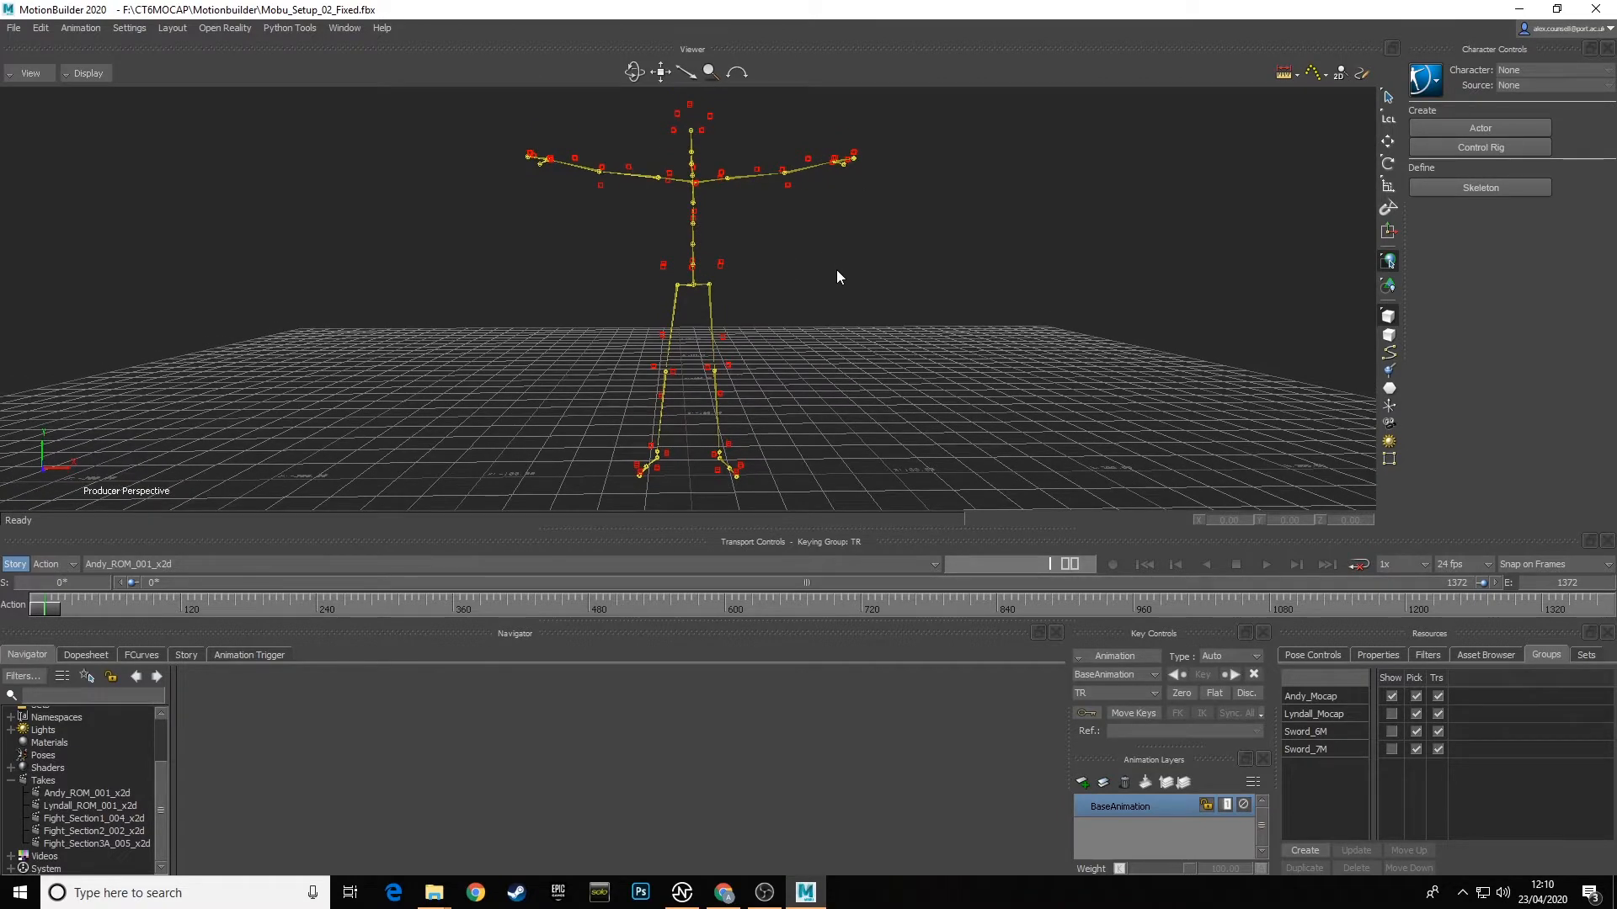
pyautogui.keyDown('ctrl'); pyautogui.keyDown('shift'); pyautogui.moveTo(837, 269); pyautogui.dragTo(706, 346); pyautogui.keyUp('shift'); pyautogui.keyUp('ctrl')
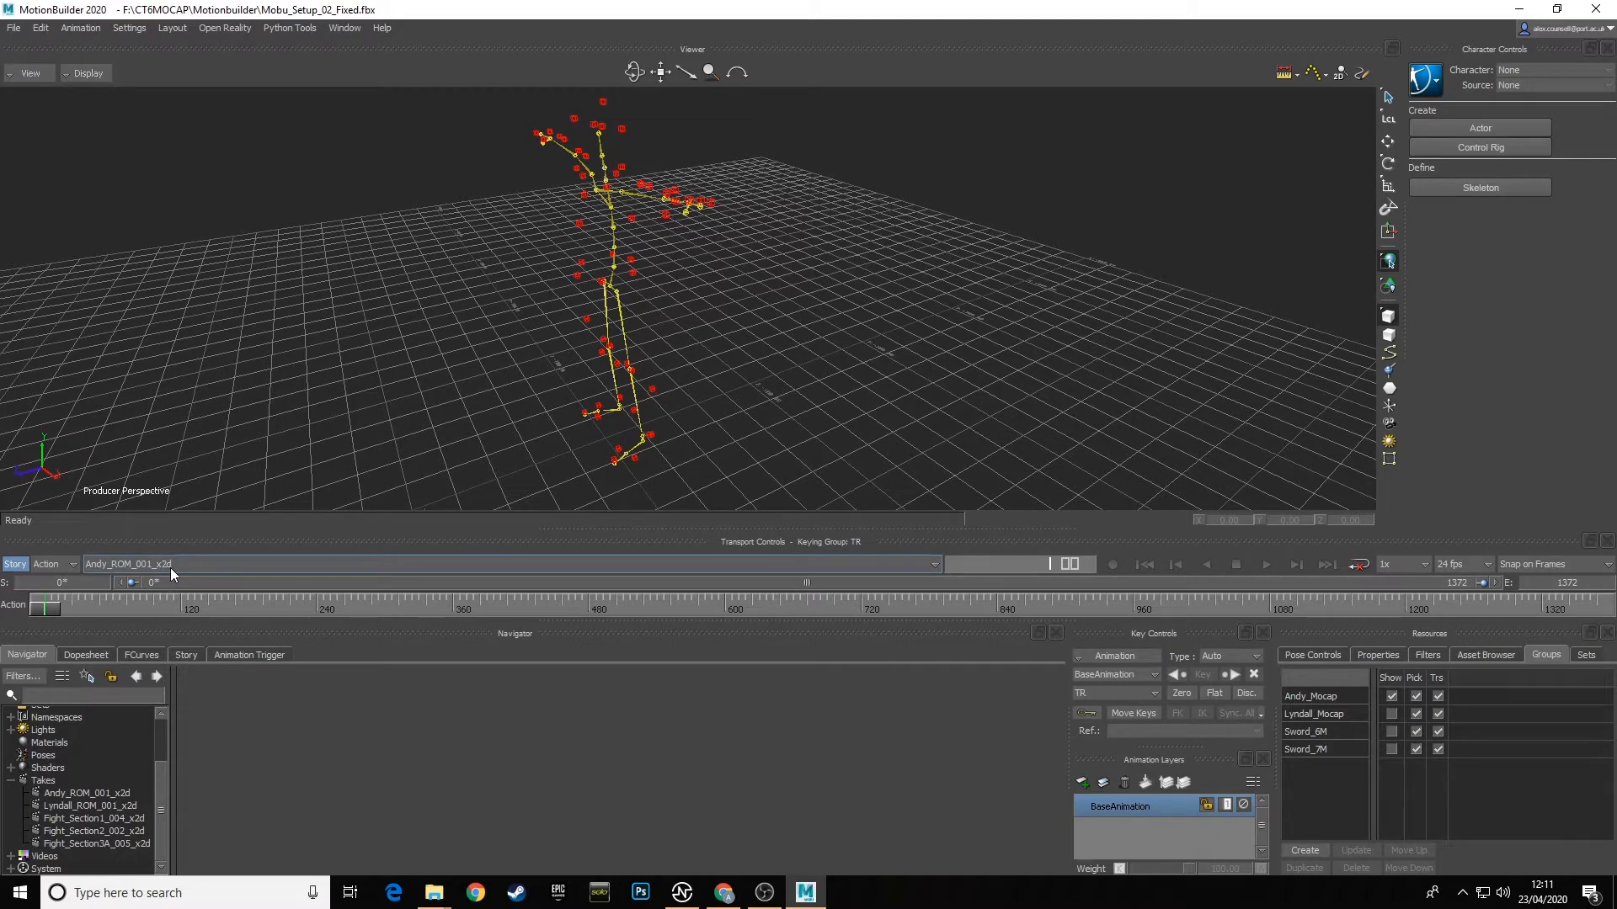
# Step: Make the Fight_Section1_004_x2d take current and show the second performer's mocap group plus the Sword_6M and Sword_7M groups
pyautogui.click(195, 563)
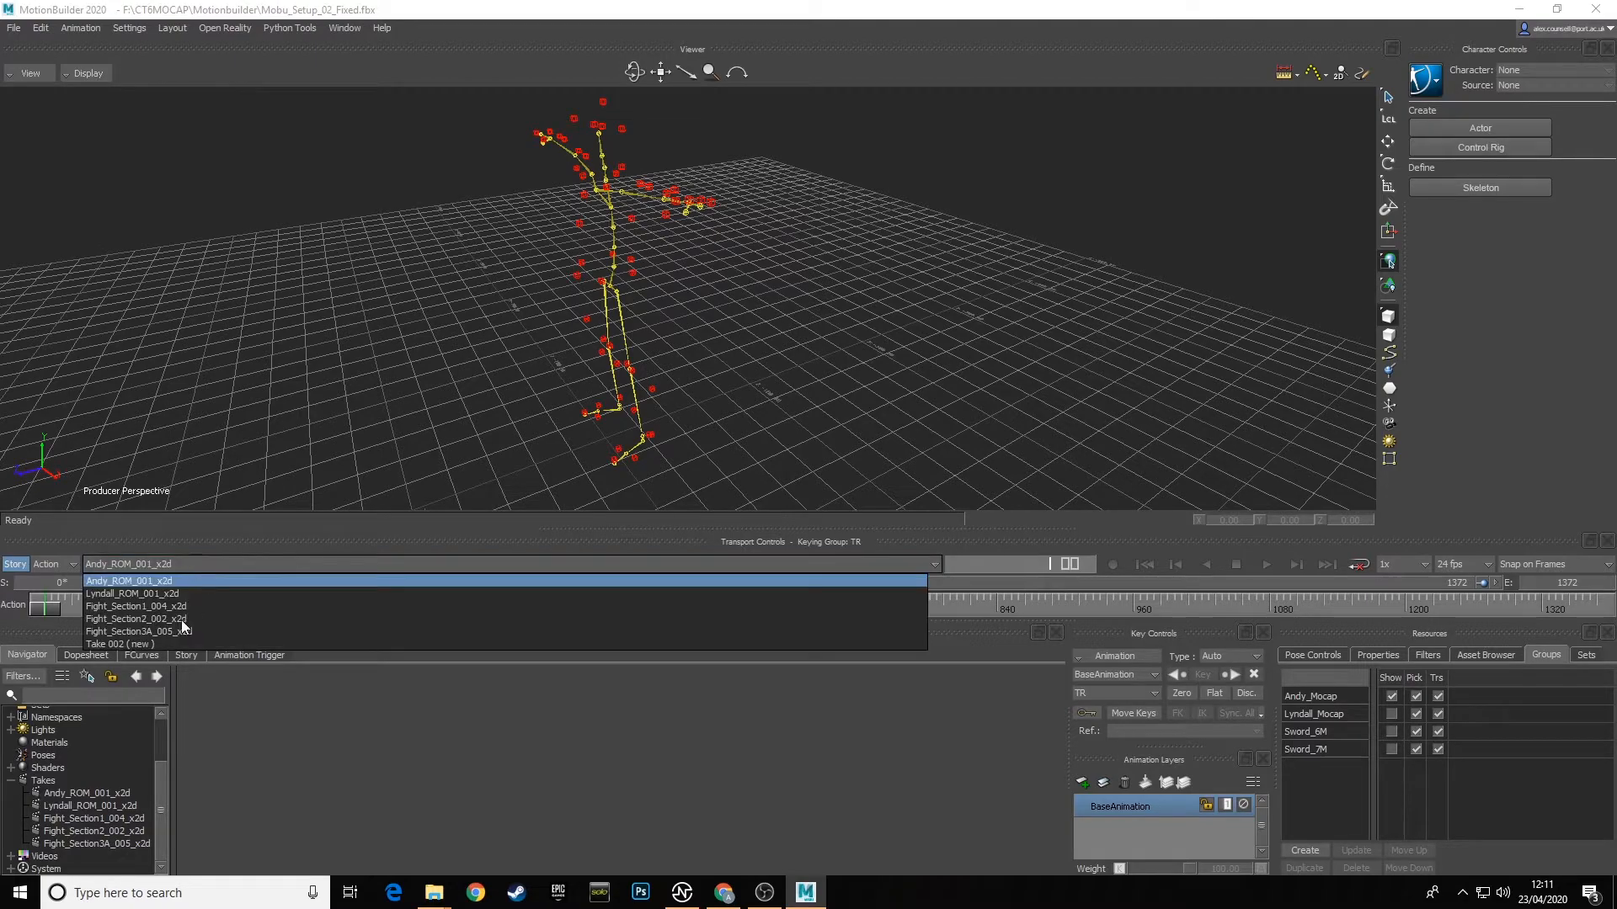
pyautogui.click(160, 607)
pyautogui.keyDown('ctrl'); pyautogui.keyDown('shift'); pyautogui.moveTo(706, 337); pyautogui.dragTo(654, 357); pyautogui.keyUp('shift'); pyautogui.keyUp('ctrl')
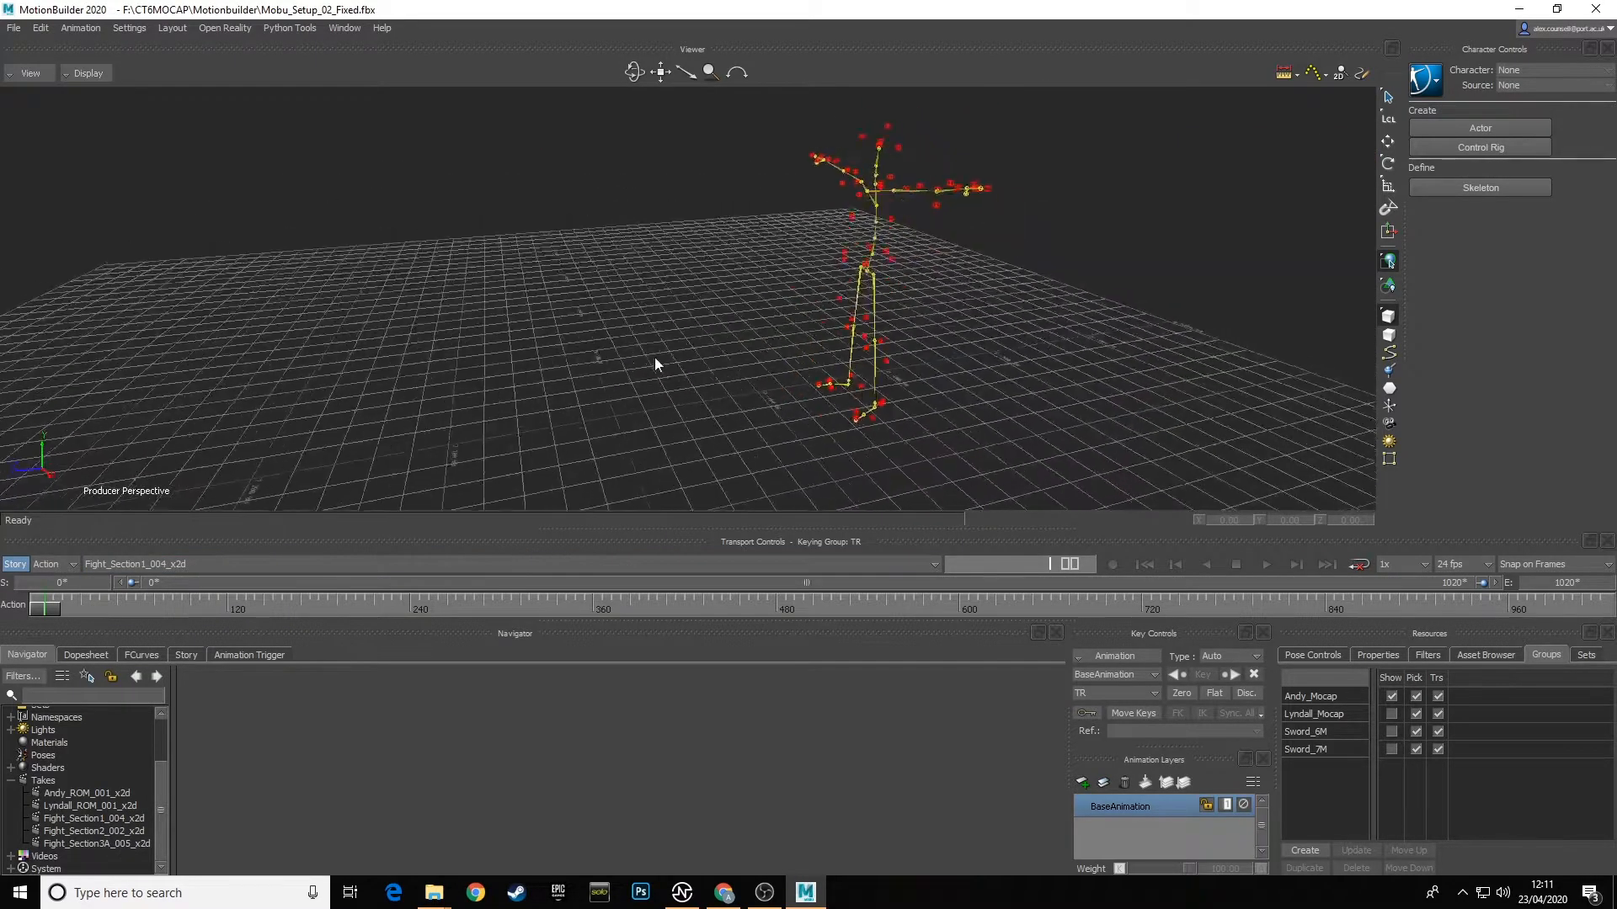
pyautogui.click(1392, 714)
pyautogui.click(1391, 749)
pyautogui.keyDown('ctrl'); pyautogui.keyDown('shift'); pyautogui.moveTo(896, 440); pyautogui.dragTo(864, 364); pyautogui.keyUp('shift'); pyautogui.keyUp('ctrl')
pyautogui.keyDown('ctrl'); pyautogui.keyDown('shift'); pyautogui.moveTo(798, 275); pyautogui.dragTo(474, 209); pyautogui.keyUp('shift'); pyautogui.keyUp('ctrl')
pyautogui.keyDown('ctrl'); pyautogui.keyDown('shift'); pyautogui.moveTo(544, 305); pyautogui.dragTo(591, 283); pyautogui.keyUp('shift'); pyautogui.keyUp('ctrl')
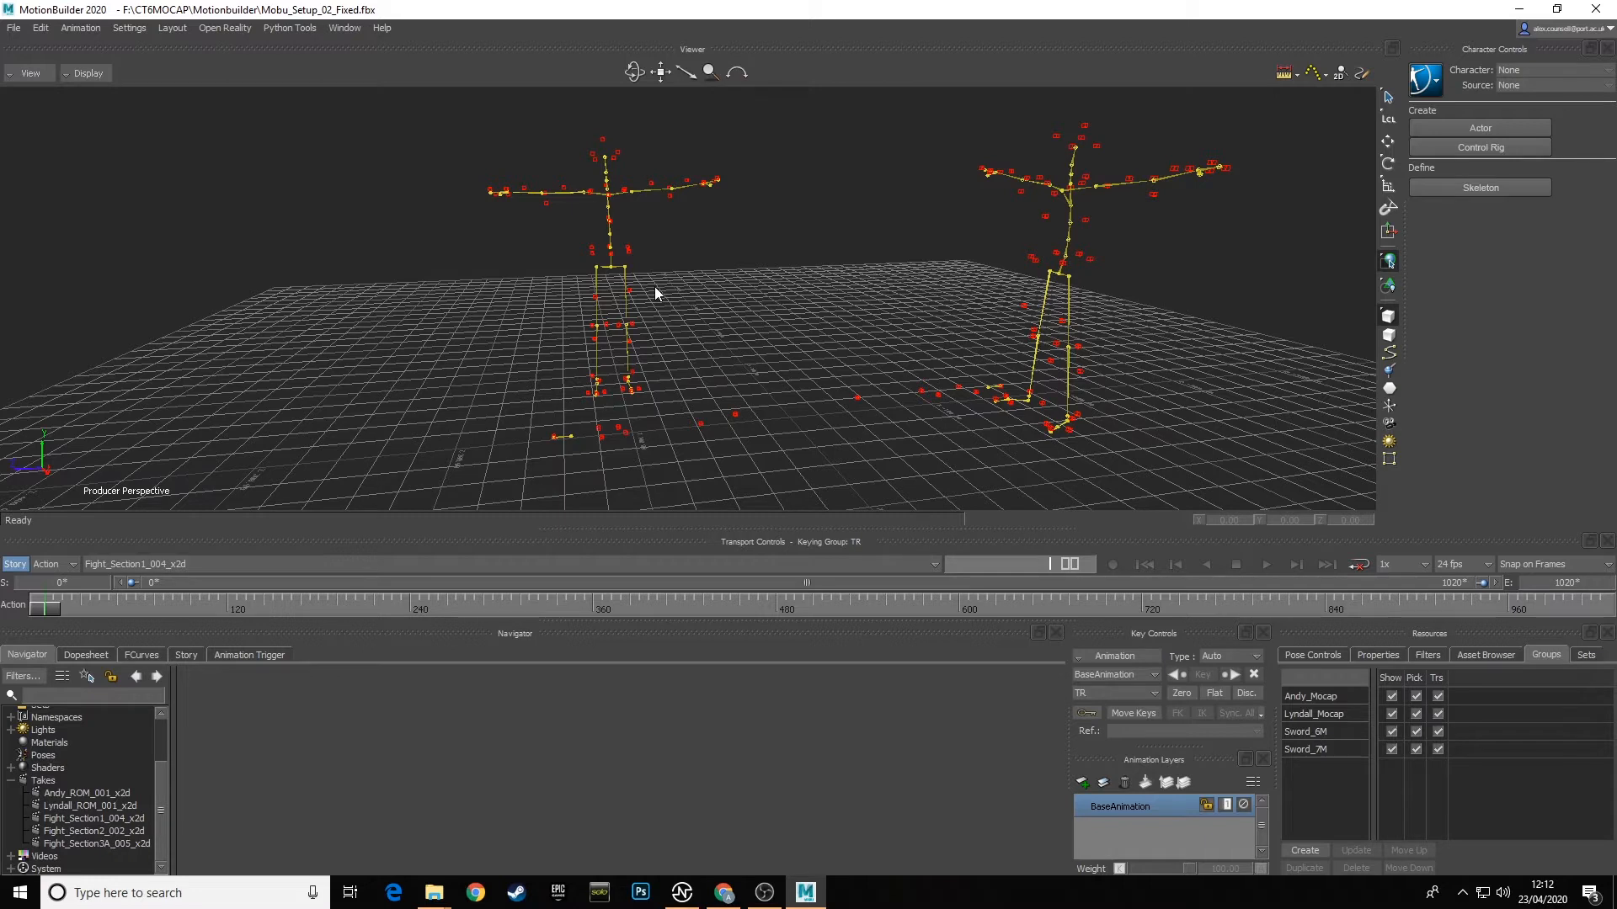
# Step: Return to the first ROM take and hide the Sword_7M, Sword_6M and second performer's mocap groups
pyautogui.click(199, 567)
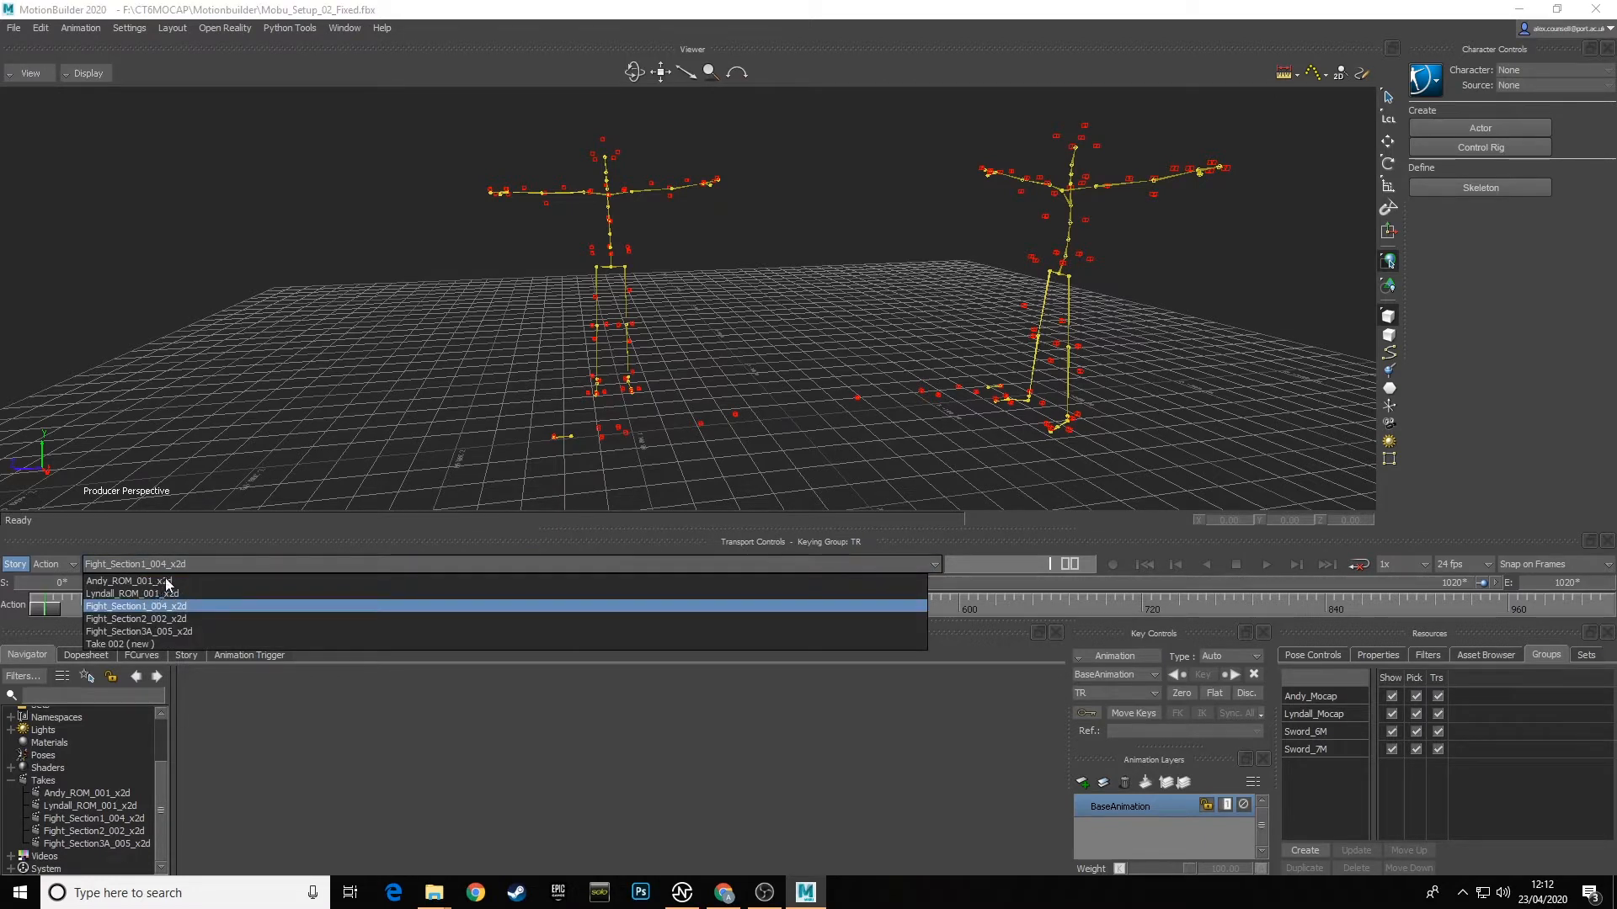
pyautogui.click(154, 581)
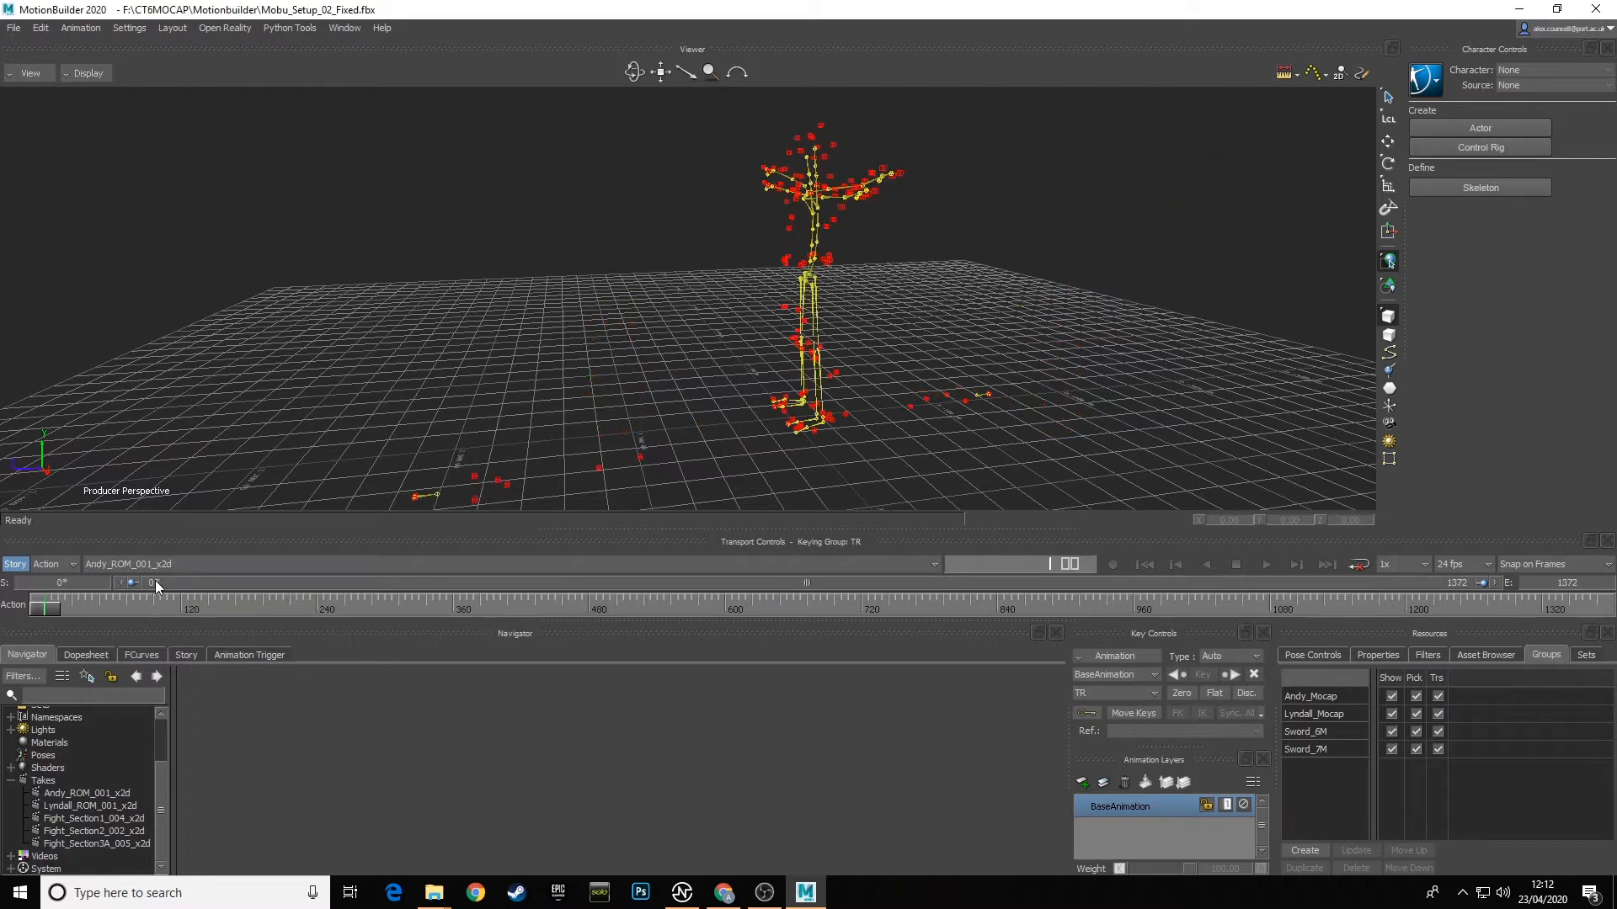
pyautogui.keyDown('ctrl'); pyautogui.keyDown('shift'); pyautogui.moveTo(580, 294); pyautogui.dragTo(721, 305); pyautogui.keyUp('shift'); pyautogui.keyUp('ctrl')
pyautogui.keyDown('shift'); pyautogui.moveTo(750, 360); pyautogui.dragTo(730, 320); pyautogui.keyUp('shift')
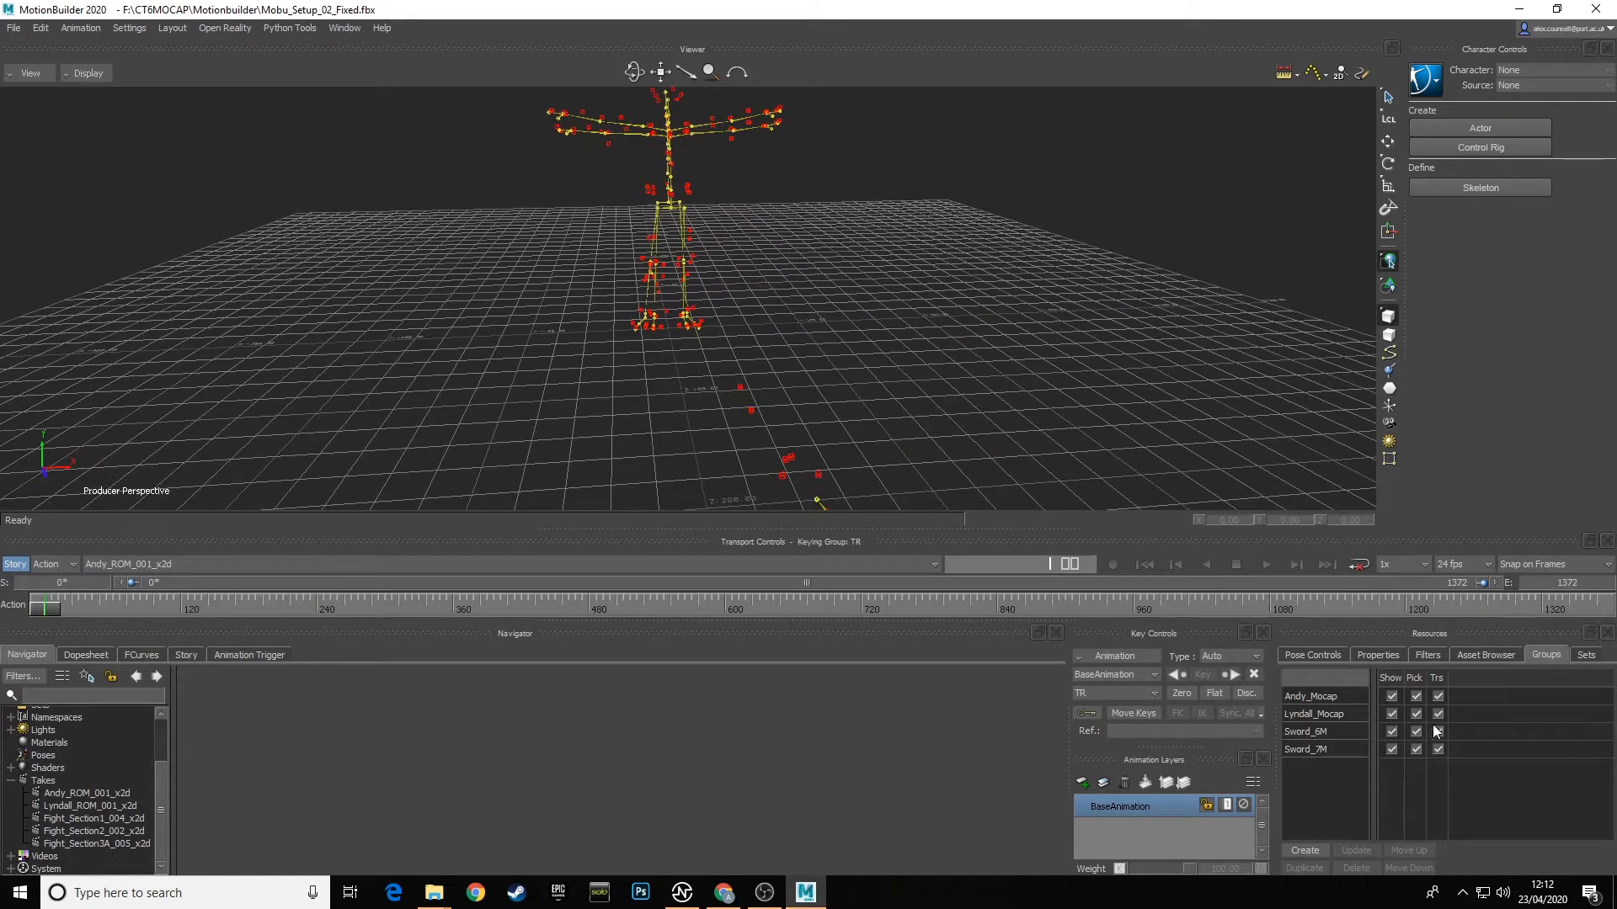
pyautogui.click(1391, 748)
pyautogui.click(1391, 732)
pyautogui.click(1391, 714)
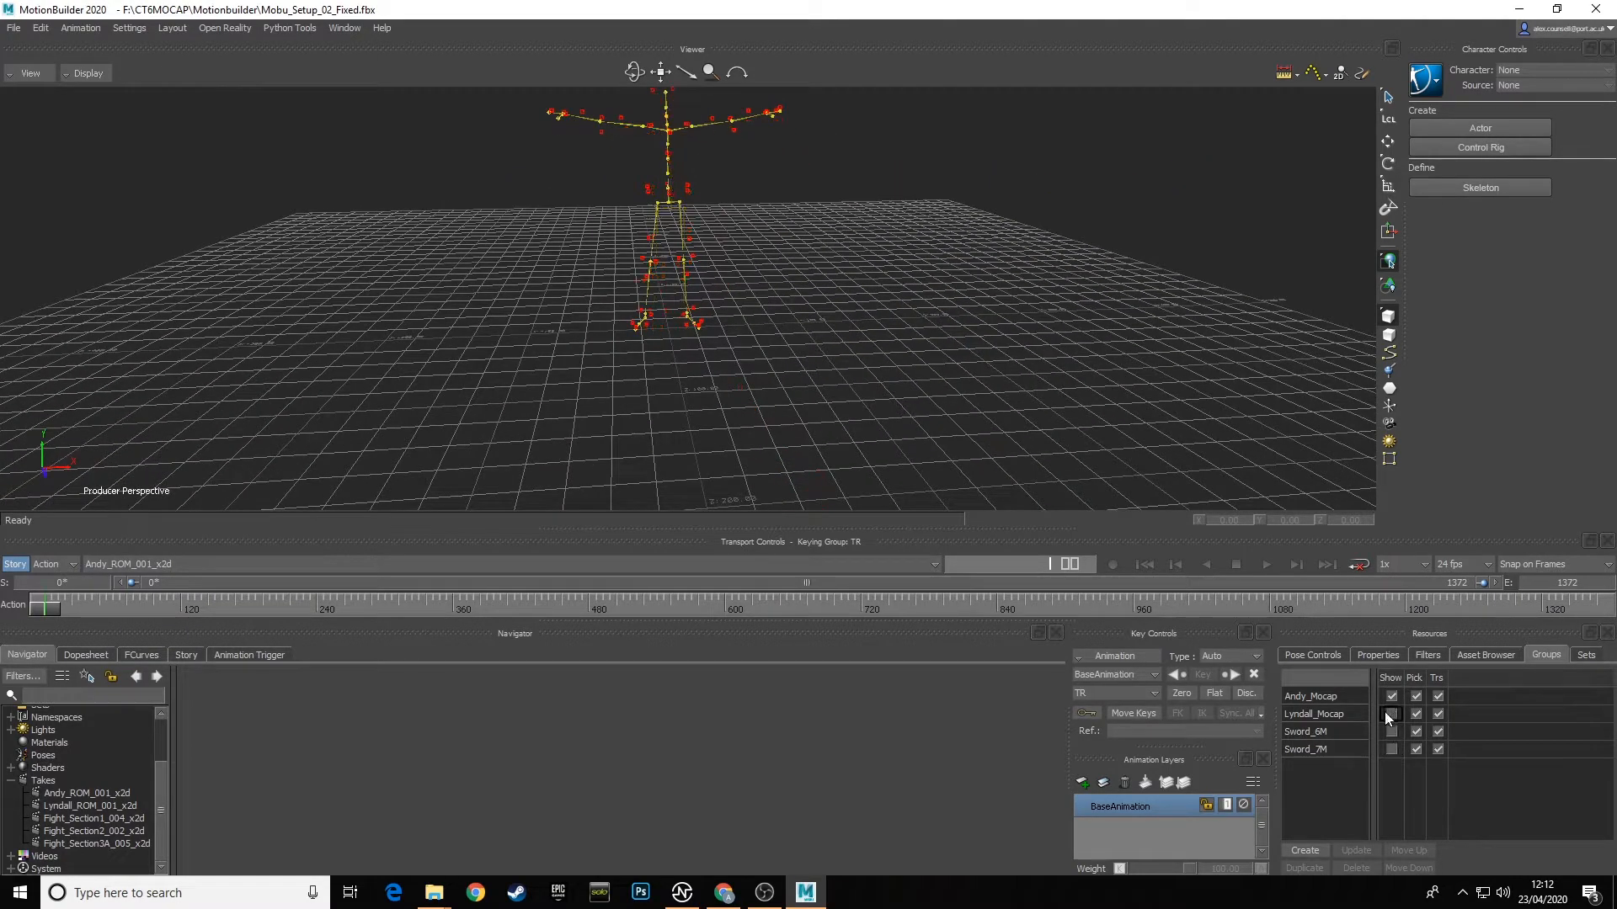
# Step: Select the skeleton's hip area joints and examine the first performer's T-pose from several angles
pyautogui.keyDown('shift'); pyautogui.moveTo(919, 323); pyautogui.dragTo(672, 367); pyautogui.keyUp('shift')
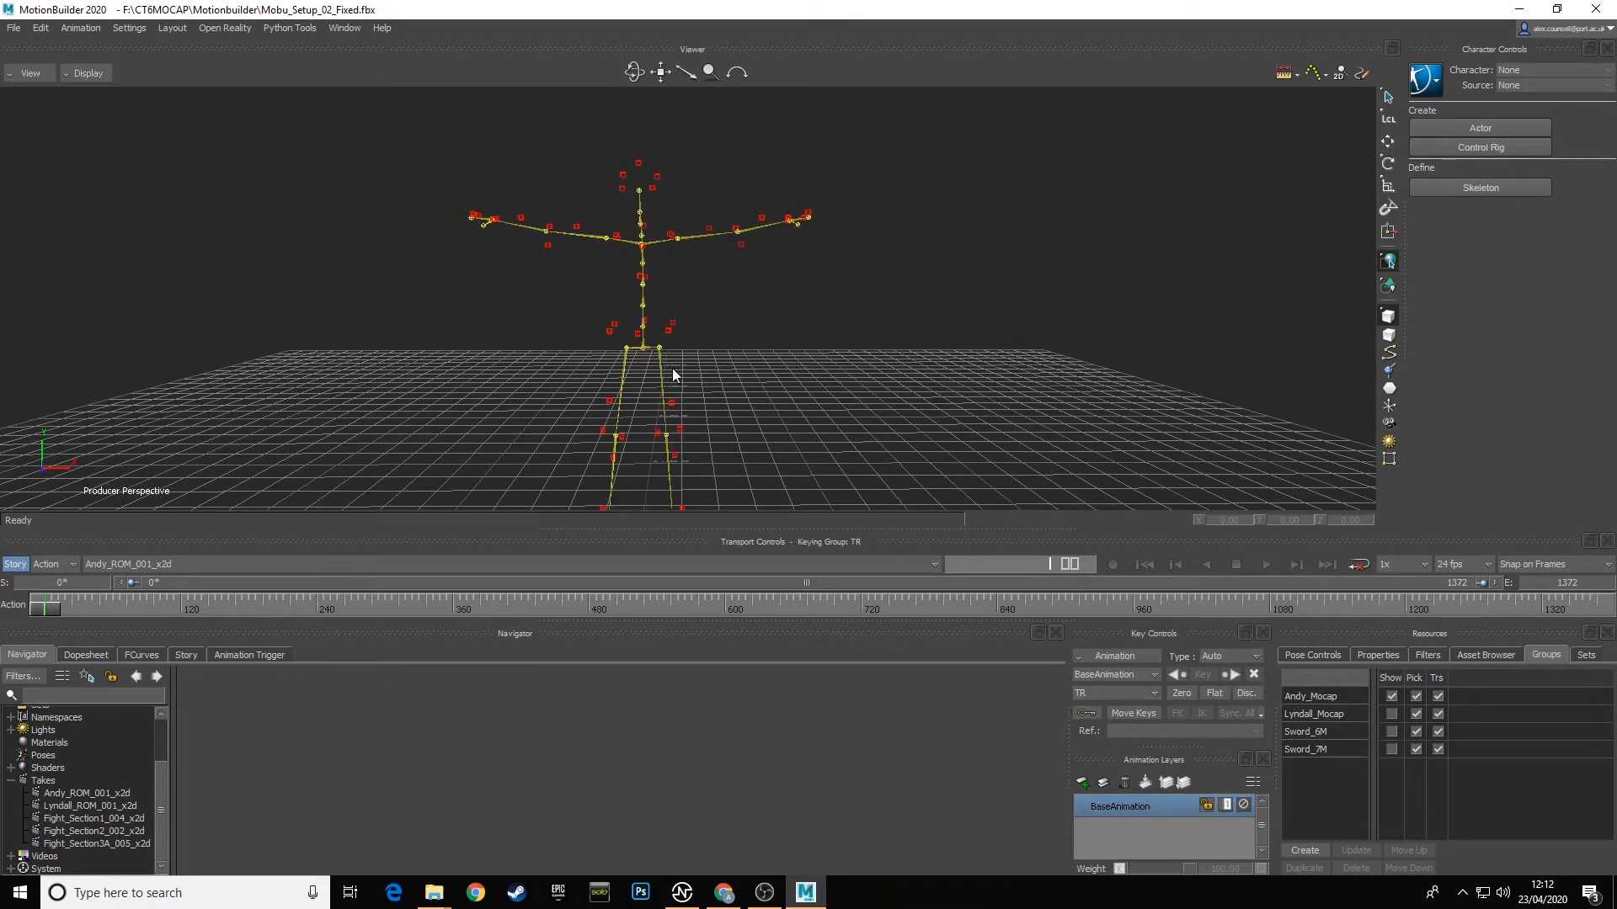
pyautogui.click(639, 366)
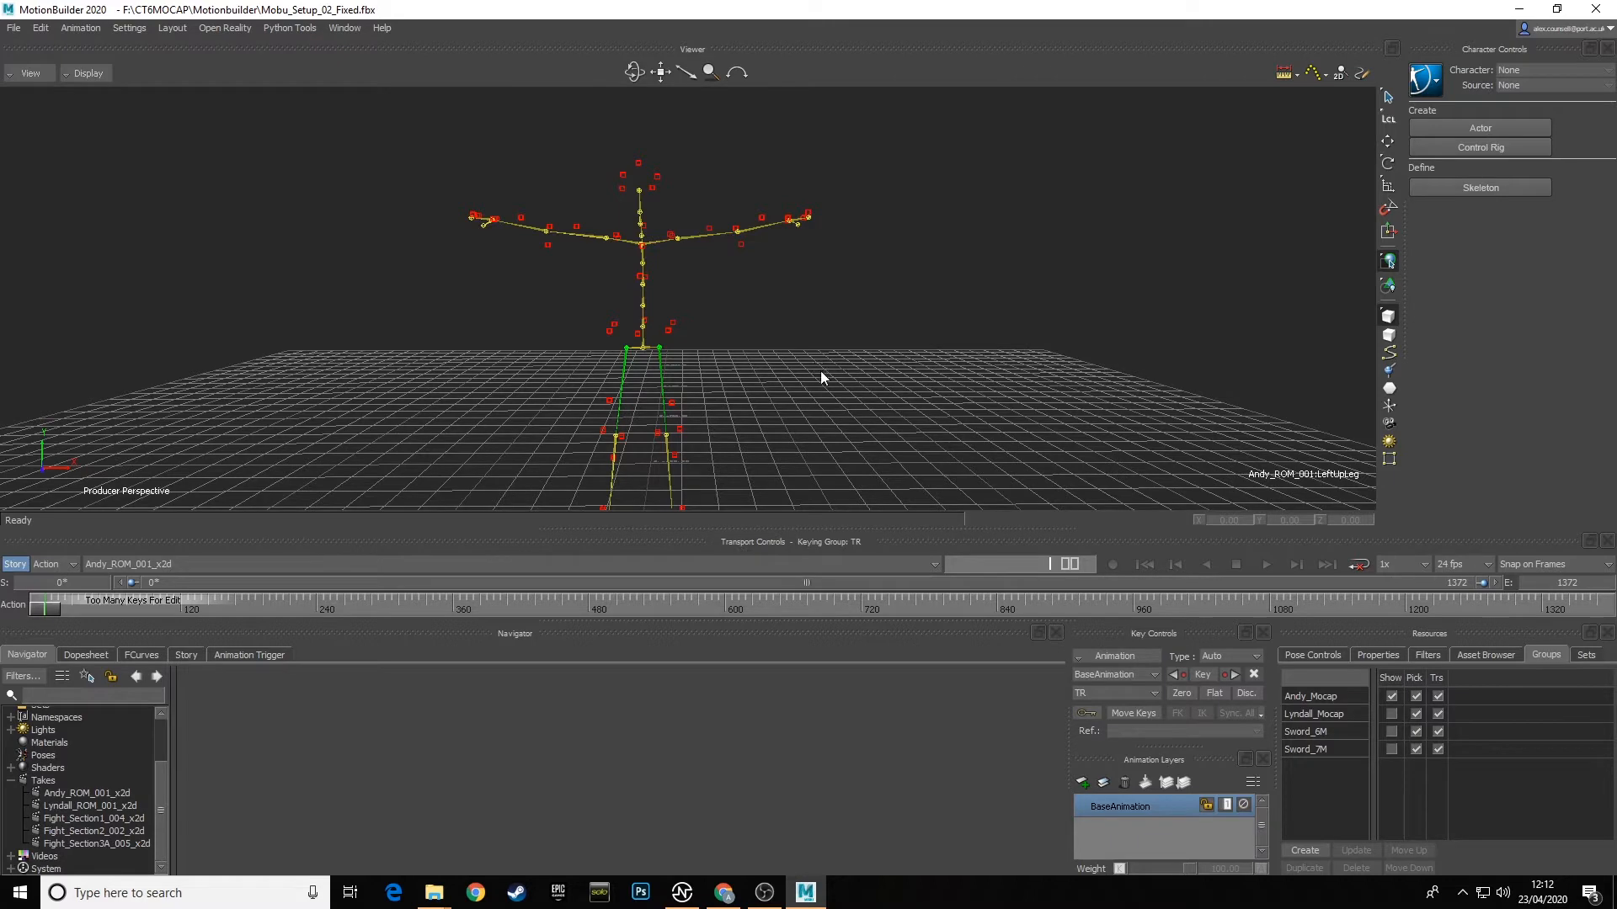
pyautogui.keyDown('ctrl'); pyautogui.keyDown('shift'); pyautogui.moveTo(820, 371); pyautogui.dragTo(800, 316); pyautogui.keyUp('shift'); pyautogui.keyUp('ctrl')
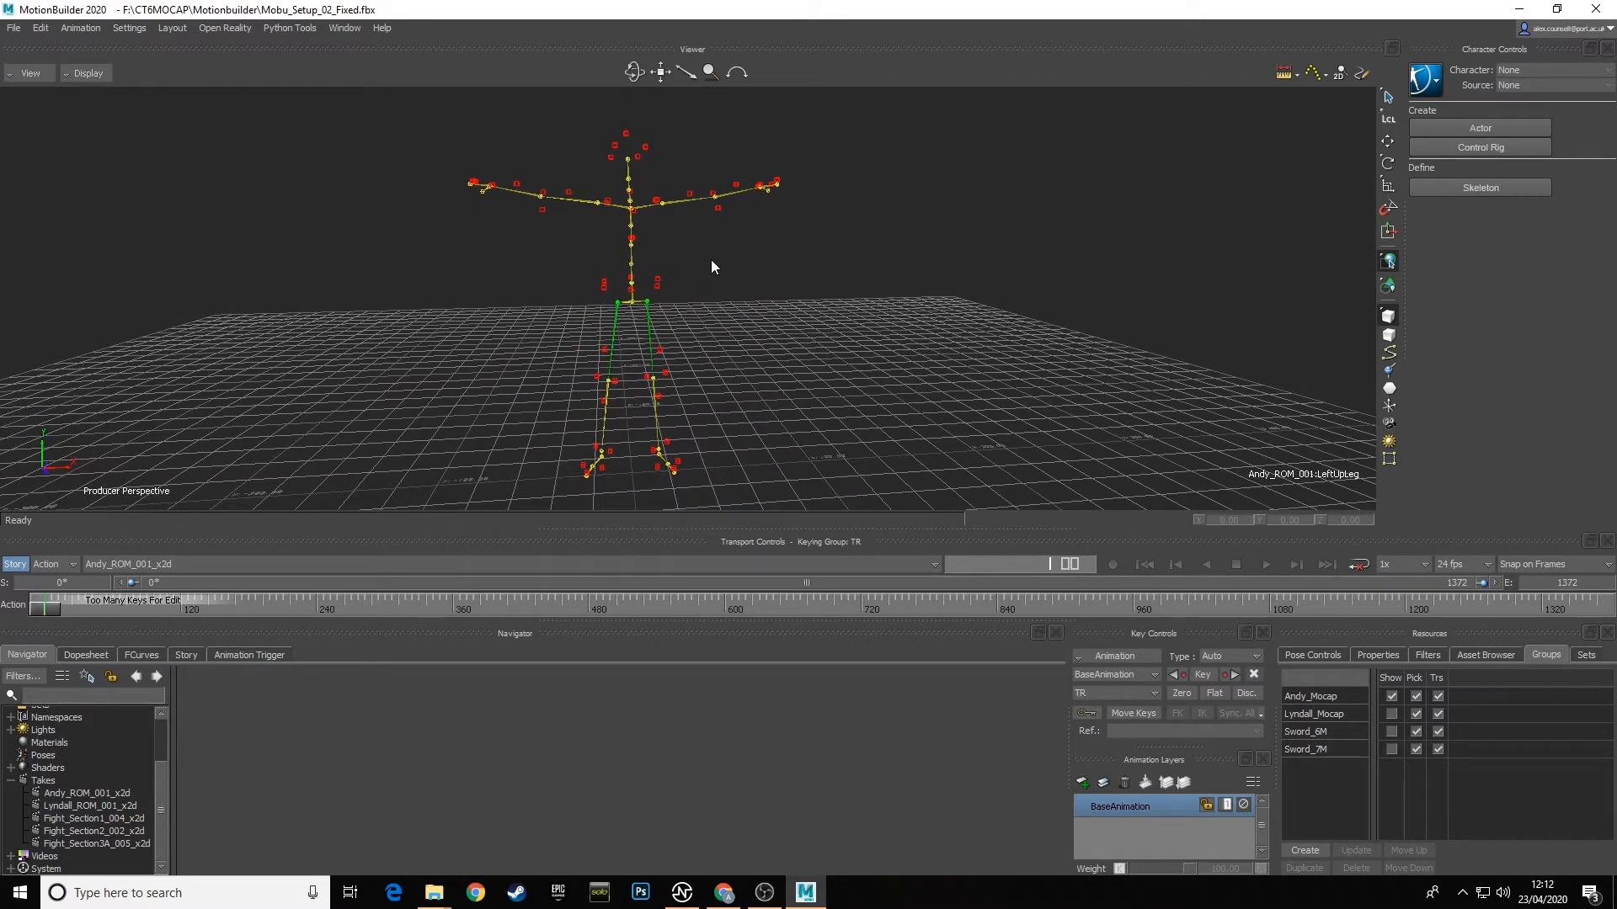
pyautogui.keyDown('ctrl'); pyautogui.keyDown('shift'); pyautogui.moveTo(786, 318); pyautogui.dragTo(724, 396); pyautogui.keyUp('shift'); pyautogui.keyUp('ctrl')
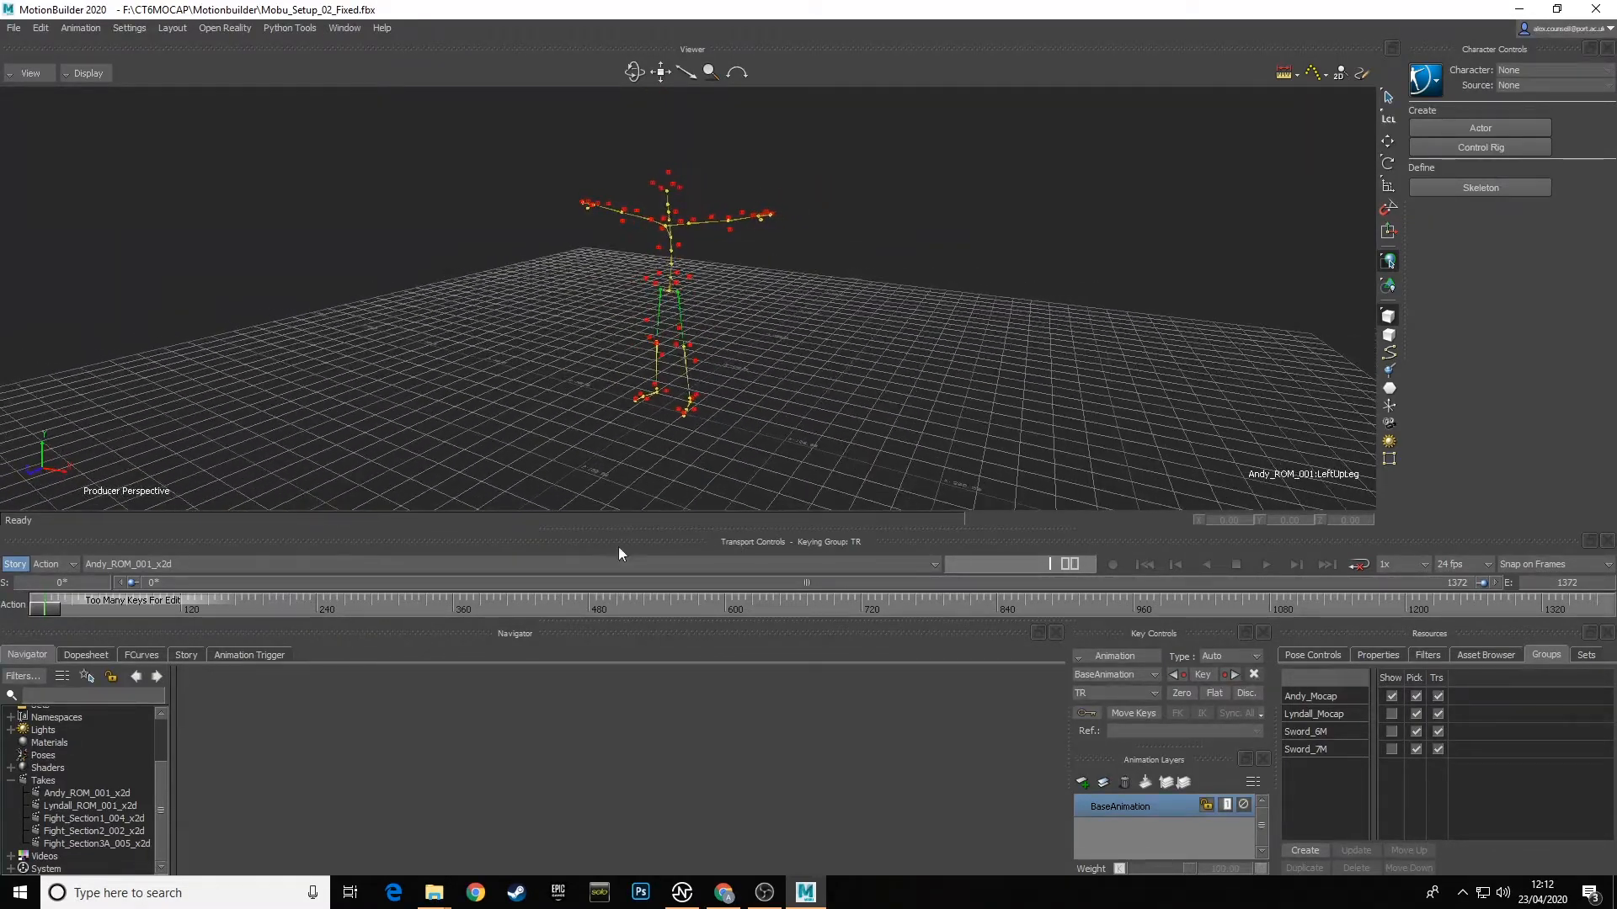
# Step: Switch to Chrome and review the article's character alignment notes and its T-pose reference image
pyautogui.click(723, 893)
pyautogui.scroll(12, 875, 602)
pyautogui.scroll(-4, 731, 437)
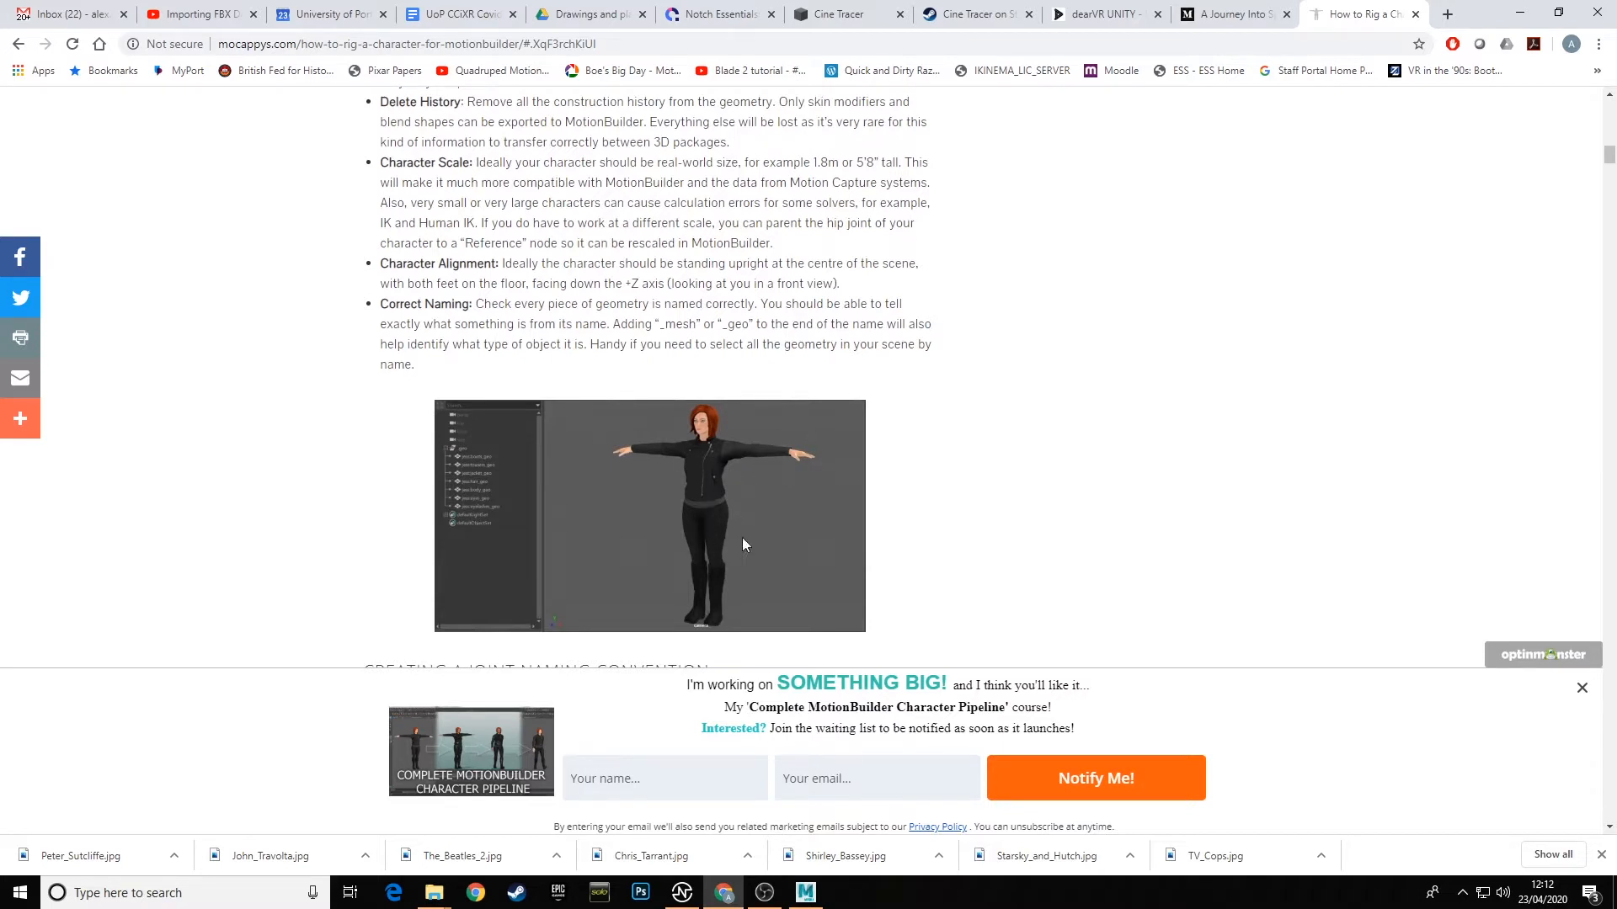
pyautogui.scroll(3, 741, 538)
# Step: Switch back to MotionBuilder, view the skeleton from the front and clear the joint selection
pyautogui.click(805, 892)
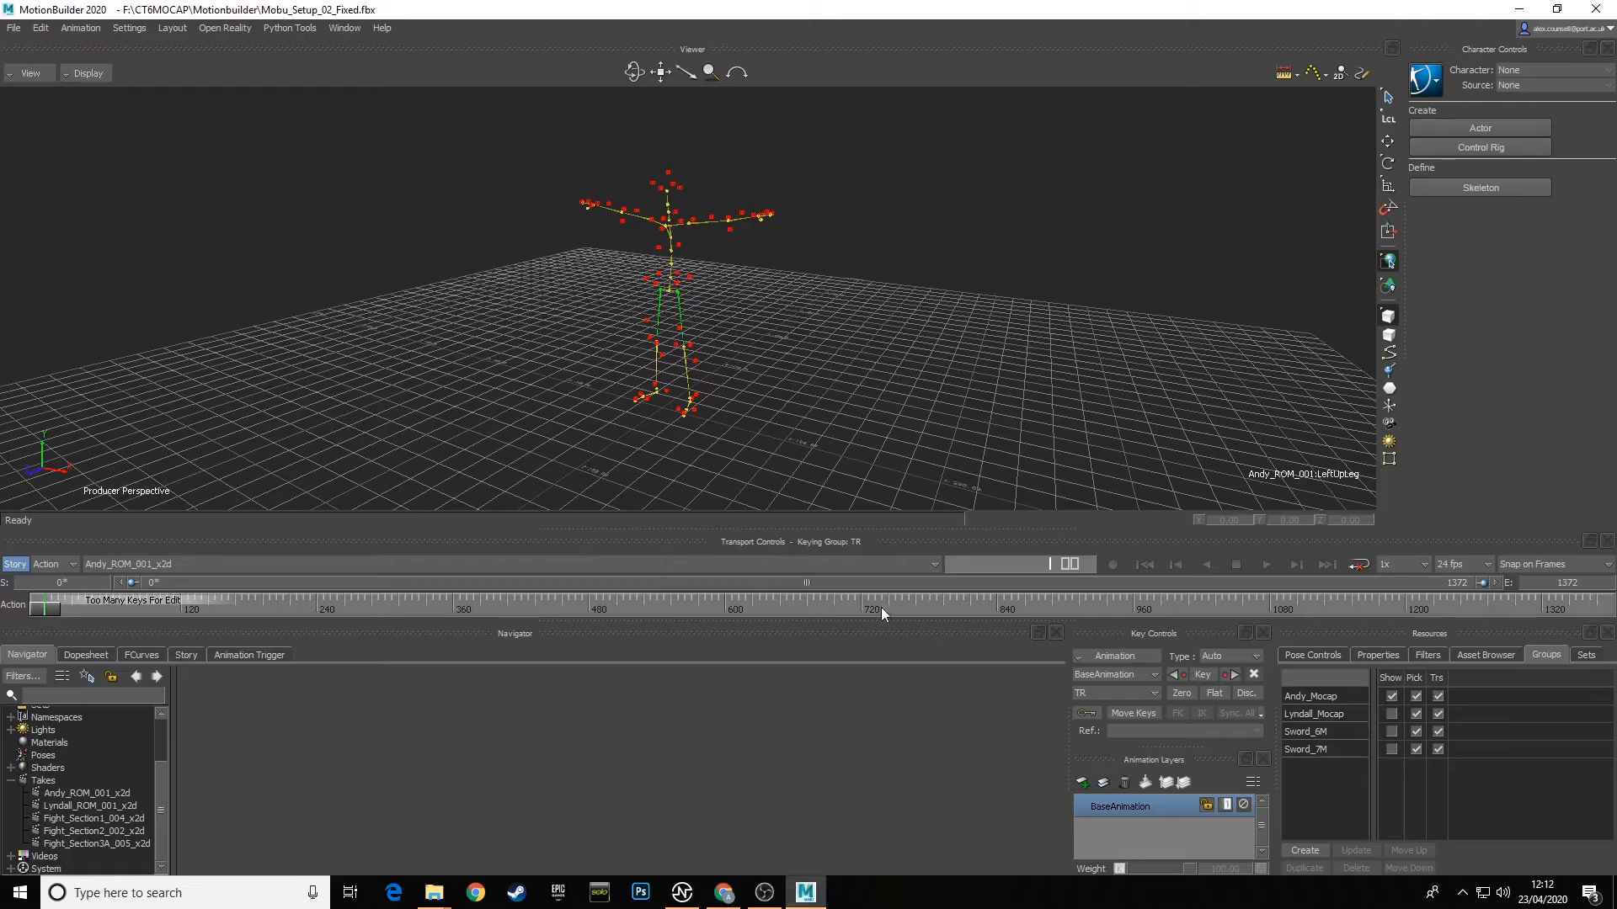
pyautogui.keyDown('ctrl'); pyautogui.keyDown('shift'); pyautogui.moveTo(783, 365); pyautogui.dragTo(874, 347); pyautogui.keyUp('shift'); pyautogui.keyUp('ctrl')
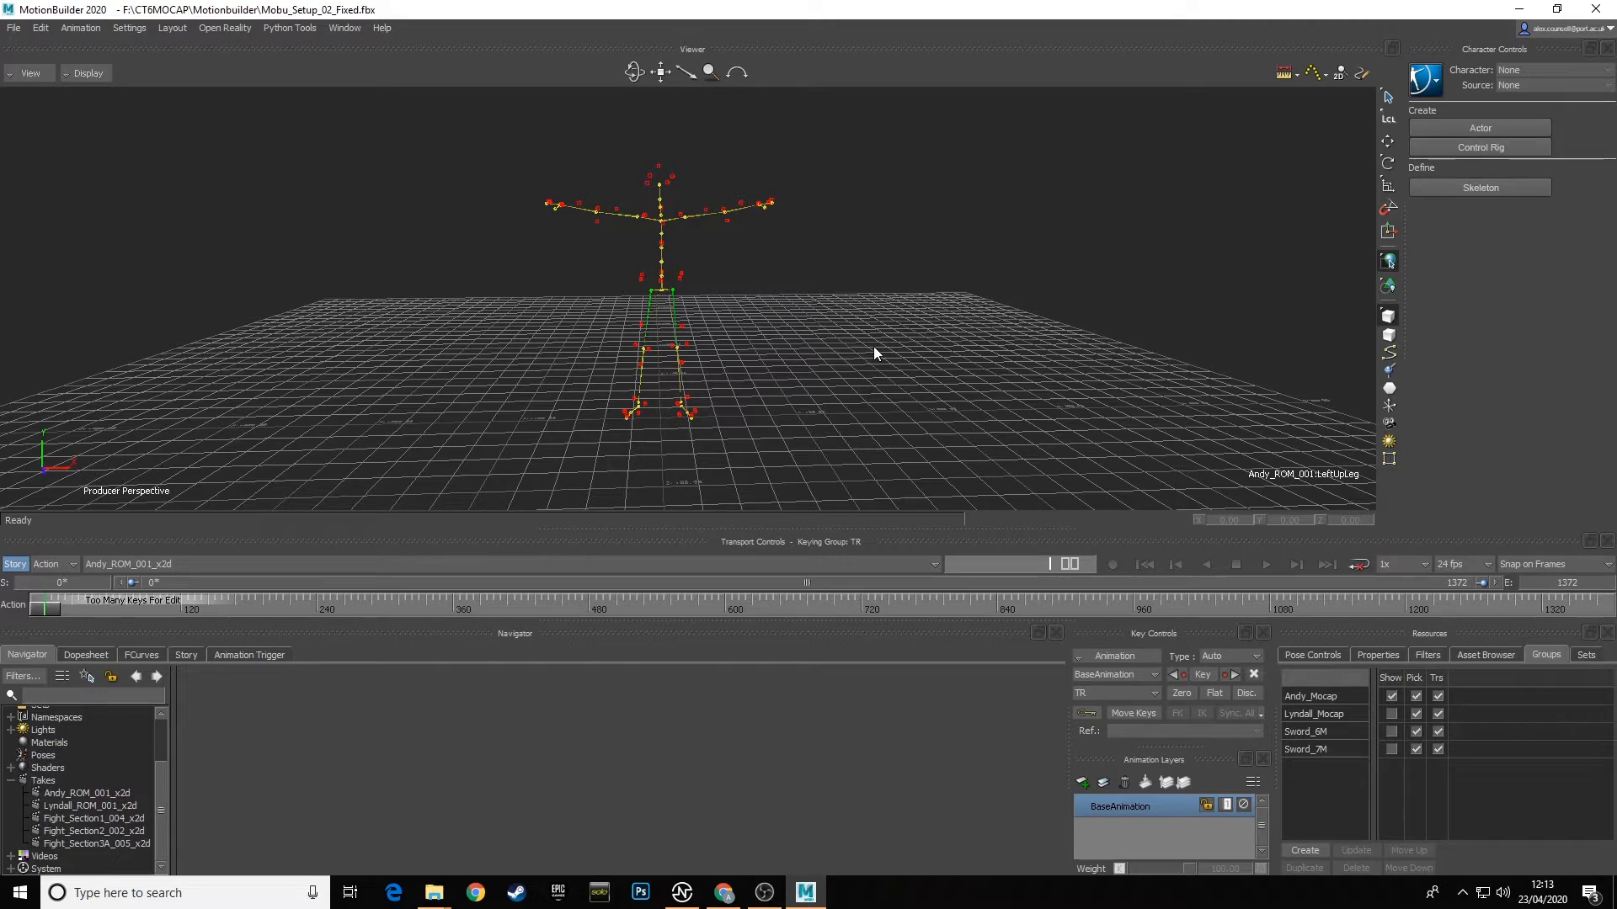
pyautogui.keyDown('ctrl'); pyautogui.keyDown('shift'); pyautogui.moveTo(812, 352); pyautogui.dragTo(821, 336); pyautogui.keyUp('shift'); pyautogui.keyUp('ctrl')
pyautogui.click(815, 352)
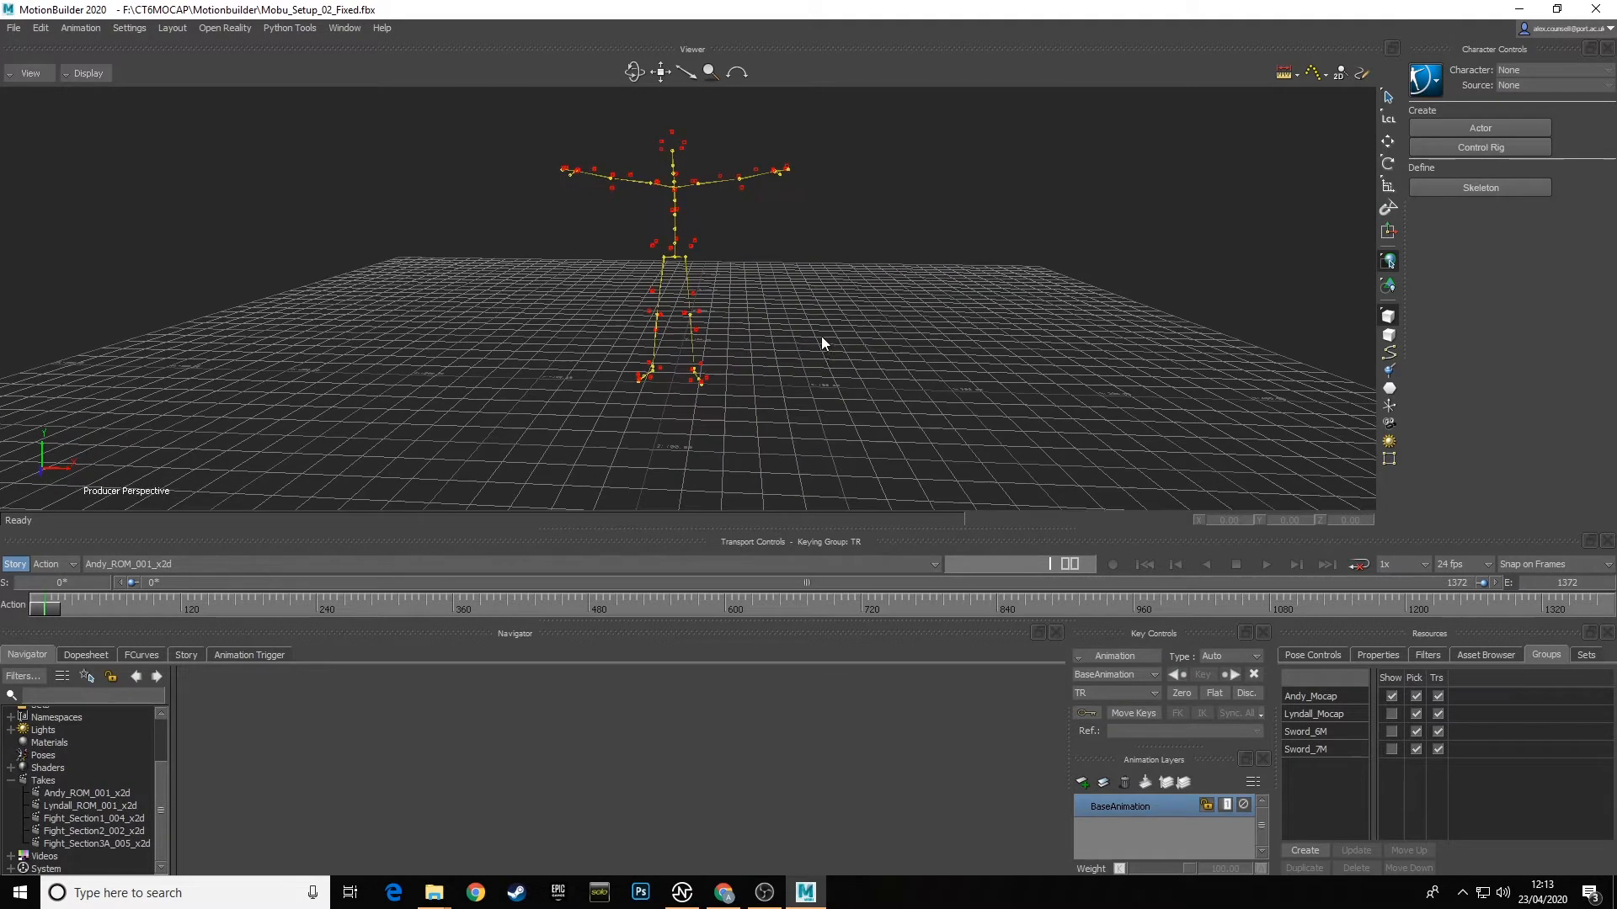
# Step: Open the Asset Browser and look through the Templates folder's categories, leaving the folder collapsed
pyautogui.click(1490, 655)
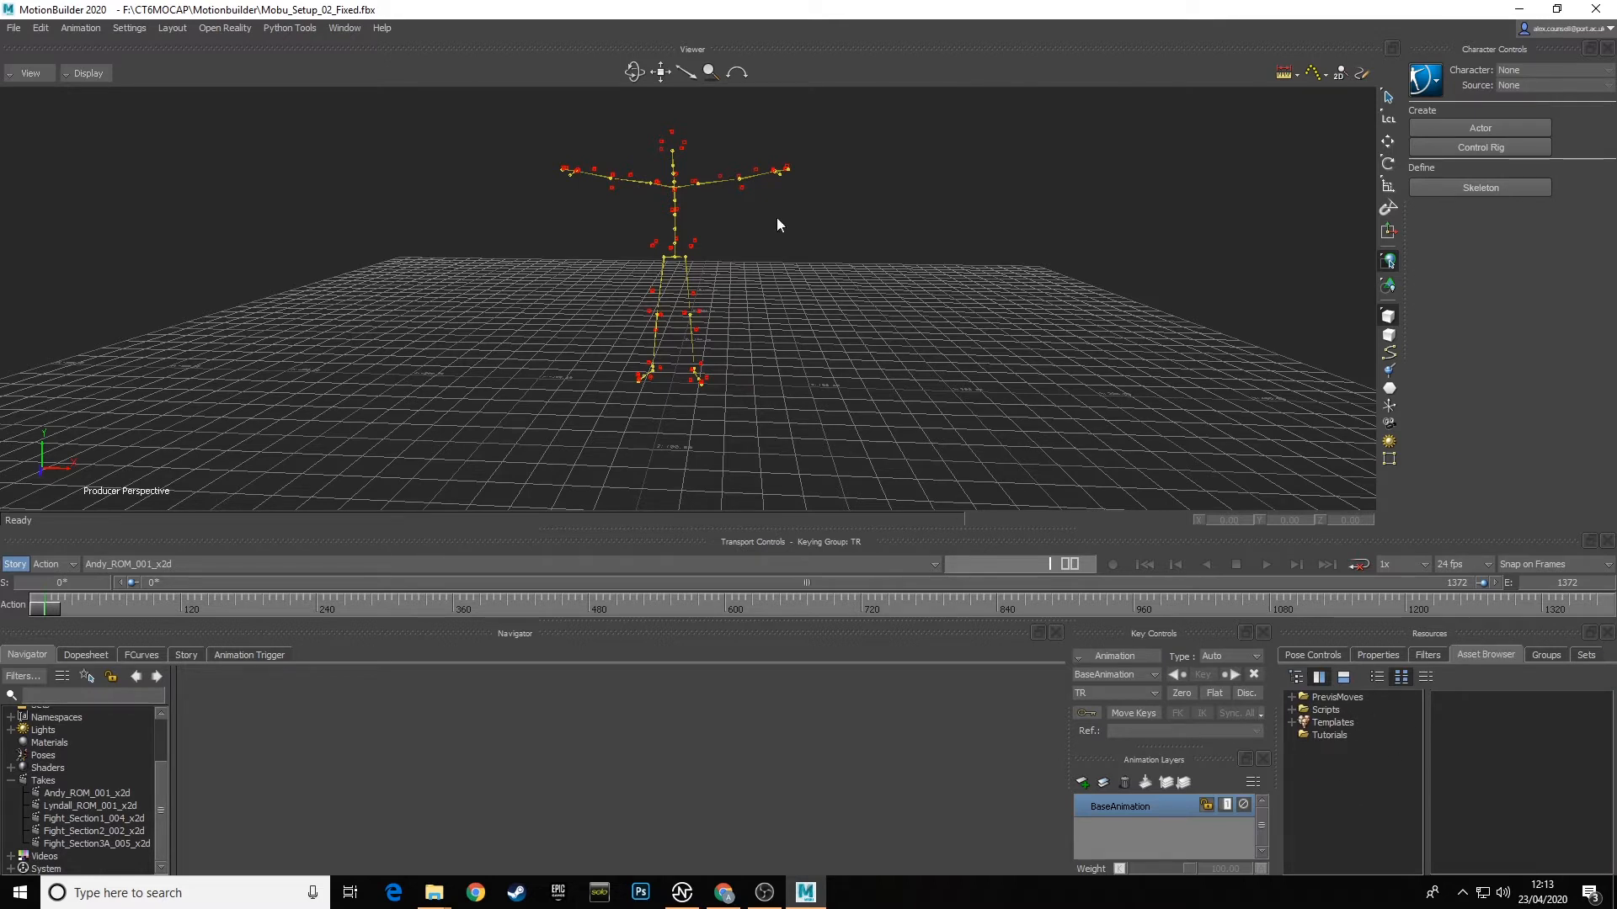
pyautogui.moveTo(808, 347); pyautogui.dragTo(797, 343, button='middle')
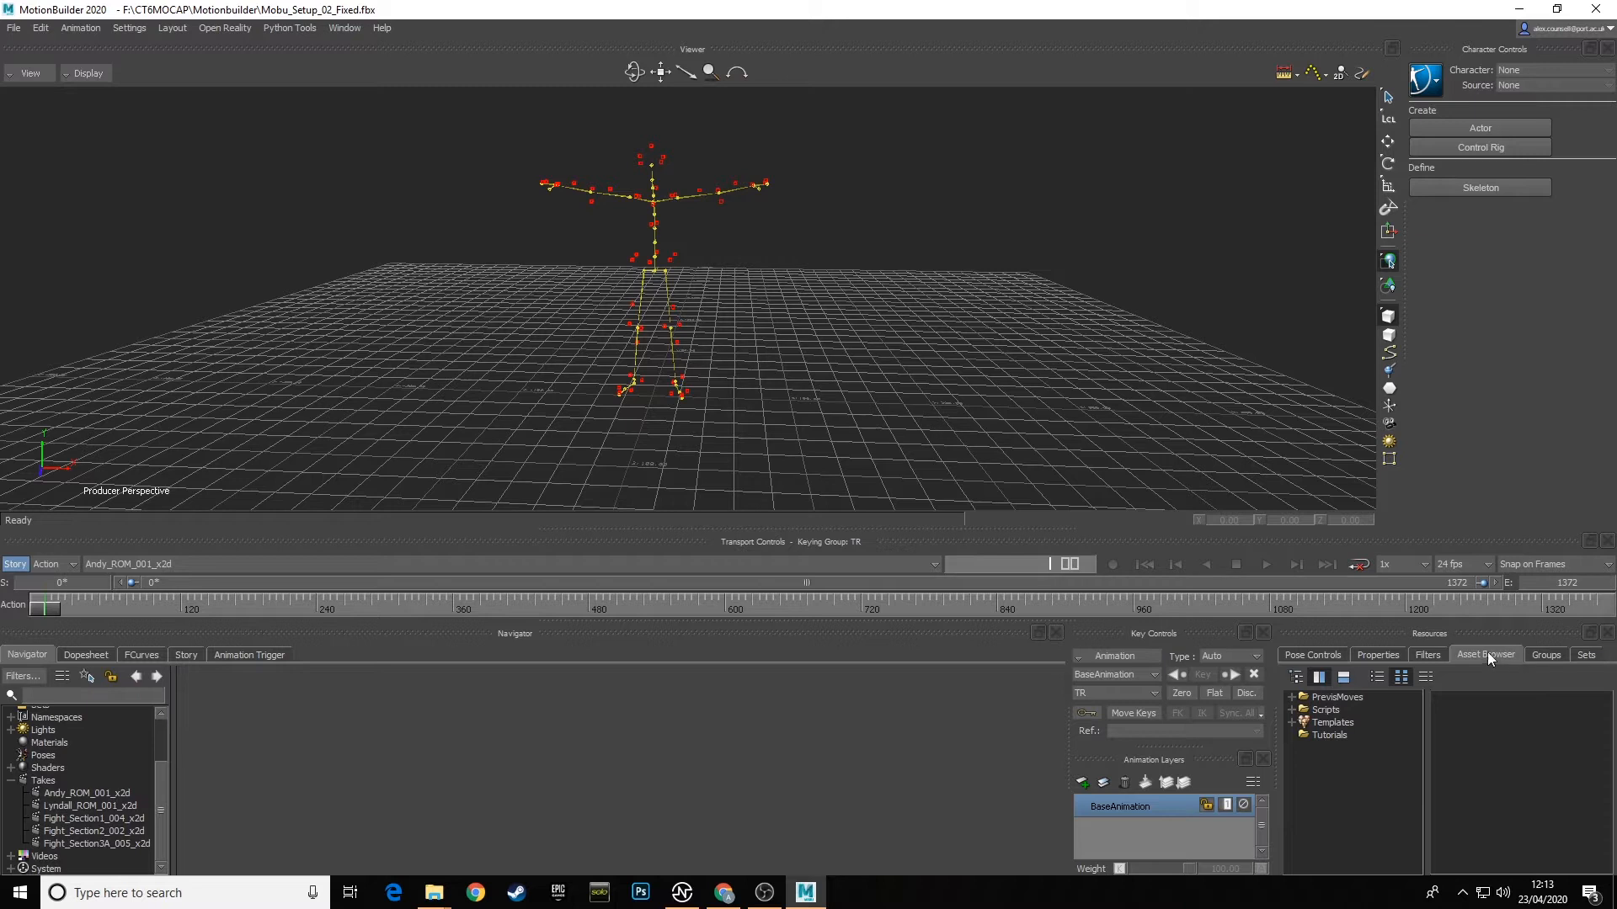
pyautogui.click(1294, 723)
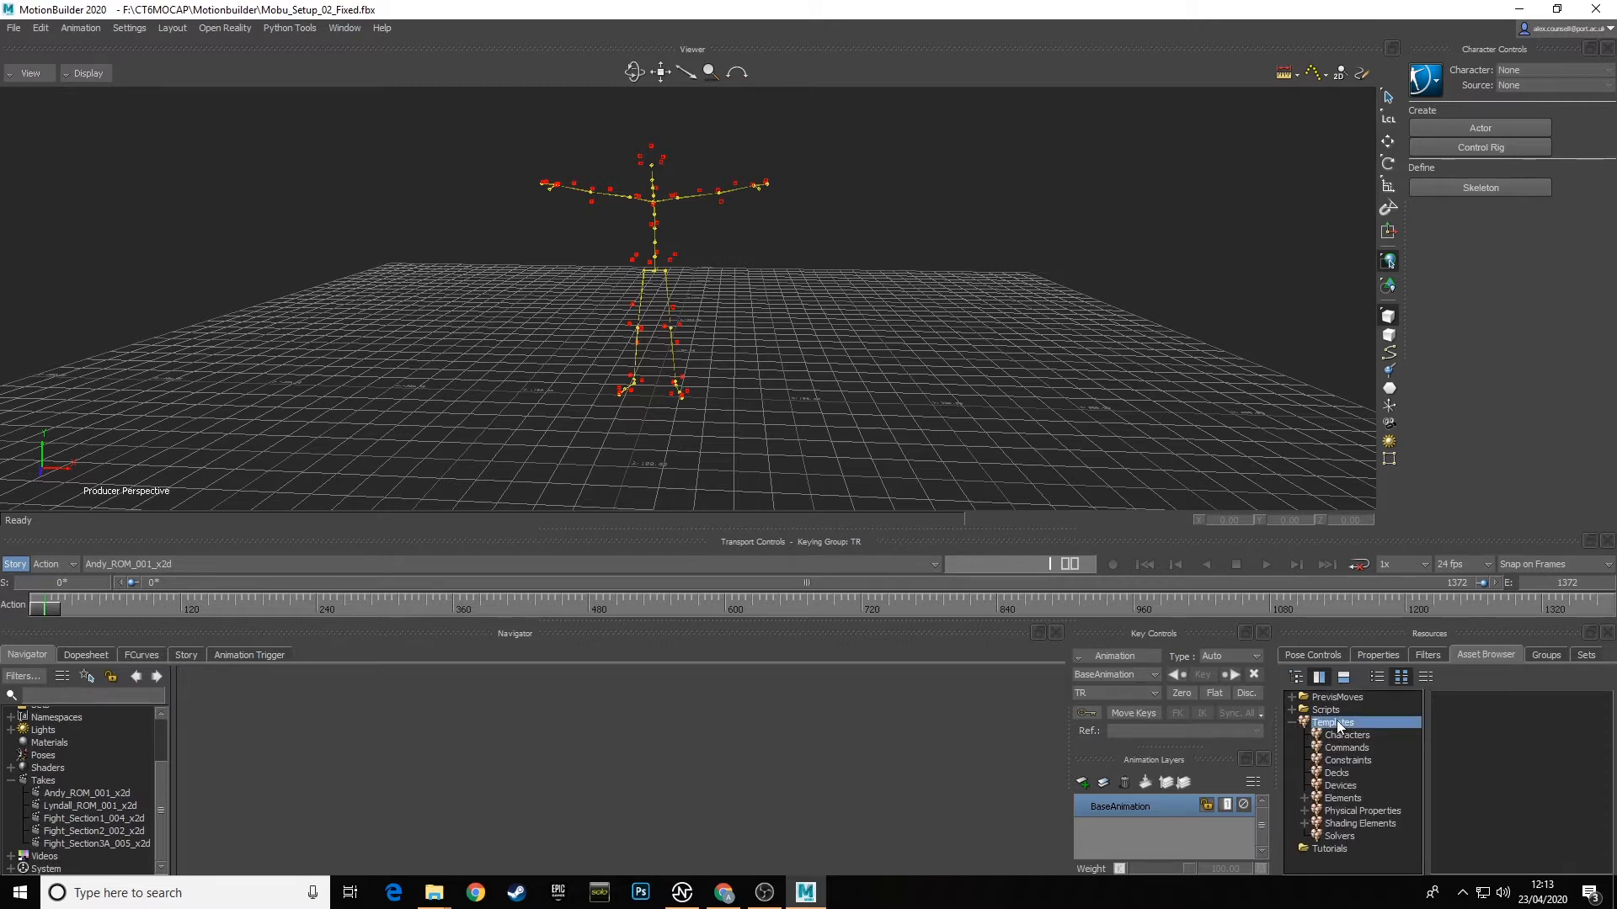
pyautogui.click(1292, 724)
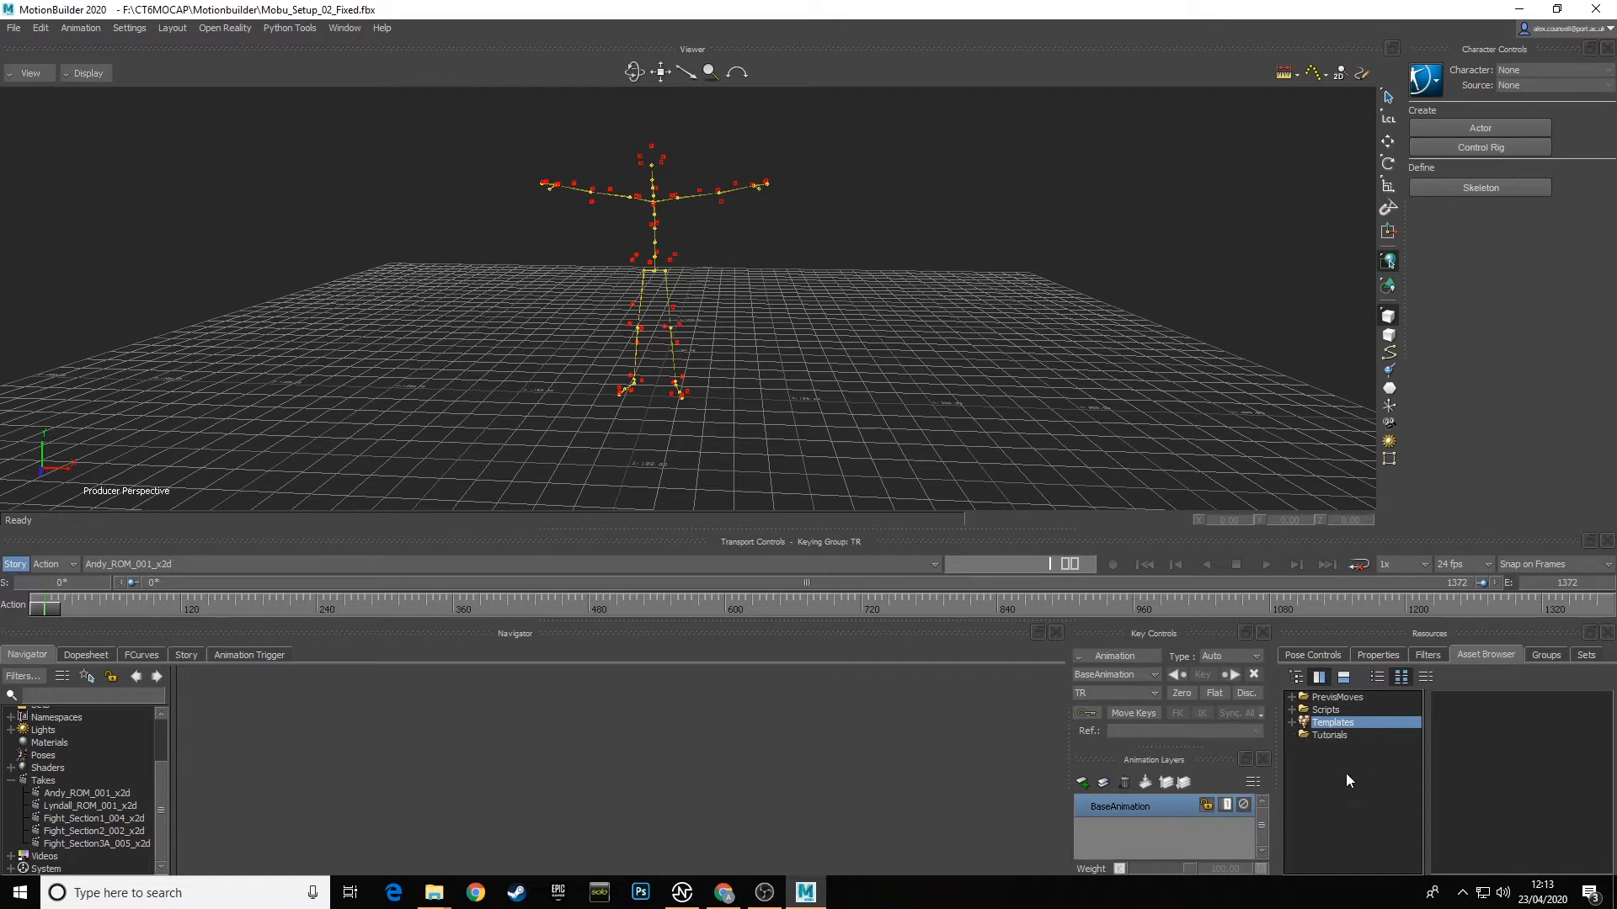
# Step: Add the FBX_MODELS folder from CT6MOCAP_FIGHT_SEQUENCE on the BACKUP (F:) drive as a favorite path and show its contents
pyautogui.rightClick(1352, 793)
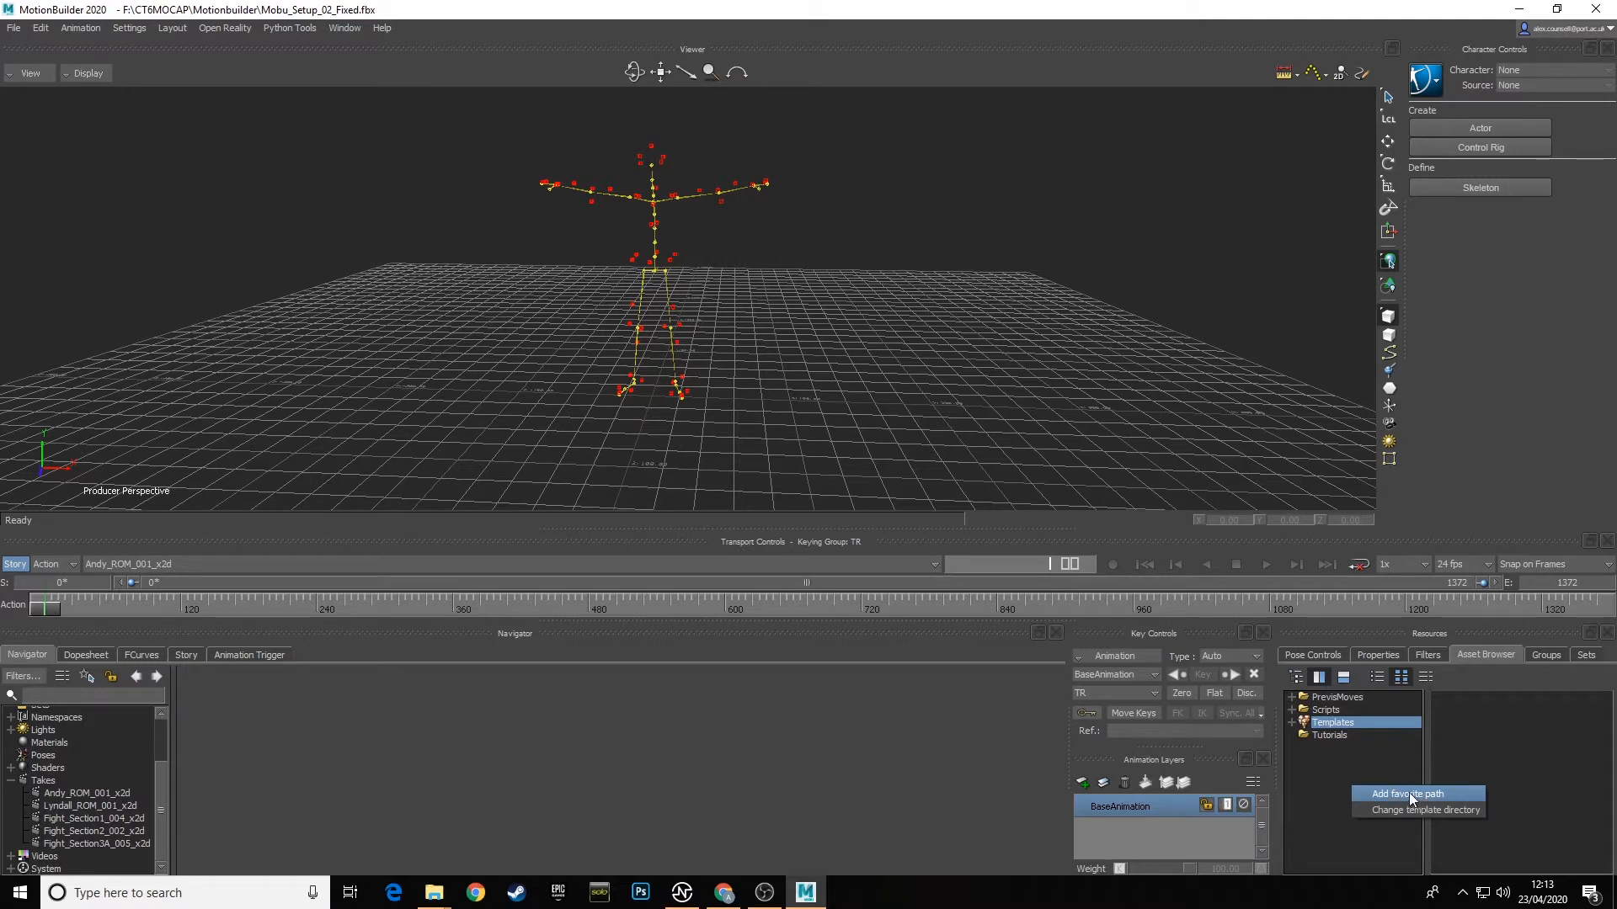
pyautogui.click(1342, 763)
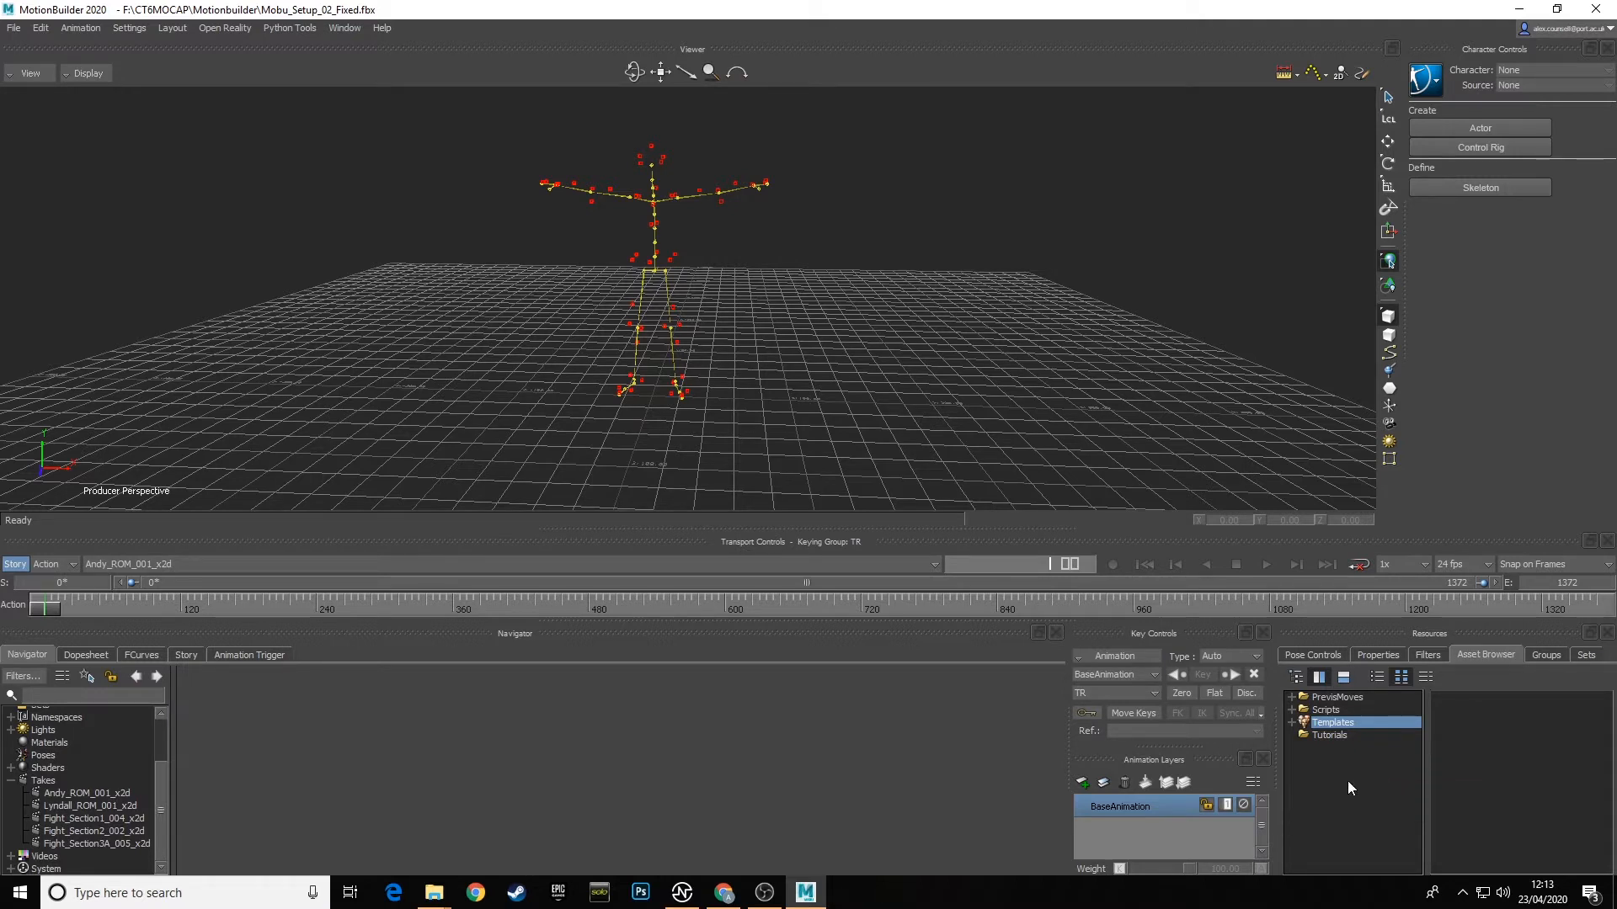
pyautogui.rightClick(1347, 780)
pyautogui.click(1407, 791)
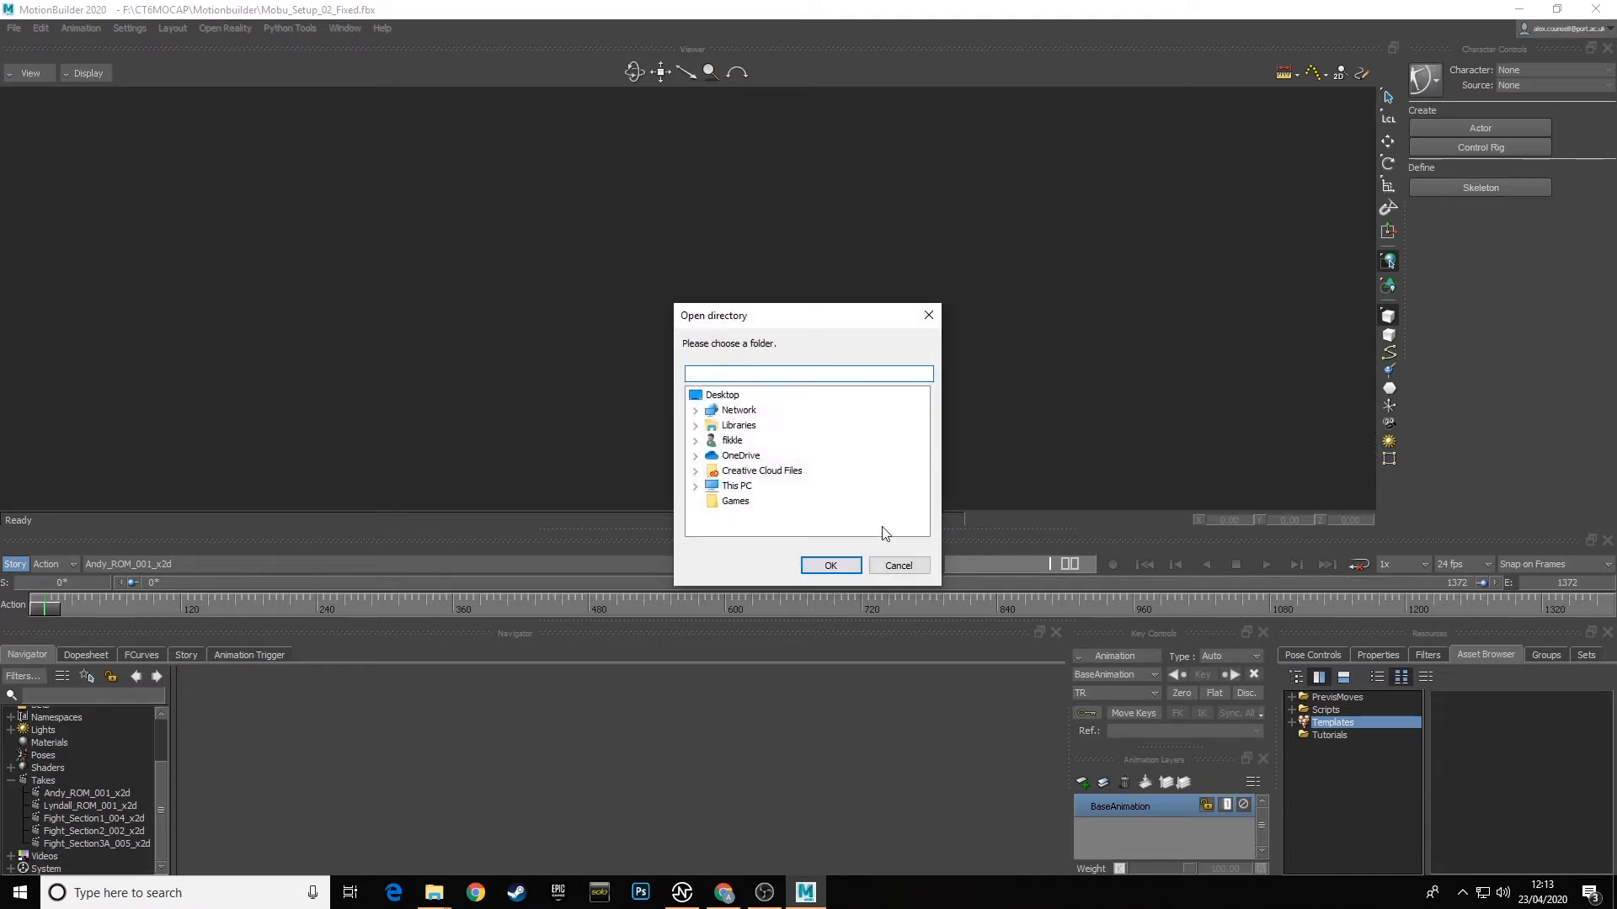
pyautogui.click(703, 486)
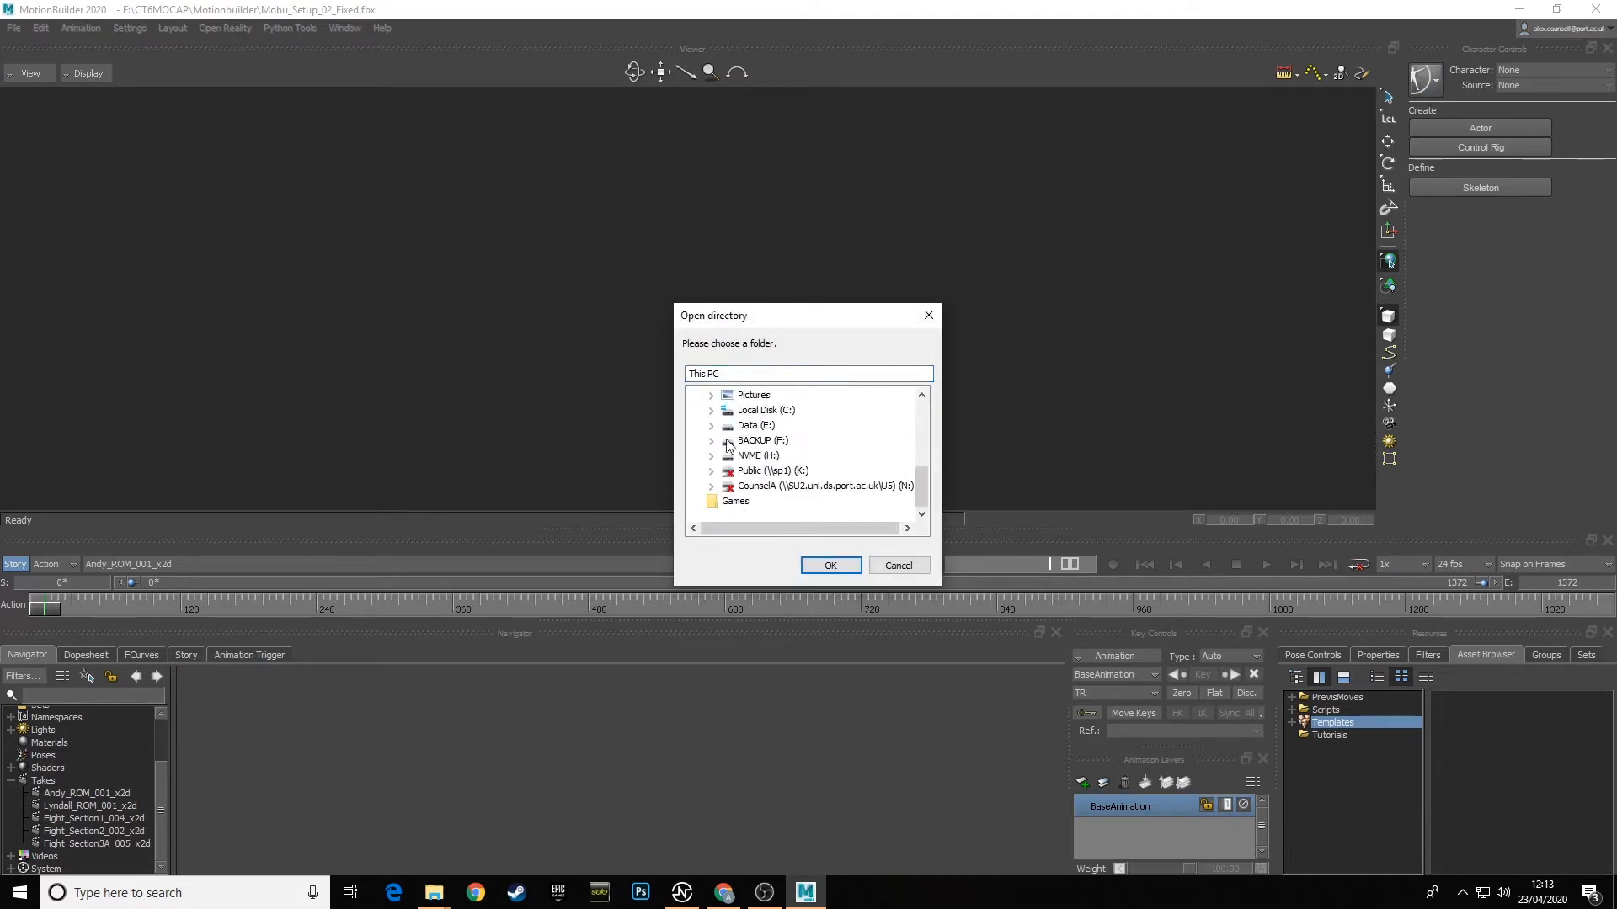
pyautogui.click(712, 440)
pyautogui.click(727, 456)
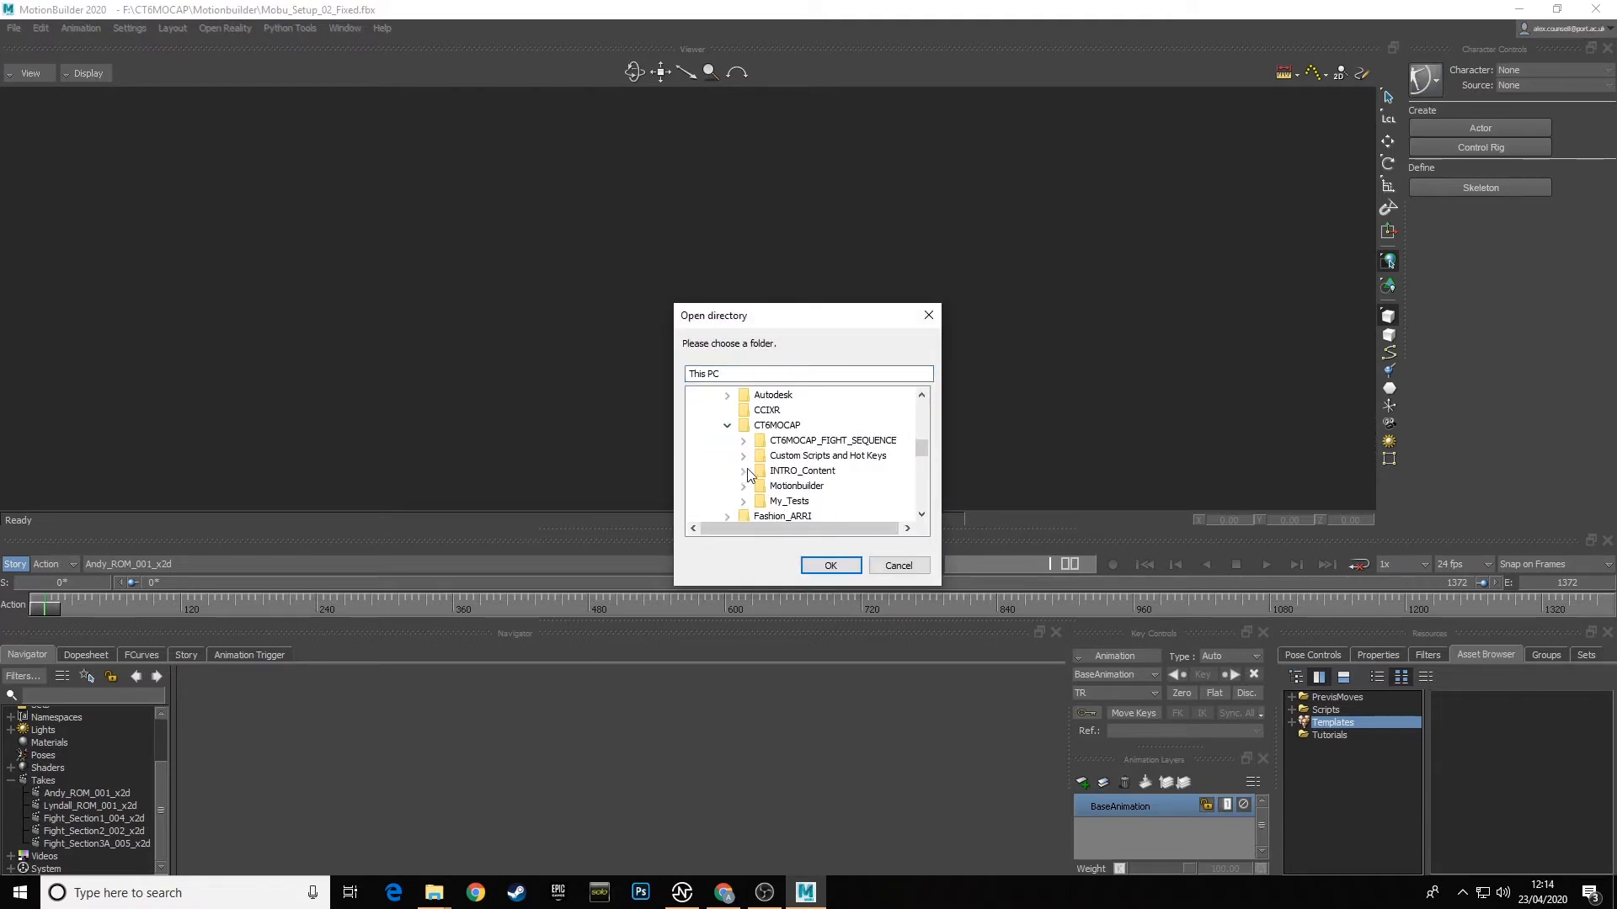
pyautogui.click(743, 440)
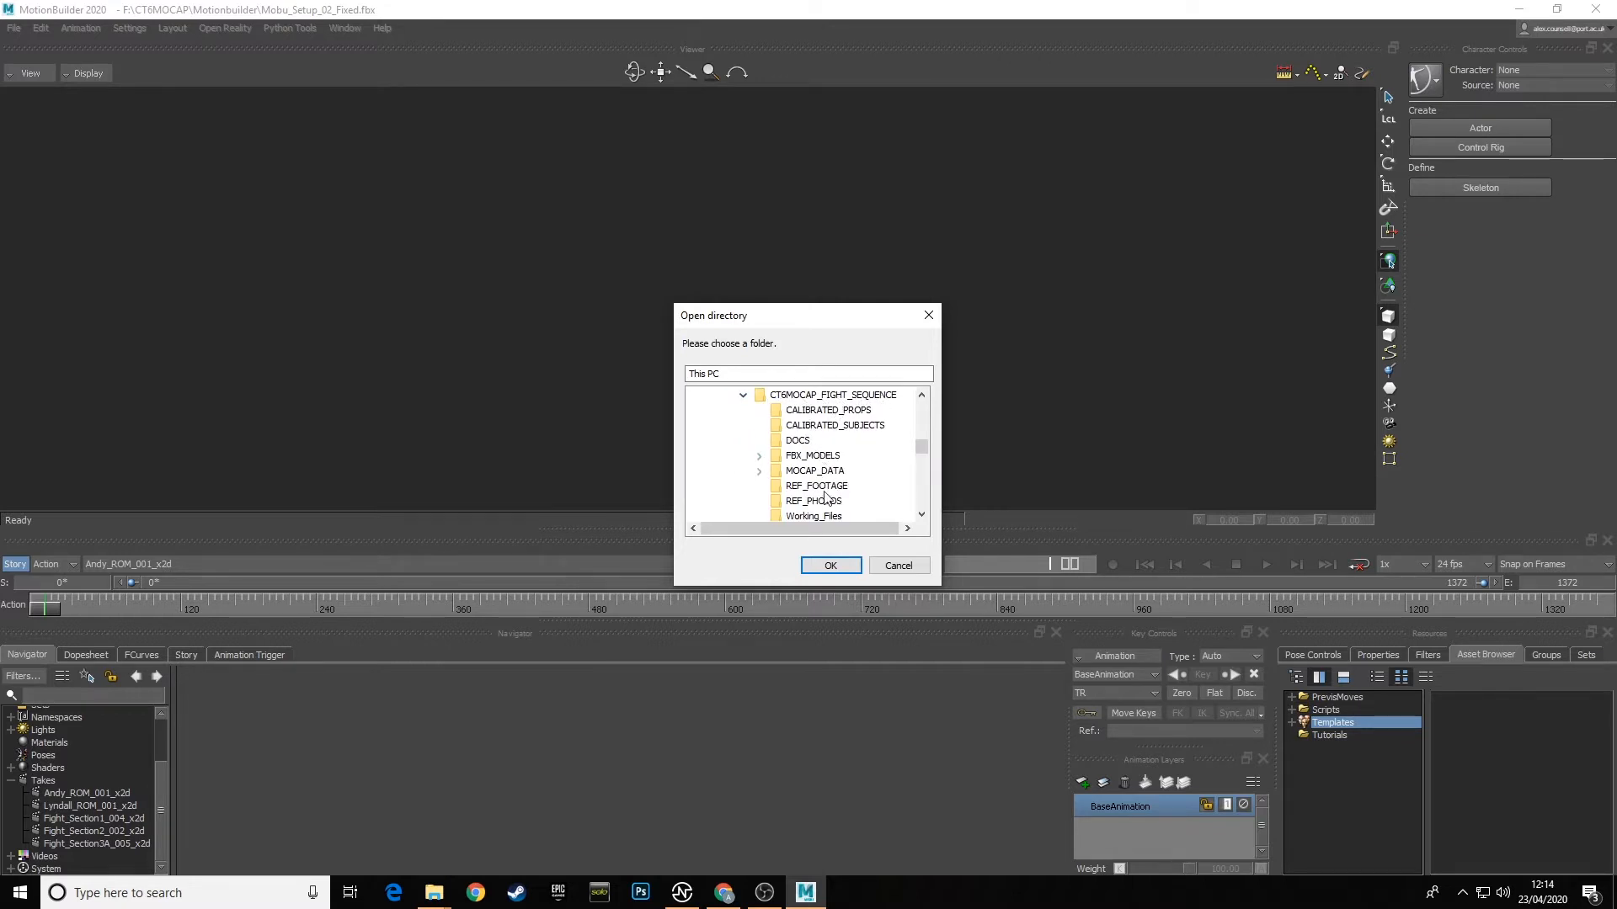
pyautogui.click(815, 458)
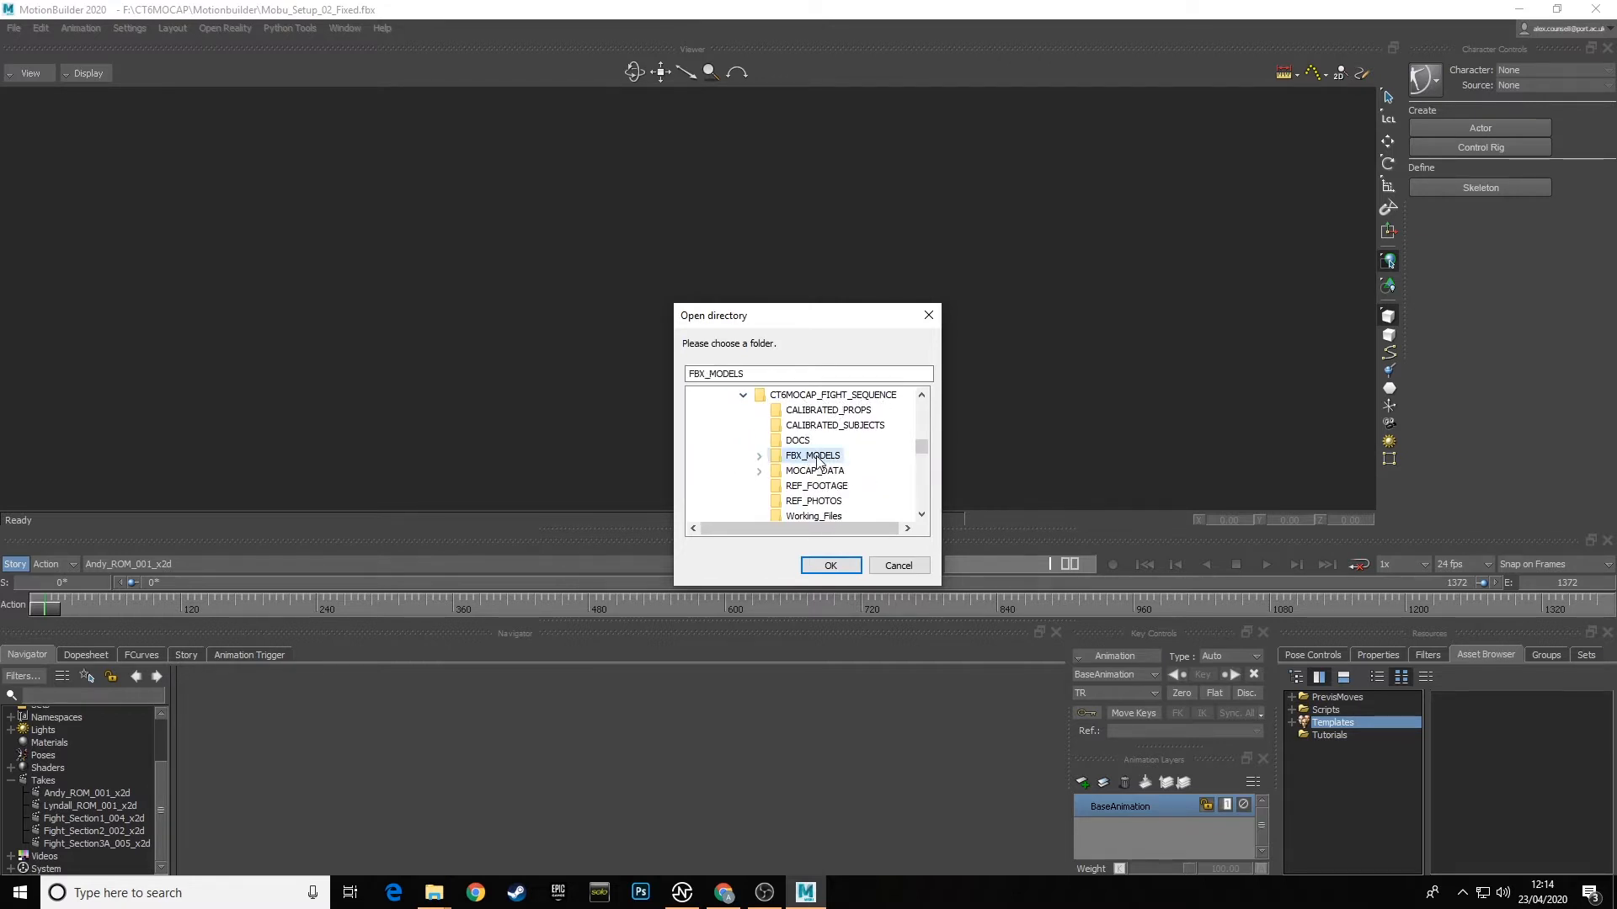
pyautogui.click(830, 567)
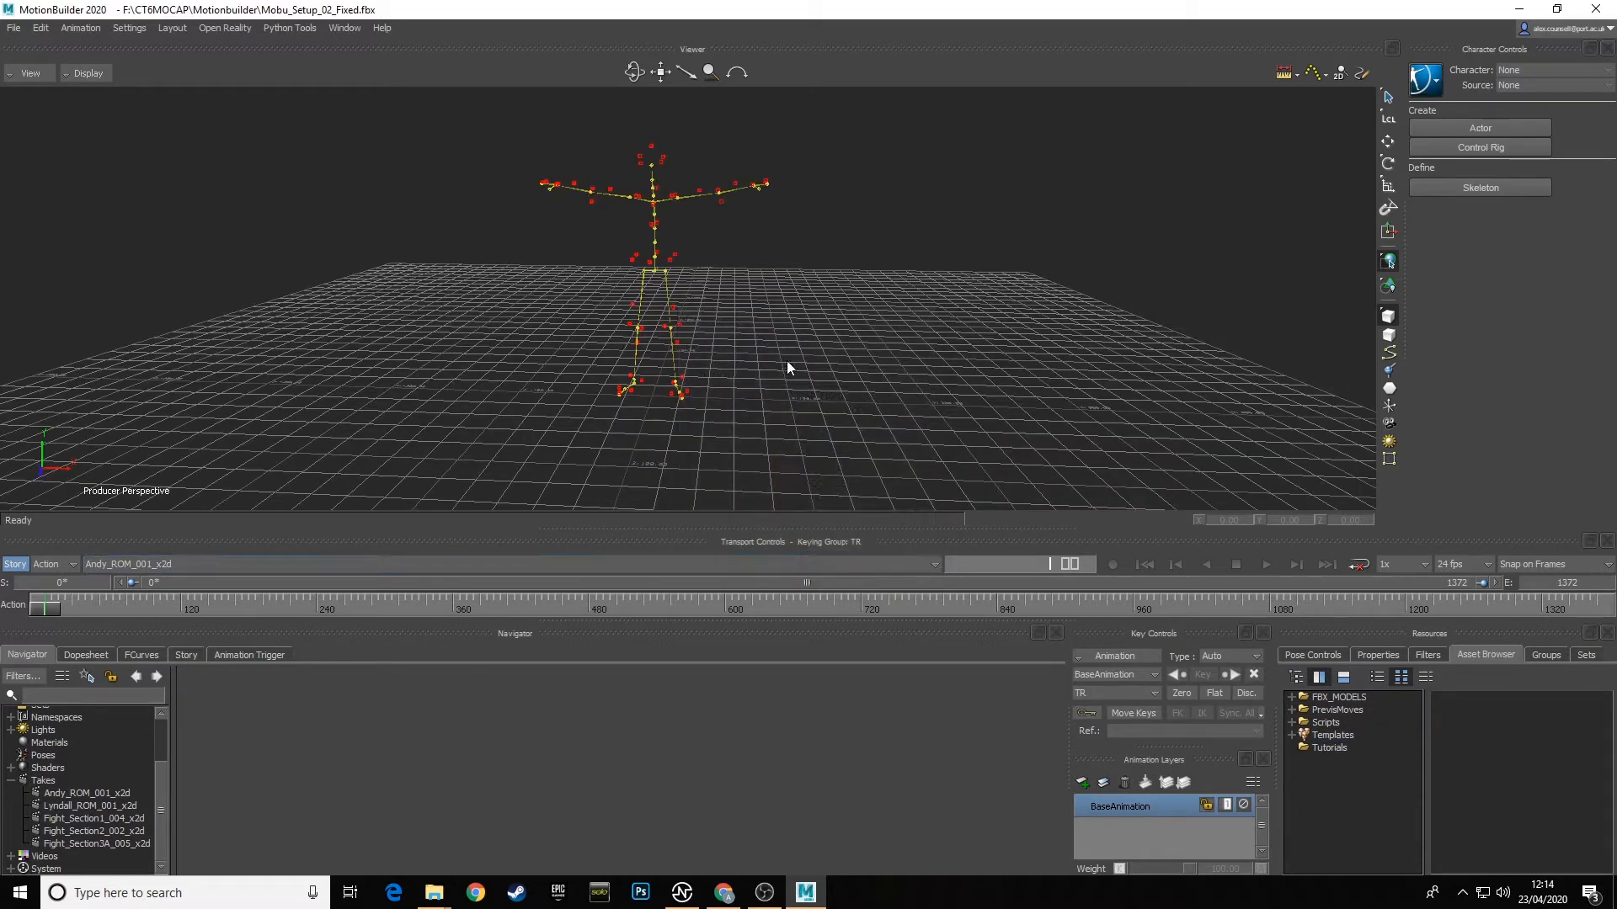
pyautogui.click(1355, 697)
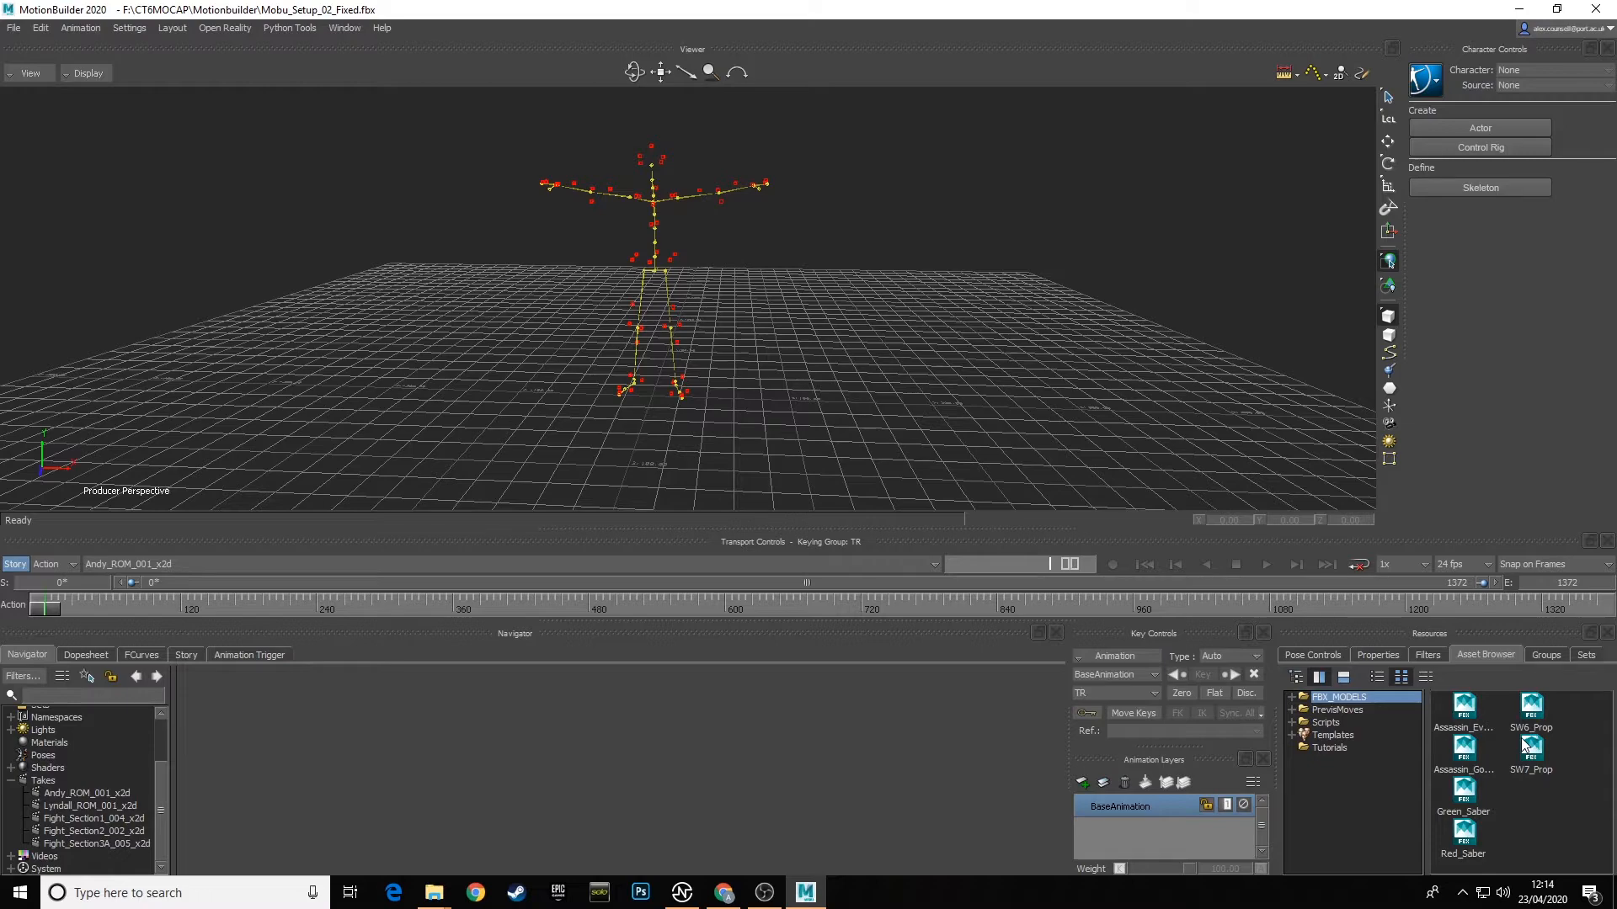
# Step: Apply the Character template to the mocap skeleton's hips and characterize it as a biped
pyautogui.keyDown('ctrl'); pyautogui.keyDown('shift'); pyautogui.moveTo(827, 312); pyautogui.dragTo(867, 316); pyautogui.keyUp('shift'); pyautogui.keyUp('ctrl')
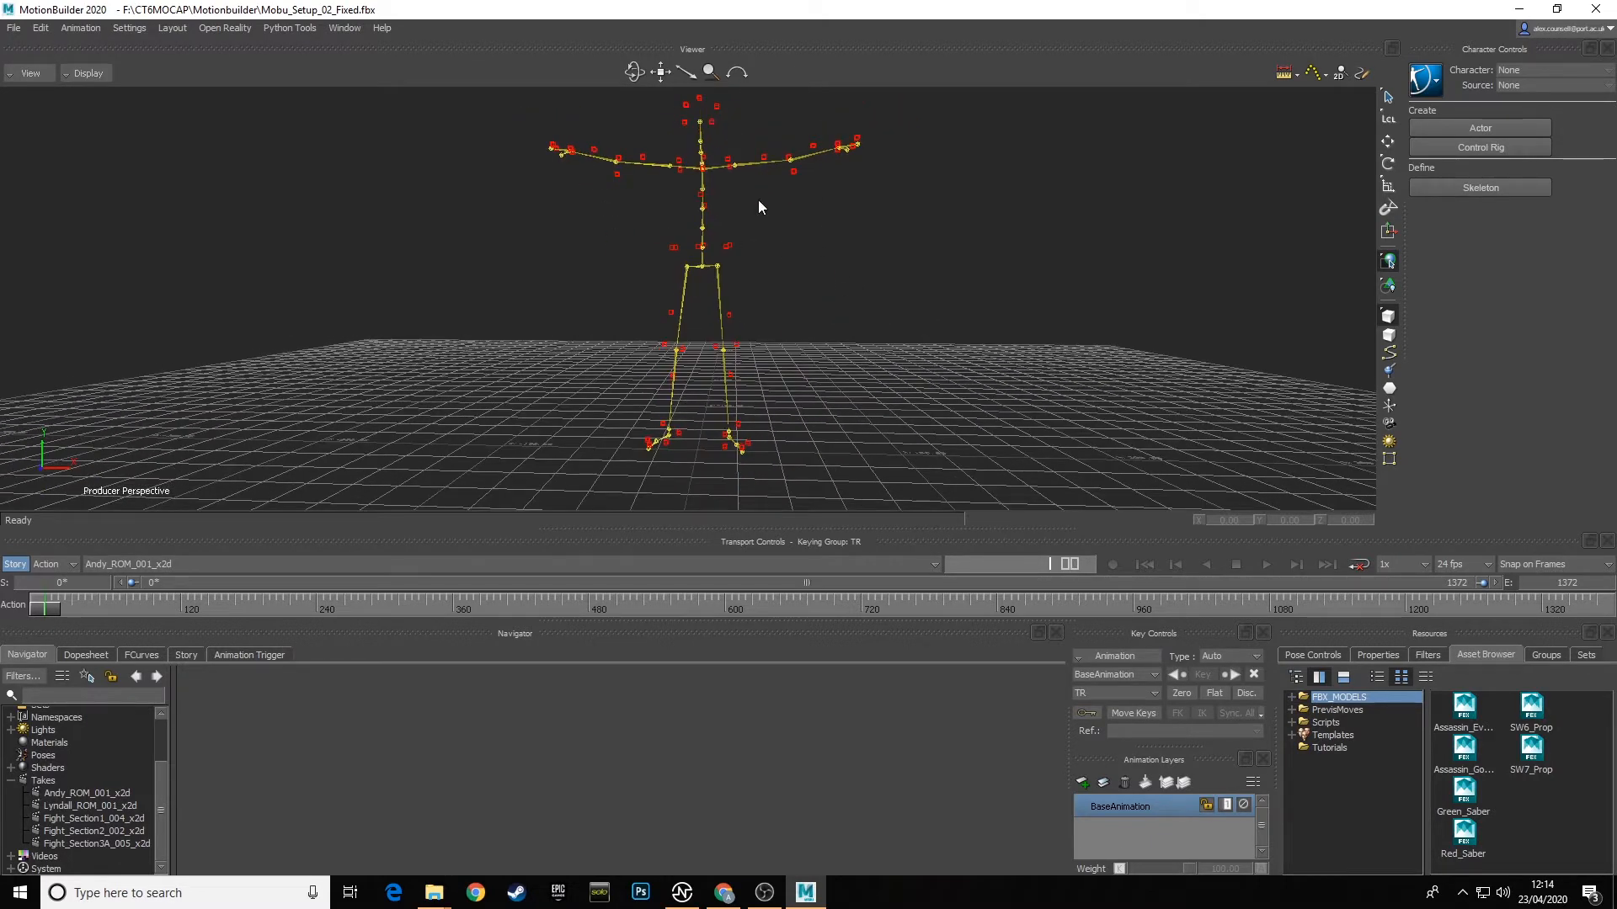
pyautogui.click(1299, 735)
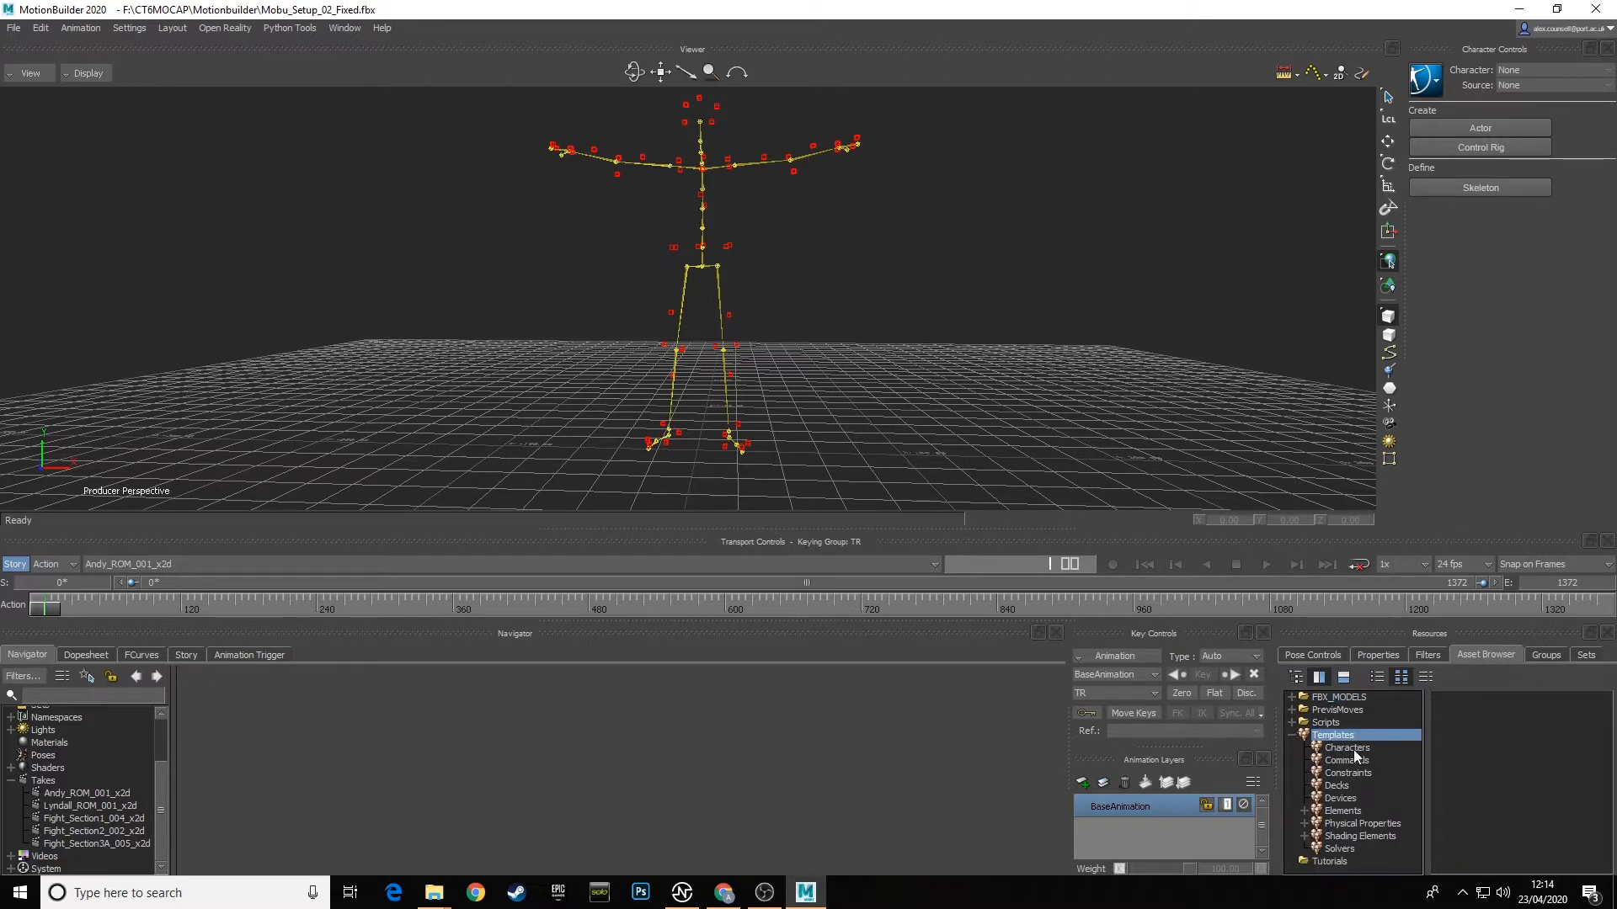
pyautogui.click(1349, 749)
pyautogui.moveTo(1466, 793); pyautogui.dragTo(754, 283)
pyautogui.click(731, 496)
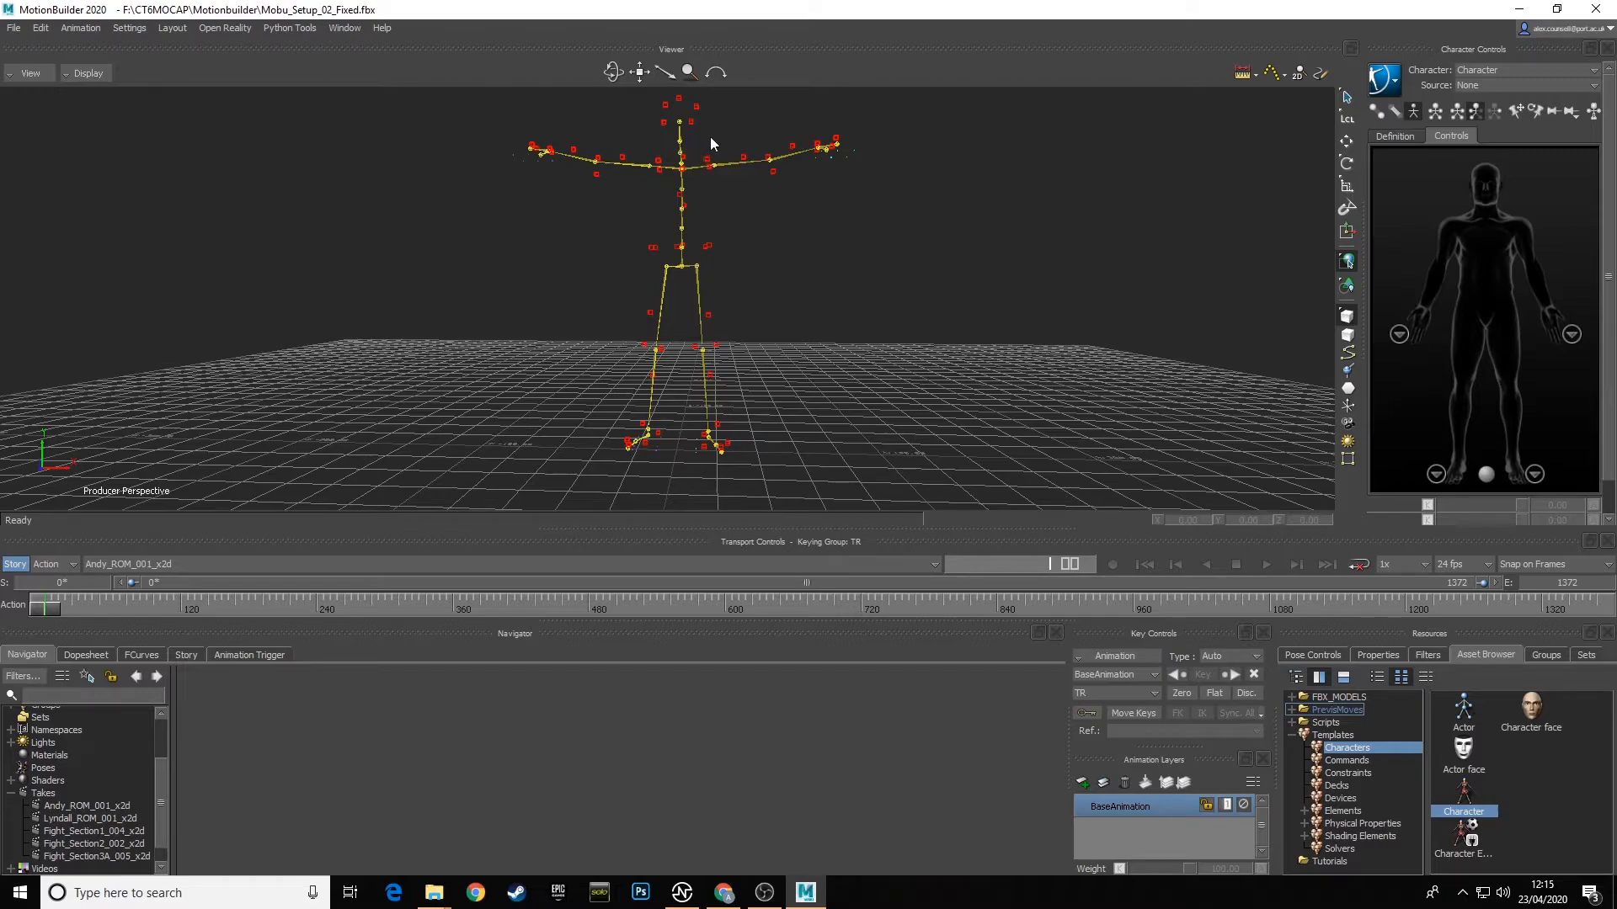
# Step: Merge the Assassin_Good_Zeroed model from the FBX_MODELS folder into the scene with no animation
pyautogui.keyDown('ctrl'); pyautogui.keyDown('shift'); pyautogui.moveTo(710, 138); pyautogui.dragTo(830, 318); pyautogui.keyUp('shift'); pyautogui.keyUp('ctrl')
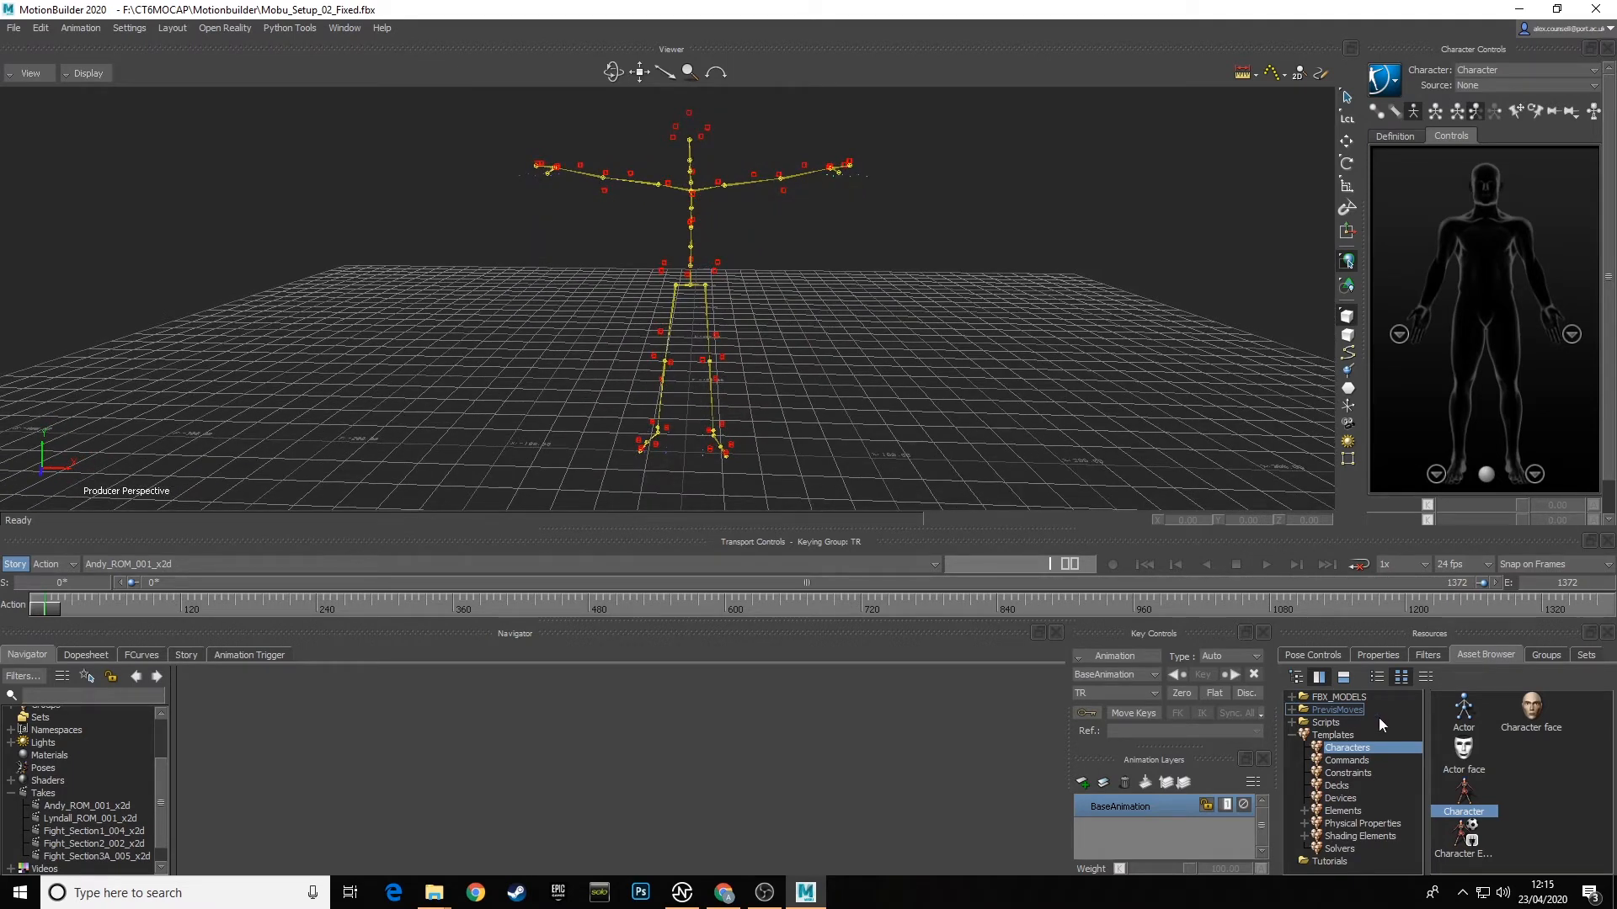
pyautogui.click(1354, 699)
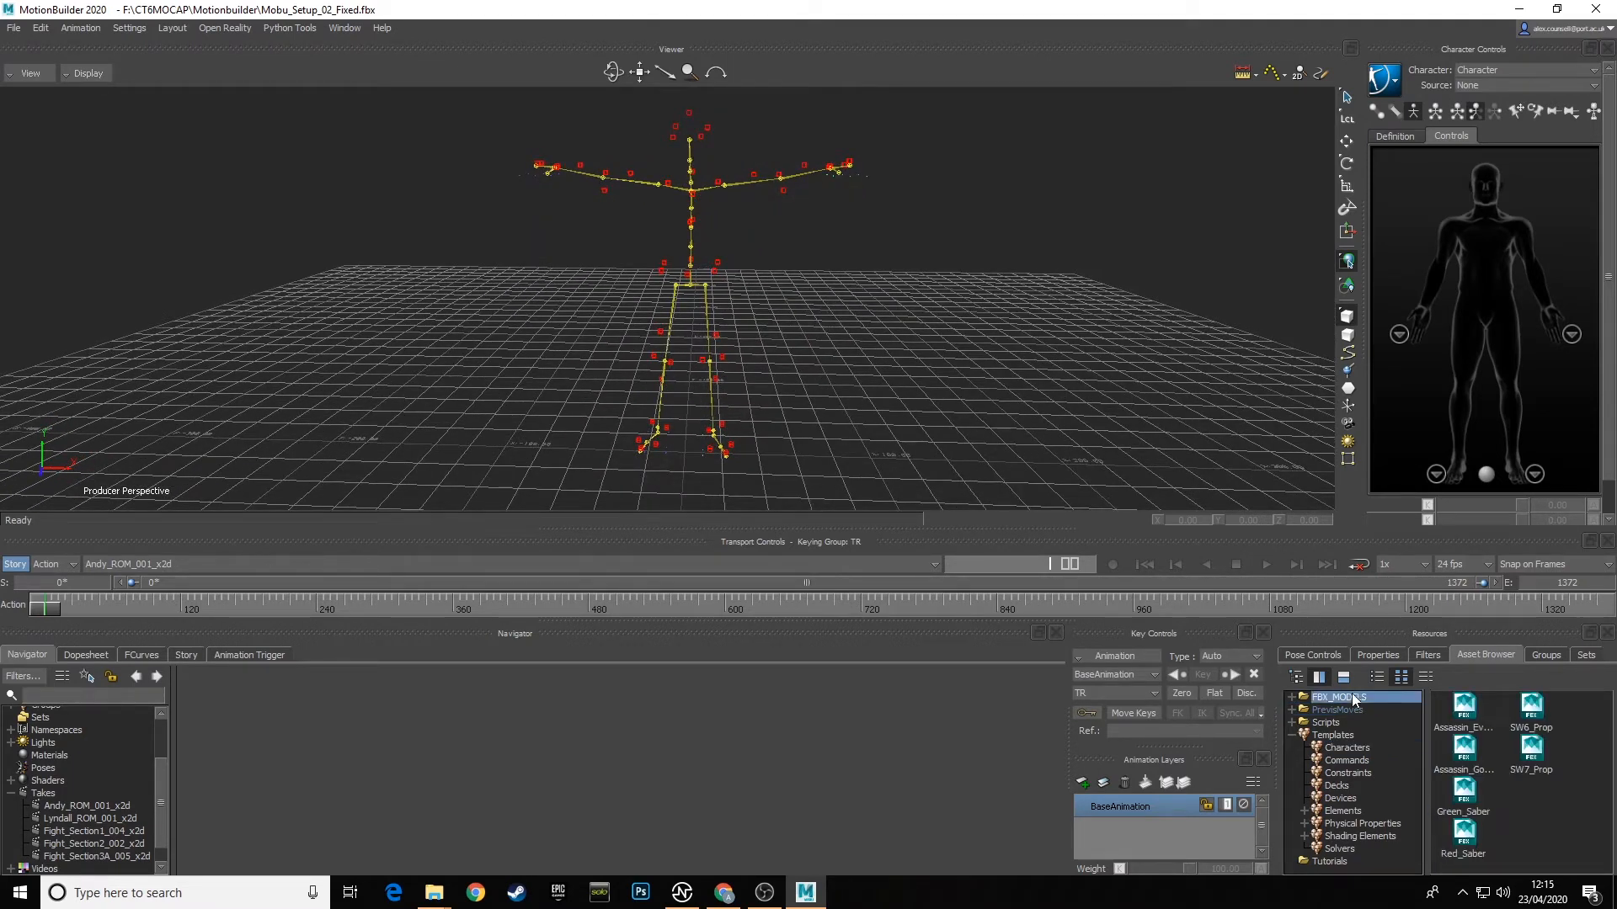
pyautogui.click(1470, 713)
pyautogui.click(1468, 749)
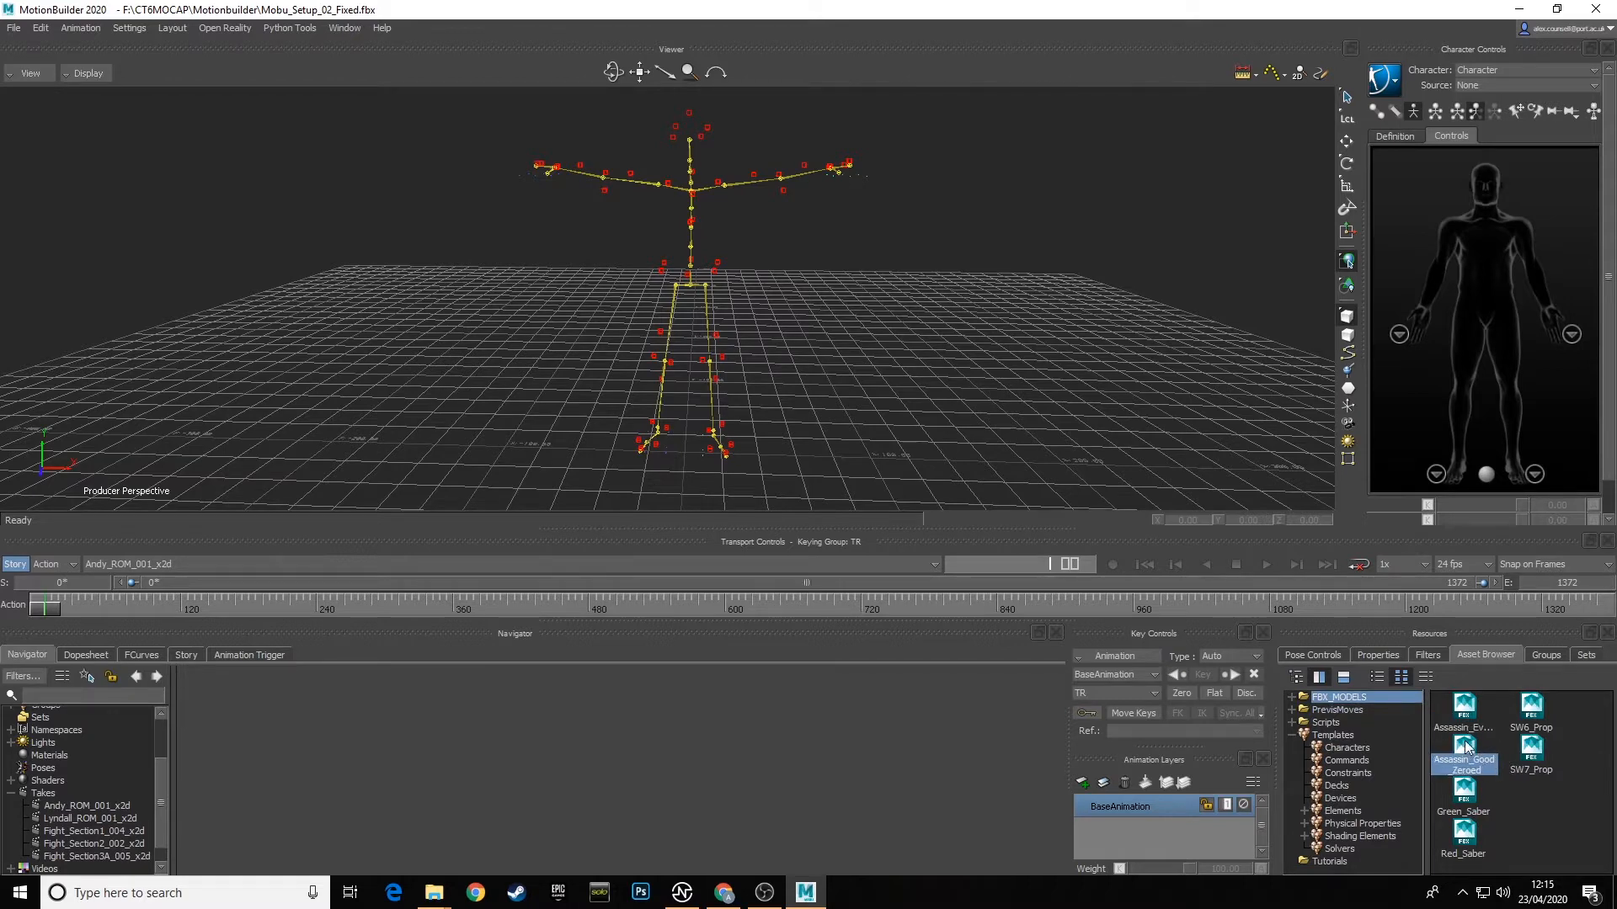
pyautogui.moveTo(1468, 749); pyautogui.dragTo(787, 311)
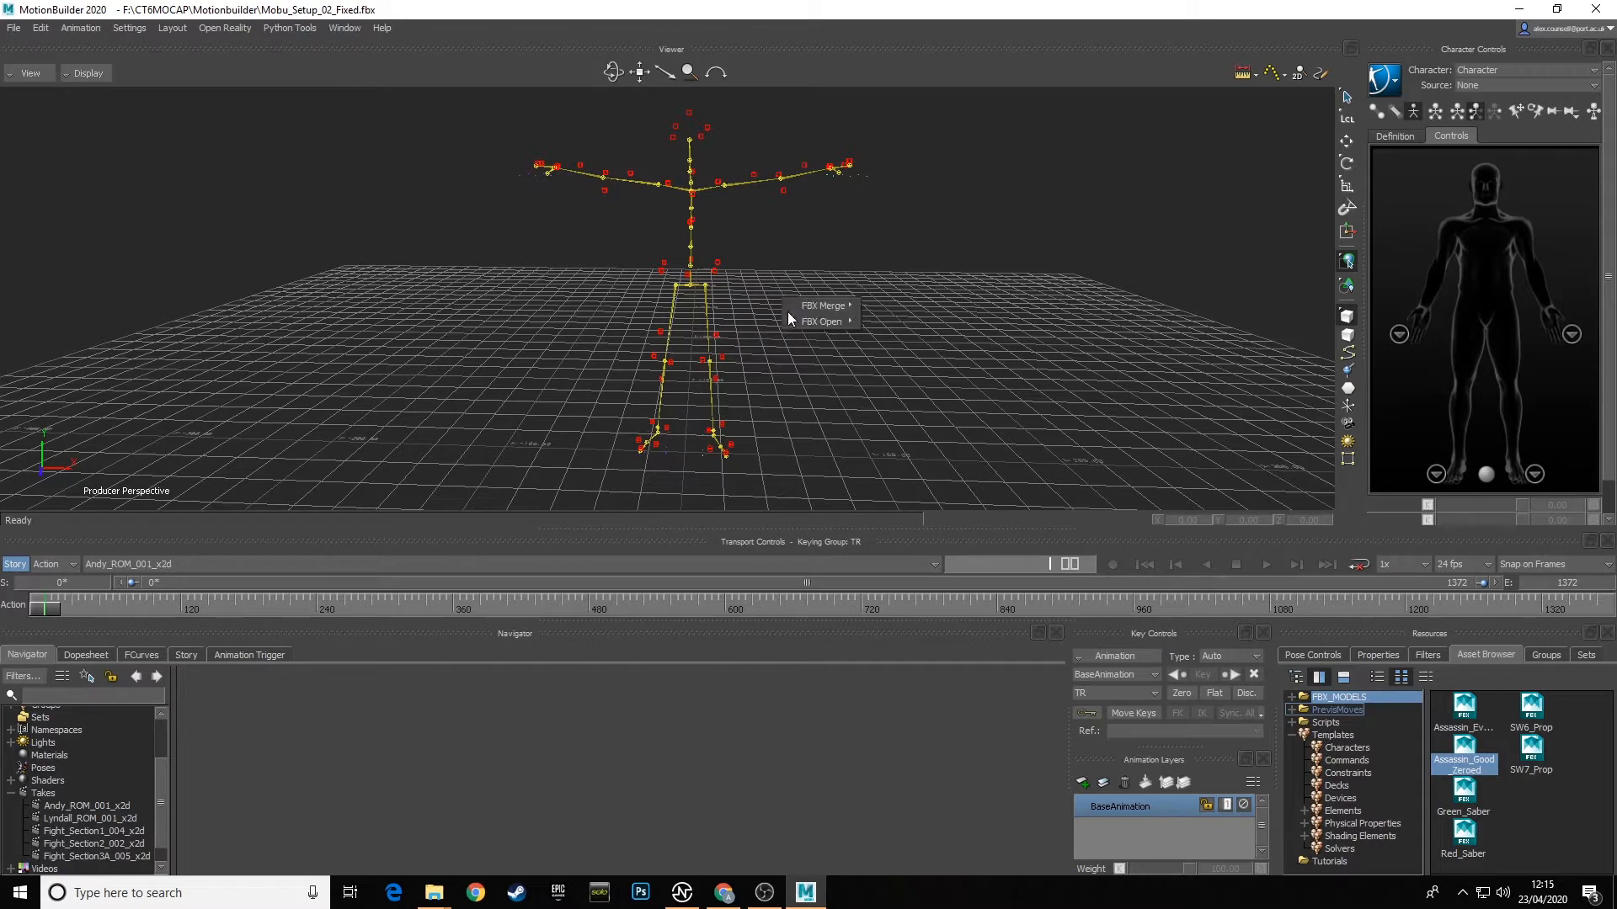
pyautogui.moveTo(833, 310)
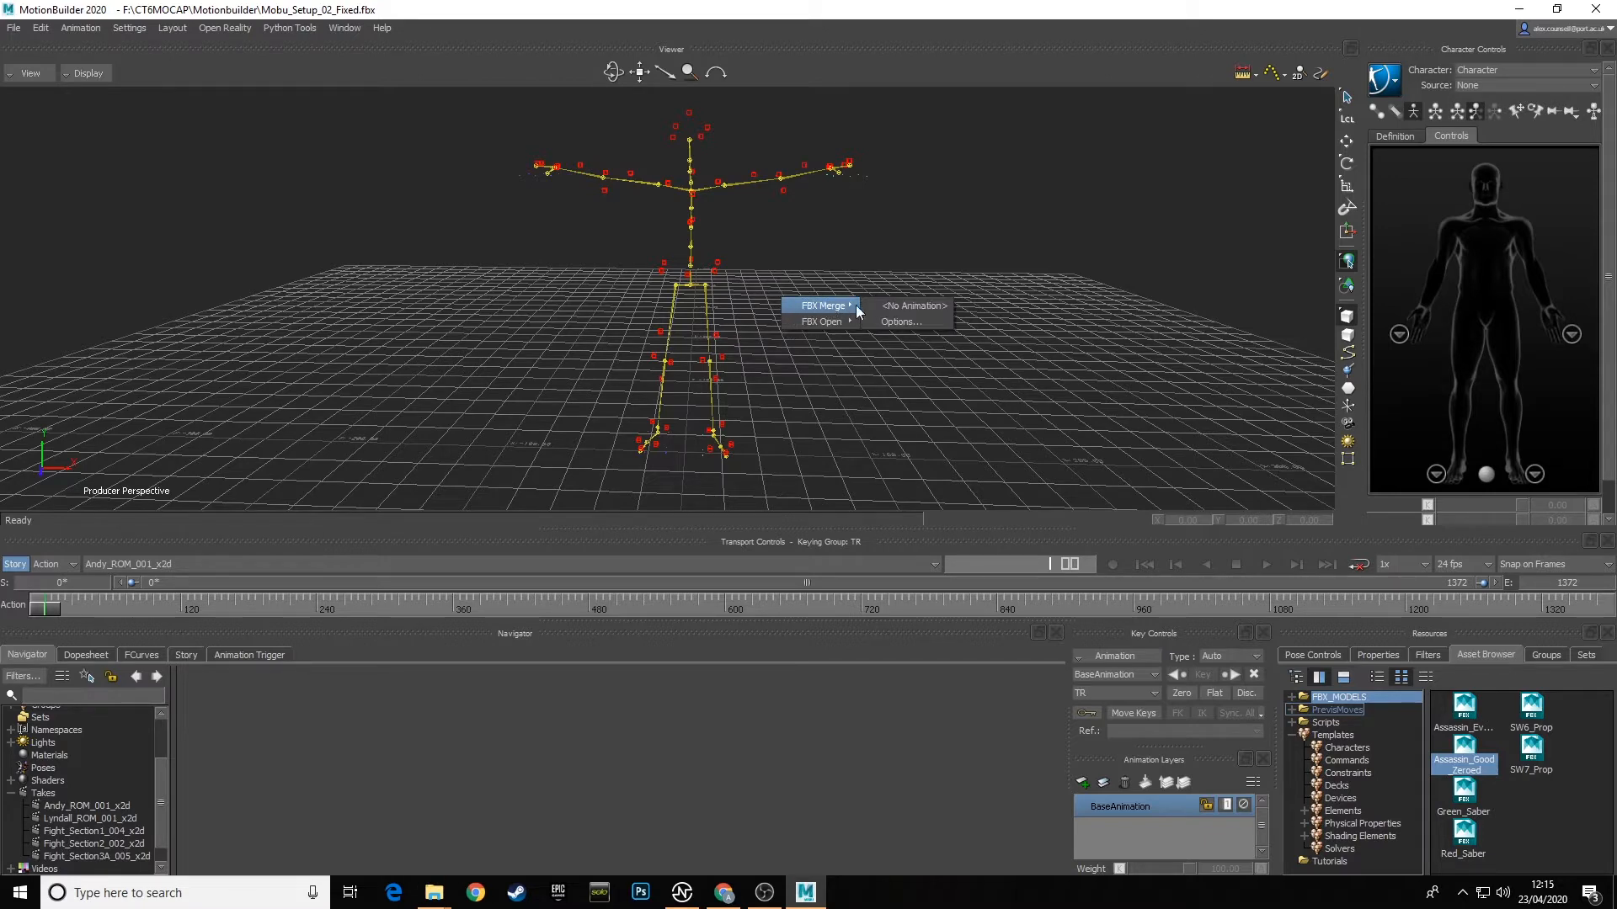
pyautogui.click(916, 305)
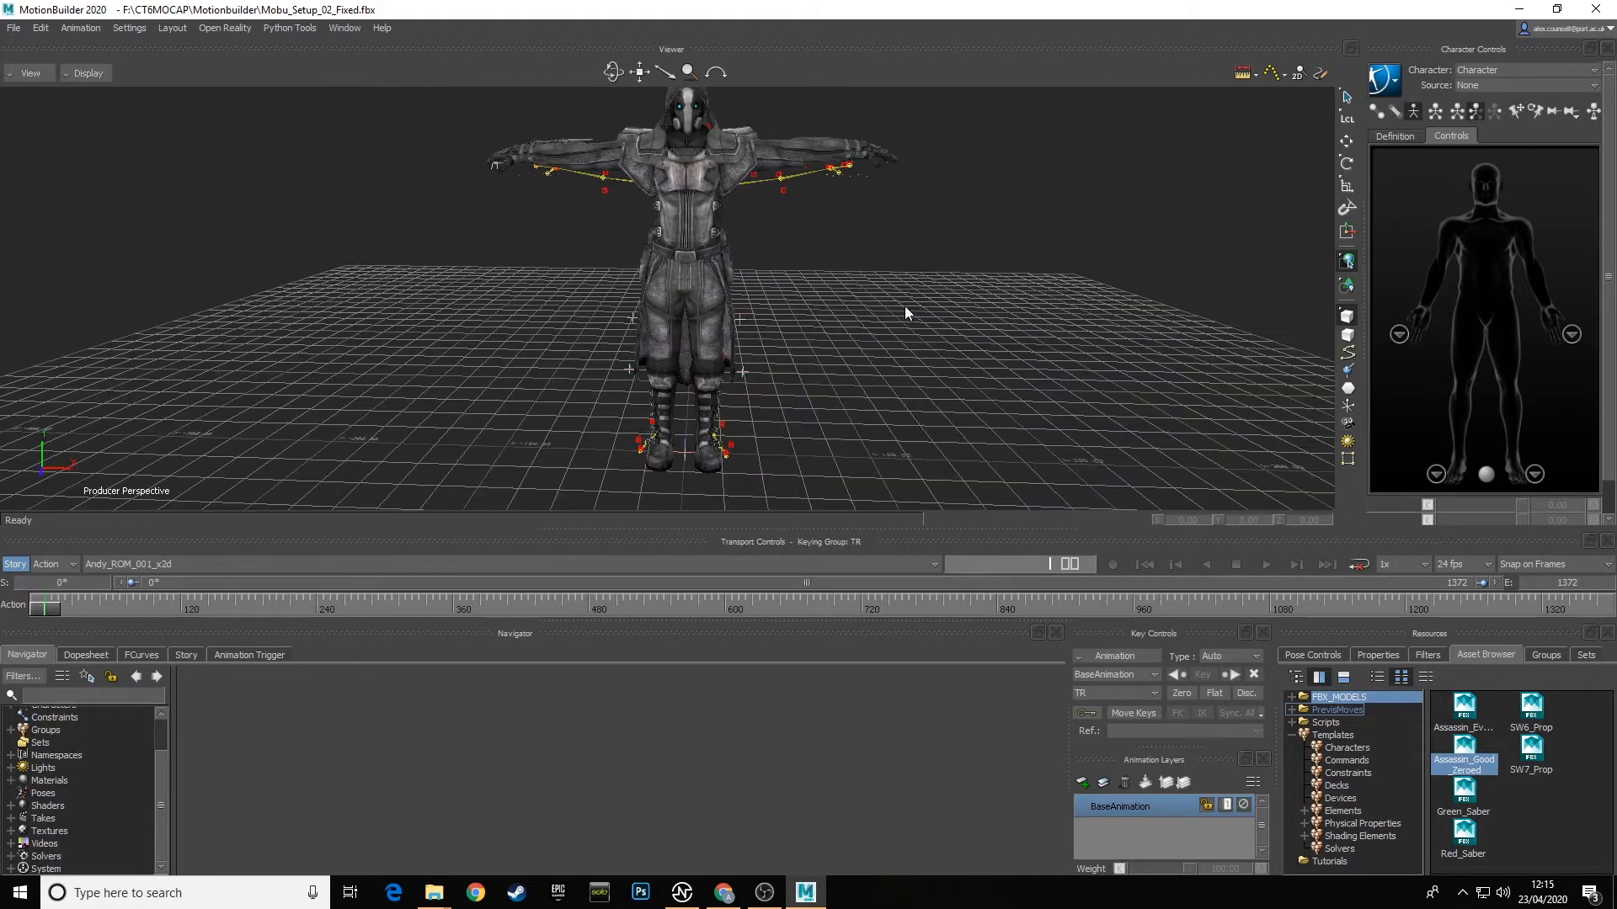
# Step: Set the viewer display to X-Ray and compare the assassin's skeleton with the mocap skeleton from several angles
pyautogui.keyDown('ctrl'); pyautogui.keyDown('shift'); pyautogui.moveTo(861, 342); pyautogui.dragTo(841, 332); pyautogui.keyUp('shift'); pyautogui.keyUp('ctrl')
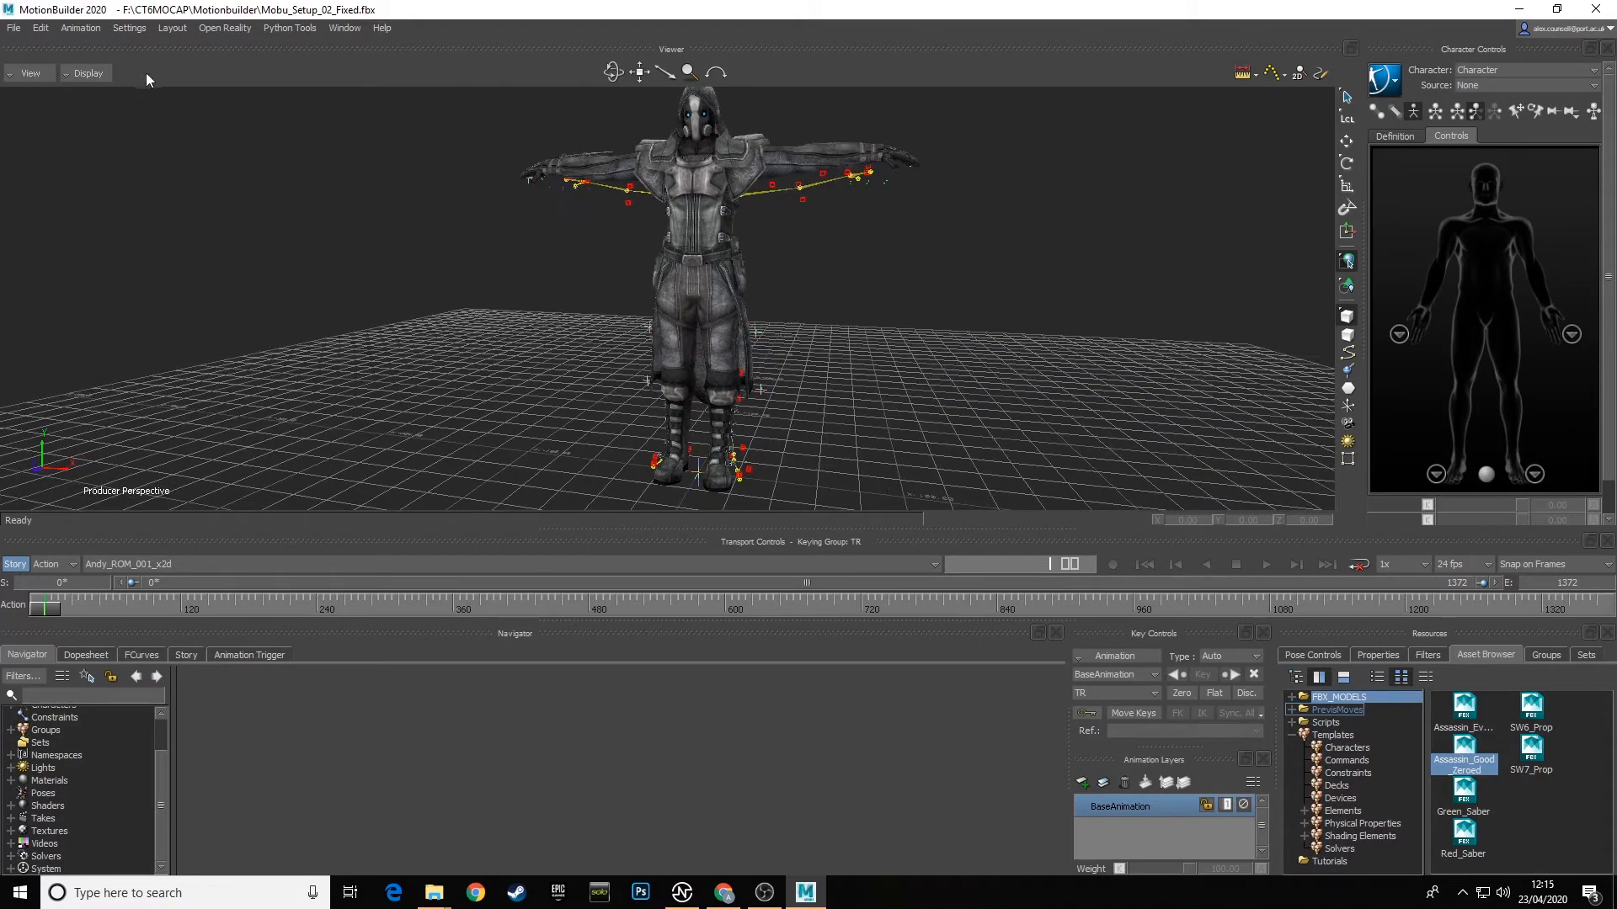
pyautogui.click(91, 74)
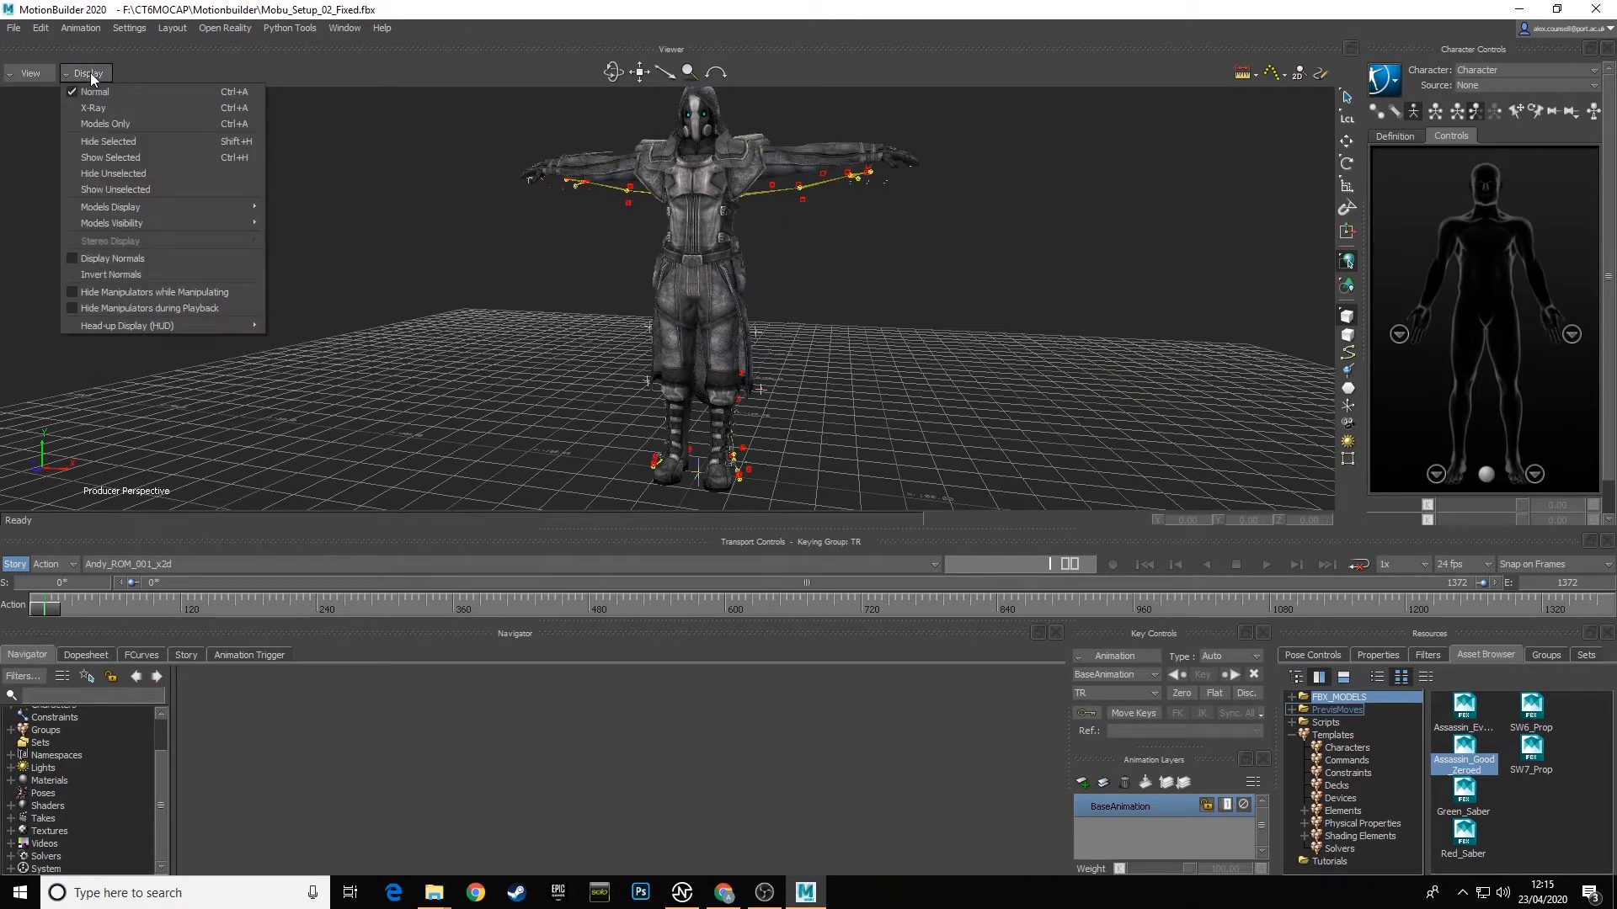
pyautogui.click(104, 117)
pyautogui.keyDown('ctrl'); pyautogui.keyDown('shift'); pyautogui.moveTo(842, 303); pyautogui.dragTo(894, 294); pyautogui.keyUp('shift'); pyautogui.keyUp('ctrl')
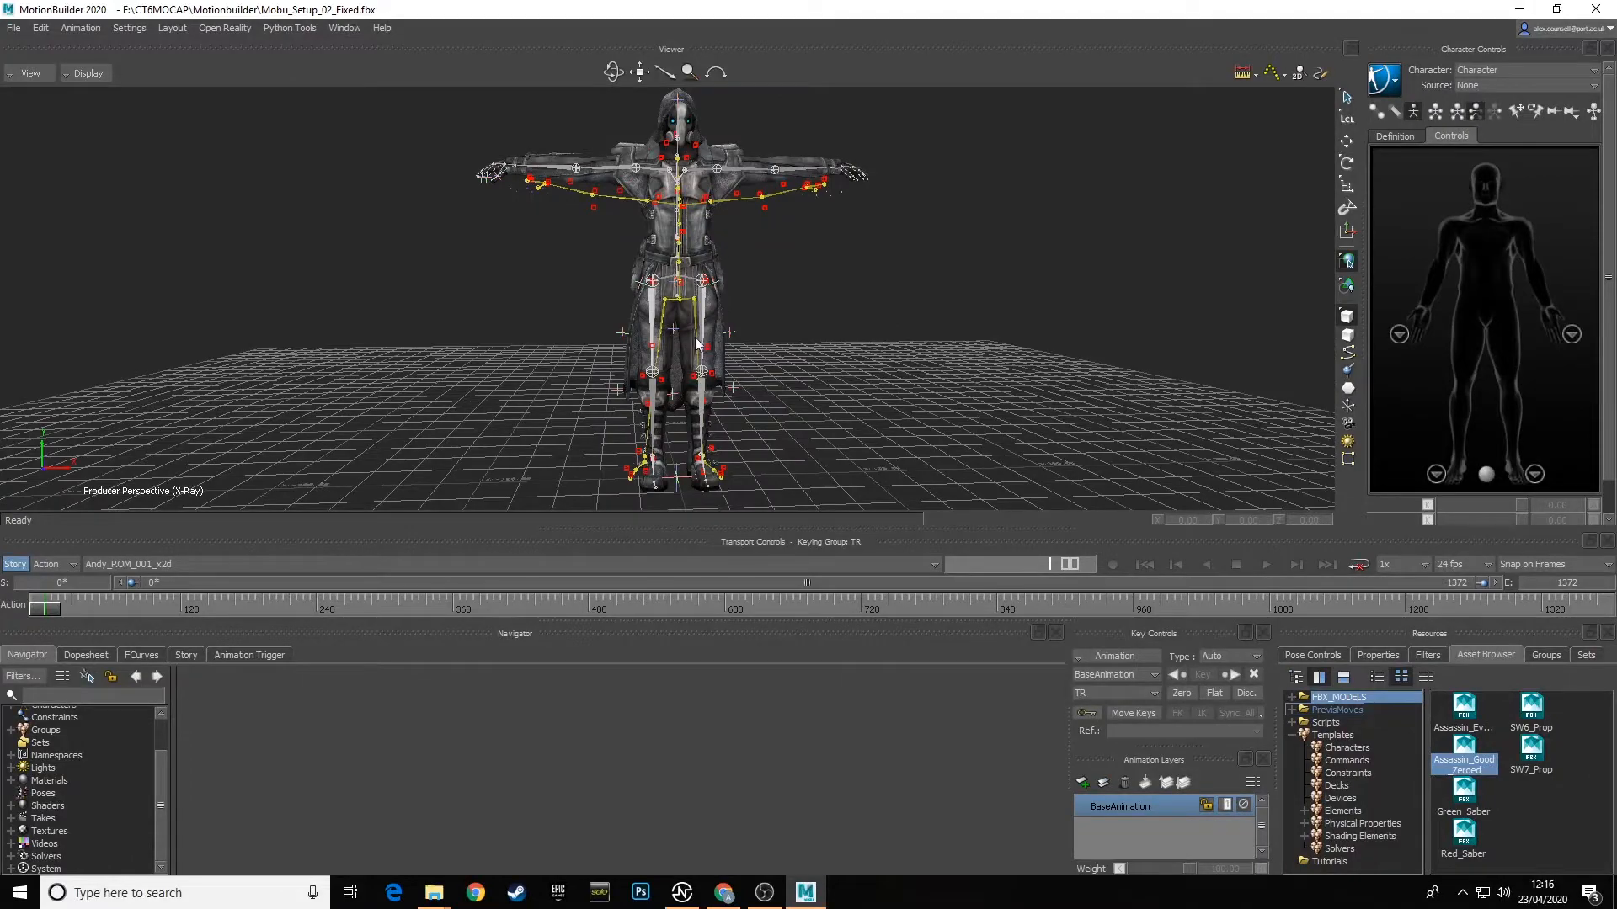
pyautogui.keyDown('ctrl'); pyautogui.keyDown('shift'); pyautogui.moveTo(717, 369); pyautogui.dragTo(810, 398); pyautogui.keyUp('shift'); pyautogui.keyUp('ctrl')
pyautogui.keyDown('ctrl'); pyautogui.keyDown('shift'); pyautogui.moveTo(841, 155); pyautogui.dragTo(854, 318); pyautogui.keyUp('shift'); pyautogui.keyUp('ctrl')
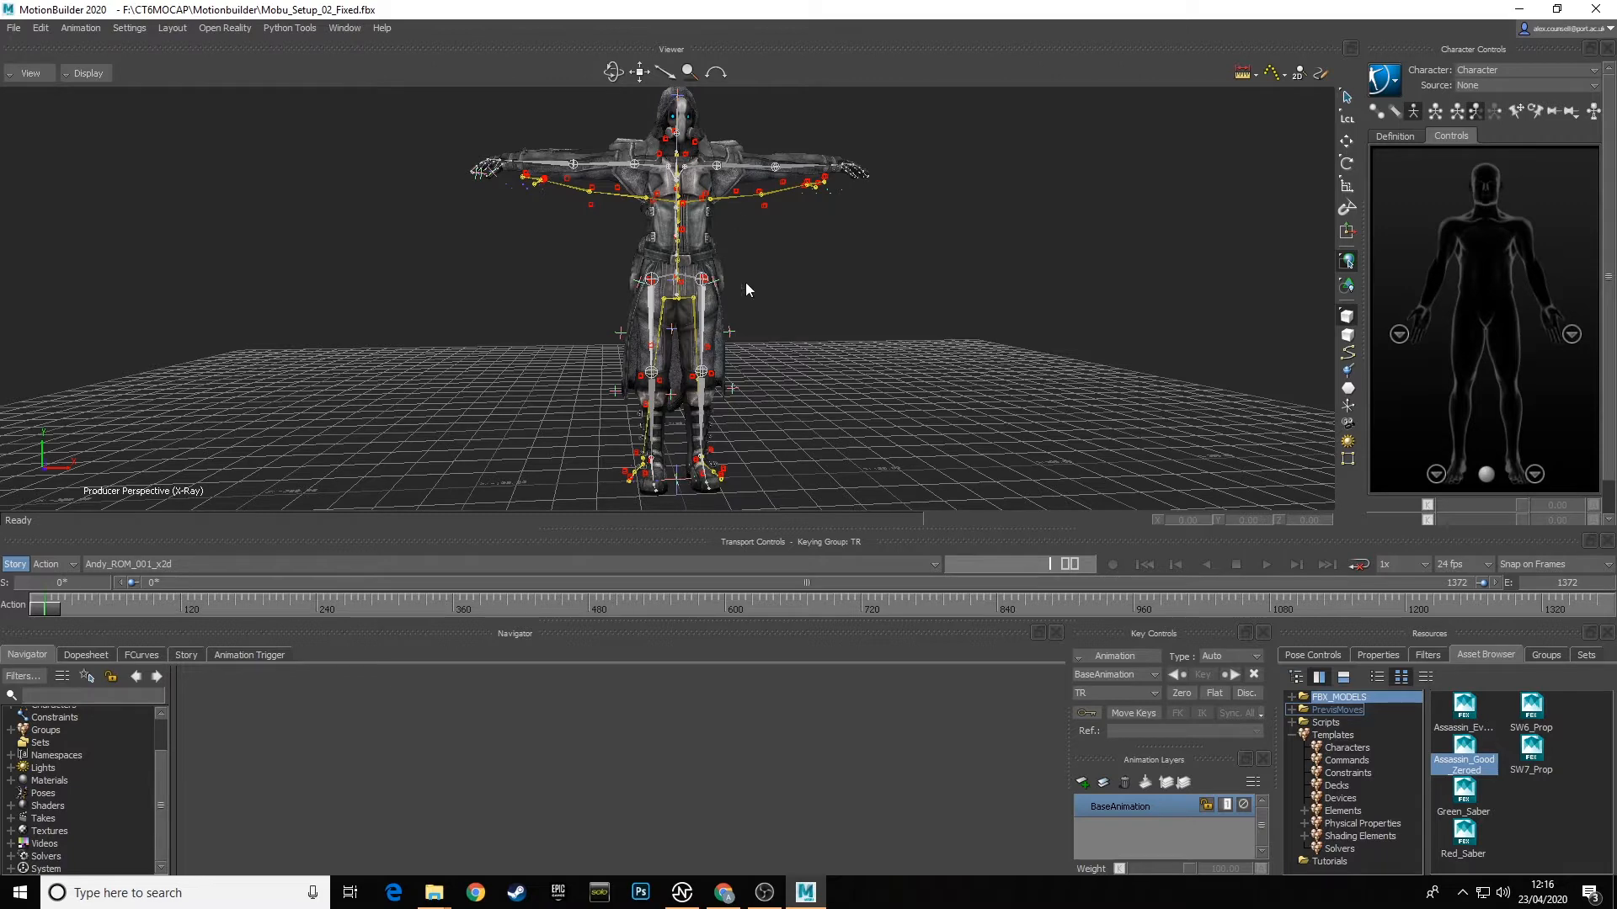
# Step: Apply the Character template to the assassin model's skeleton and characterize it as a biped
pyautogui.click(1347, 748)
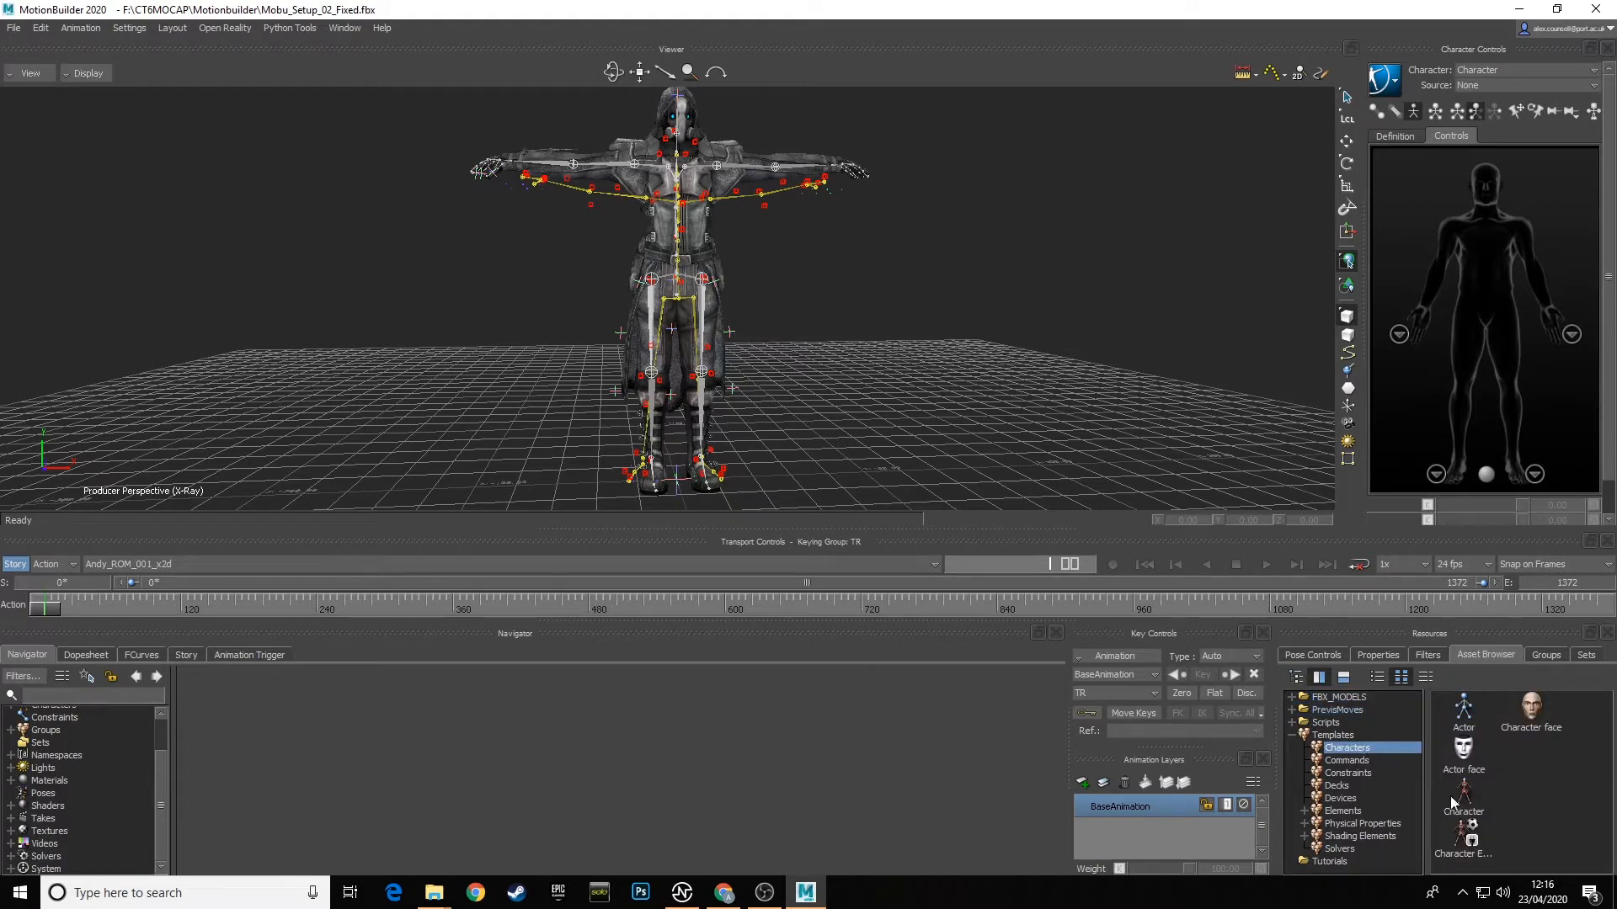
pyautogui.moveTo(1464, 800); pyautogui.dragTo(707, 305)
pyautogui.click(740, 297)
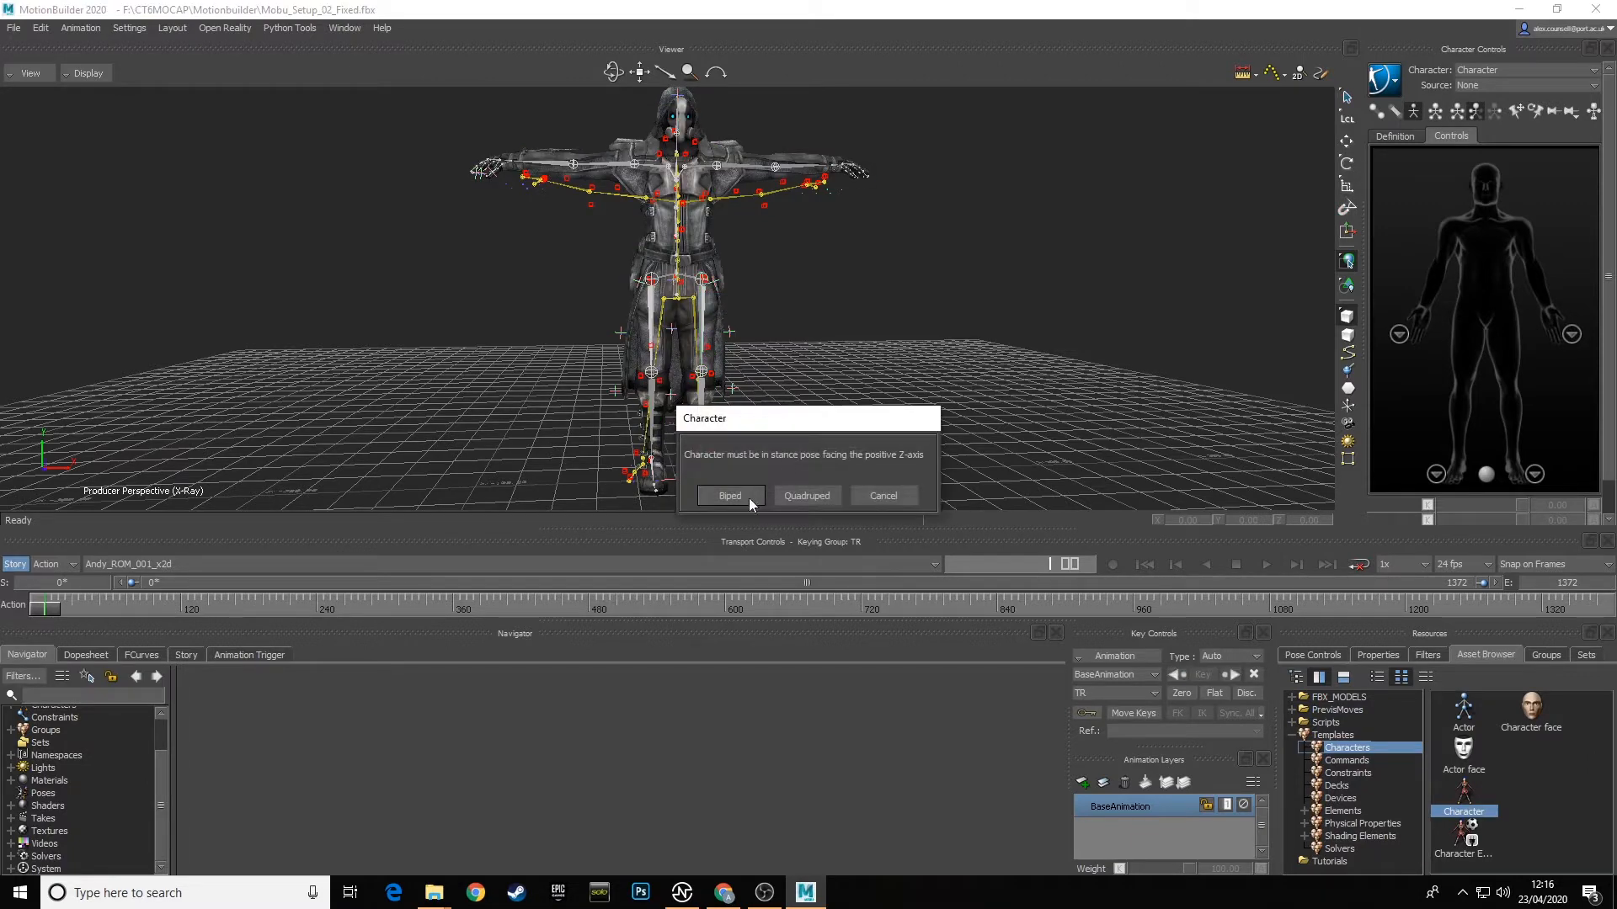
pyautogui.click(730, 495)
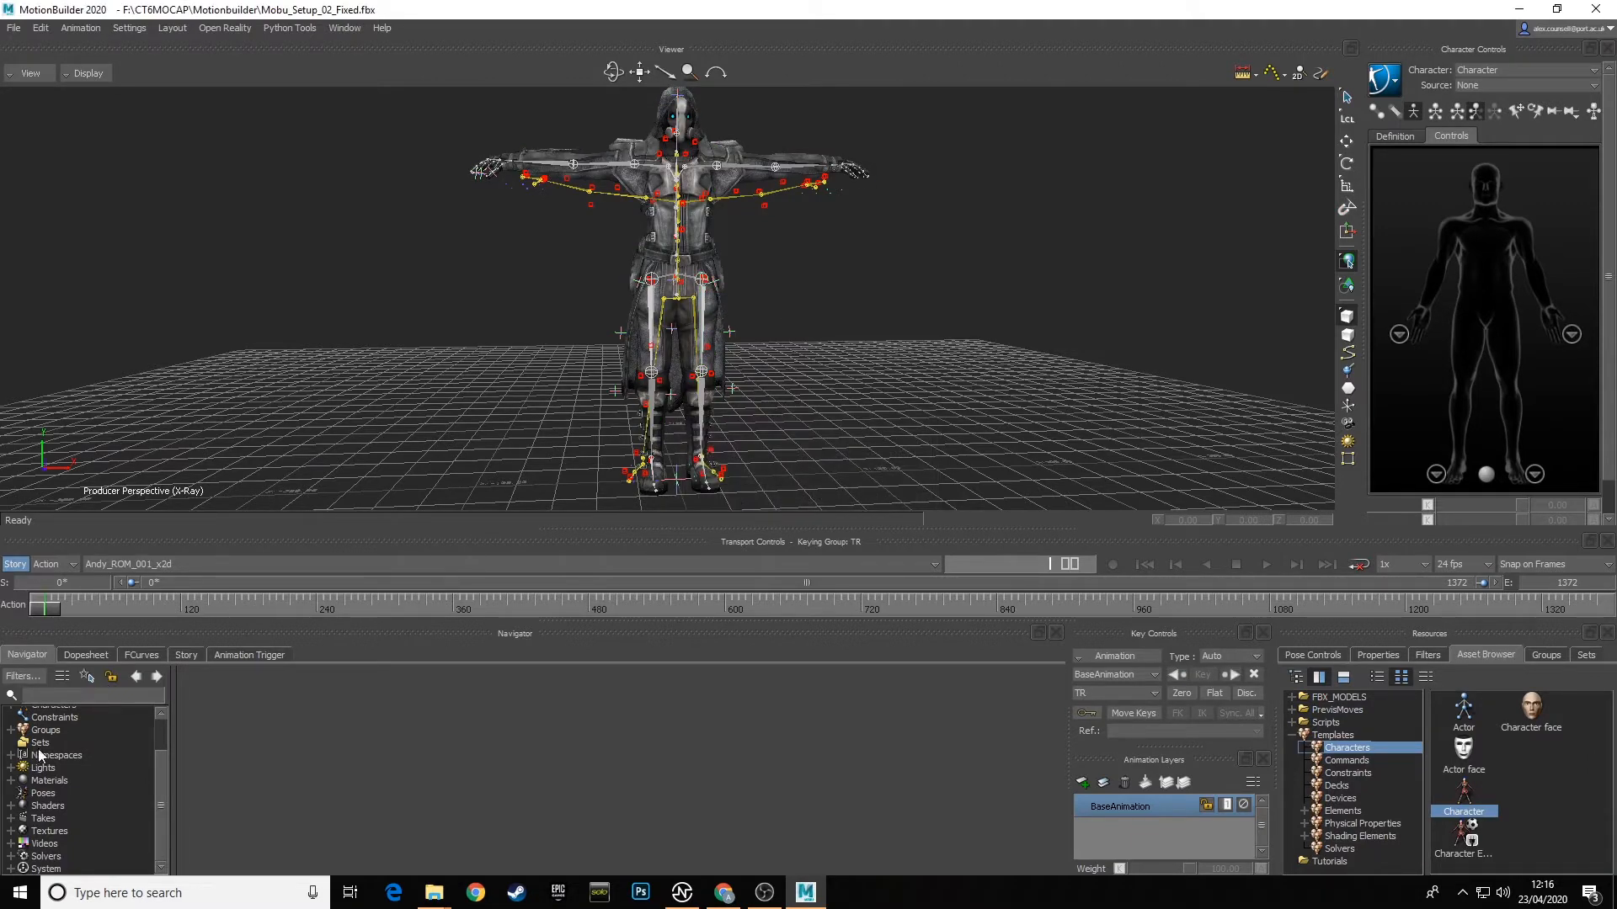
# Step: Rename the mocap skeleton's character with the performer's first name followed by _Mocap
pyautogui.scroll(3, 75, 807)
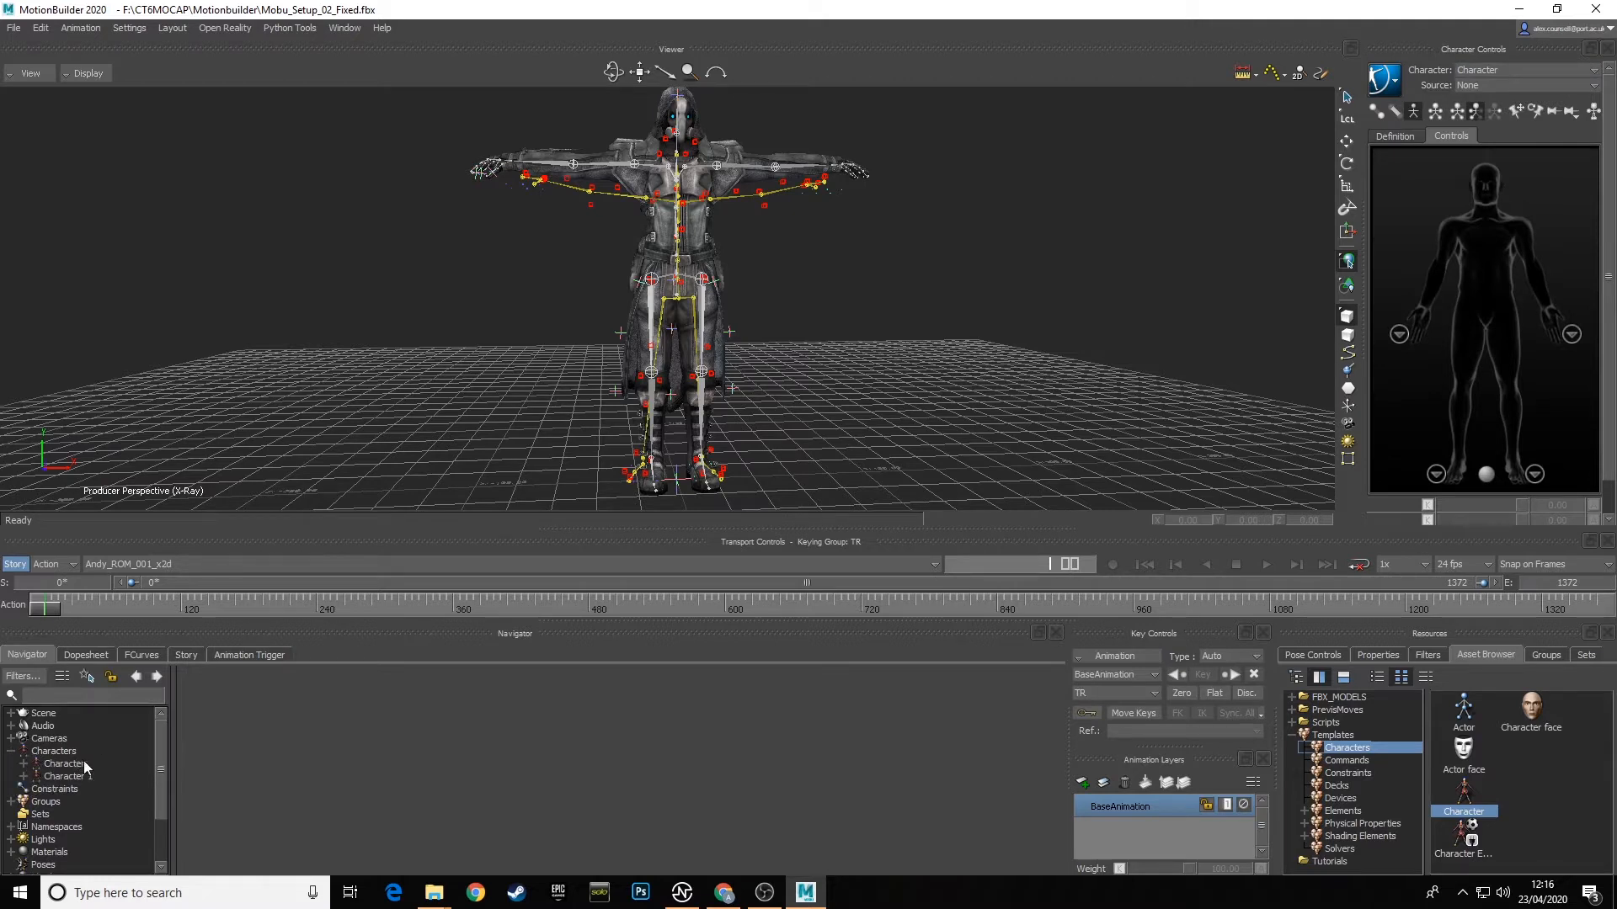
pyautogui.click(74, 765)
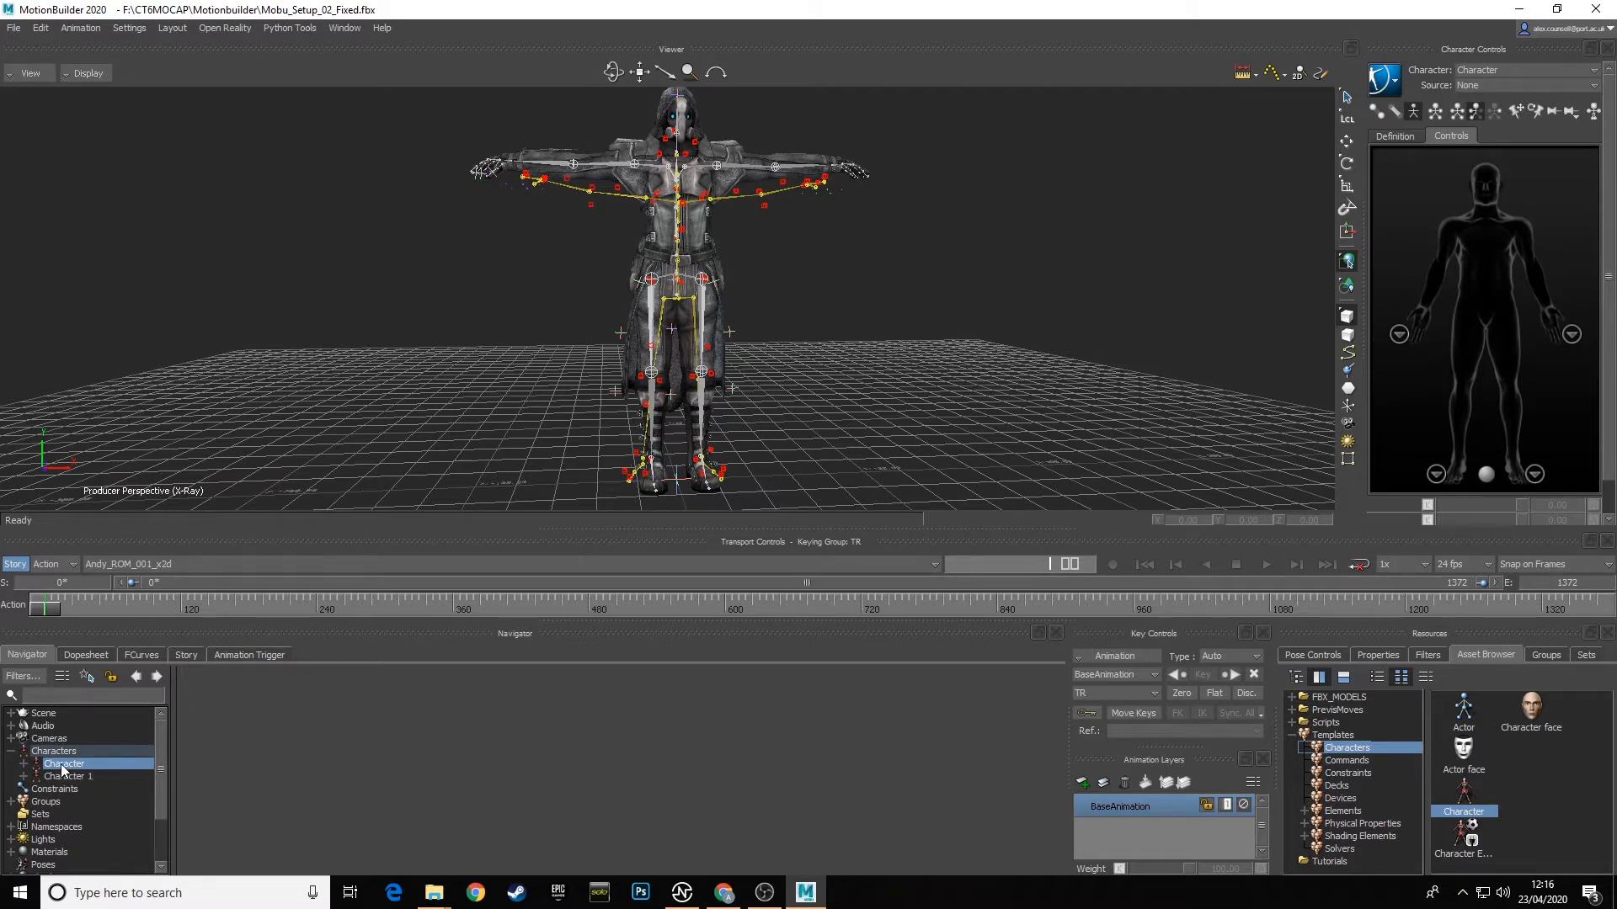
pyautogui.rightClick(64, 769)
pyautogui.click(131, 675)
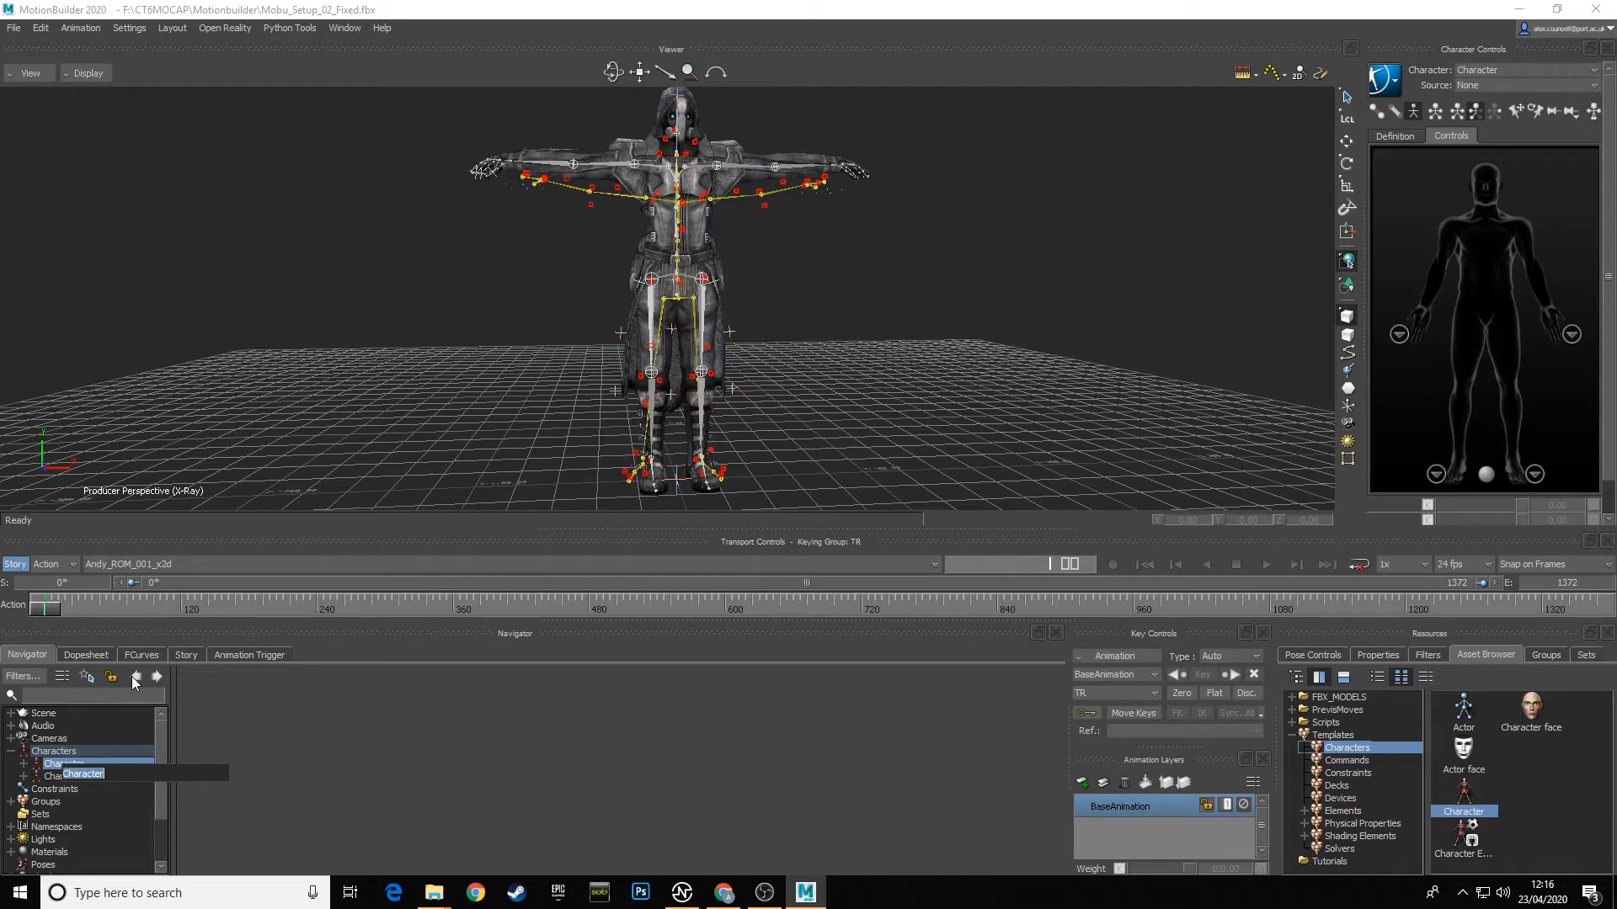
pyautogui.write('Andy_Mocap')
pyautogui.press('Return')
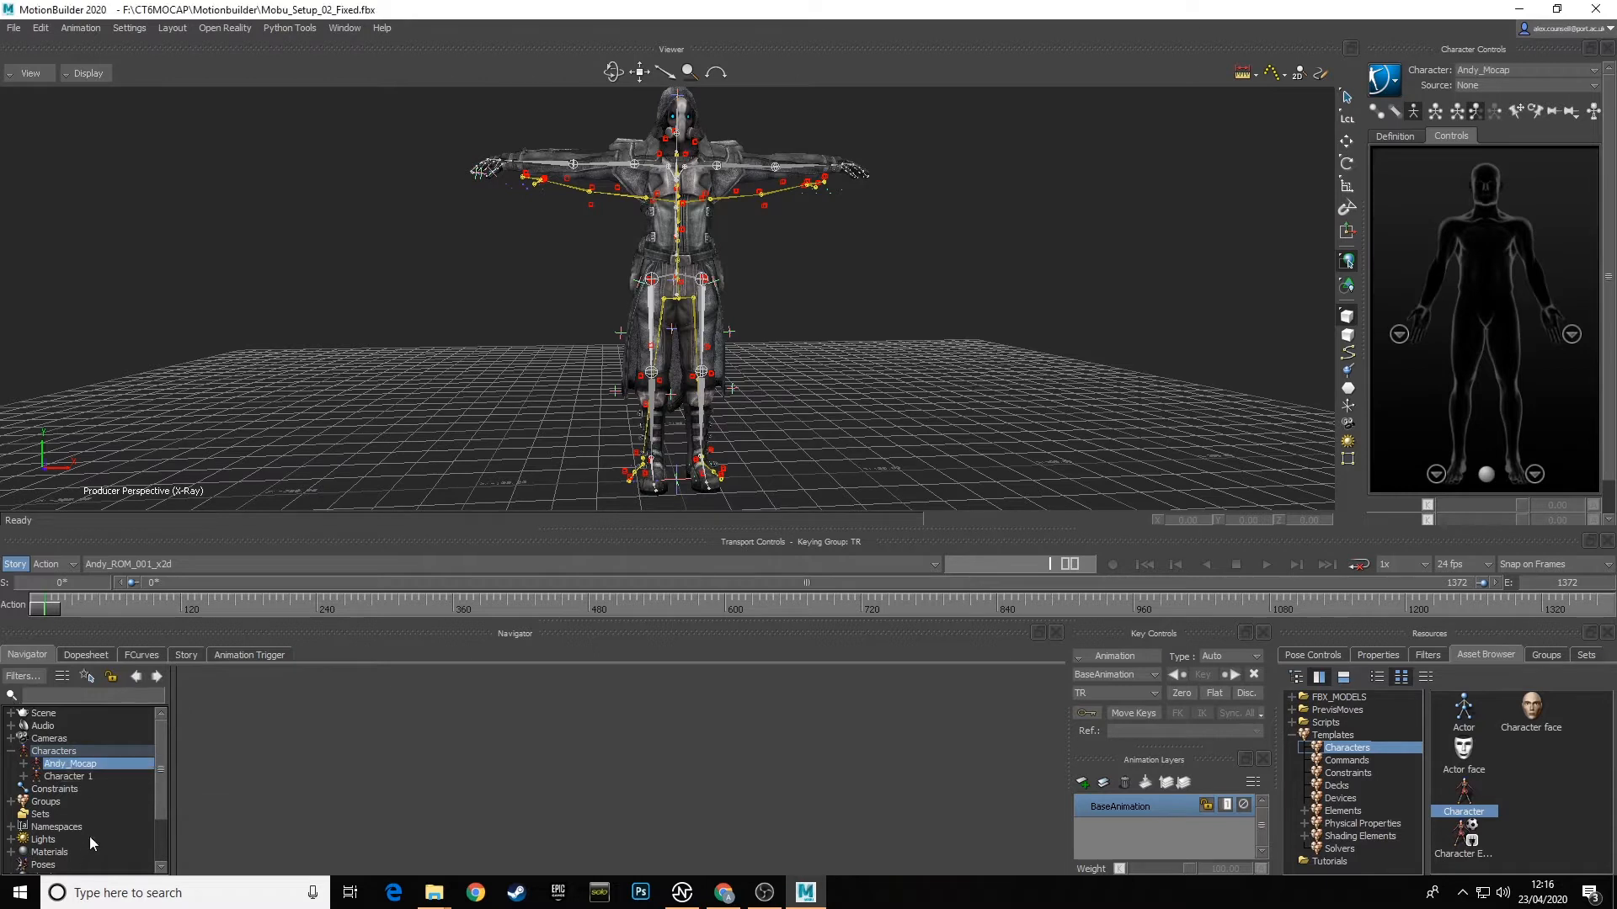
# Step: Rename the assassin model's character, Character 1, as Assassin_Good
pyautogui.click(79, 776)
pyautogui.rightClick(79, 775)
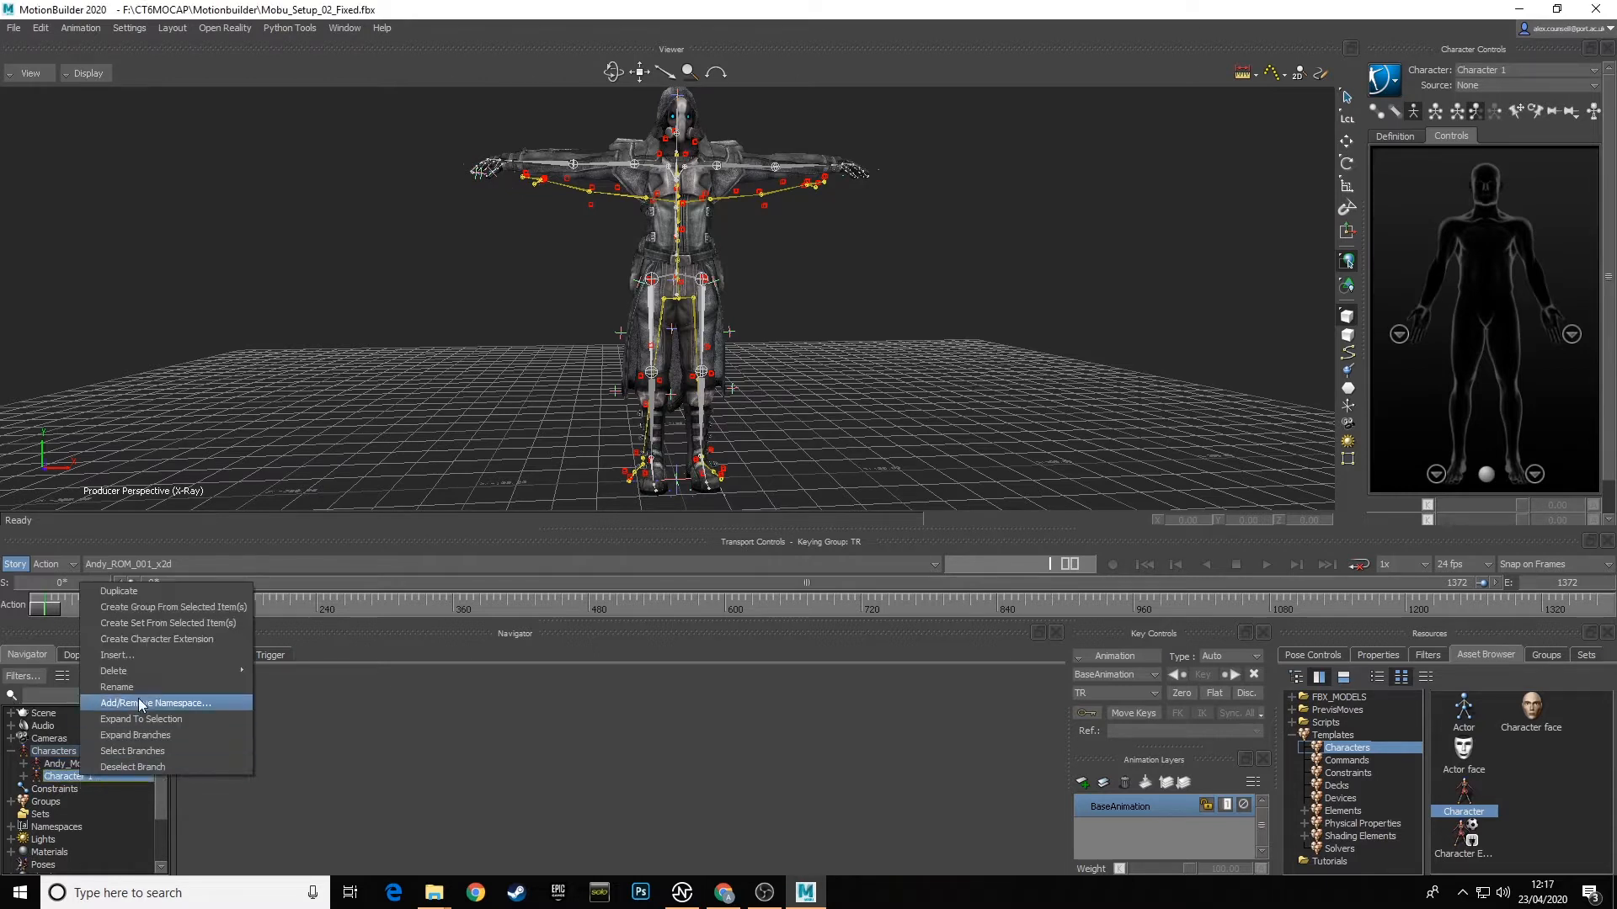
pyautogui.click(140, 689)
pyautogui.write('Ass')
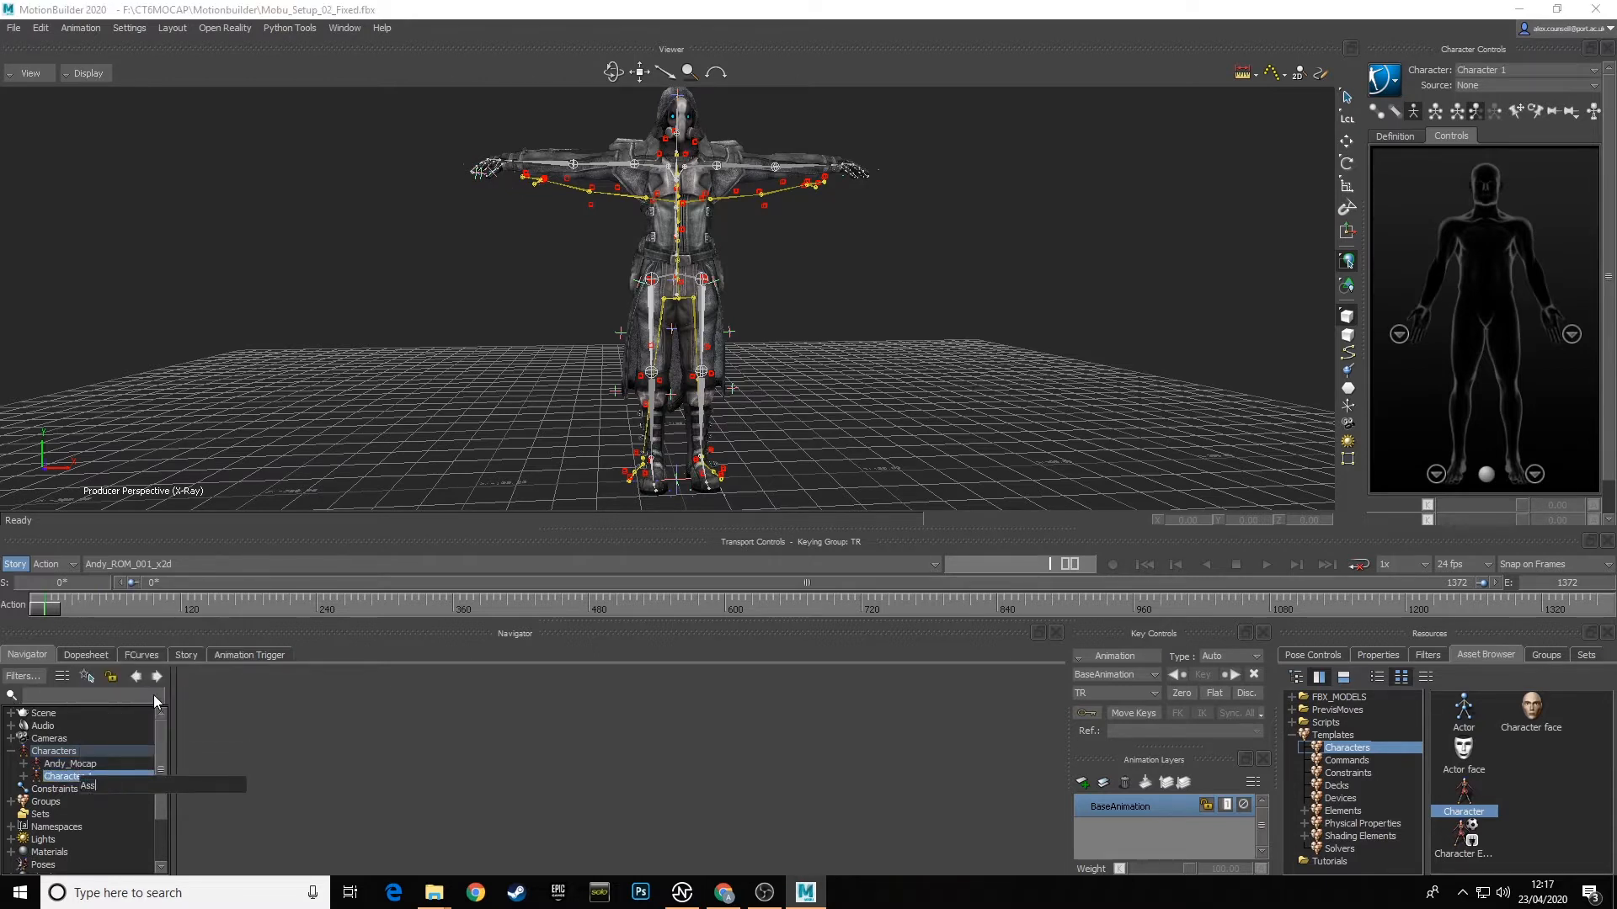
pyautogui.write('assin_Good')
pyautogui.press('Return')
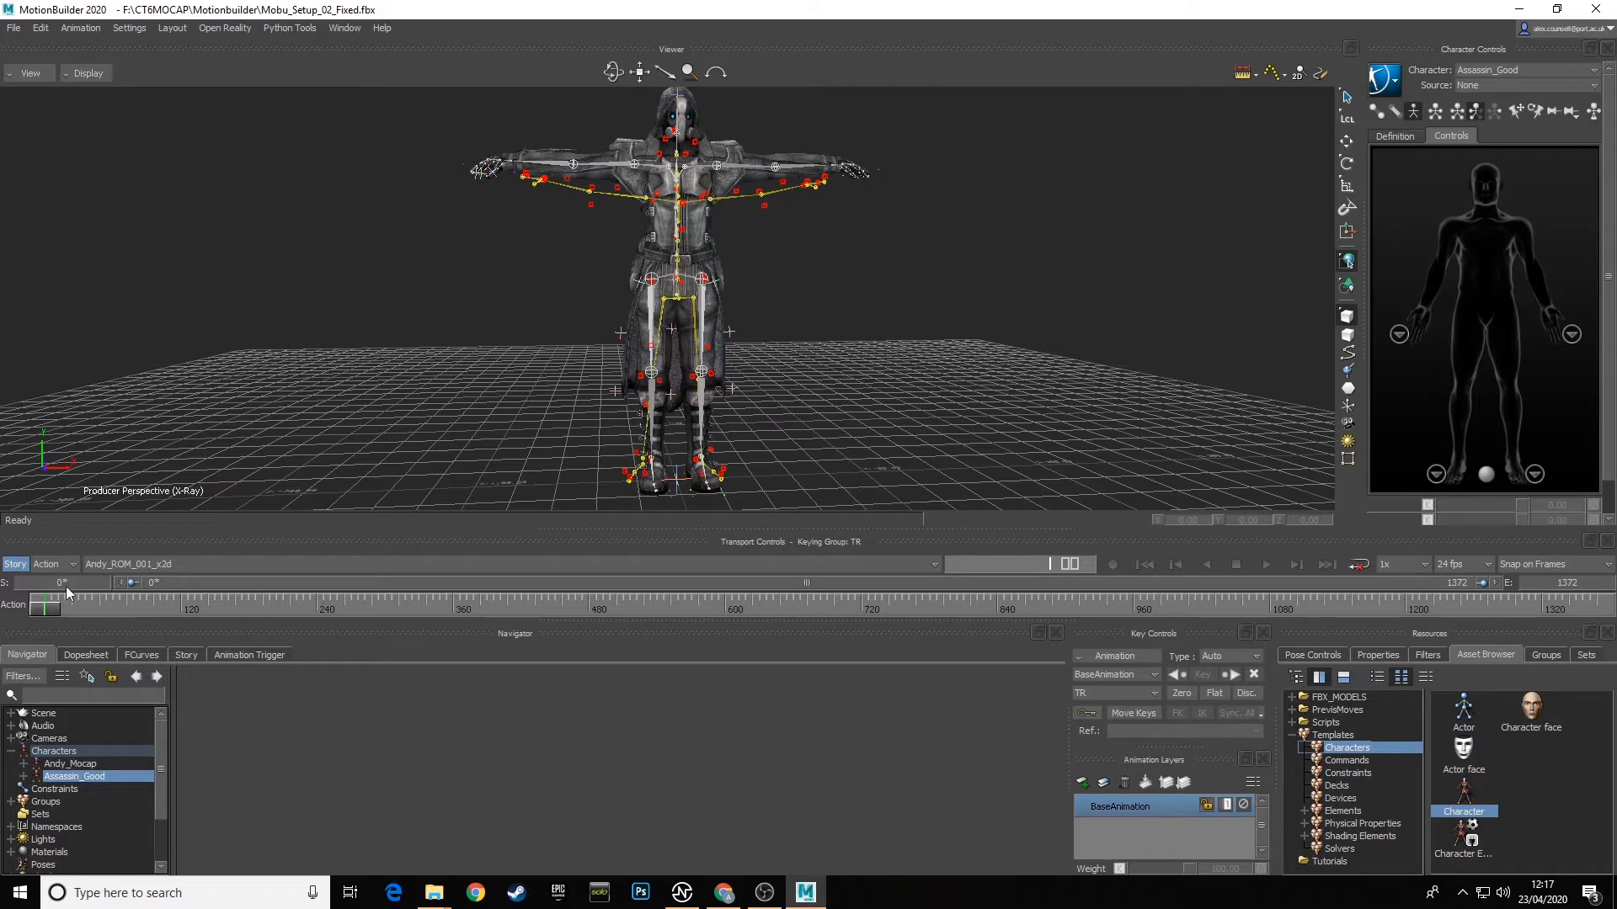
# Step: Choose Assassin_Good as the current character and show its character settings
pyautogui.moveTo(67, 605)
pyautogui.mouseDown()
pyautogui.moveTo(543, 606)
pyautogui.moveTo(88, 614)
pyautogui.mouseUp()
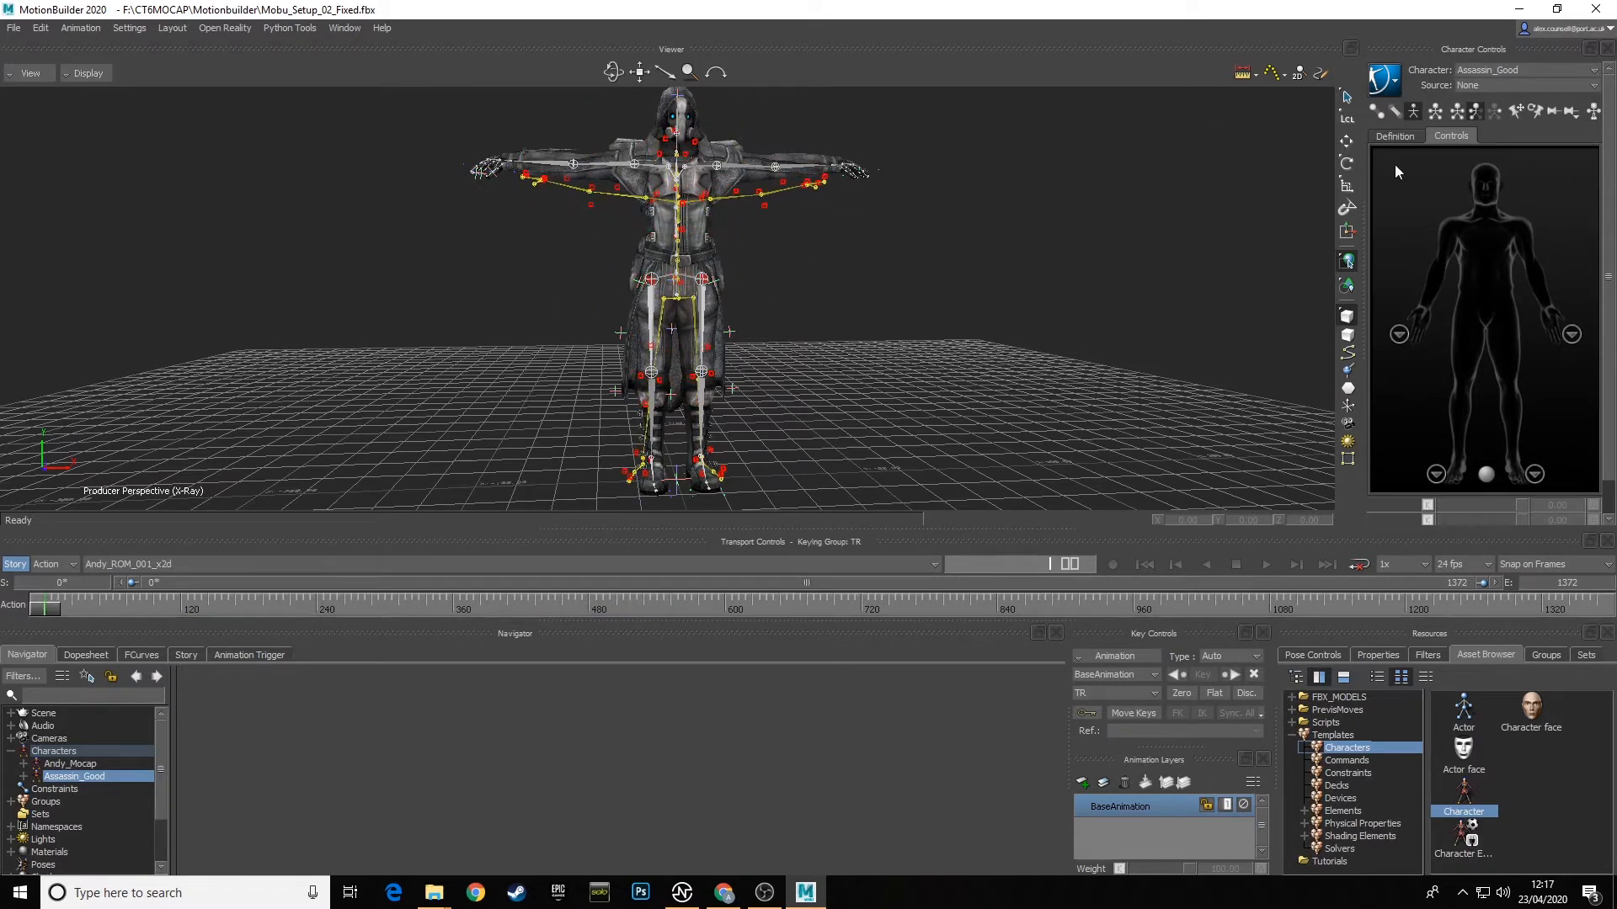
pyautogui.click(1514, 69)
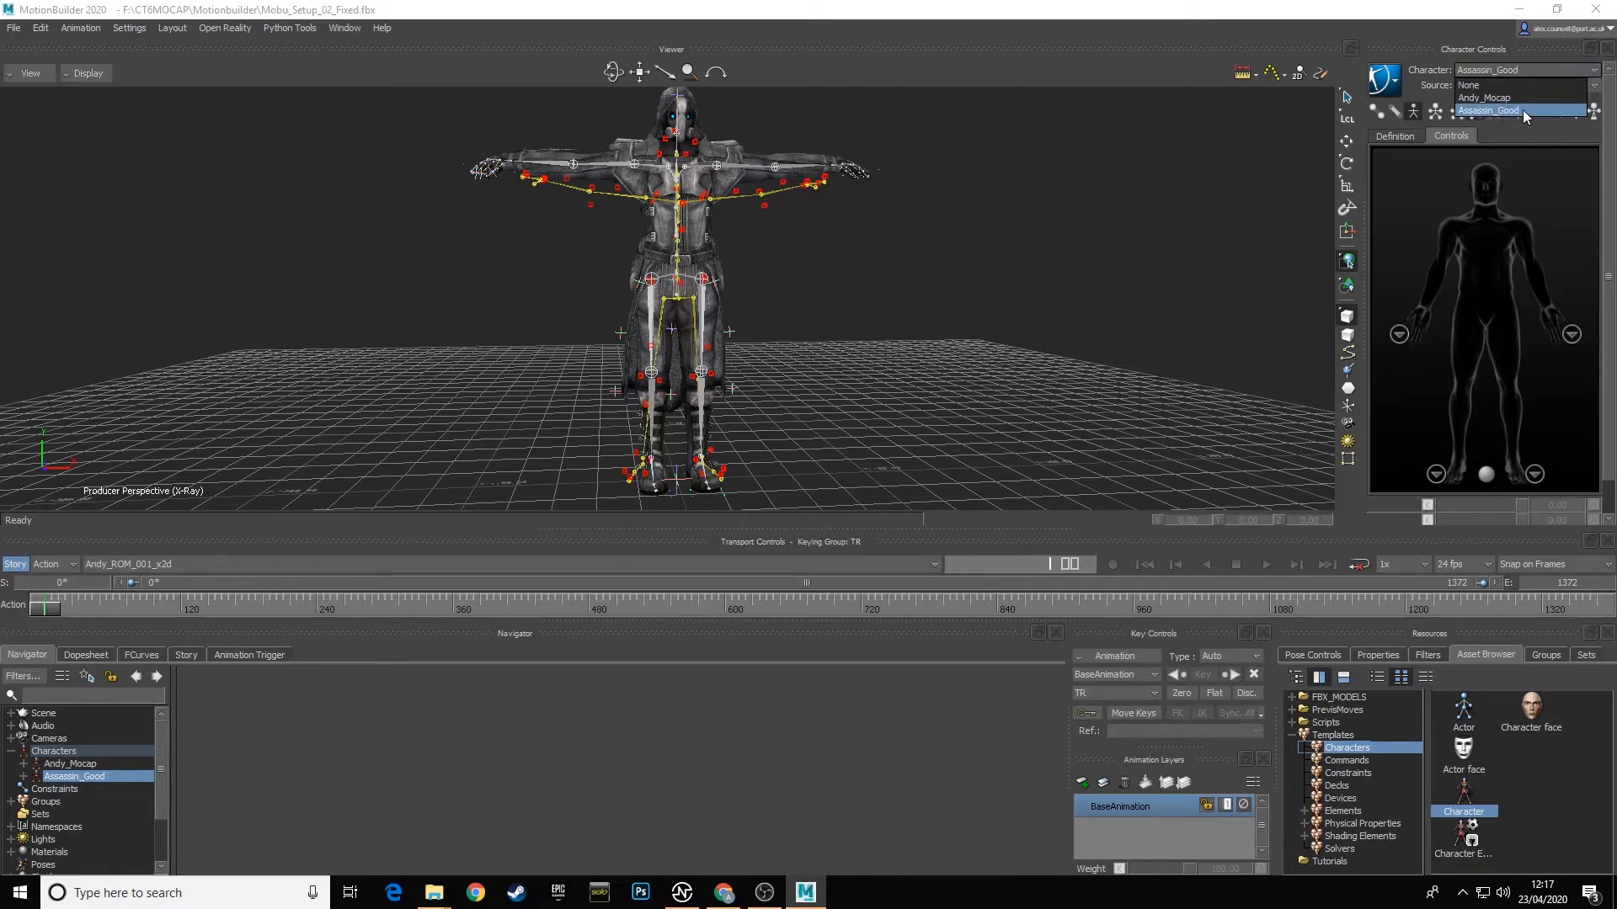
pyautogui.click(1521, 110)
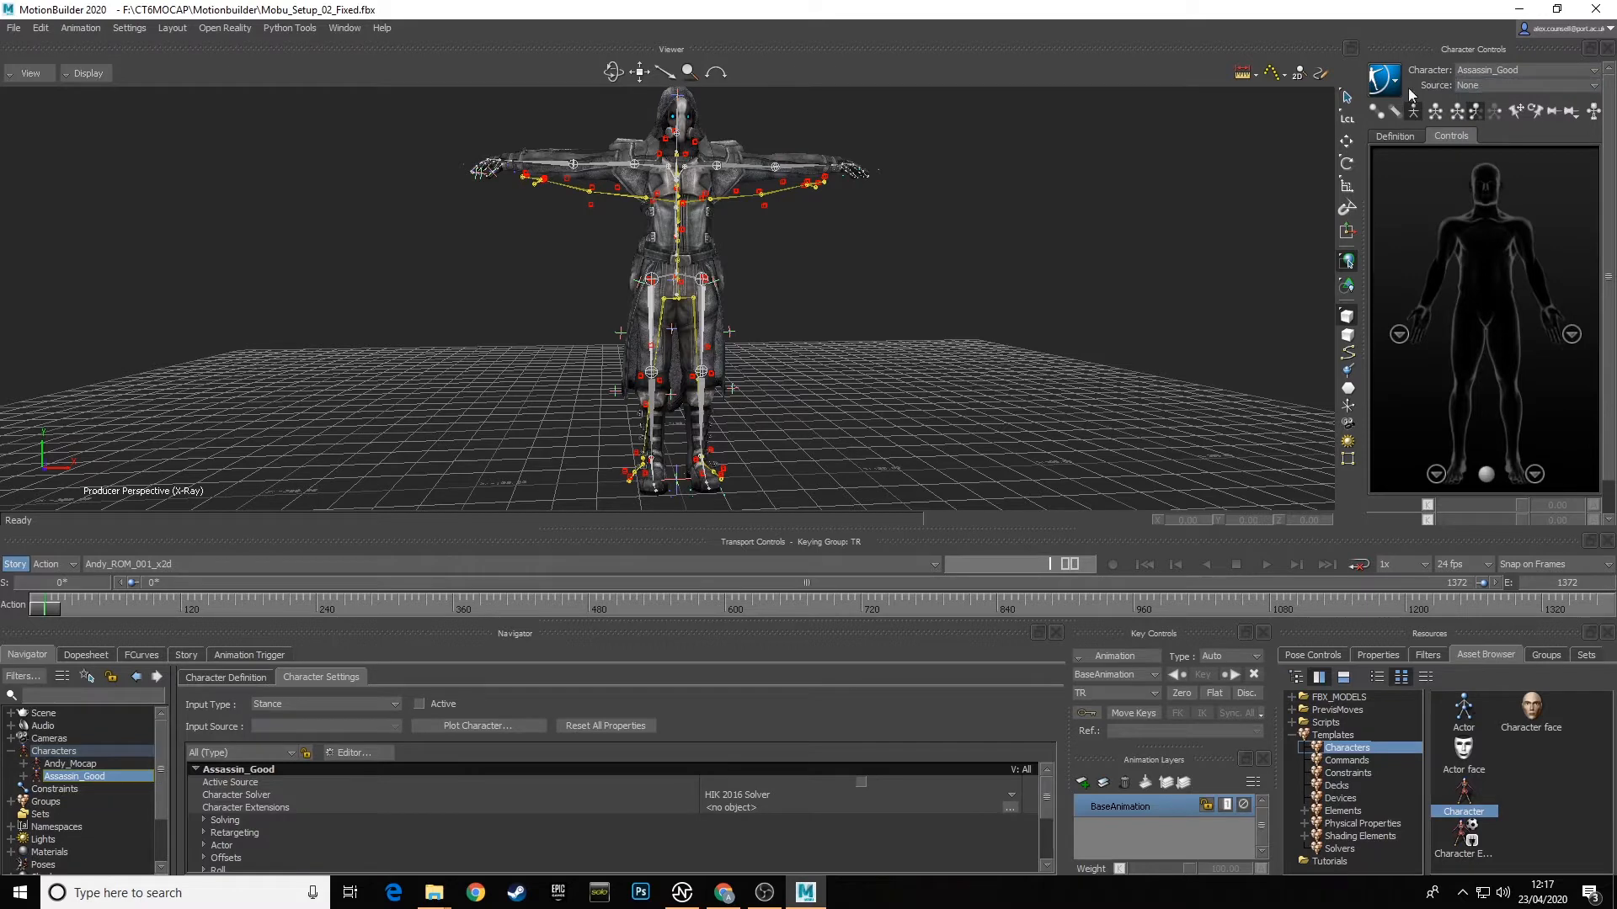
# Step: Set Assassin_Good's source to the first performer's mocap character and scrub the range-of-motion take to check the retargeting
pyautogui.click(1488, 86)
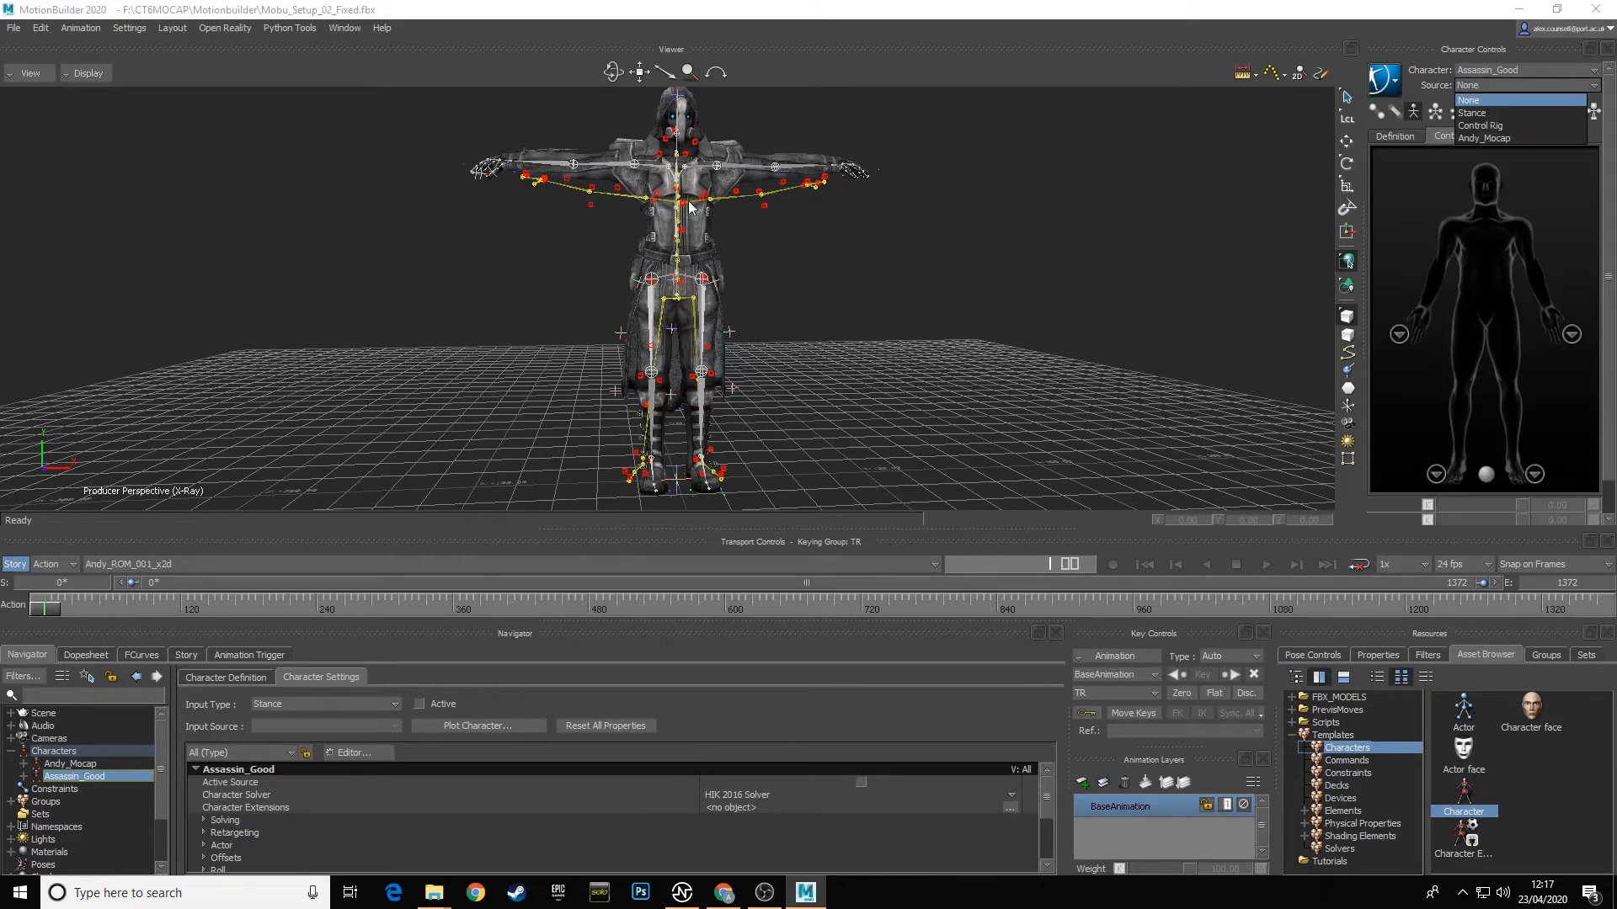
pyautogui.click(1490, 138)
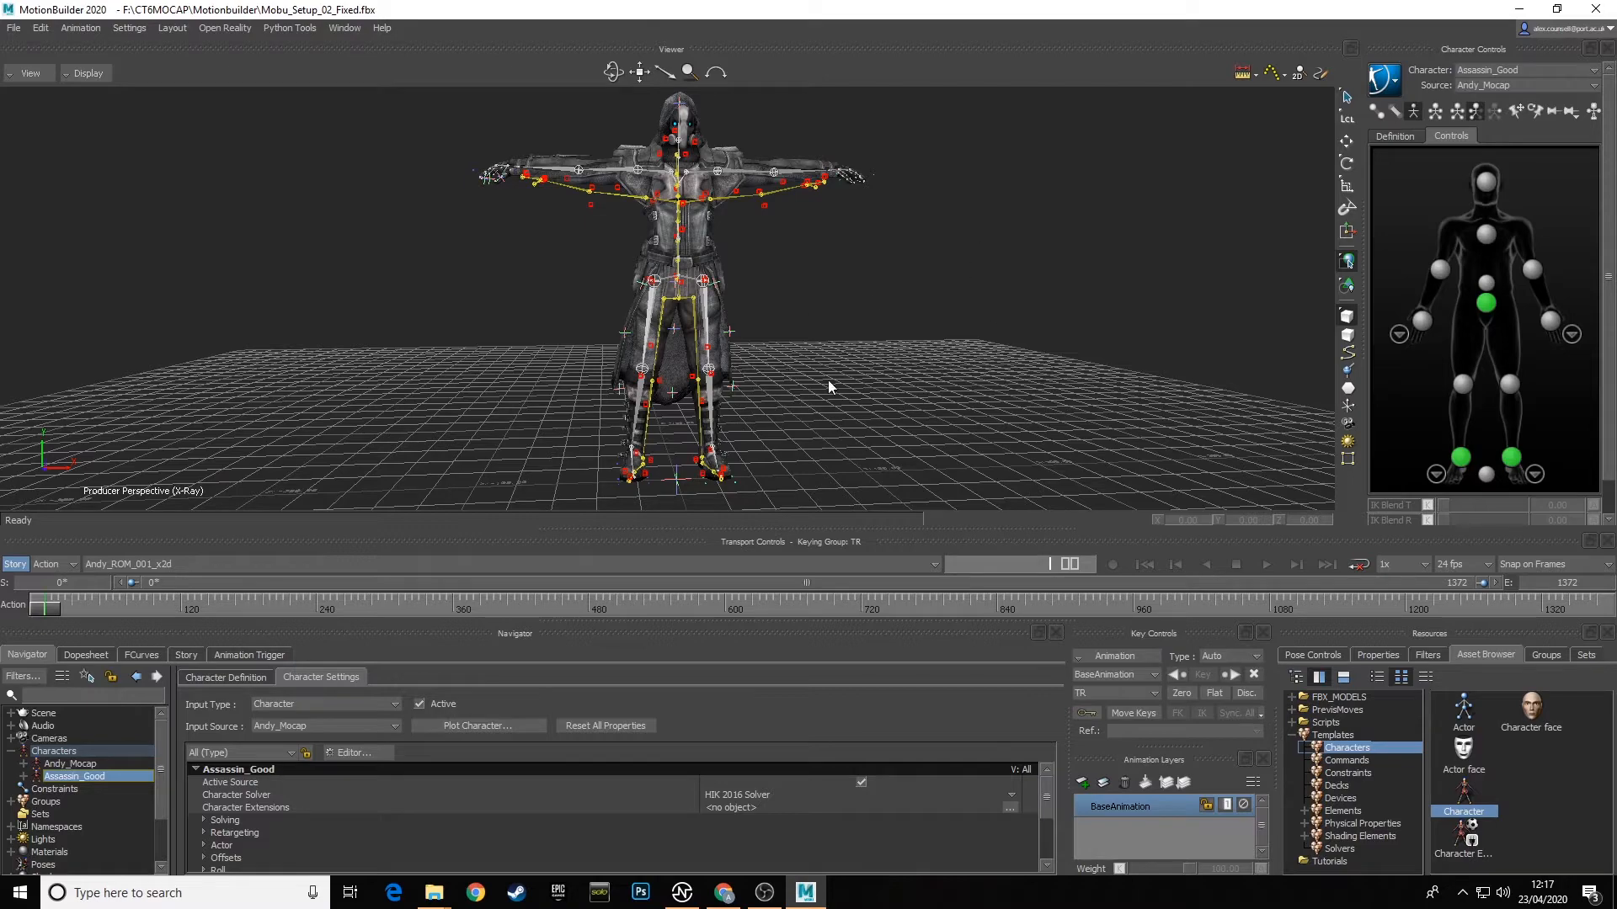
pyautogui.keyDown('ctrl'); pyautogui.keyDown('shift'); pyautogui.moveTo(852, 376); pyautogui.dragTo(709, 428); pyautogui.keyUp('shift'); pyautogui.keyUp('ctrl')
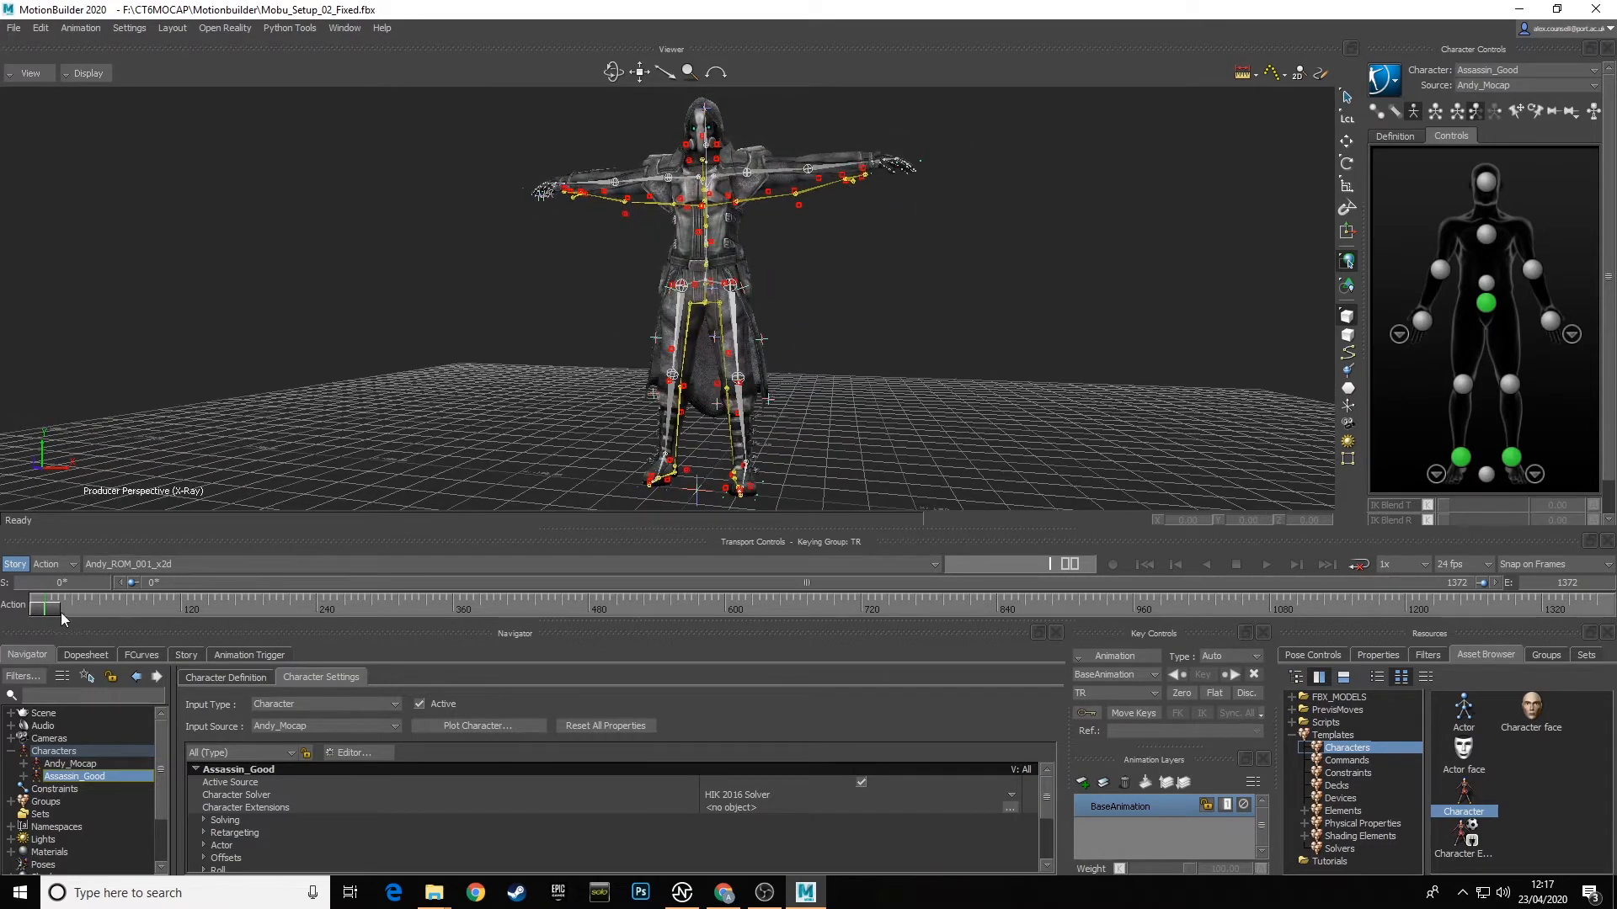
pyautogui.moveTo(62, 620); pyautogui.dragTo(508, 624)
pyautogui.keyDown('ctrl'); pyautogui.keyDown('shift'); pyautogui.moveTo(731, 428); pyautogui.dragTo(784, 426); pyautogui.keyUp('shift'); pyautogui.keyUp('ctrl')
pyautogui.moveTo(509, 605); pyautogui.dragTo(42, 610)
pyautogui.keyDown('ctrl'); pyautogui.keyDown('shift'); pyautogui.moveTo(887, 307); pyautogui.dragTo(939, 325); pyautogui.keyUp('shift'); pyautogui.keyUp('ctrl')
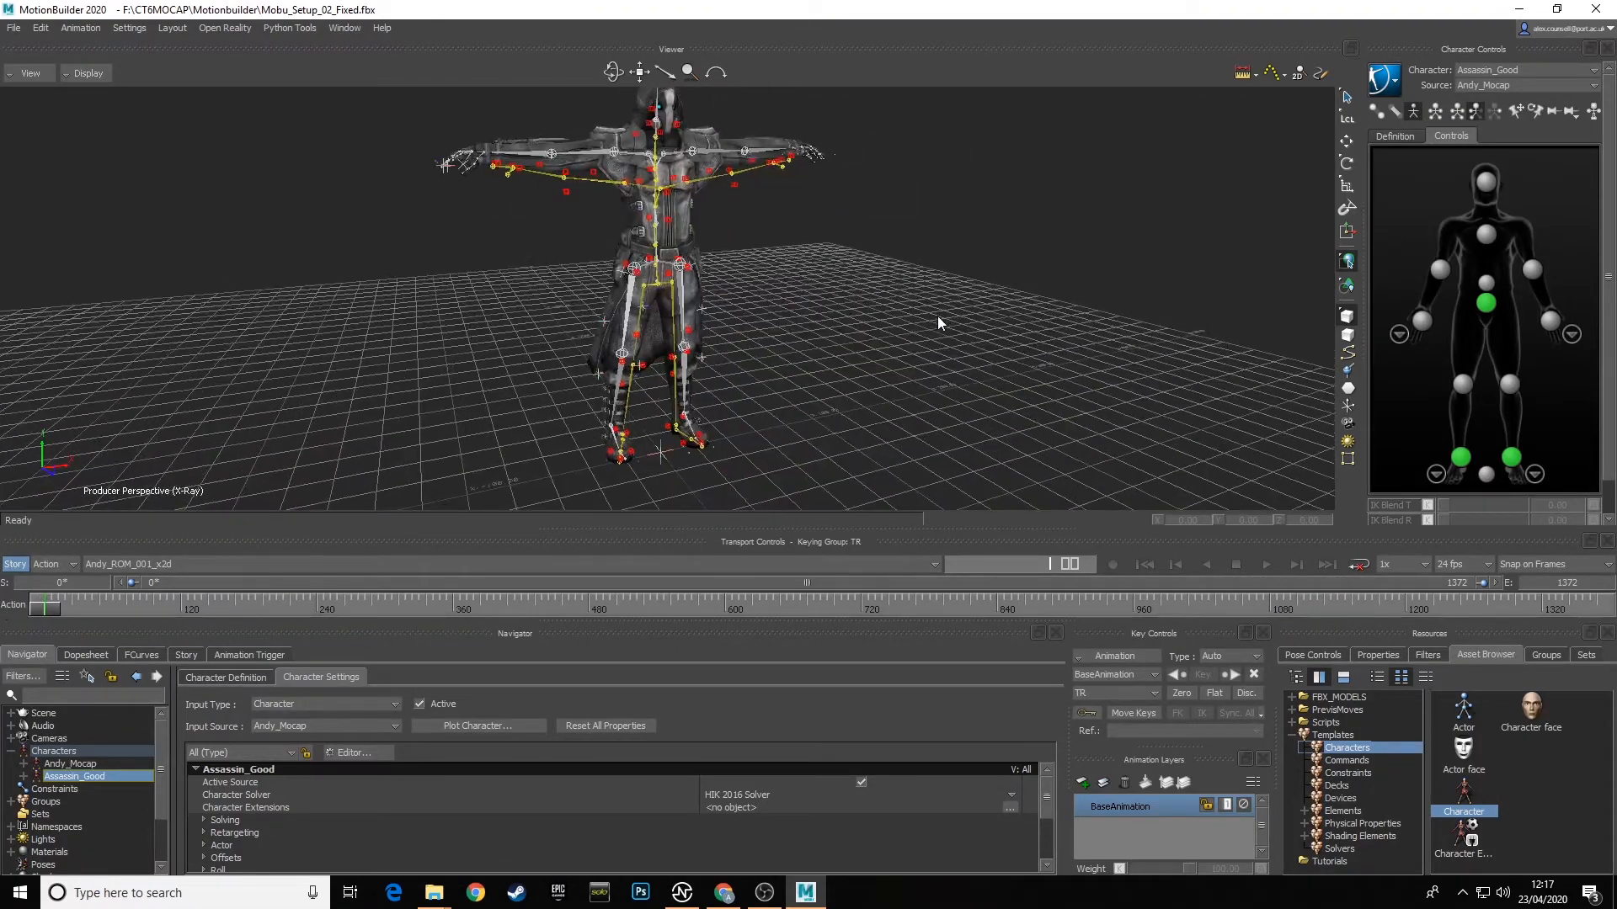
# Step: Switch to the Fight_Section1_004_x2d take and show the second performer's mocap, Sword_6M and Sword_7M groups
pyautogui.click(199, 564)
pyautogui.click(178, 607)
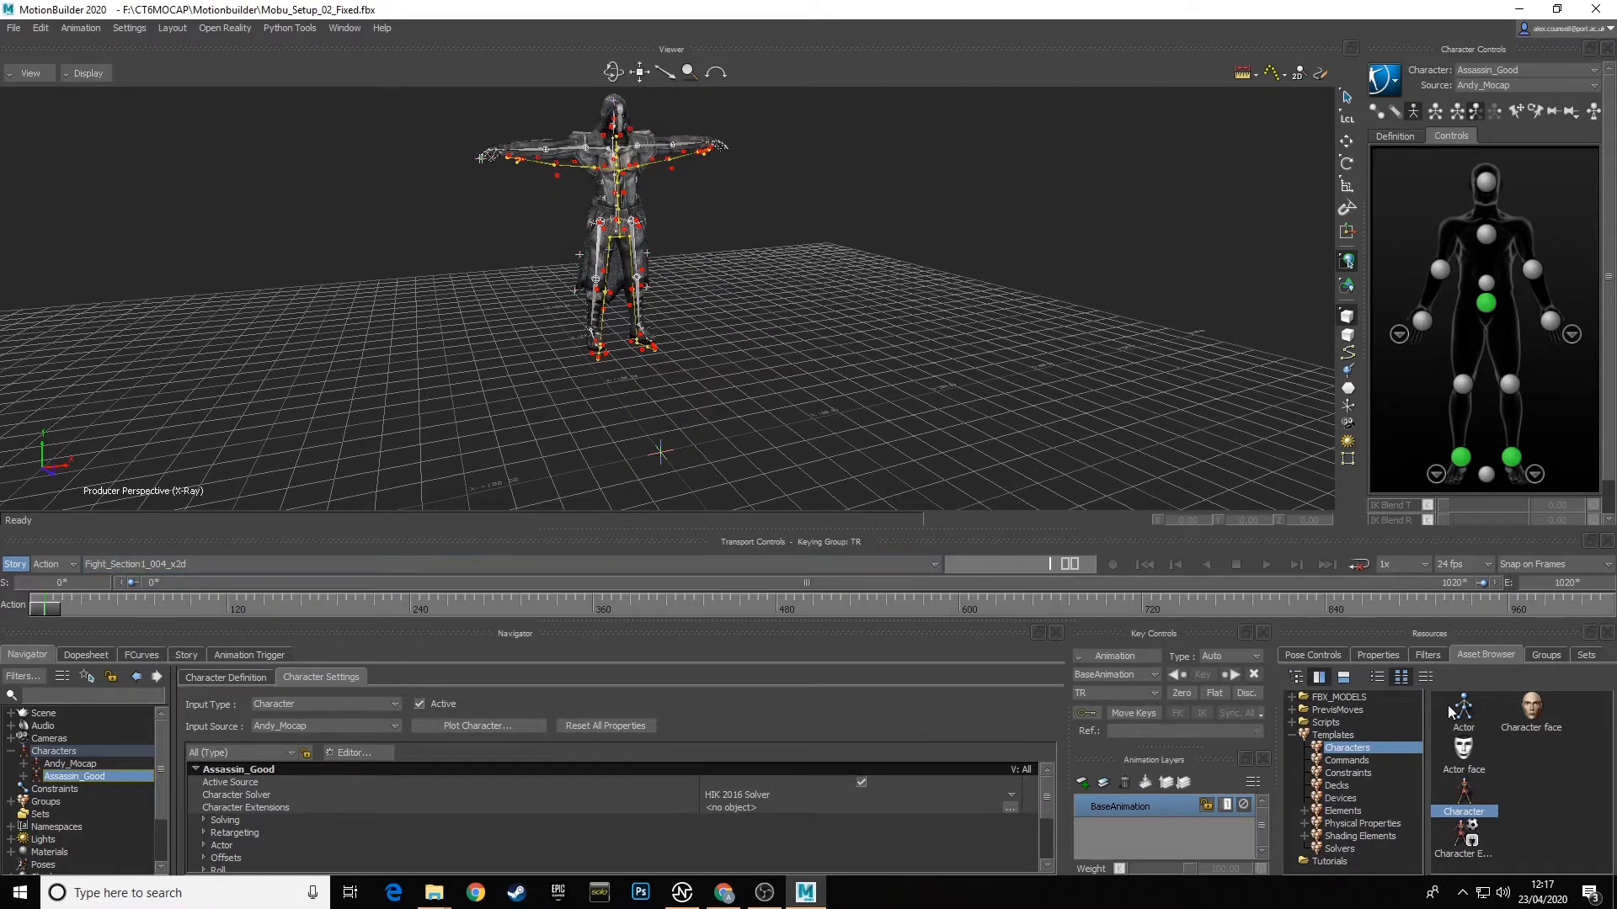
pyautogui.click(1548, 656)
pyautogui.click(1391, 714)
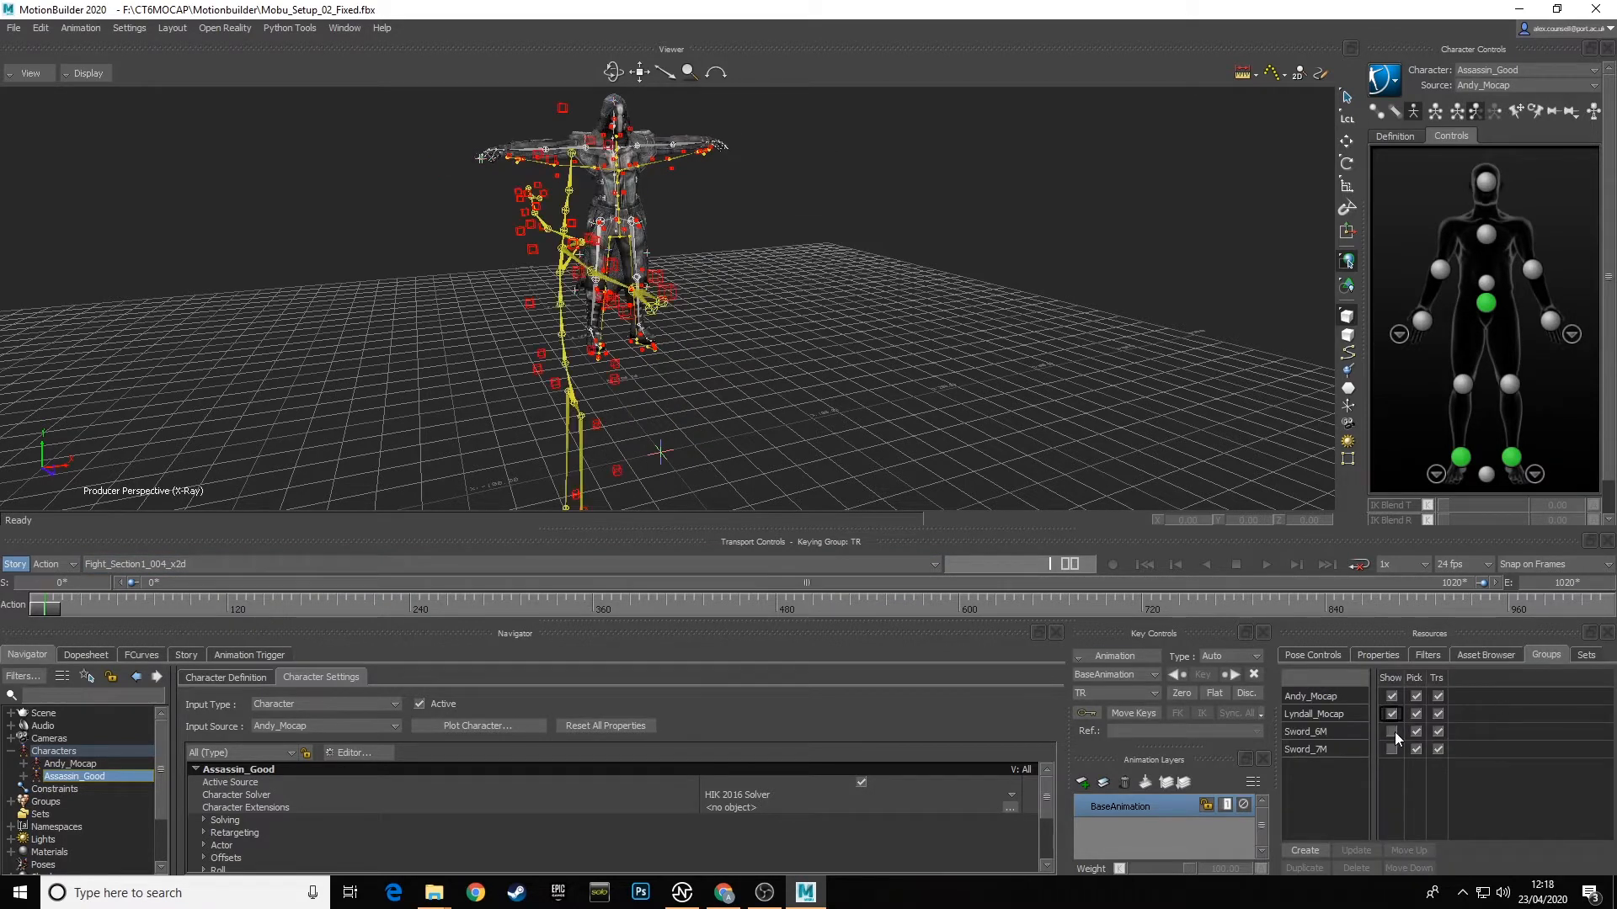
pyautogui.click(1391, 731)
pyautogui.click(1391, 749)
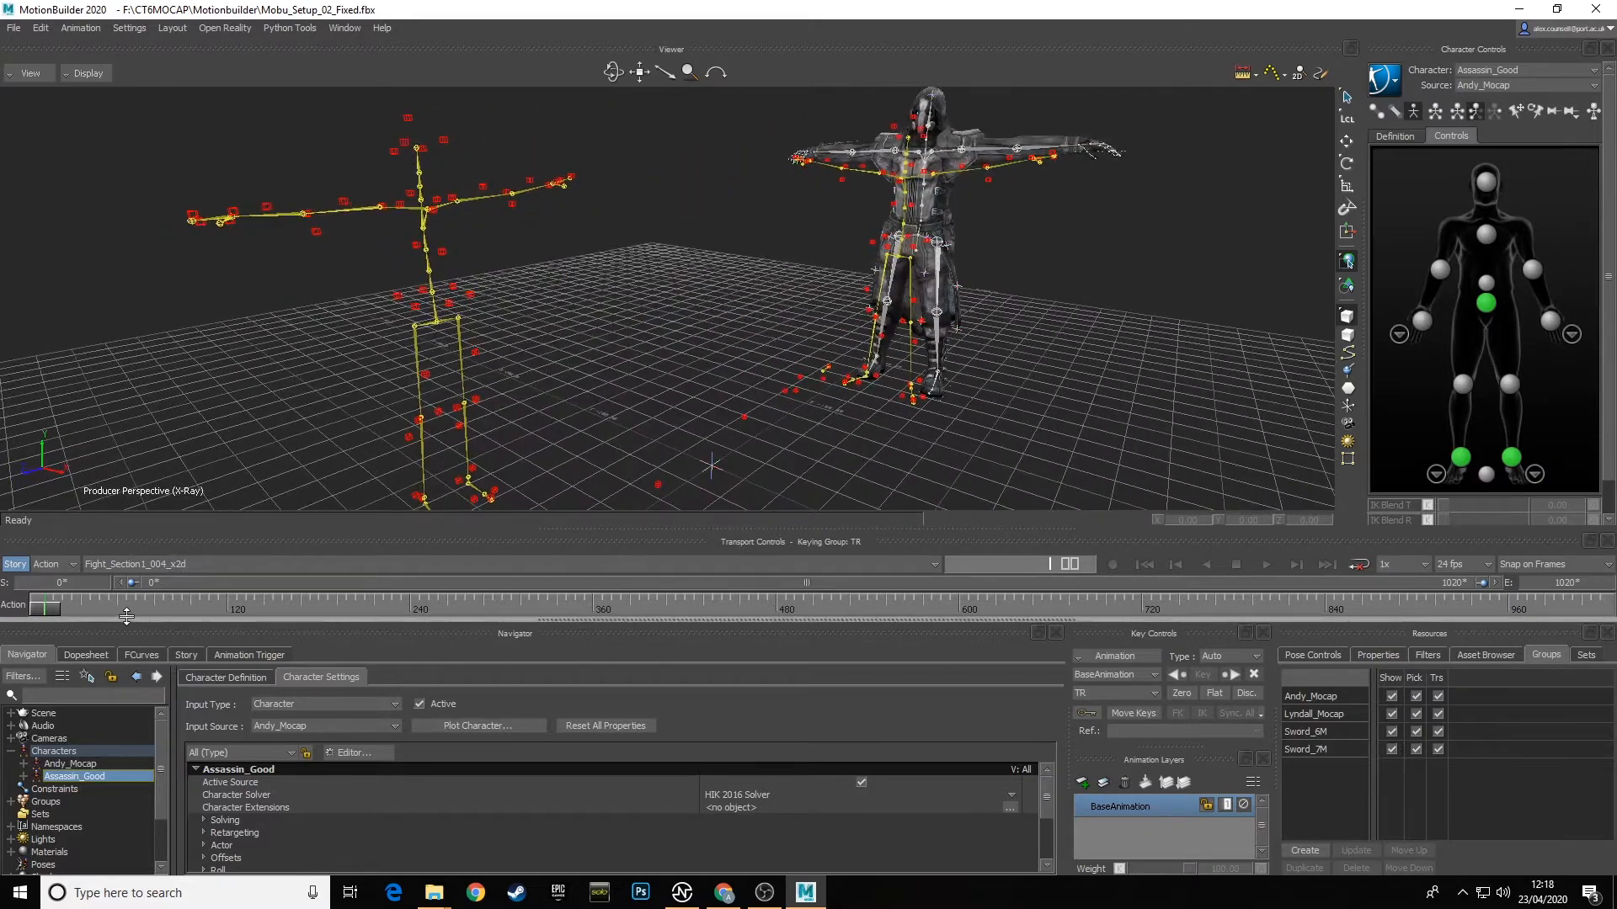
# Step: Scrub to the bent-over pose with the hand near the floor and set the right wrist's IK Blend T to 100
pyautogui.moveTo(67, 608); pyautogui.dragTo(254, 611)
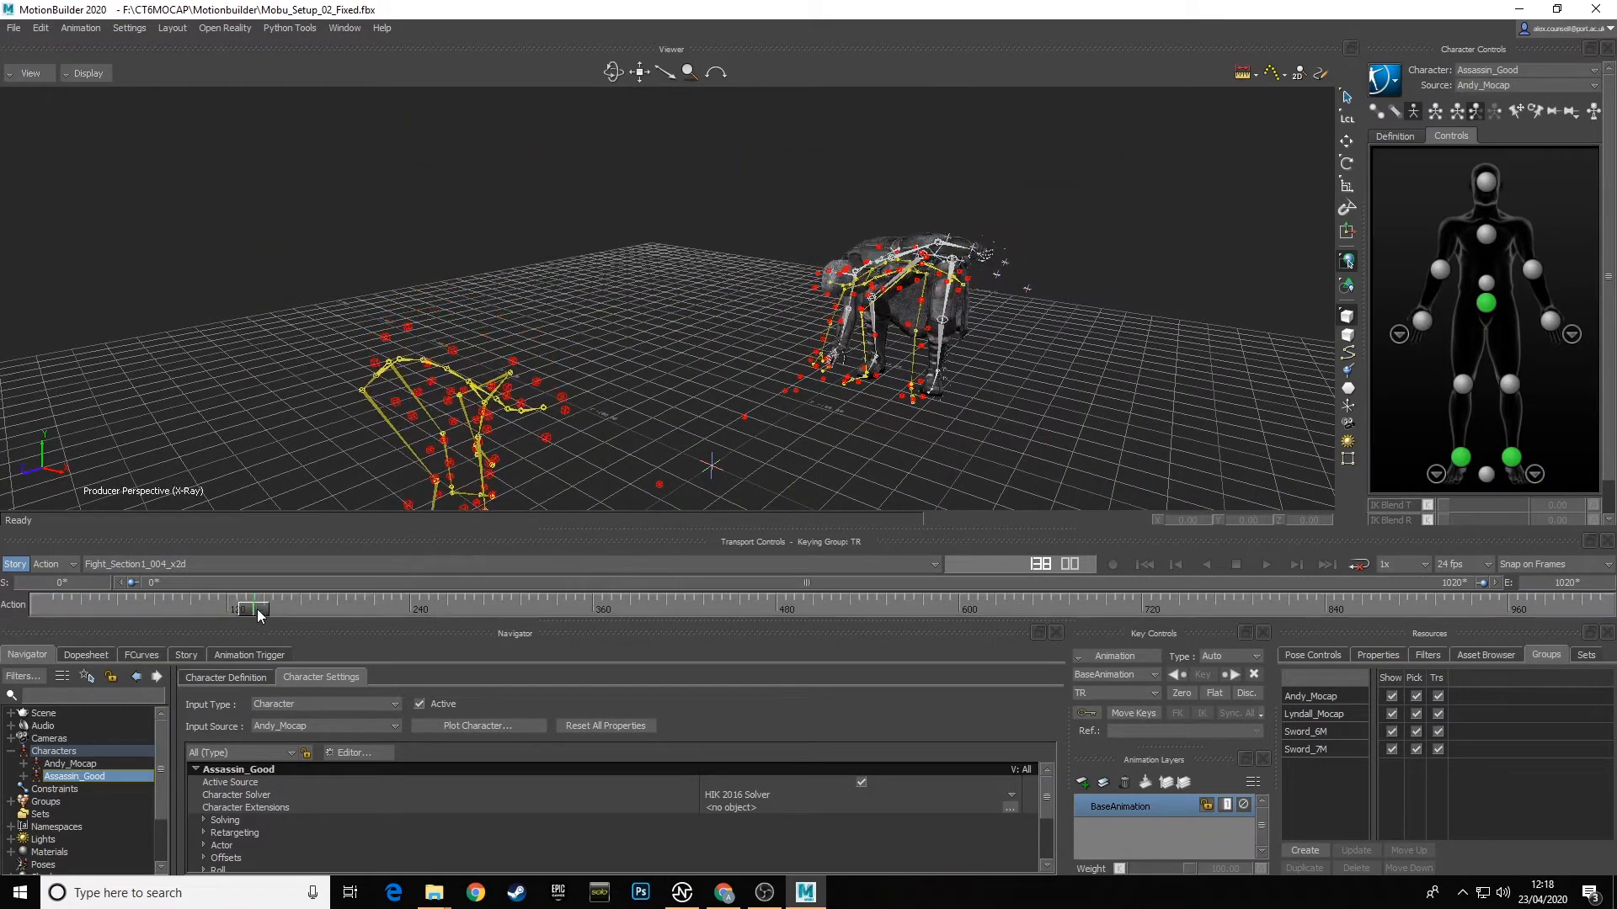
pyautogui.keyDown('ctrl'); pyautogui.keyDown('shift'); pyautogui.moveTo(650, 371); pyautogui.dragTo(674, 401); pyautogui.keyUp('shift'); pyautogui.keyUp('ctrl')
pyautogui.keyDown('ctrl'); pyautogui.moveTo(674, 401); pyautogui.dragTo(838, 213); pyautogui.keyUp('ctrl')
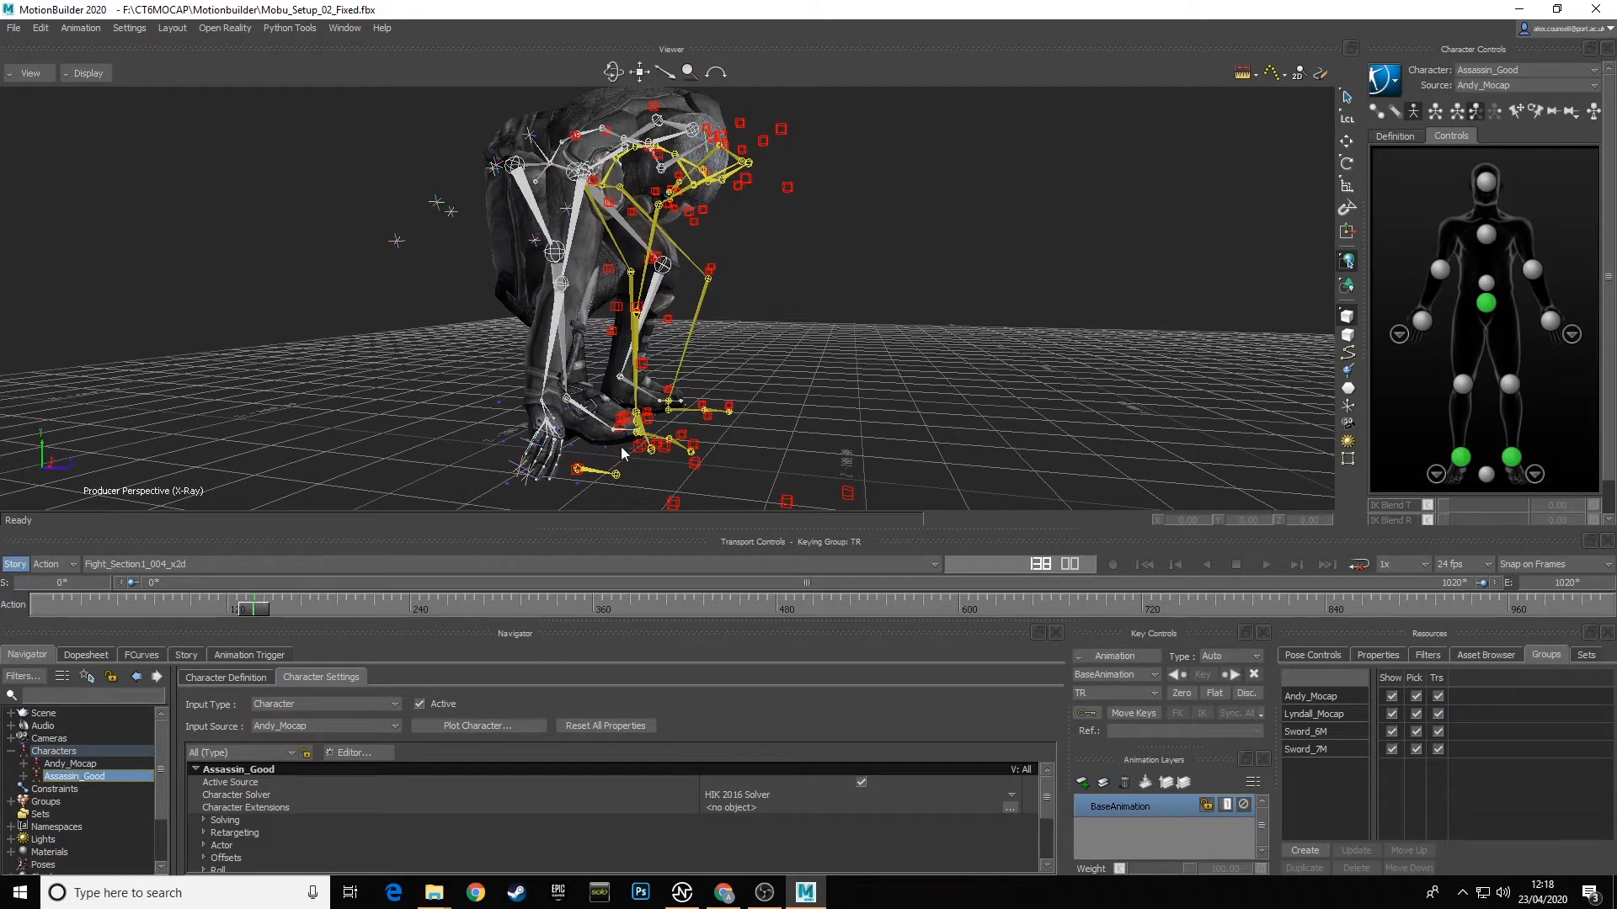
pyautogui.moveTo(253, 608)
pyautogui.mouseDown()
pyautogui.moveTo(270, 610)
pyautogui.moveTo(251, 611)
pyautogui.mouseUp()
pyautogui.keyDown('ctrl'); pyautogui.keyDown('shift'); pyautogui.moveTo(648, 456); pyautogui.dragTo(633, 452); pyautogui.keyUp('shift'); pyautogui.keyUp('ctrl')
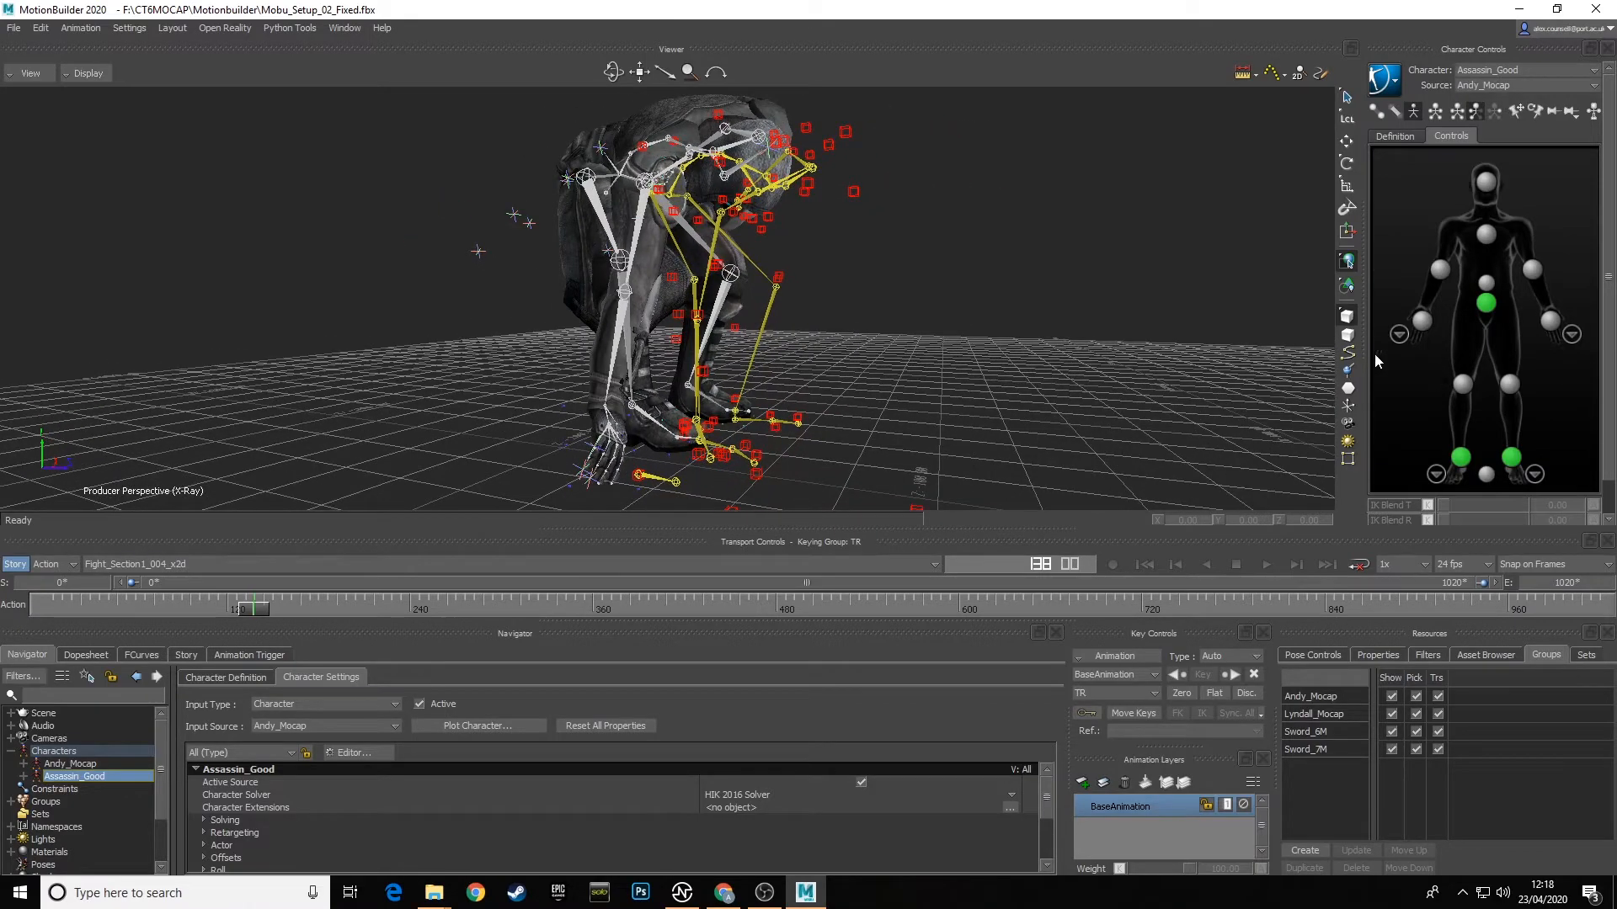
pyautogui.keyDown('ctrl'); pyautogui.keyDown('shift'); pyautogui.moveTo(987, 380); pyautogui.dragTo(832, 336); pyautogui.keyUp('shift'); pyautogui.keyUp('ctrl')
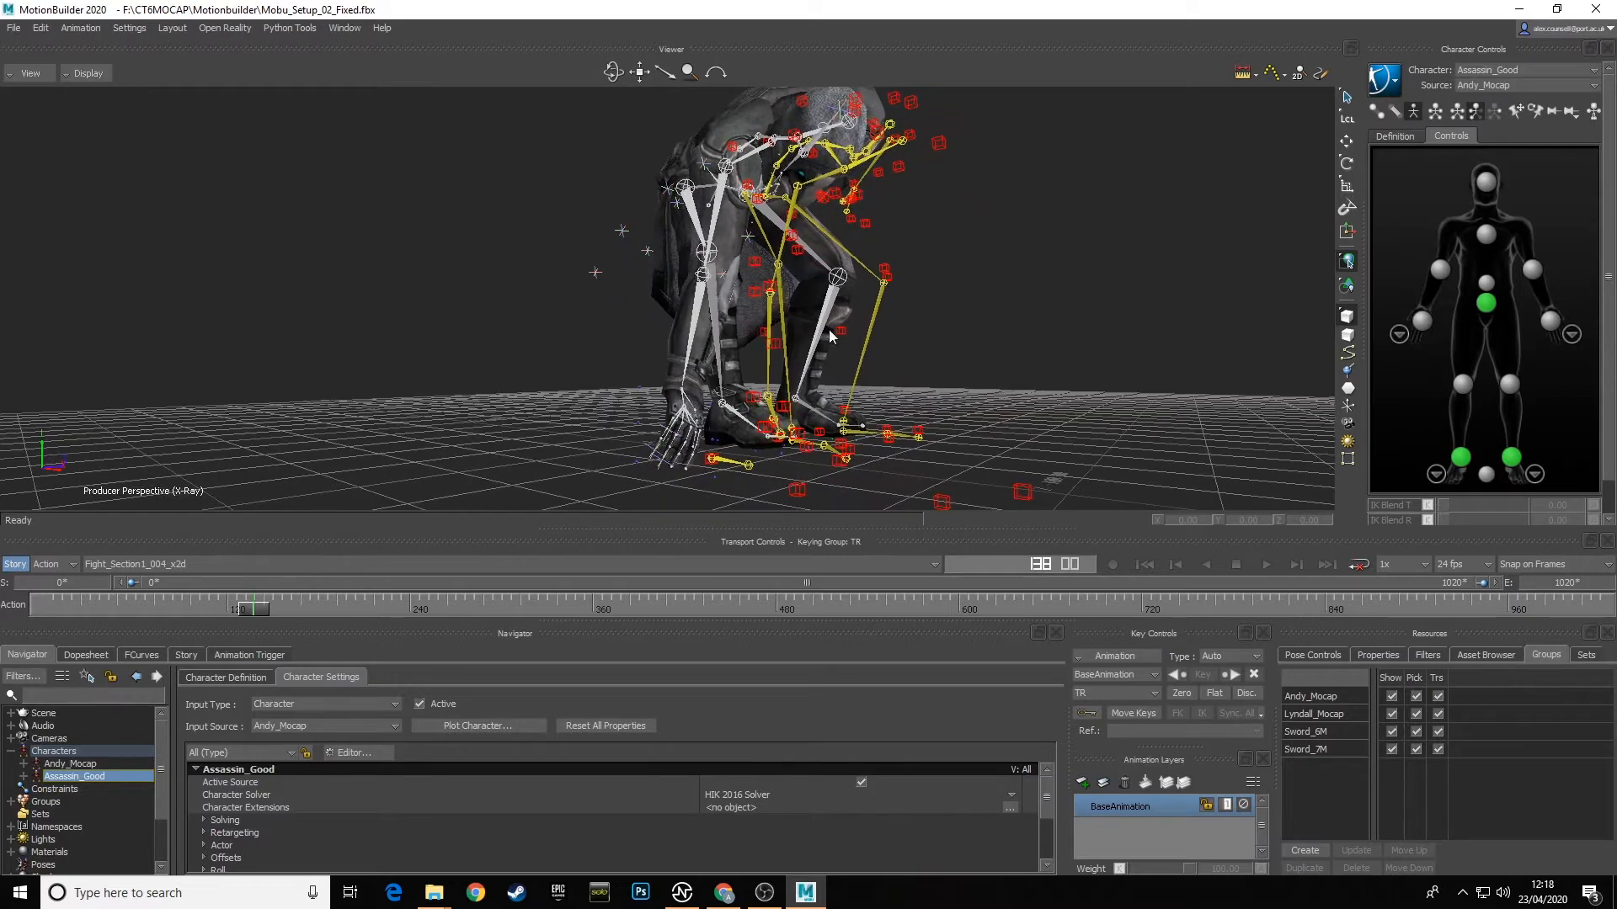
pyautogui.click(1423, 321)
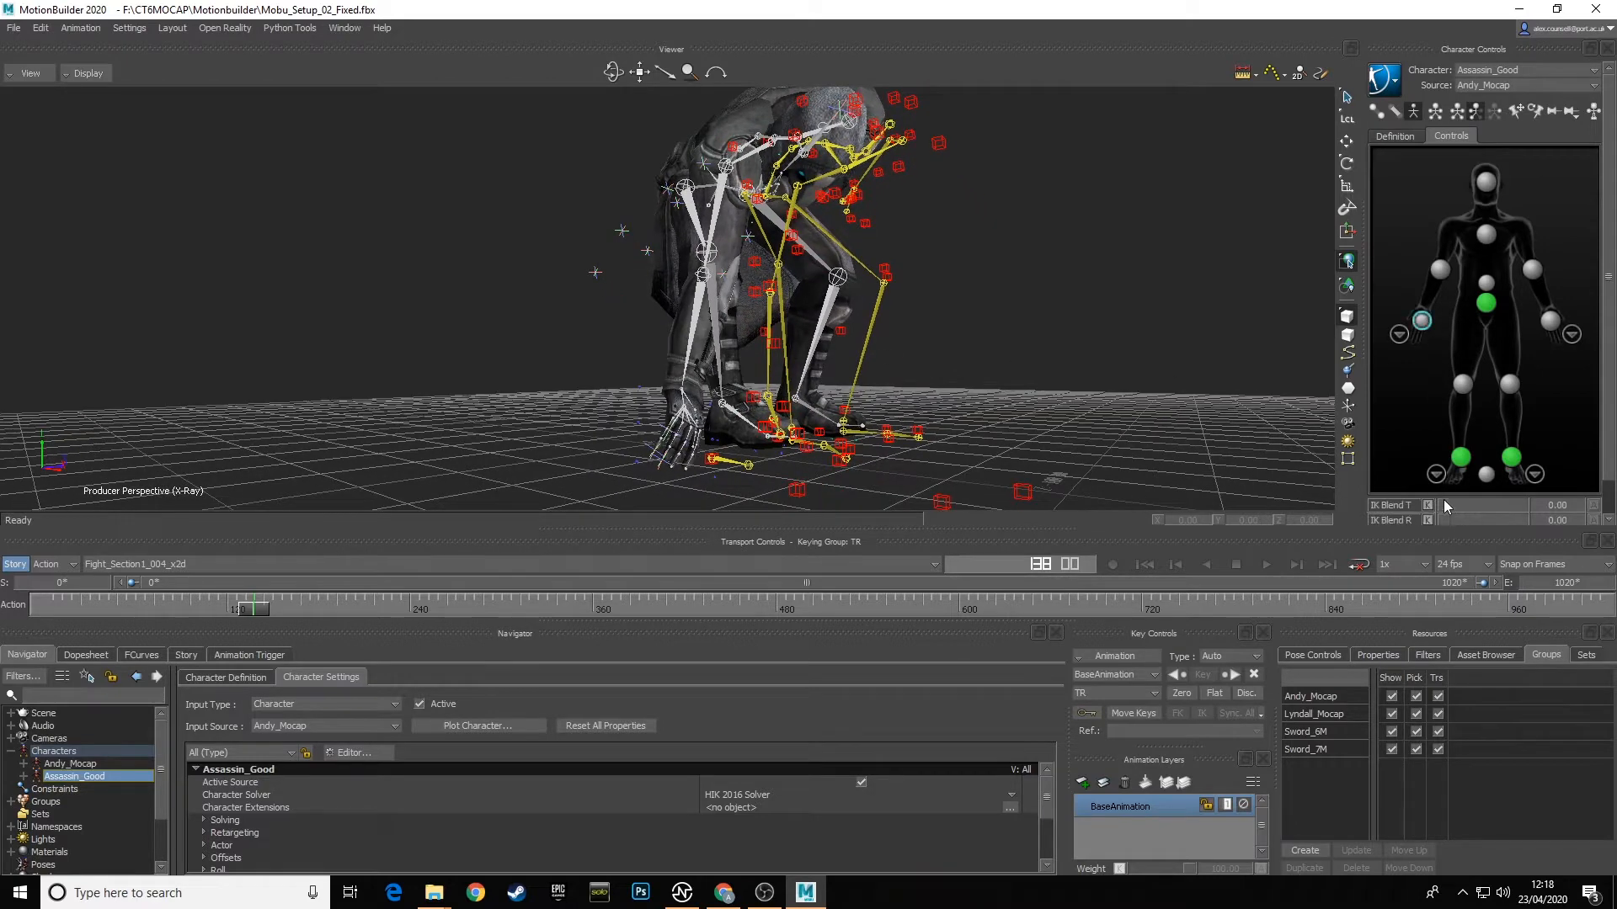
pyautogui.moveTo(1444, 504); pyautogui.dragTo(1596, 506)
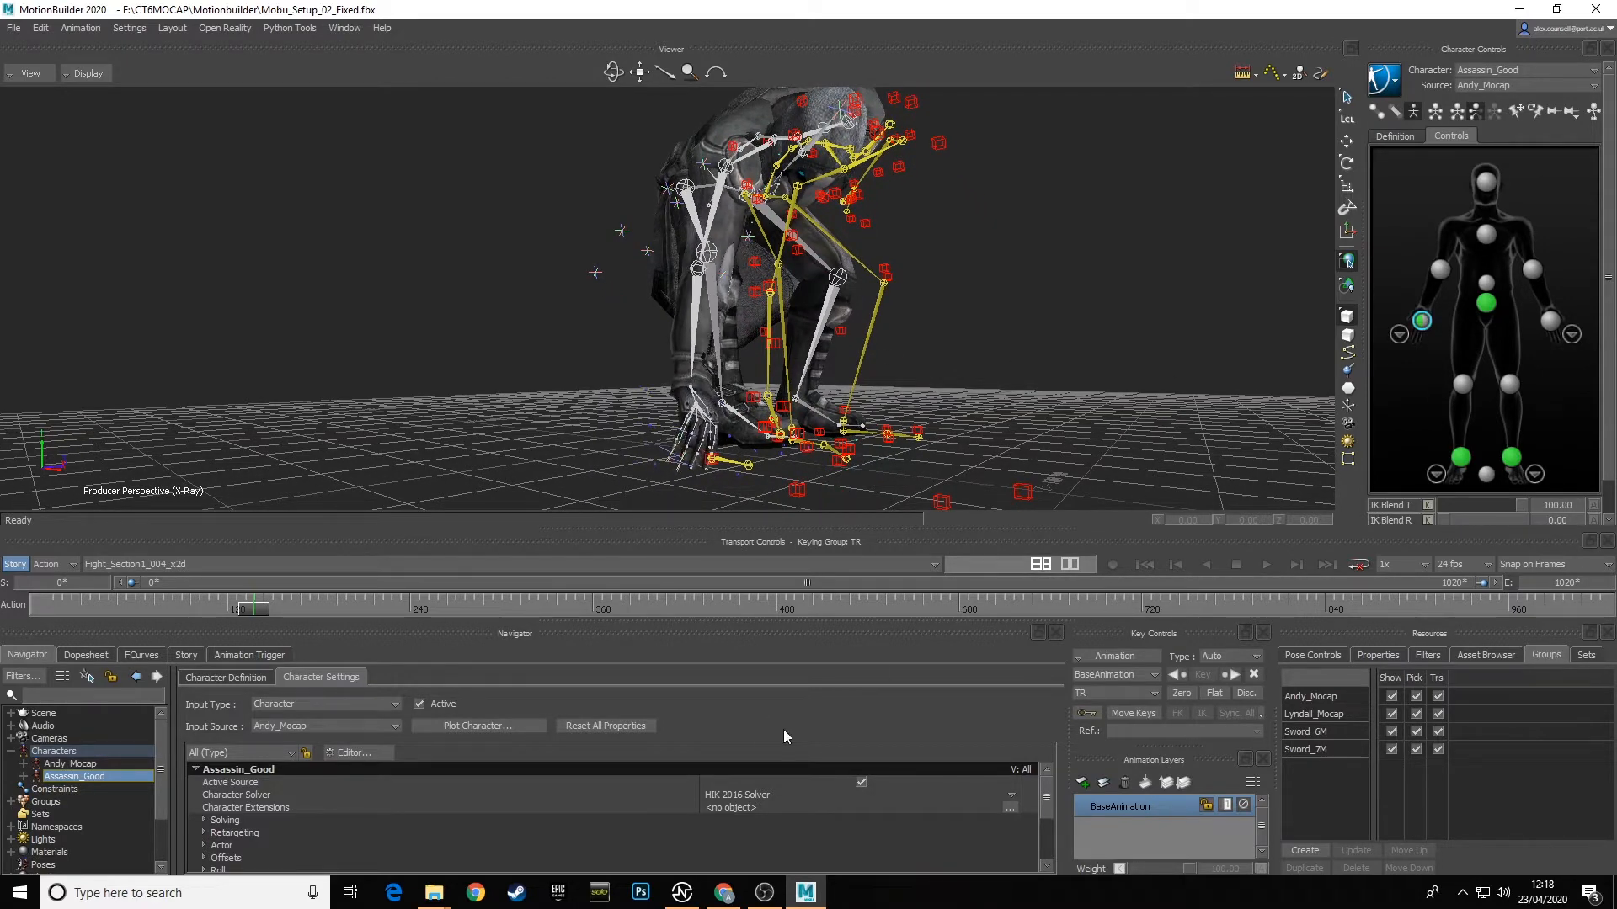
# Step: Turn on Match Source in Assassin_Good's Retargeting settings
pyautogui.click(203, 832)
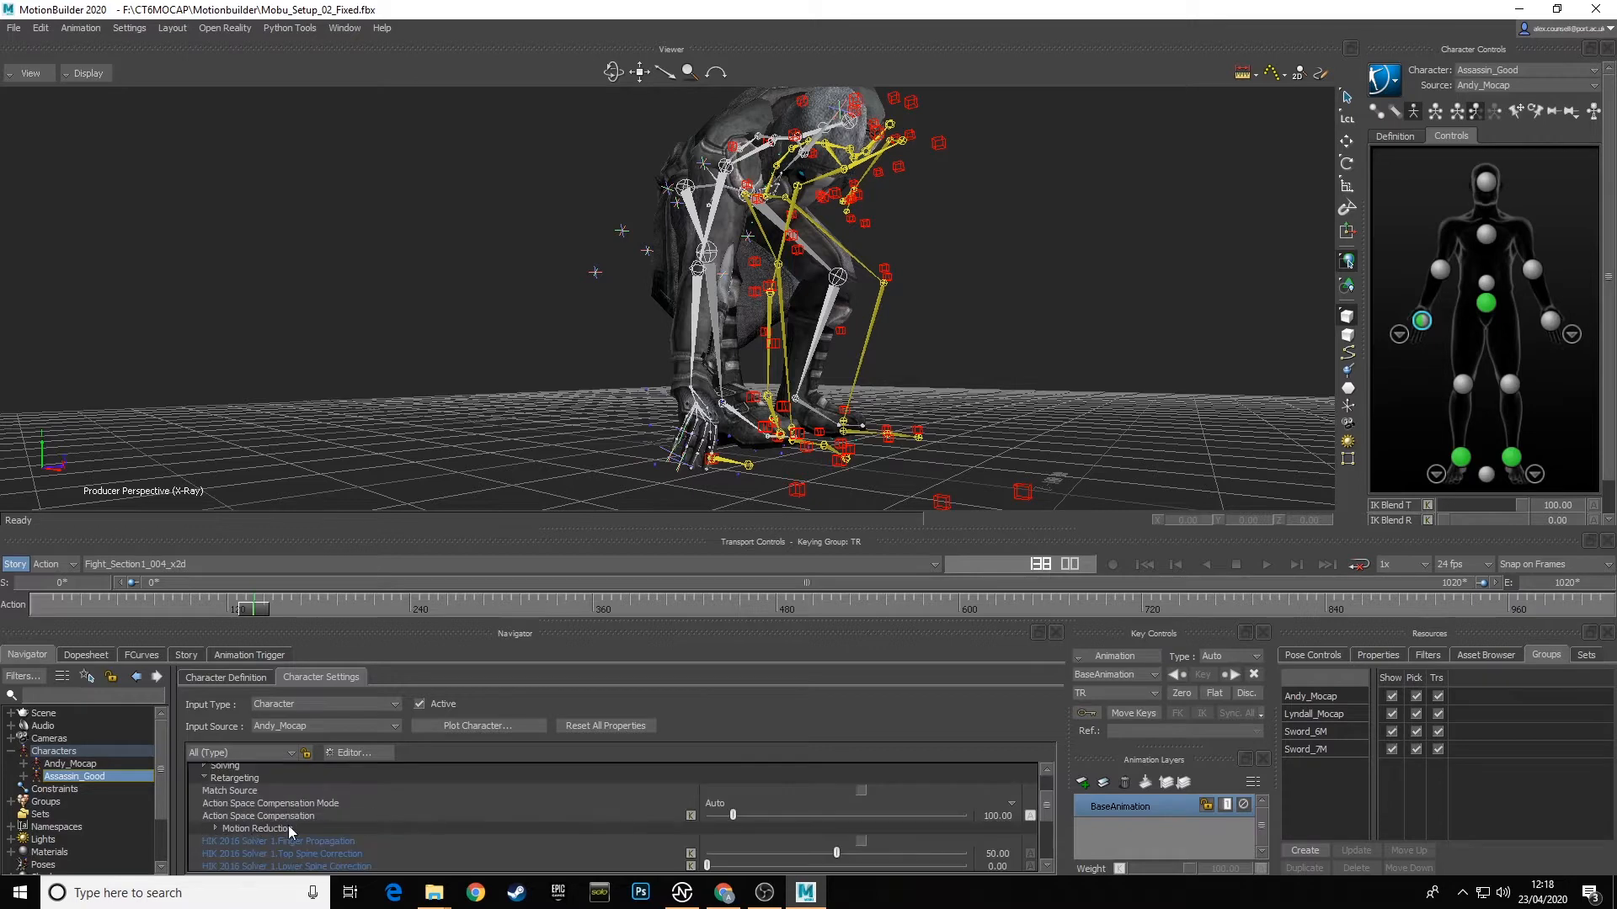
pyautogui.scroll(-3, 275, 800)
pyautogui.scroll(2, 274, 793)
pyautogui.click(861, 790)
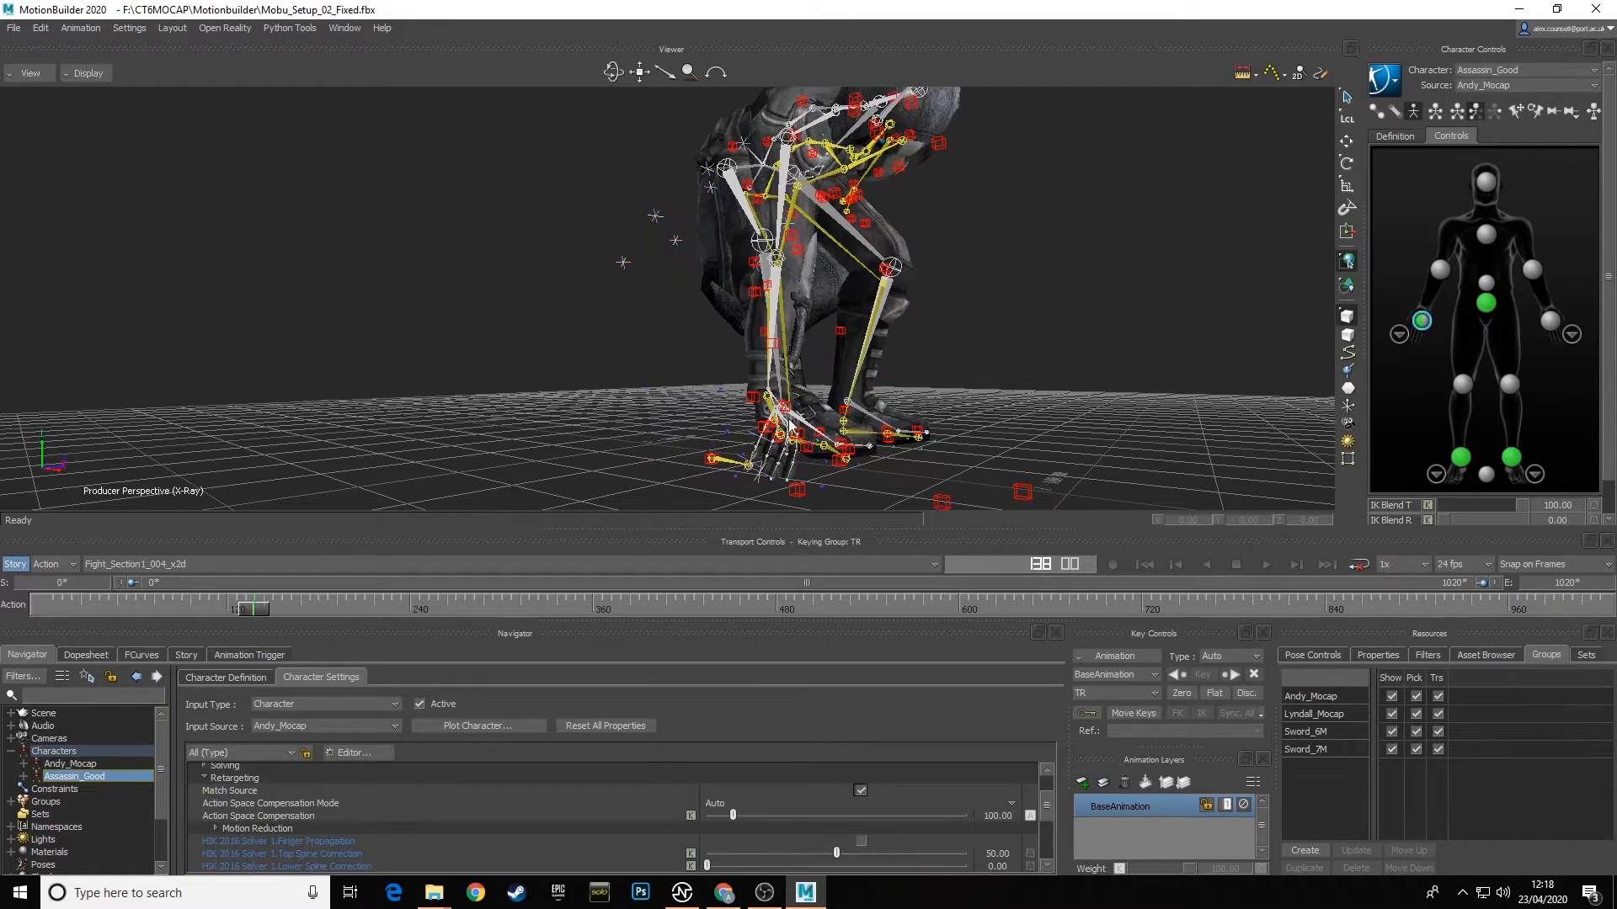
pyautogui.keyDown('ctrl'); pyautogui.keyDown('shift'); pyautogui.moveTo(911, 468); pyautogui.dragTo(885, 428); pyautogui.keyUp('shift'); pyautogui.keyUp('ctrl')
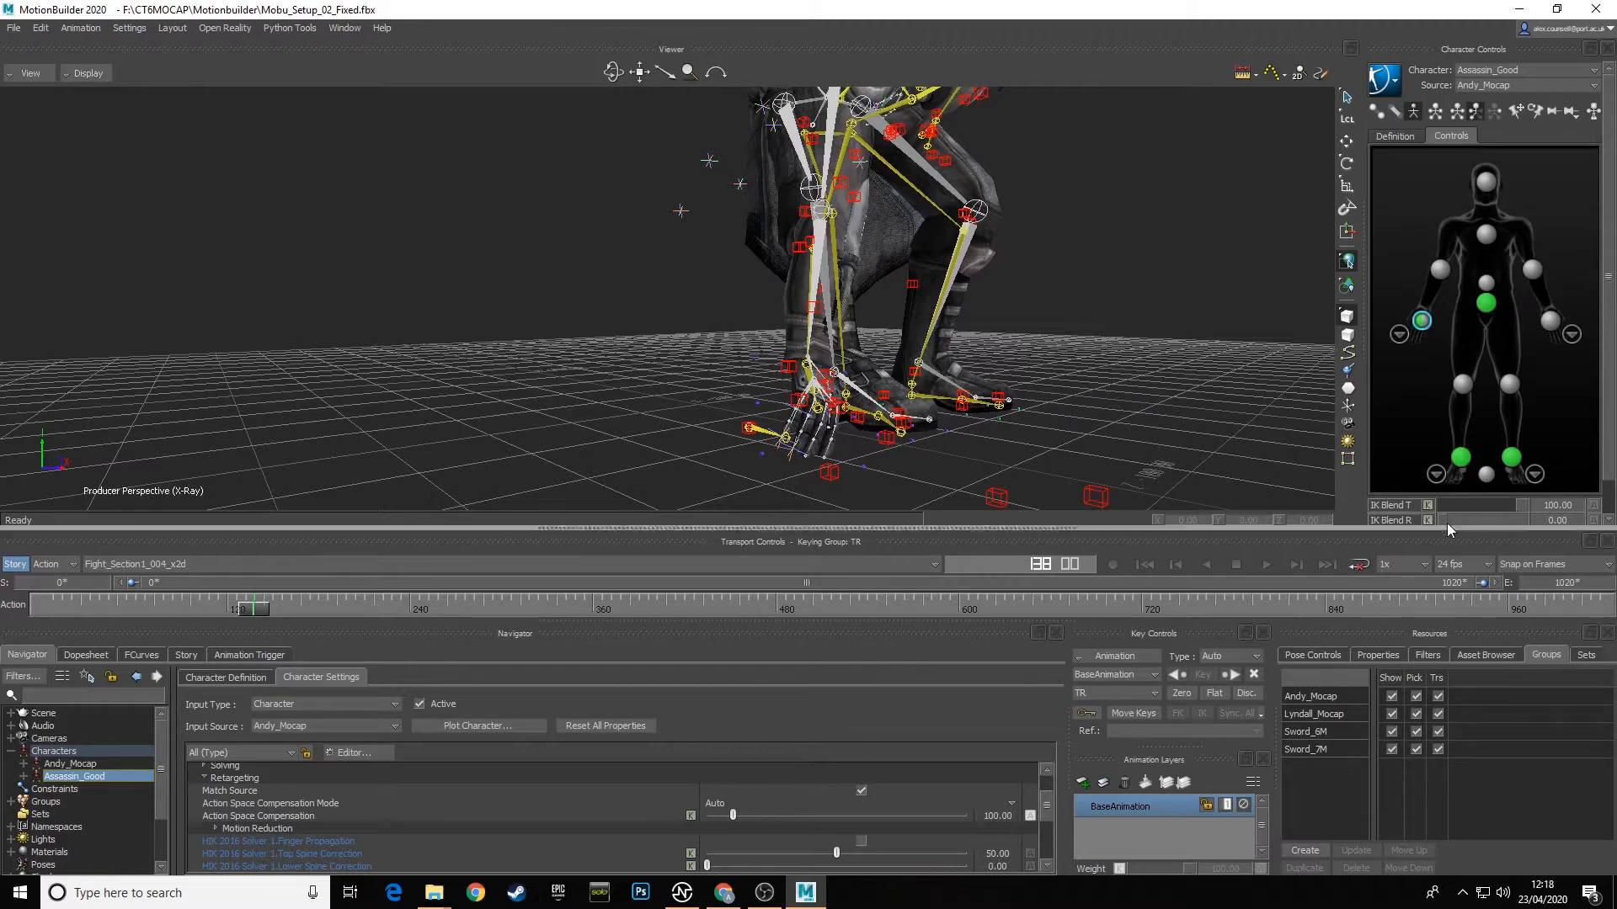
# Step: Set the right wrist's IK Blend R to 100
pyautogui.moveTo(1447, 520); pyautogui.dragTo(1541, 522)
pyautogui.keyDown('ctrl'); pyautogui.keyDown('shift'); pyautogui.moveTo(1014, 343); pyautogui.dragTo(777, 316); pyautogui.keyUp('shift'); pyautogui.keyUp('ctrl')
pyautogui.scroll(5, 822, 361)
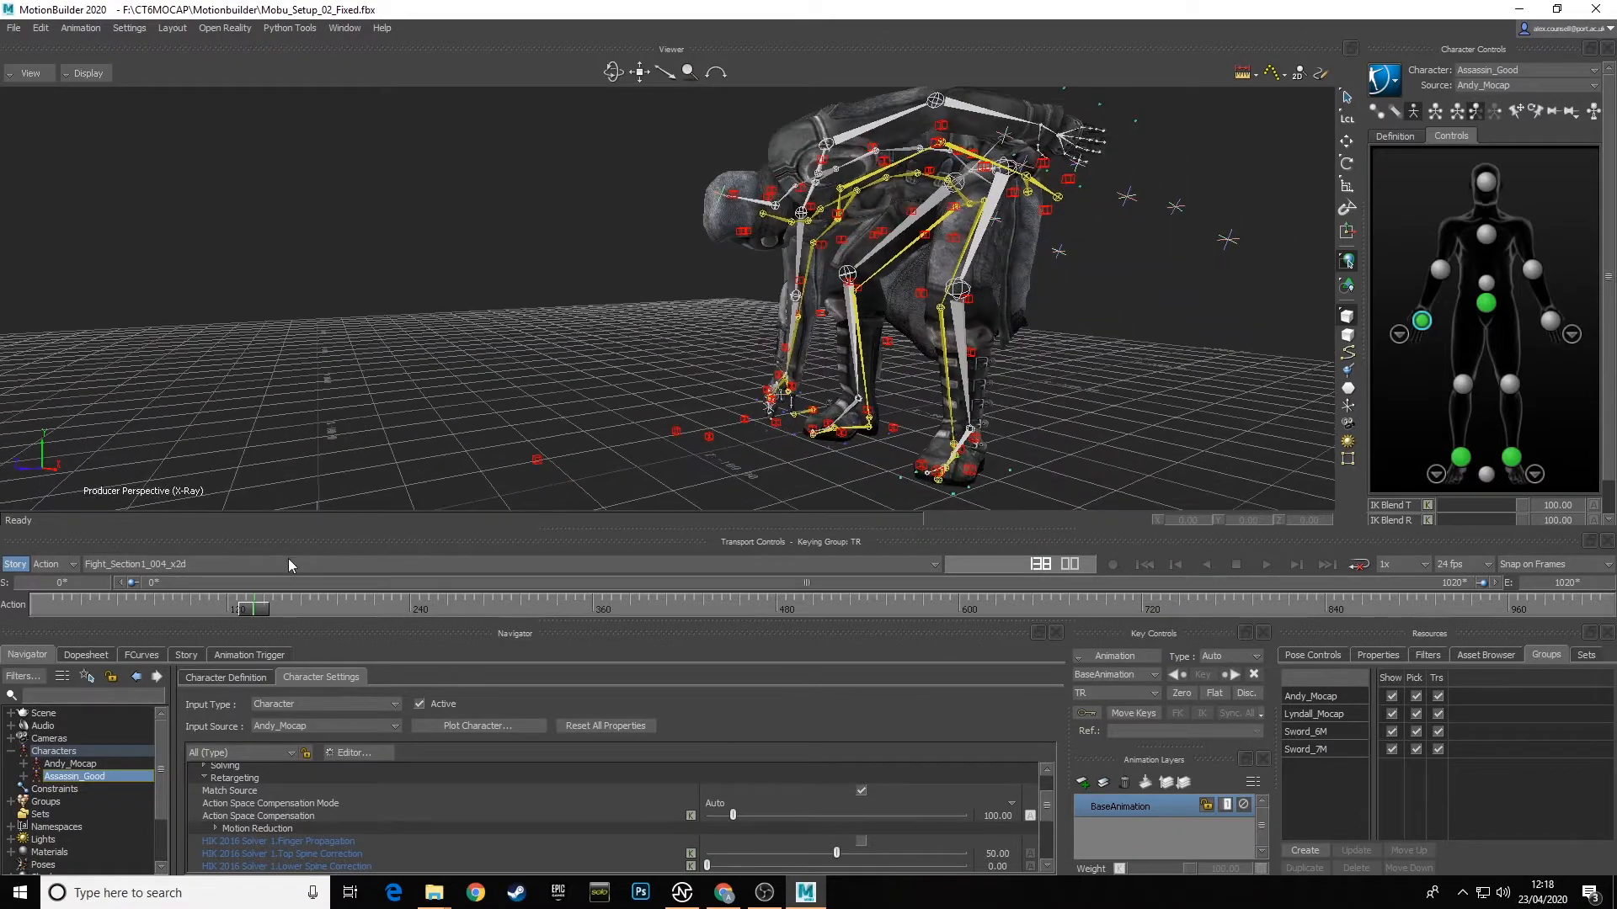
# Step: Display models only and scrub the fight take to frame 279 to examine the assassin's motion
pyautogui.moveTo(261, 611); pyautogui.dragTo(333, 612)
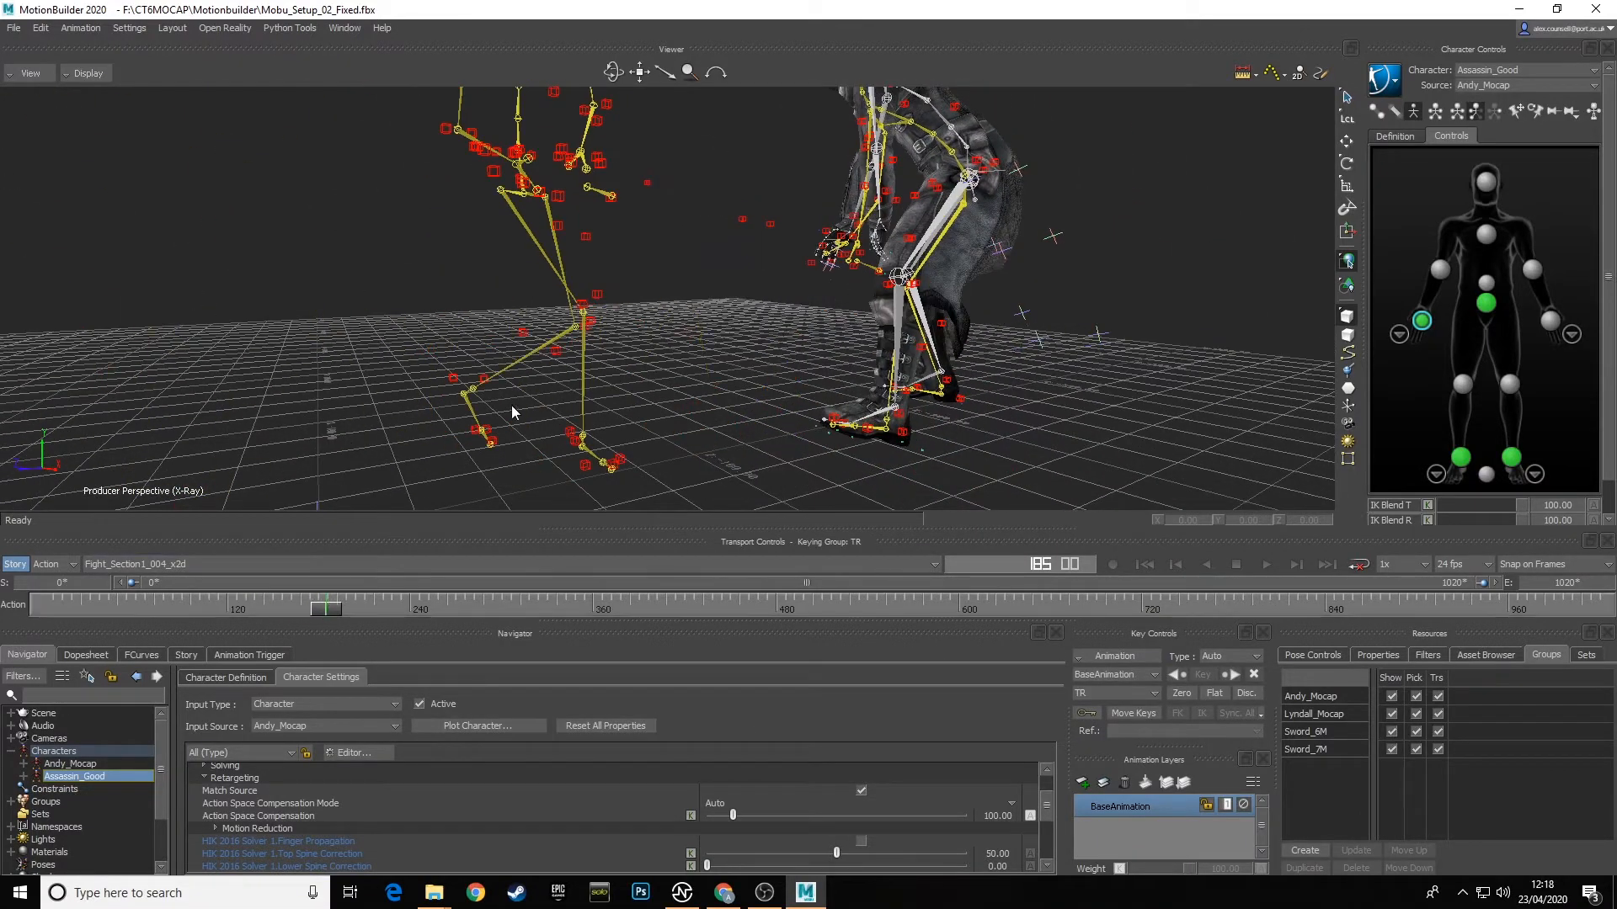
pyautogui.keyDown('ctrl'); pyautogui.keyDown('shift'); pyautogui.moveTo(512, 406); pyautogui.dragTo(736, 398); pyautogui.keyUp('shift'); pyautogui.keyUp('ctrl')
pyautogui.click(85, 74)
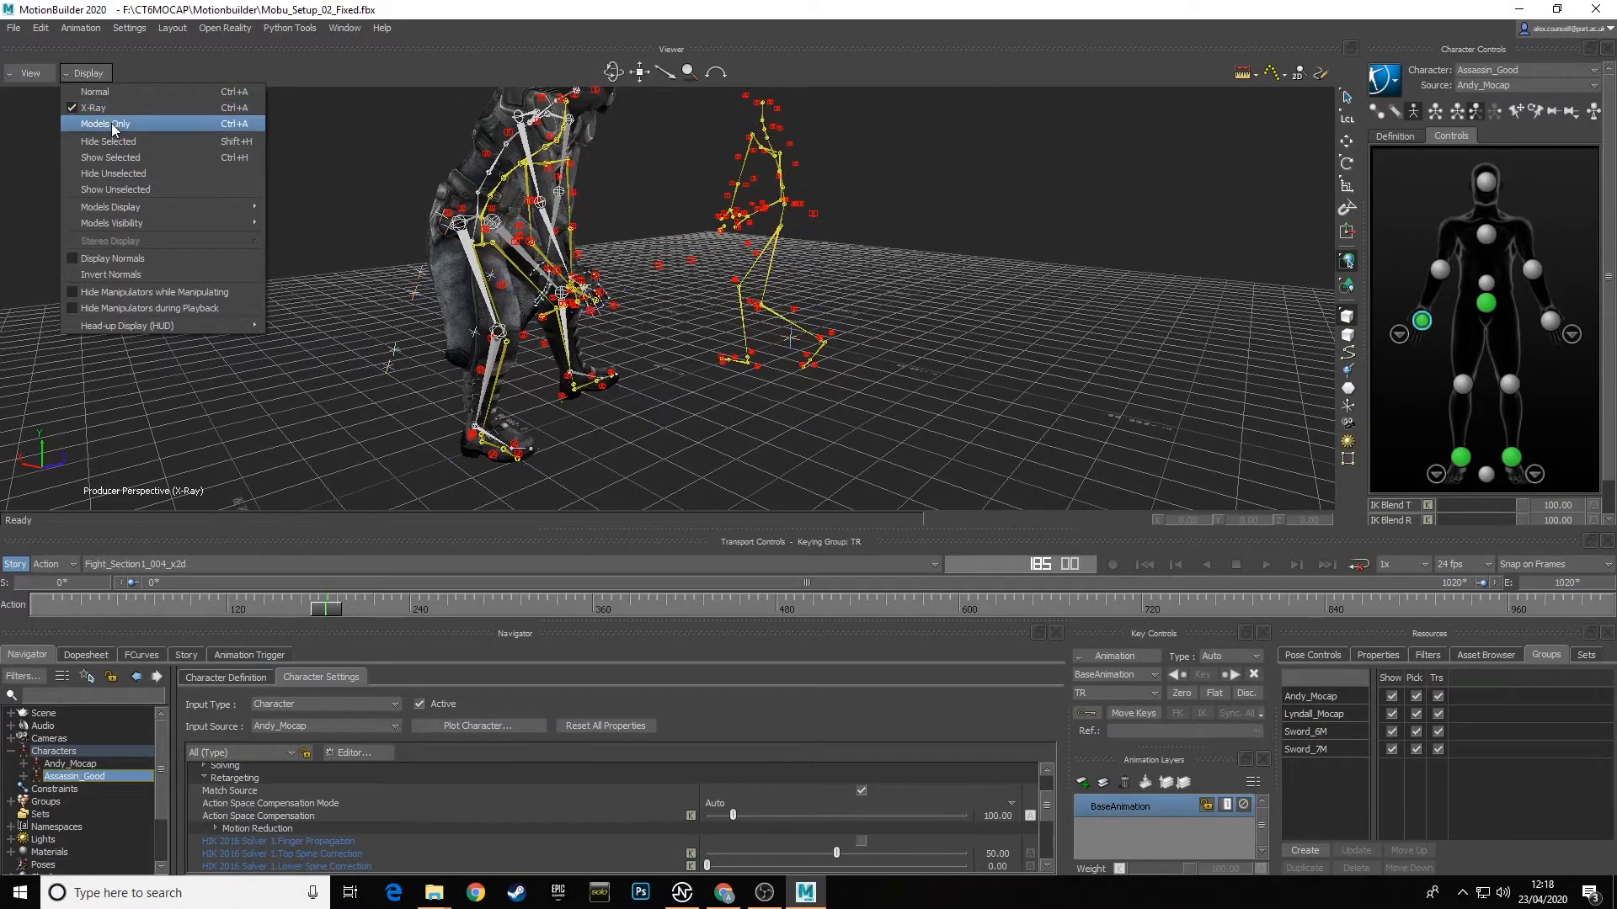
pyautogui.click(114, 128)
pyautogui.keyDown('ctrl'); pyautogui.keyDown('shift'); pyautogui.moveTo(604, 310); pyautogui.dragTo(488, 423); pyautogui.keyUp('shift'); pyautogui.keyUp('ctrl')
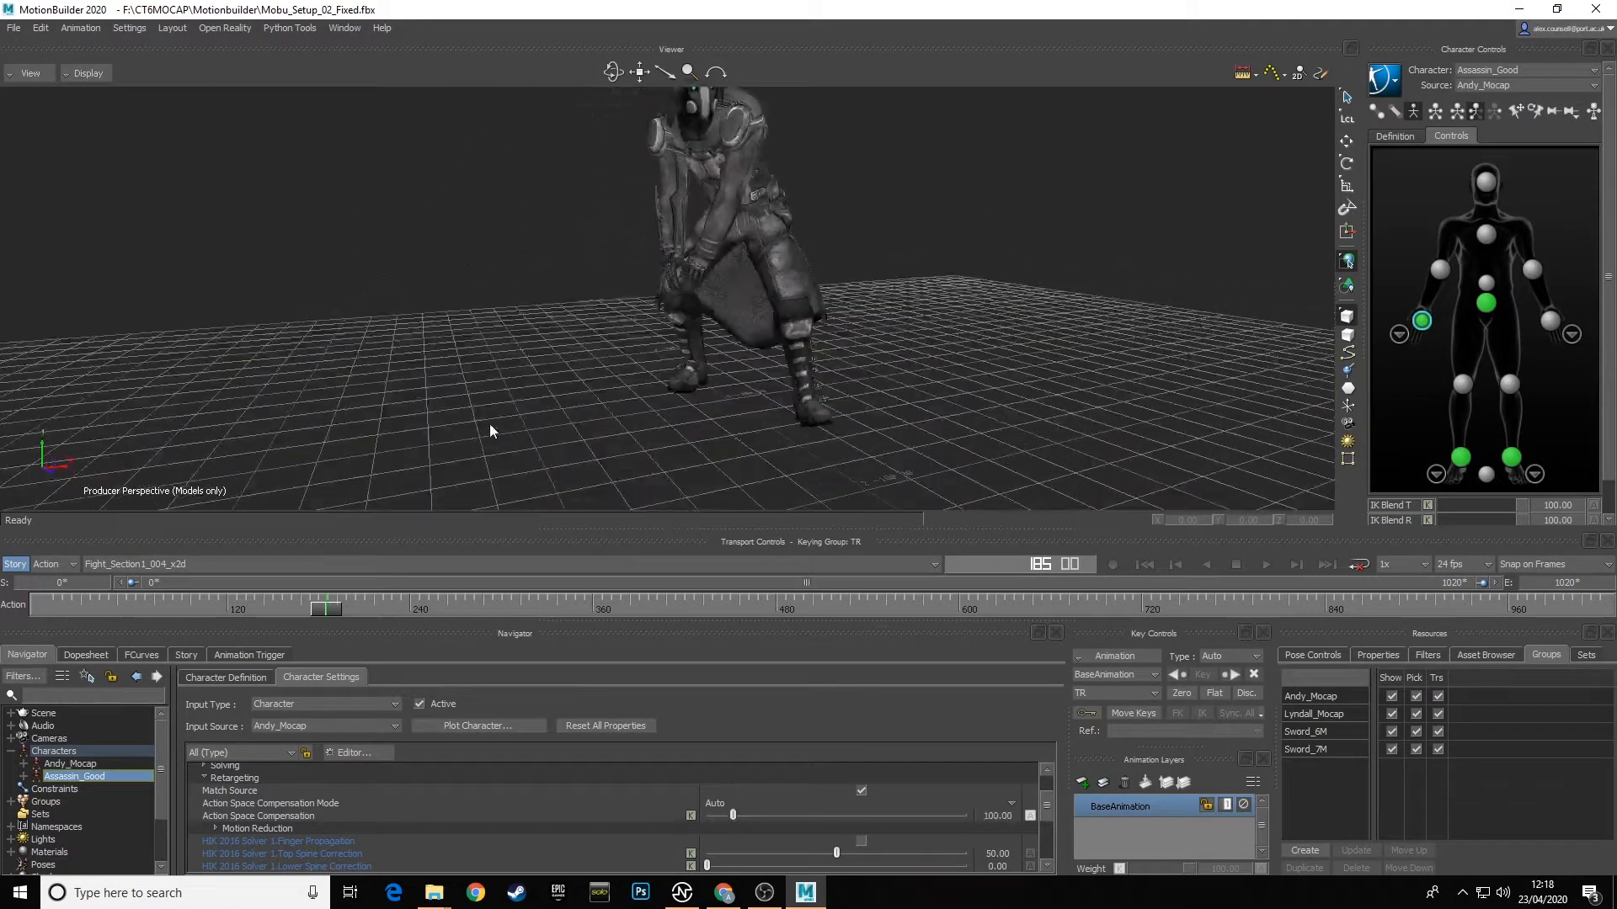
pyautogui.click(352, 610)
pyautogui.moveTo(352, 610); pyautogui.dragTo(469, 617)
pyautogui.keyDown('ctrl'); pyautogui.keyDown('shift'); pyautogui.moveTo(719, 372); pyautogui.dragTo(801, 350); pyautogui.keyUp('shift'); pyautogui.keyUp('ctrl')
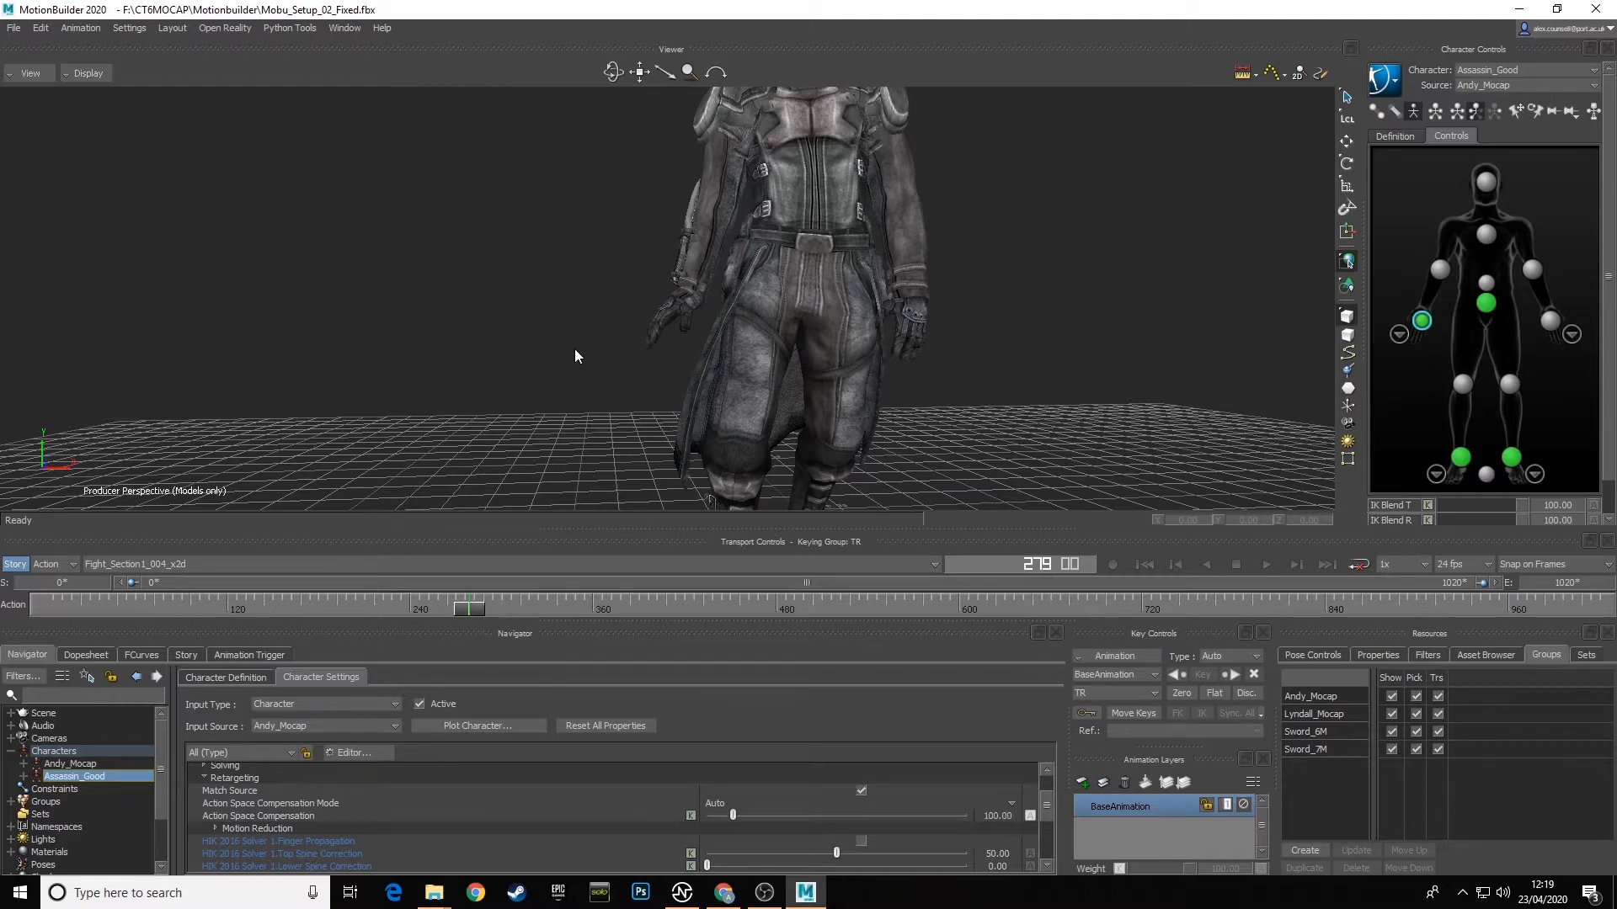
# Step: Return to the start of the take, try an Action Space Compensation of 0 and undo it
pyautogui.moveTo(469, 612); pyautogui.dragTo(7, 593)
pyautogui.keyDown('ctrl'); pyautogui.keyDown('shift'); pyautogui.moveTo(607, 384); pyautogui.dragTo(639, 362); pyautogui.keyUp('shift'); pyautogui.keyUp('ctrl')
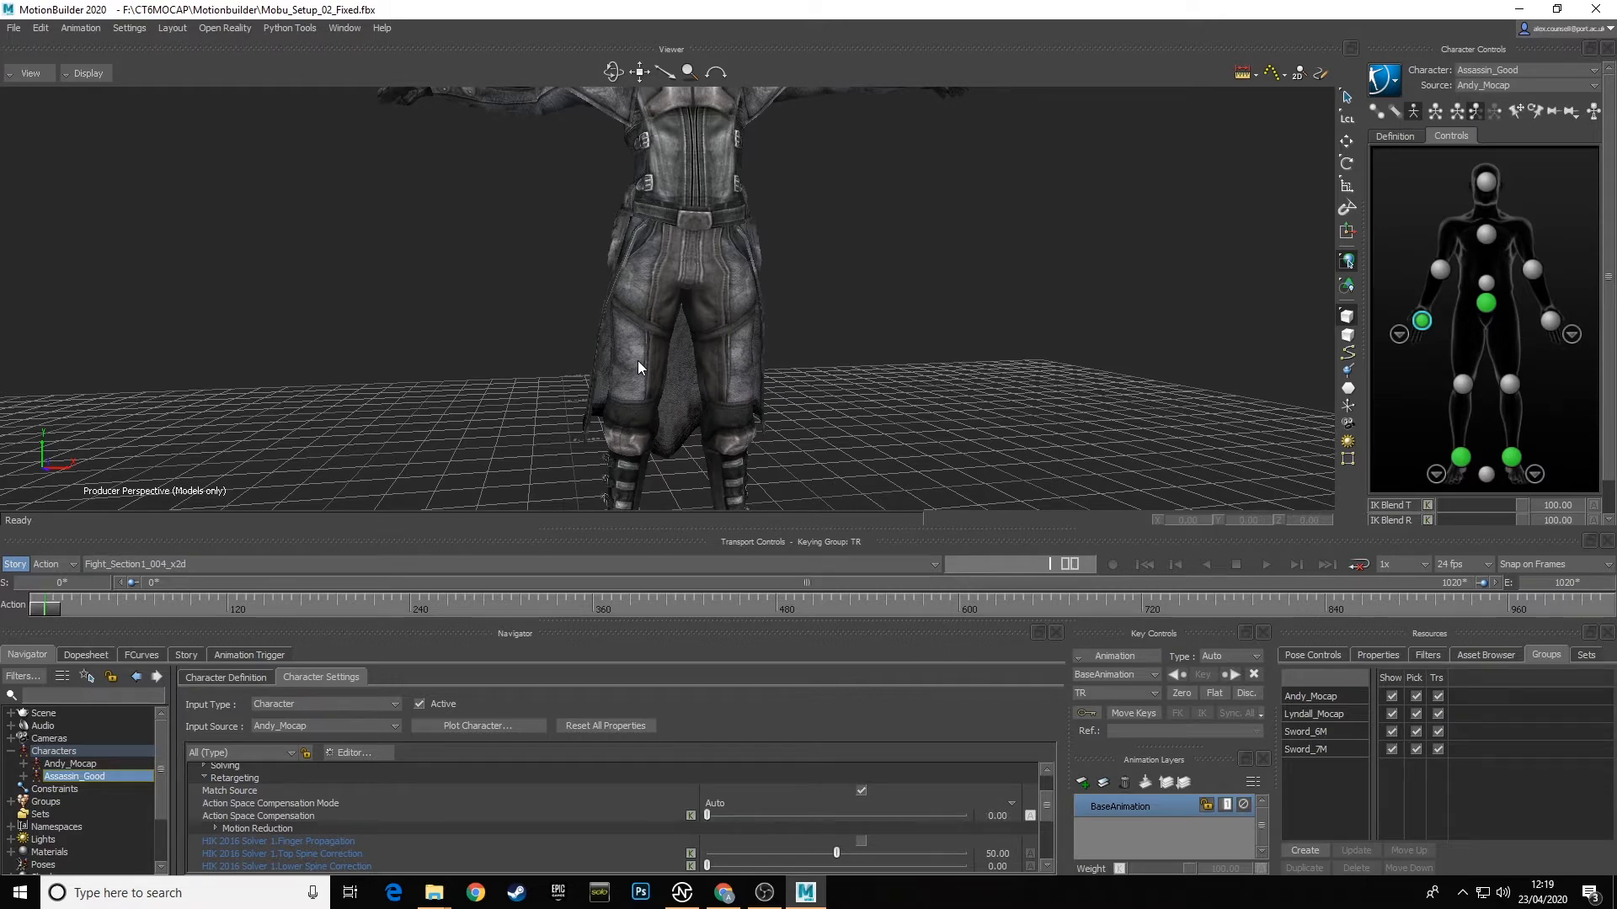
pyautogui.keyDown('shift'); pyautogui.moveTo(814, 258); pyautogui.dragTo(805, 360); pyautogui.keyUp('shift')
pyautogui.hotkey('ctrl', 'z')
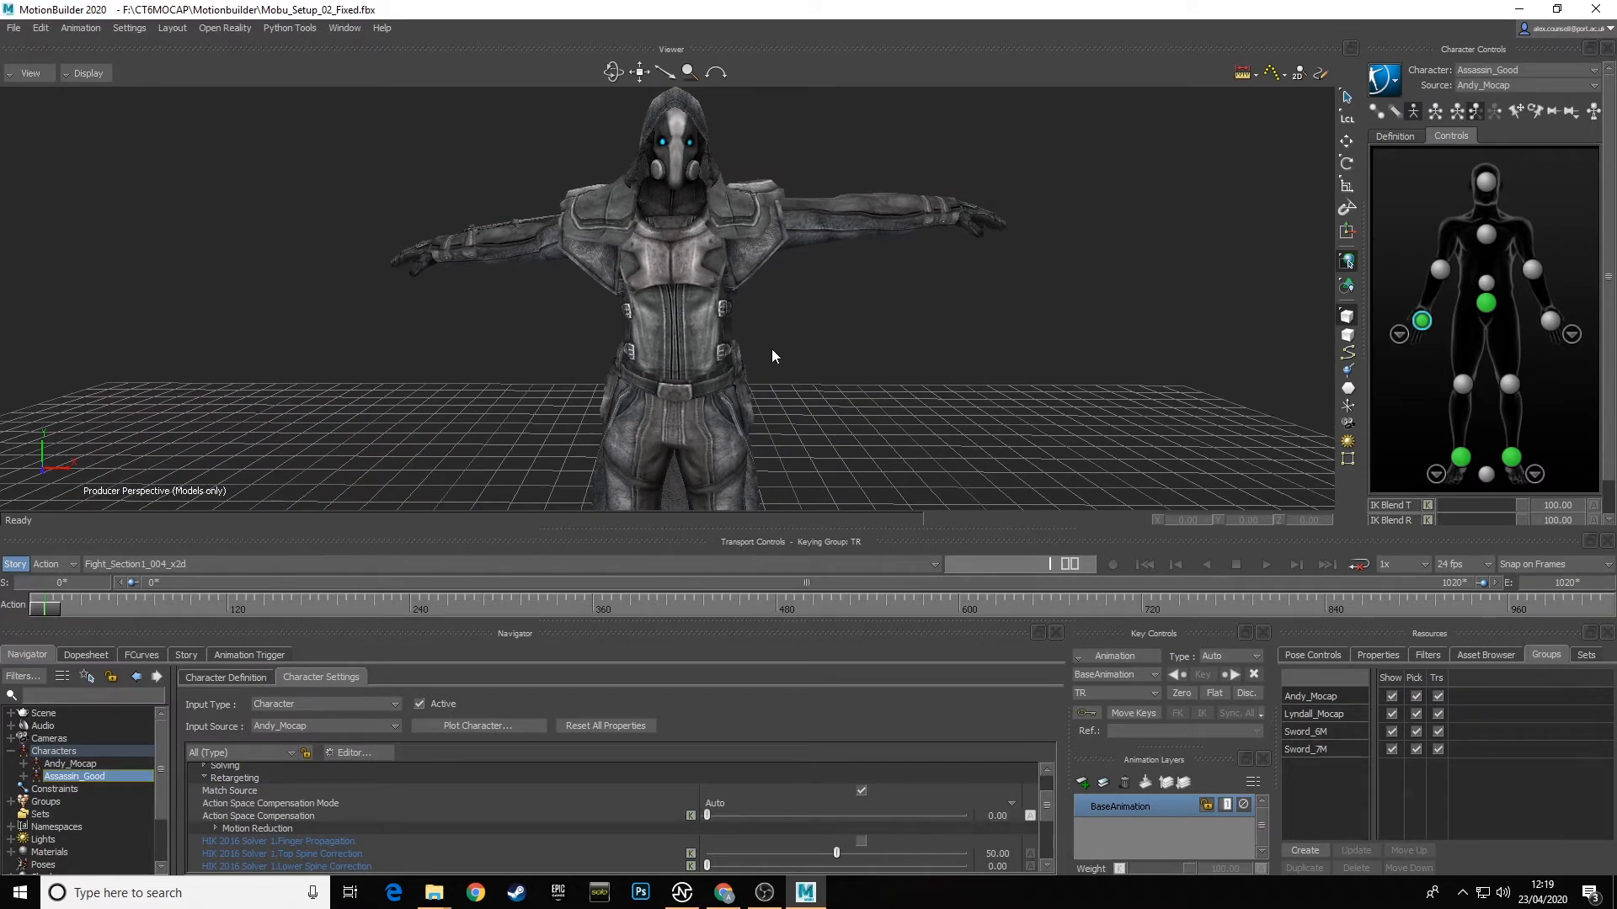
# Step: Switch the viewer back to X-Ray display and inspect the assassin against the mocap skeleton
pyautogui.click(97, 75)
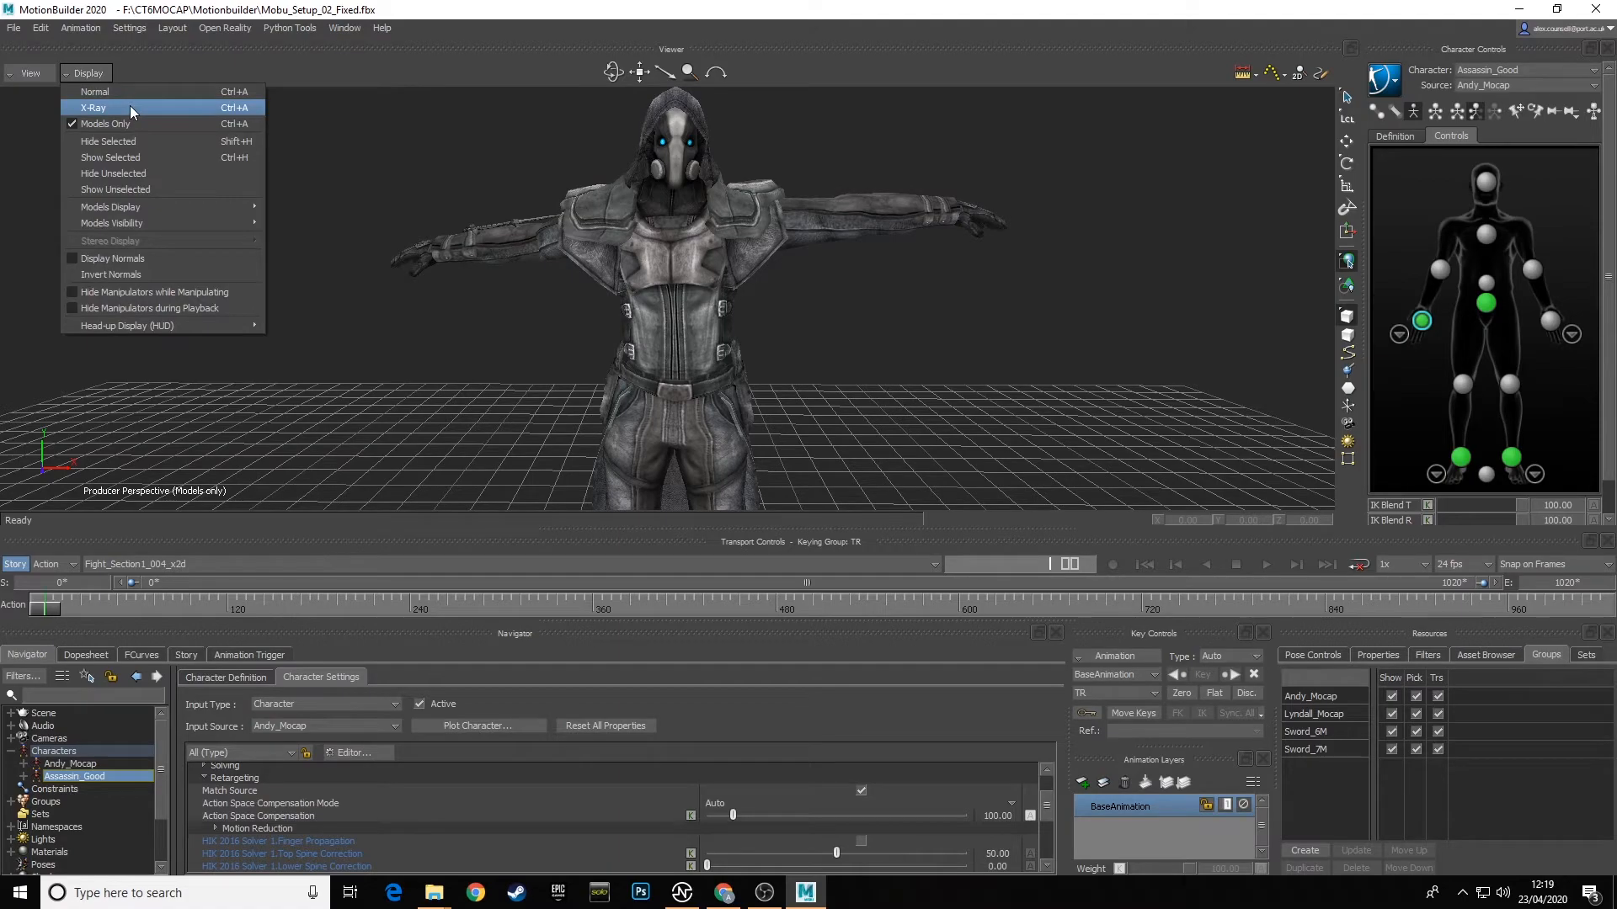
pyautogui.click(129, 105)
pyautogui.moveTo(809, 310)
pyautogui.keyDown('ctrl'); pyautogui.mouseDown()
pyautogui.moveTo(559, 312)
pyautogui.moveTo(800, 322)
pyautogui.moveTo(790, 263)
pyautogui.moveTo(794, 322)
pyautogui.moveTo(825, 332)
pyautogui.mouseUp(); pyautogui.keyUp('ctrl')
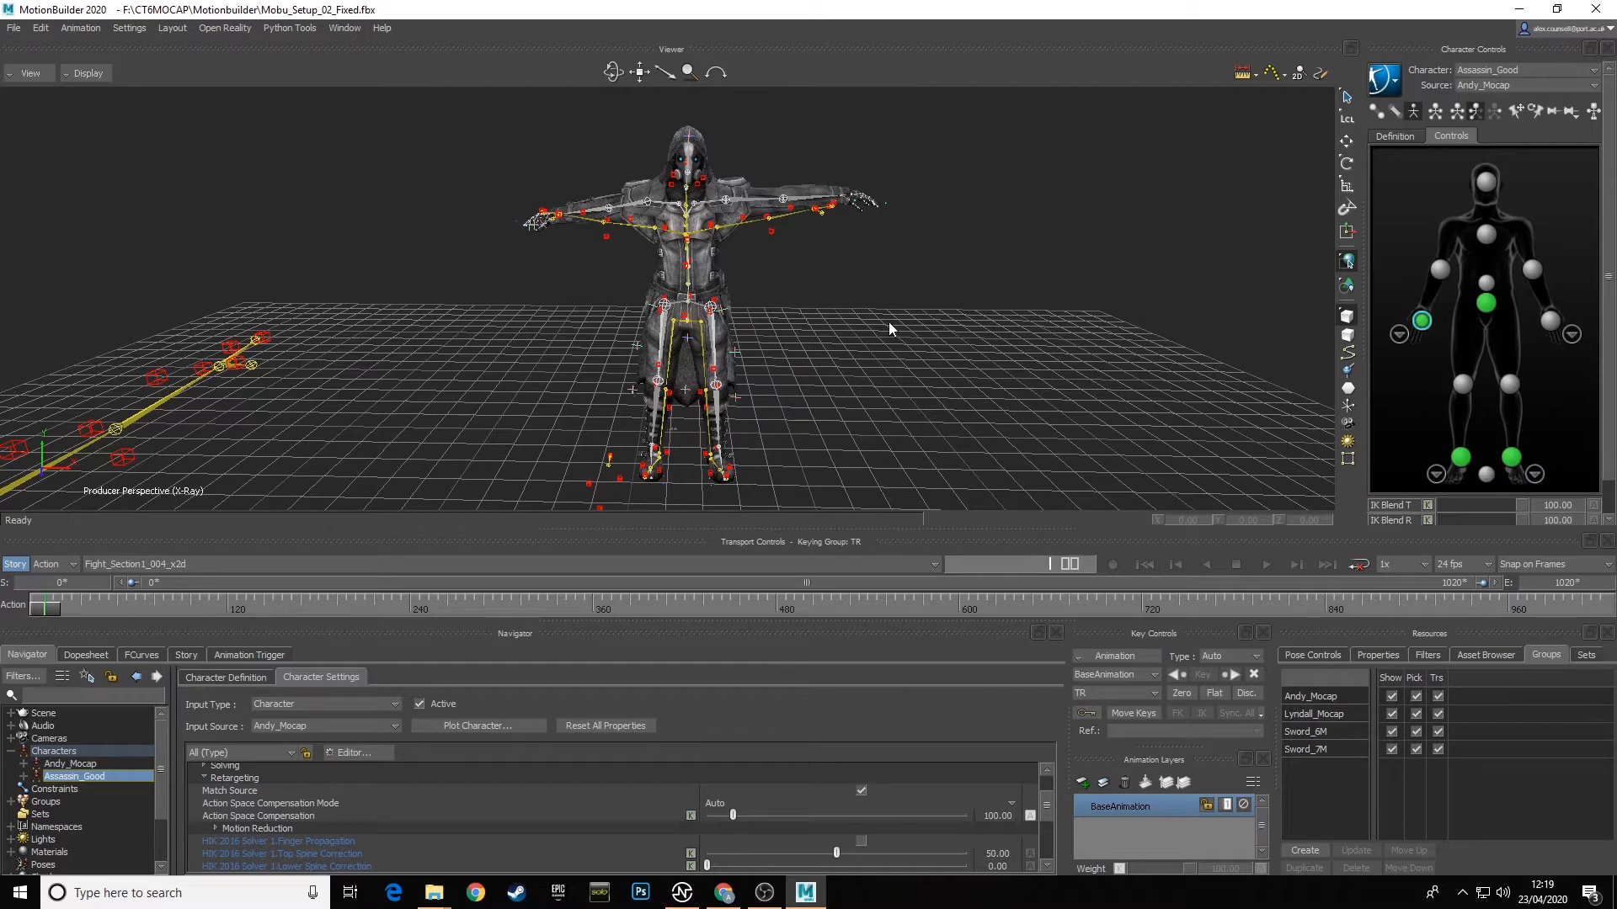
pyautogui.keyDown('ctrl'); pyautogui.keyDown('shift'); pyautogui.moveTo(887, 323); pyautogui.dragTo(852, 318); pyautogui.keyUp('shift'); pyautogui.keyUp('ctrl')
# Step: Reopen Mobu_Setup_02_Fixed.fbx with all its takes, discarding the unsaved changes to the current scene
pyautogui.click(14, 30)
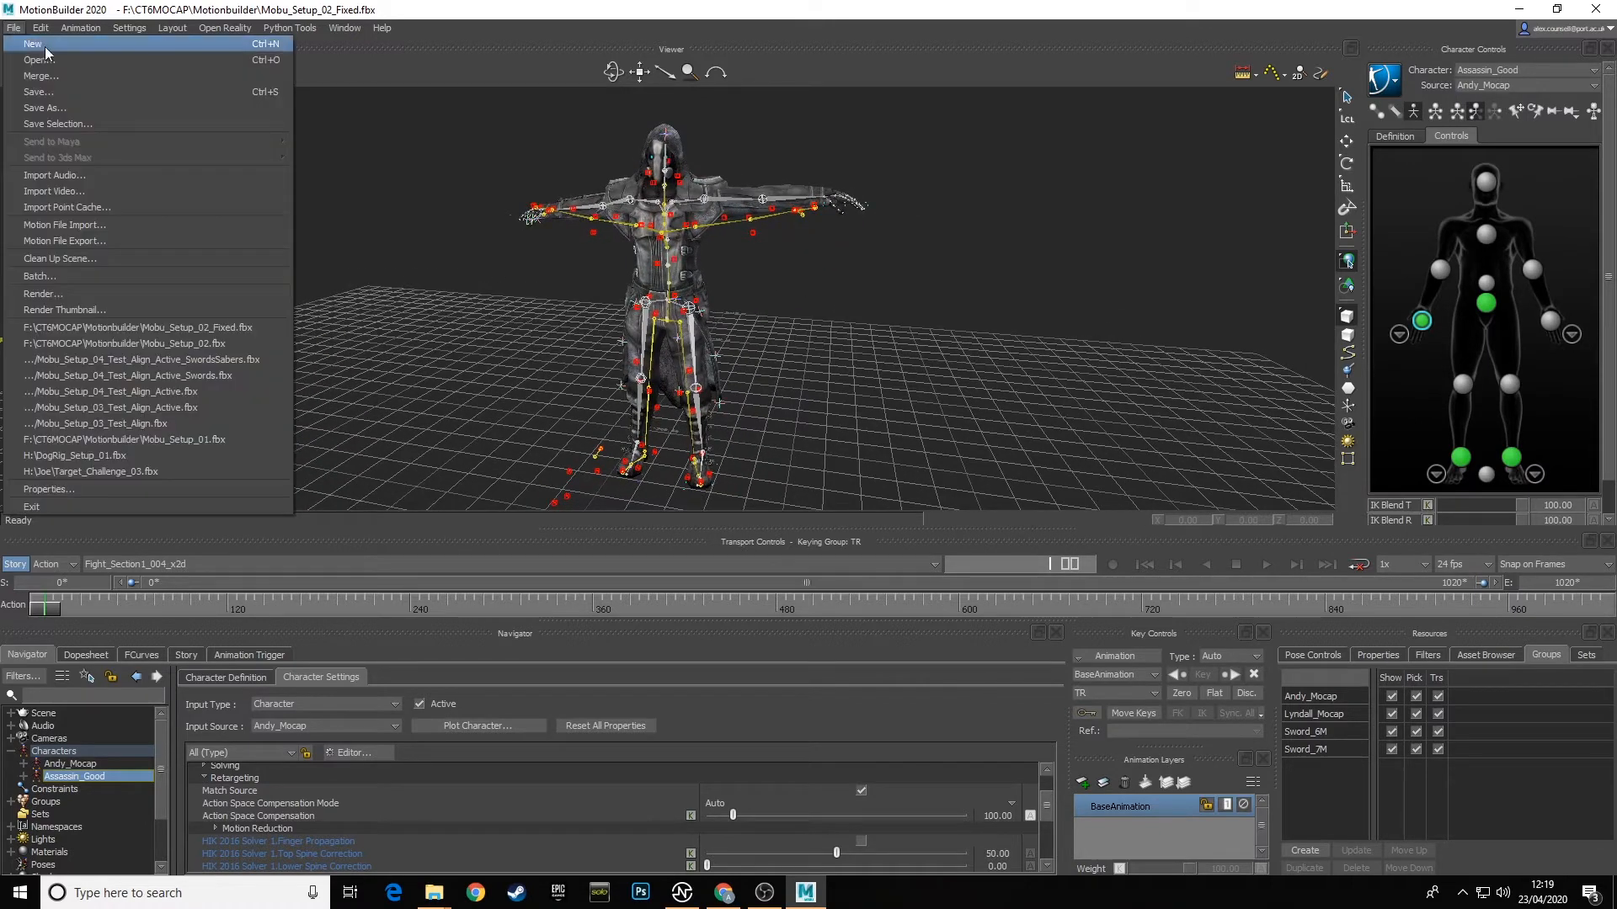
pyautogui.click(229, 340)
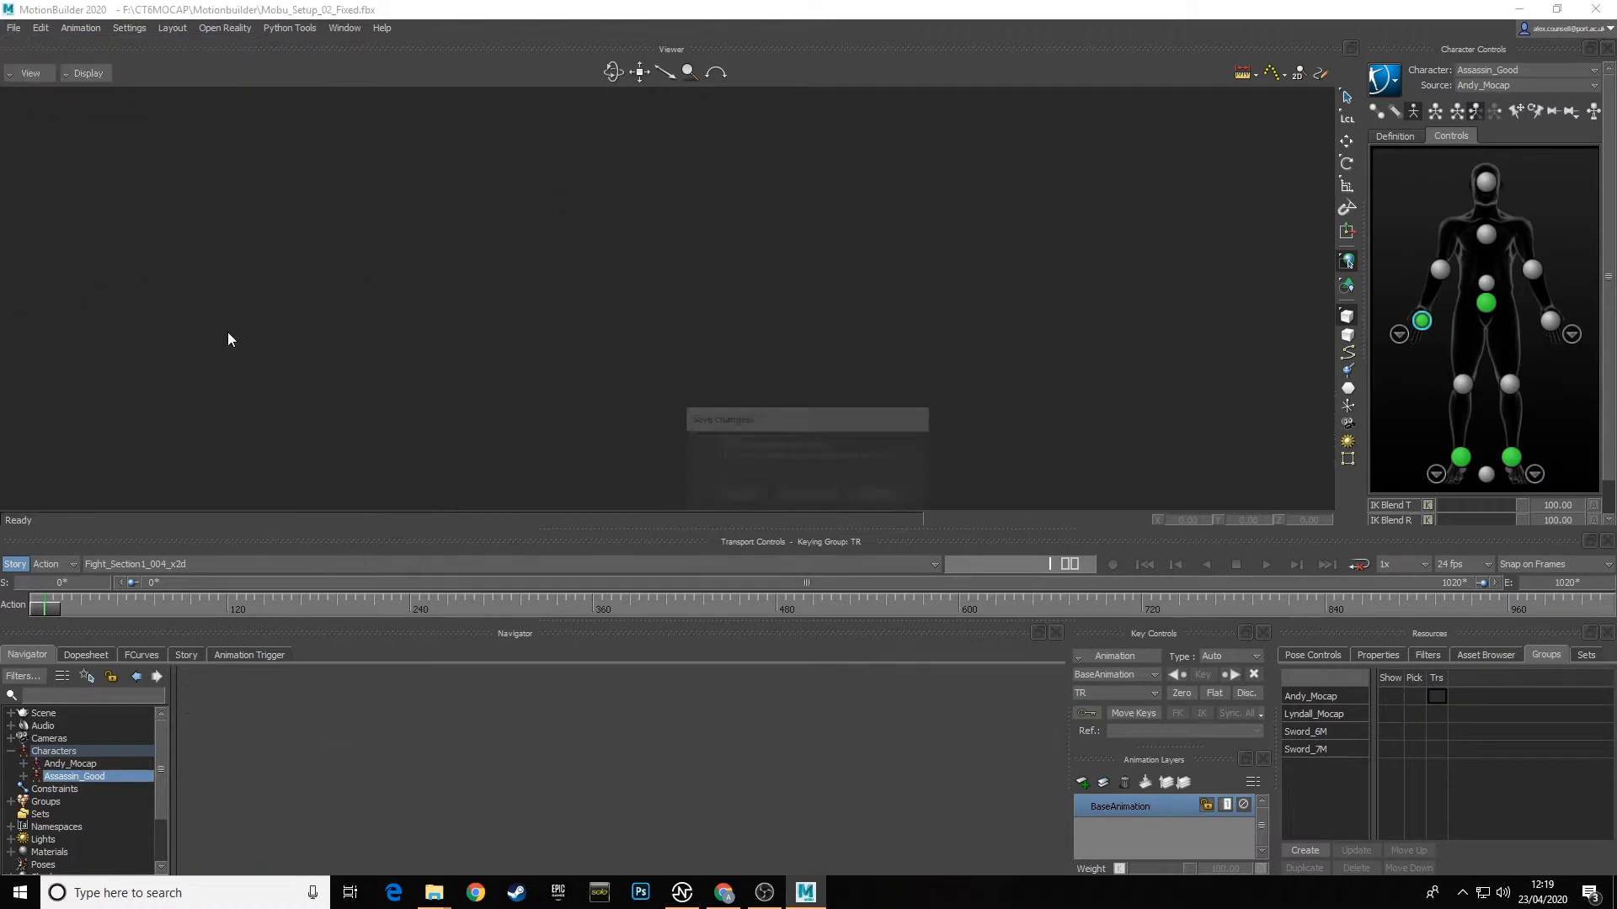
pyautogui.click(819, 493)
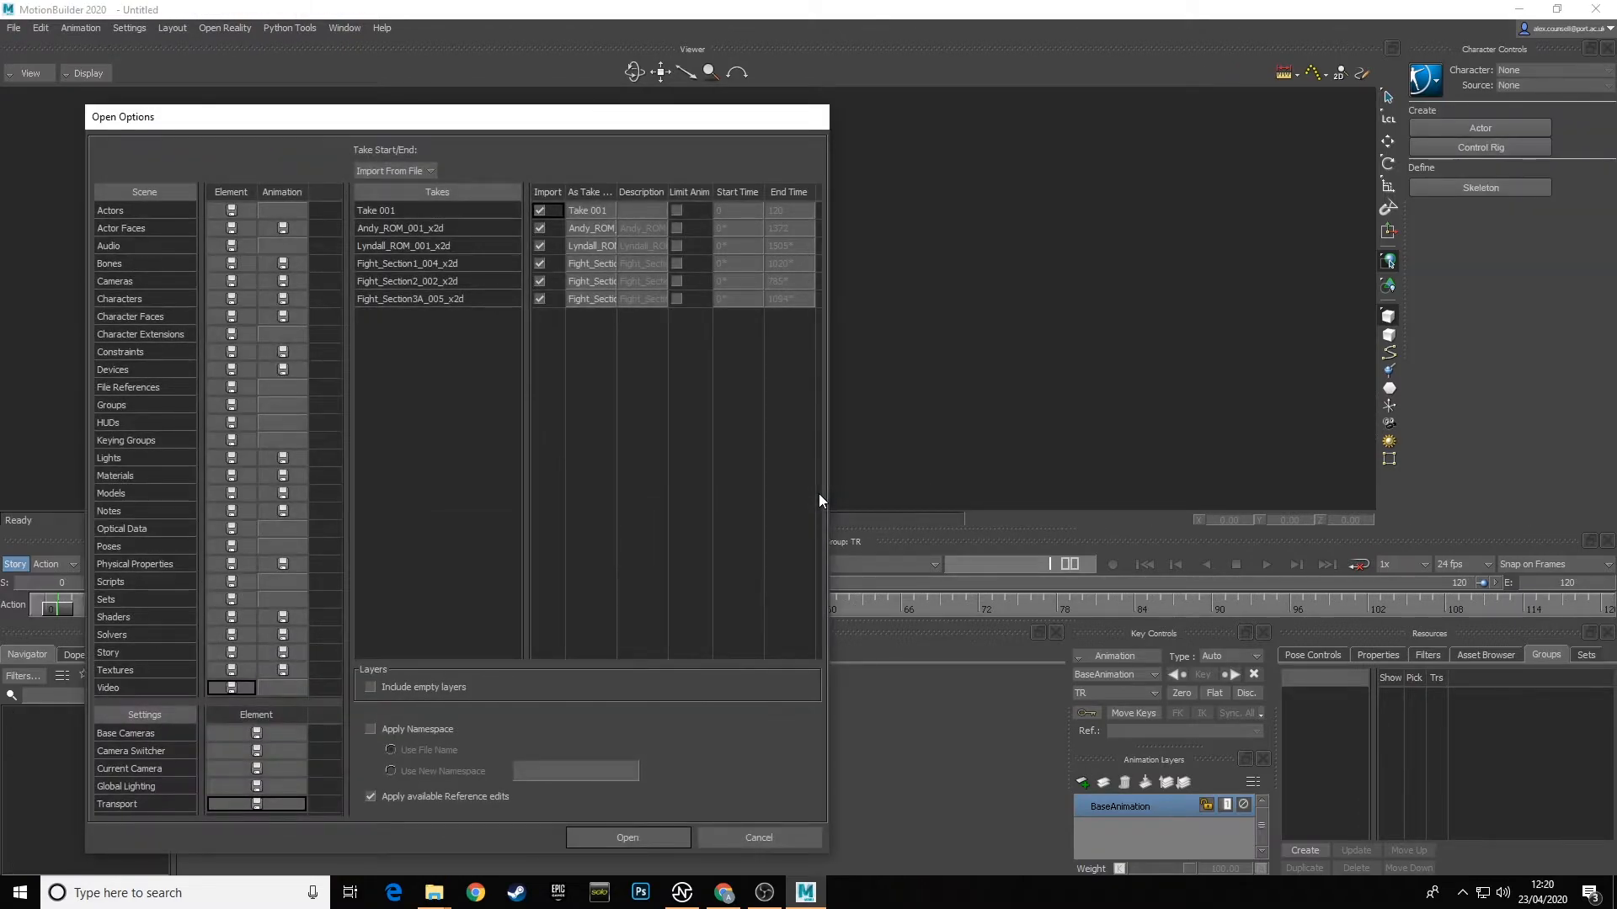
pyautogui.click(651, 837)
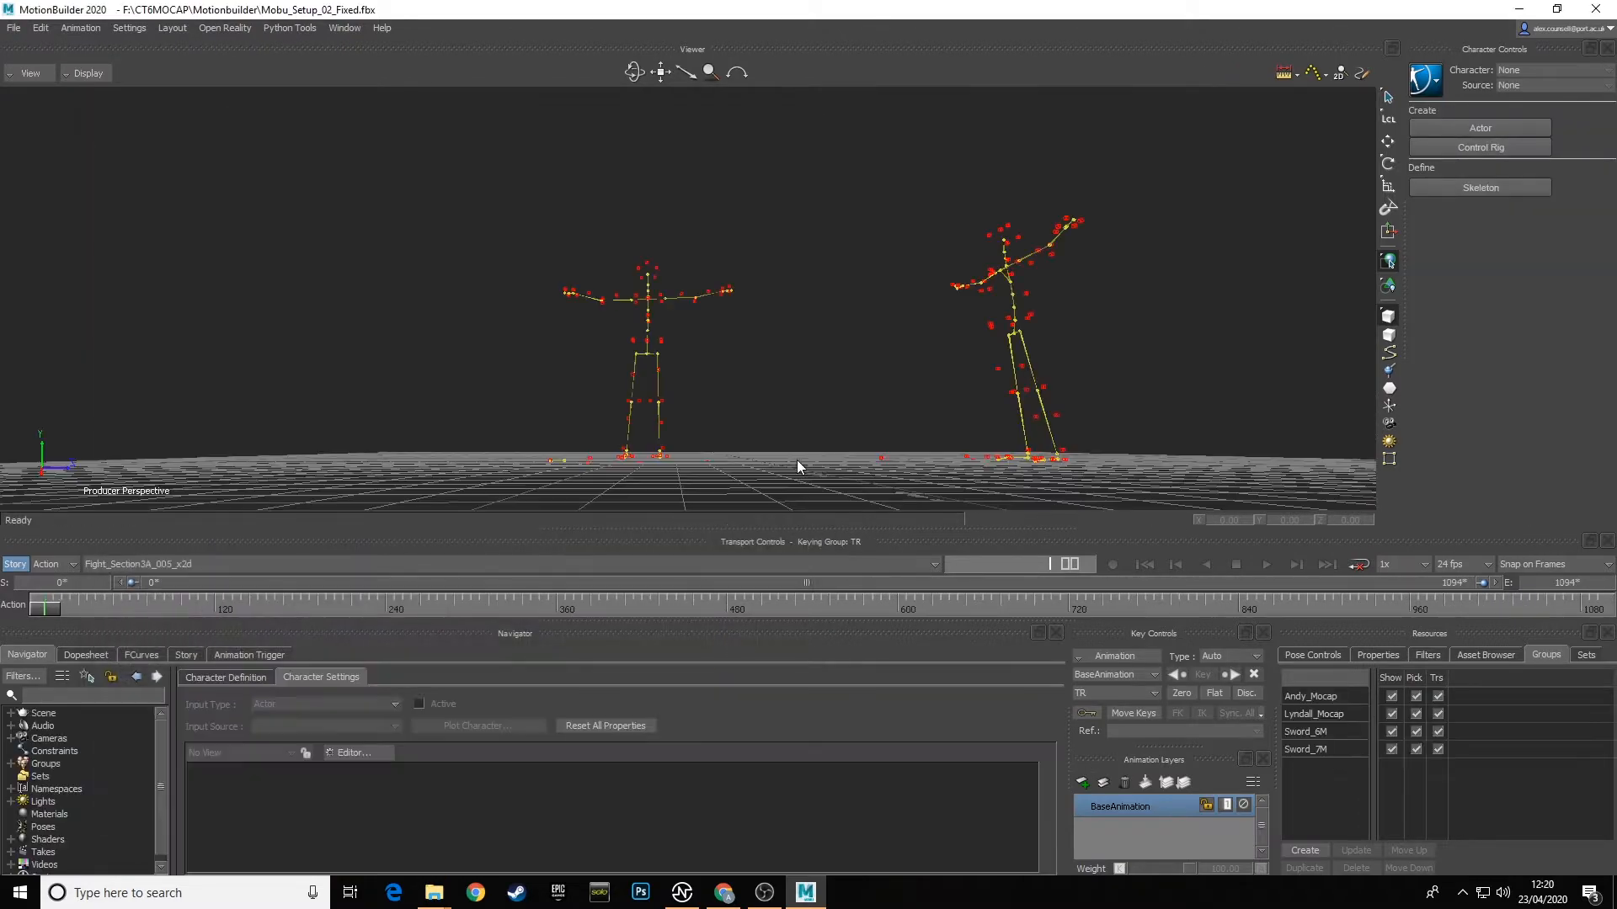
# Step: Switch to the first performer's ROM_001_x2d take and hide the second performer's mocap, Sword_6M and Sword_7M groups
pyautogui.keyDown('ctrl'); pyautogui.keyDown('shift'); pyautogui.moveTo(729, 327); pyautogui.dragTo(767, 360); pyautogui.keyUp('shift'); pyautogui.keyUp('ctrl')
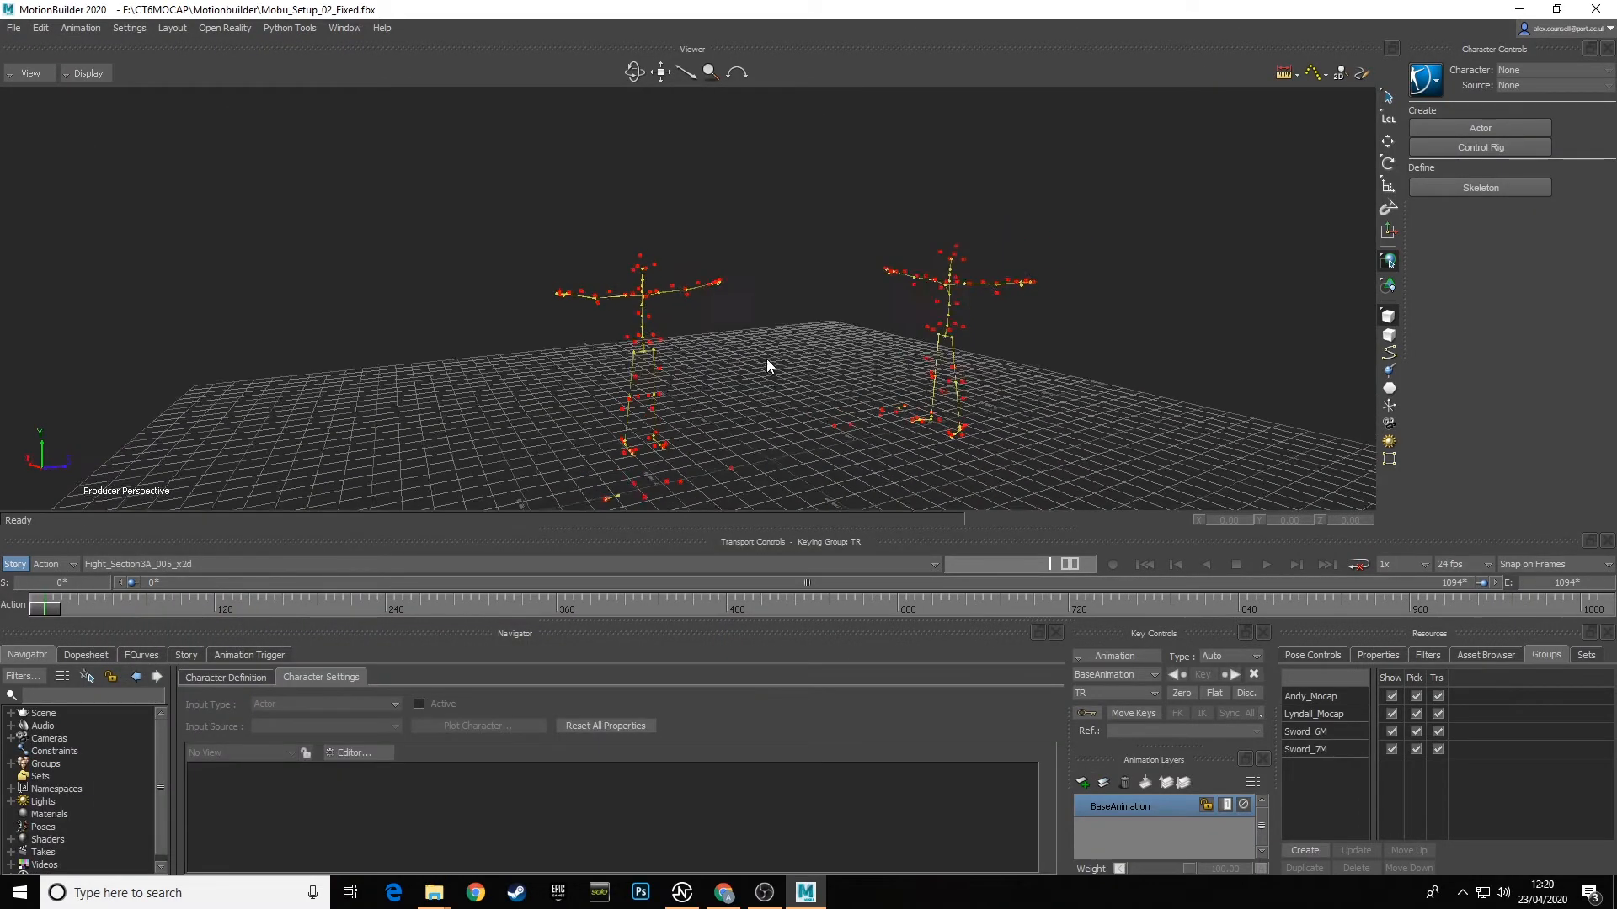
pyautogui.click(209, 569)
pyautogui.click(143, 593)
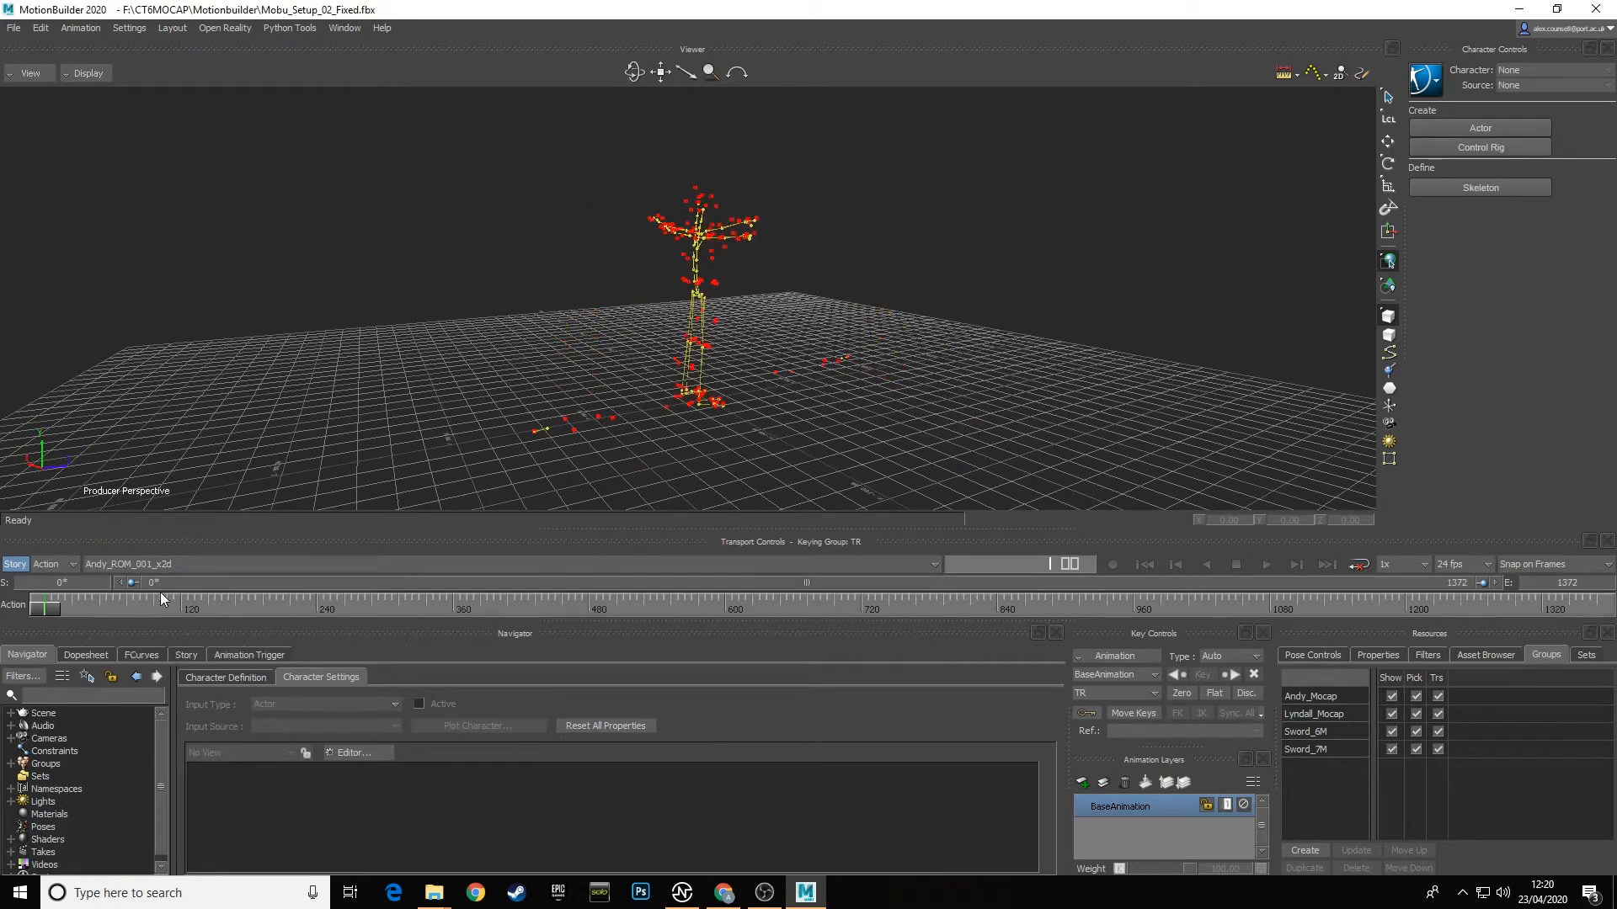
pyautogui.click(1391, 714)
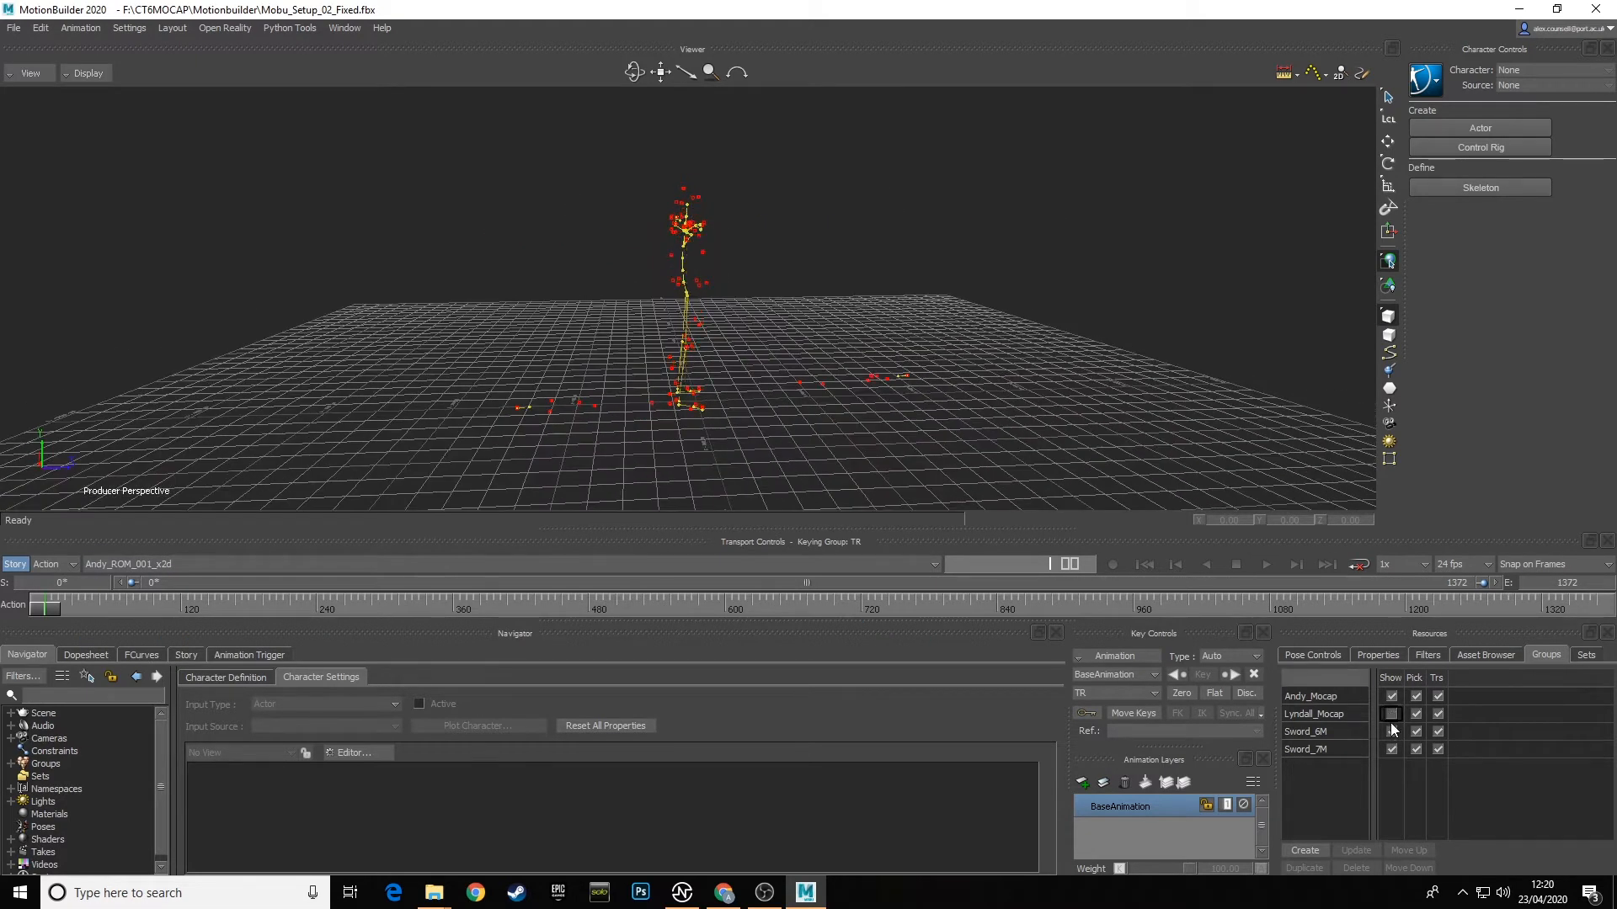
pyautogui.click(1392, 749)
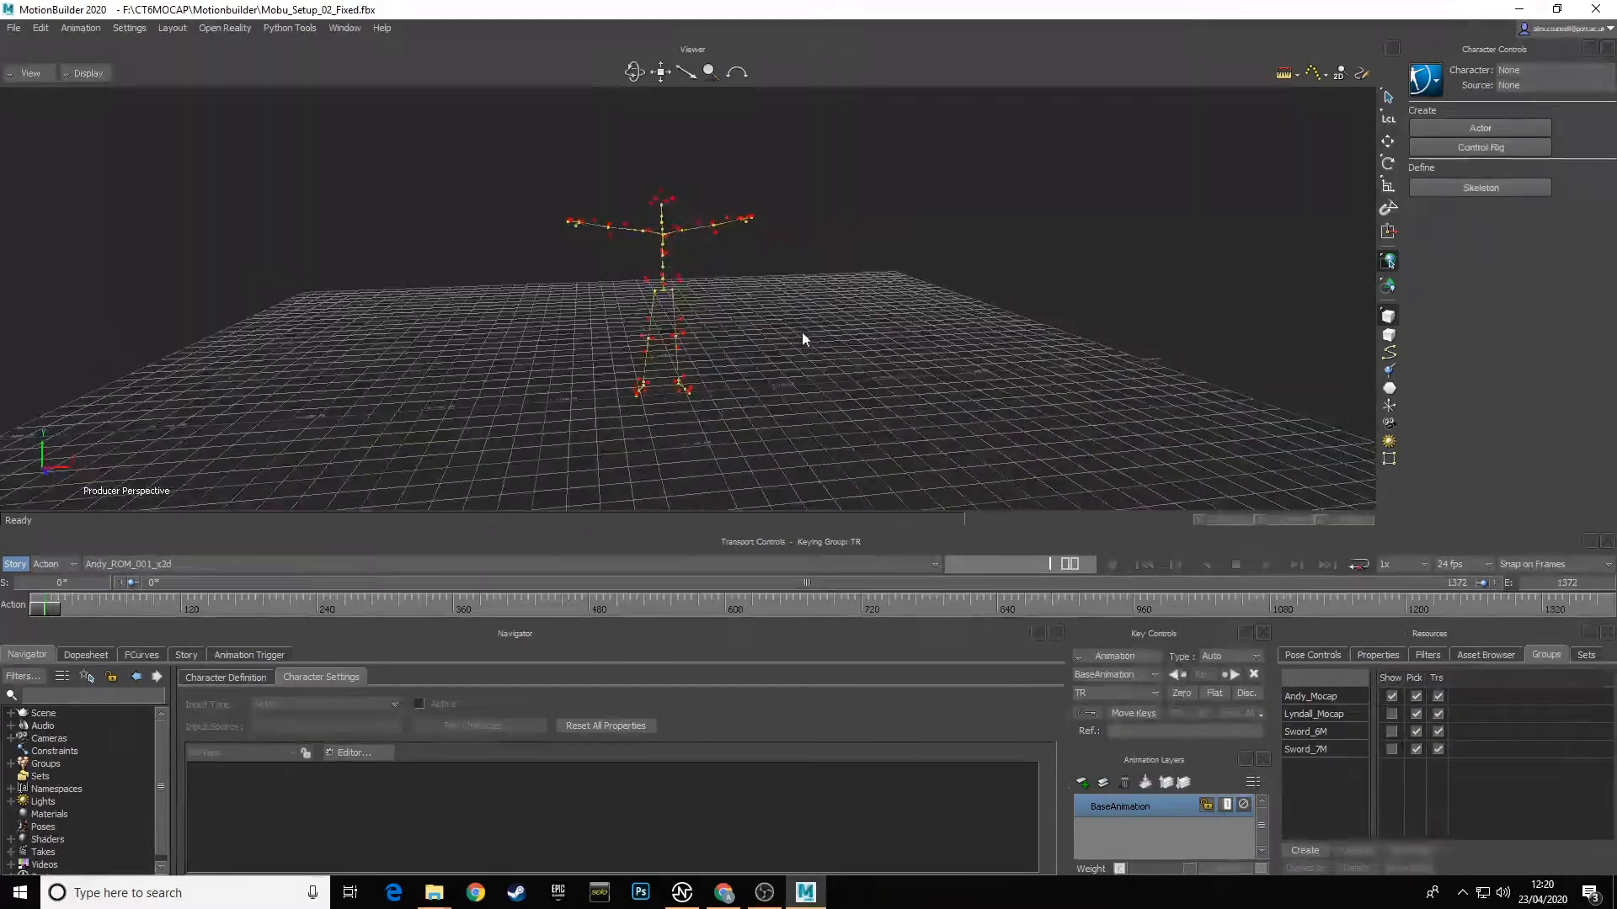
pyautogui.scroll(10, 845, 377)
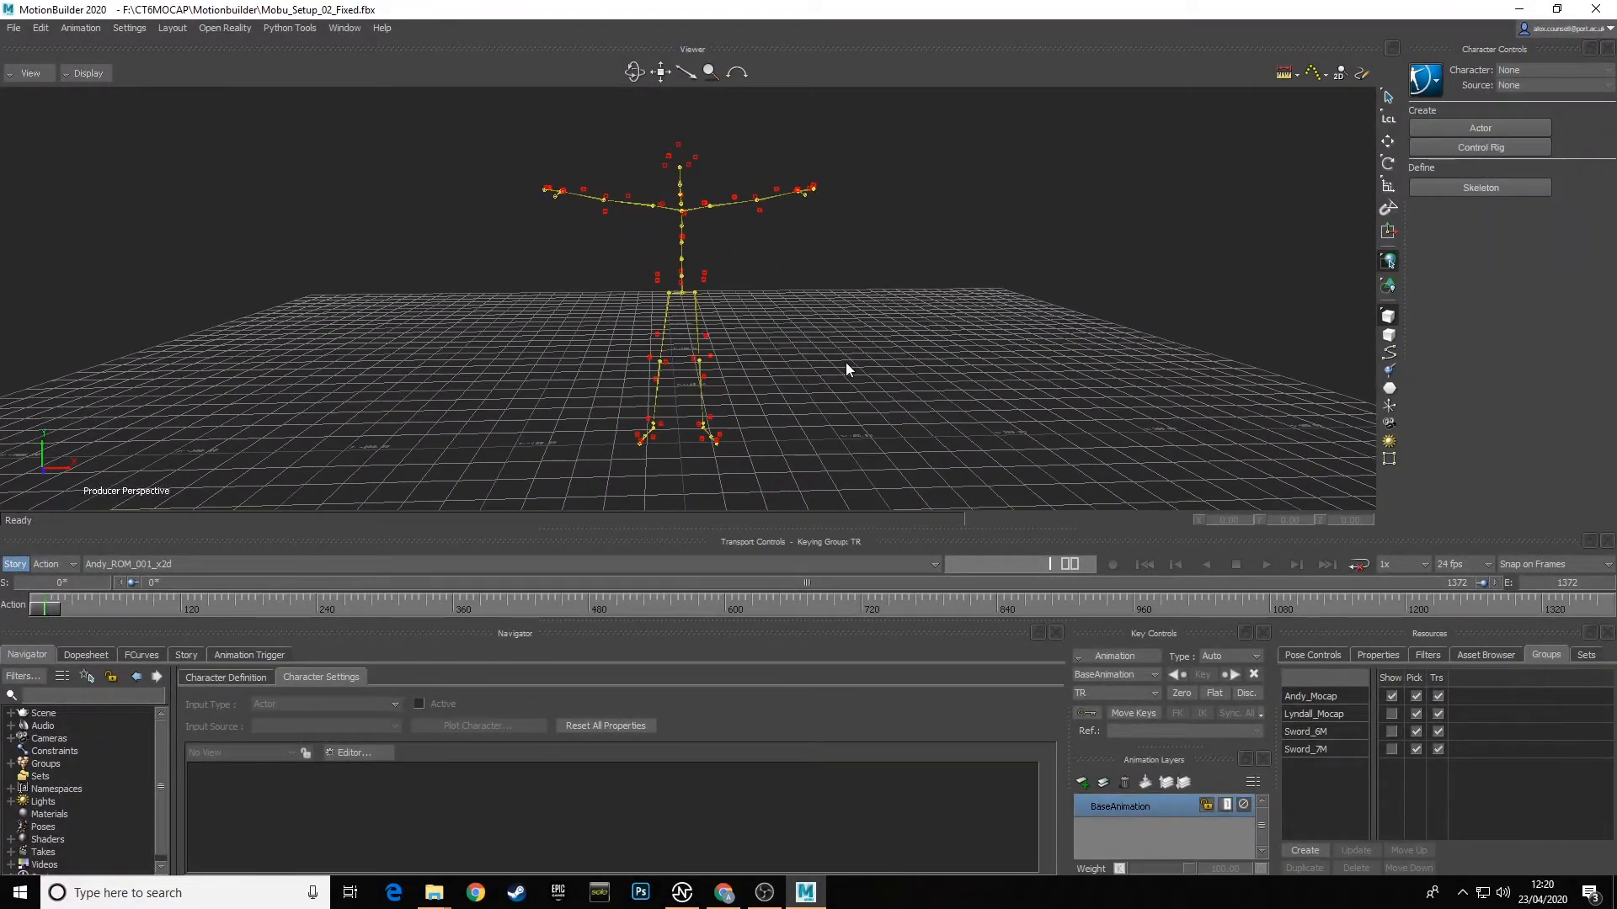
pyautogui.scroll(-10, 846, 364)
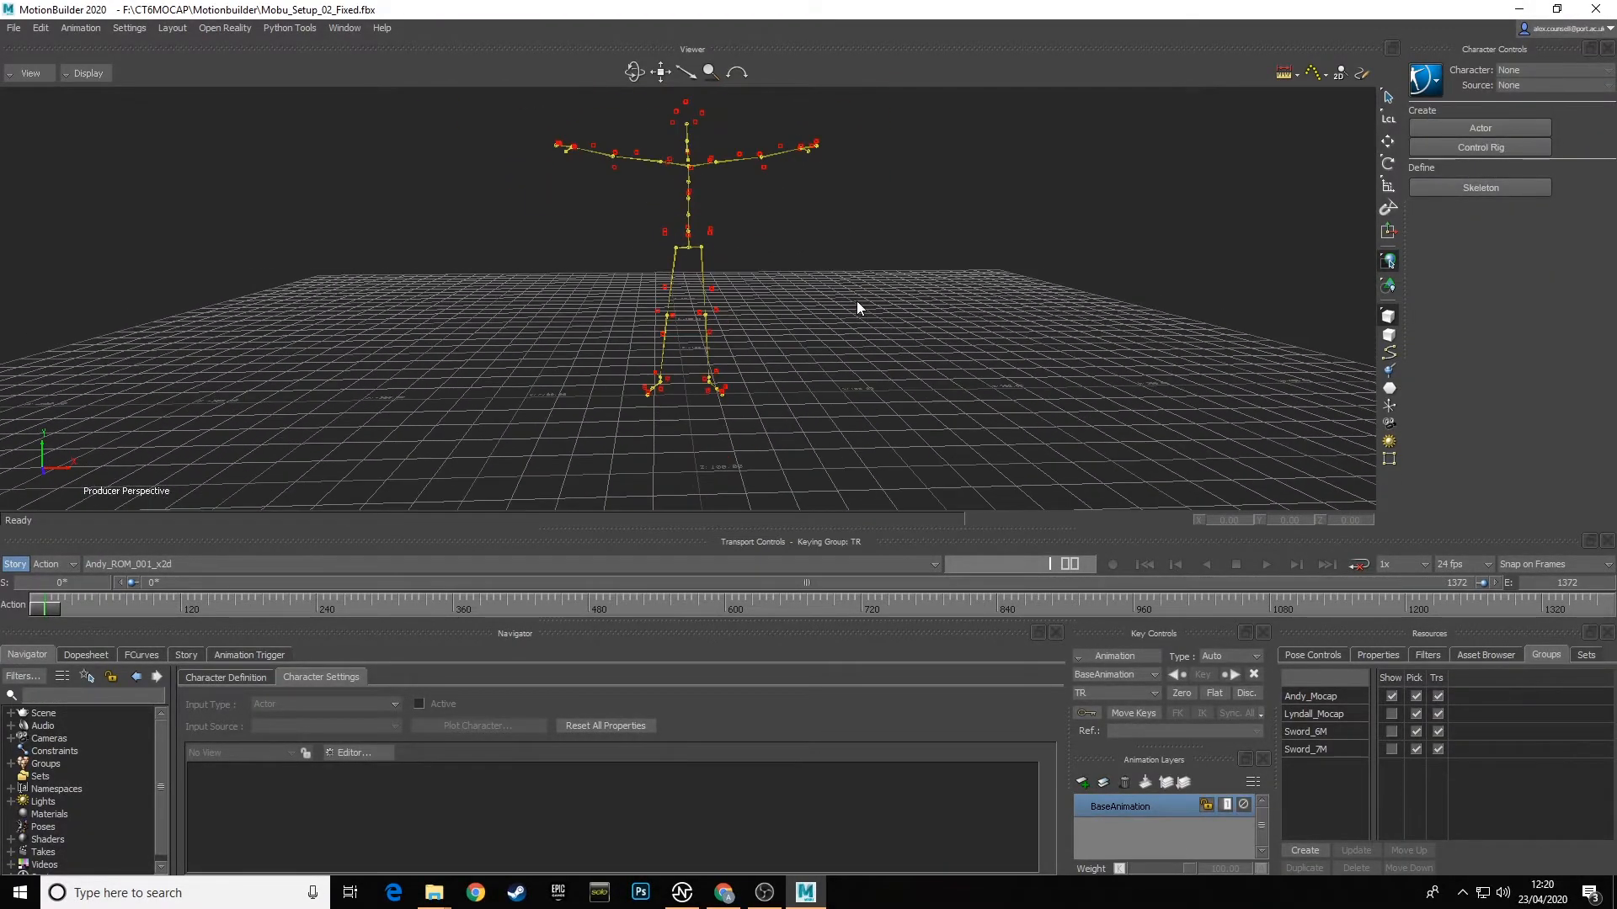
# Step: Try box-selecting the first performer's skeleton and markers in the viewer with the selection mode toggled on and off, and clear the selection
pyautogui.moveTo(506, 109); pyautogui.dragTo(847, 453)
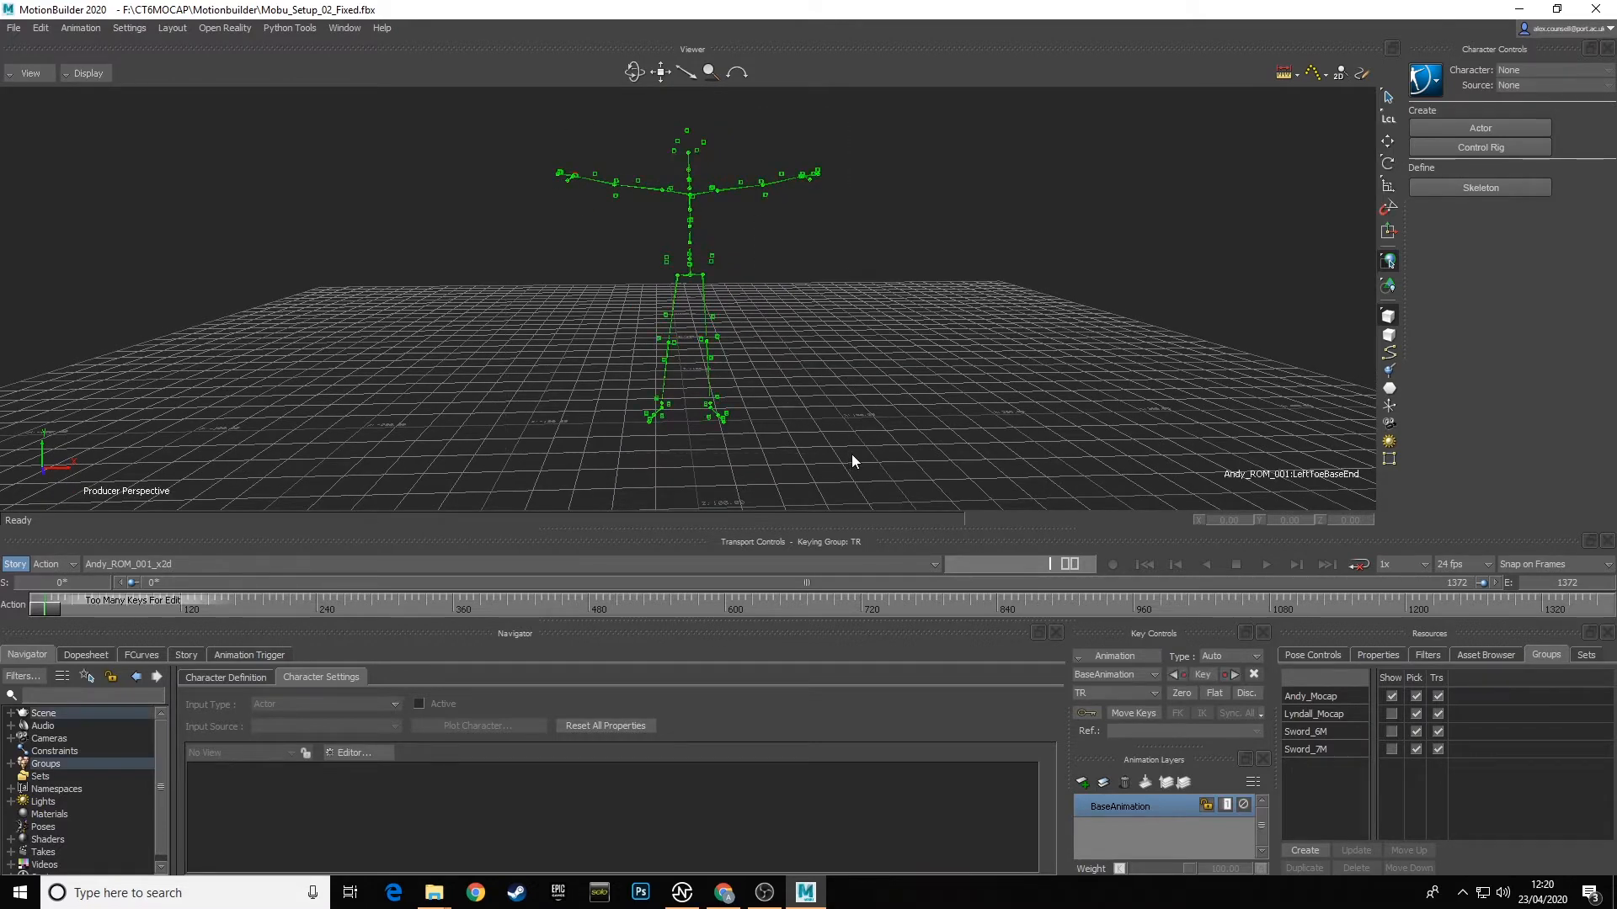
pyautogui.click(493, 124)
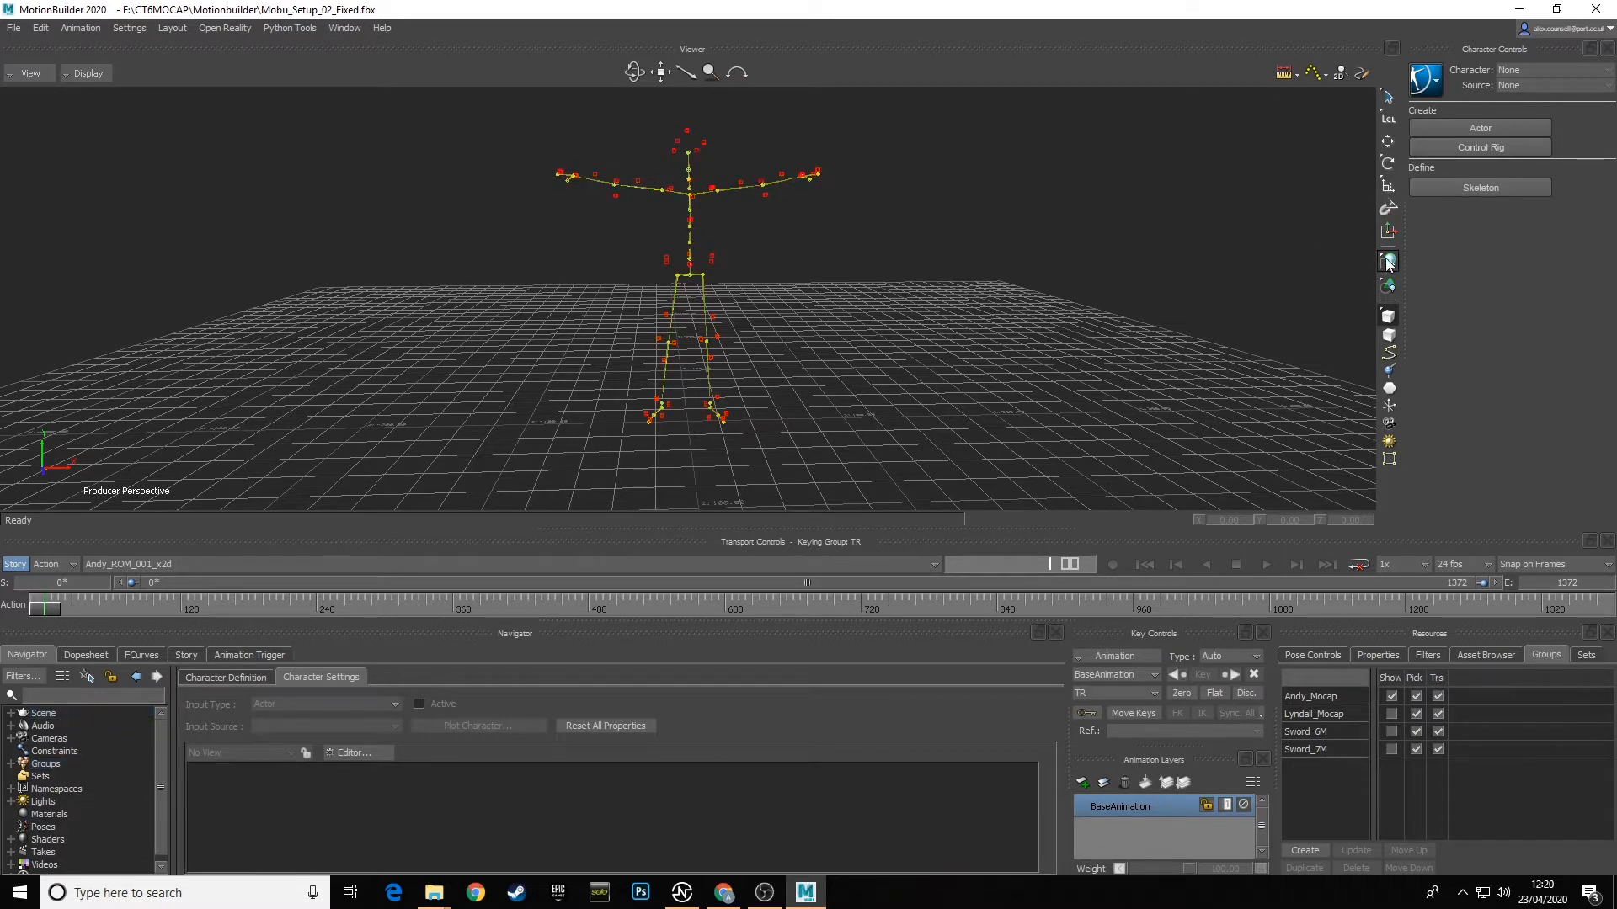
pyautogui.keyDown('ctrl'); pyautogui.keyDown('shift'); pyautogui.moveTo(993, 228); pyautogui.dragTo(892, 248); pyautogui.keyUp('shift'); pyautogui.keyUp('ctrl')
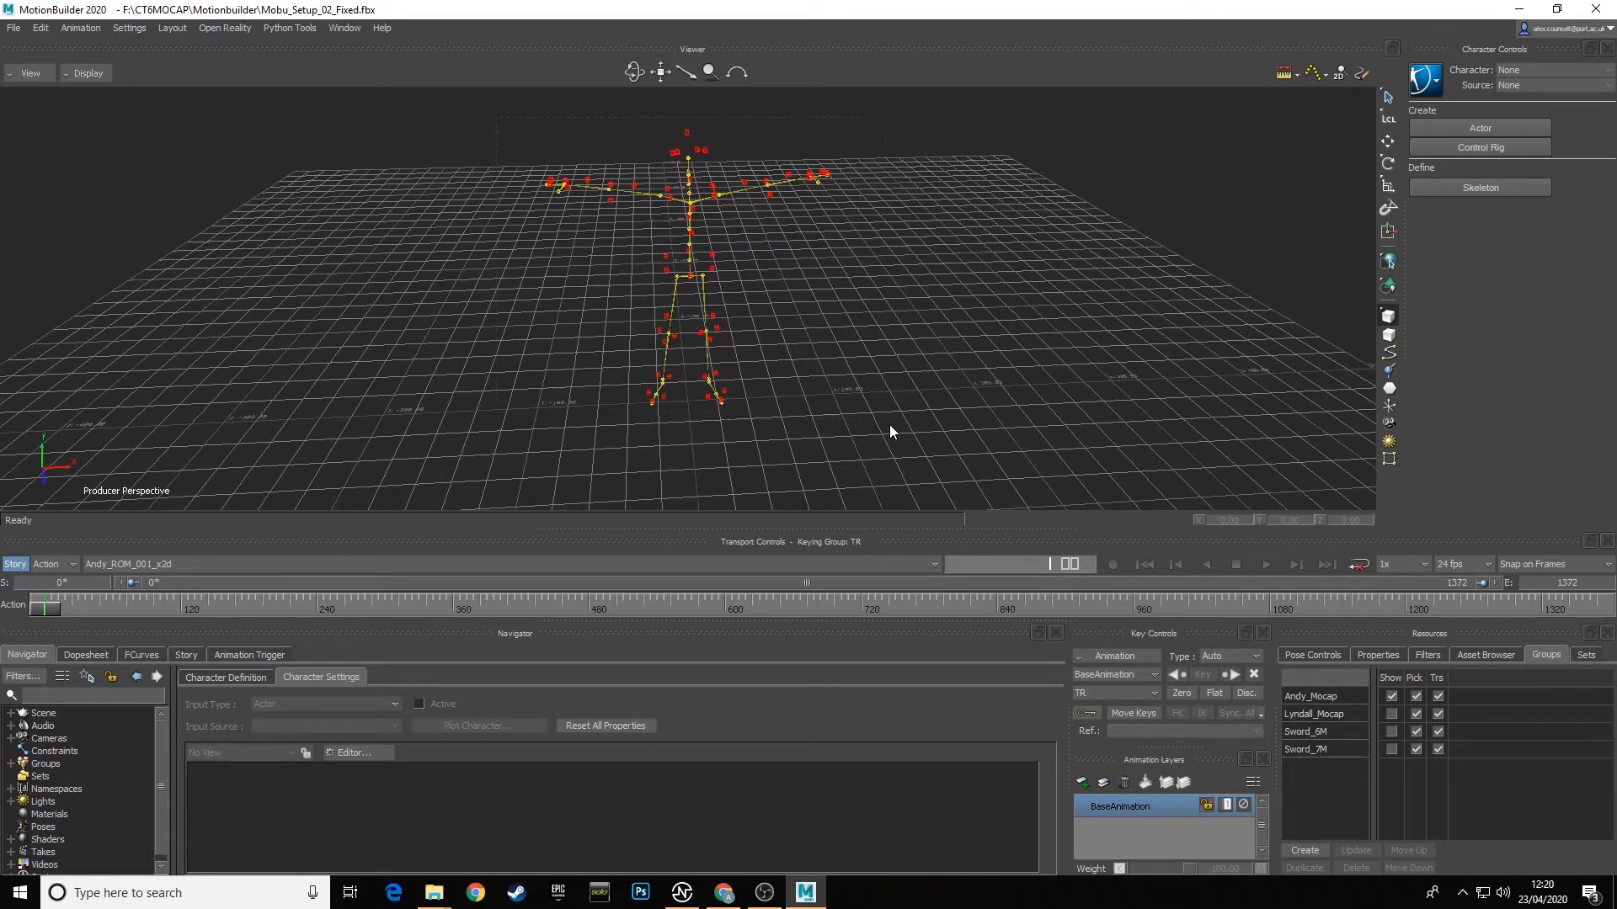
pyautogui.moveTo(889, 425); pyautogui.dragTo(890, 427)
pyautogui.keyDown('ctrl'); pyautogui.keyDown('shift'); pyautogui.moveTo(871, 367); pyautogui.dragTo(868, 348); pyautogui.keyUp('shift'); pyautogui.keyUp('ctrl')
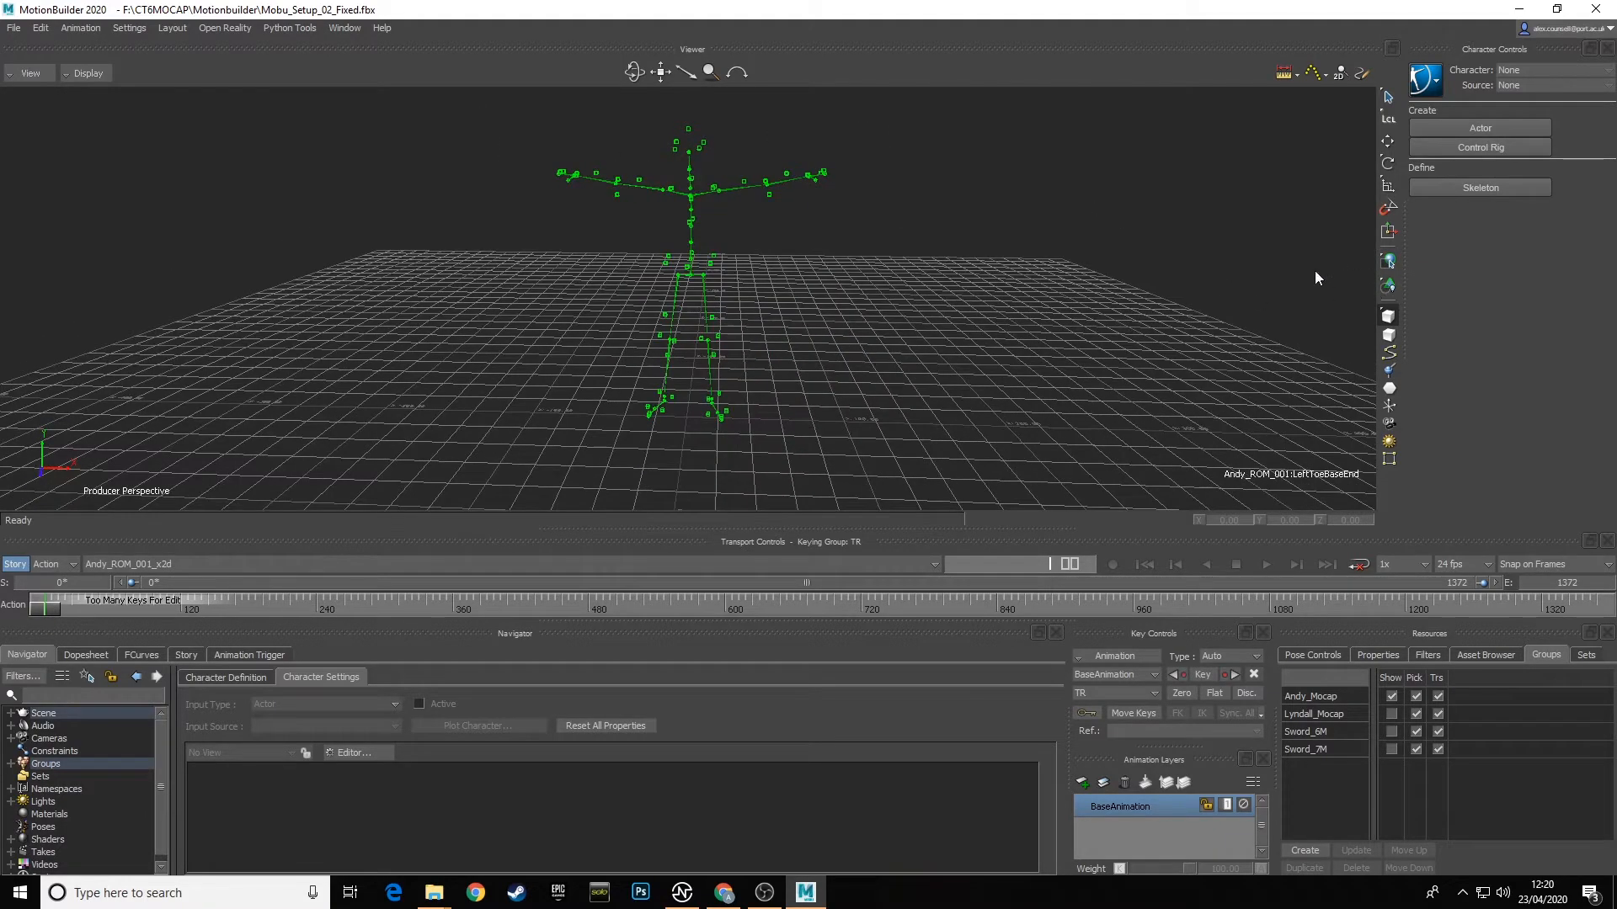
pyautogui.click(1387, 261)
pyautogui.moveTo(486, 113); pyautogui.dragTo(745, 372)
pyautogui.keyDown('ctrl'); pyautogui.keyDown('shift'); pyautogui.moveTo(491, 218); pyautogui.dragTo(492, 235); pyautogui.keyUp('shift'); pyautogui.keyUp('ctrl')
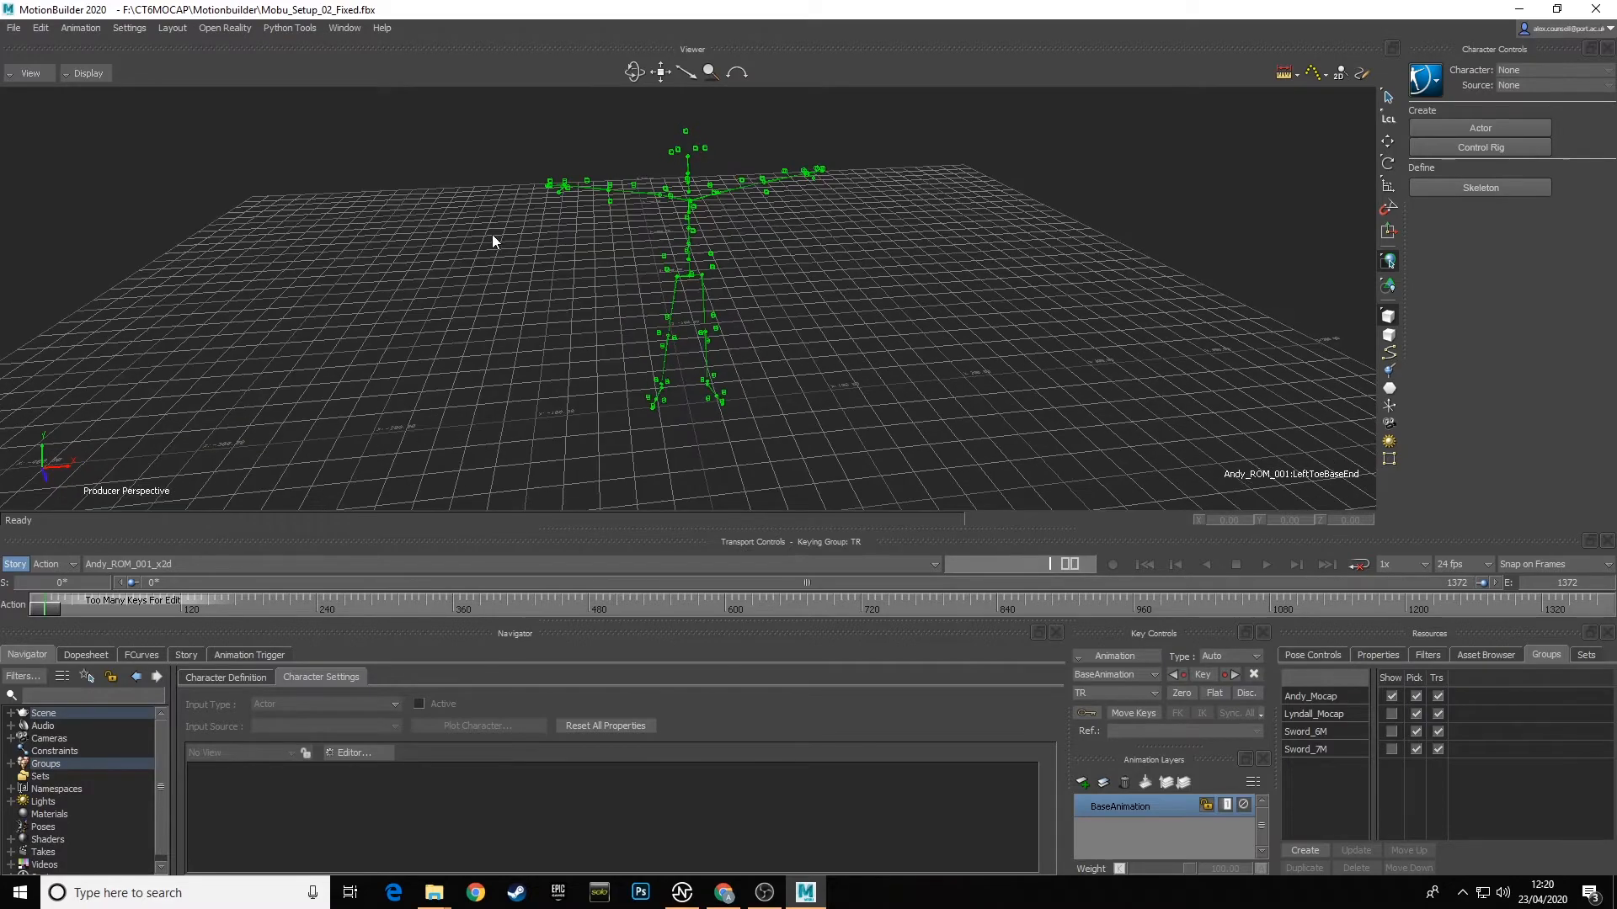
pyautogui.click(490, 232)
pyautogui.moveTo(504, 133)
pyautogui.keyDown('ctrl'); pyautogui.keyDown('shift'); pyautogui.mouseDown()
pyautogui.moveTo(544, 234)
pyautogui.moveTo(515, 147)
pyautogui.mouseUp(); pyautogui.keyUp('shift'); pyautogui.keyUp('ctrl')
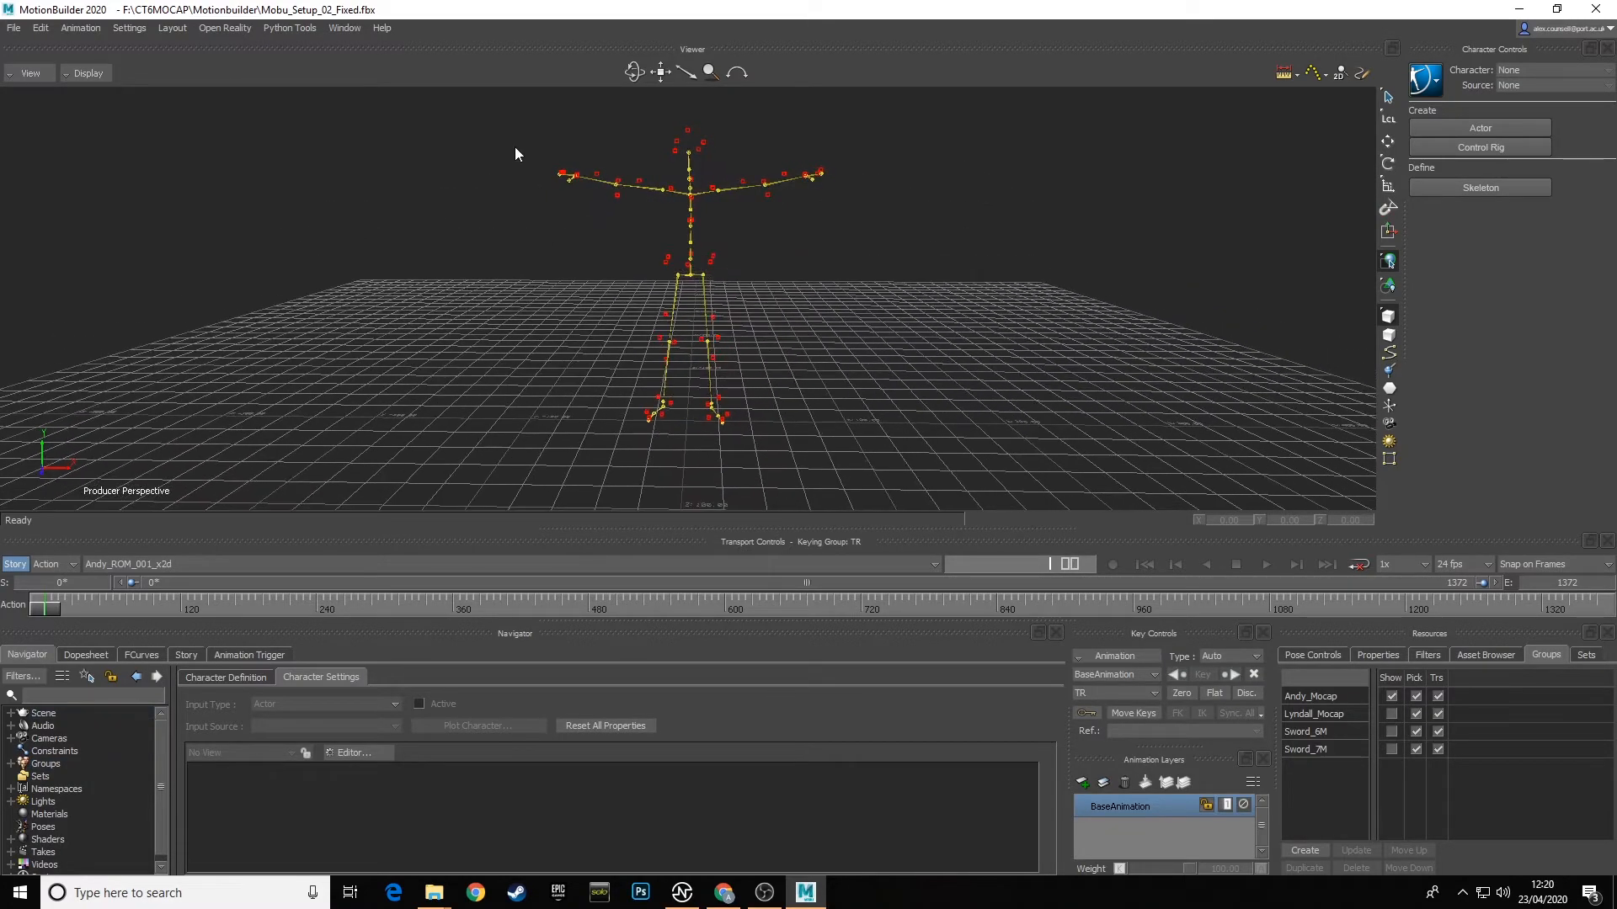
pyautogui.moveTo(840, 448); pyautogui.dragTo(840, 448)
pyautogui.moveTo(818, 320)
pyautogui.keyDown('ctrl'); pyautogui.keyDown('shift'); pyautogui.mouseDown()
pyautogui.moveTo(819, 357)
pyautogui.moveTo(814, 310)
pyautogui.mouseUp(); pyautogui.keyUp('shift'); pyautogui.keyUp('ctrl')
pyautogui.keyDown('ctrl'); pyautogui.keyDown('shift'); pyautogui.moveTo(1010, 289); pyautogui.dragTo(1003, 286); pyautogui.keyUp('shift'); pyautogui.keyUp('ctrl')
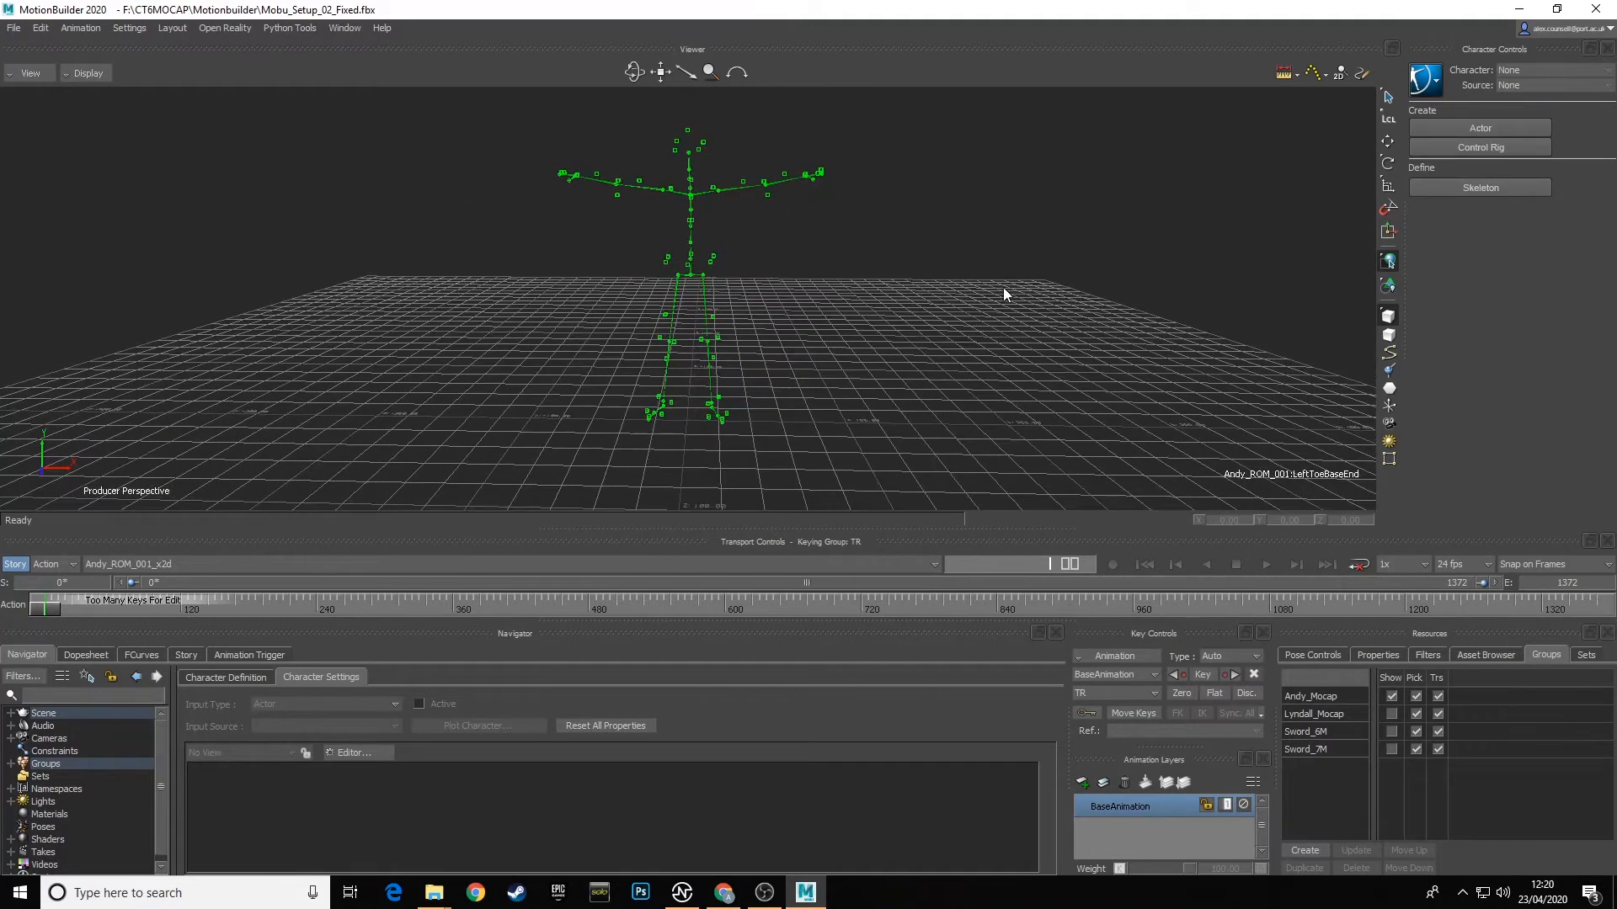
pyautogui.click(872, 307)
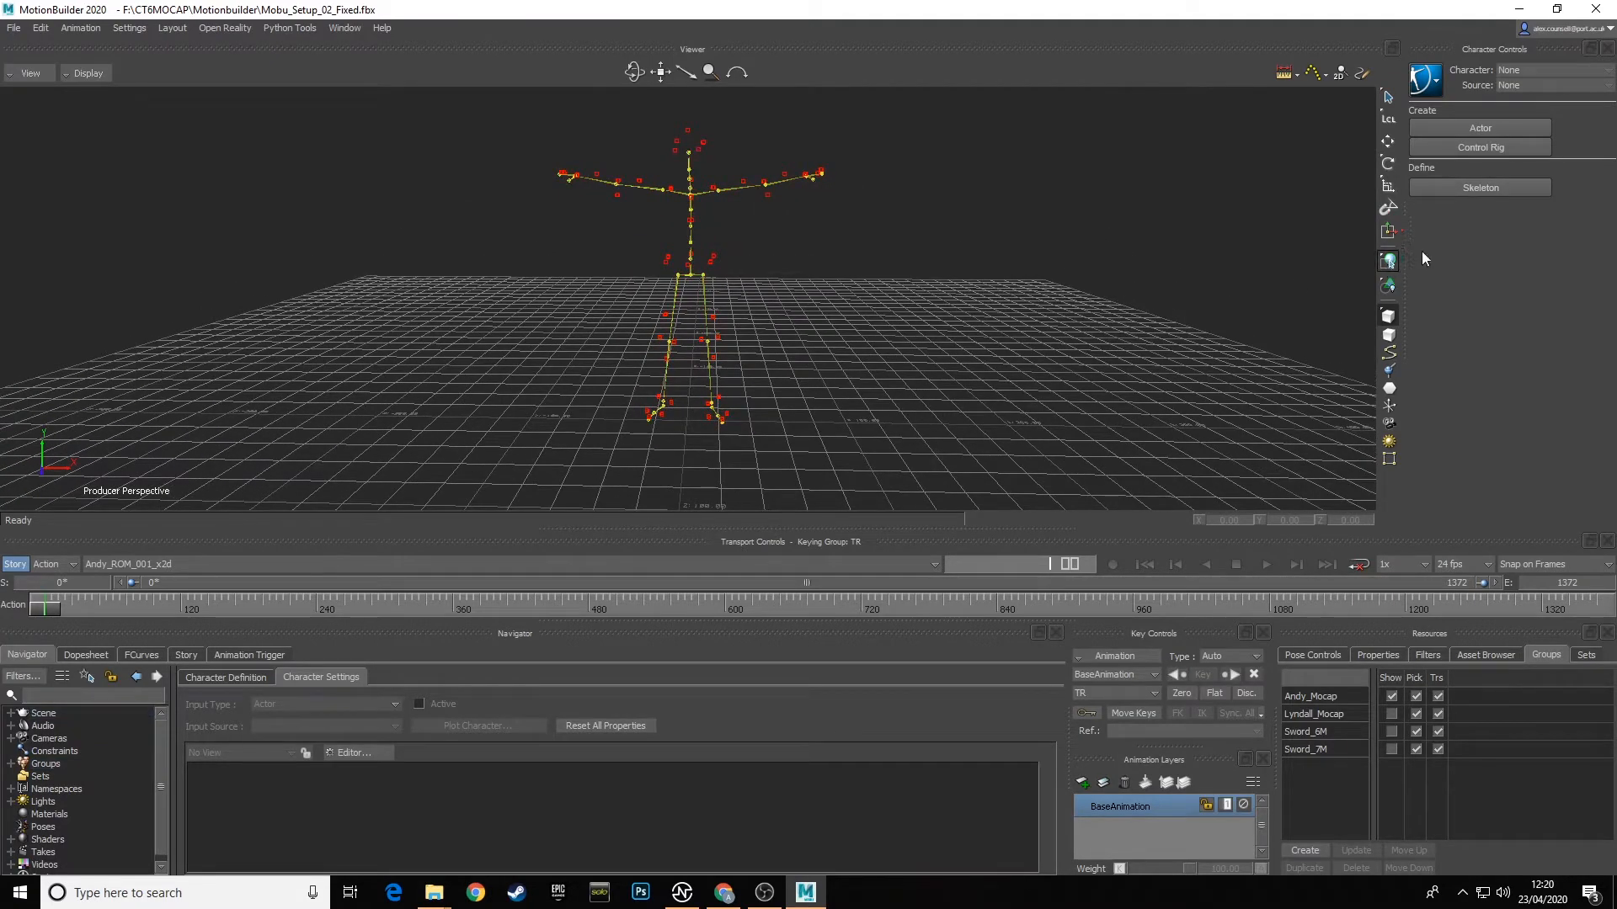
pyautogui.keyDown('ctrl'); pyautogui.keyDown('shift'); pyautogui.moveTo(901, 304); pyautogui.dragTo(913, 313); pyautogui.keyUp('shift'); pyautogui.keyUp('ctrl')
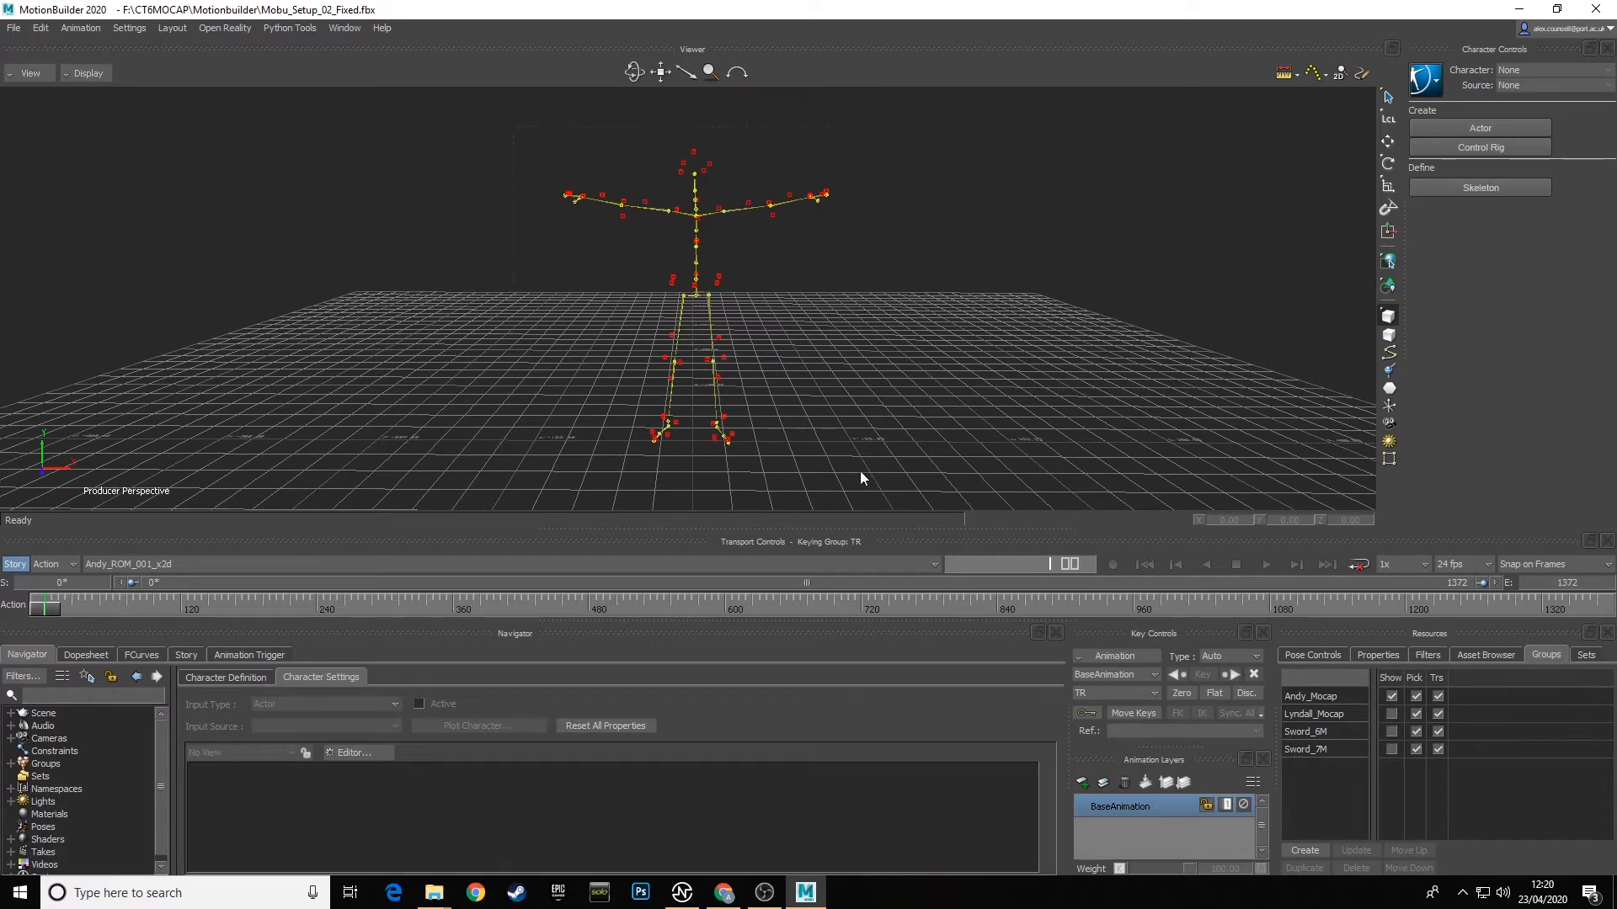
pyautogui.moveTo(861, 472); pyautogui.dragTo(862, 474)
pyautogui.keyDown('ctrl'); pyautogui.keyDown('shift'); pyautogui.moveTo(849, 329); pyautogui.dragTo(818, 401); pyautogui.keyUp('shift'); pyautogui.keyUp('ctrl')
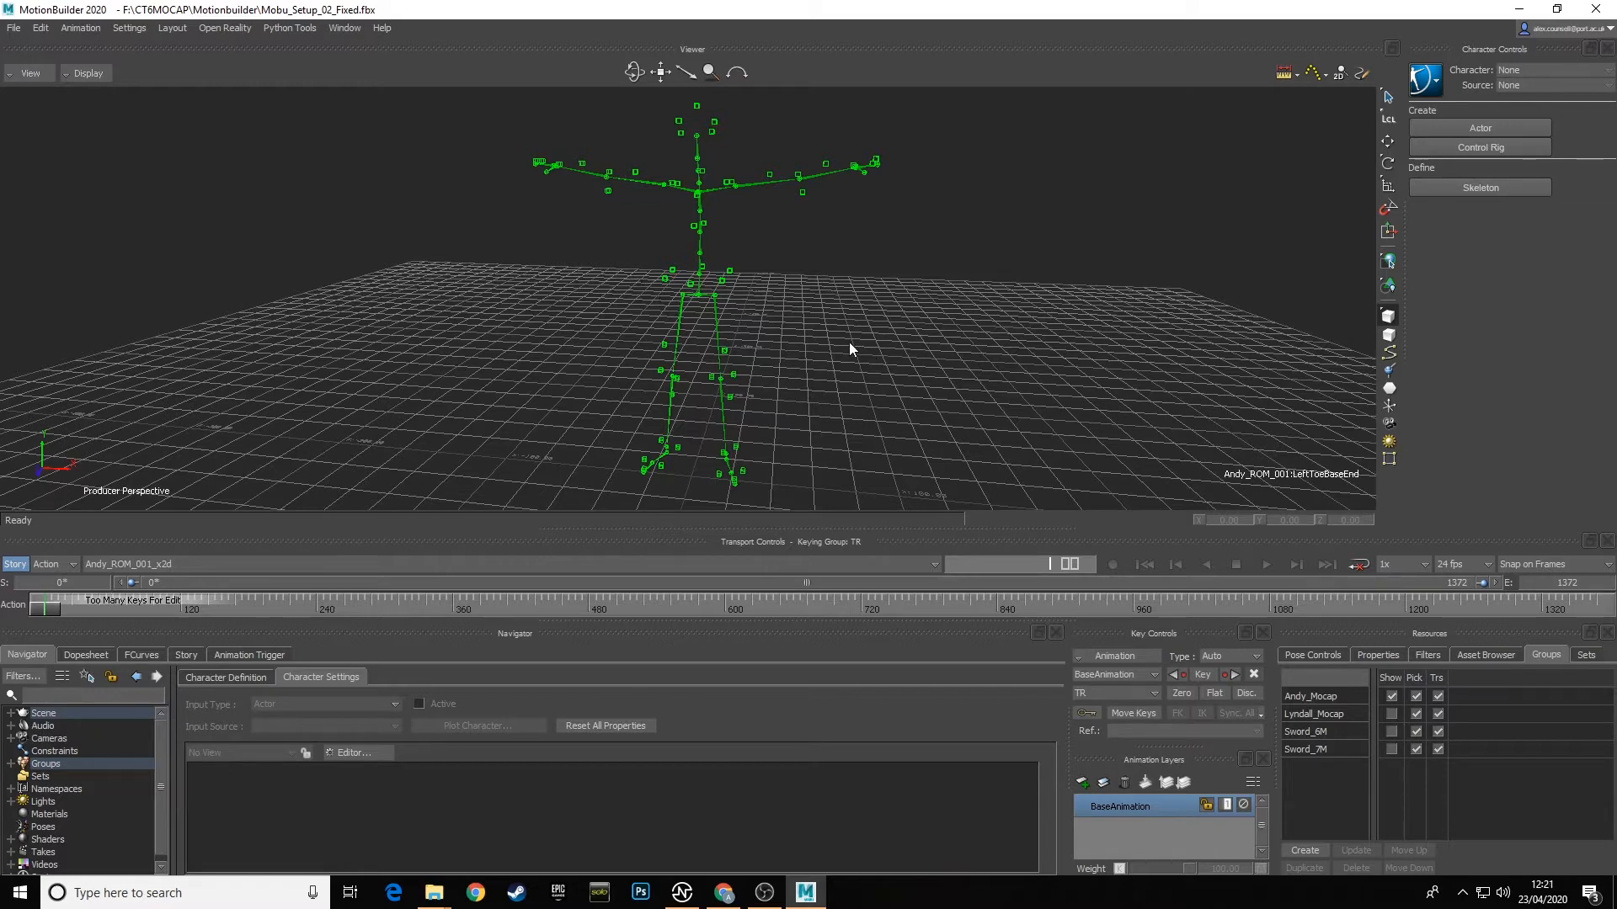
pyautogui.scroll(-5, 849, 342)
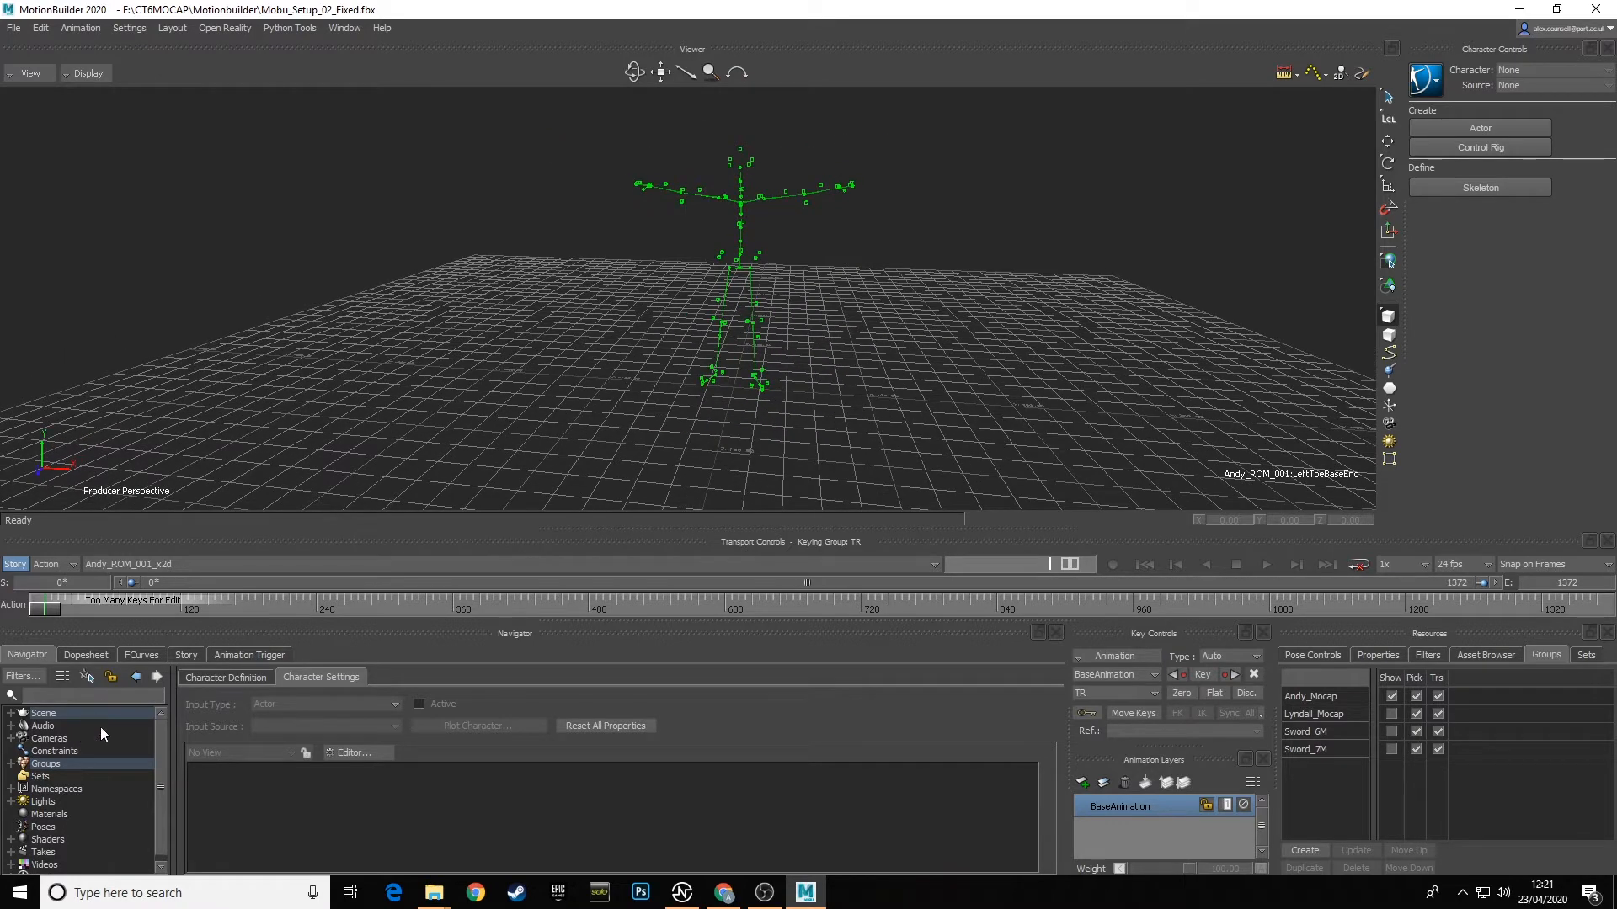
pyautogui.click(440, 390)
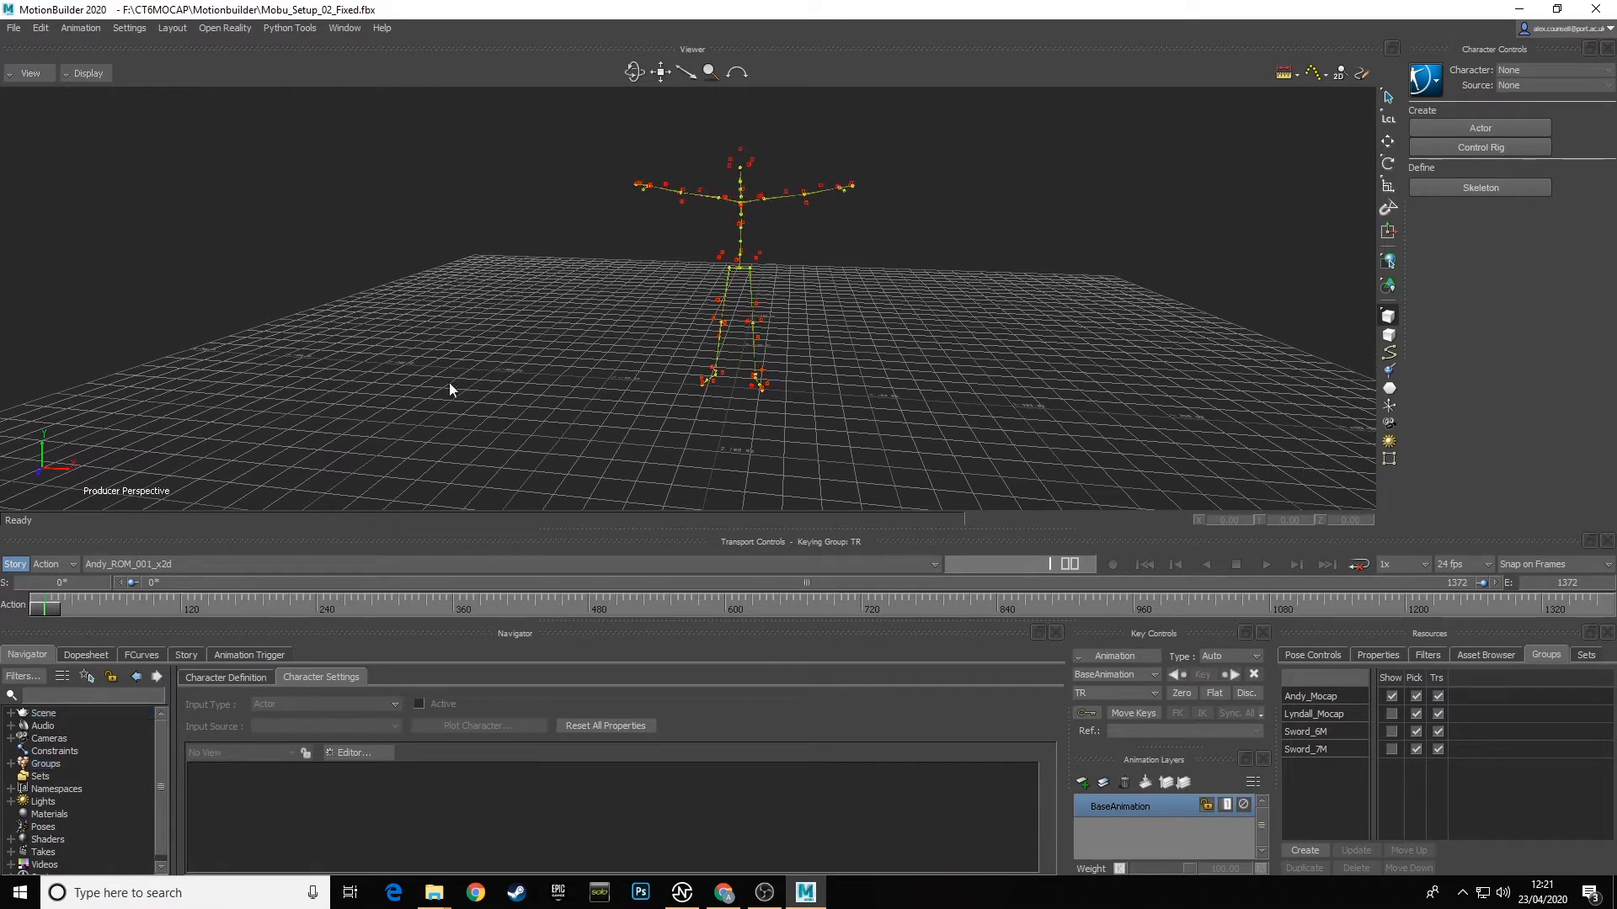
# Step: Select all markers of both performers in the scene hierarchy, from the first ARIEL to the last RTOE, excluding the first performer's Hips
pyautogui.click(10, 714)
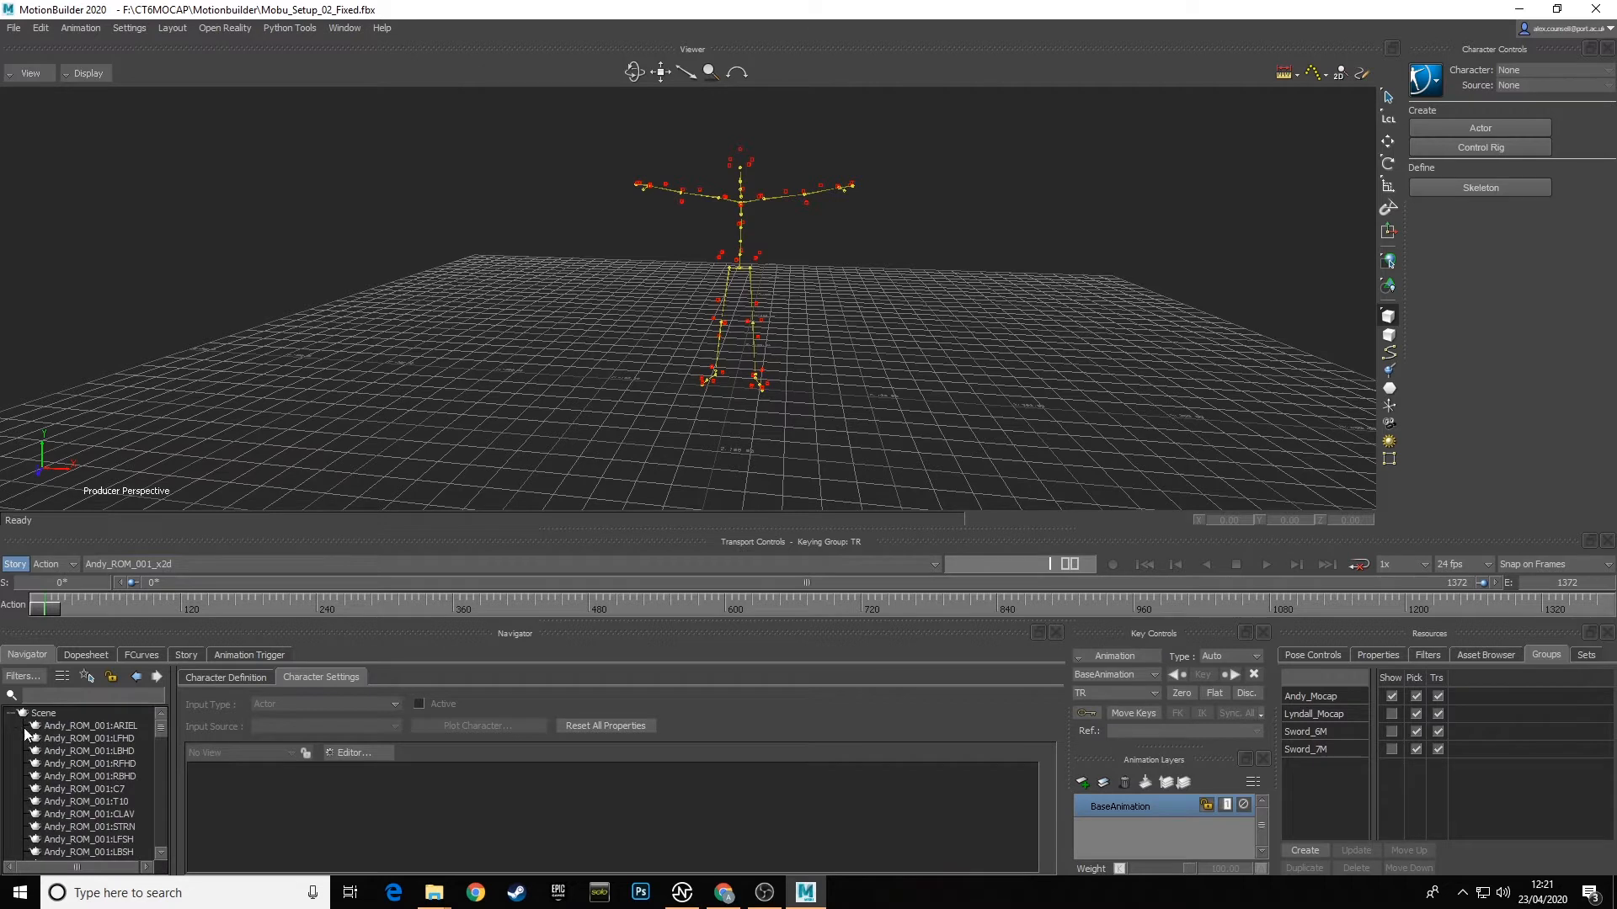
pyautogui.click(97, 727)
pyautogui.scroll(-5, 97, 755)
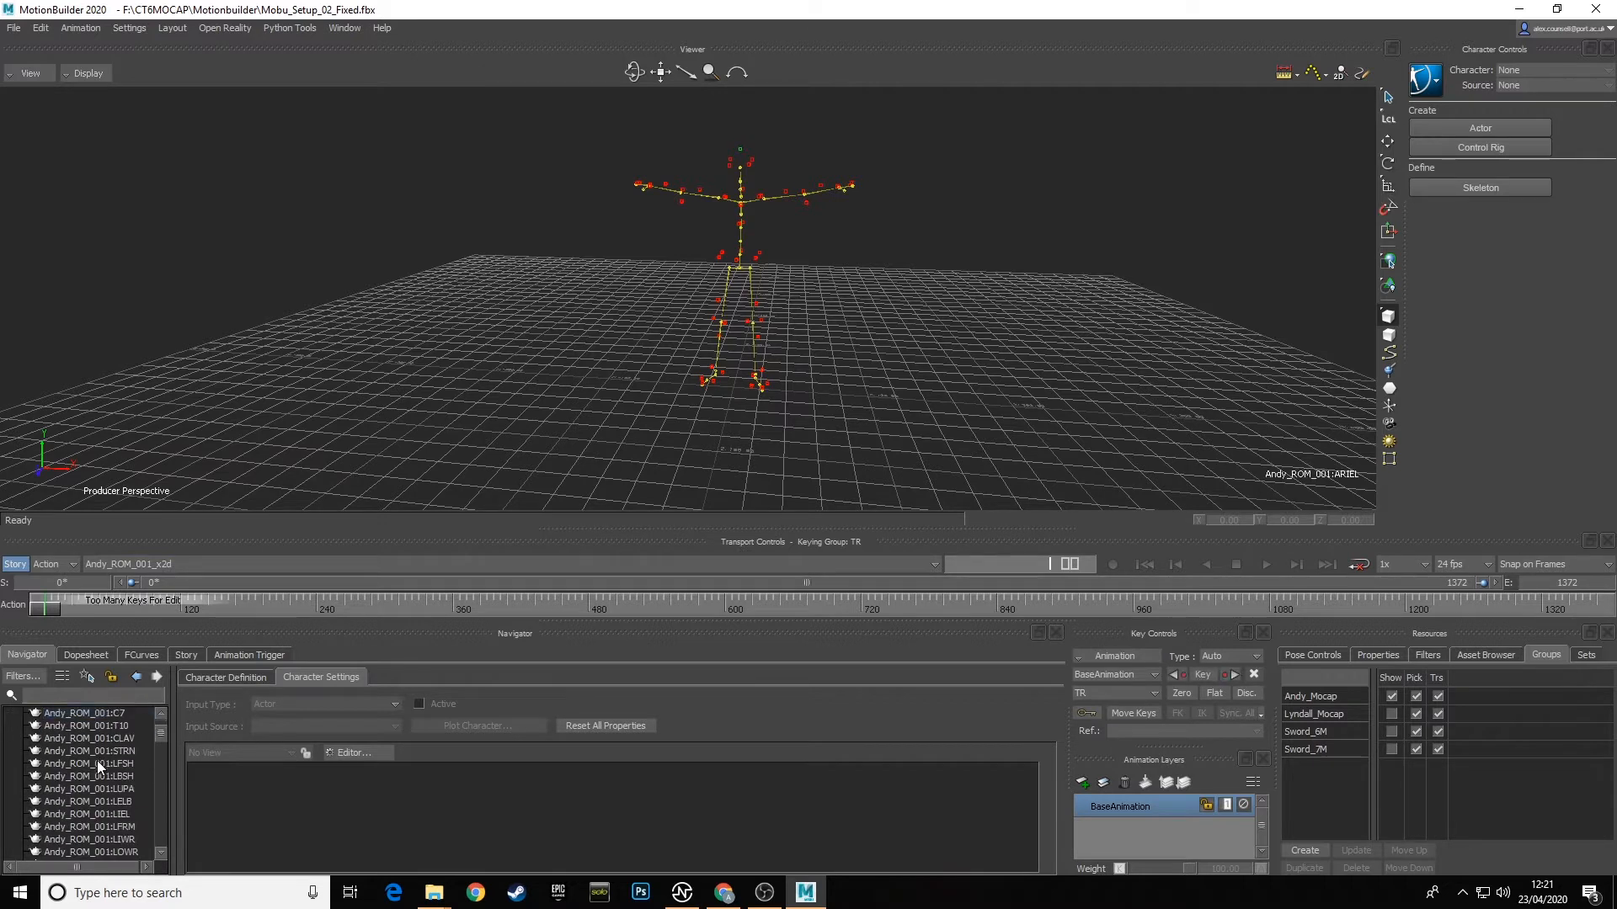
pyautogui.scroll(-4, 98, 762)
pyautogui.scroll(-10, 95, 765)
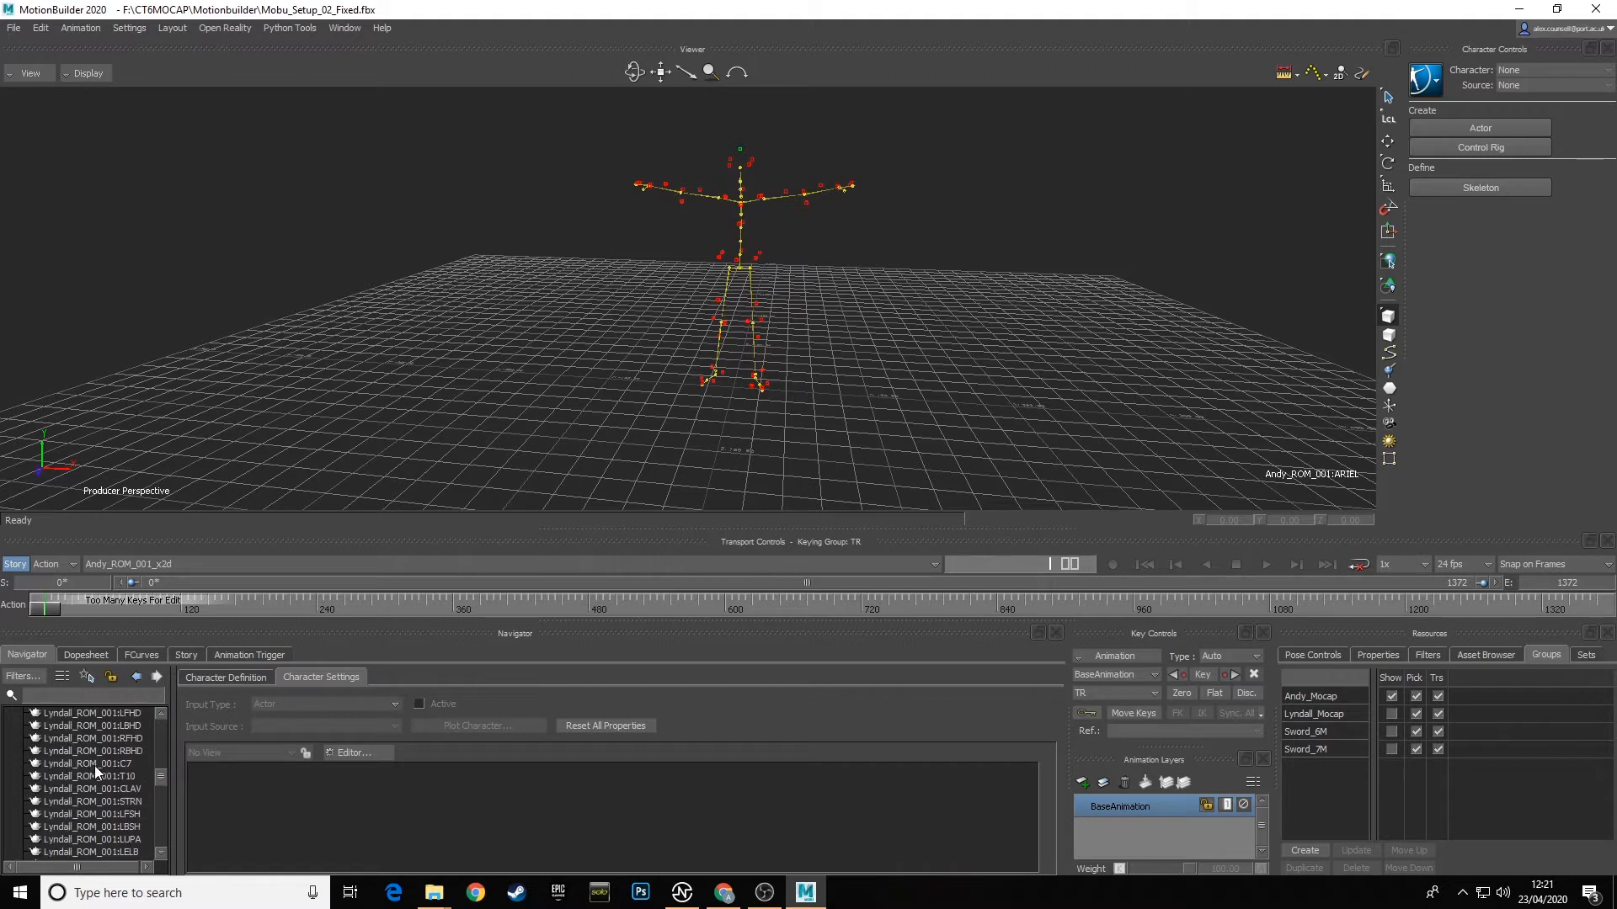
pyautogui.scroll(-6, 94, 765)
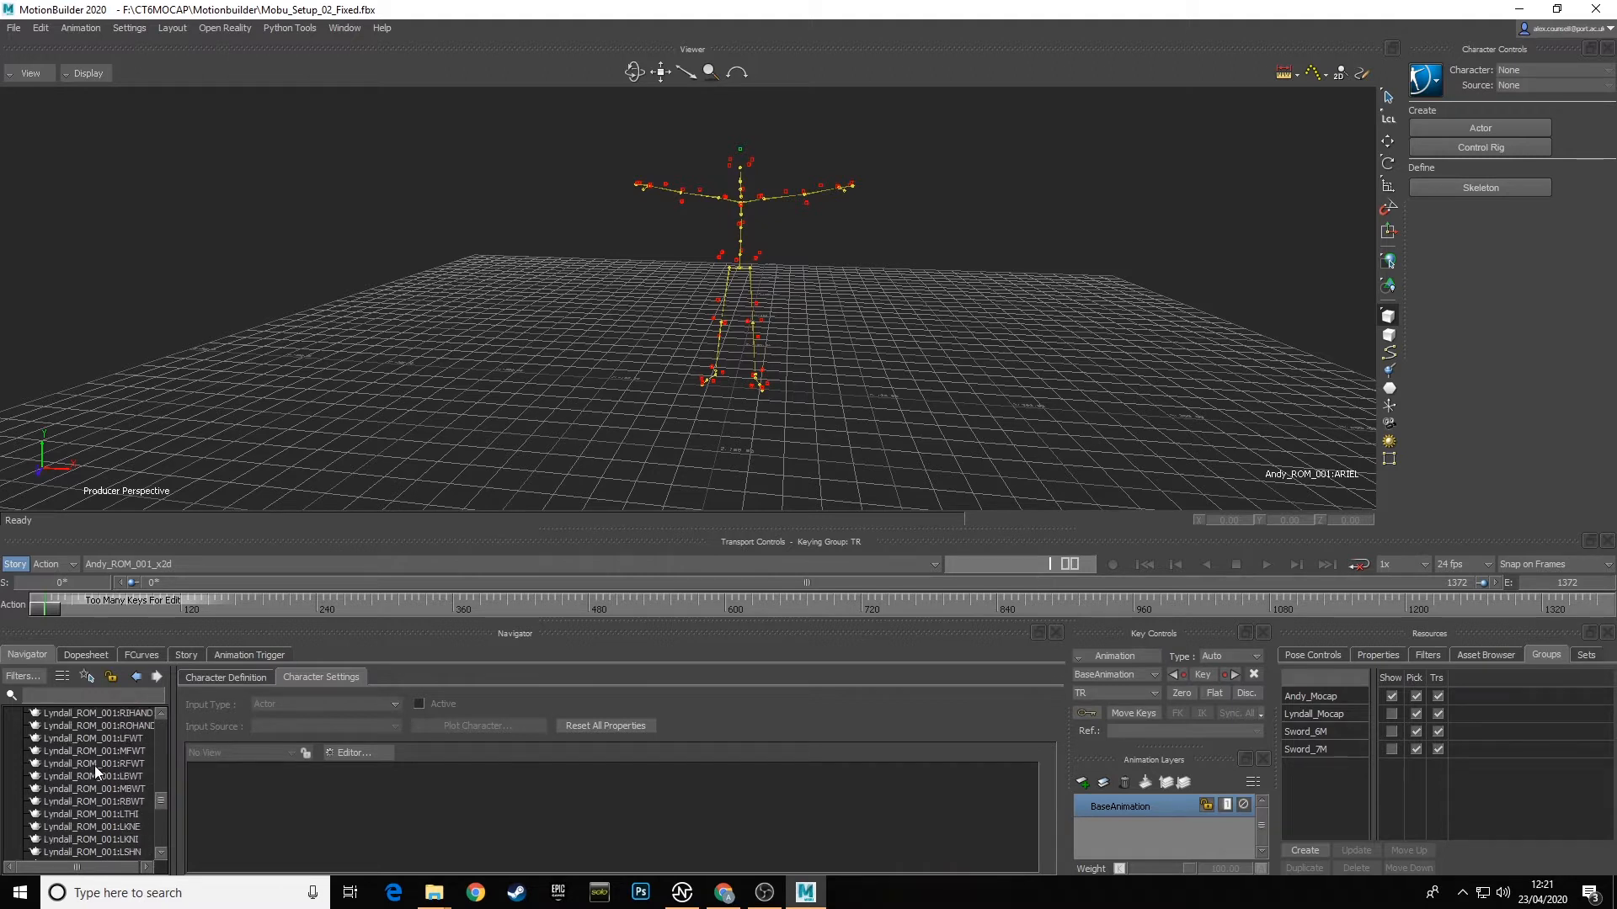
pyautogui.scroll(-5, 94, 765)
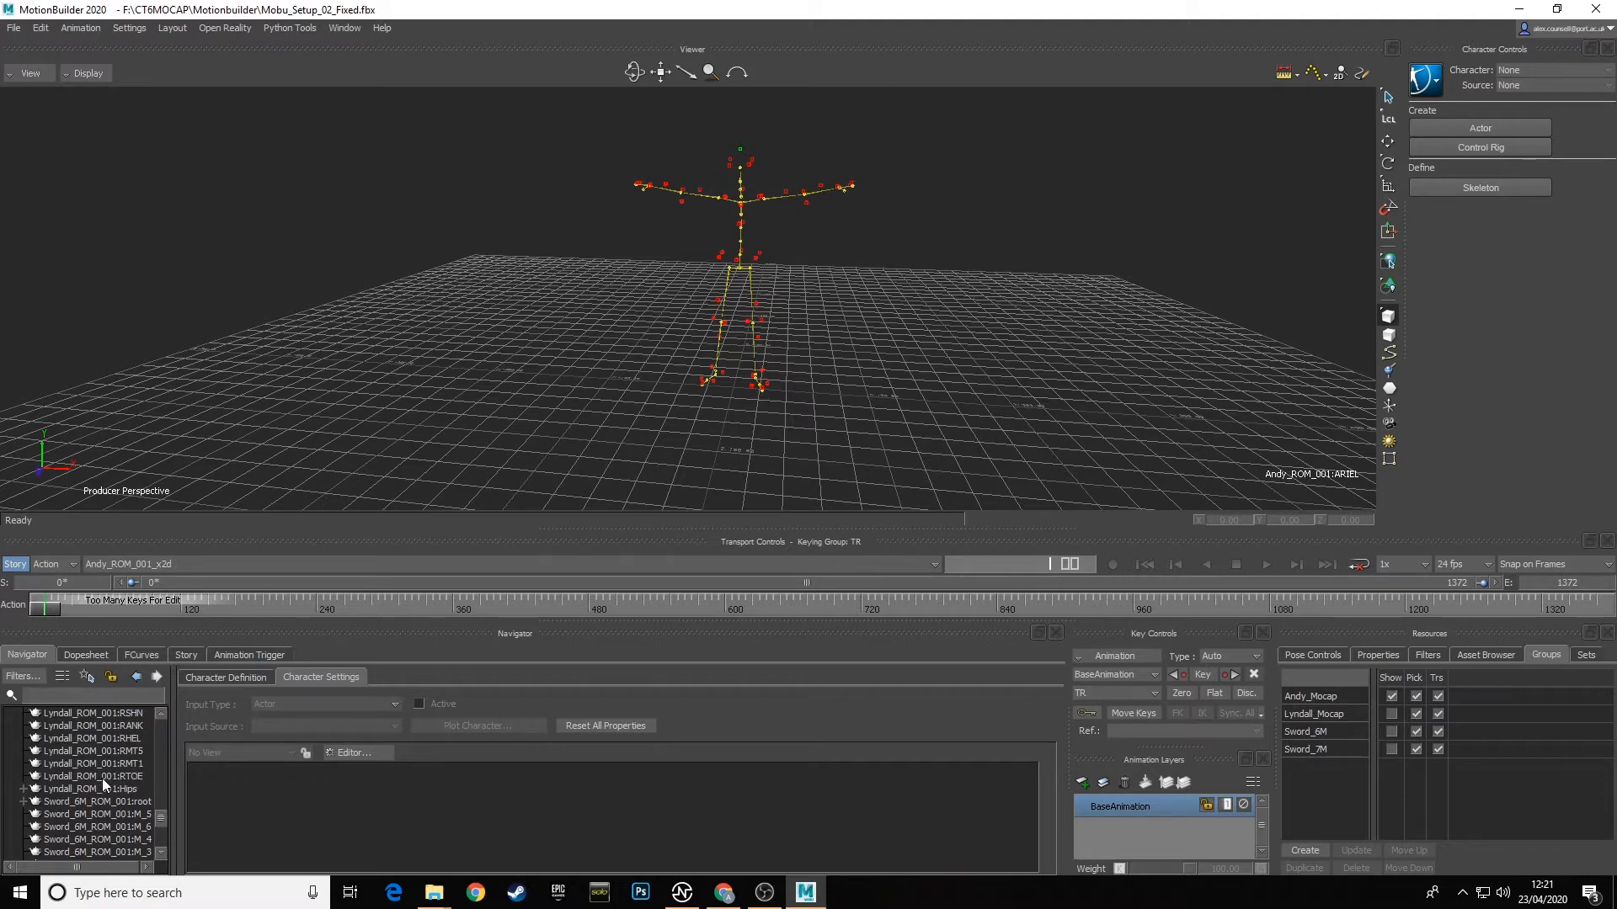
pyautogui.keyDown('shift'); pyautogui.click(104, 777); pyautogui.keyUp('shift')
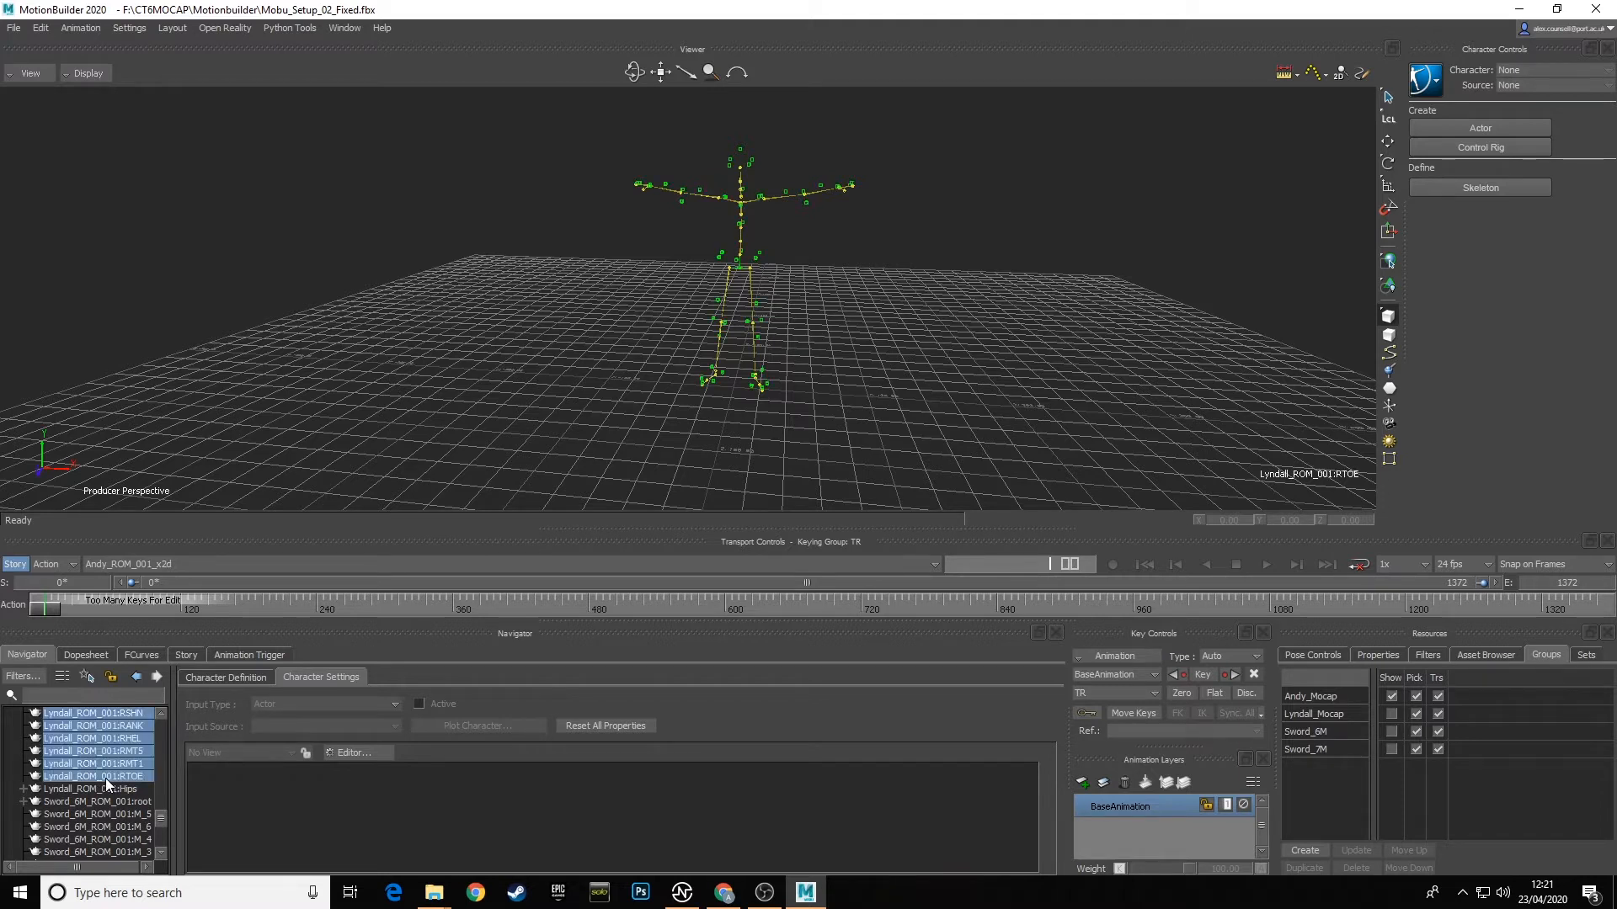
pyautogui.scroll(8, 104, 778)
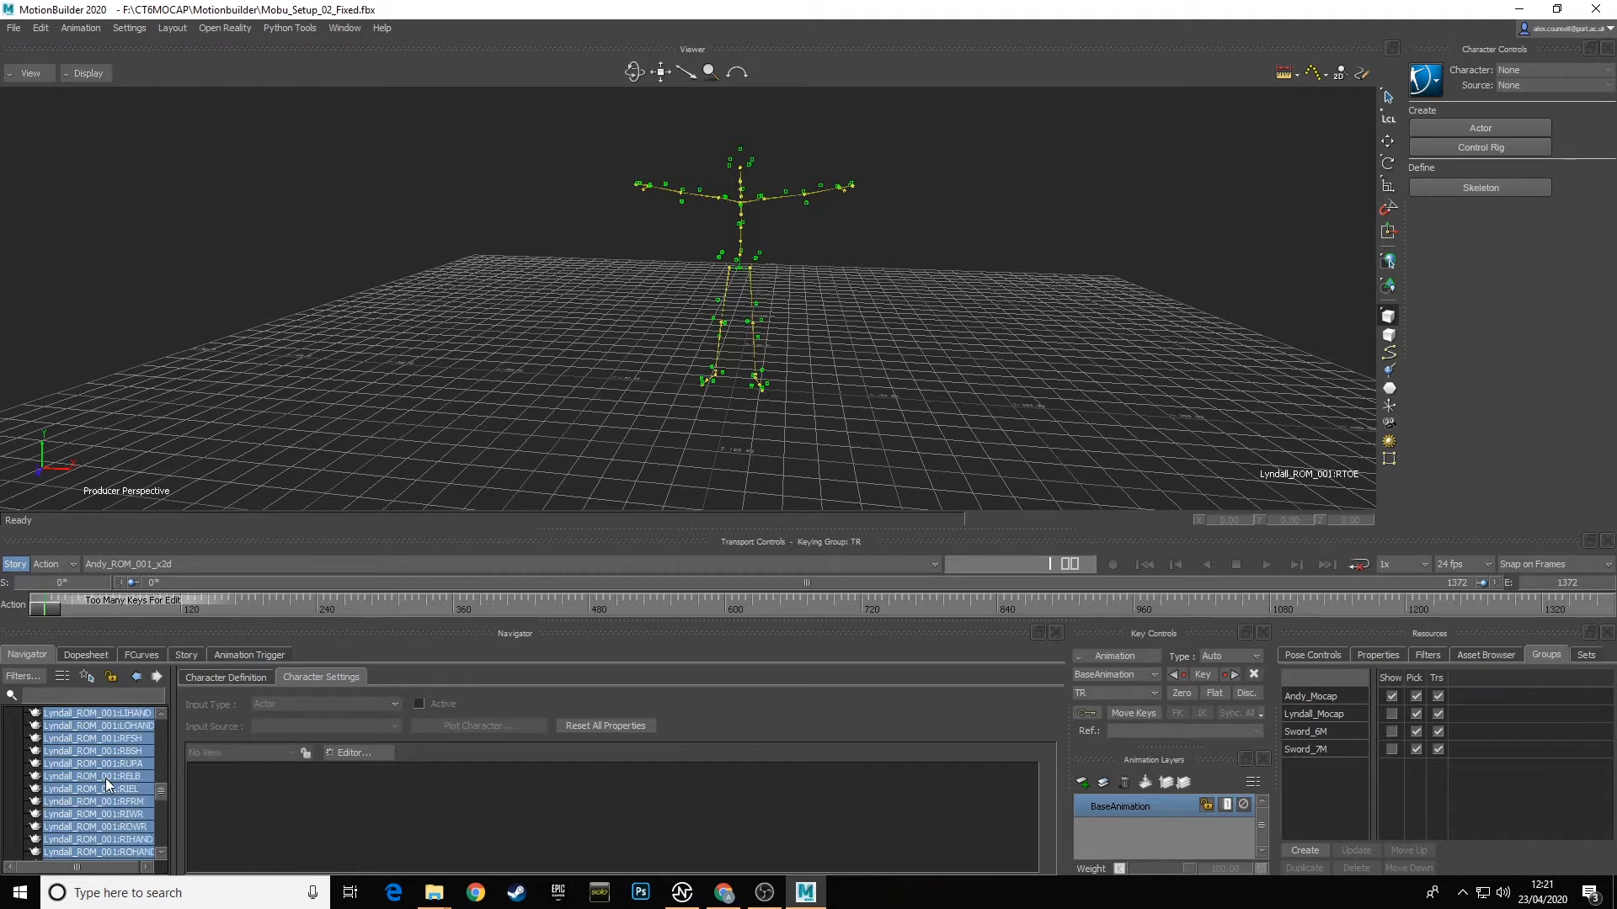
pyautogui.scroll(6, 105, 778)
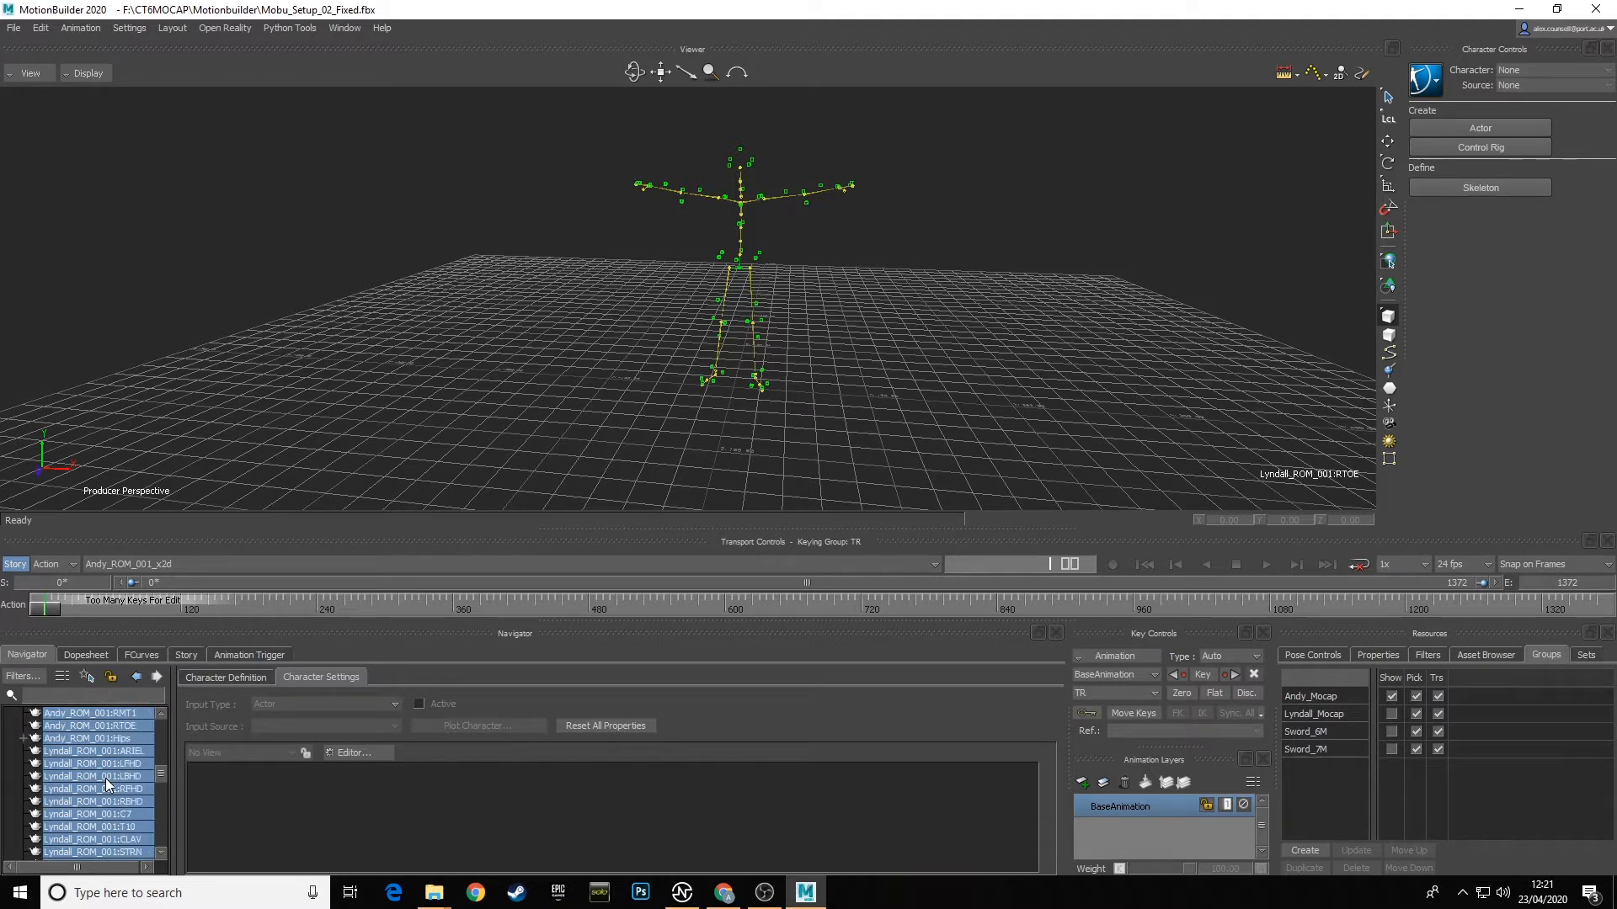
pyautogui.keyDown('ctrl'); pyautogui.click(109, 738); pyautogui.keyUp('ctrl')
# Step: Create a group named Markers from the selected markers, toggle its visibility and deselect everything
pyautogui.click(1305, 851)
pyautogui.doubleClick(1321, 766)
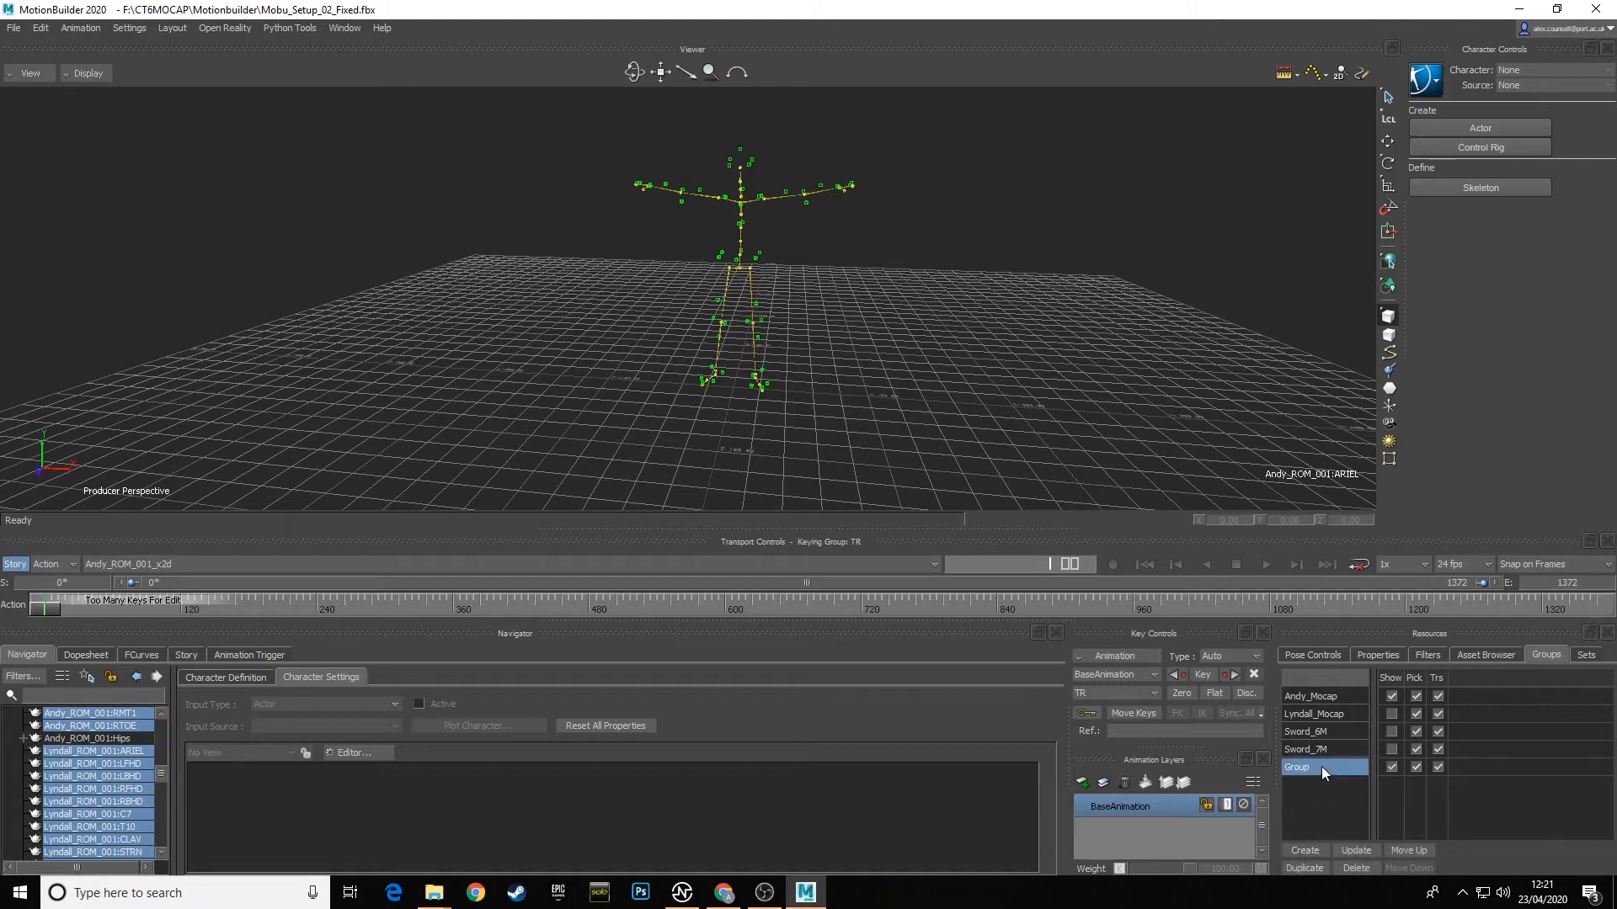
pyautogui.write('Markers')
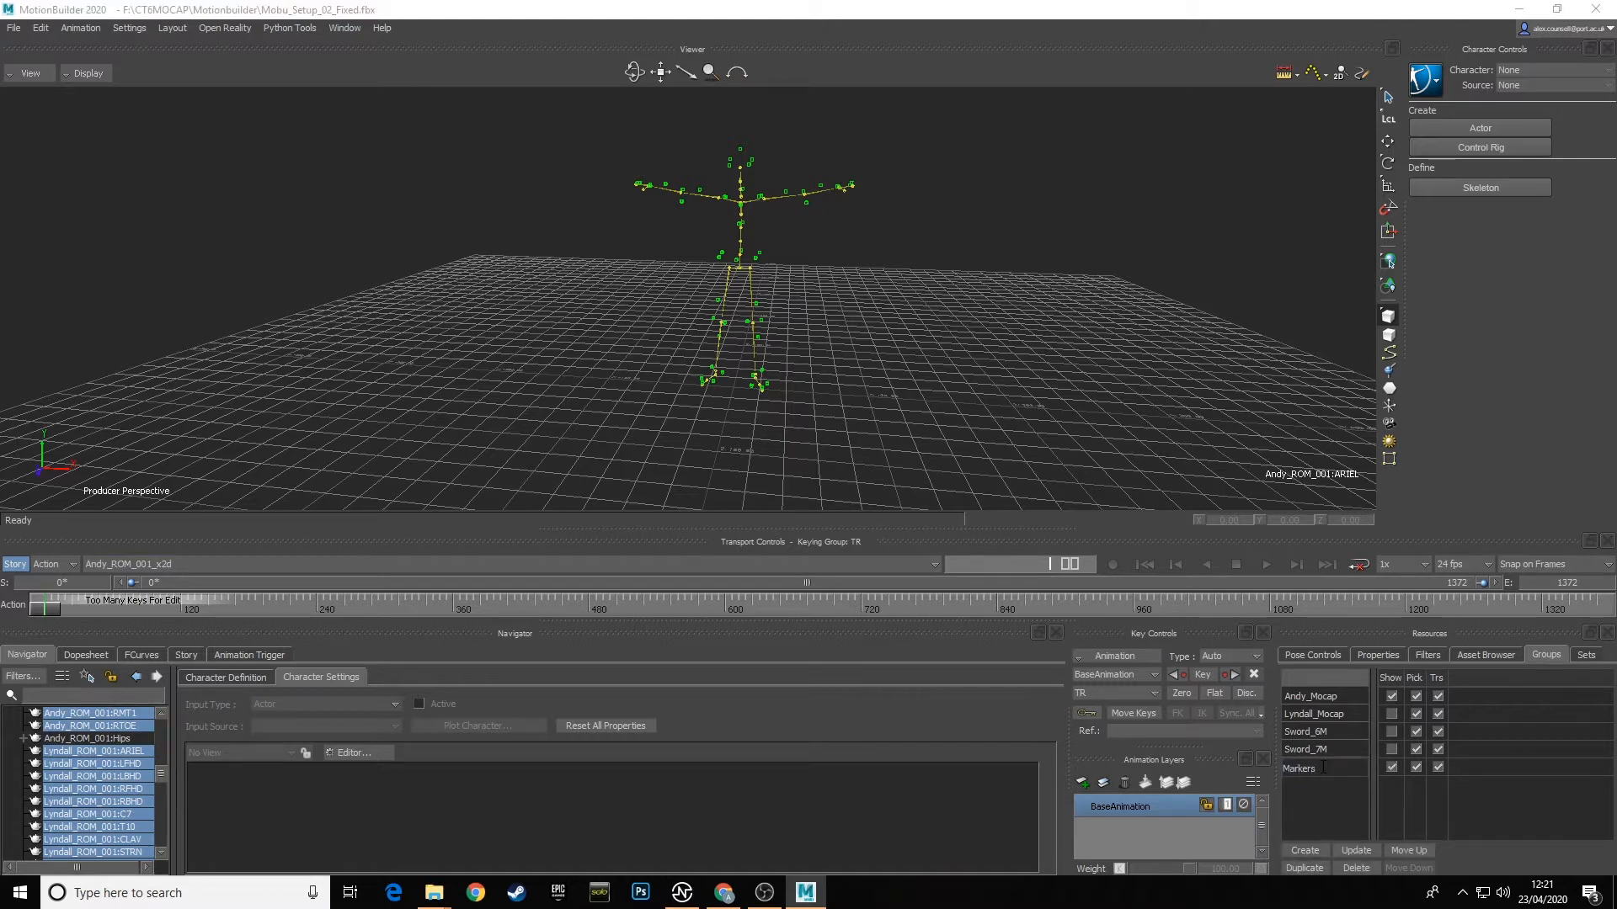
pyautogui.press('Return')
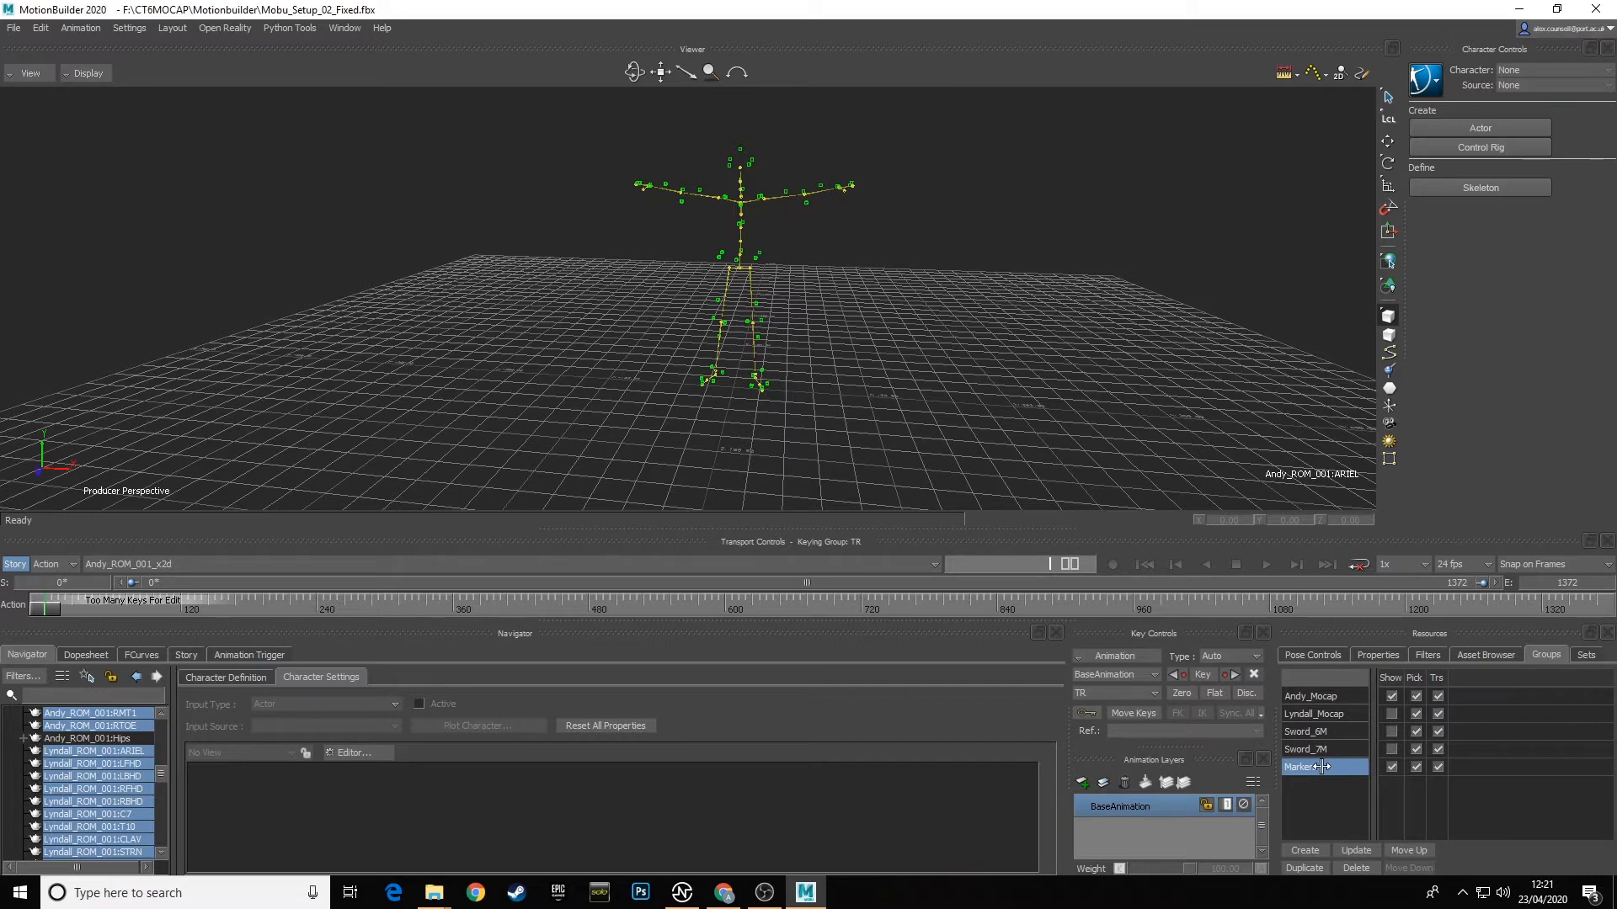
pyautogui.click(1390, 767)
pyautogui.click(960, 411)
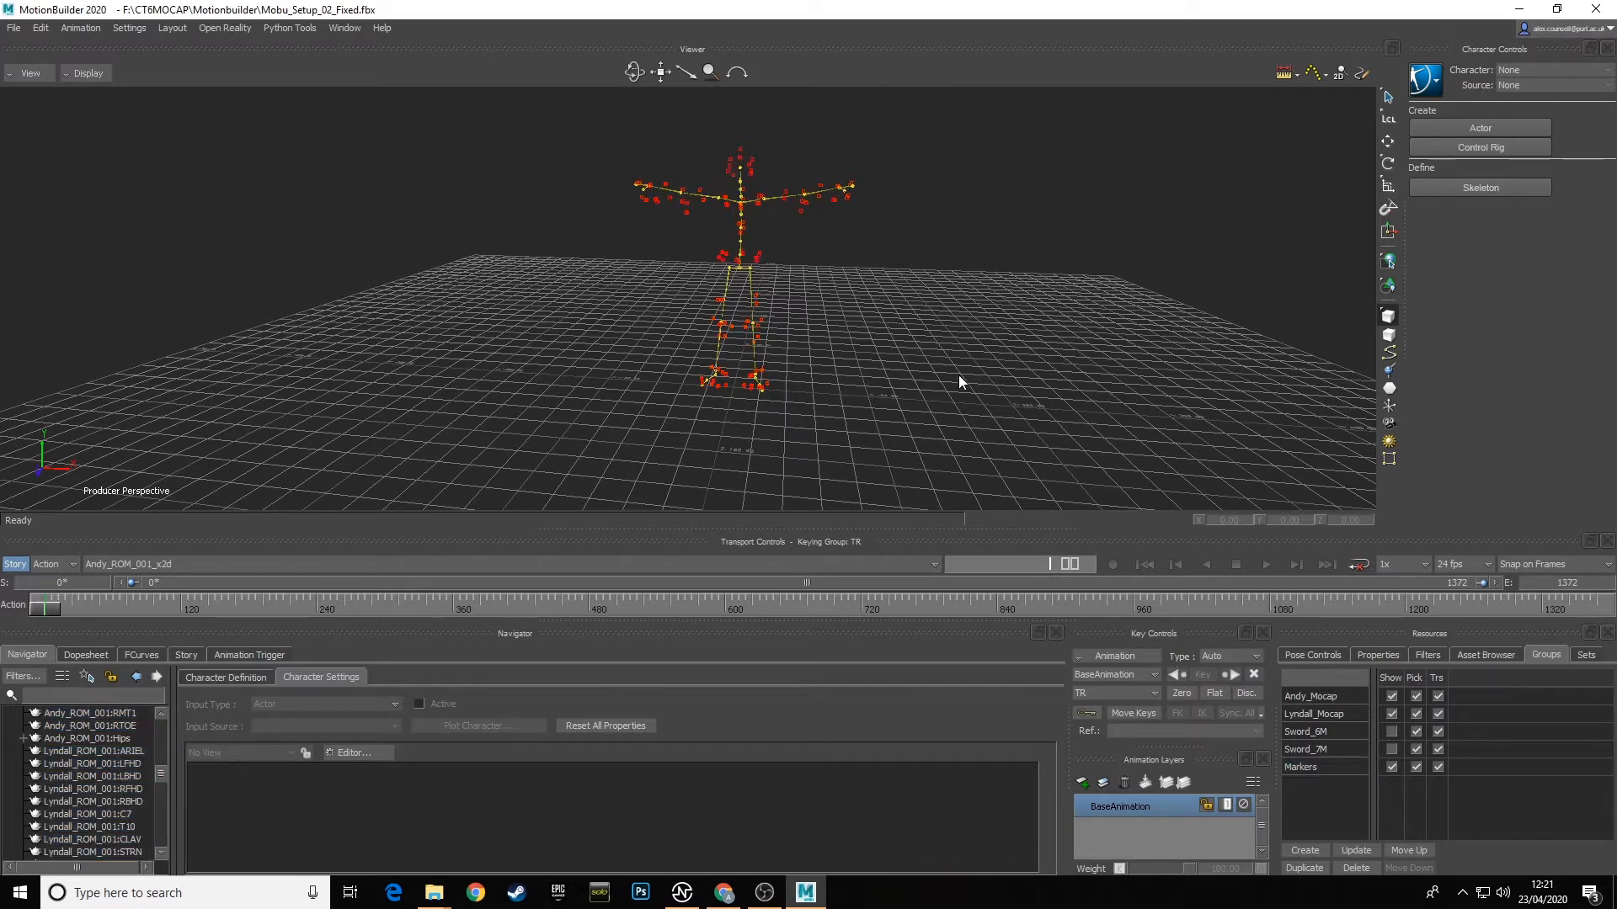
# Step: Save the scene under the new name Mobu_Setup_03_Characterising_Mocap_Skeletons.fbx
pyautogui.click(13, 29)
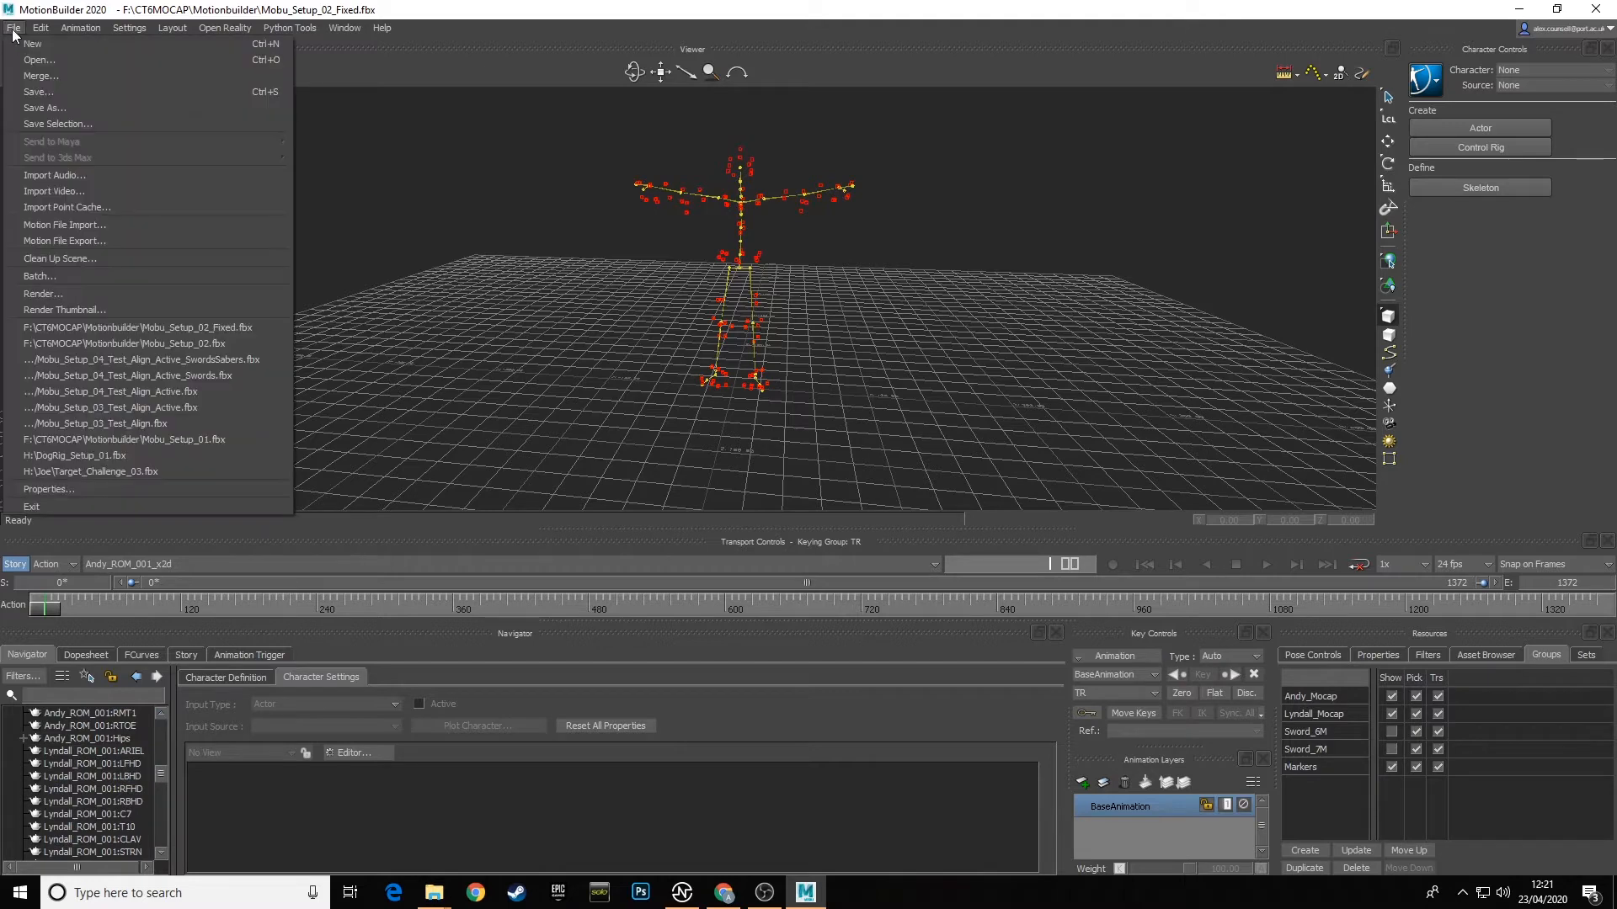
pyautogui.click(56, 108)
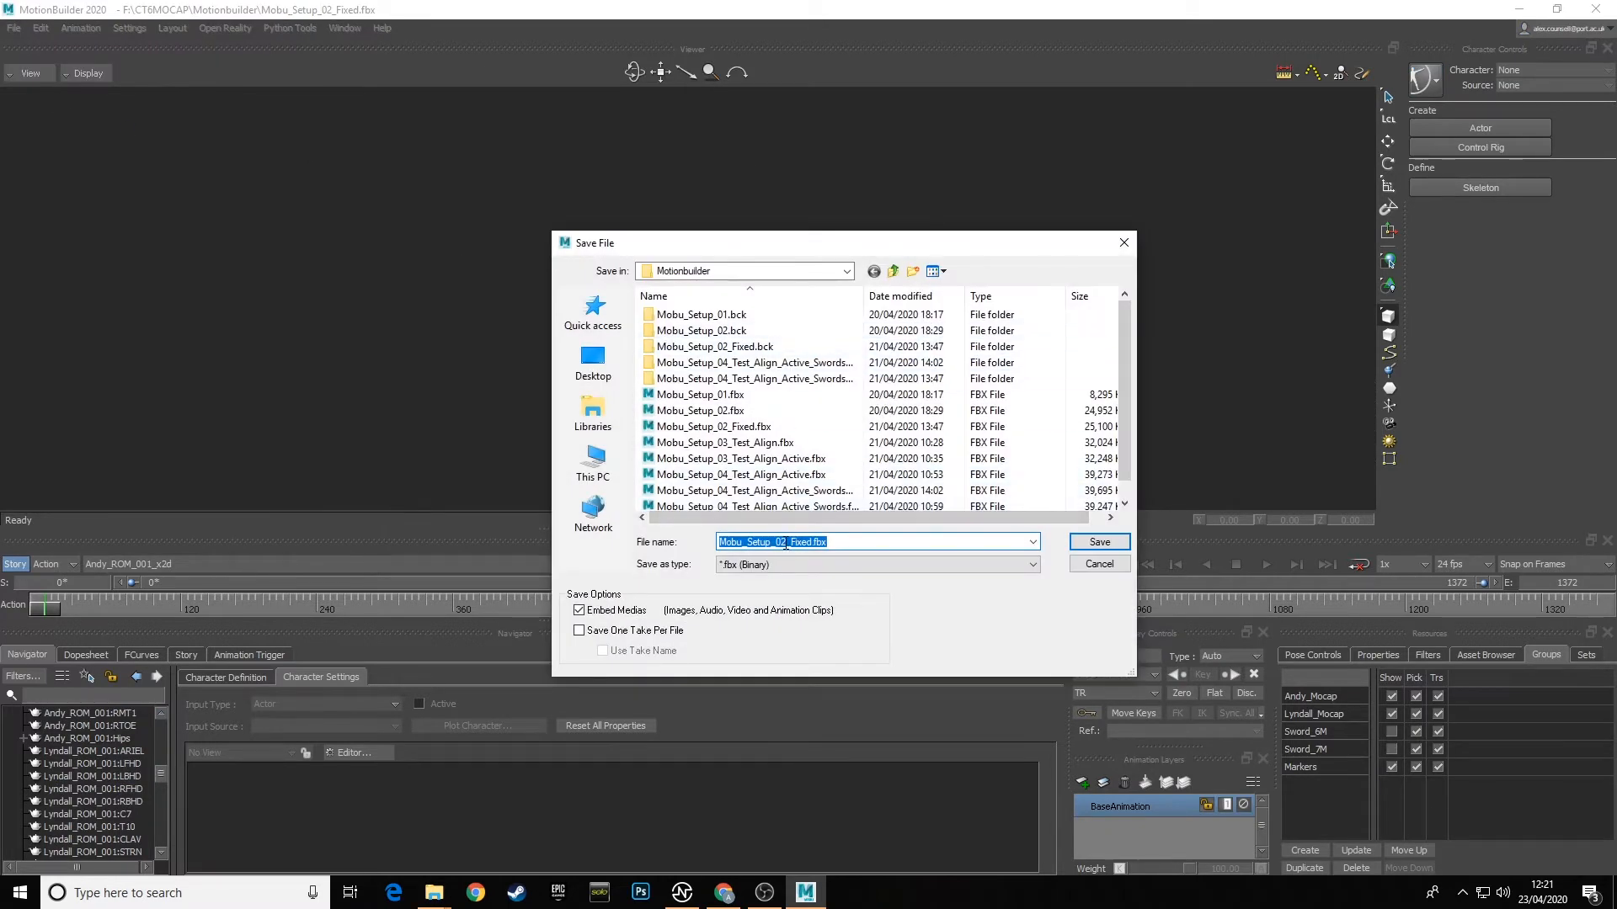
pyautogui.click(784, 541)
pyautogui.press('BackSpace')
pyautogui.write('3')
pyautogui.press('BackSpace')
pyautogui.press('BackSpace')
pyautogui.press('BackSpace')
pyautogui.press('BackSpace')
pyautogui.press('BackSpace')
pyautogui.write('Characterisin')
pyautogui.write('g_Mocap')
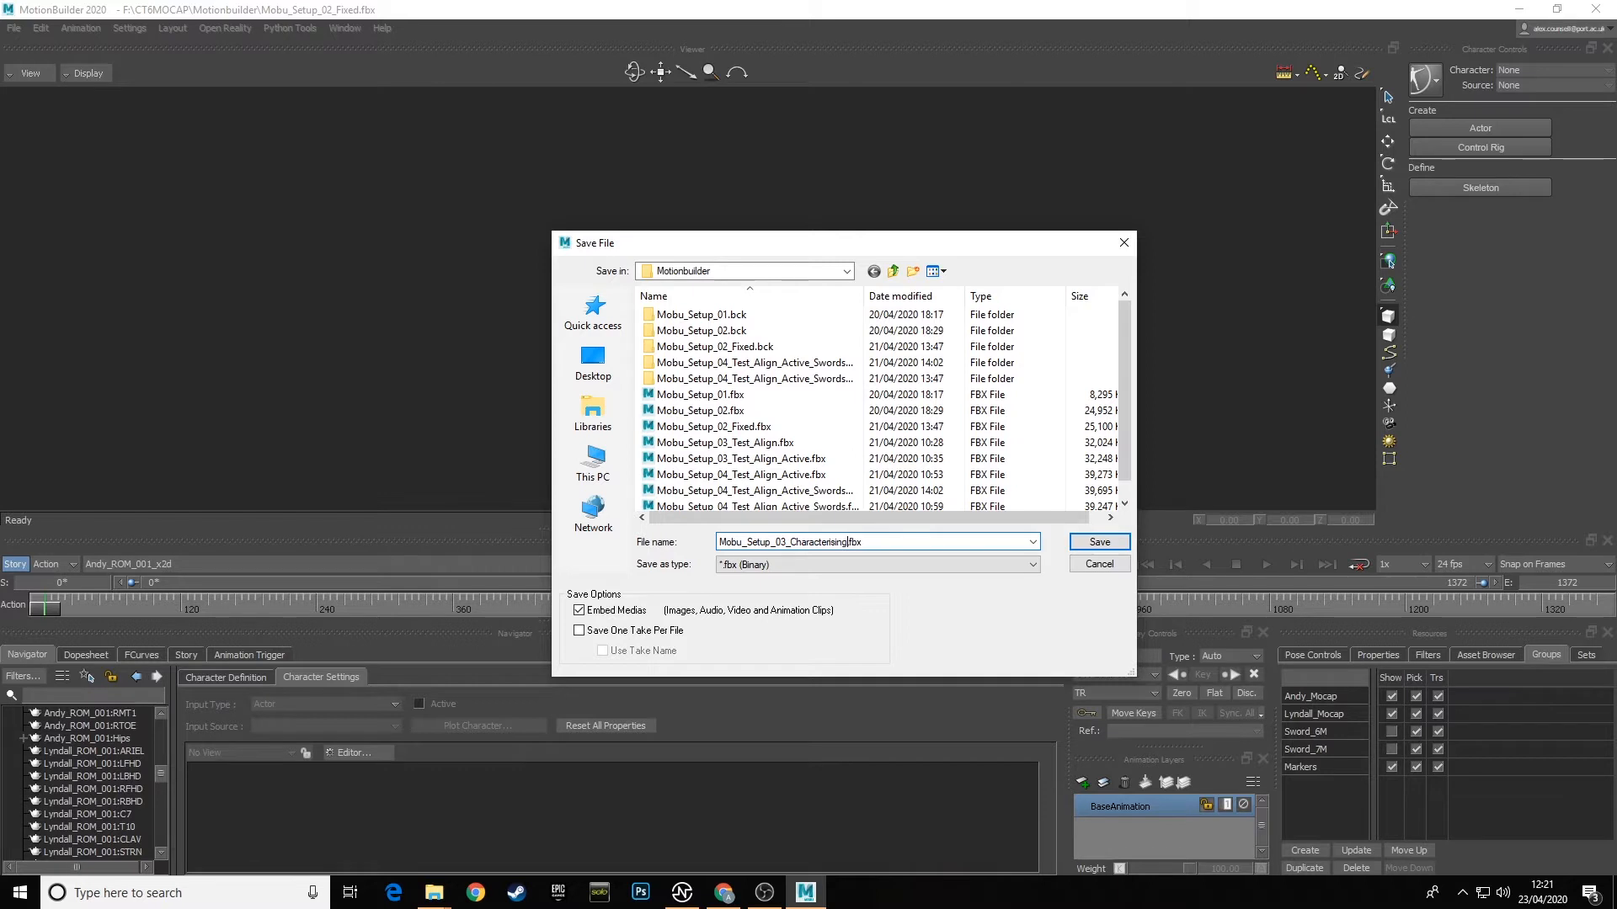
pyautogui.write('_Skeletons')
pyautogui.click(1097, 543)
pyautogui.click(494, 837)
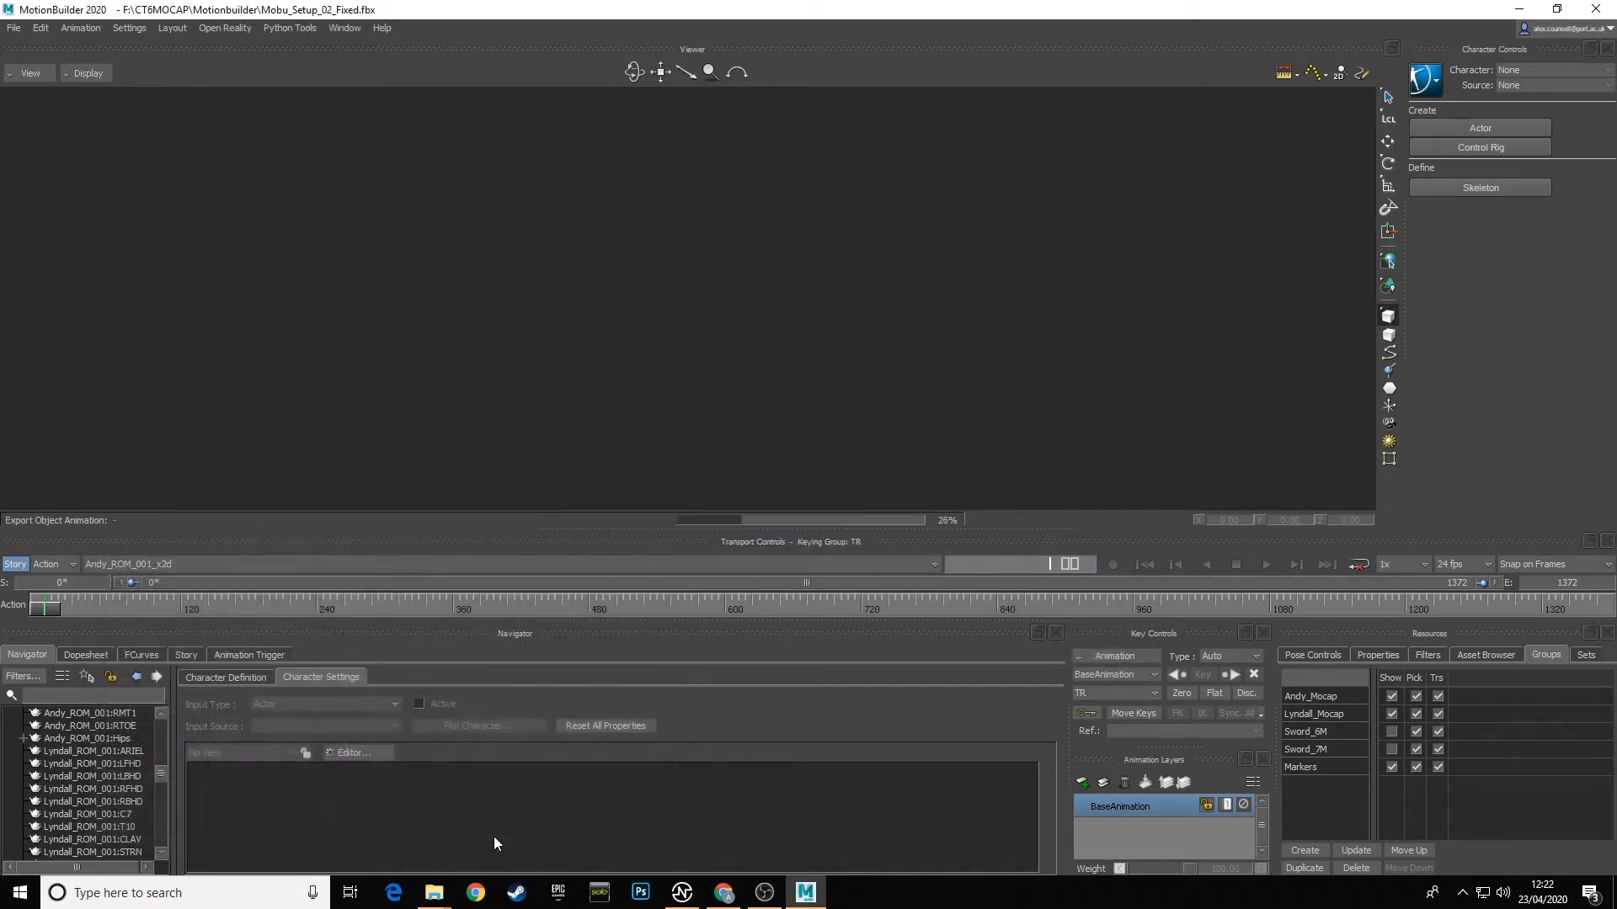
# Step: Hide the second performer's mocap group and the Markers group
pyautogui.keyDown('ctrl'); pyautogui.keyDown('shift'); pyautogui.moveTo(783, 347); pyautogui.dragTo(833, 357); pyautogui.keyUp('shift'); pyautogui.keyUp('ctrl')
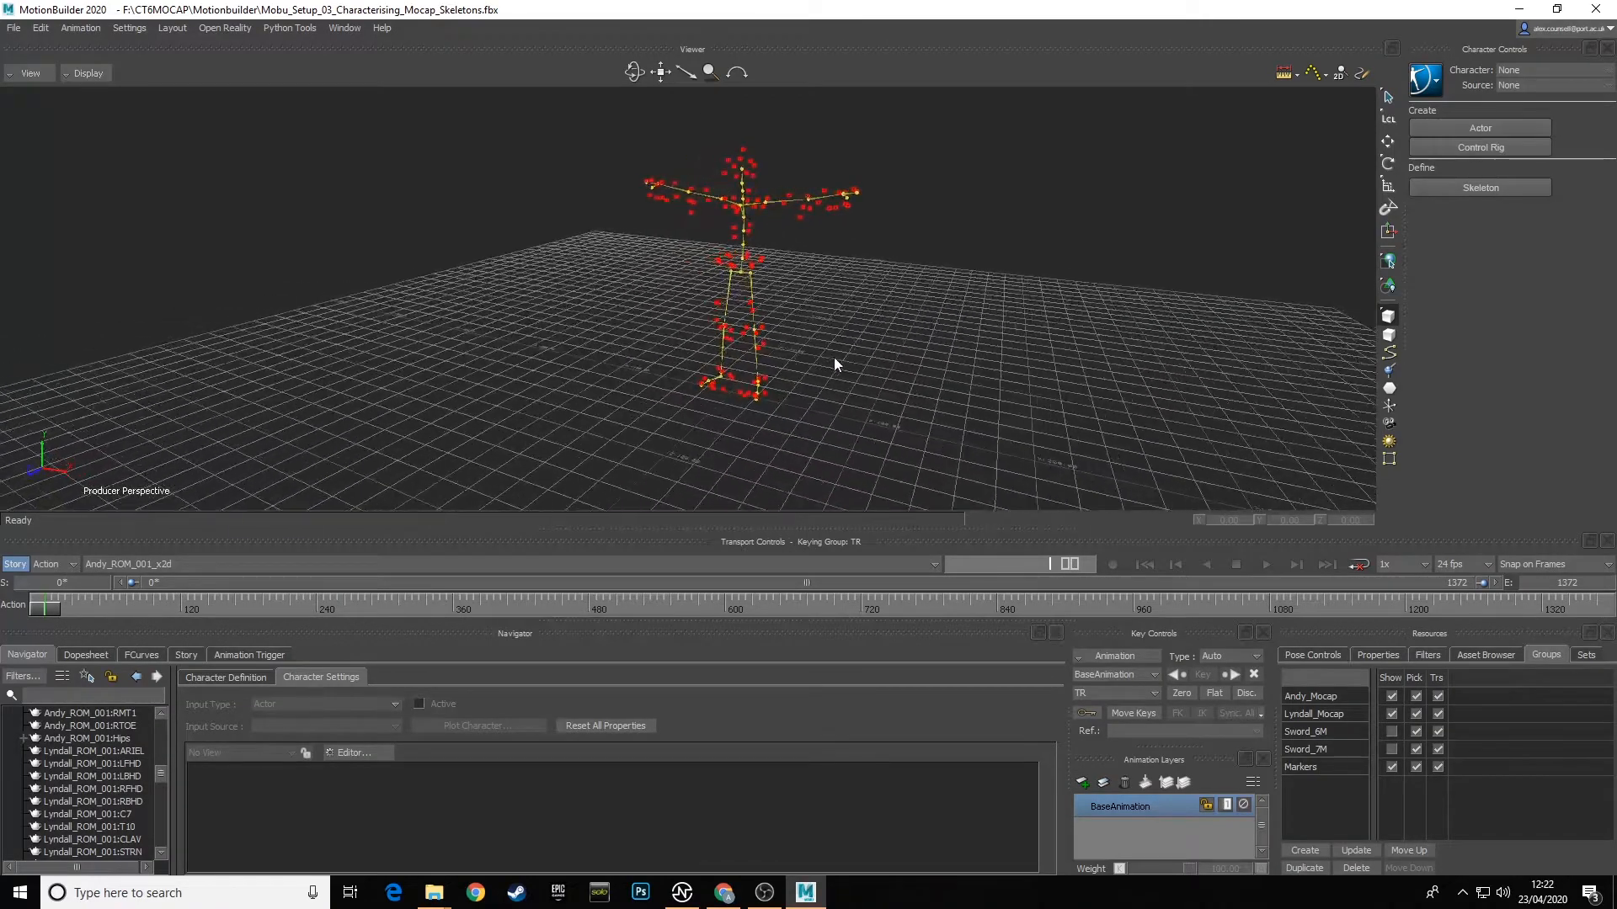
pyautogui.click(1391, 714)
pyautogui.click(1391, 767)
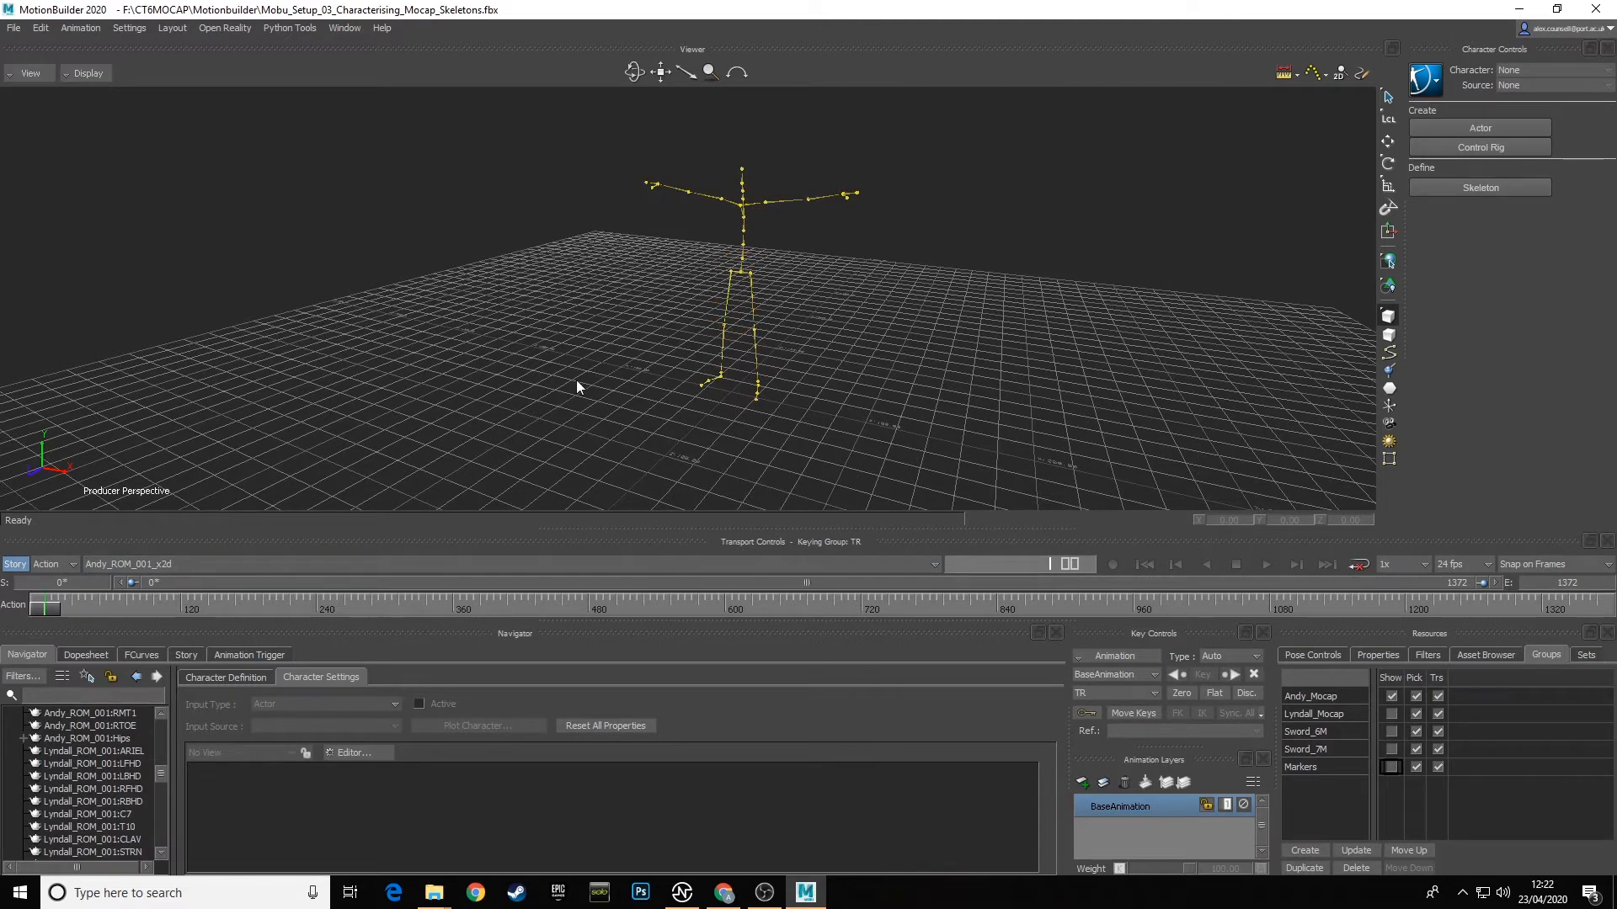
# Step: Try zeroing the rotation of every joint in the first performer's skeleton, undo it and deselect everything
pyautogui.click(751, 290)
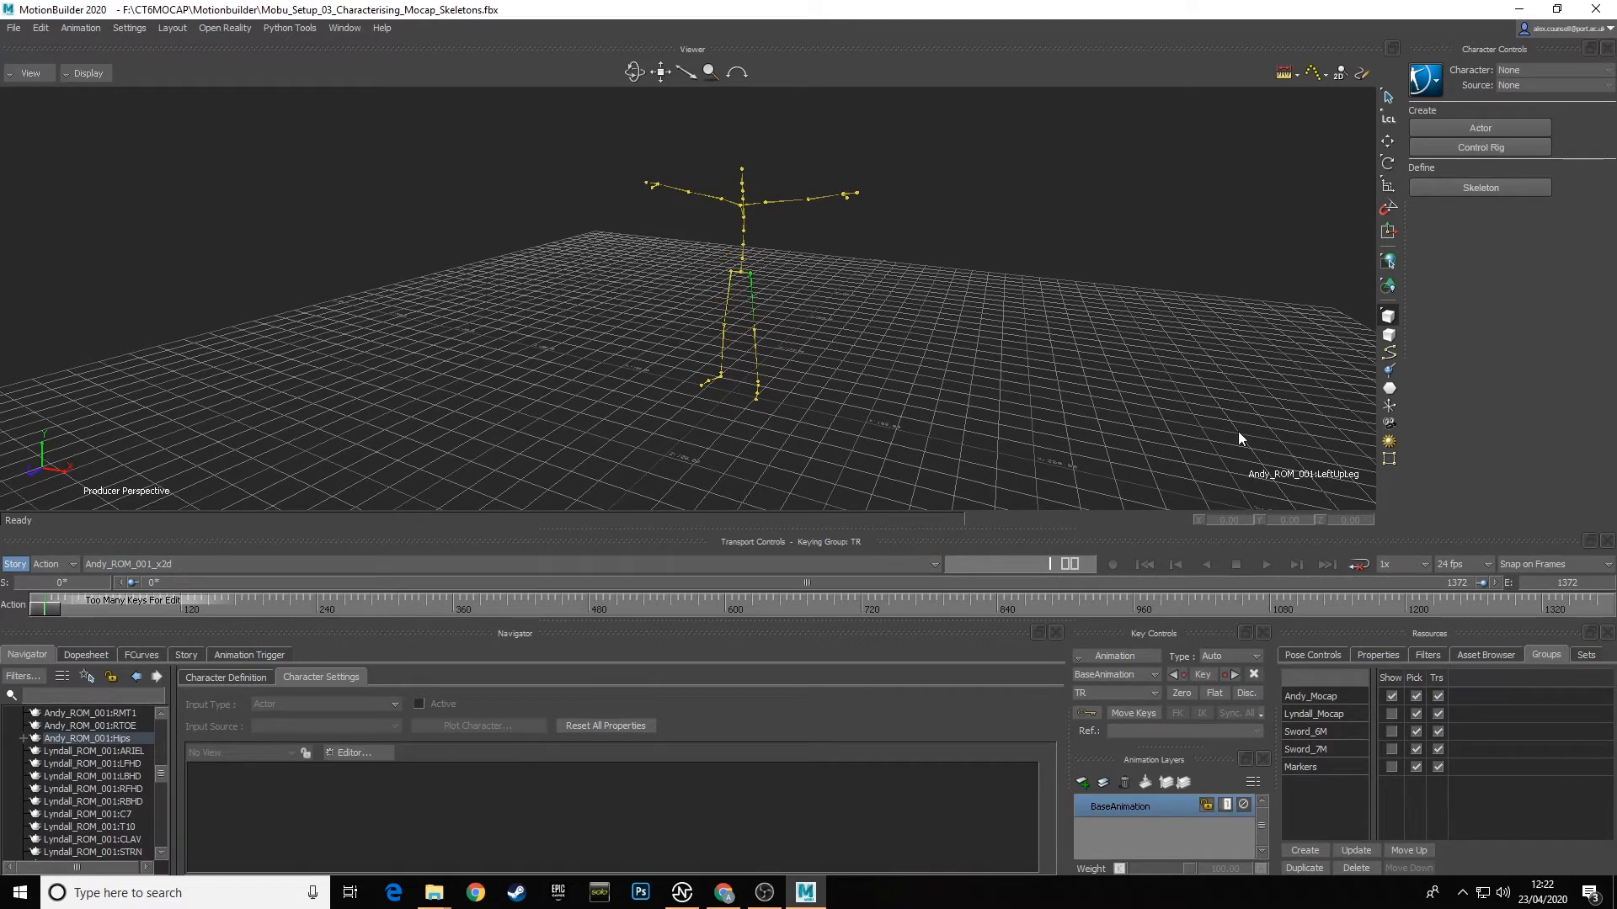
pyautogui.keyDown('ctrl'); pyautogui.keyDown('shift'); pyautogui.moveTo(792, 354); pyautogui.dragTo(849, 401); pyautogui.keyUp('shift'); pyautogui.keyUp('ctrl')
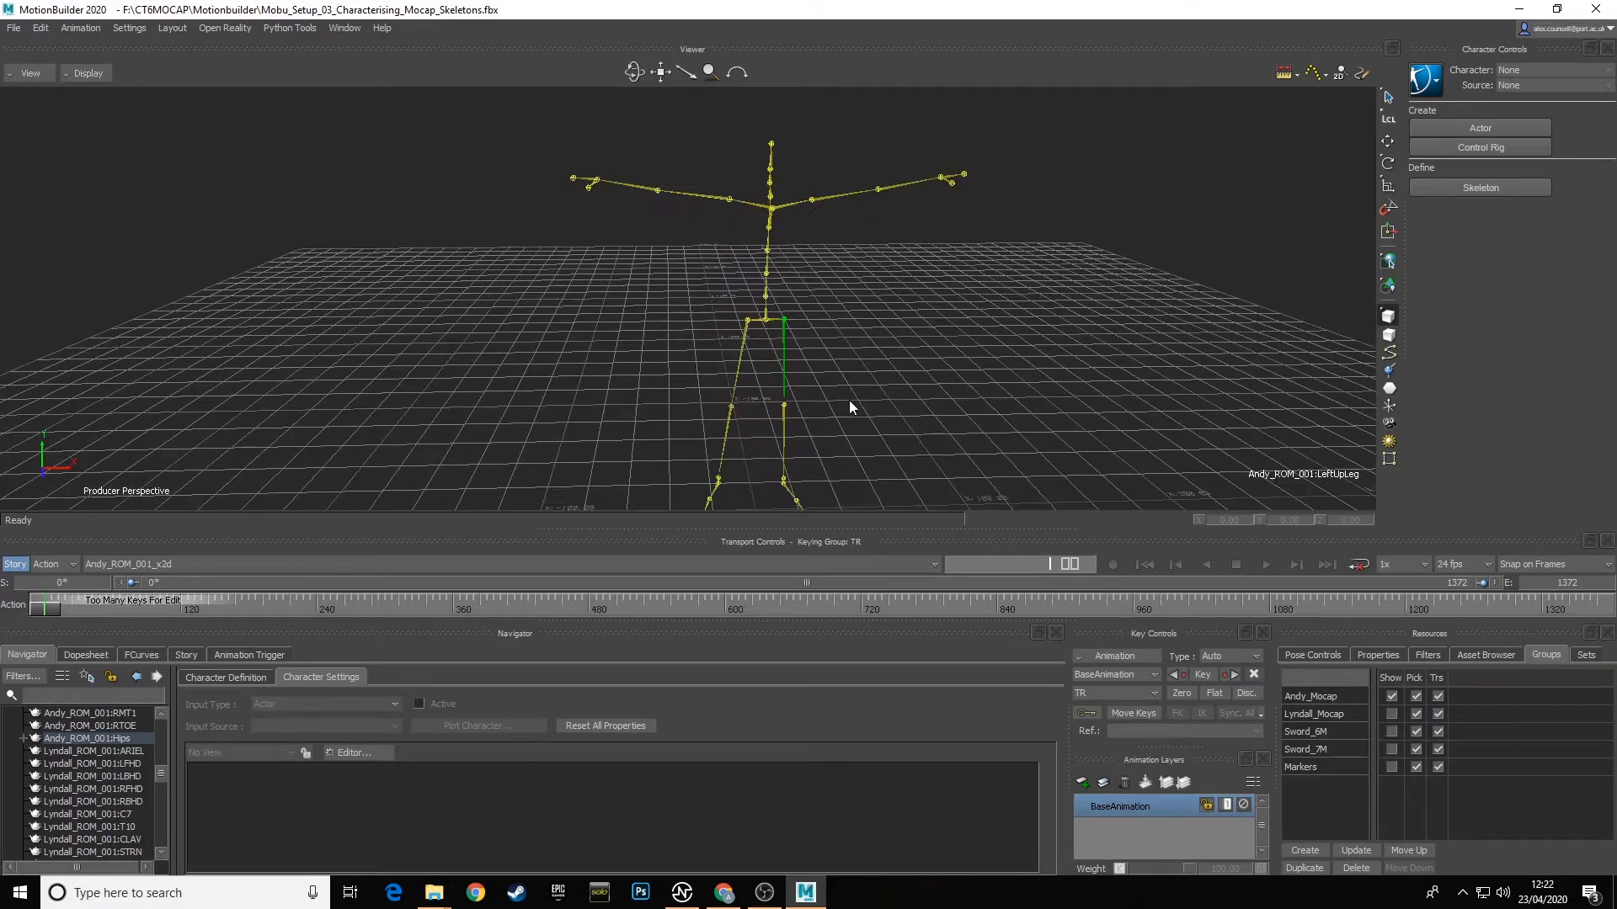
pyautogui.keyDown('ctrl'); pyautogui.keyDown('shift'); pyautogui.moveTo(908, 306); pyautogui.dragTo(895, 401); pyautogui.keyUp('shift'); pyautogui.keyUp('ctrl')
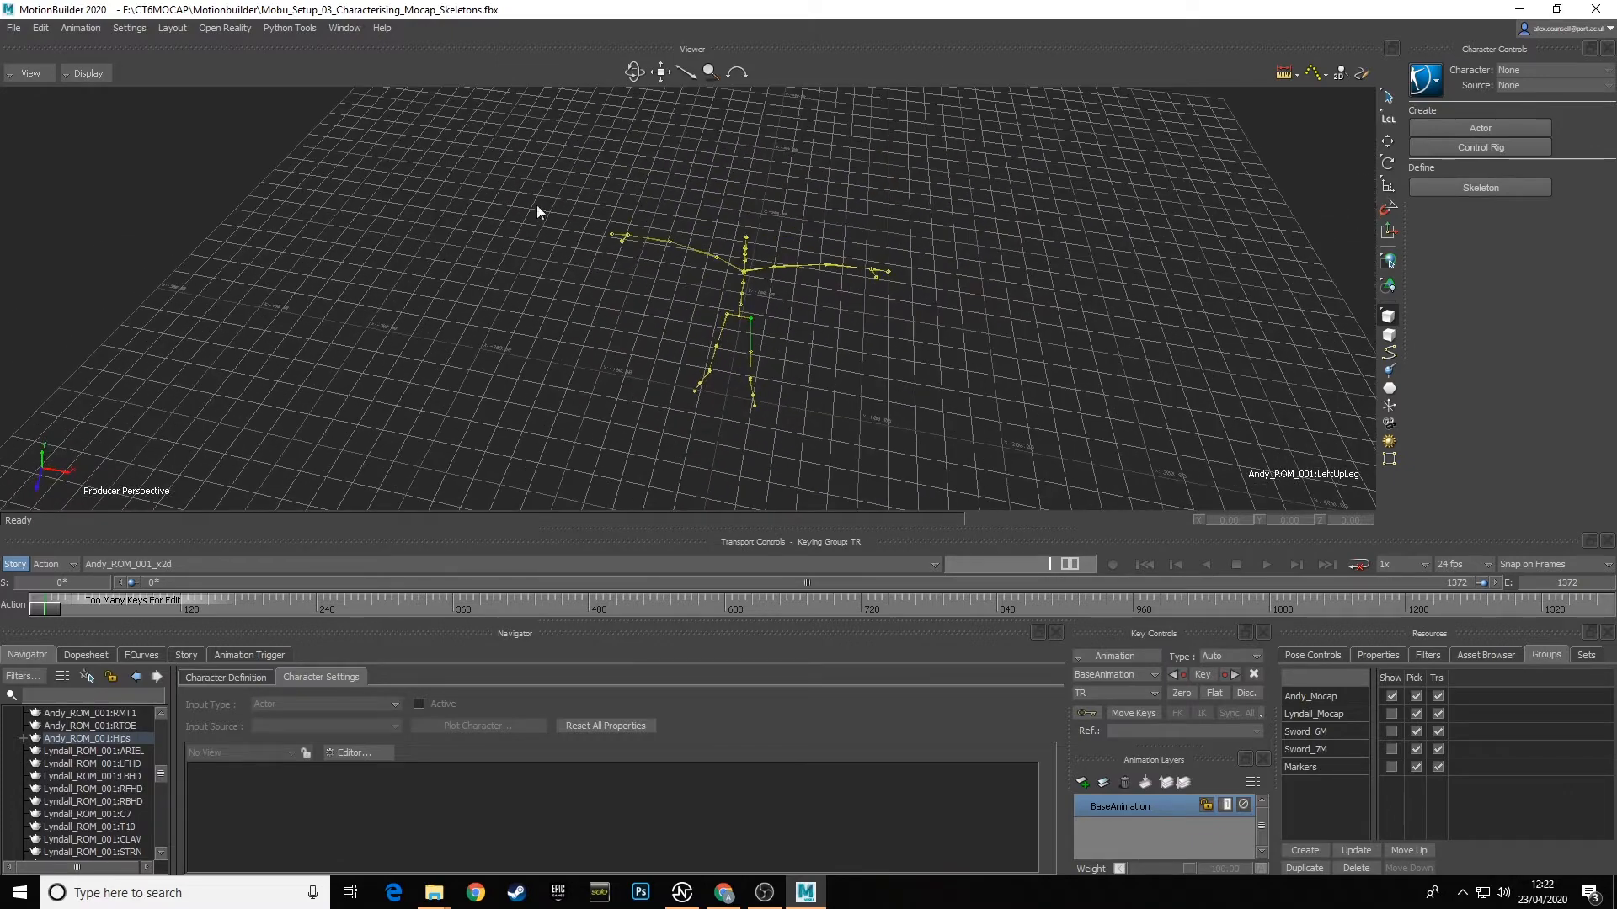
pyautogui.moveTo(533, 226); pyautogui.dragTo(948, 453)
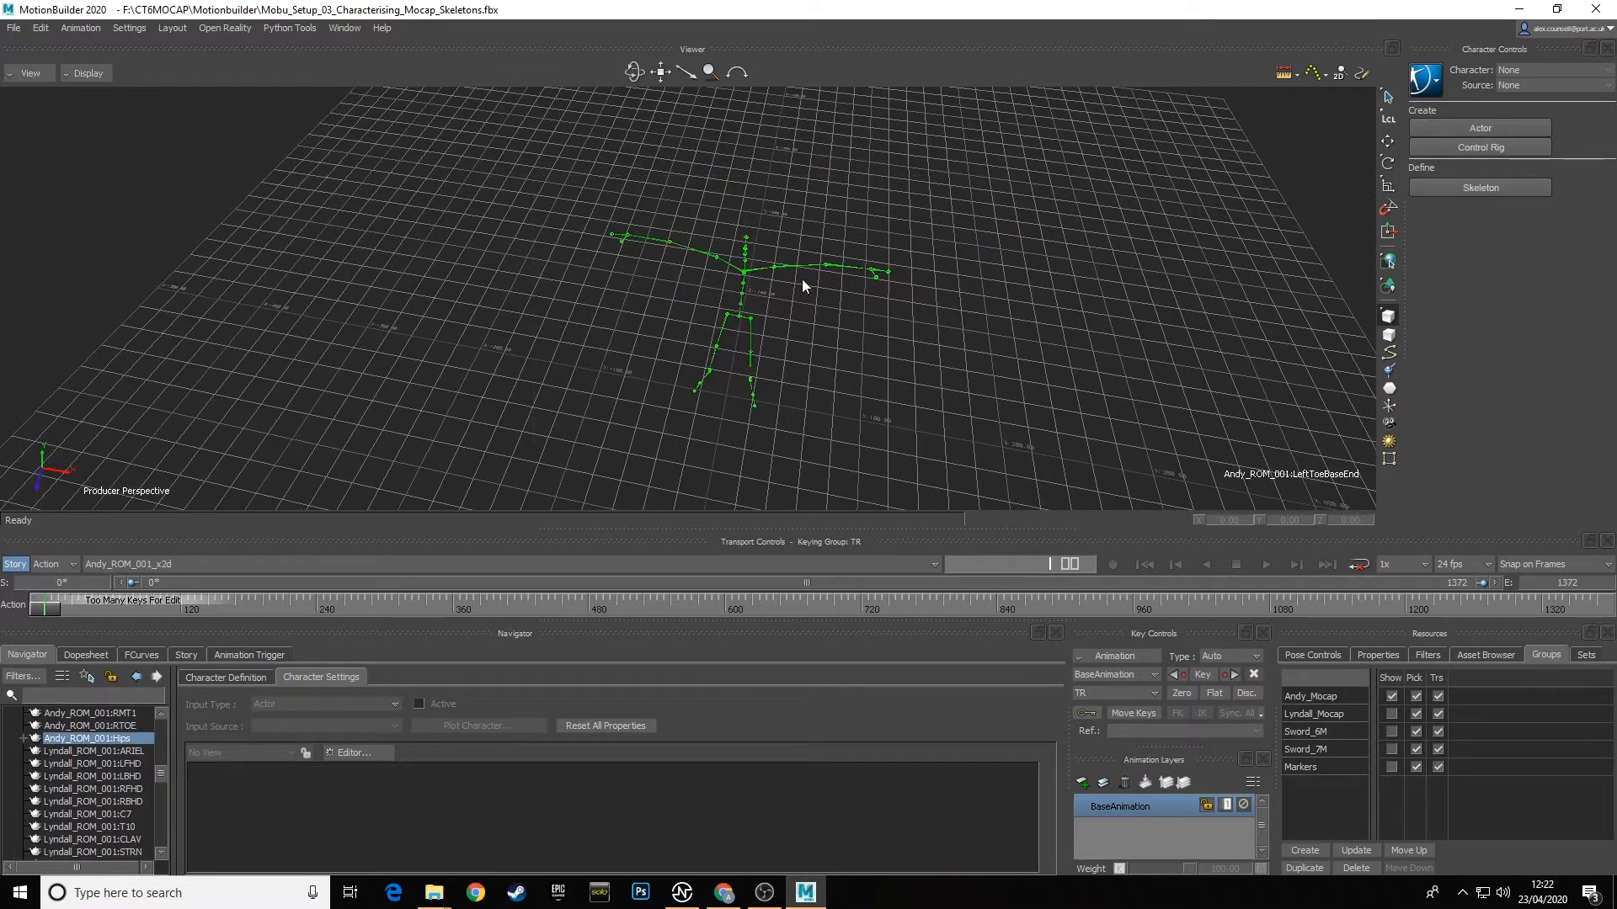
pyautogui.rightClick(751, 270)
pyautogui.moveTo(792, 308)
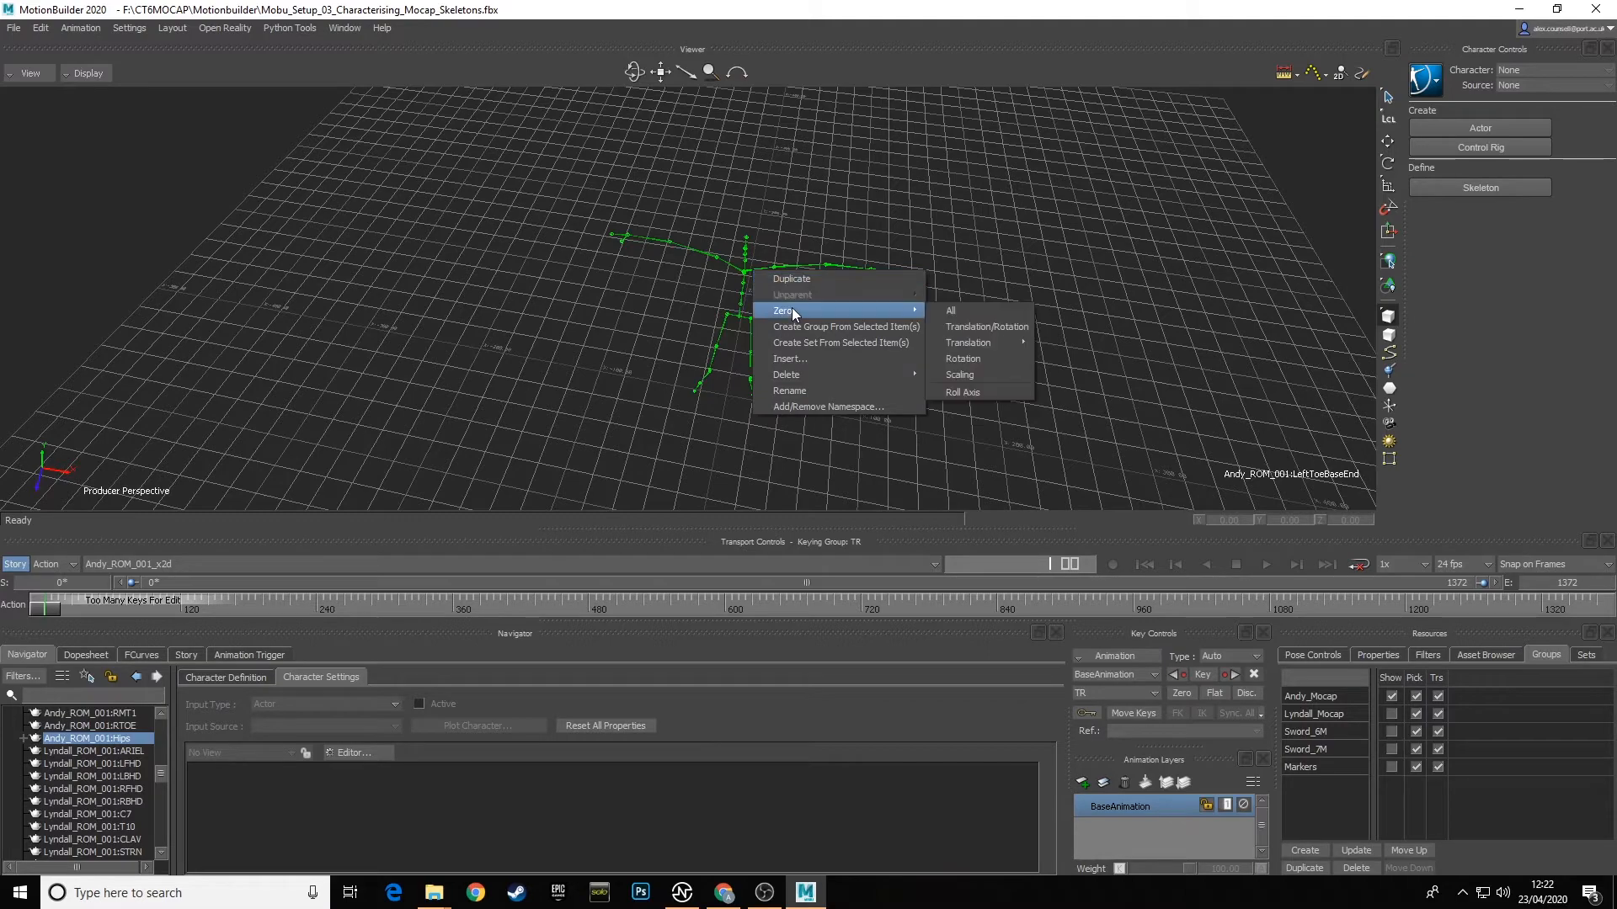
pyautogui.click(971, 359)
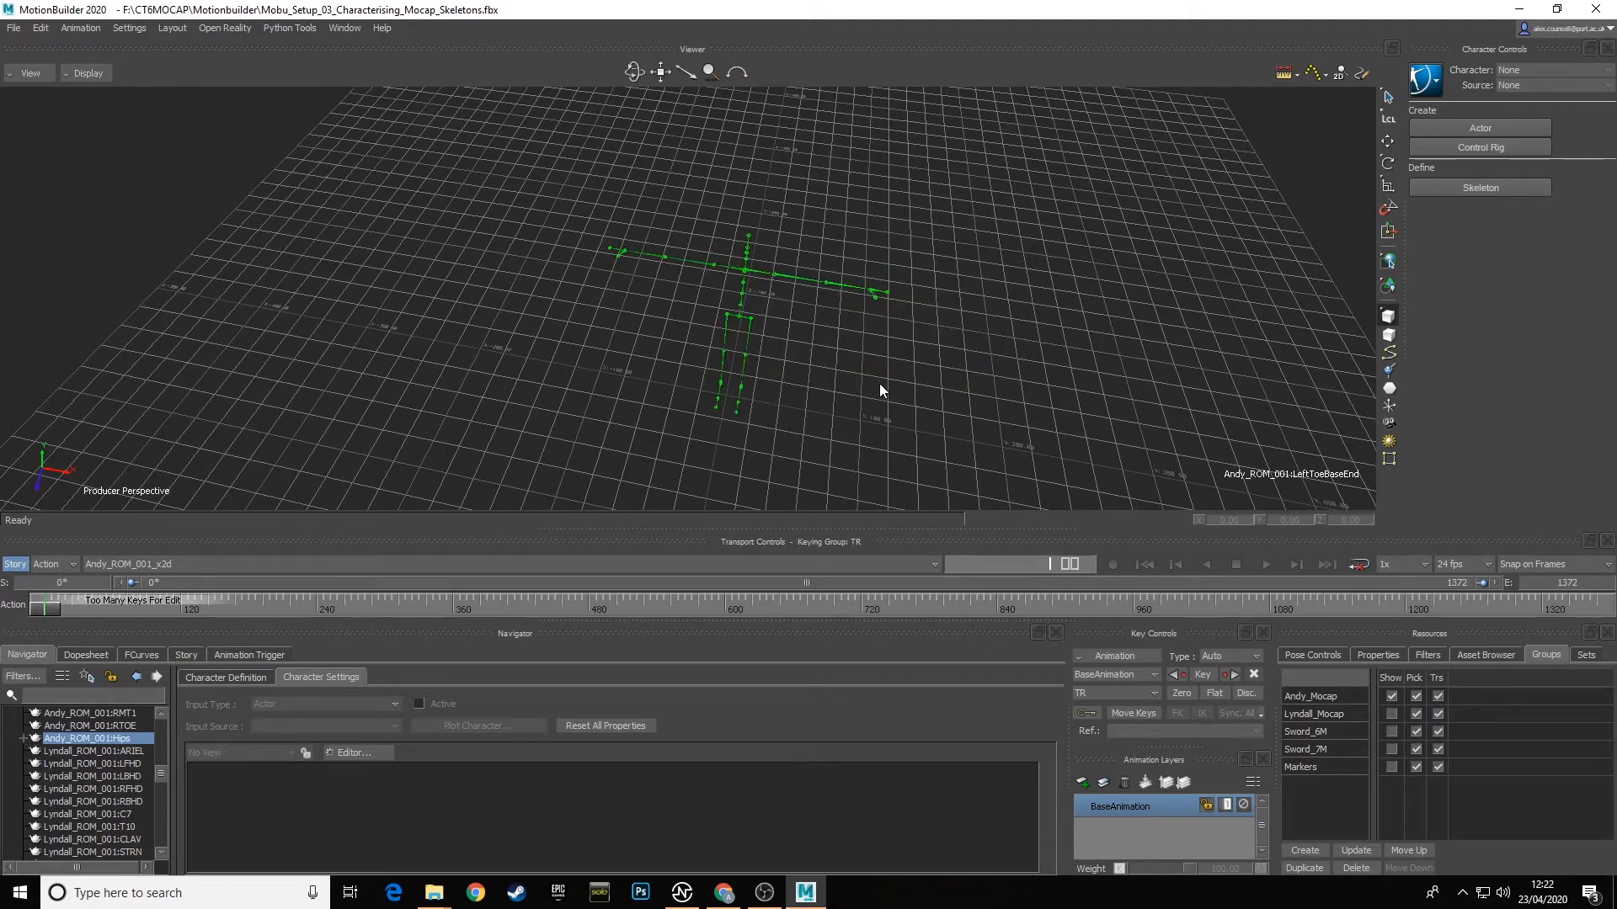
pyautogui.keyDown('ctrl'); pyautogui.keyDown('shift'); pyautogui.moveTo(880, 382); pyautogui.dragTo(750, 316); pyautogui.keyUp('shift'); pyautogui.keyUp('ctrl')
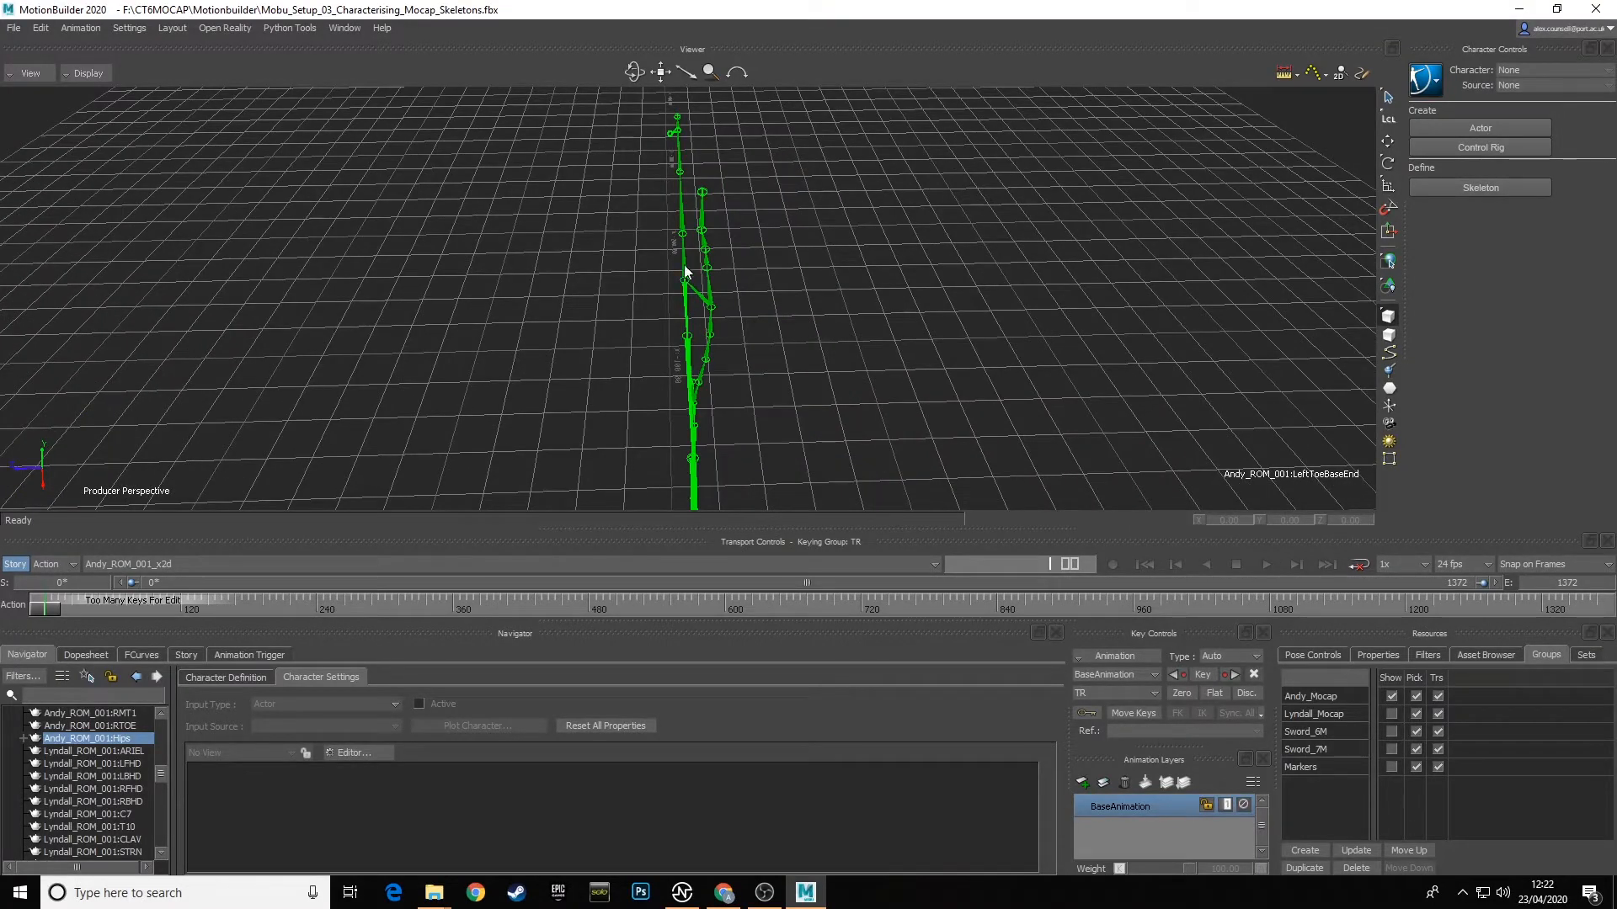
pyautogui.hotkey('ctrl', 'z')
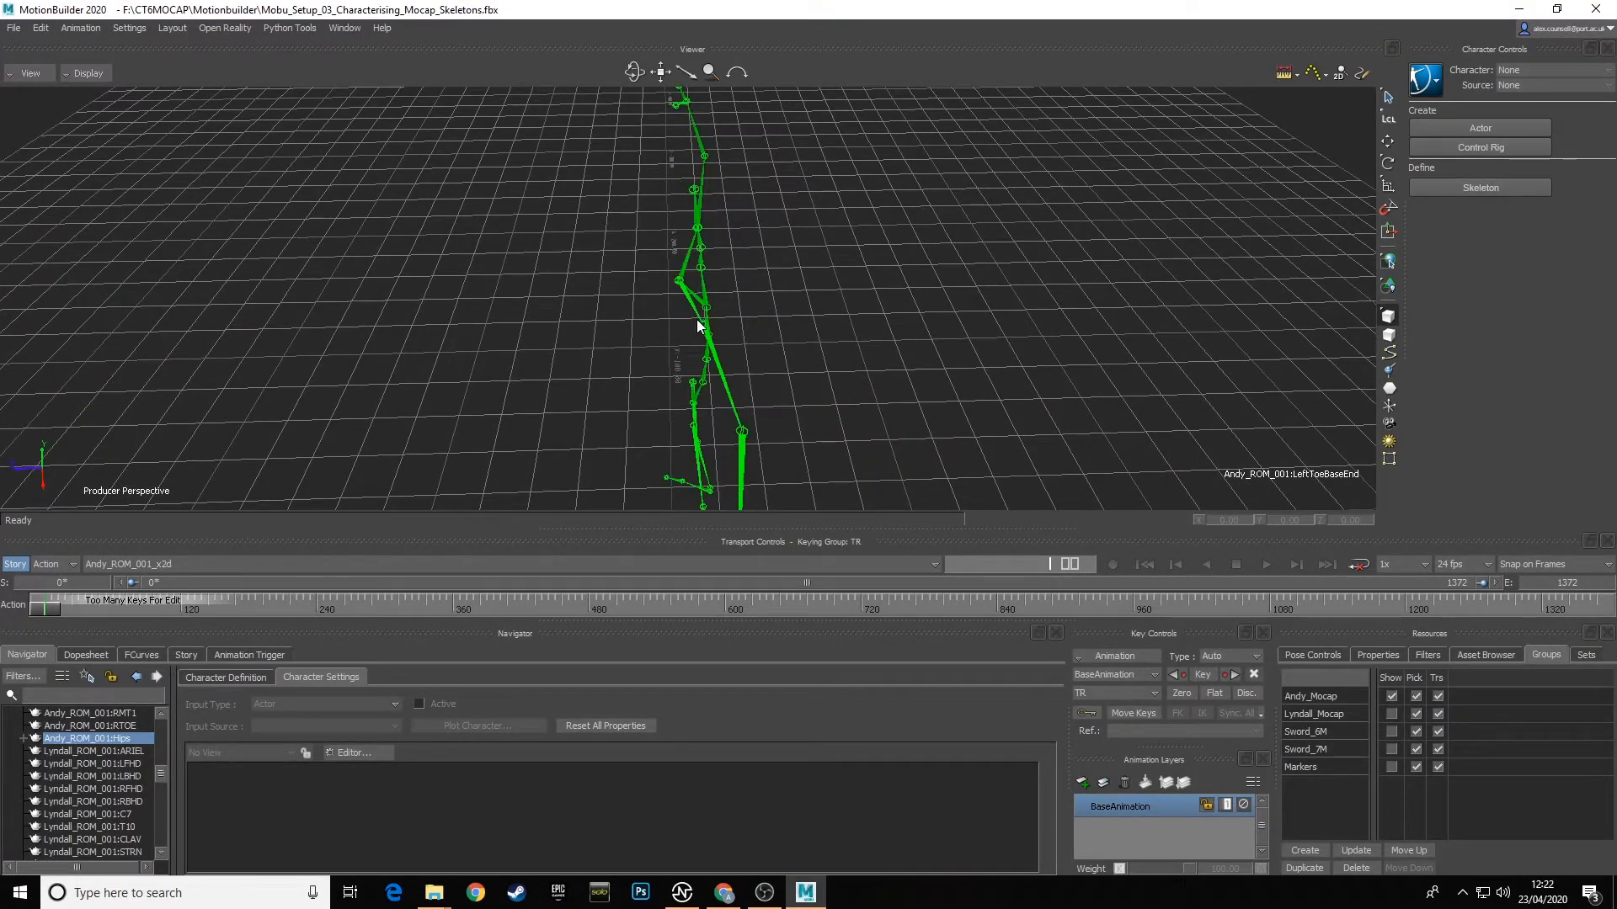
pyautogui.click(665, 321)
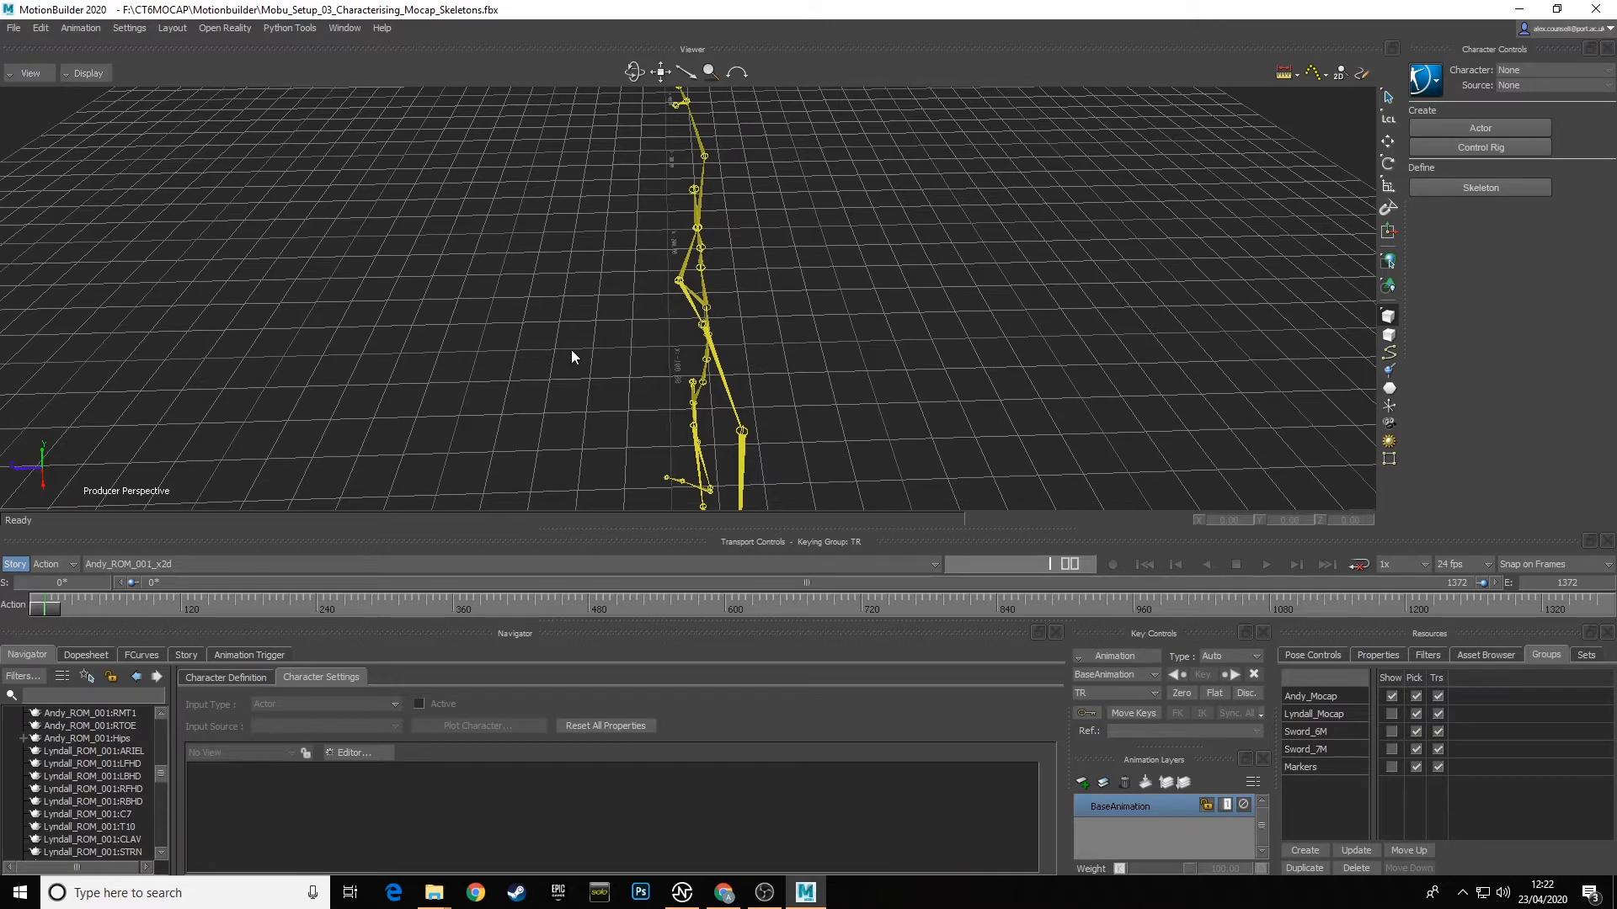
# Step: Select the first performer's whole skeleton except the shoulders and zero the rotation of the selected joints
pyautogui.keyDown('ctrl'); pyautogui.keyDown('shift'); pyautogui.moveTo(564, 351); pyautogui.dragTo(620, 358); pyautogui.keyUp('shift'); pyautogui.keyUp('ctrl')
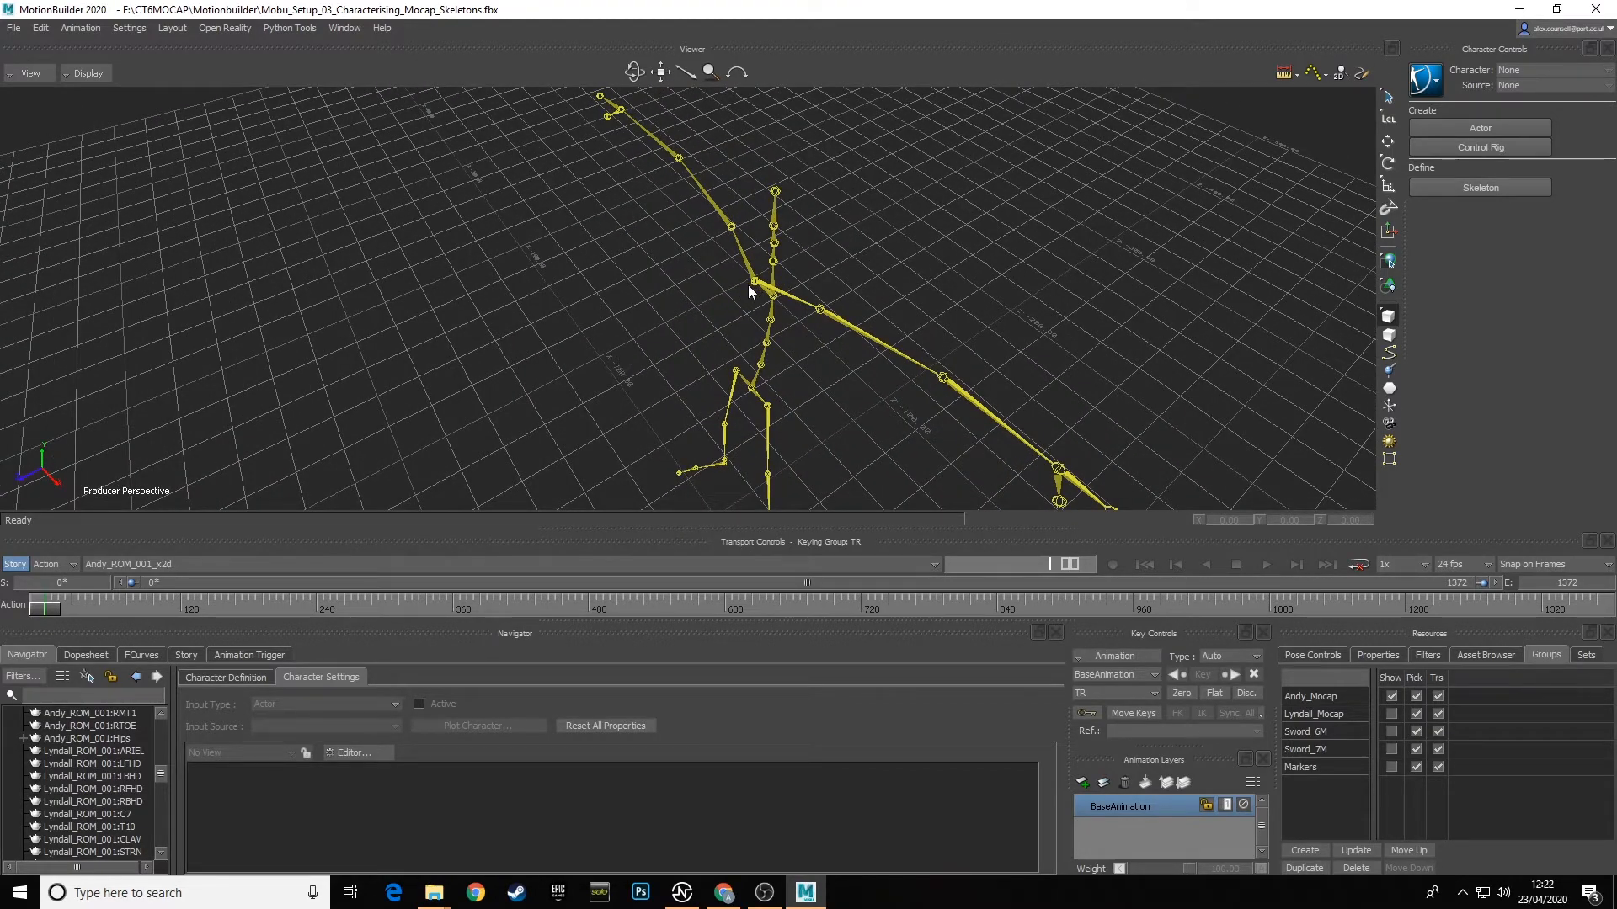
pyautogui.keyDown('ctrl'); pyautogui.keyDown('shift'); pyautogui.moveTo(764, 350); pyautogui.dragTo(589, 192); pyautogui.keyUp('shift'); pyautogui.keyUp('ctrl')
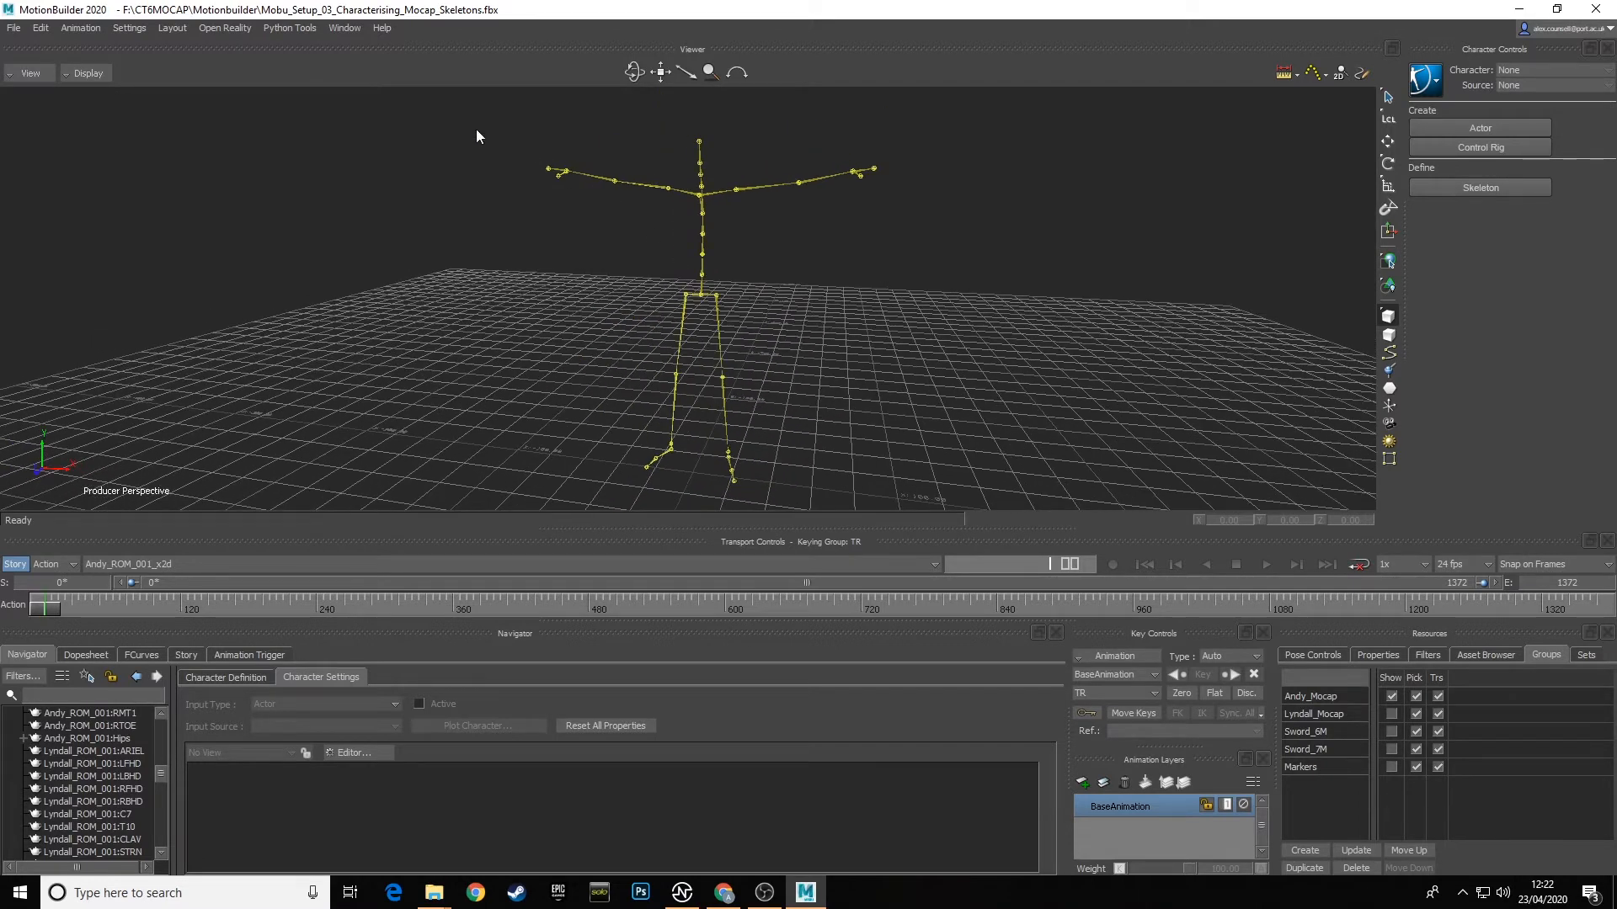
pyautogui.moveTo(901, 515); pyautogui.dragTo(923, 481)
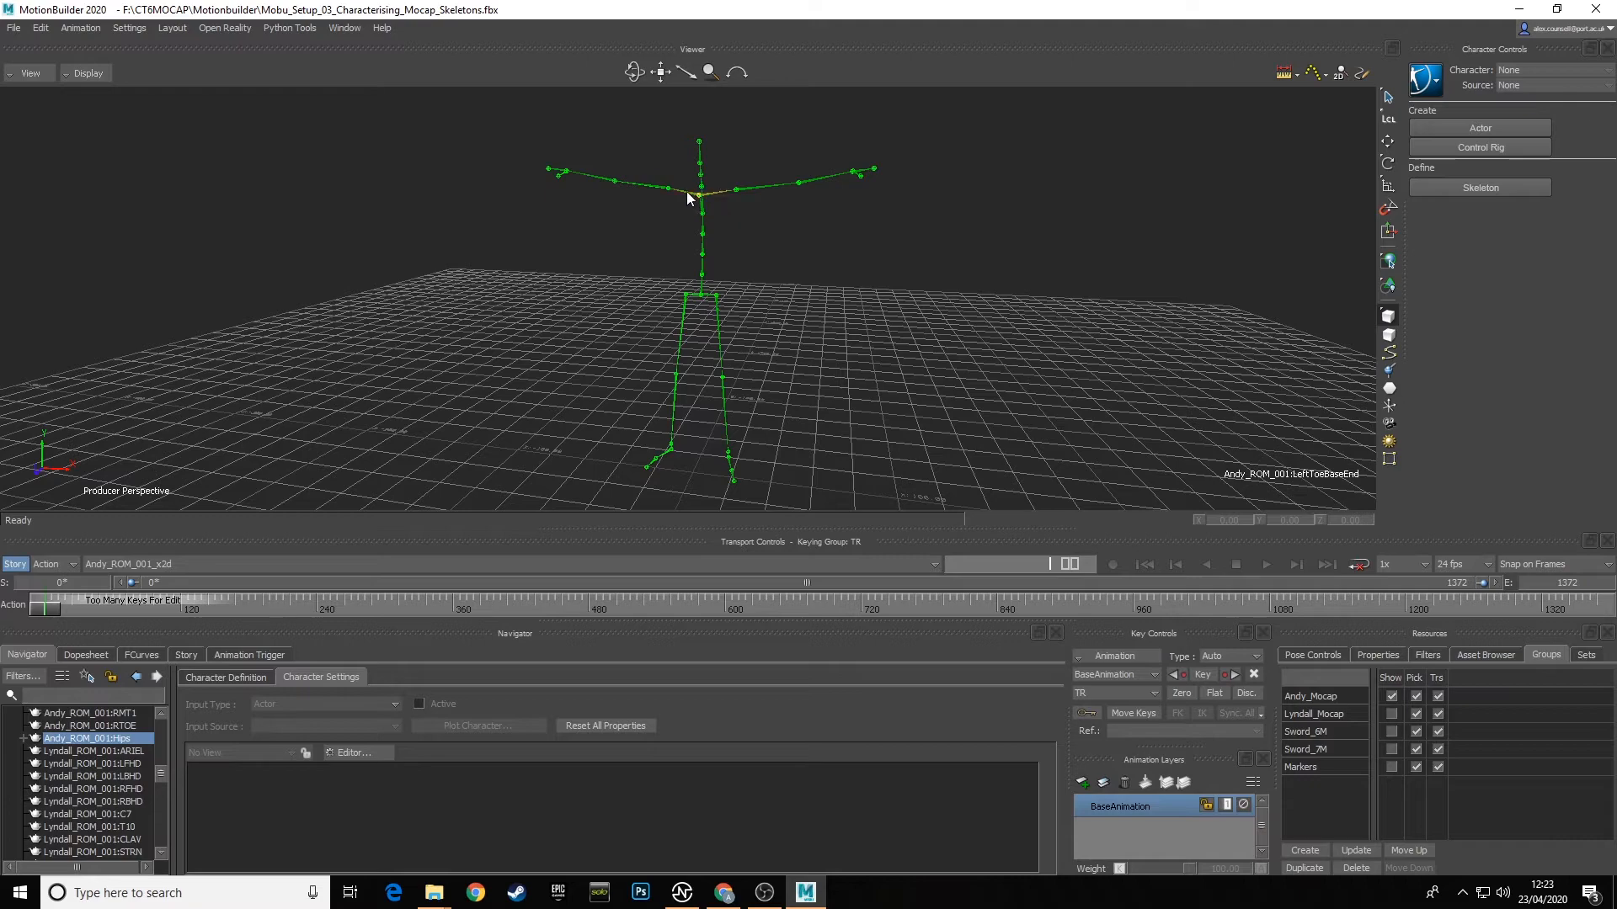
pyautogui.keyDown('ctrl'); pyautogui.keyDown('shift'); pyautogui.moveTo(688, 198); pyautogui.dragTo(781, 224); pyautogui.keyUp('shift'); pyautogui.keyUp('ctrl')
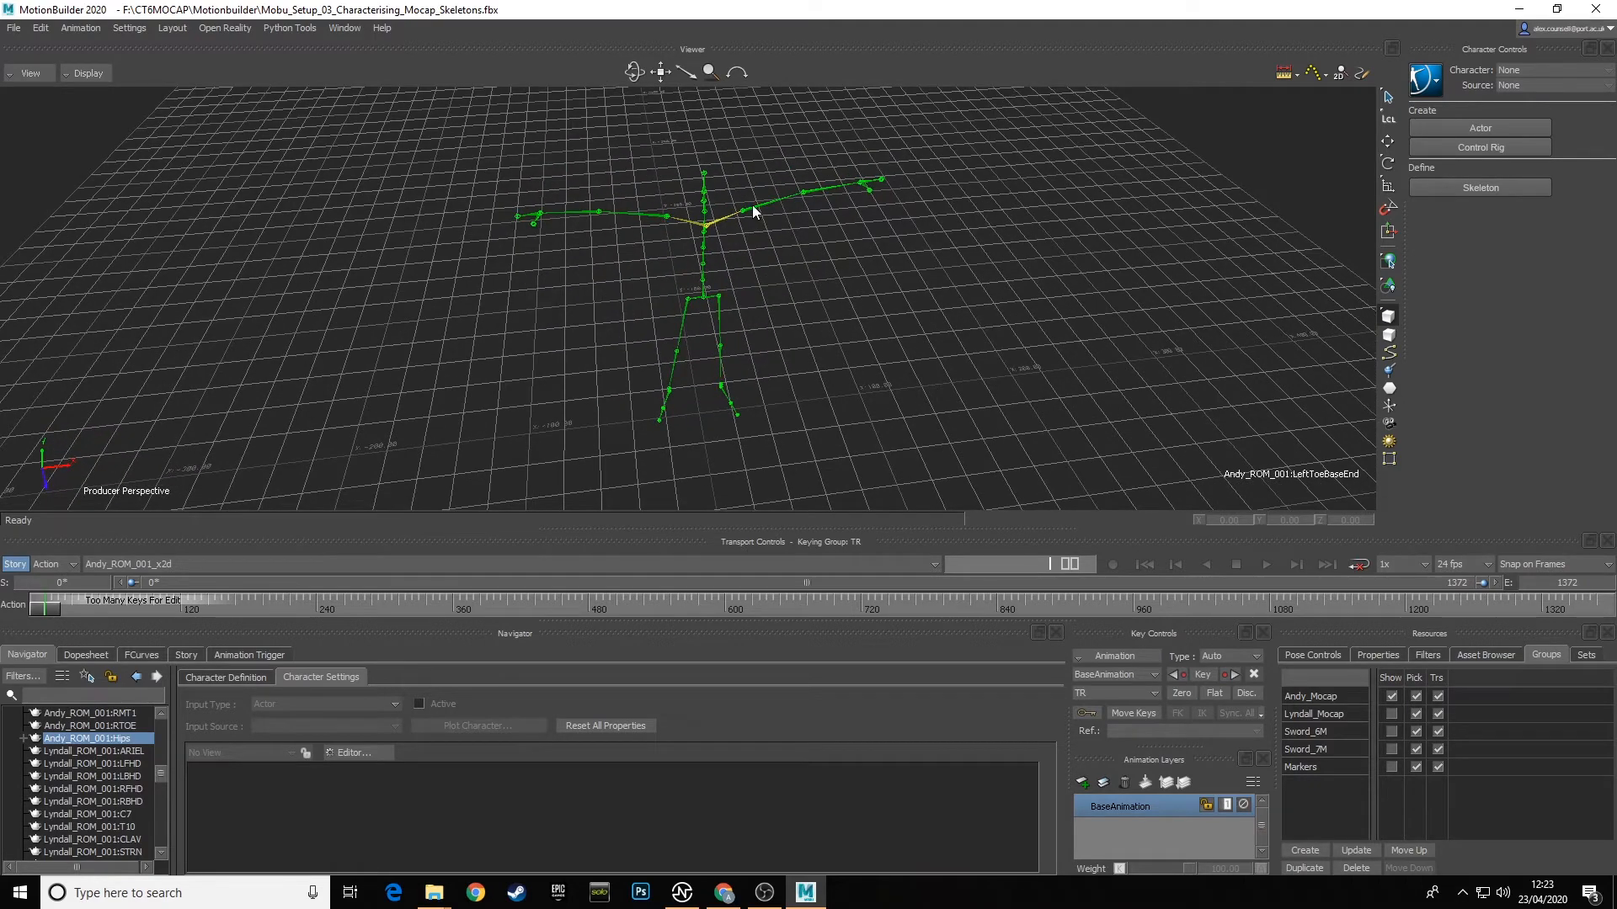
pyautogui.rightClick(750, 207)
pyautogui.moveTo(796, 246)
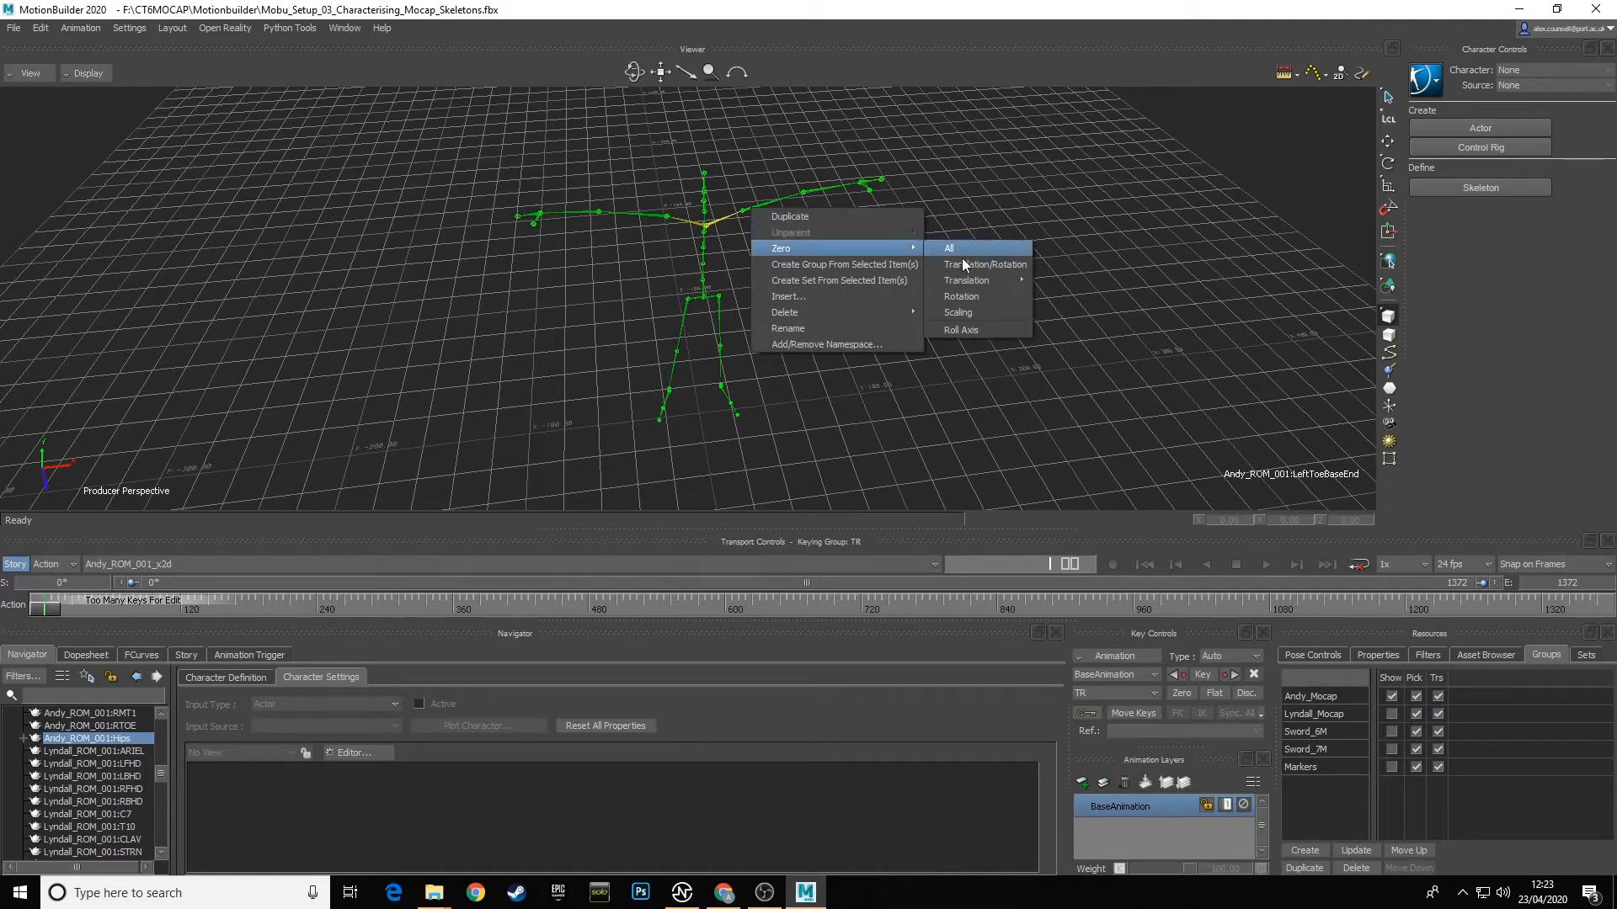
pyautogui.click(977, 293)
pyautogui.keyDown('ctrl'); pyautogui.keyDown('shift'); pyautogui.moveTo(882, 300); pyautogui.dragTo(767, 280); pyautogui.keyUp('shift'); pyautogui.keyUp('ctrl')
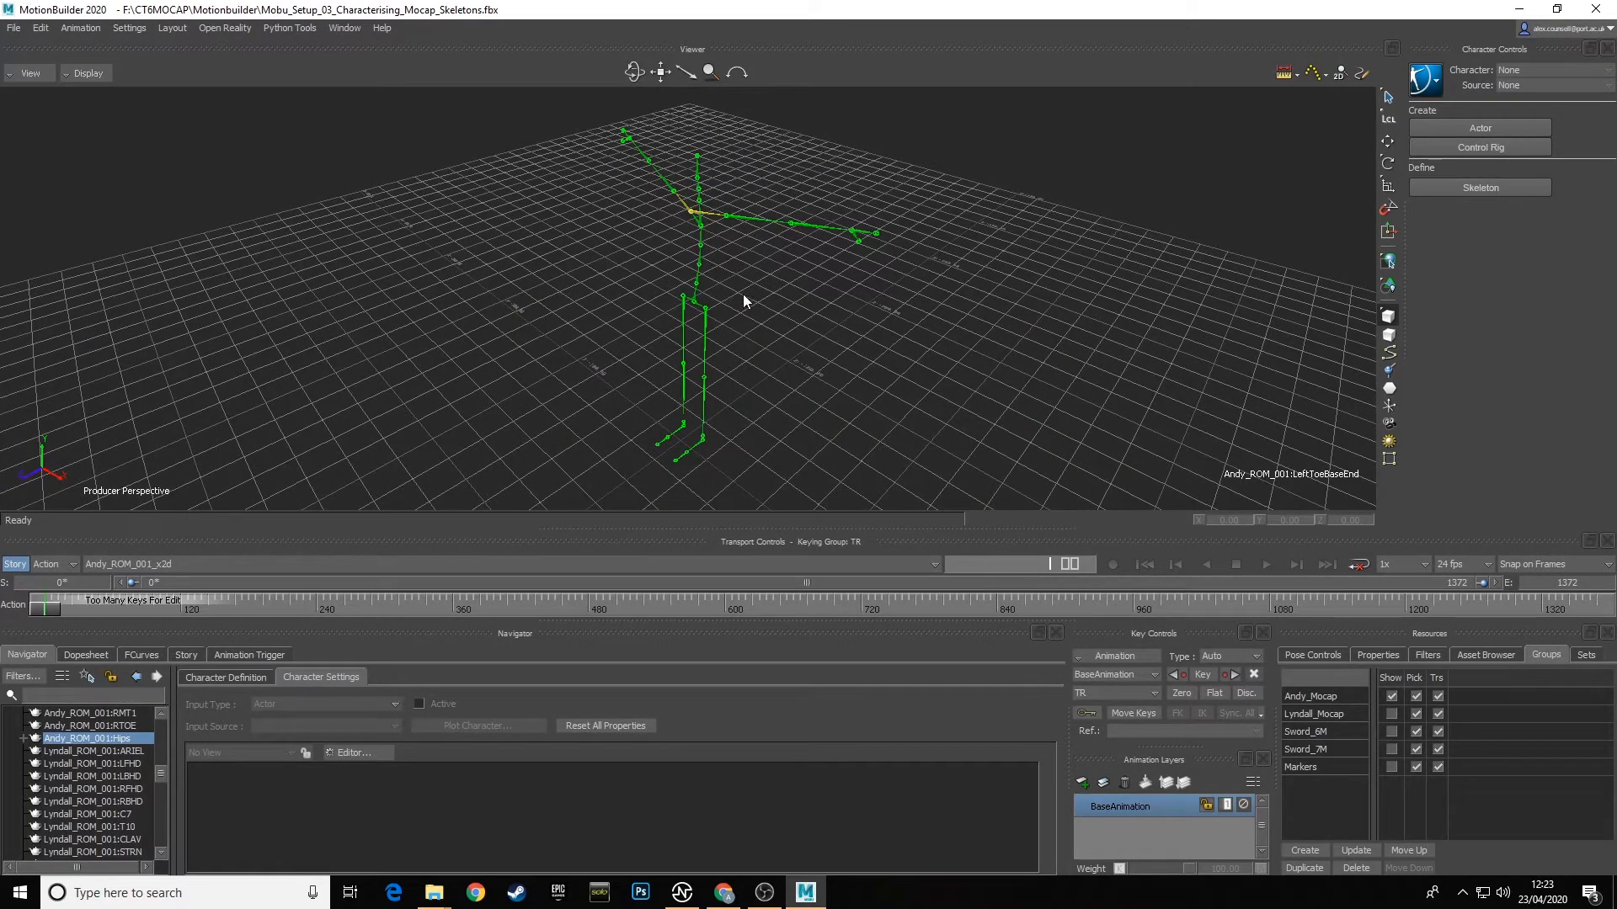
pyautogui.keyDown('ctrl'); pyautogui.keyDown('shift'); pyautogui.moveTo(773, 296); pyautogui.dragTo(827, 284); pyautogui.keyUp('shift'); pyautogui.keyUp('ctrl')
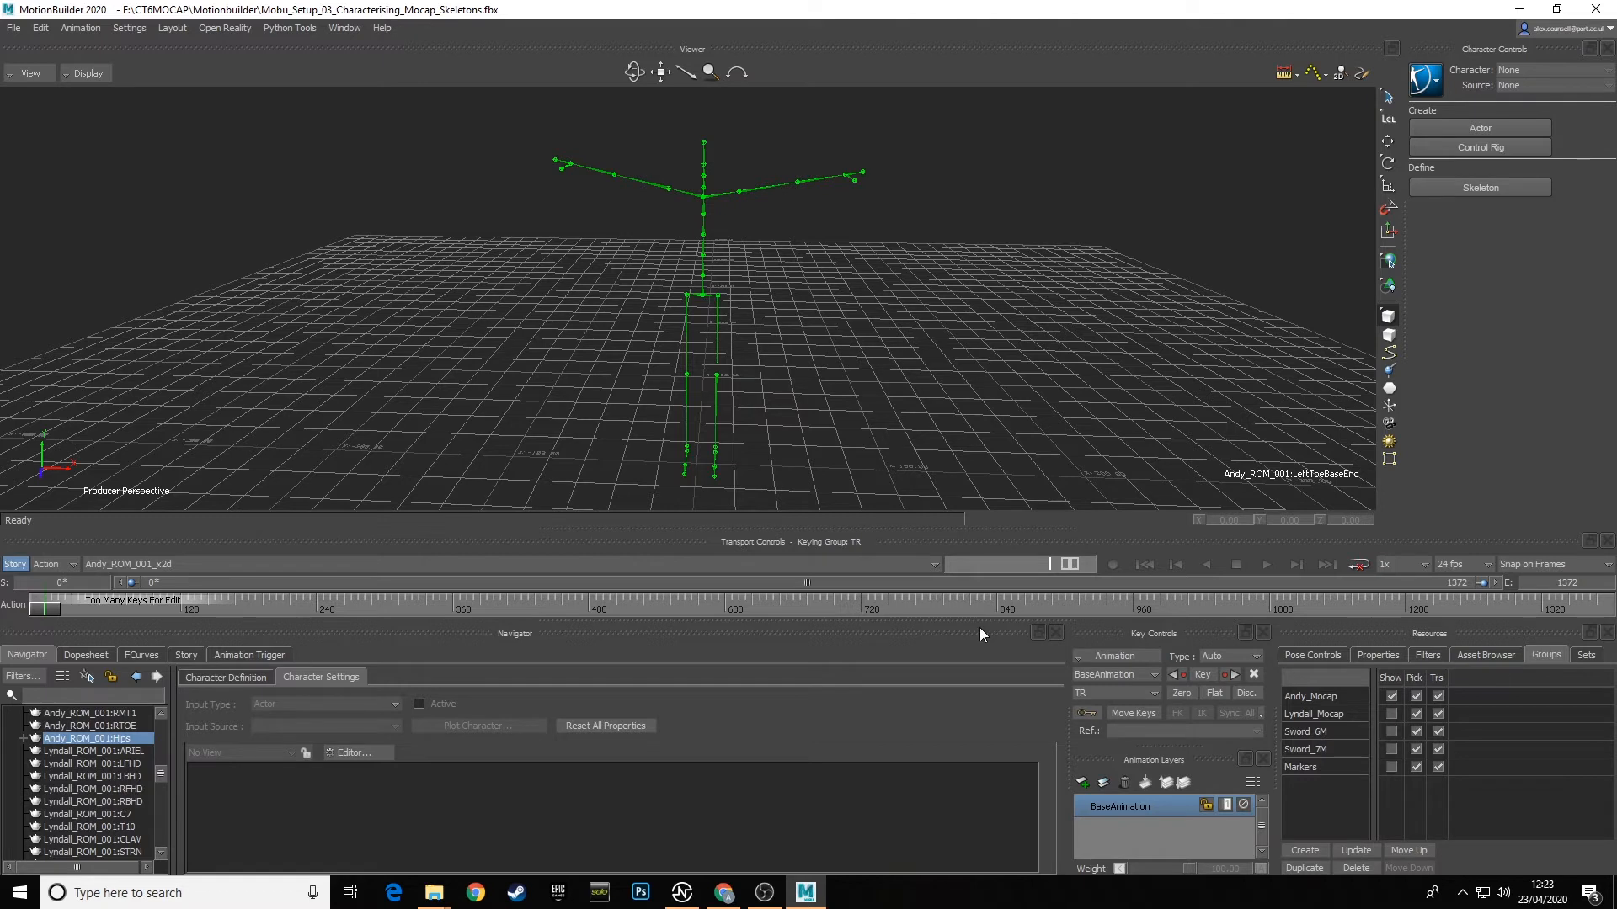
# Step: Scrub the timeline start to bring back the captured pose, exclude the shoulders from the selection and zero the joints' rotation again
pyautogui.moveTo(36, 605)
pyautogui.mouseDown()
pyautogui.moveTo(155, 601)
pyautogui.moveTo(45, 603)
pyautogui.mouseUp()
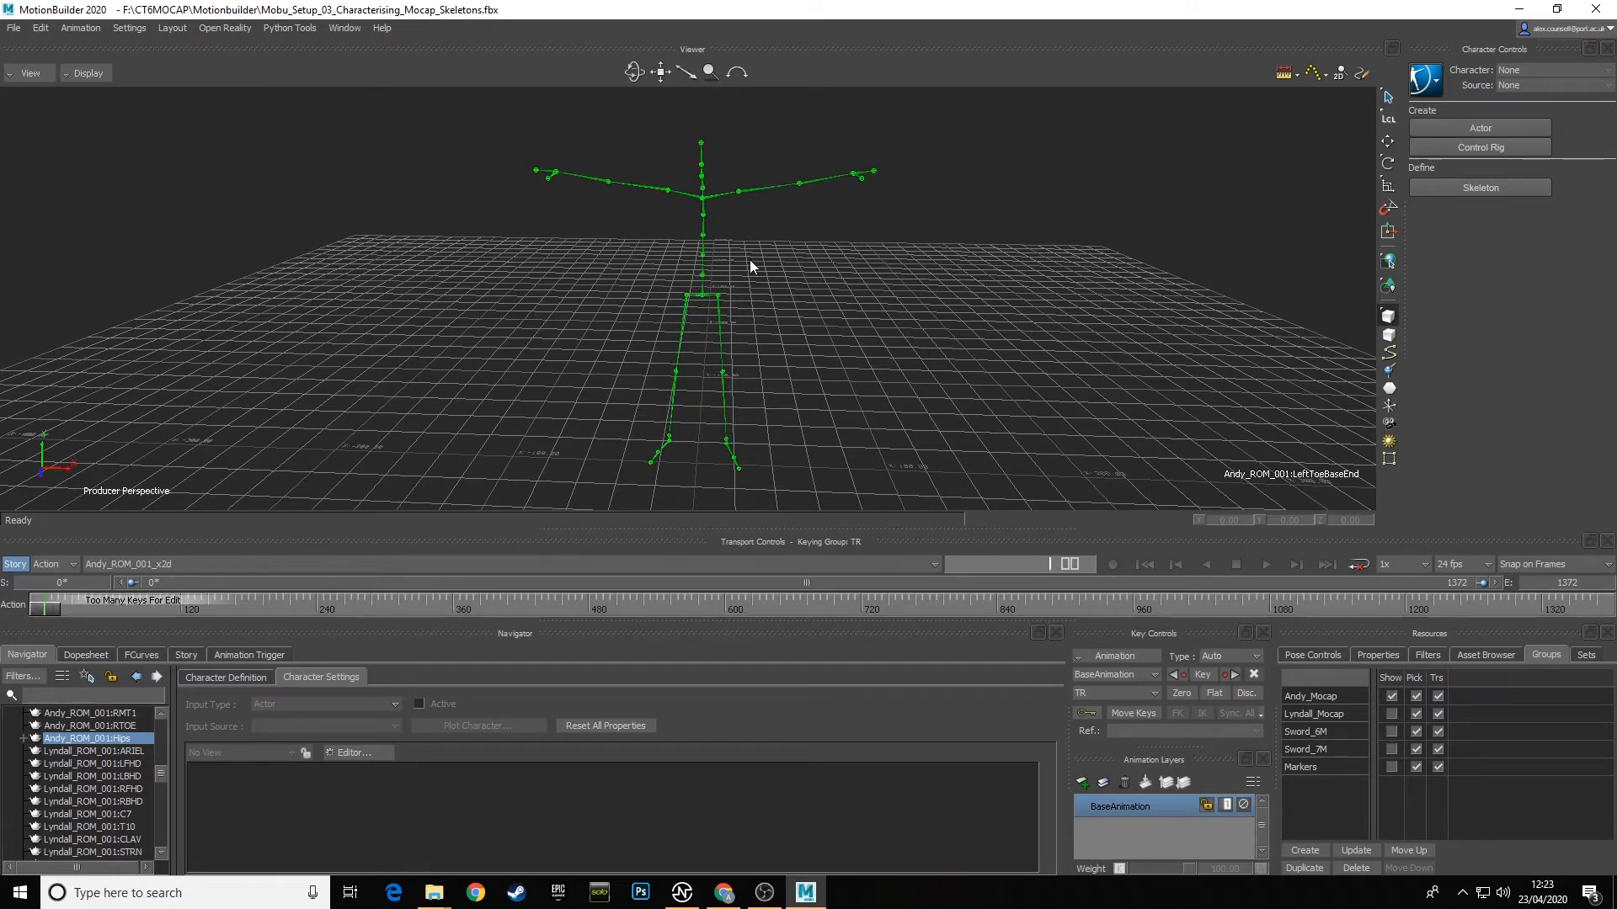
pyautogui.click(688, 198)
pyautogui.rightClick(751, 188)
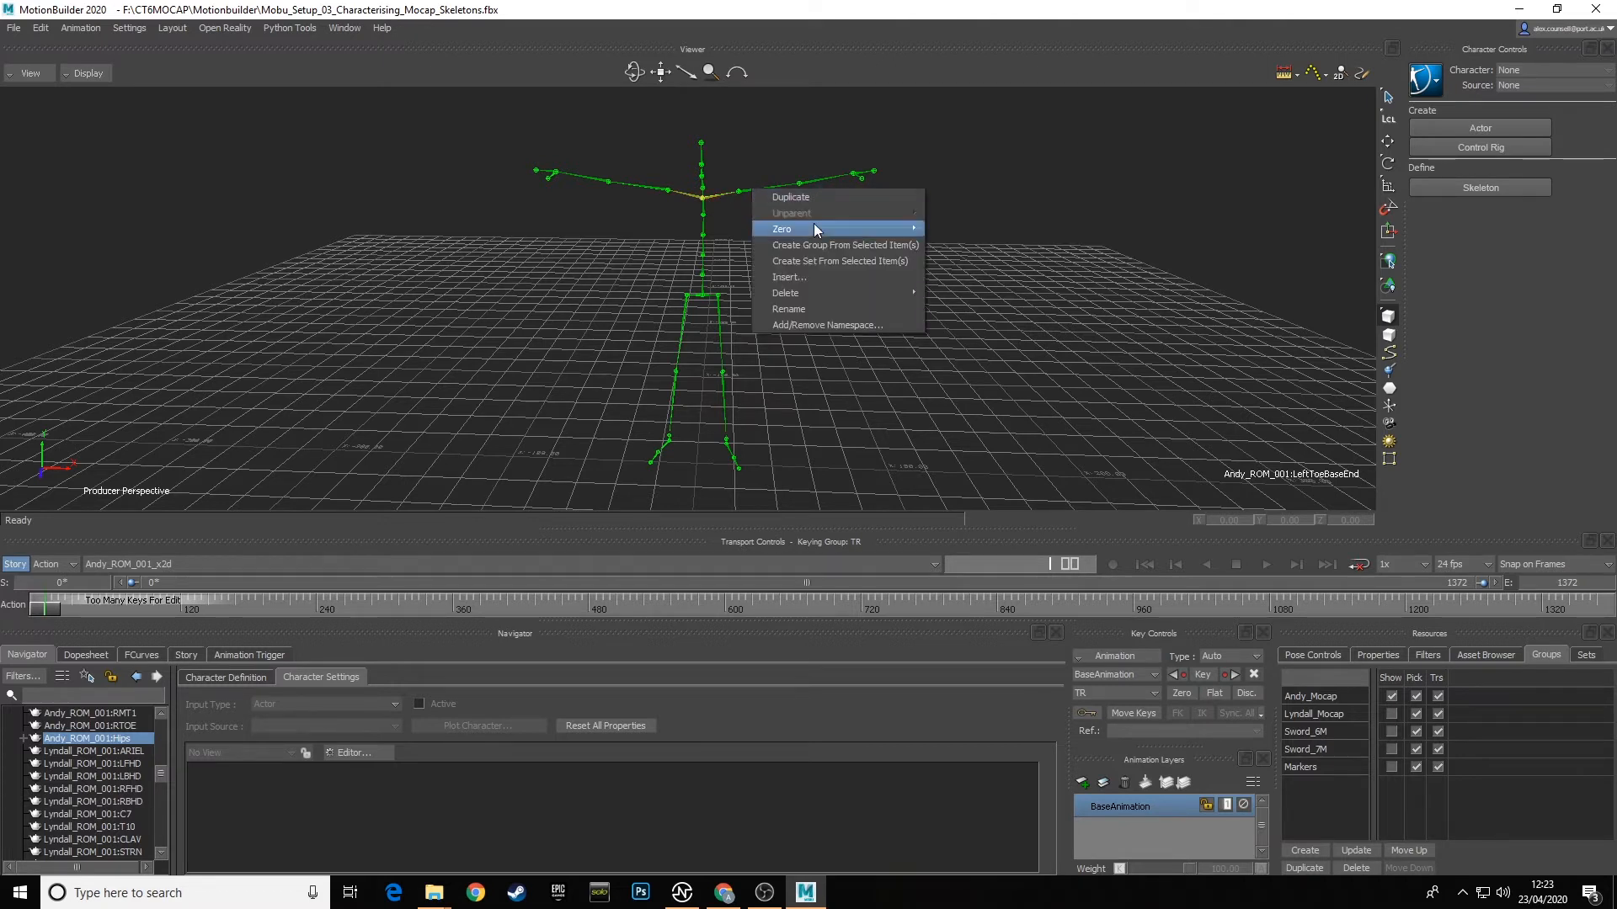
pyautogui.moveTo(813, 227)
pyautogui.click(963, 276)
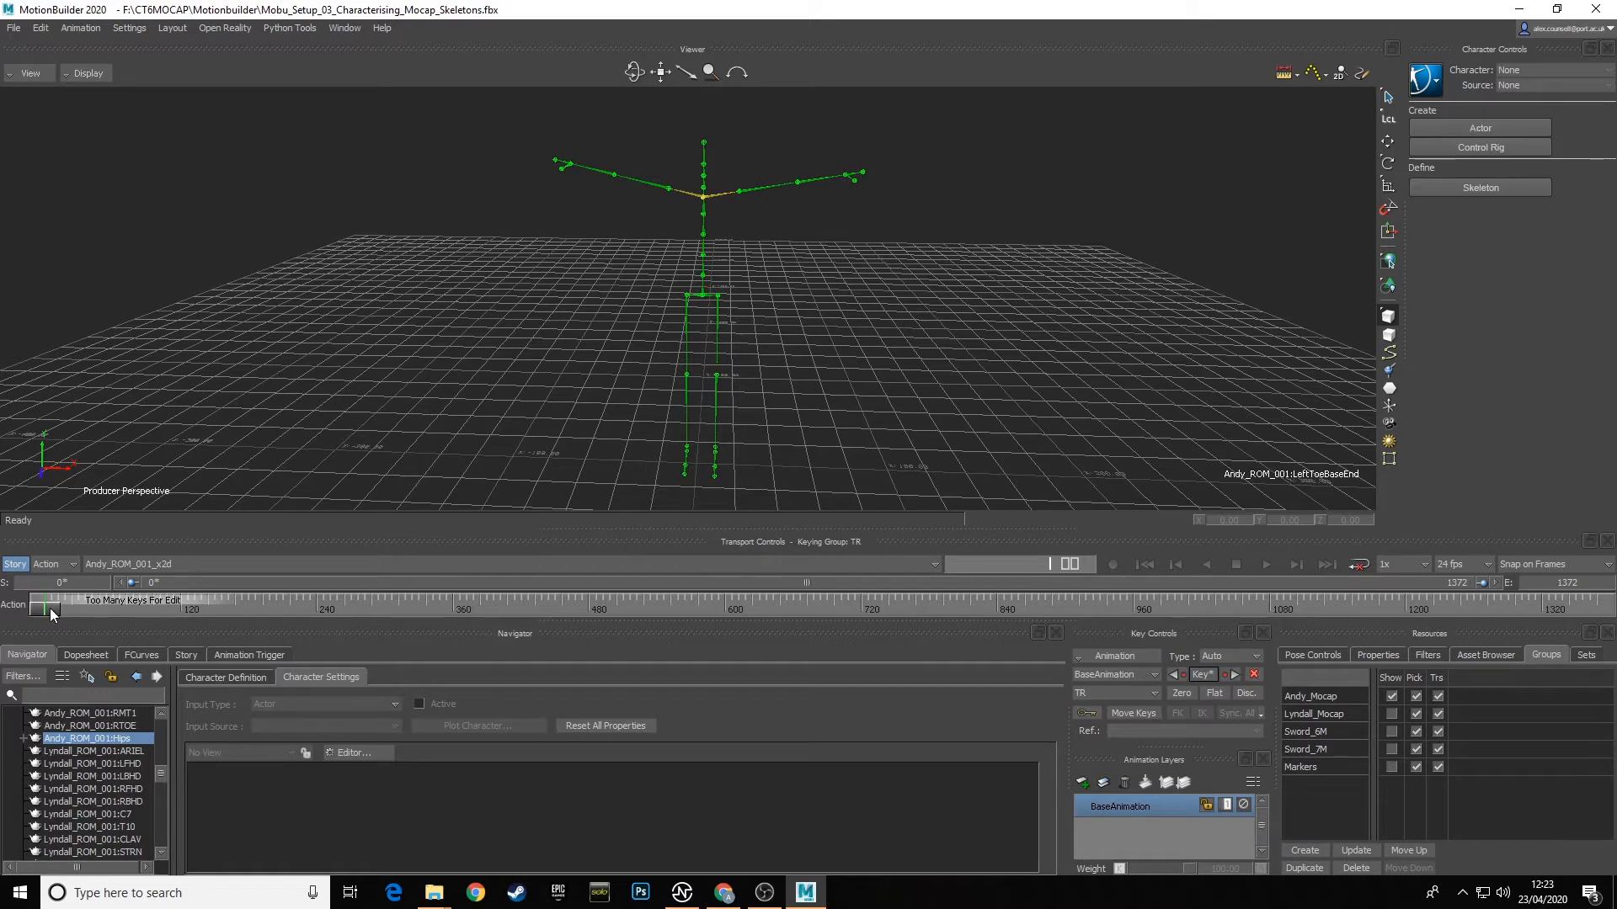
pyautogui.moveTo(49, 608)
pyautogui.mouseDown()
pyautogui.moveTo(189, 611)
pyautogui.moveTo(44, 608)
pyautogui.mouseUp()
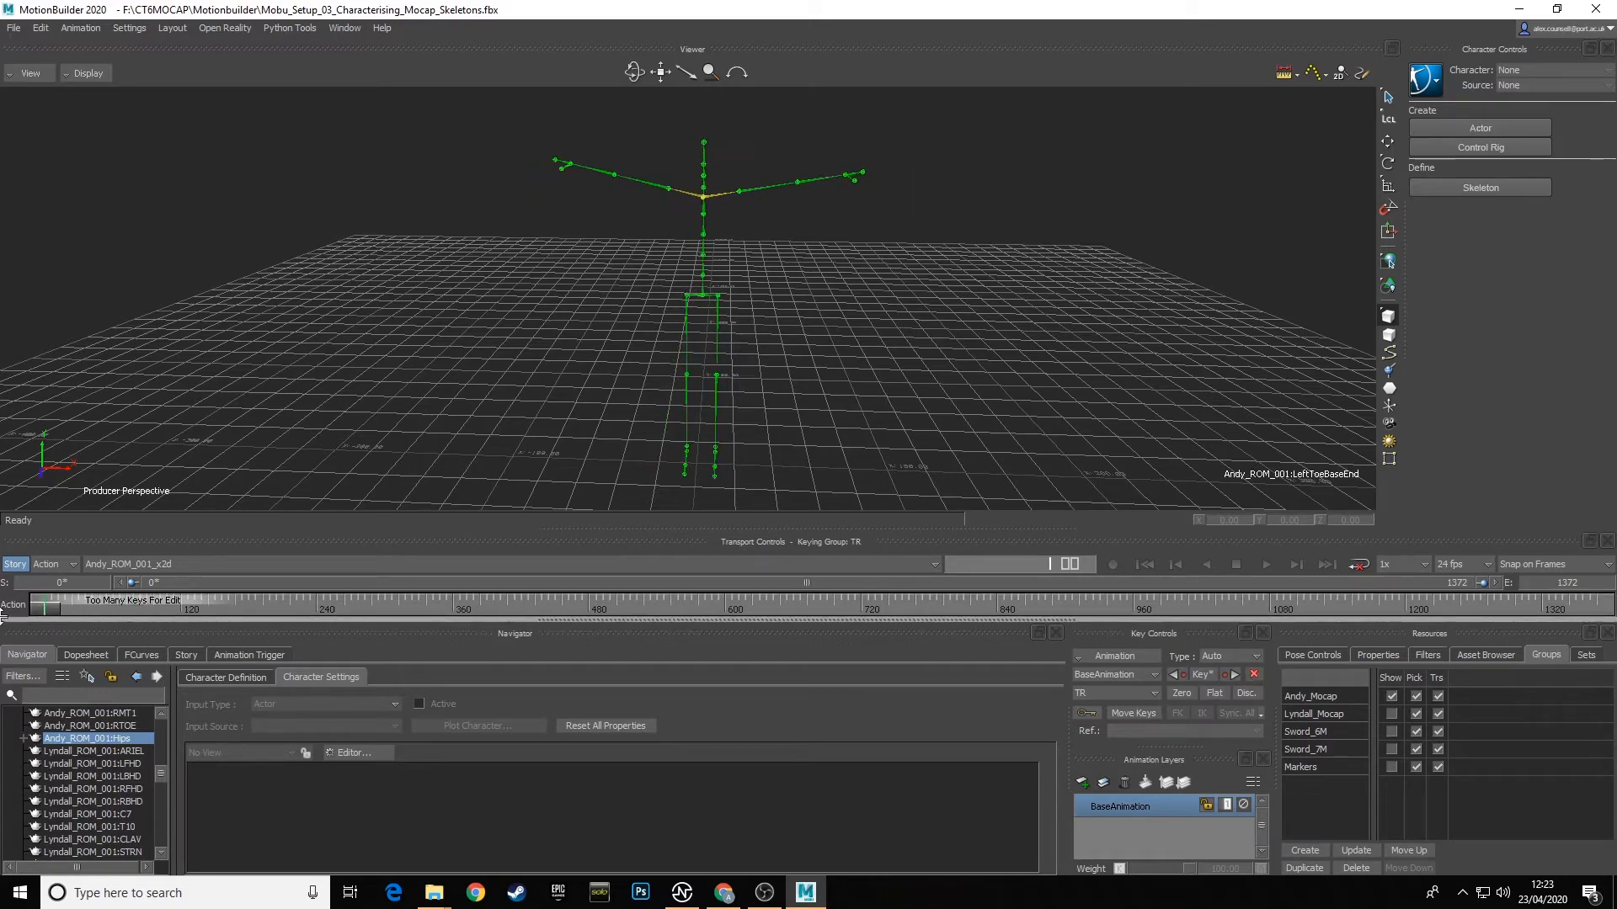
# Step: Switch the viewer to the Producer Front orthographic view and frame the skeleton's upper body and arms
pyautogui.keyDown('ctrl'); pyautogui.keyDown('shift'); pyautogui.moveTo(780, 300); pyautogui.dragTo(781, 364); pyautogui.keyUp('shift'); pyautogui.keyUp('ctrl')
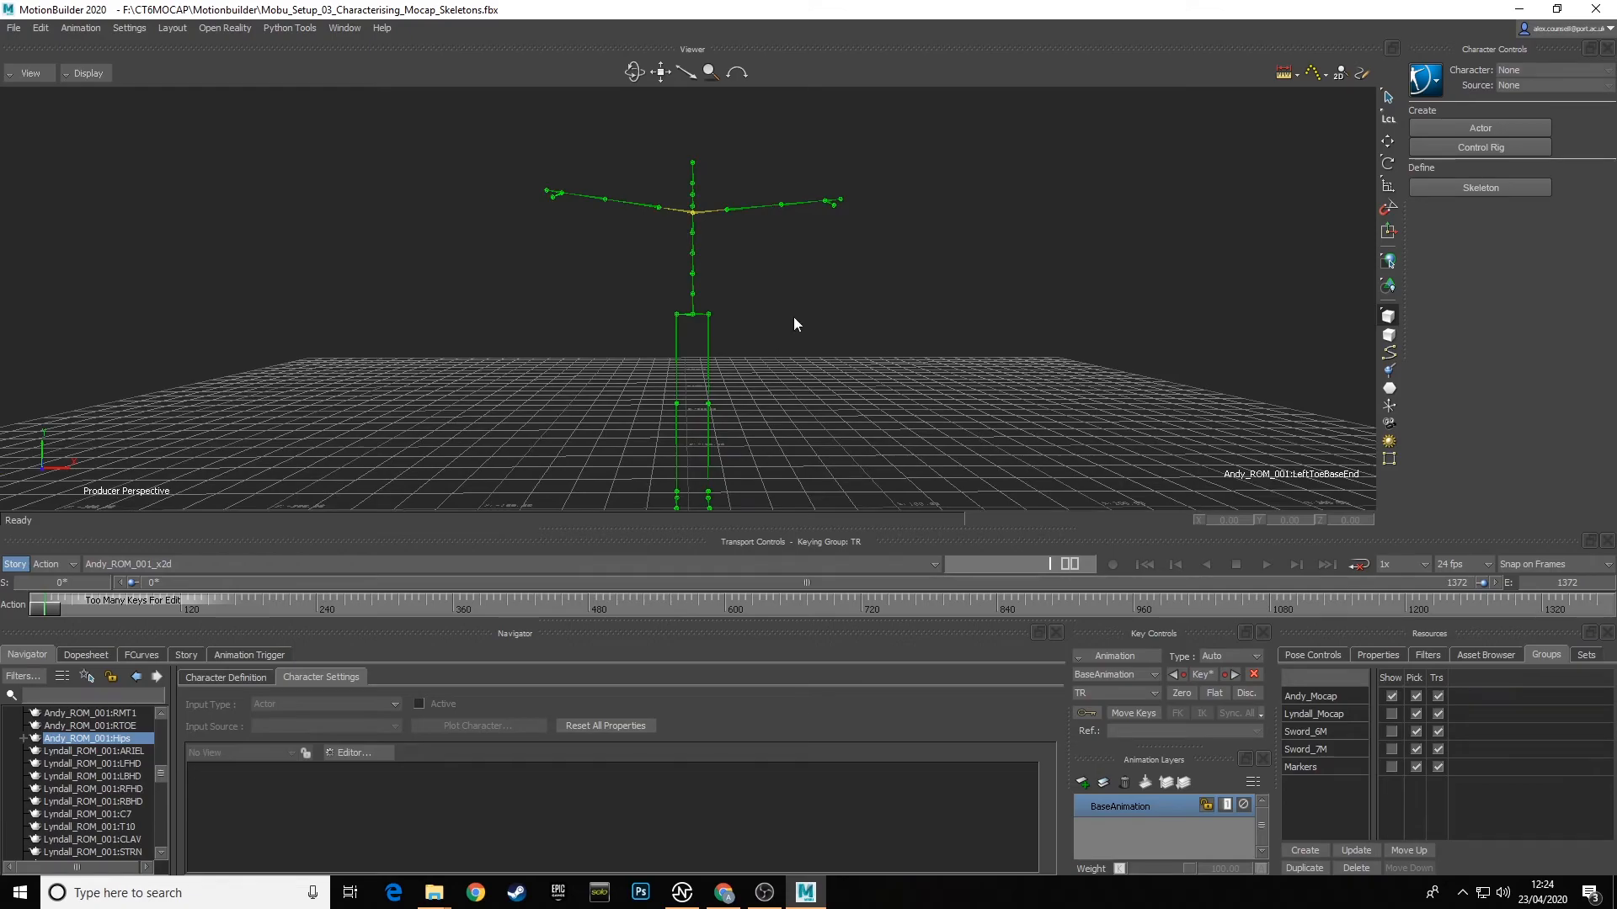
pyautogui.keyDown('ctrl'); pyautogui.keyDown('shift'); pyautogui.moveTo(793, 317); pyautogui.dragTo(801, 352); pyautogui.keyUp('shift'); pyautogui.keyUp('ctrl')
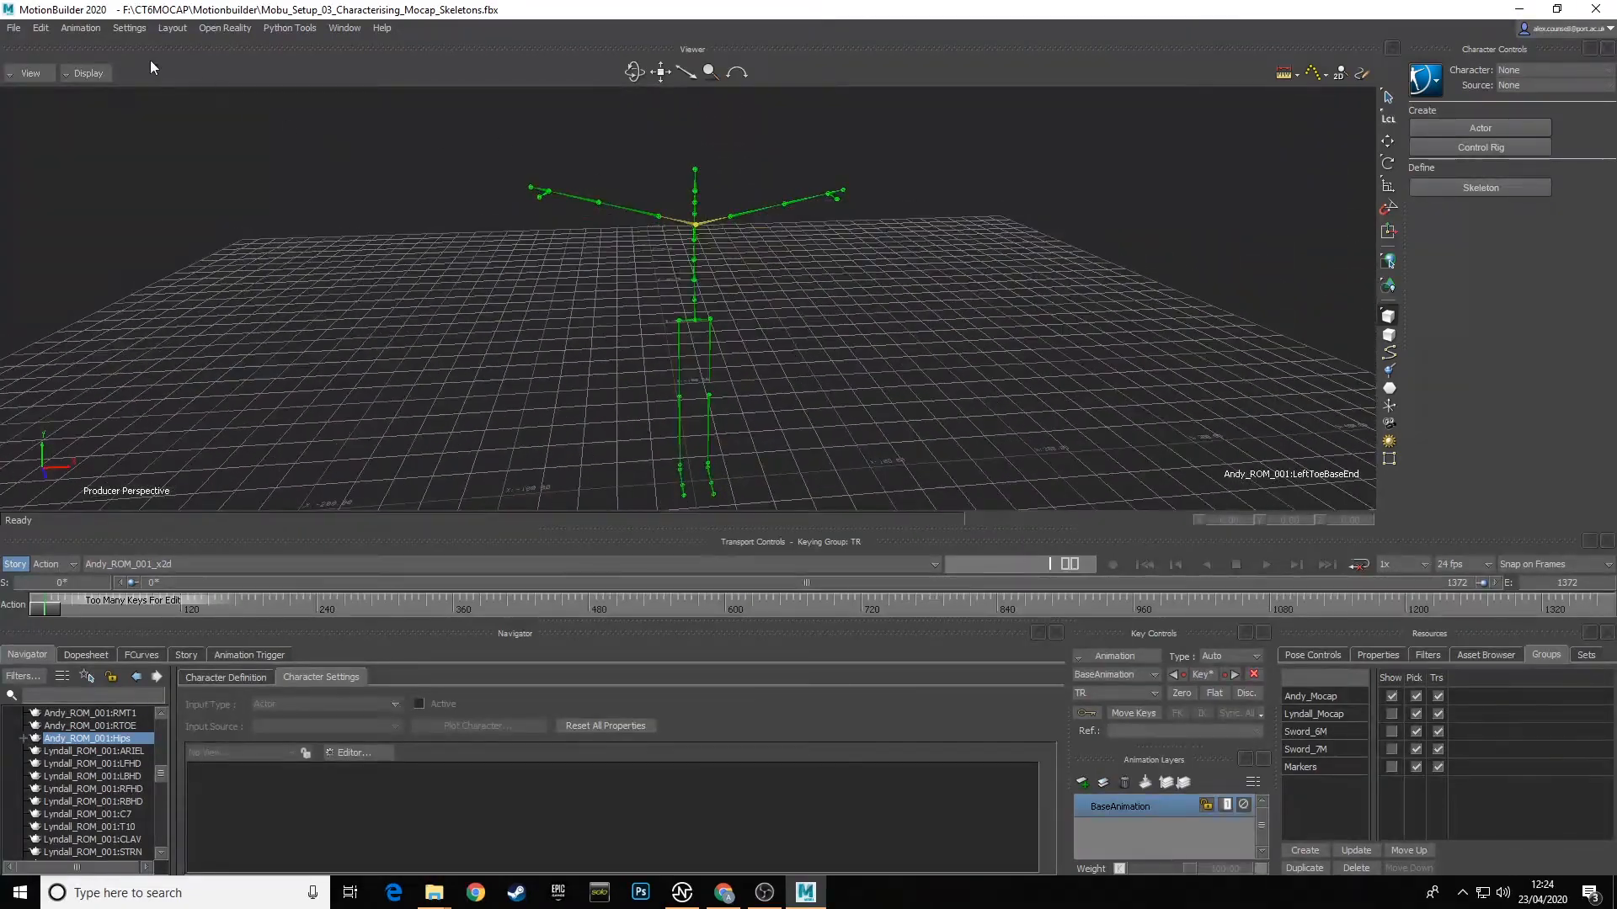
pyautogui.click(32, 74)
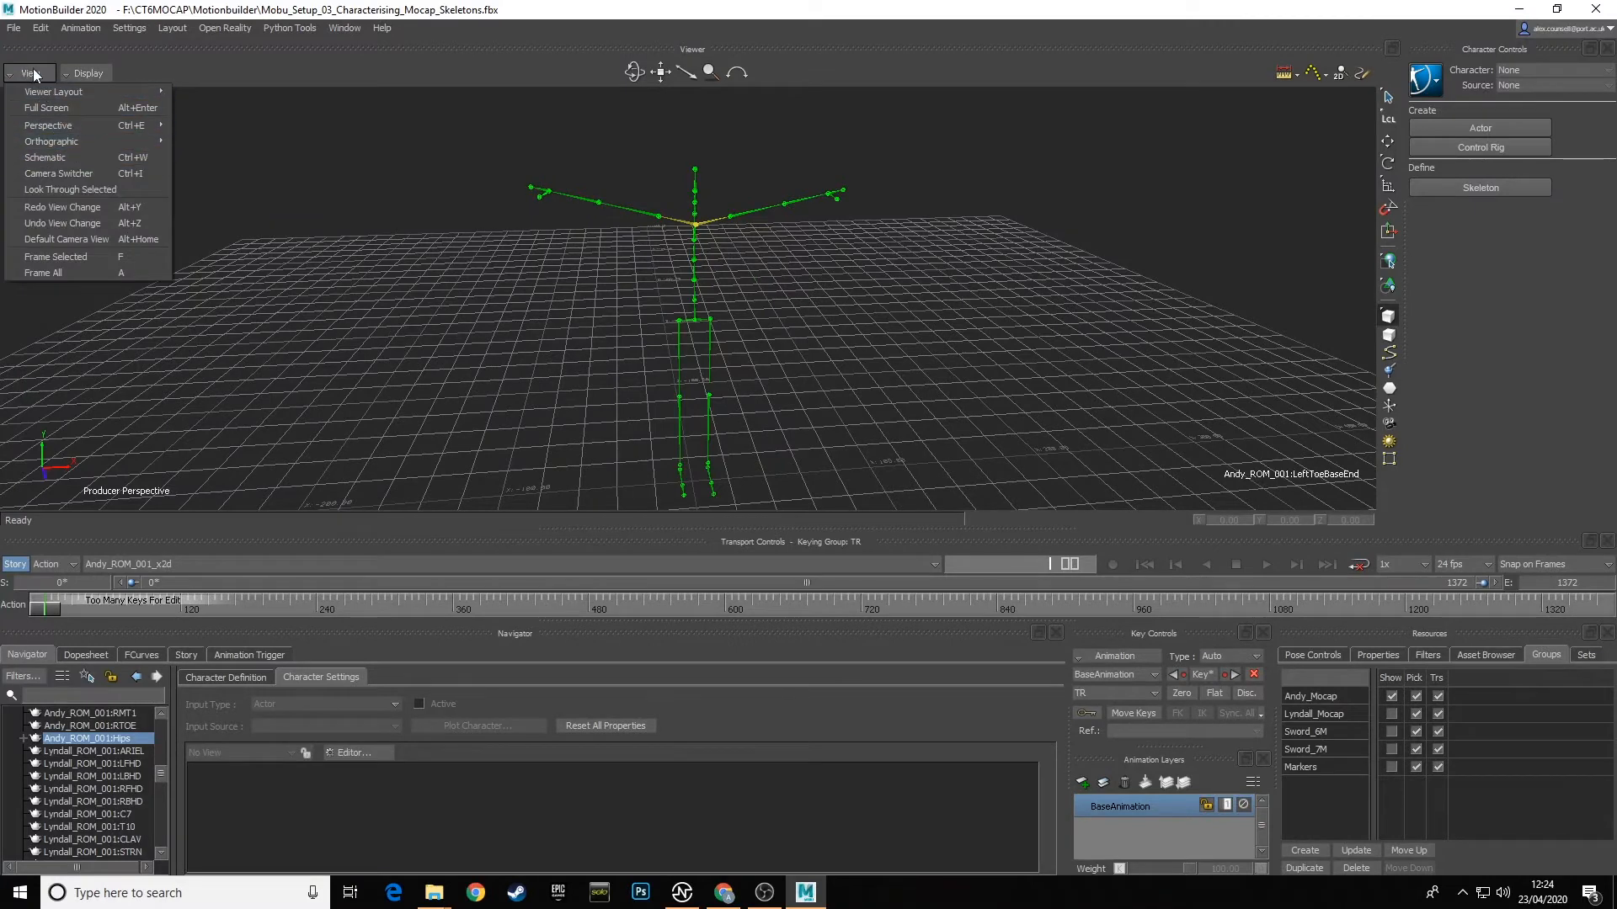
pyautogui.moveTo(59, 143)
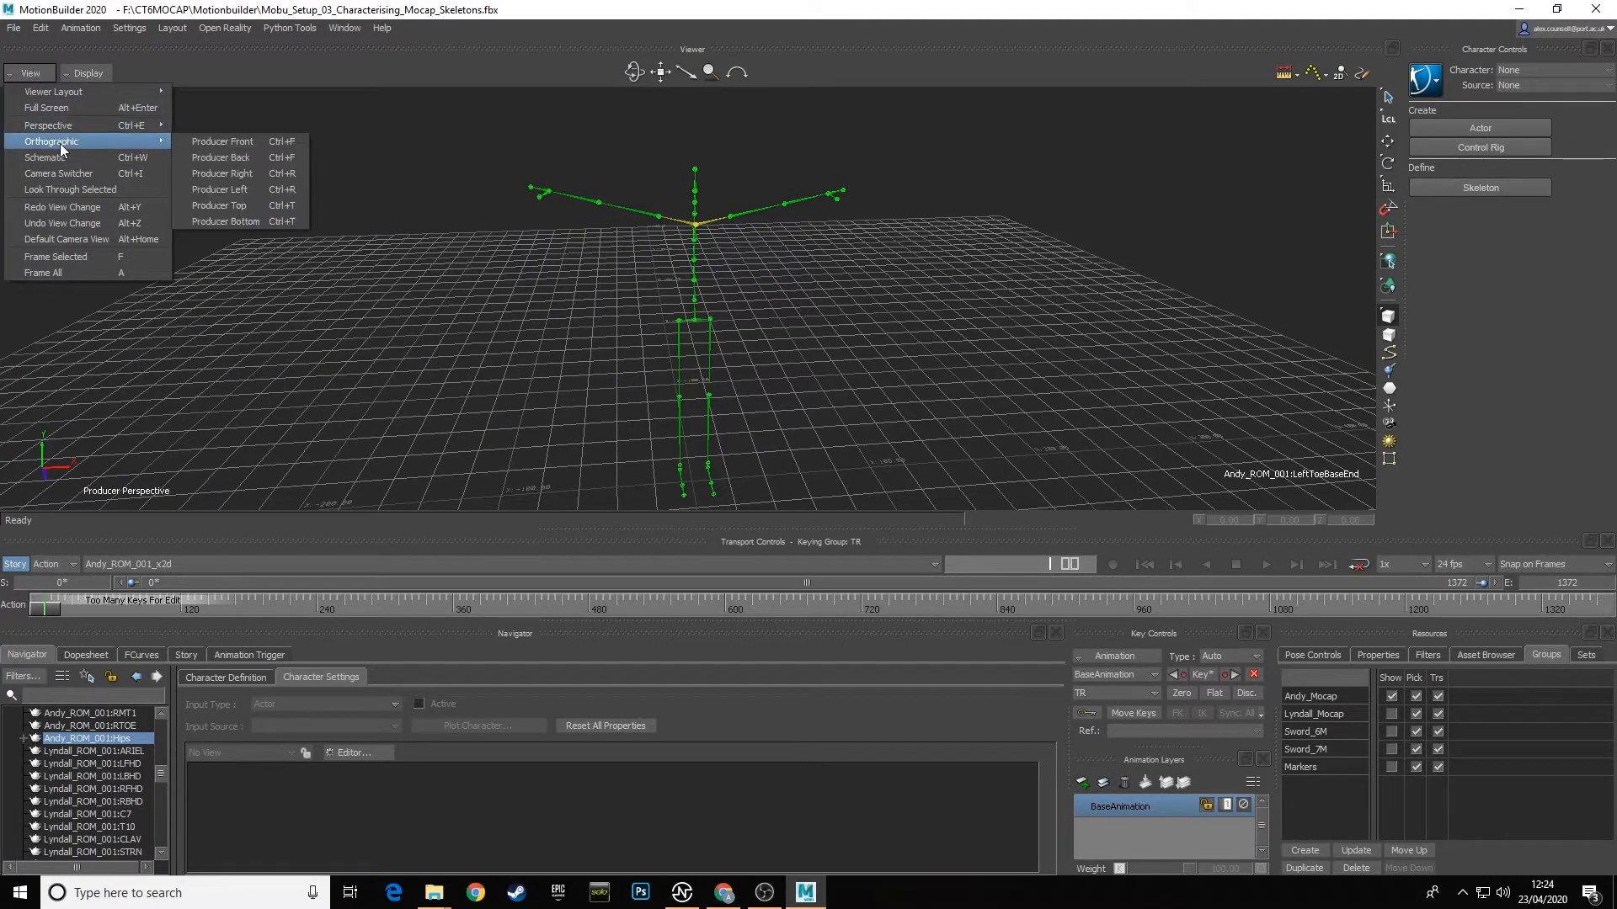
pyautogui.click(244, 145)
pyautogui.keyDown('shift'); pyautogui.moveTo(766, 284); pyautogui.dragTo(881, 268); pyautogui.keyUp('shift')
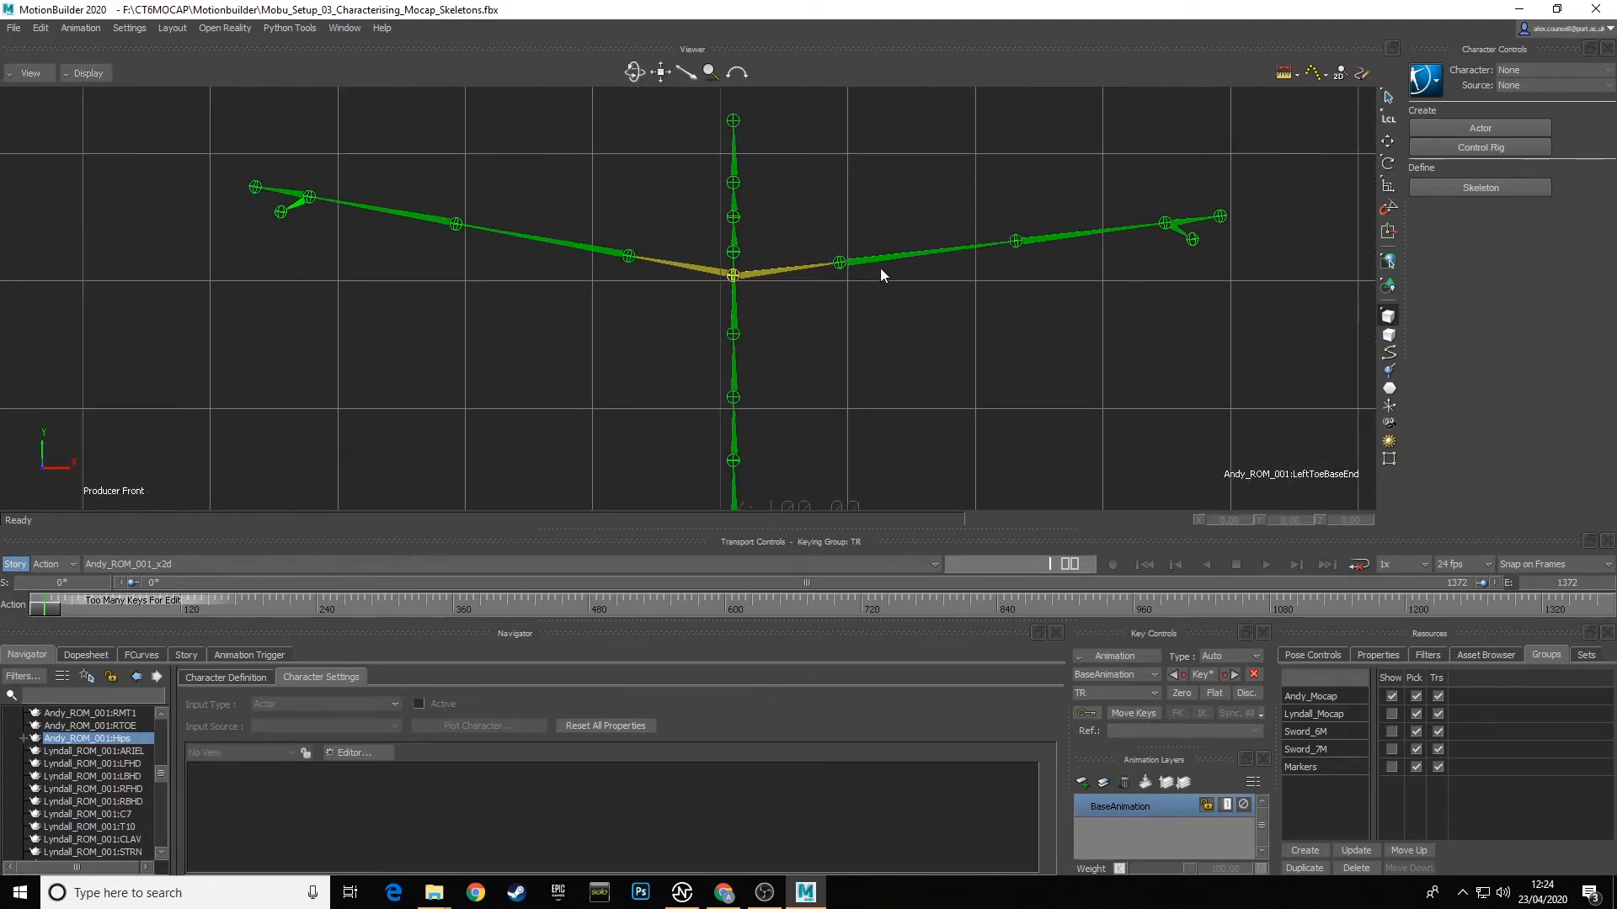
# Step: Rotate the skeleton's left upper arm in Local mode to about -6.6° on Z so the arm lies level
pyautogui.click(881, 266)
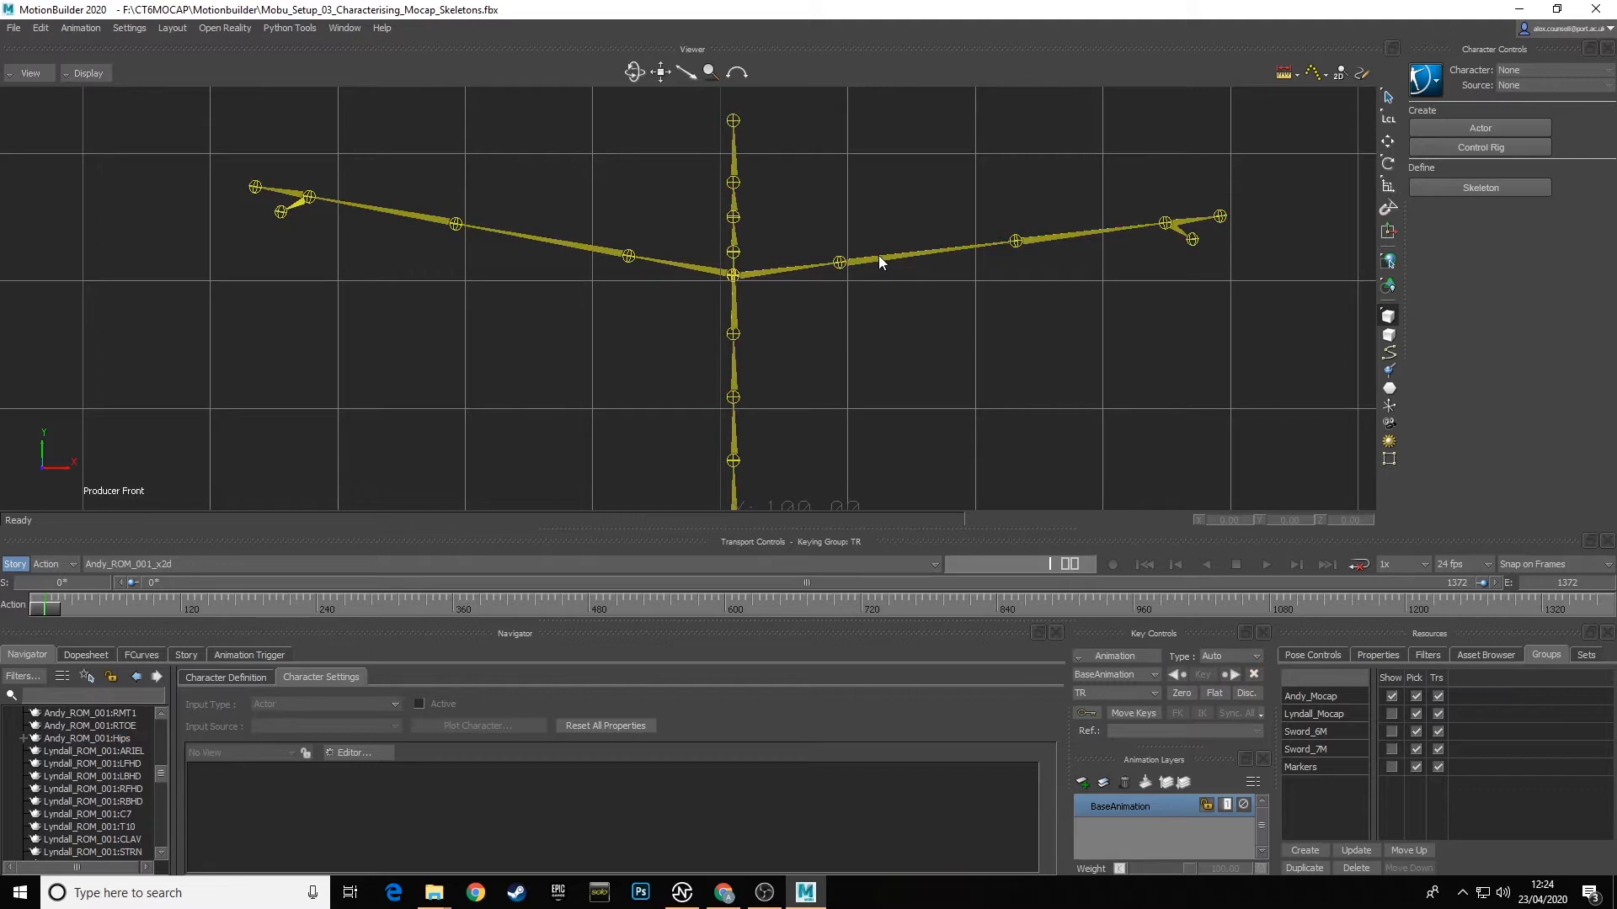
pyautogui.click(878, 257)
pyautogui.click(1388, 162)
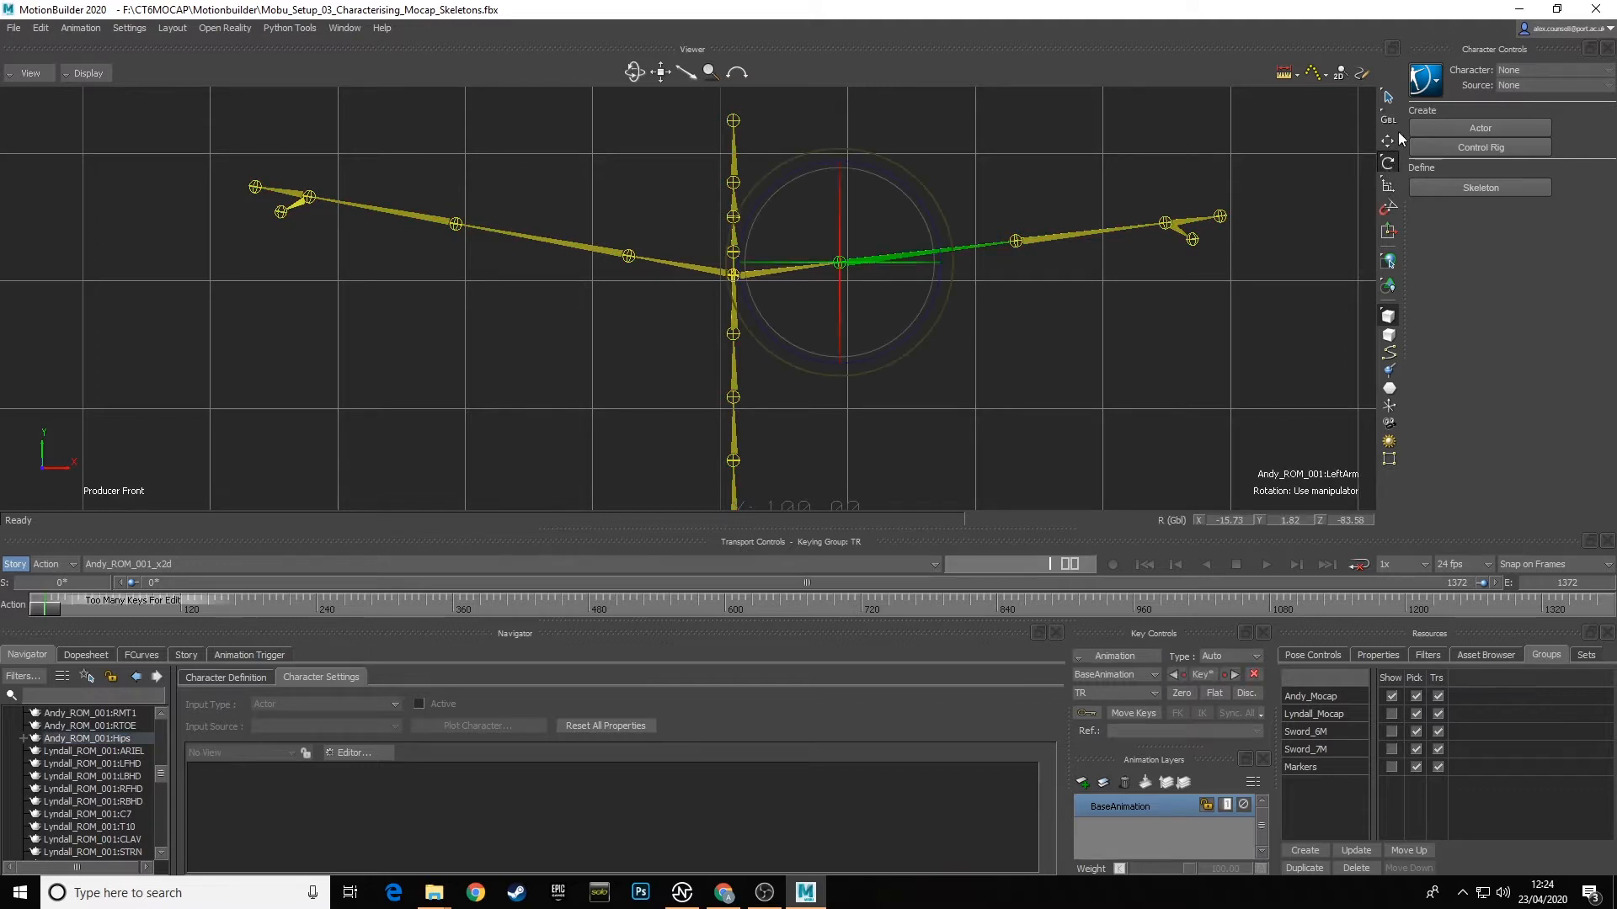
pyautogui.click(1388, 119)
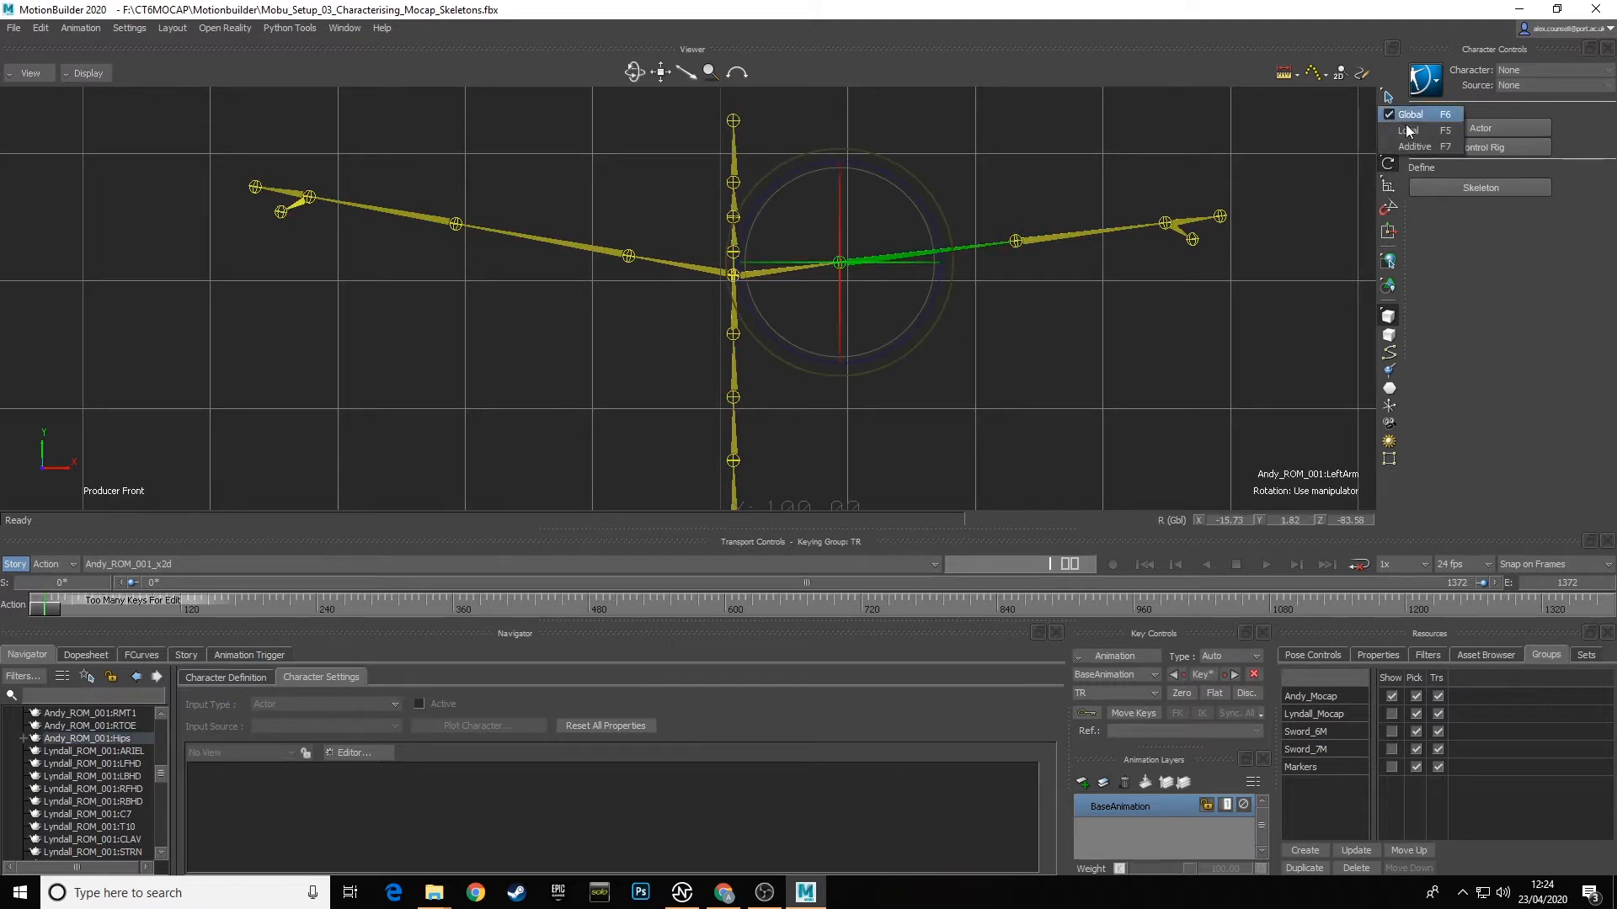
pyautogui.click(1408, 130)
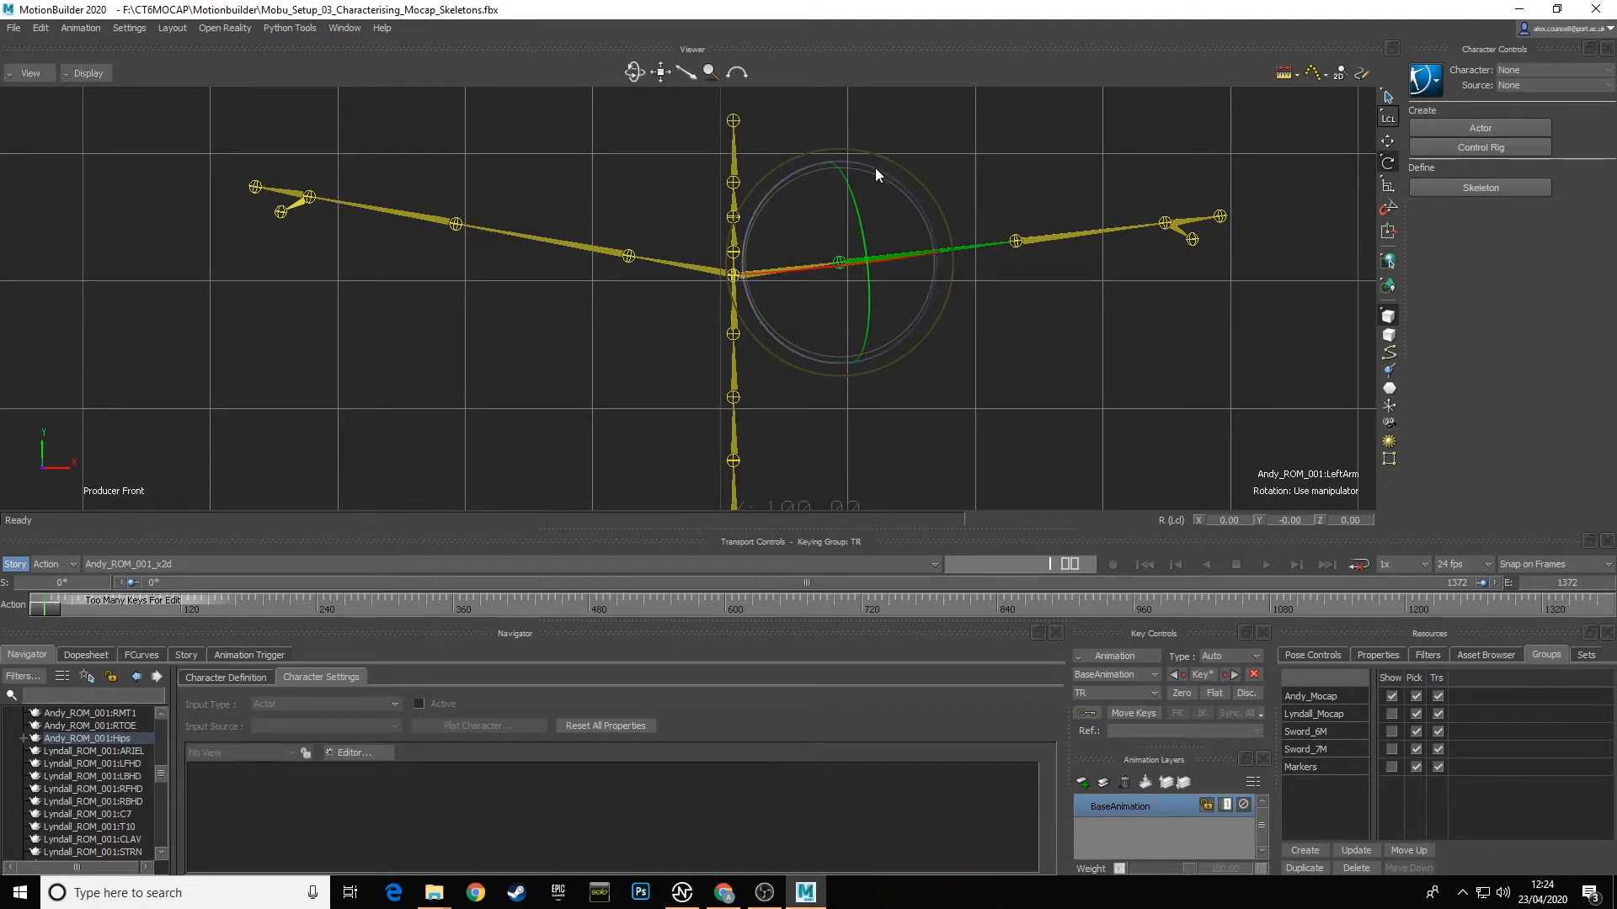
pyautogui.moveTo(877, 173); pyautogui.dragTo(917, 300)
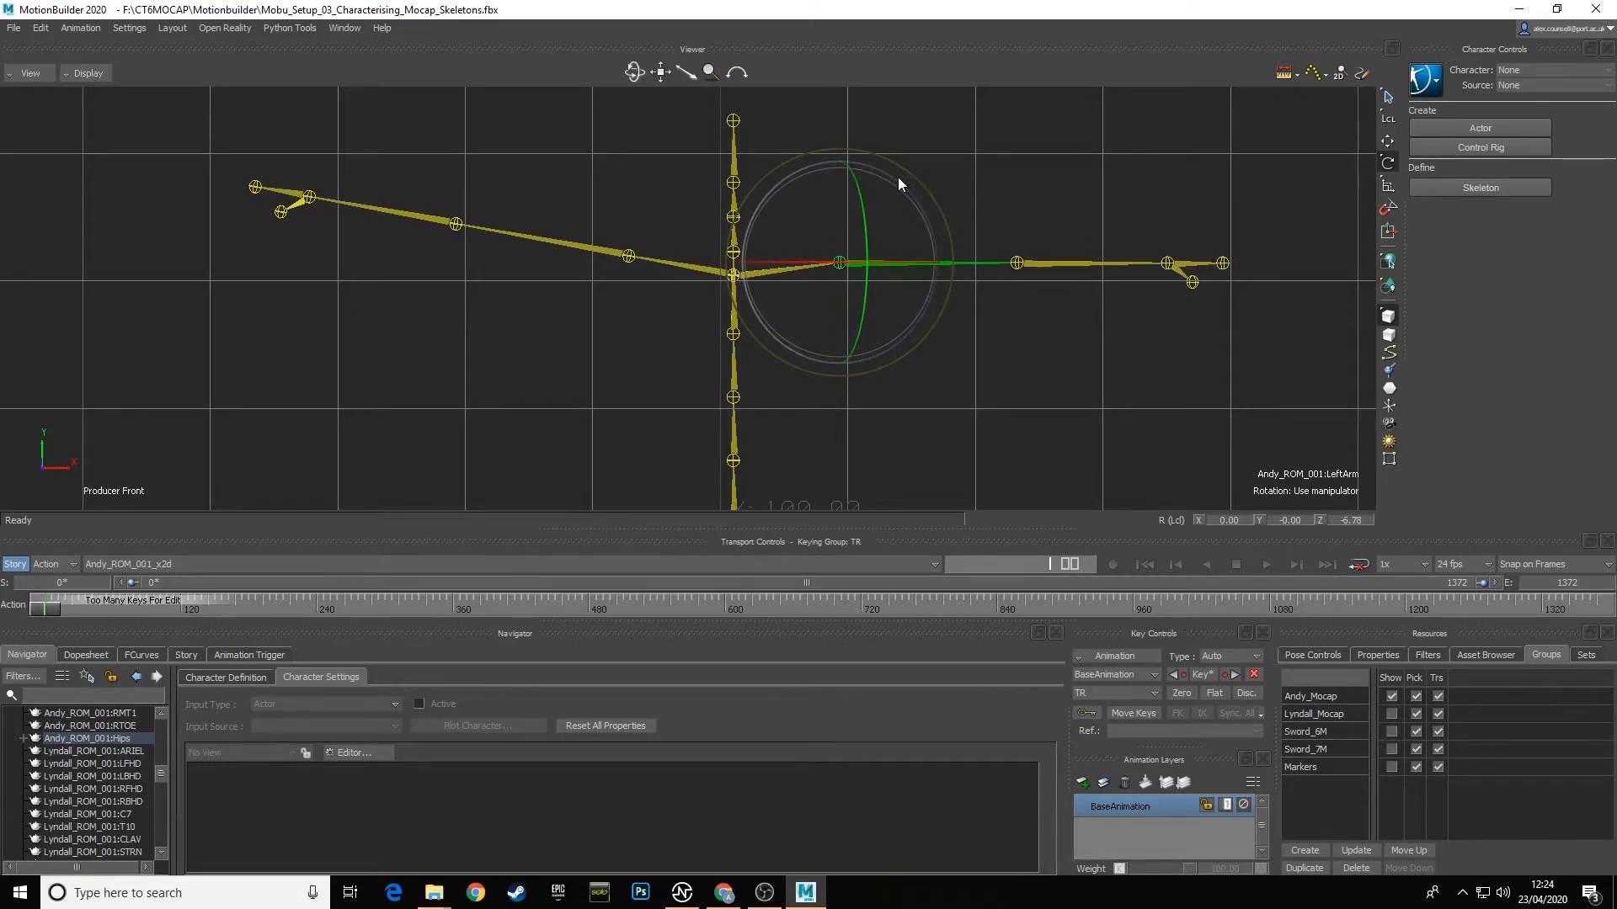
pyautogui.moveTo(891, 180); pyautogui.dragTo(937, 195)
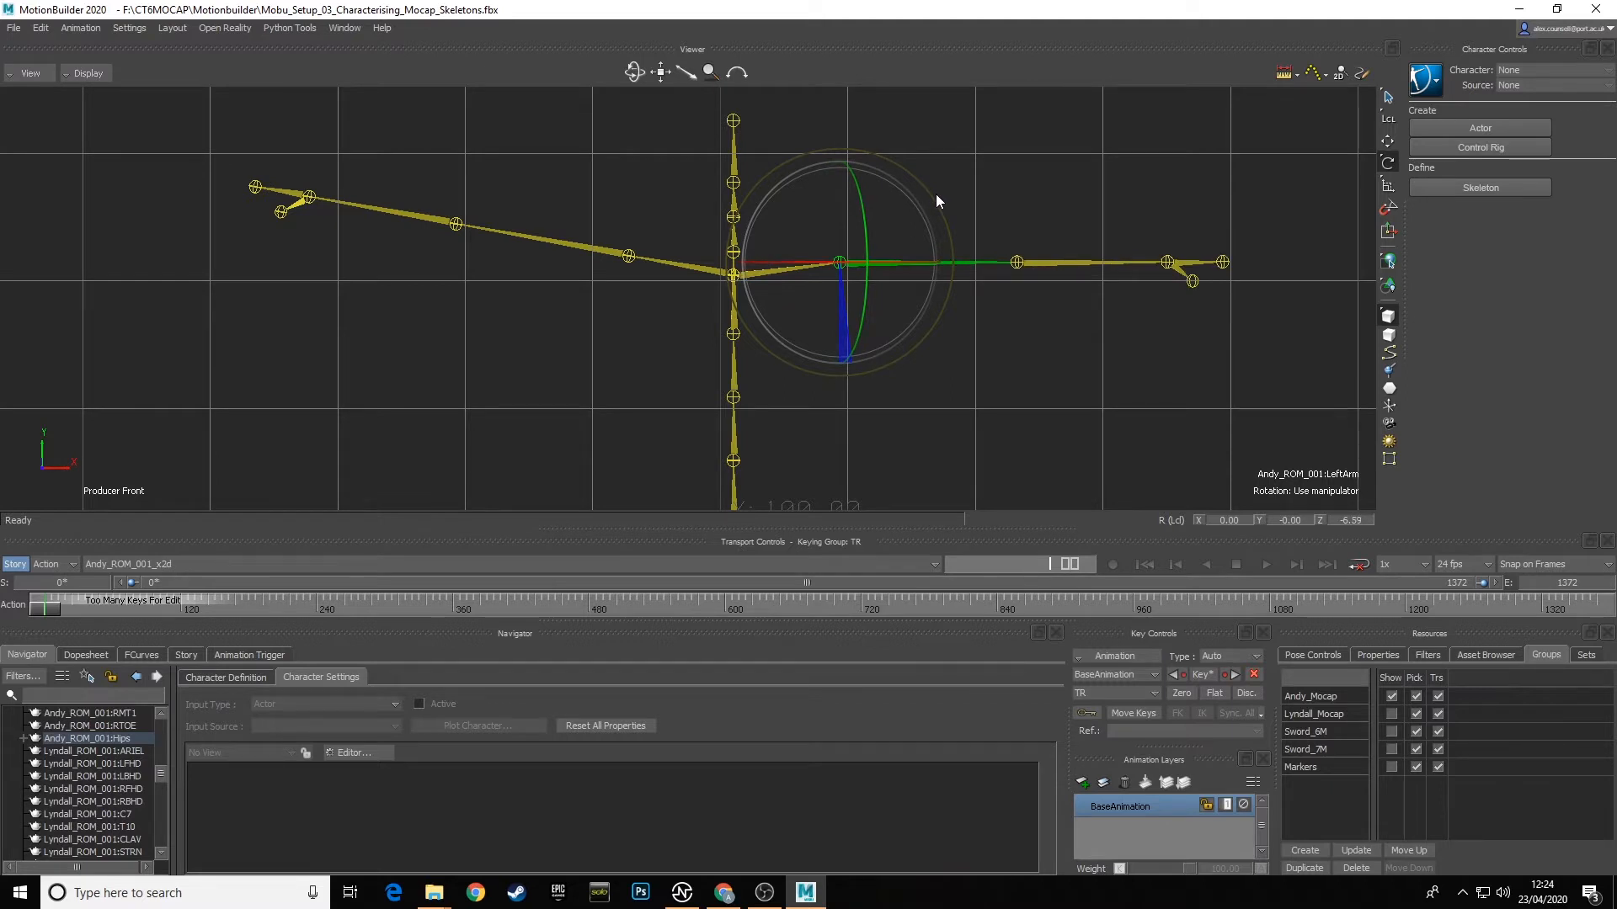
pyautogui.moveTo(936, 193); pyautogui.dragTo(936, 193)
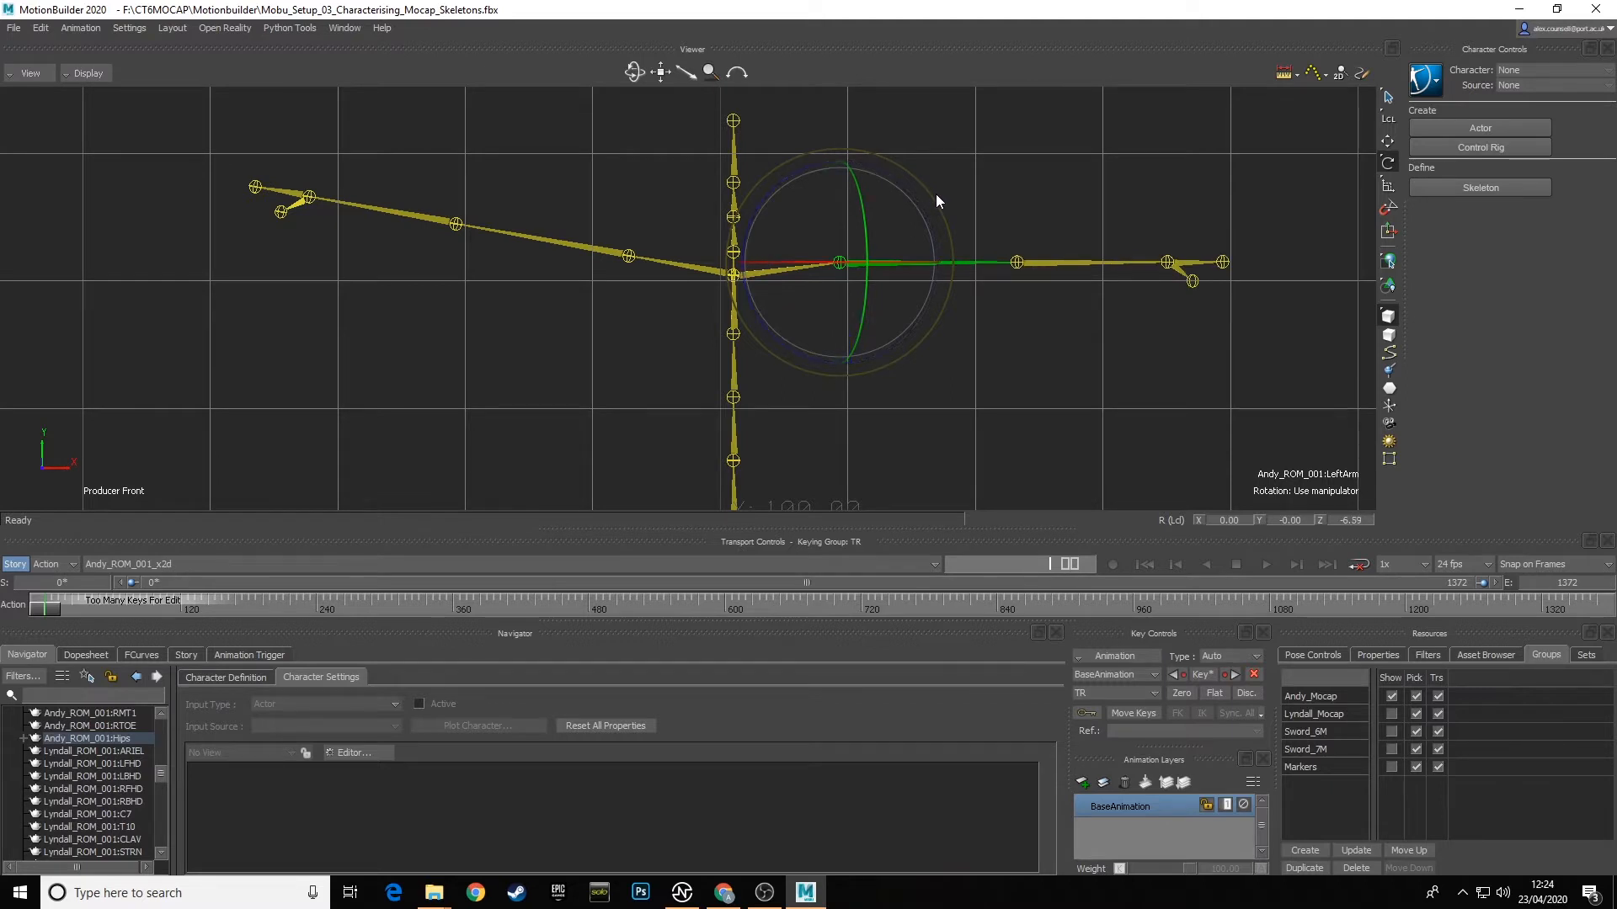
# Step: Key the left upper arm's new rotation and select the right upper arm
pyautogui.click(599, 251)
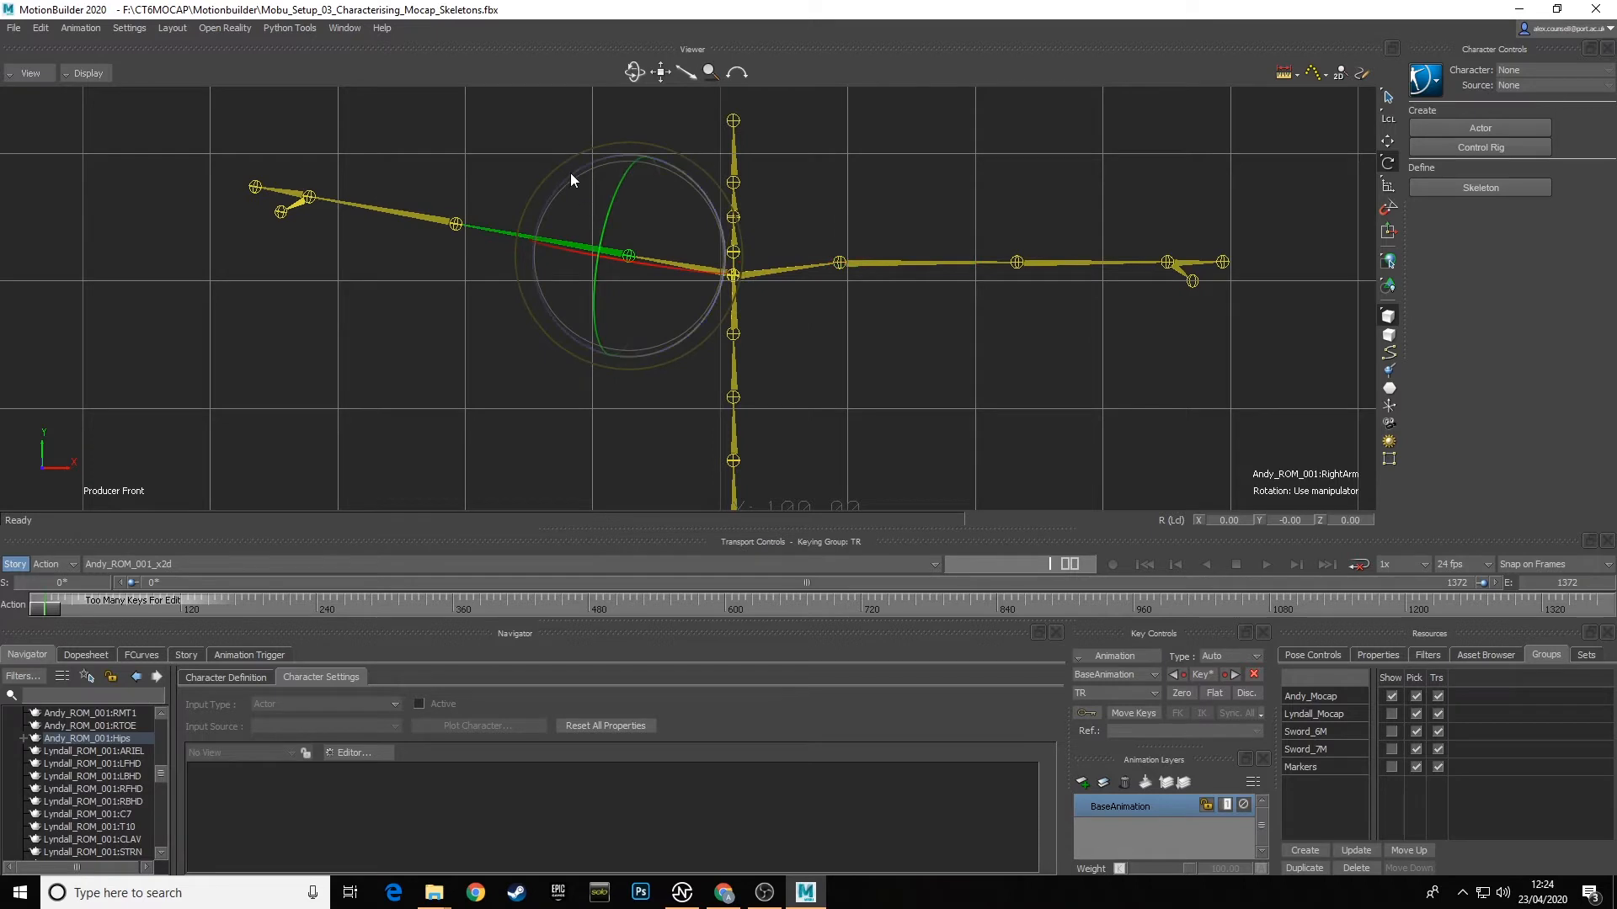
pyautogui.click(879, 261)
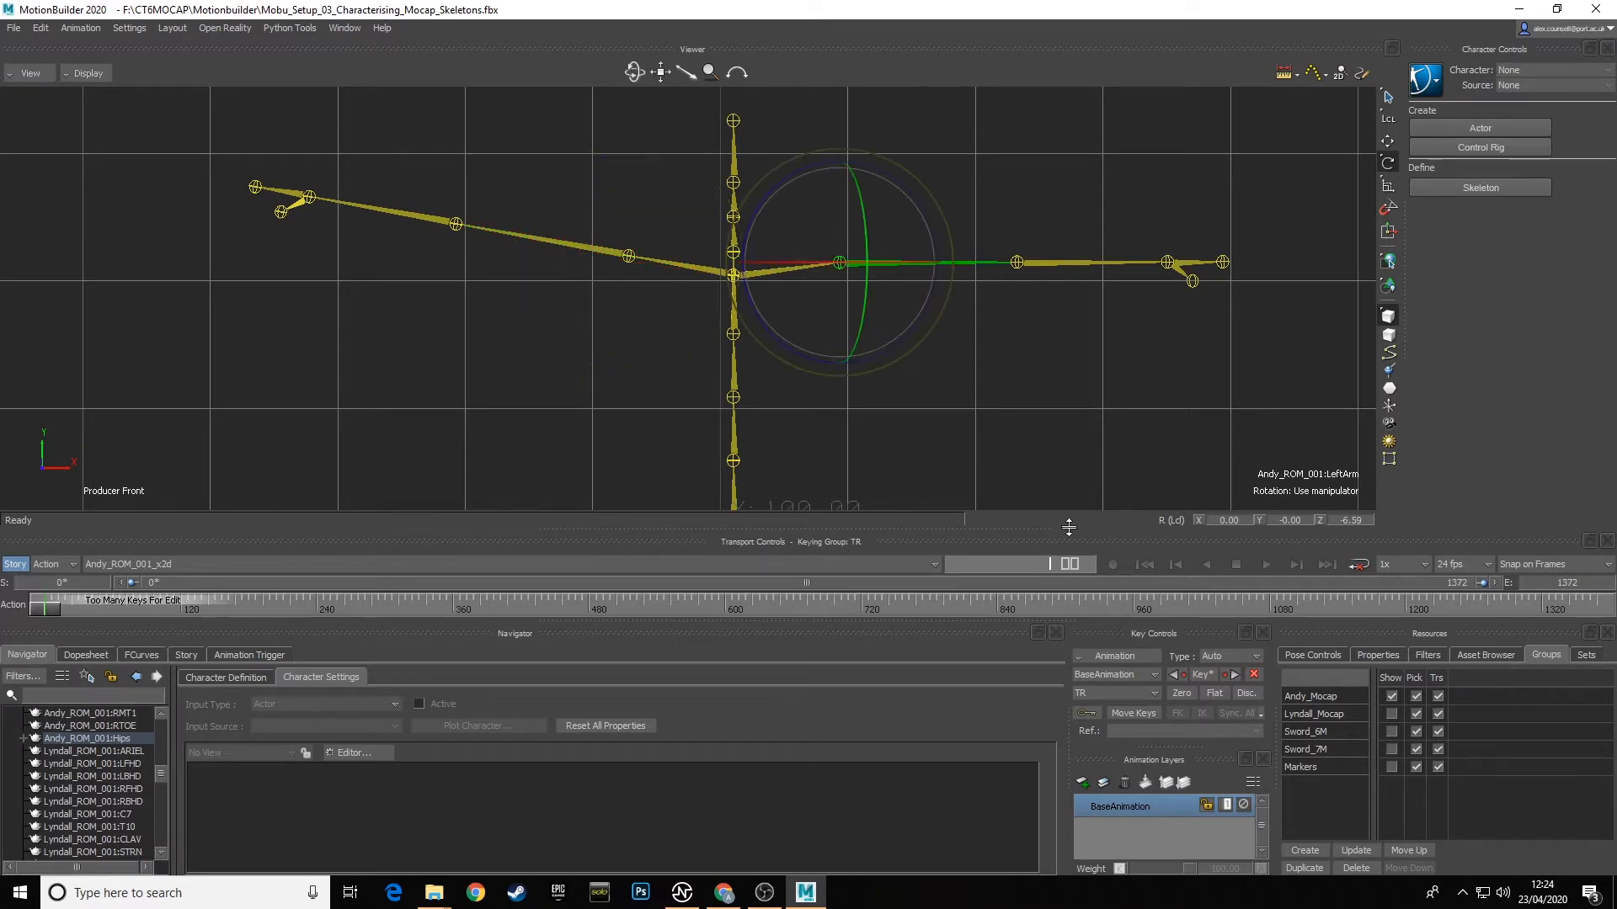
pyautogui.click(1211, 674)
pyautogui.click(598, 249)
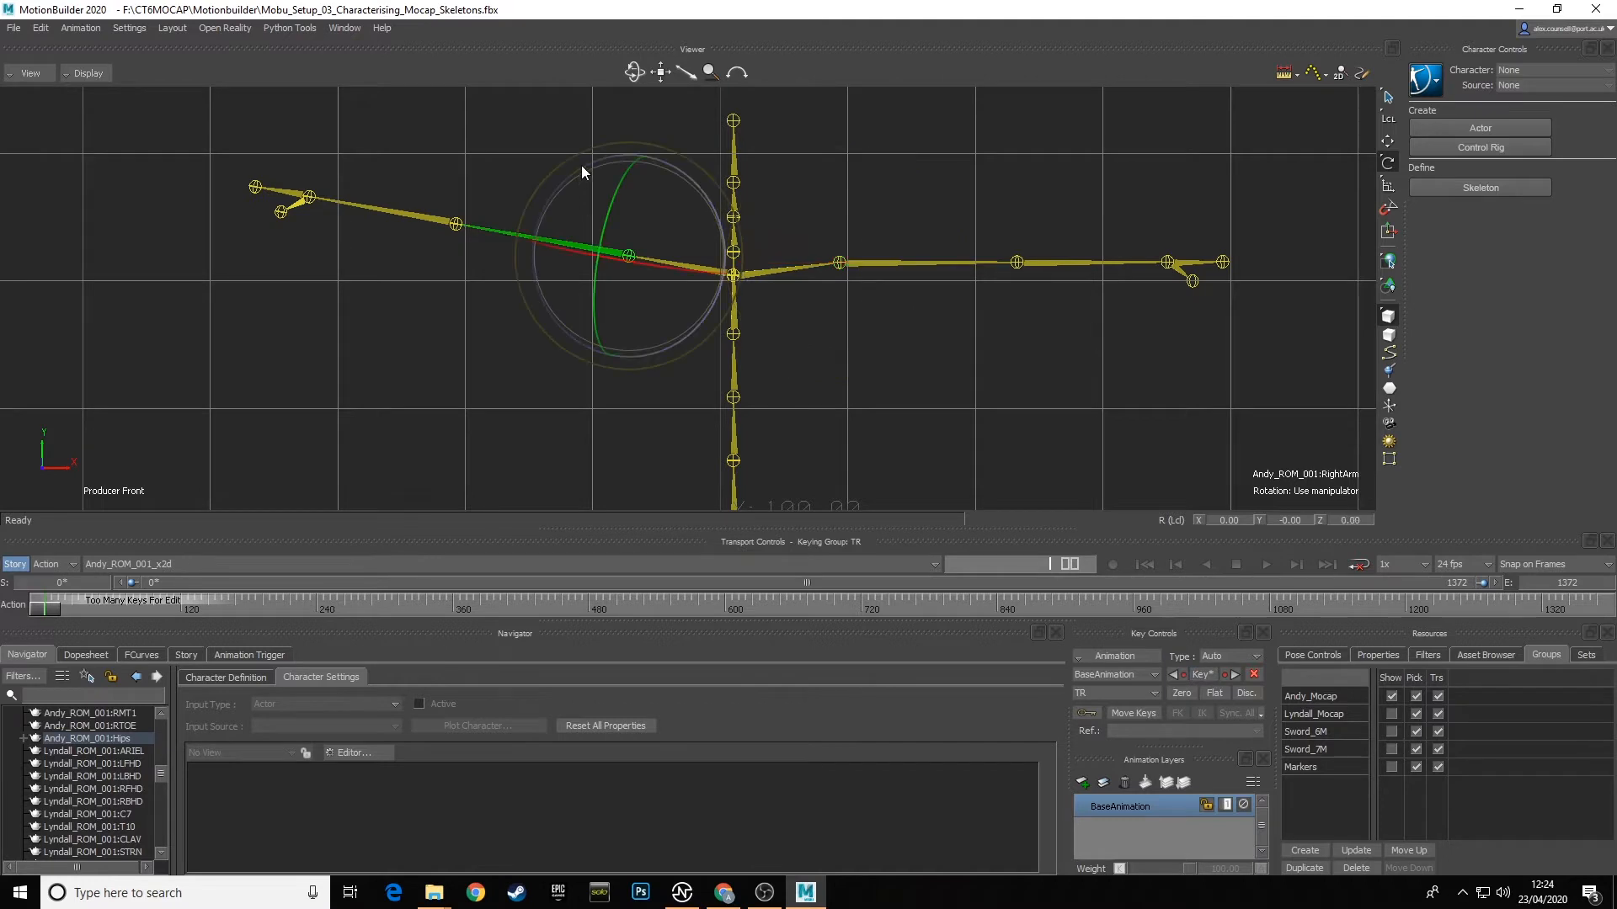
# Step: Rotate the right upper arm to about 9.8° on Z so the arm lies level, and select the left shoulder
pyautogui.moveTo(581, 165); pyautogui.dragTo(516, 274)
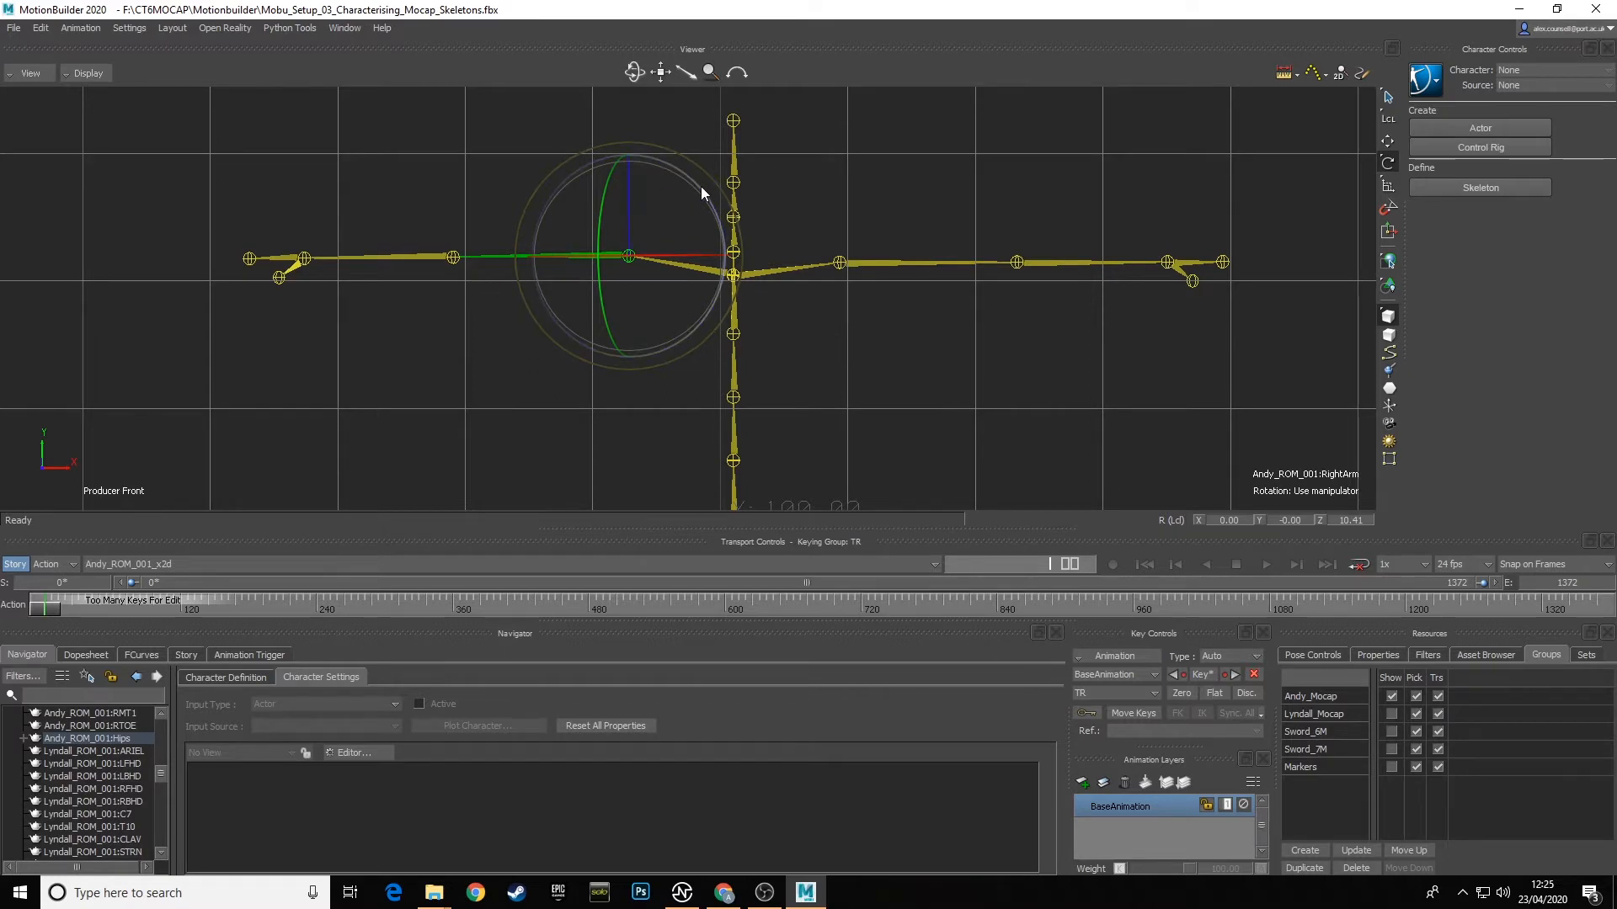
pyautogui.moveTo(701, 186); pyautogui.dragTo(709, 191)
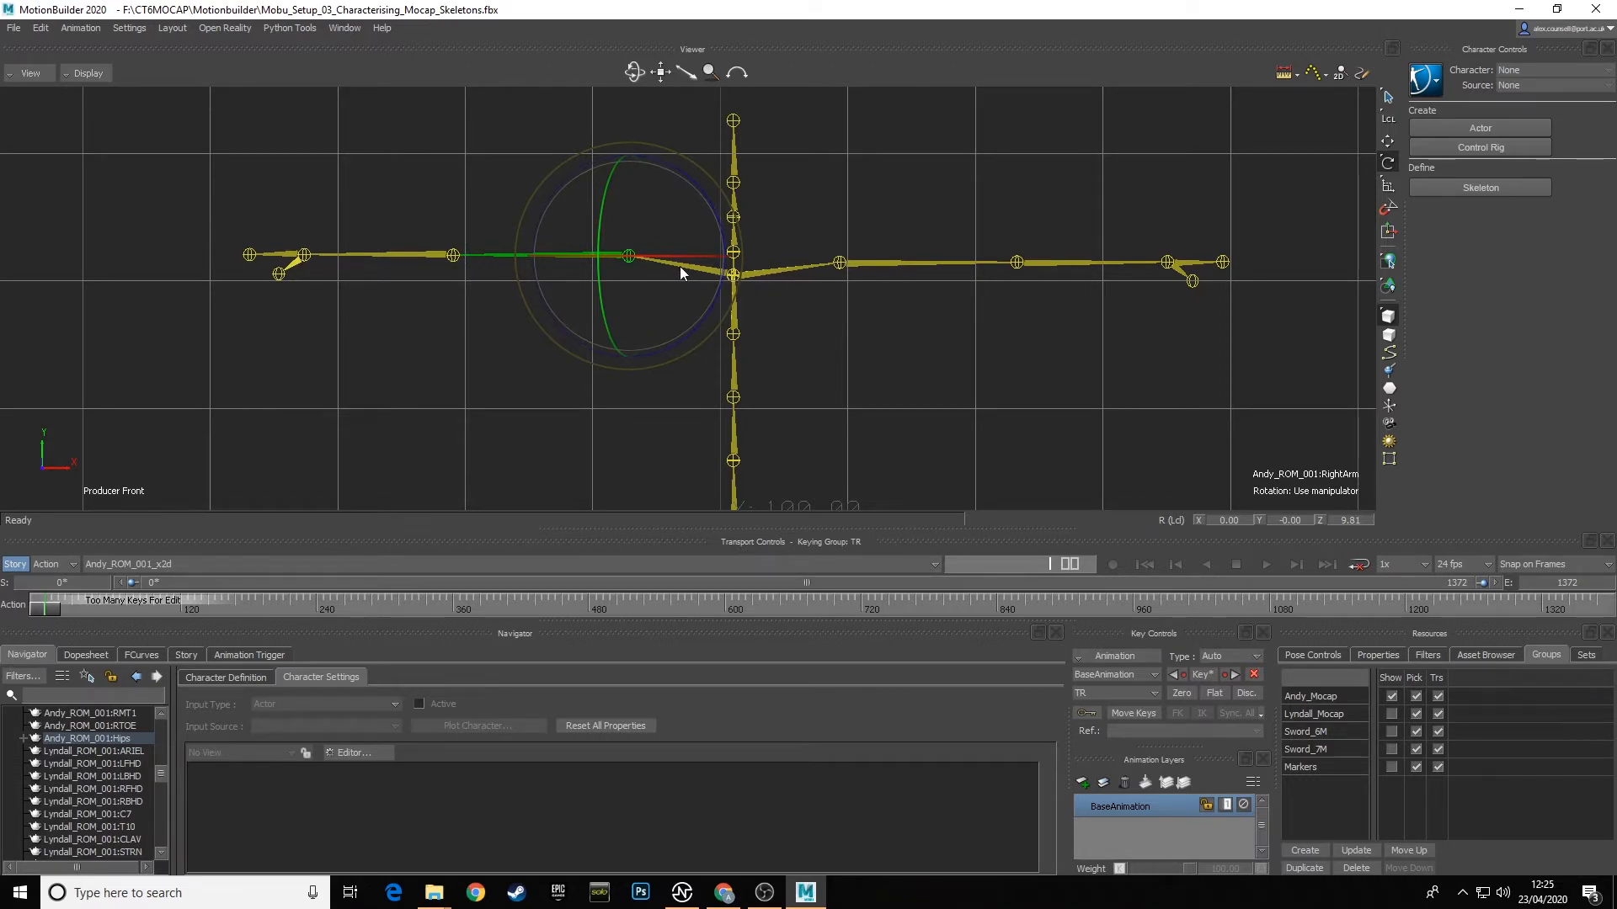
pyautogui.click(783, 270)
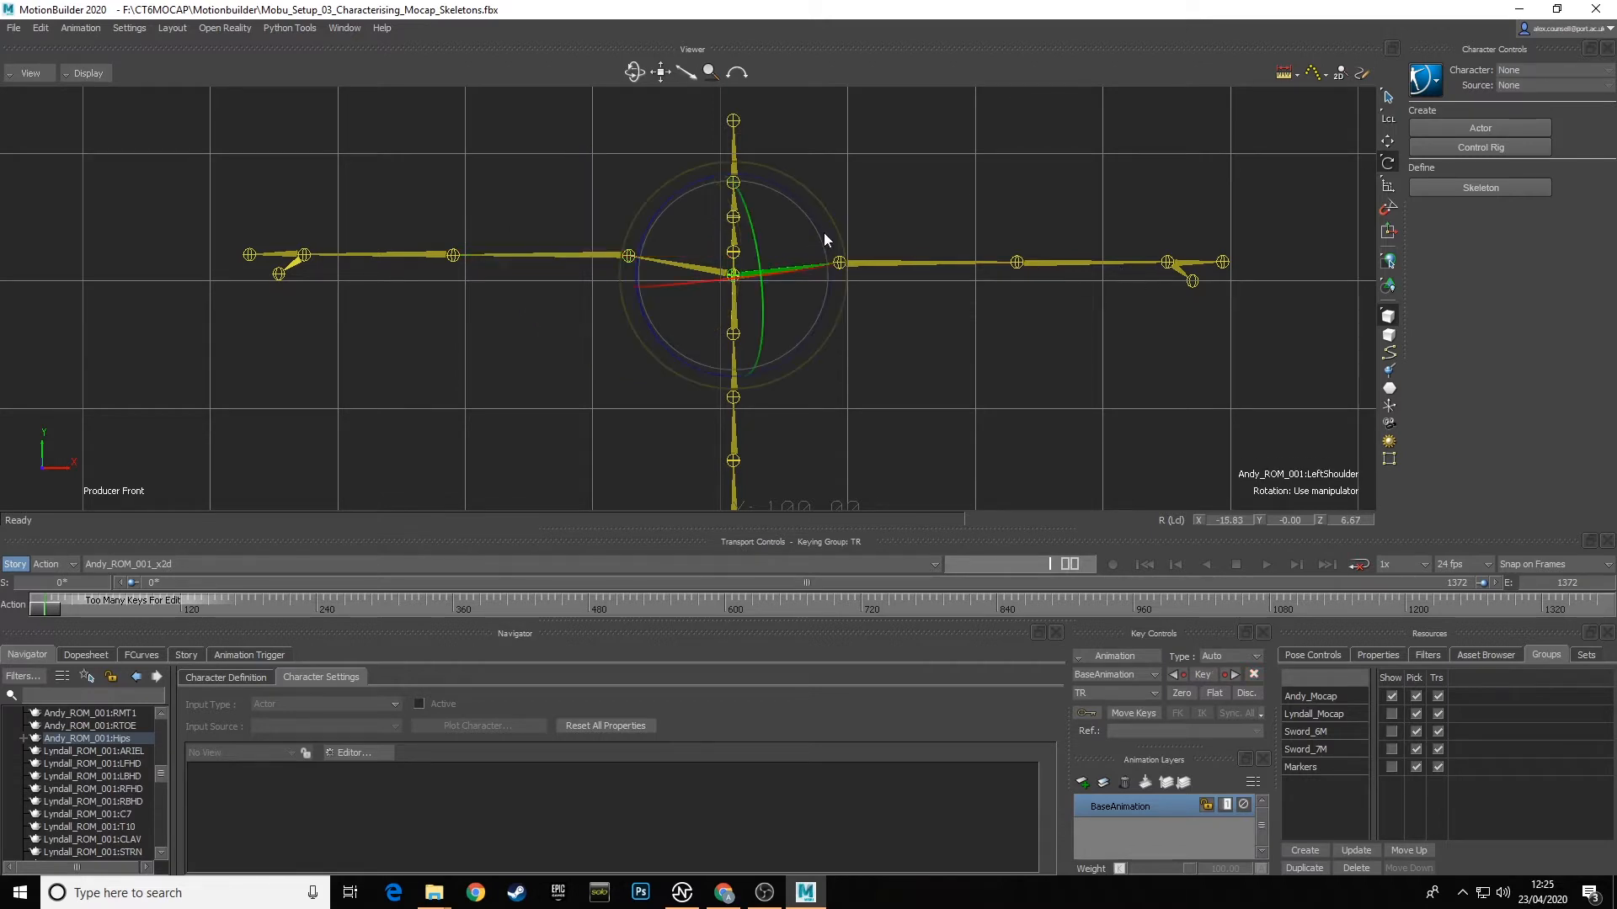
pyautogui.moveTo(825, 242); pyautogui.dragTo(824, 240)
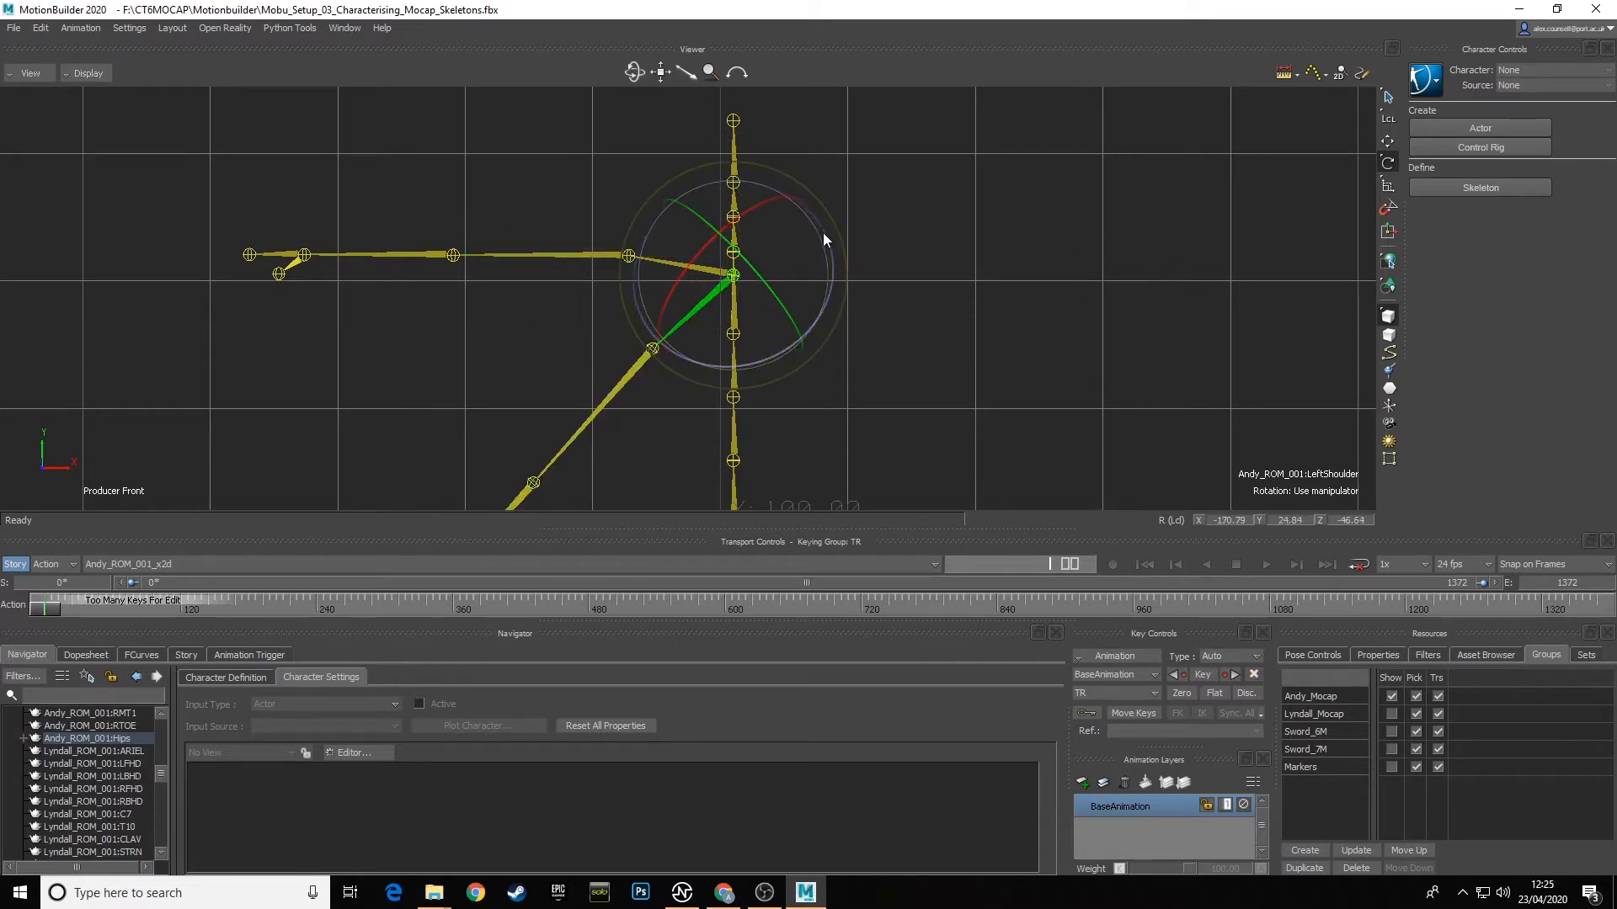
pyautogui.hotkey('ctrl', 'z')
pyautogui.hotkey('ctrl', 'y')
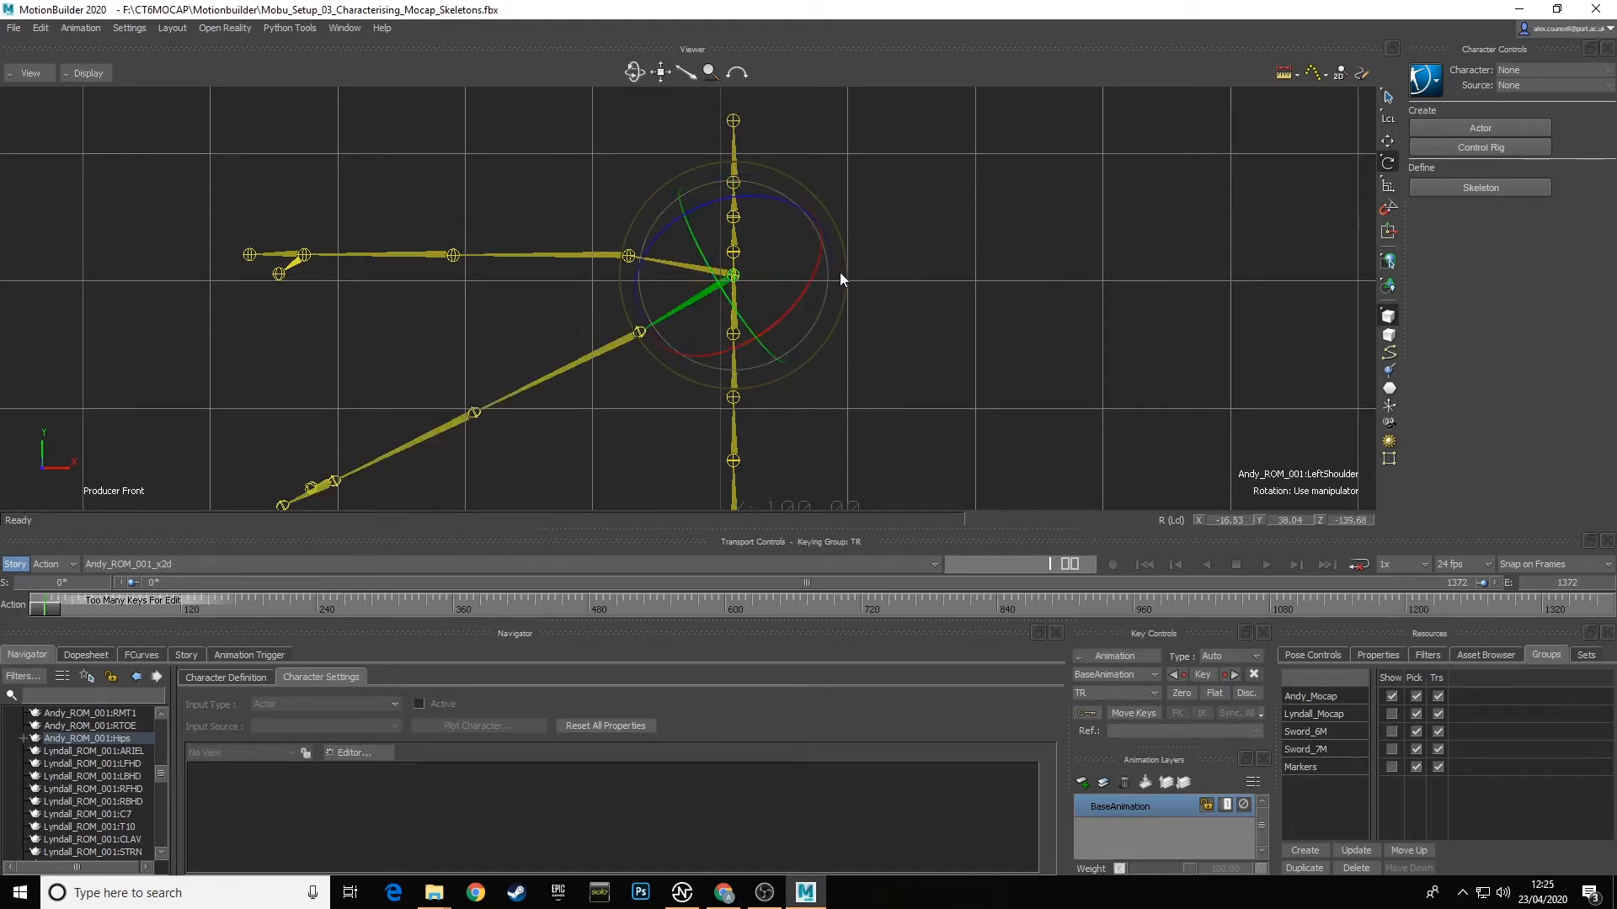
pyautogui.hotkey('ctrl', 'z')
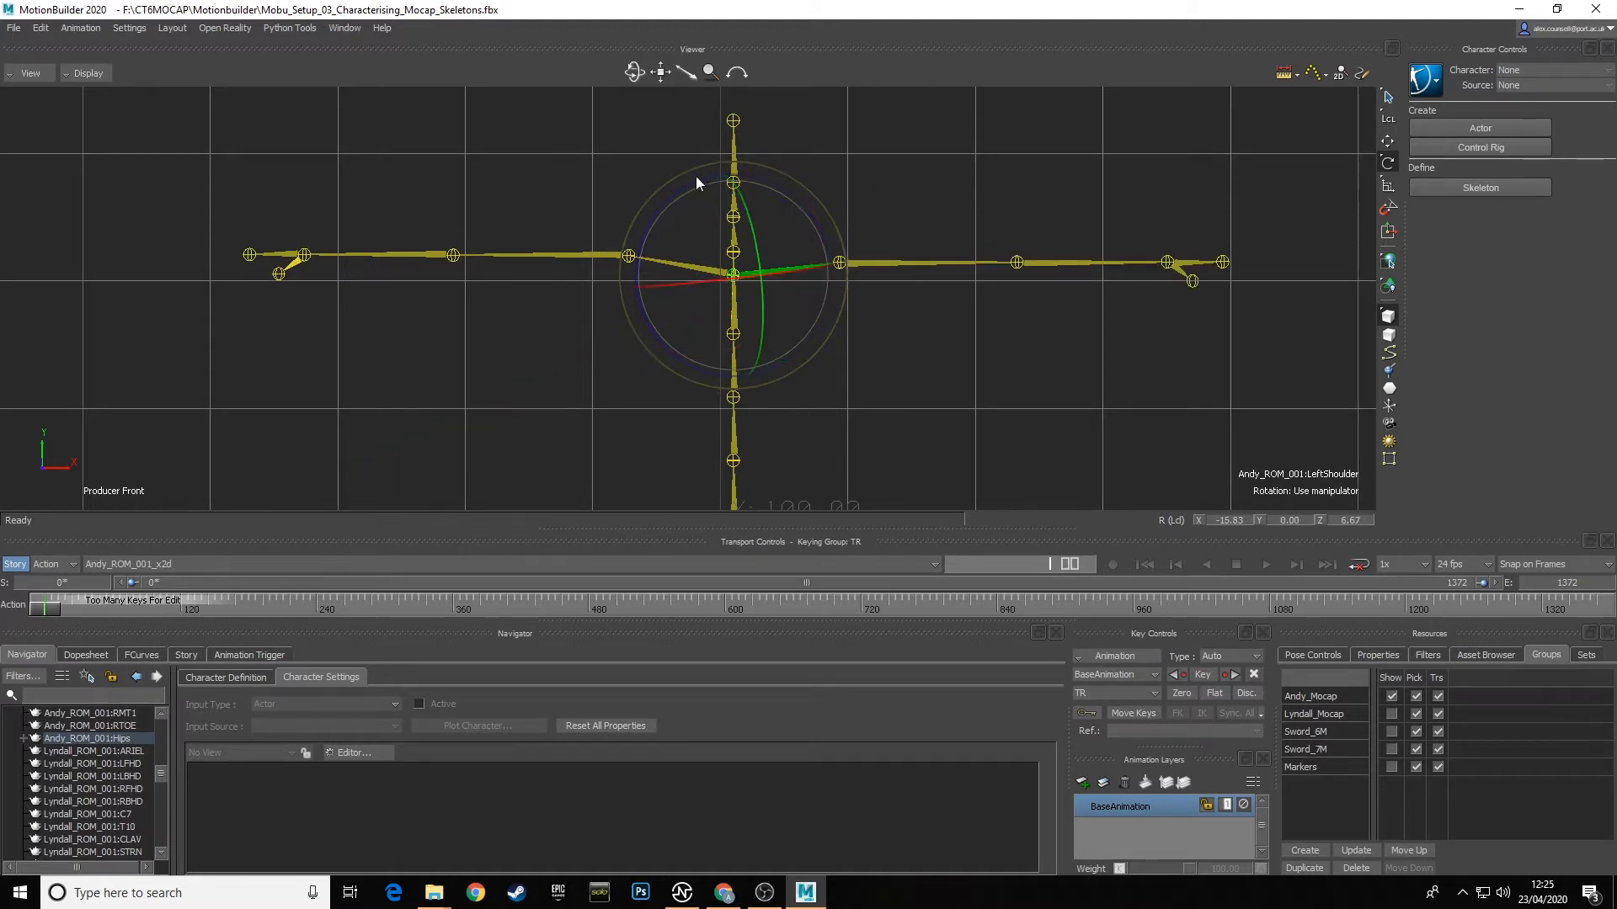
# Step: Rotate the left shoulder to about 8.5° on Z, and counter-rotate the left upper arm on Z so the arm lies level
pyautogui.moveTo(694, 183); pyautogui.dragTo(689, 208)
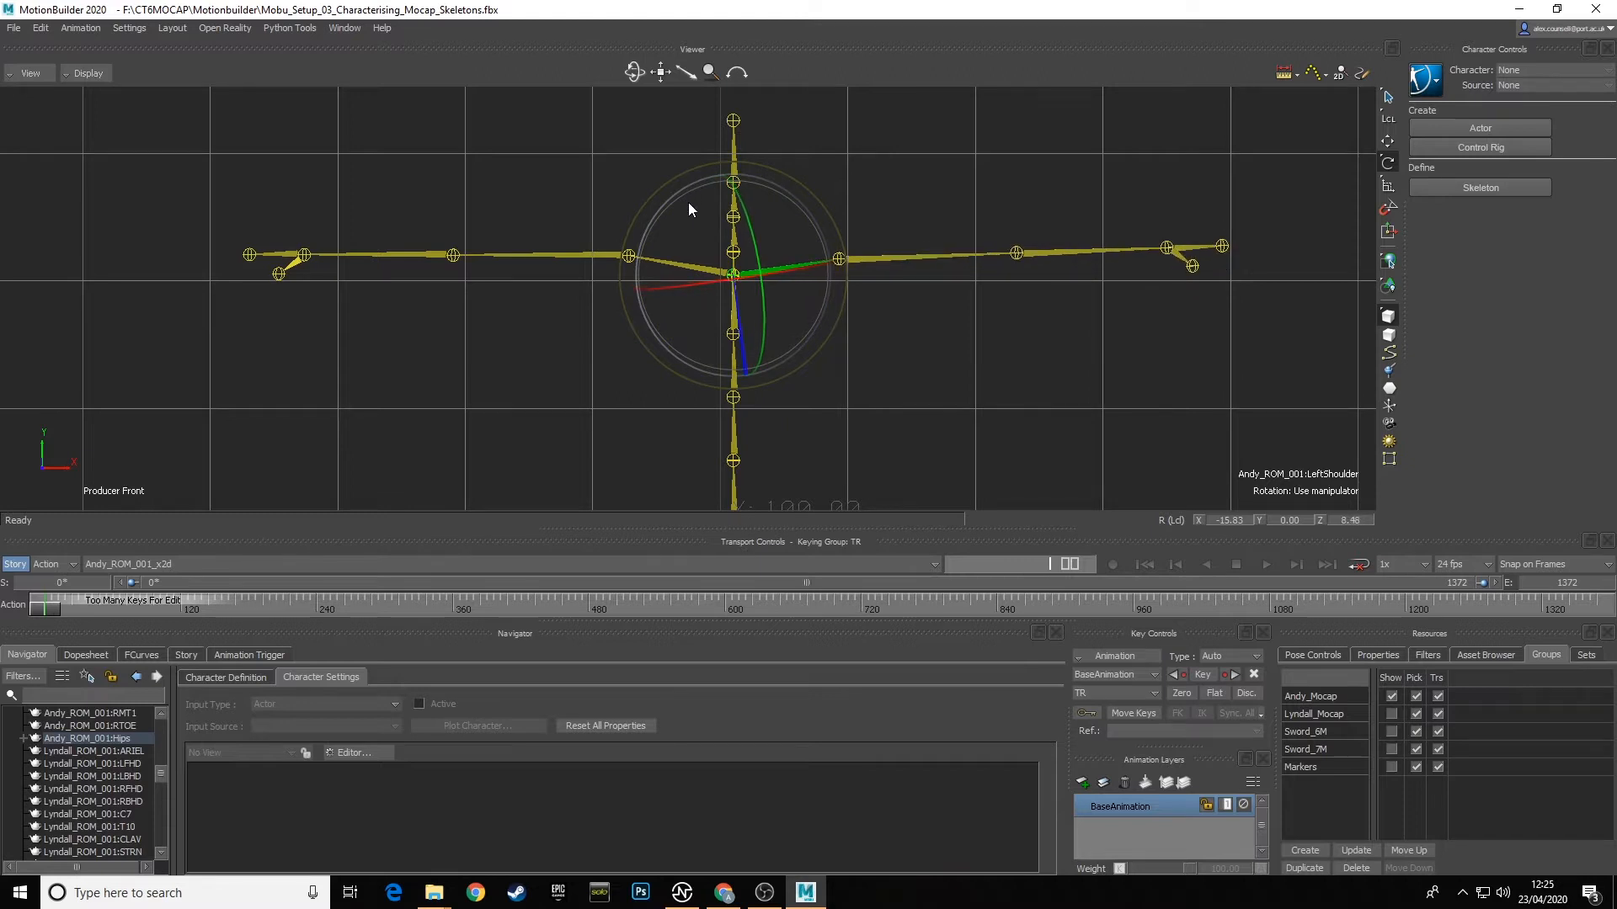
pyautogui.click(839, 259)
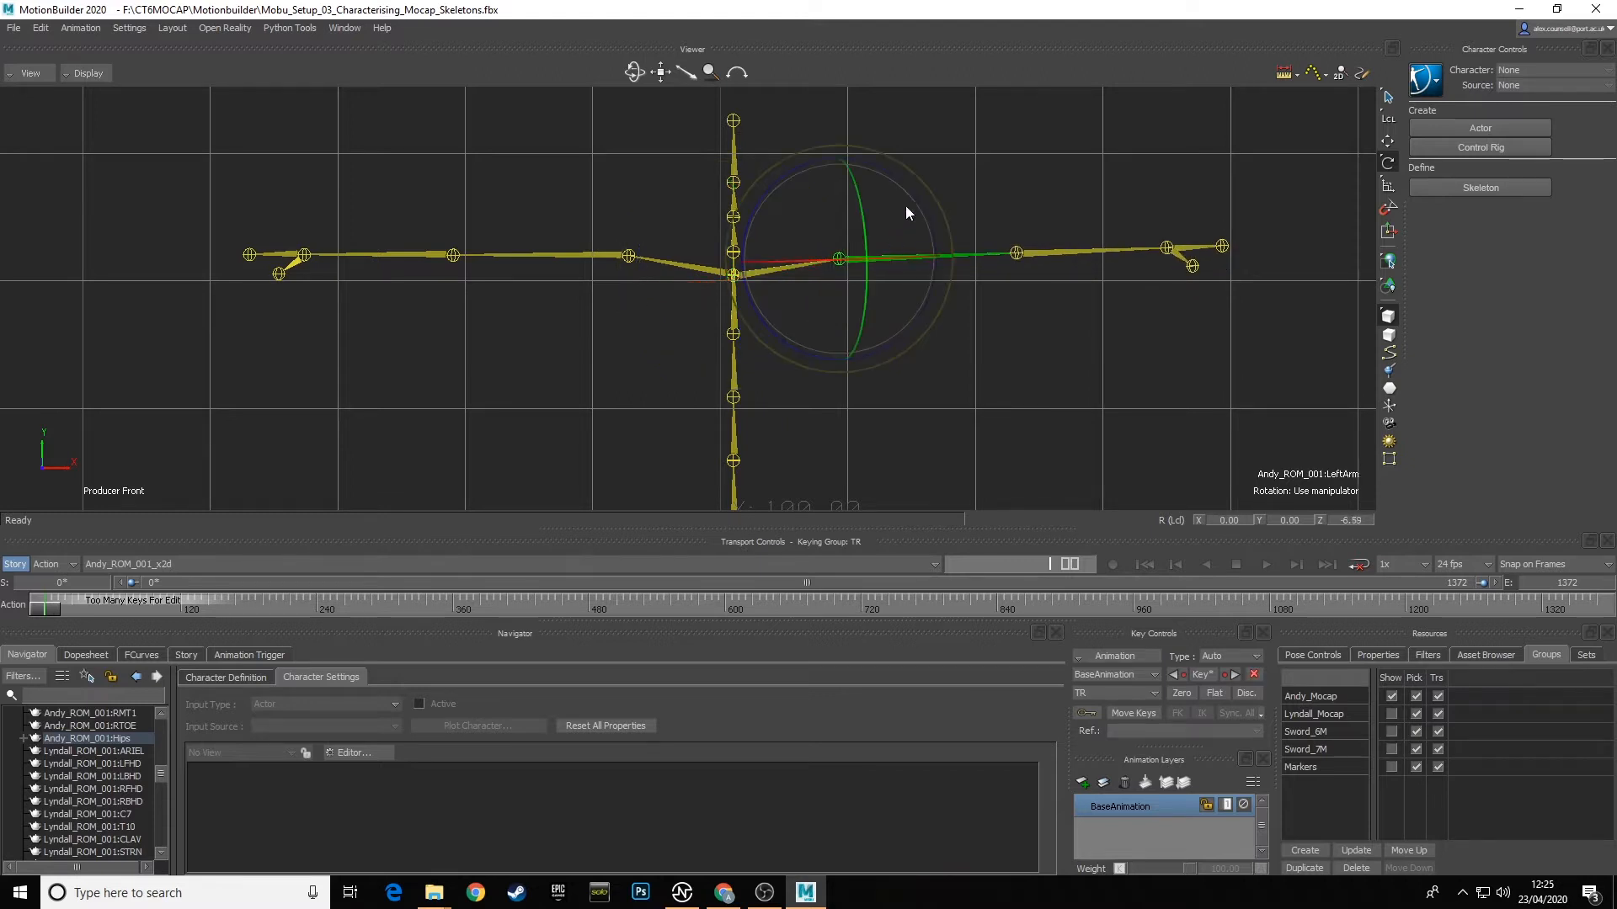
pyautogui.moveTo(802, 165); pyautogui.dragTo(820, 170)
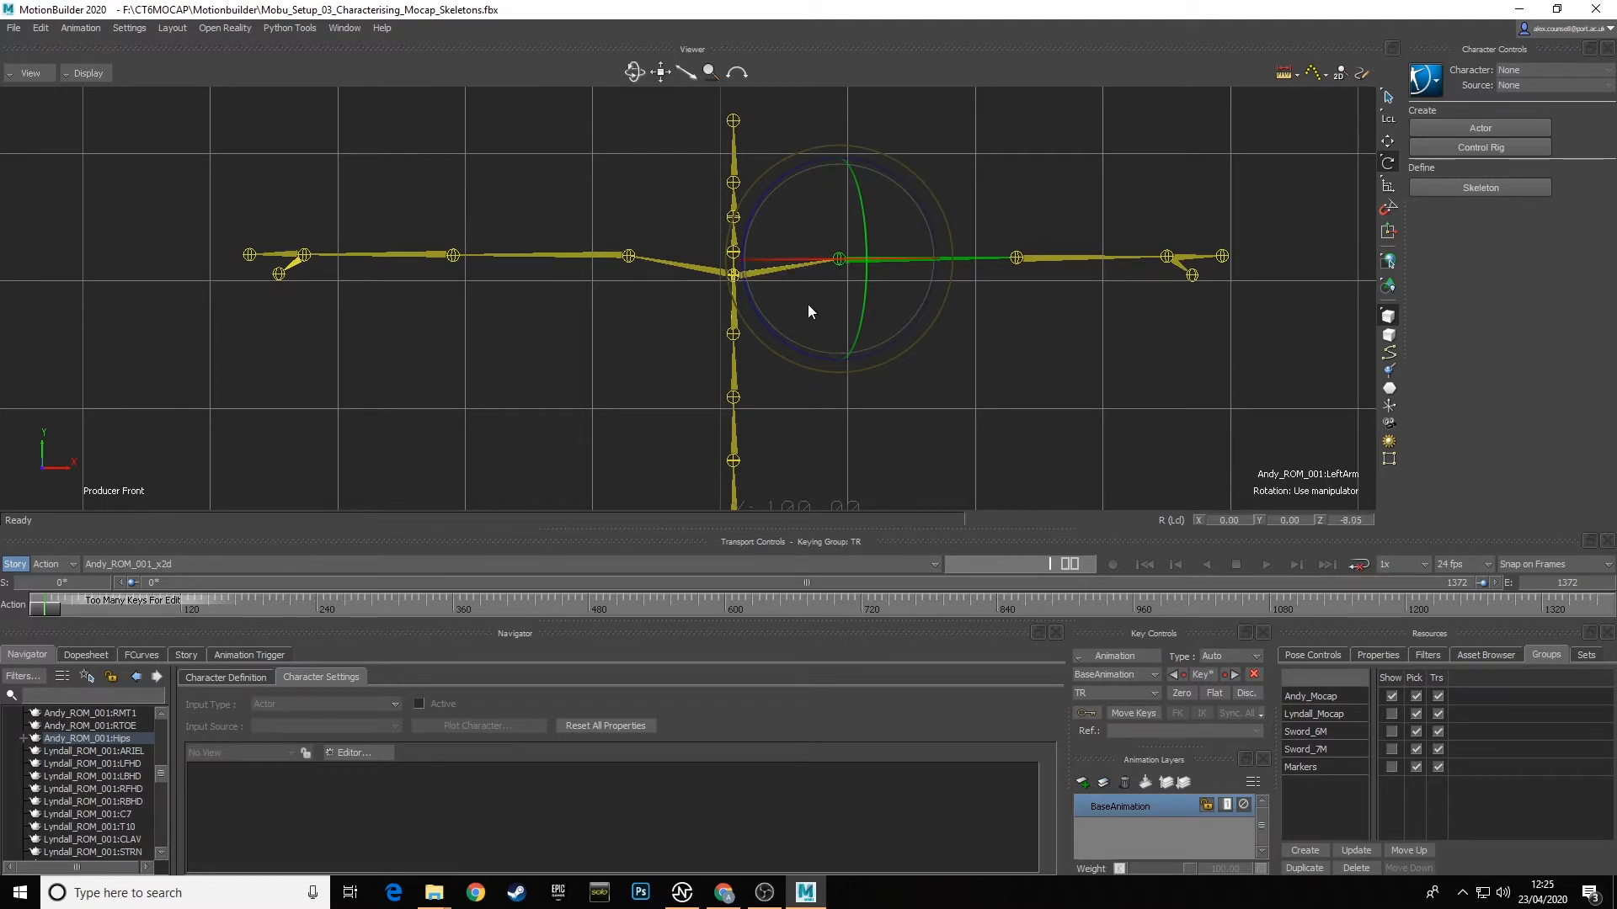
# Step: Select the upper body and arm joints together, key their pose and clear the selection
pyautogui.click(969, 345)
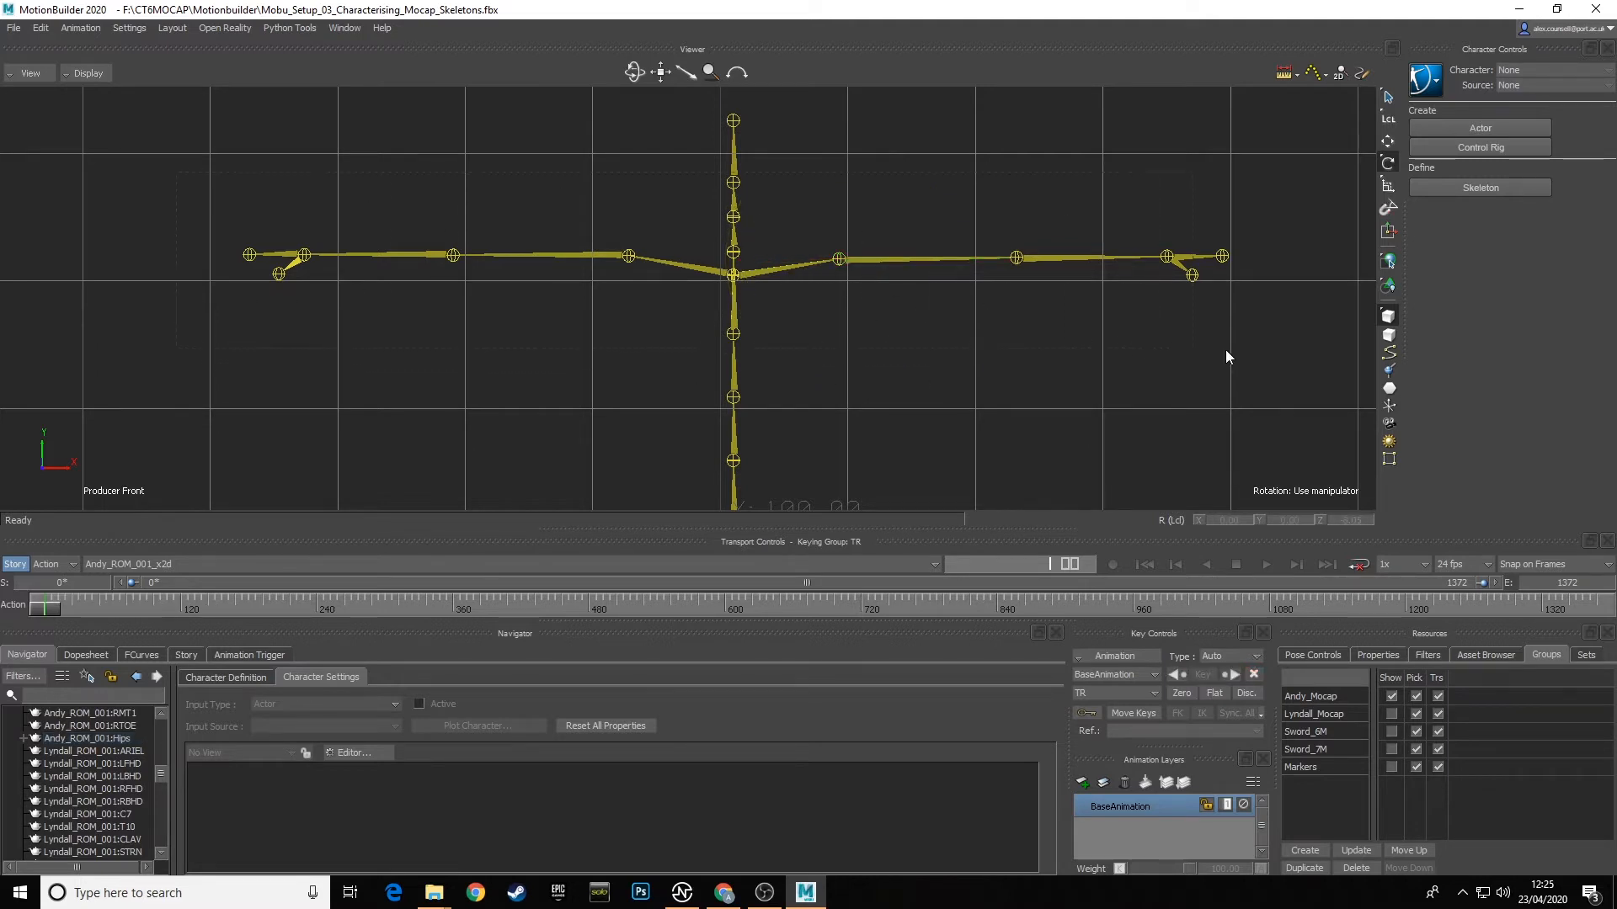
pyautogui.moveTo(1227, 351); pyautogui.dragTo(1266, 383)
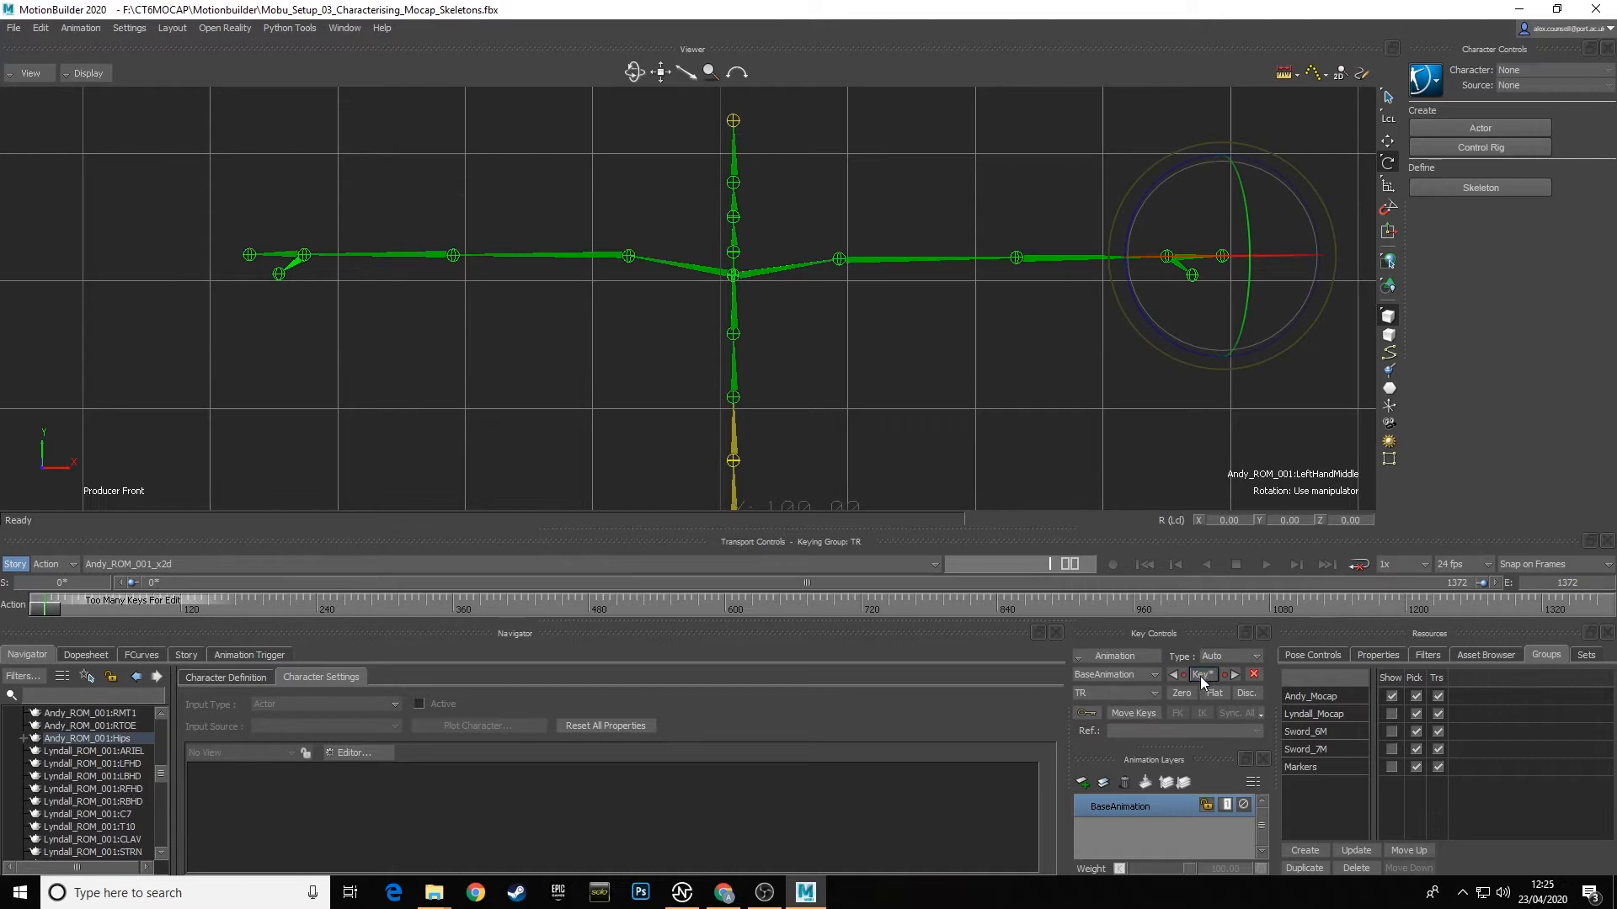
pyautogui.click(837, 337)
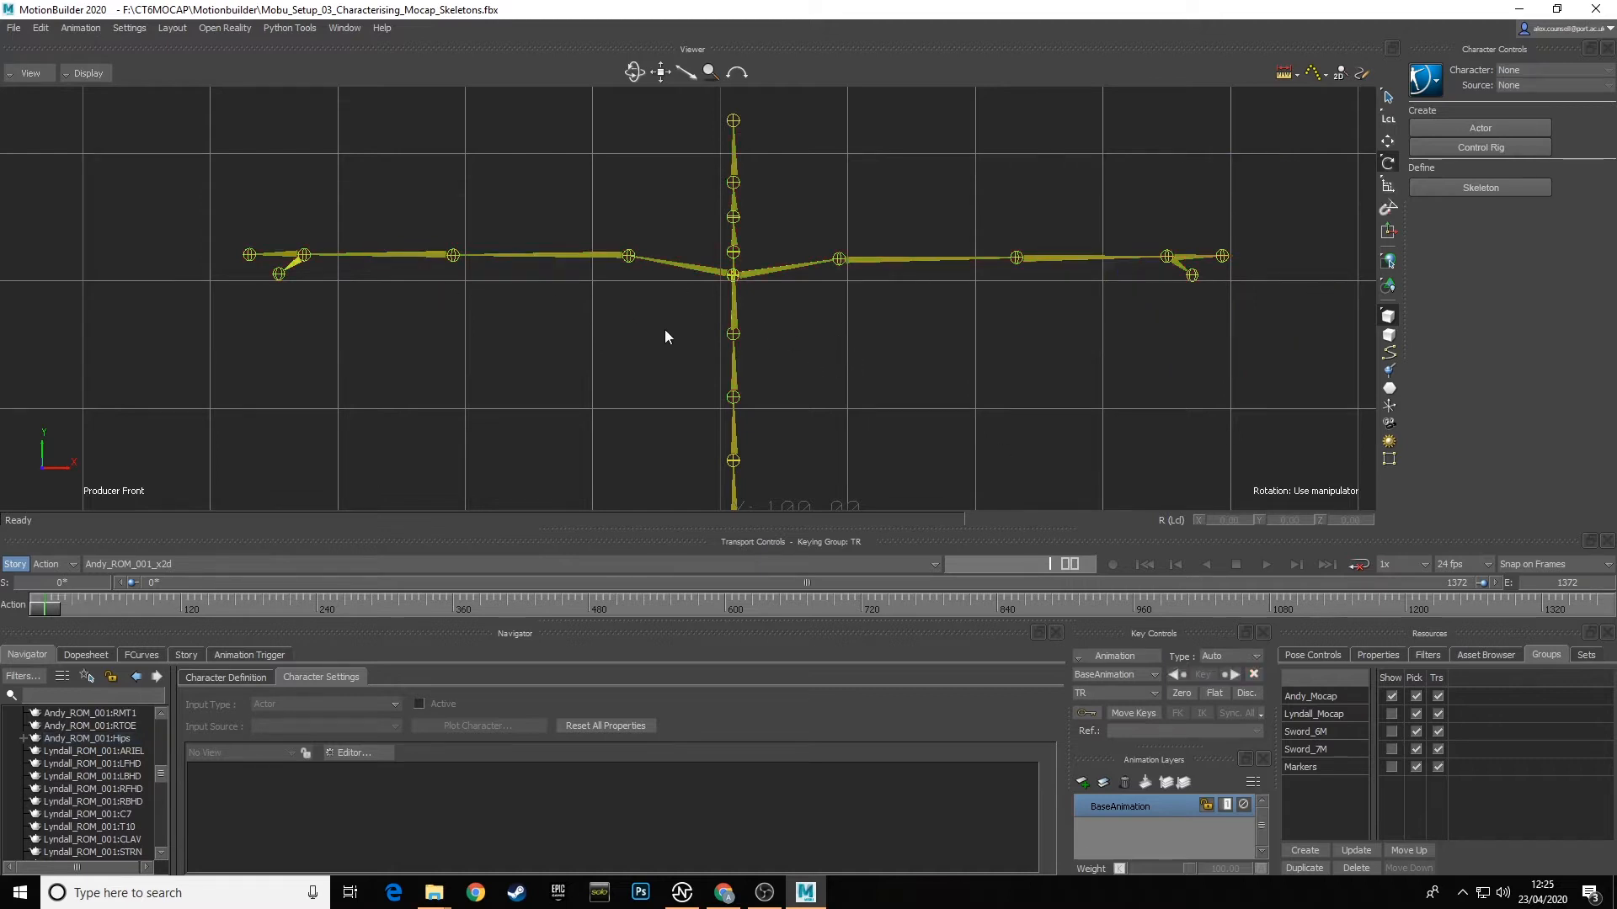
# Step: In the Producer Top orthographic view, rotate the left upper arm to about 15.8° on X so it points straight sideways
pyautogui.click(20, 76)
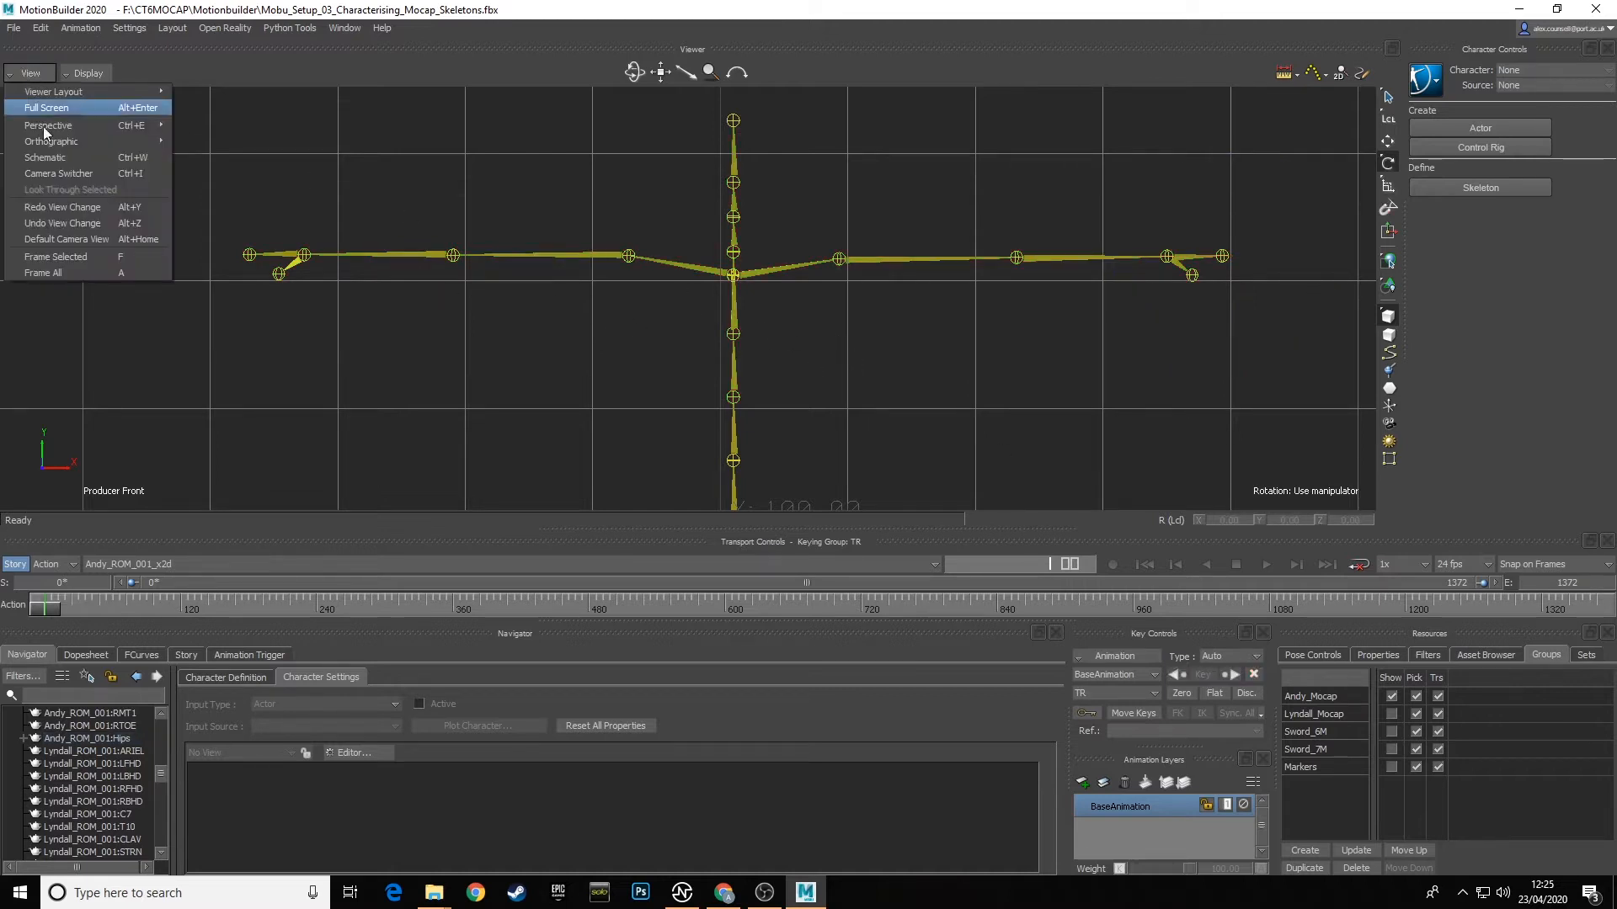
pyautogui.moveTo(53, 143)
pyautogui.click(232, 205)
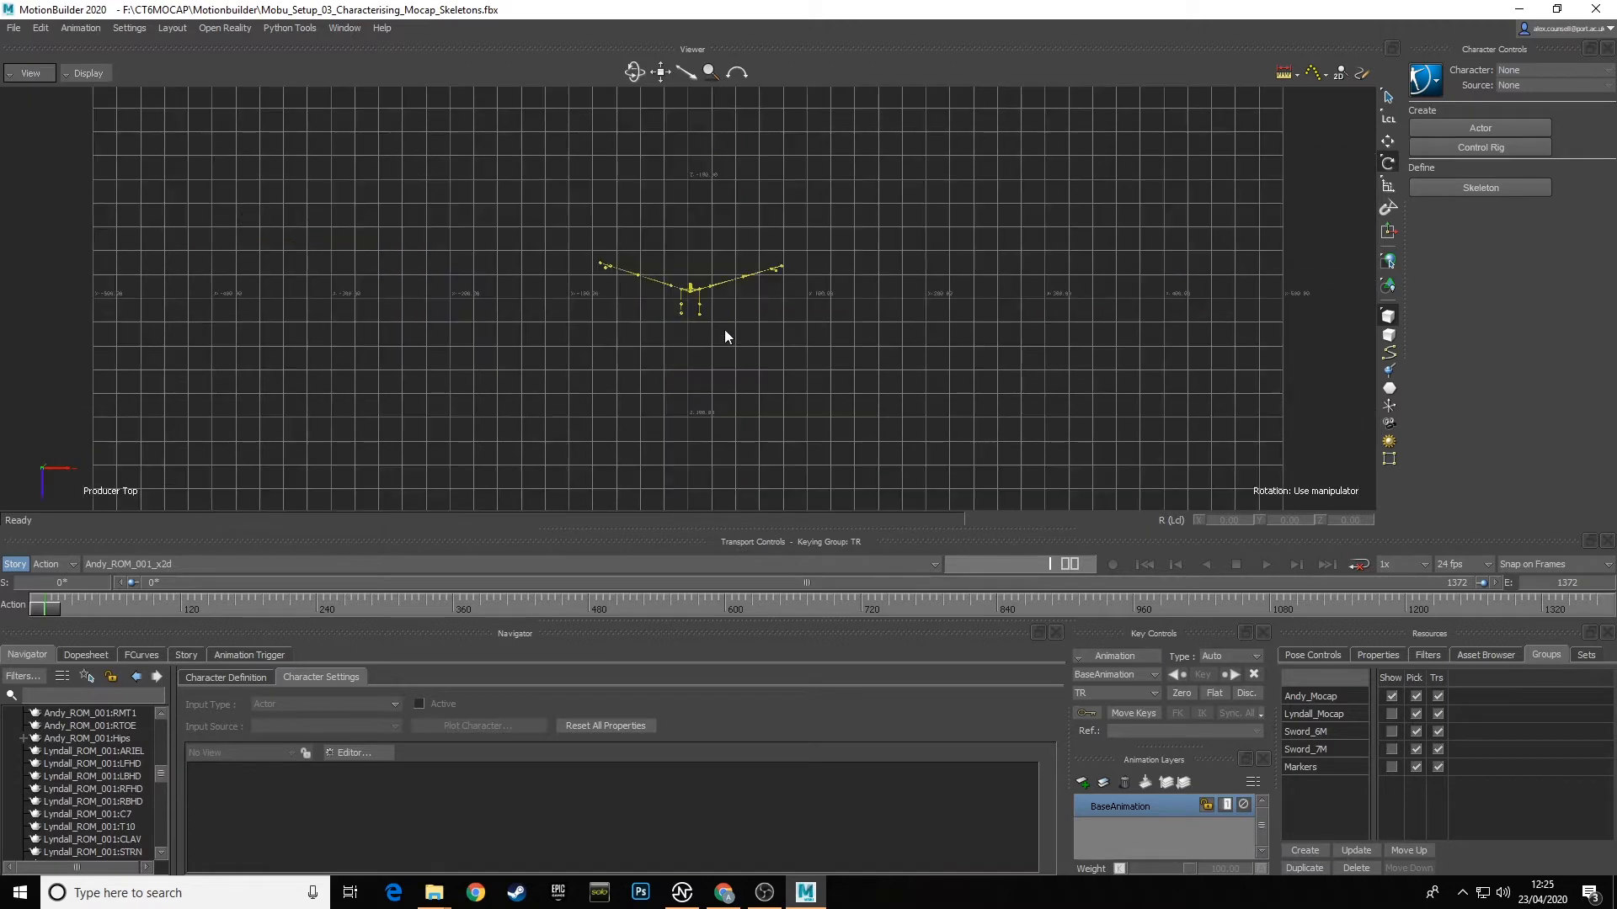
pyautogui.scroll(10, 726, 333)
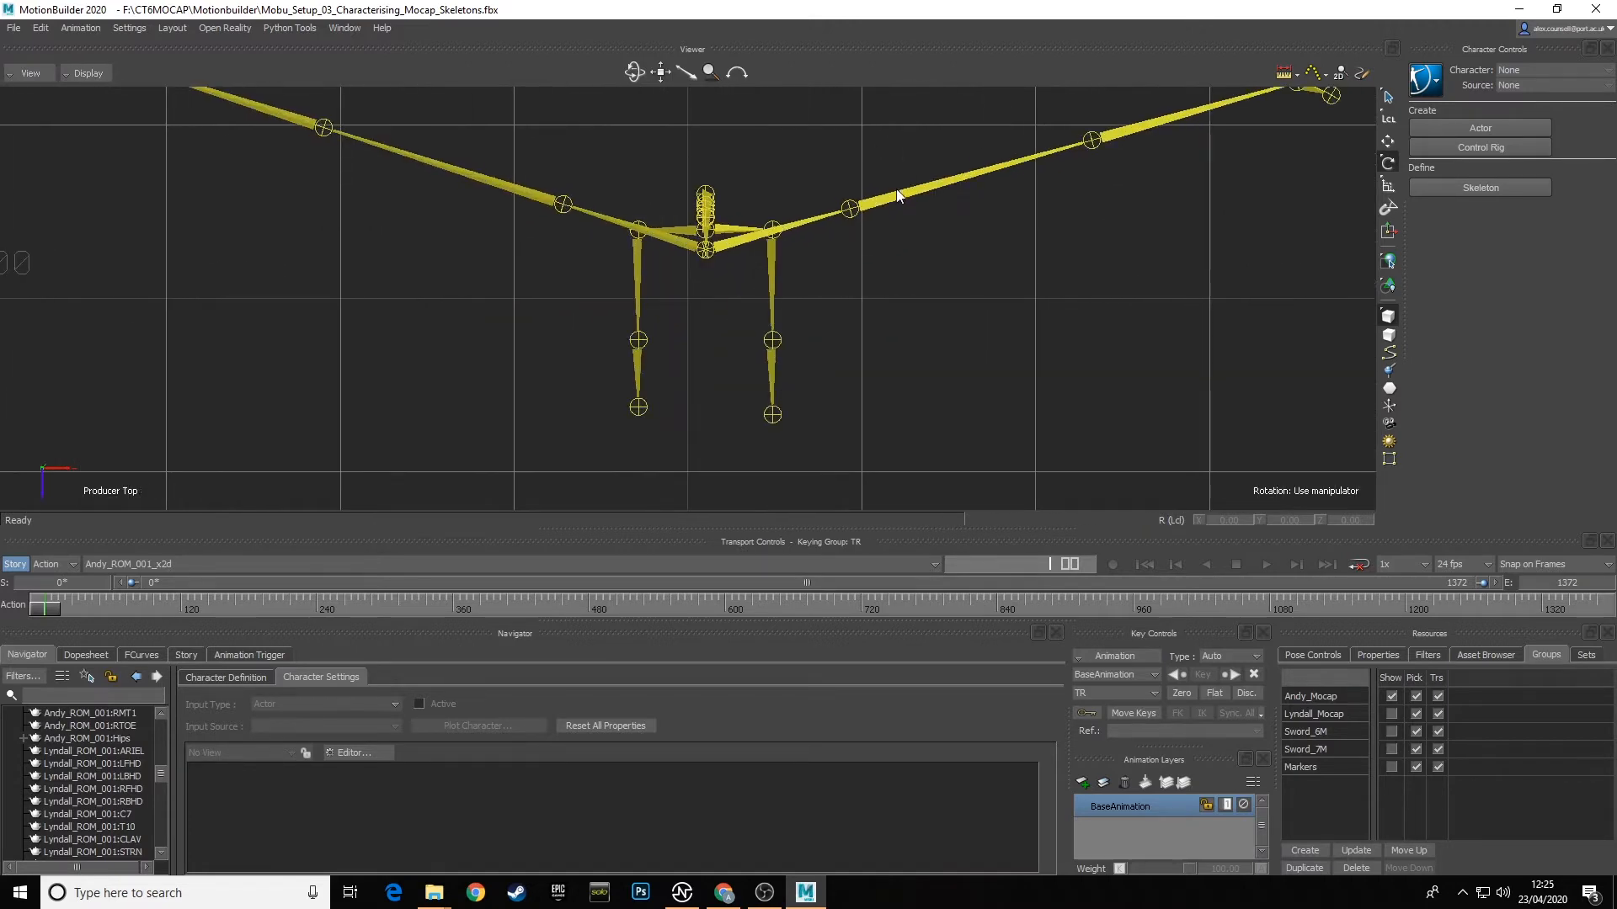
pyautogui.click(896, 194)
pyautogui.moveTo(951, 238); pyautogui.dragTo(916, 352)
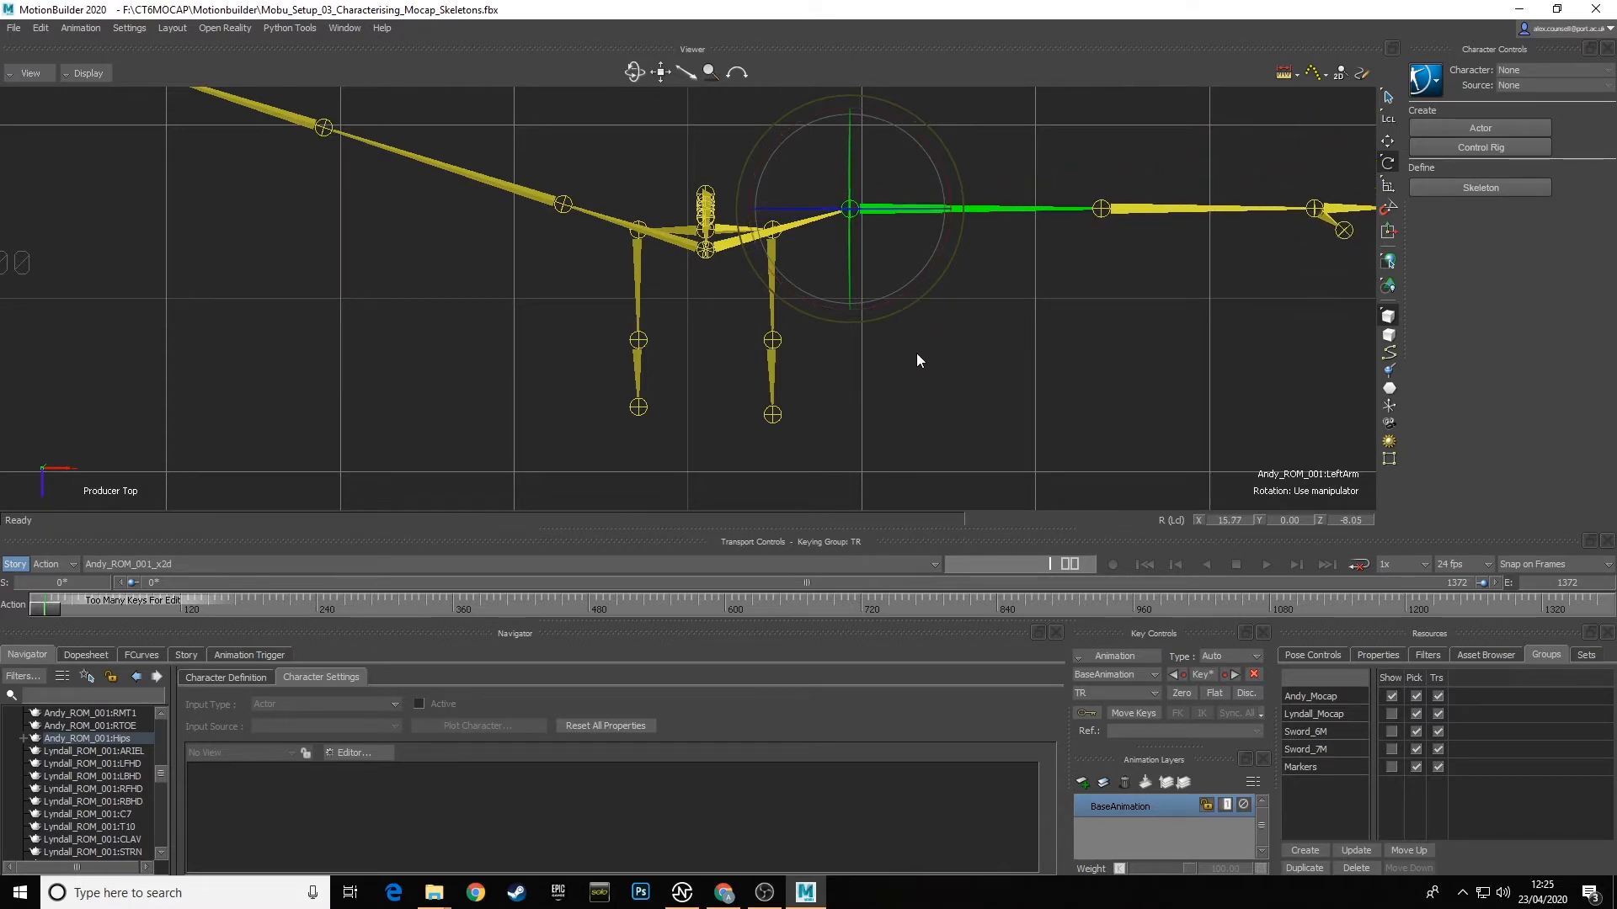
# Step: Rotate the right upper arm to about 17.9° on X so it points straight sideways, and key the body and upper arm joints
pyautogui.click(518, 193)
pyautogui.moveTo(486, 133); pyautogui.dragTo(463, 321)
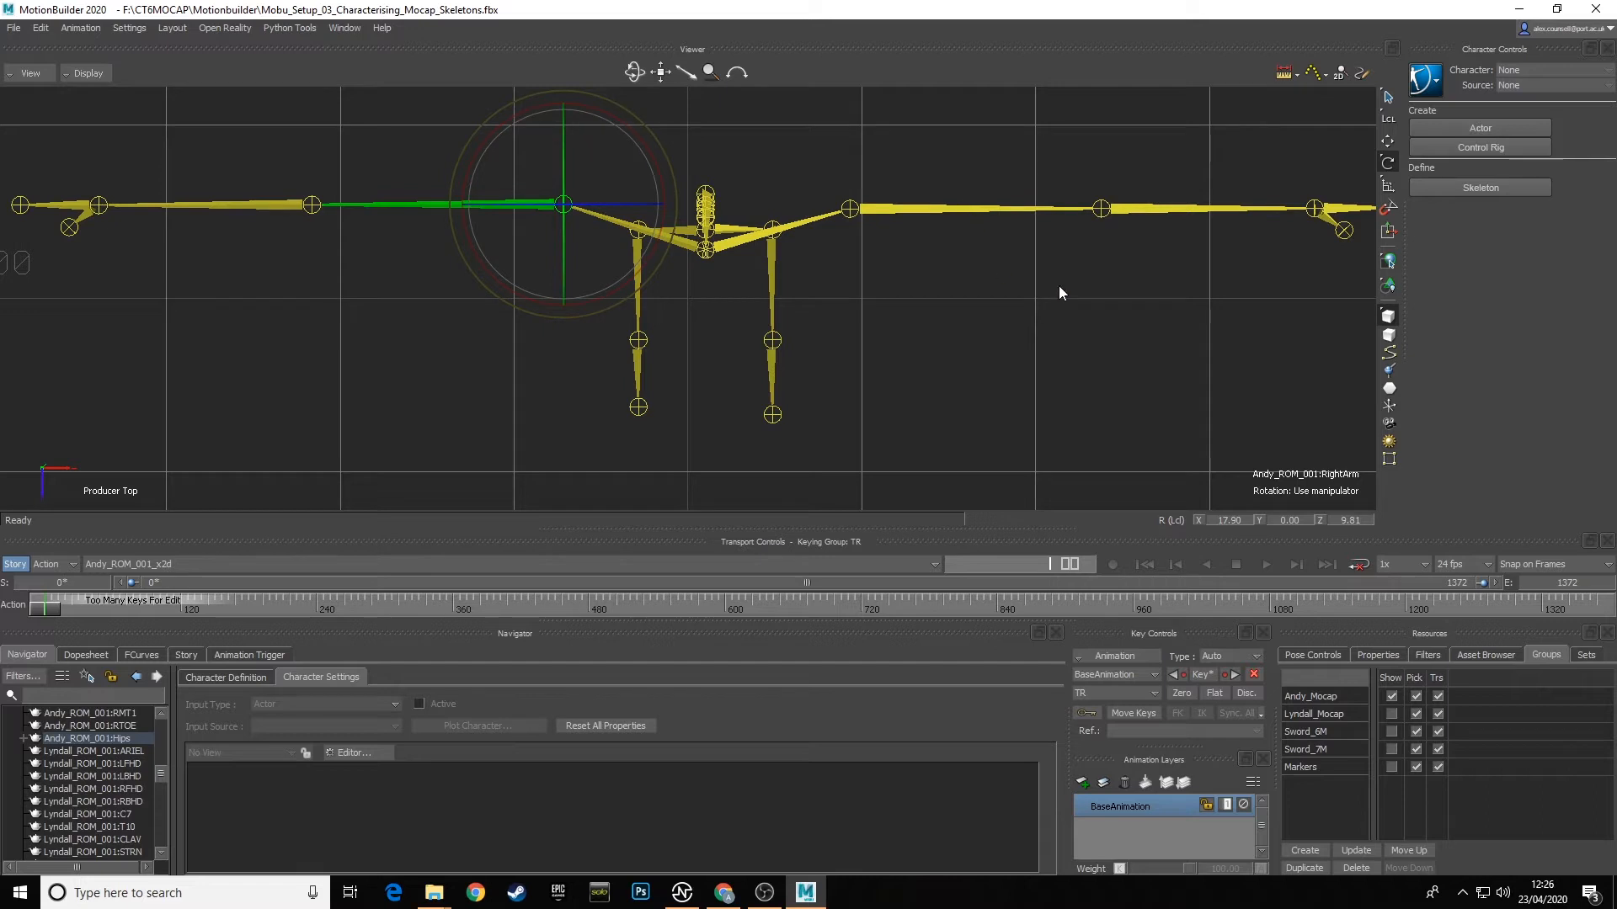
pyautogui.moveTo(851, 300); pyautogui.dragTo(1089, 325)
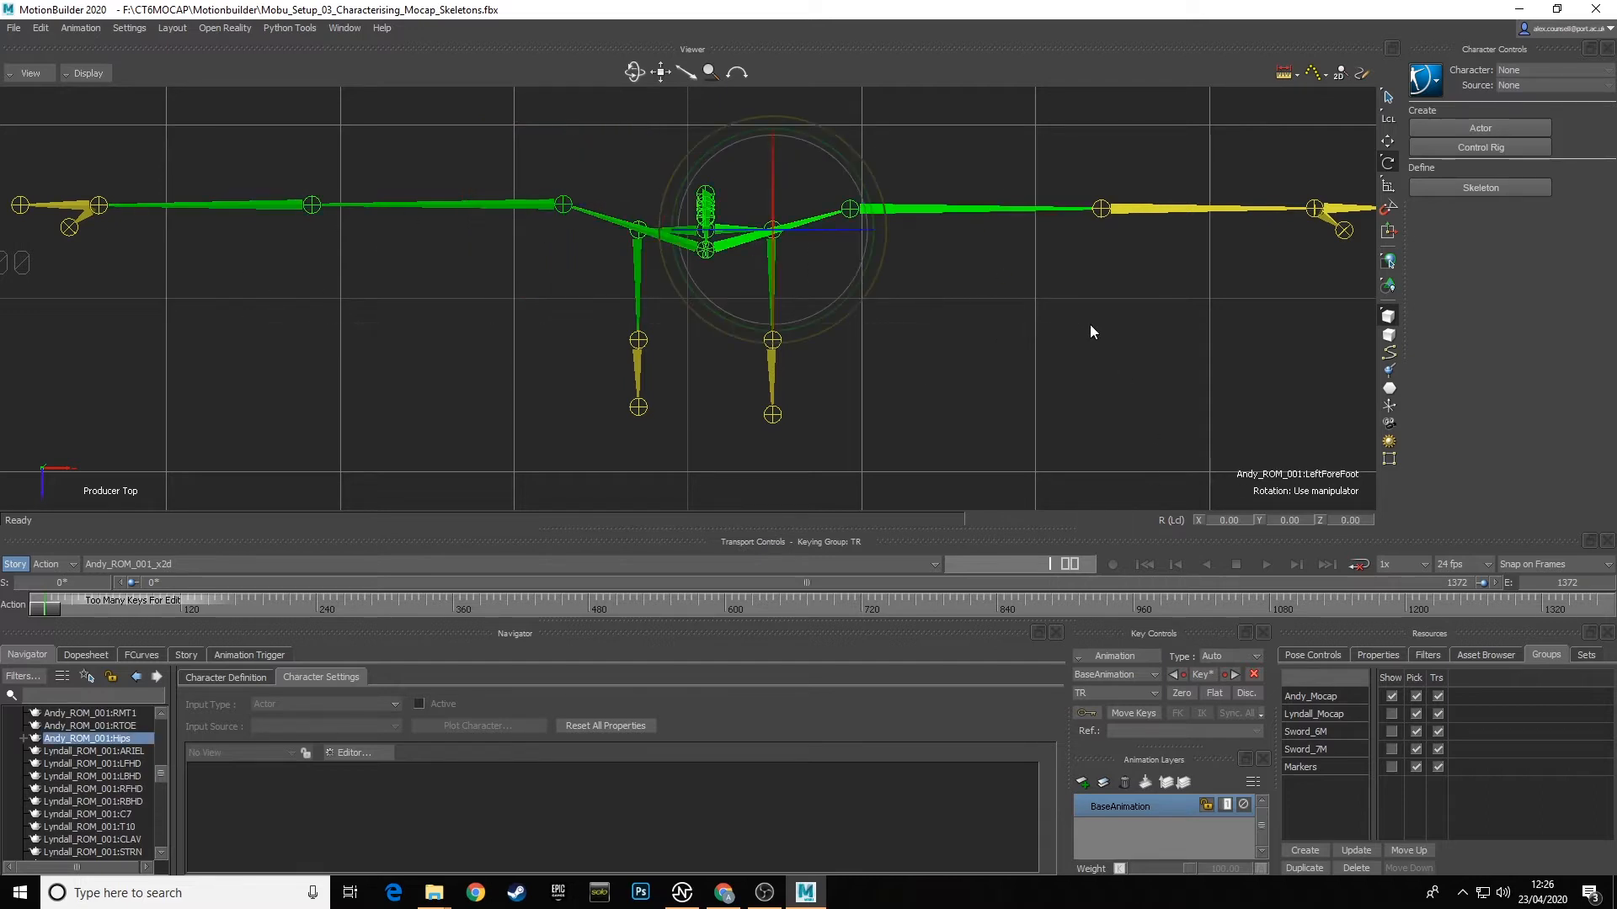
pyautogui.click(1200, 674)
# Step: Return the viewer to Producer Perspective, examine the keyed T-pose from the side and front at the timeline start, and deselect the skeleton
pyautogui.click(30, 73)
pyautogui.moveTo(78, 128)
pyautogui.click(232, 125)
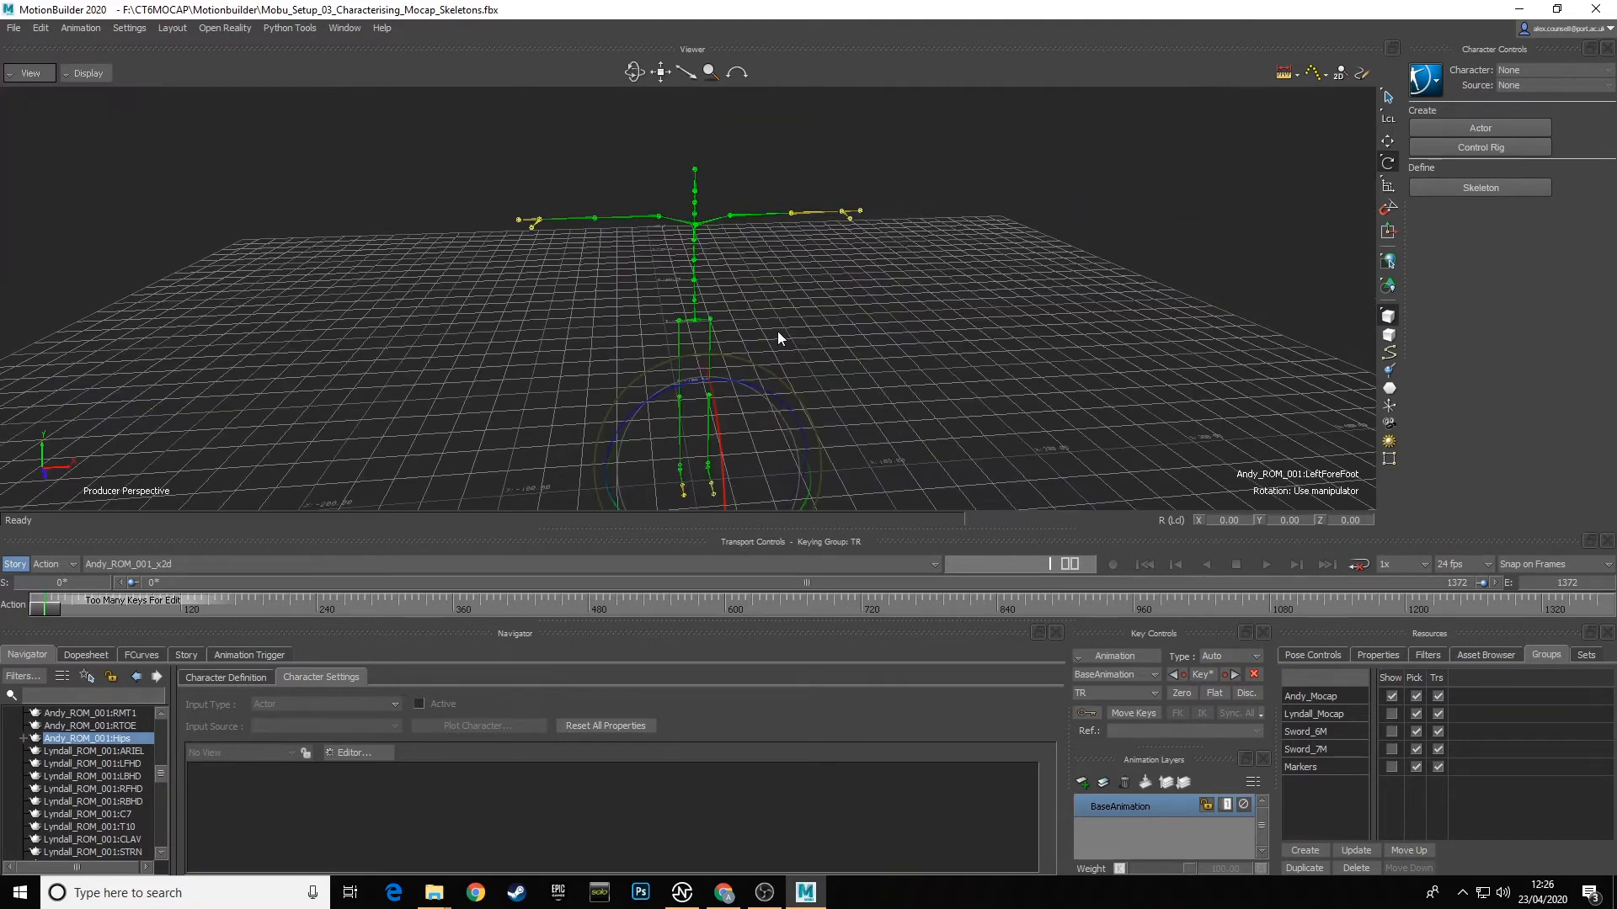
pyautogui.keyDown('ctrl'); pyautogui.keyDown('shift'); pyautogui.moveTo(777, 331); pyautogui.dragTo(674, 179); pyautogui.keyUp('shift'); pyautogui.keyUp('ctrl')
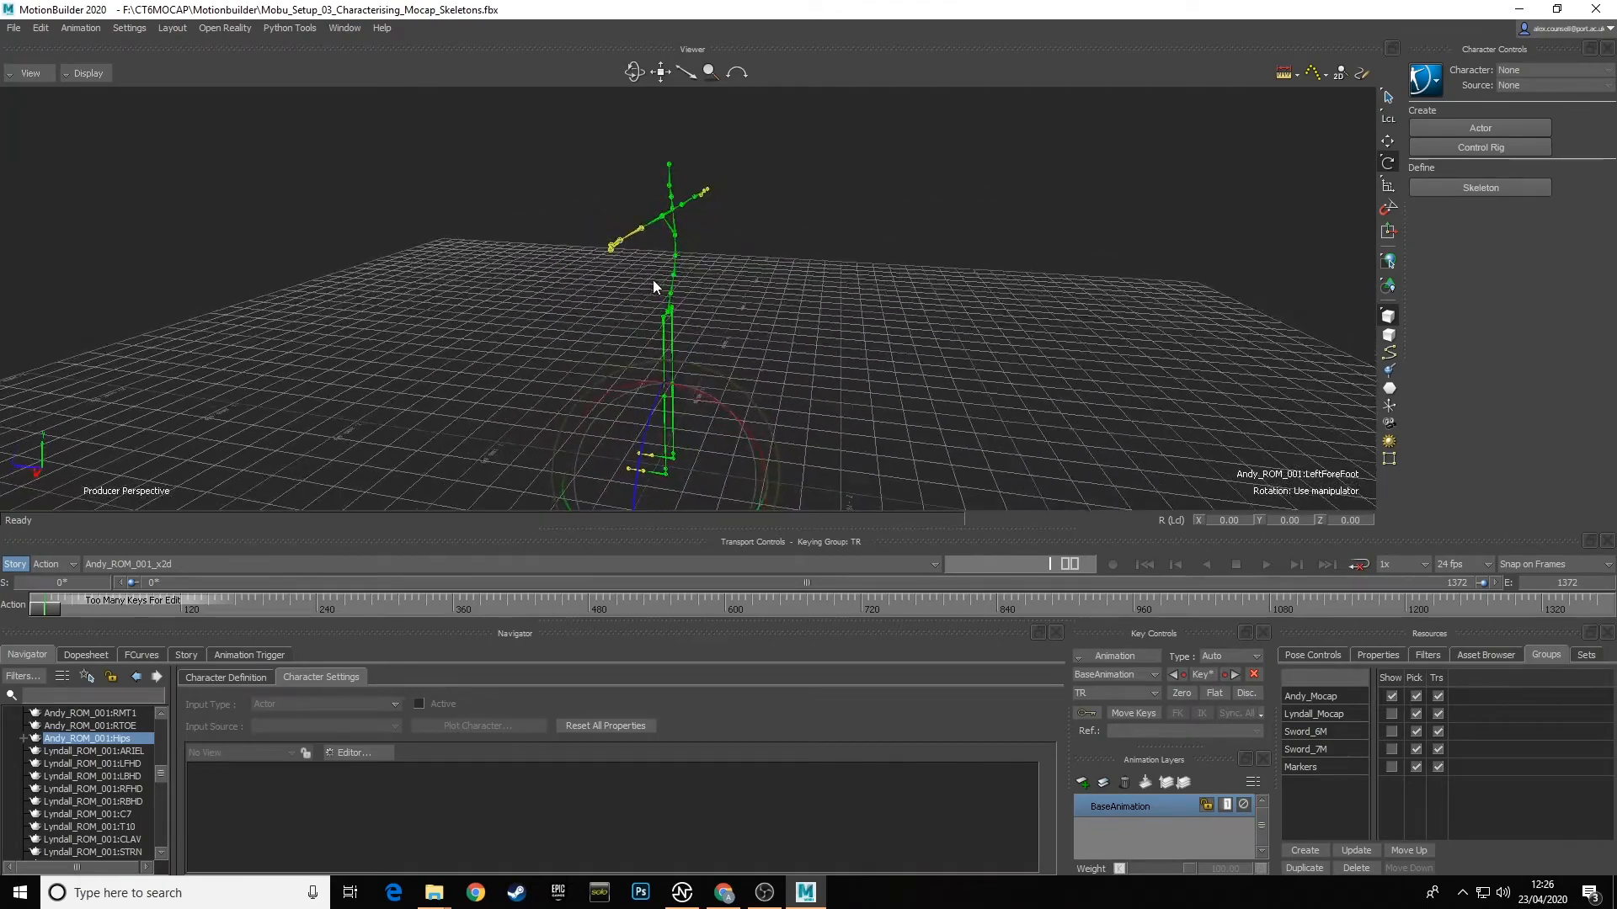
pyautogui.keyDown('ctrl'); pyautogui.keyDown('shift'); pyautogui.moveTo(734, 297); pyautogui.dragTo(827, 299); pyautogui.keyUp('shift'); pyautogui.keyUp('ctrl')
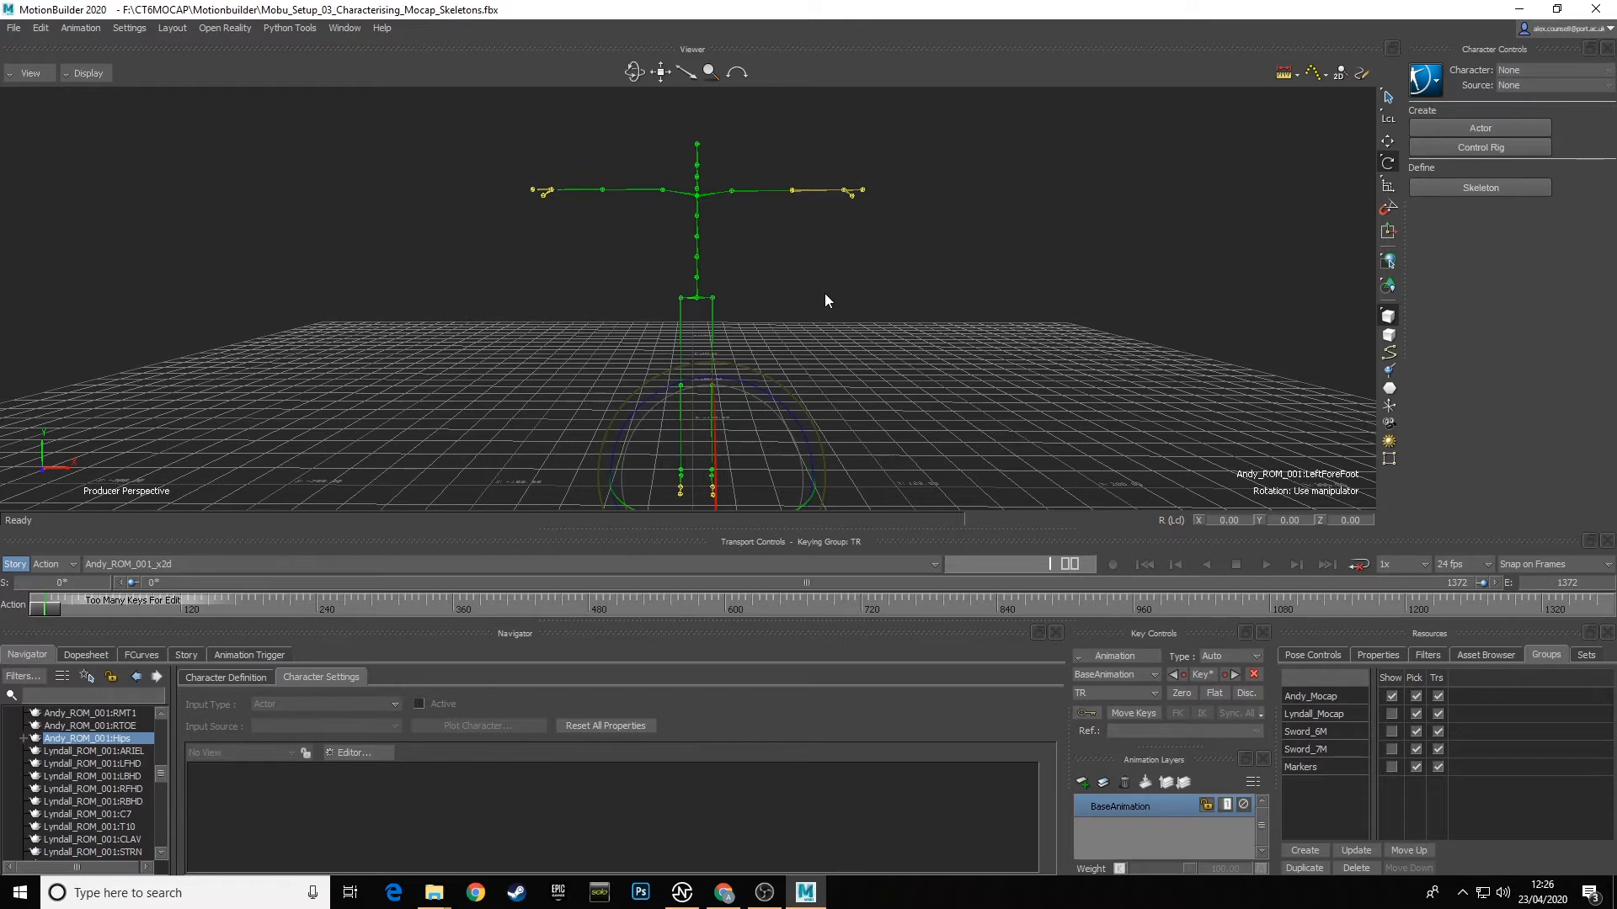
pyautogui.keyDown('ctrl'); pyautogui.keyDown('shift'); pyautogui.moveTo(826, 296); pyautogui.dragTo(810, 306); pyautogui.keyUp('shift'); pyautogui.keyUp('ctrl')
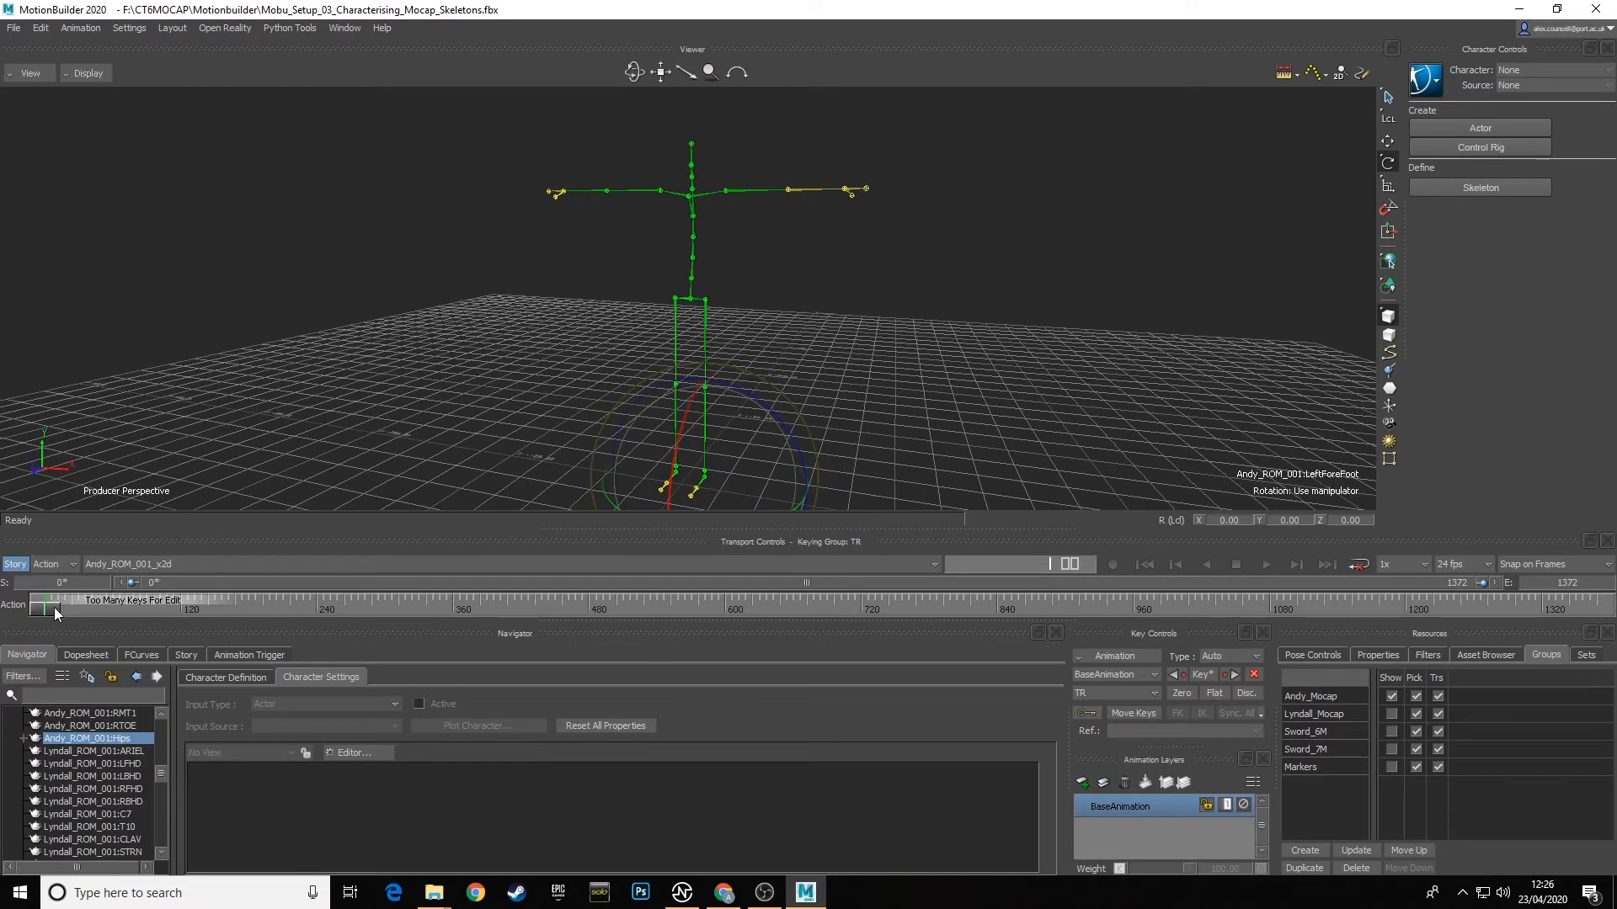
pyautogui.moveTo(54, 608)
pyautogui.mouseDown()
pyautogui.moveTo(255, 606)
pyautogui.moveTo(23, 613)
pyautogui.mouseUp()
pyautogui.keyDown('ctrl'); pyautogui.keyDown('shift'); pyautogui.moveTo(790, 342); pyautogui.dragTo(840, 331); pyautogui.keyUp('shift'); pyautogui.keyUp('ctrl')
pyautogui.click(826, 329)
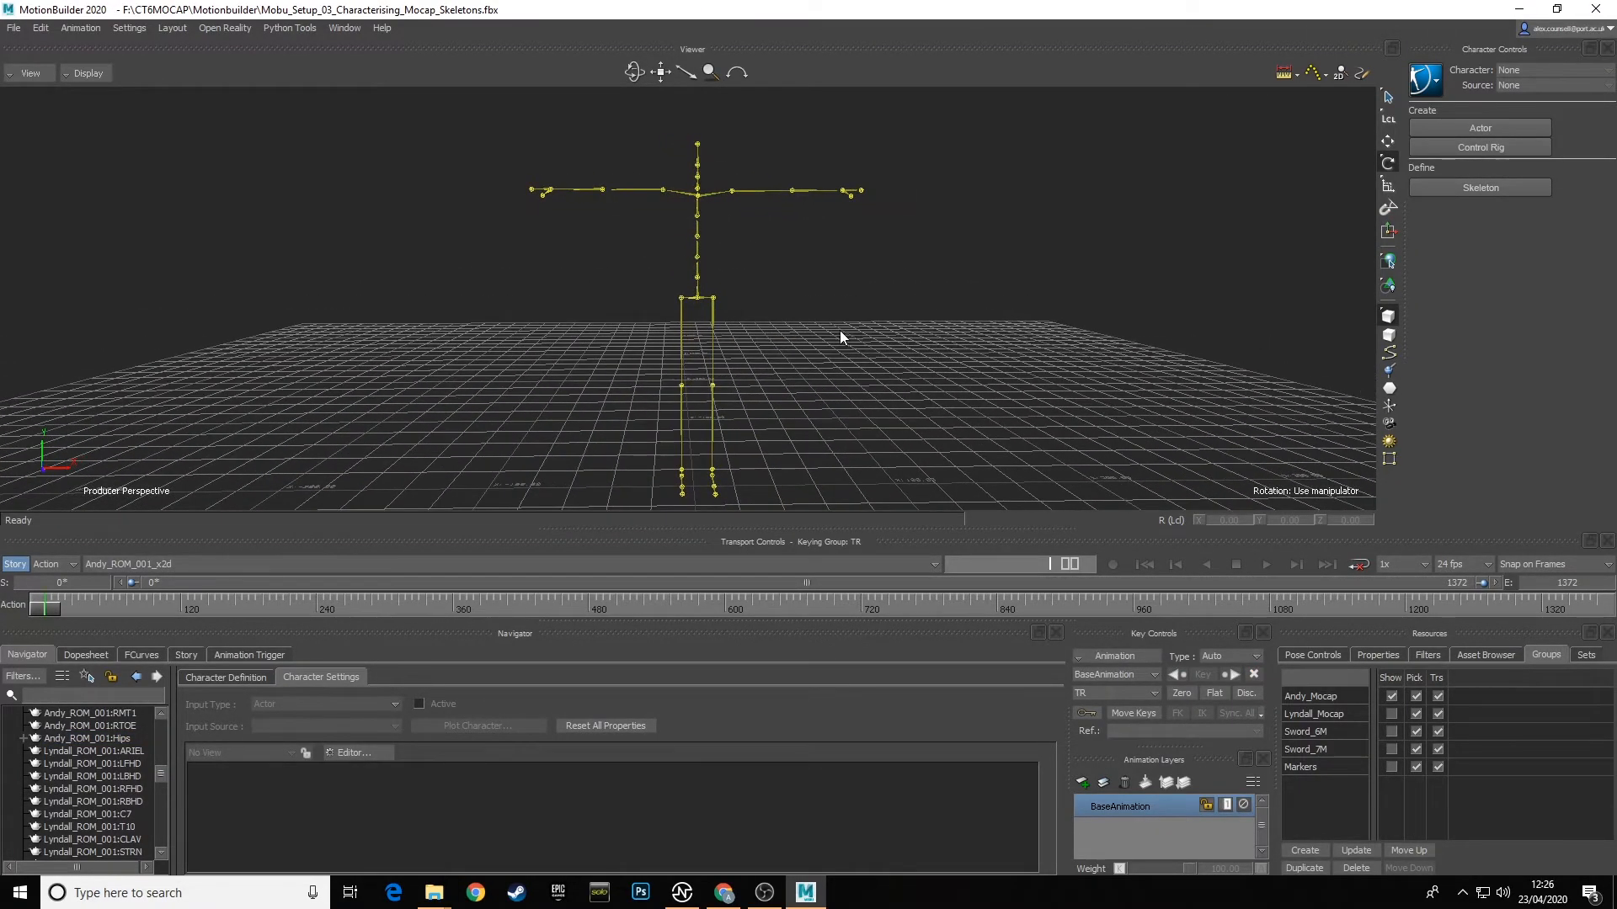
# Step: Apply the Character template from the Asset Browser to the skeleton's hips and characterise it as a Biped
pyautogui.click(1486, 656)
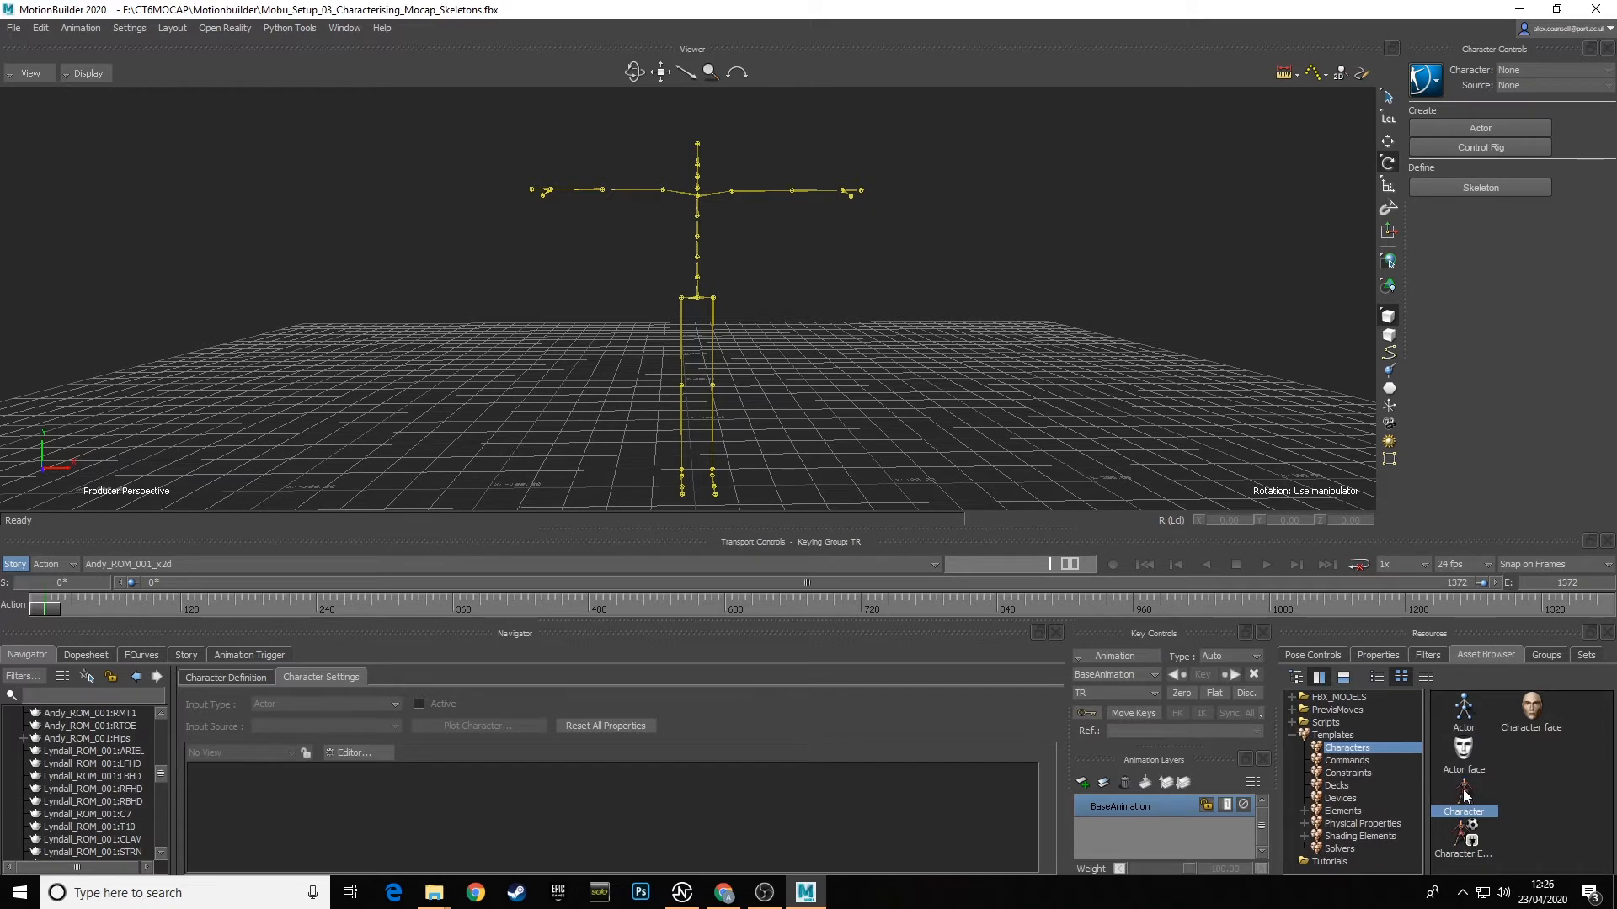
pyautogui.moveTo(1464, 793); pyautogui.dragTo(886, 320)
pyautogui.moveTo(730, 303); pyautogui.dragTo(712, 317)
pyautogui.click(752, 319)
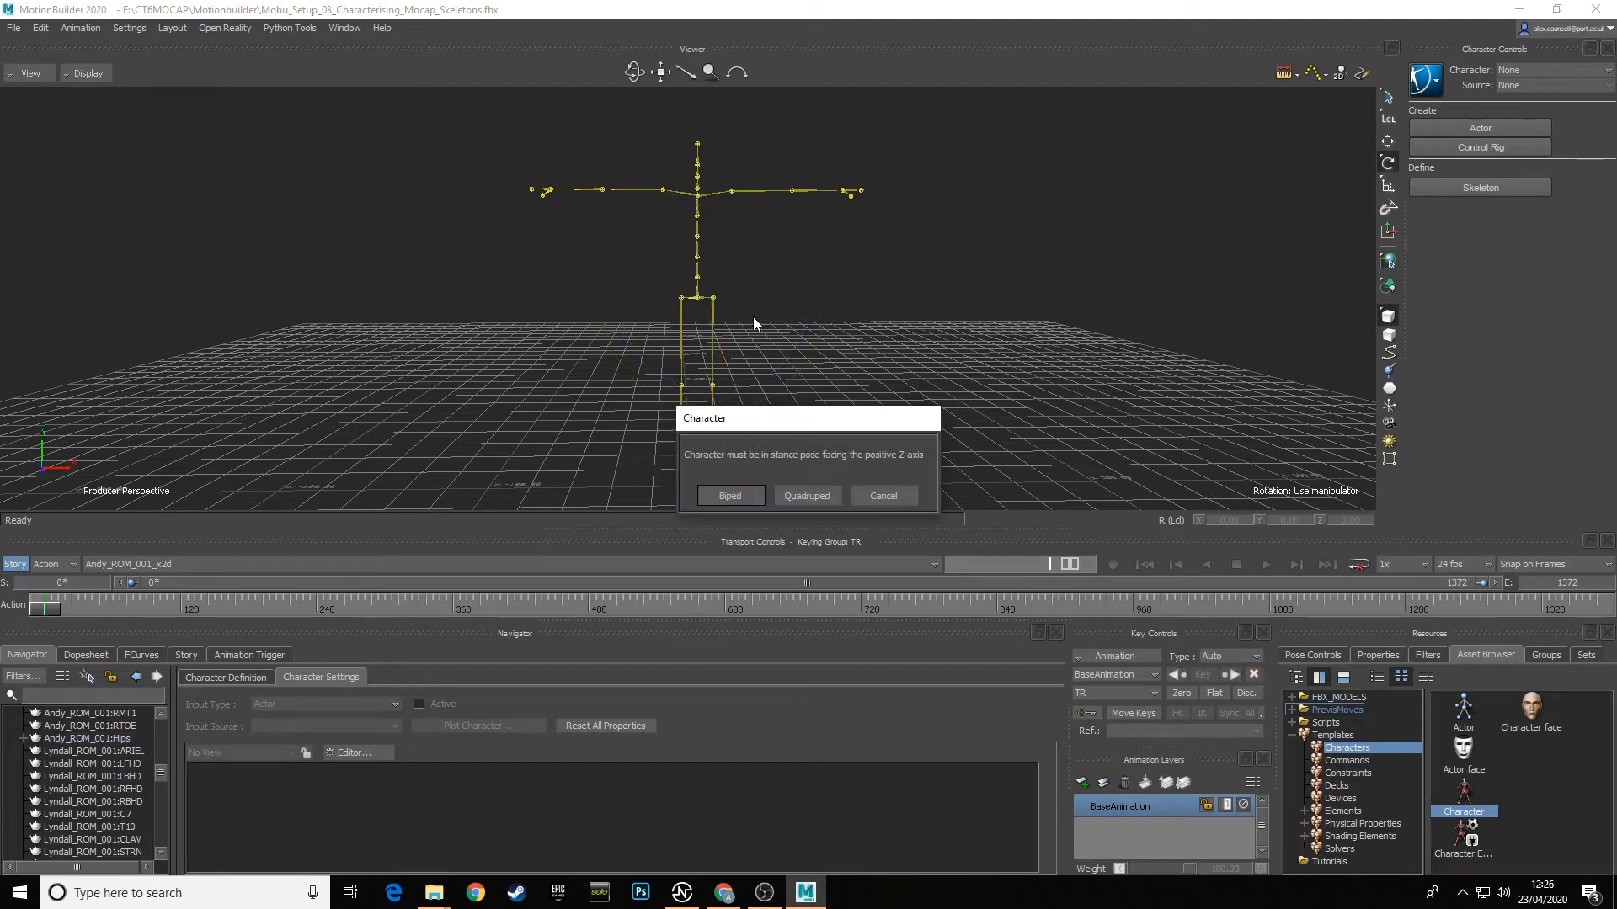
pyautogui.click(730, 496)
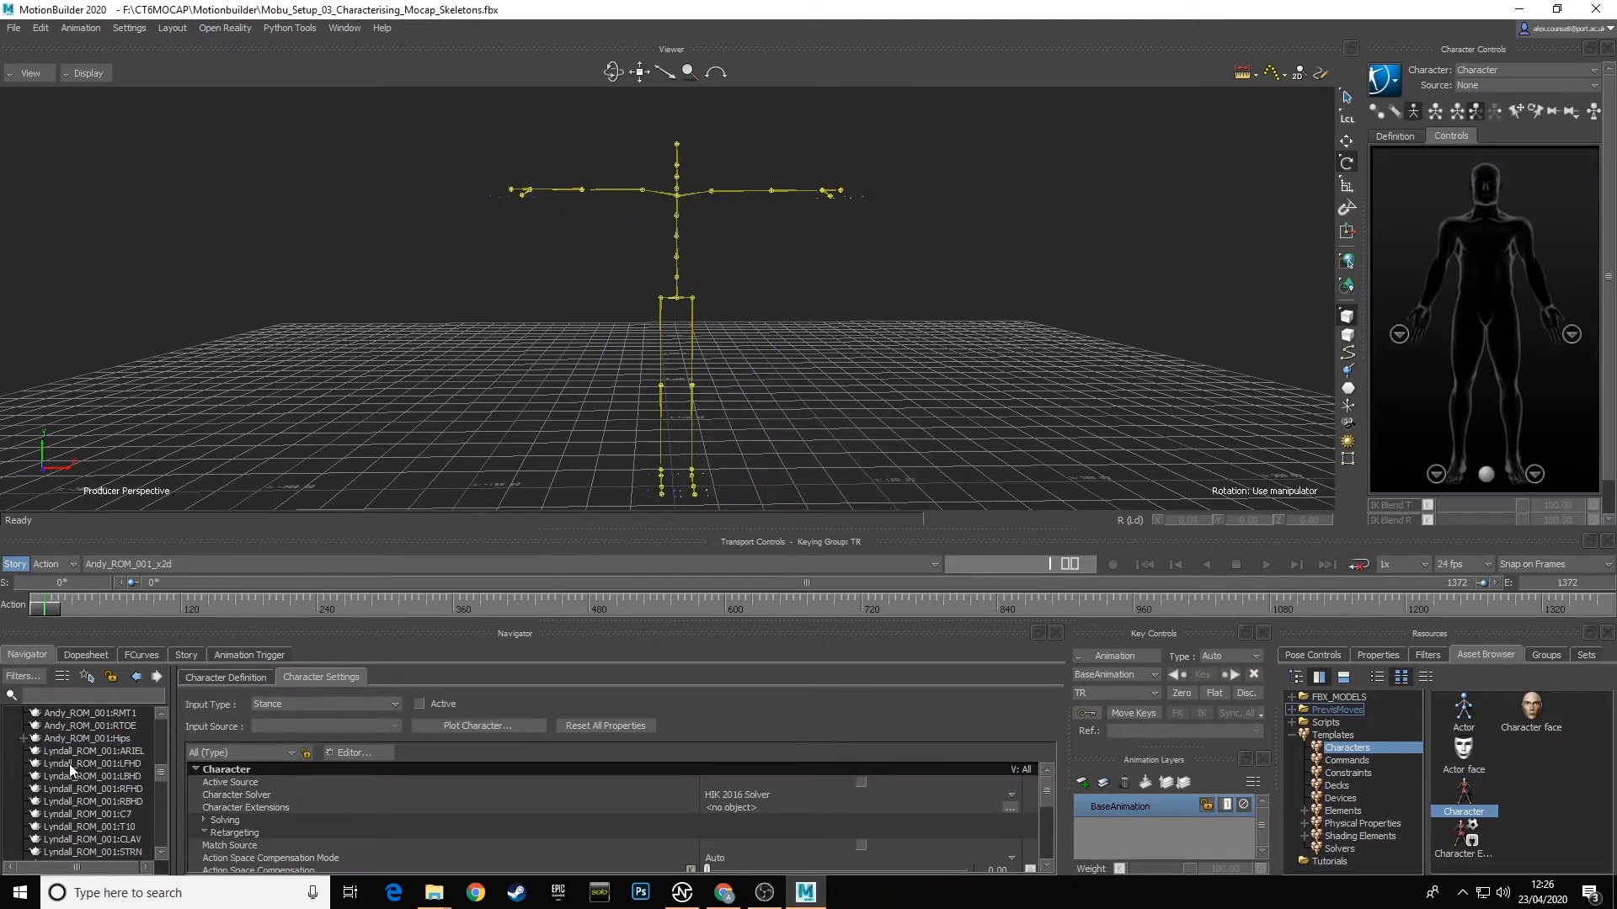
# Step: Rename the new character in the Navigator as Andy_Mocap and save the scene
pyautogui.moveTo(160, 775); pyautogui.dragTo(159, 721)
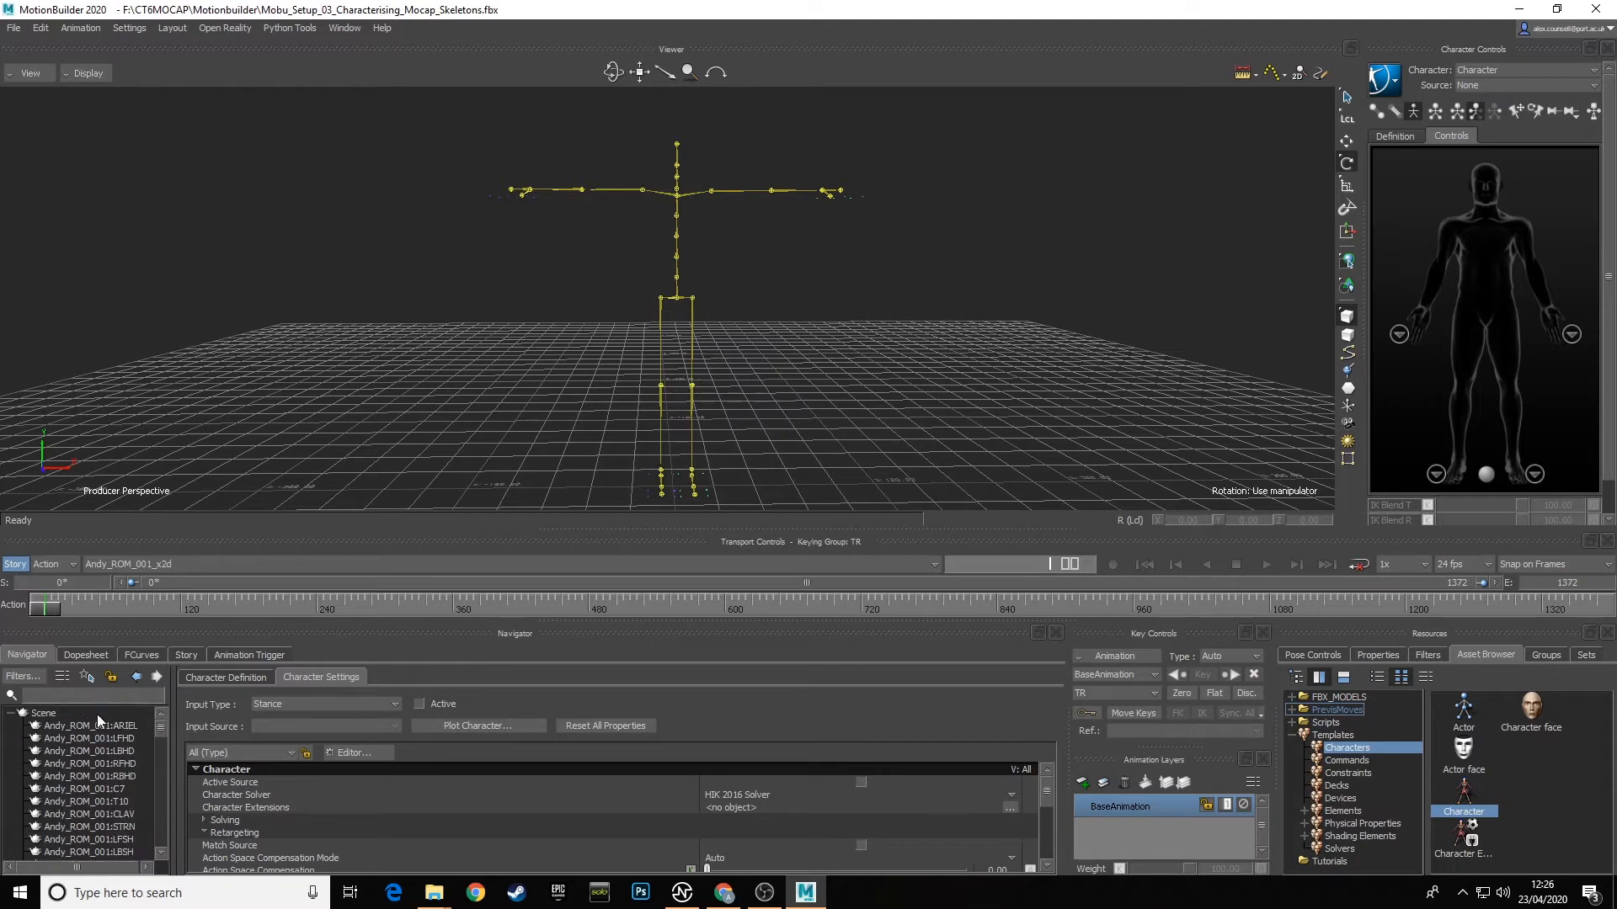
pyautogui.click(11, 715)
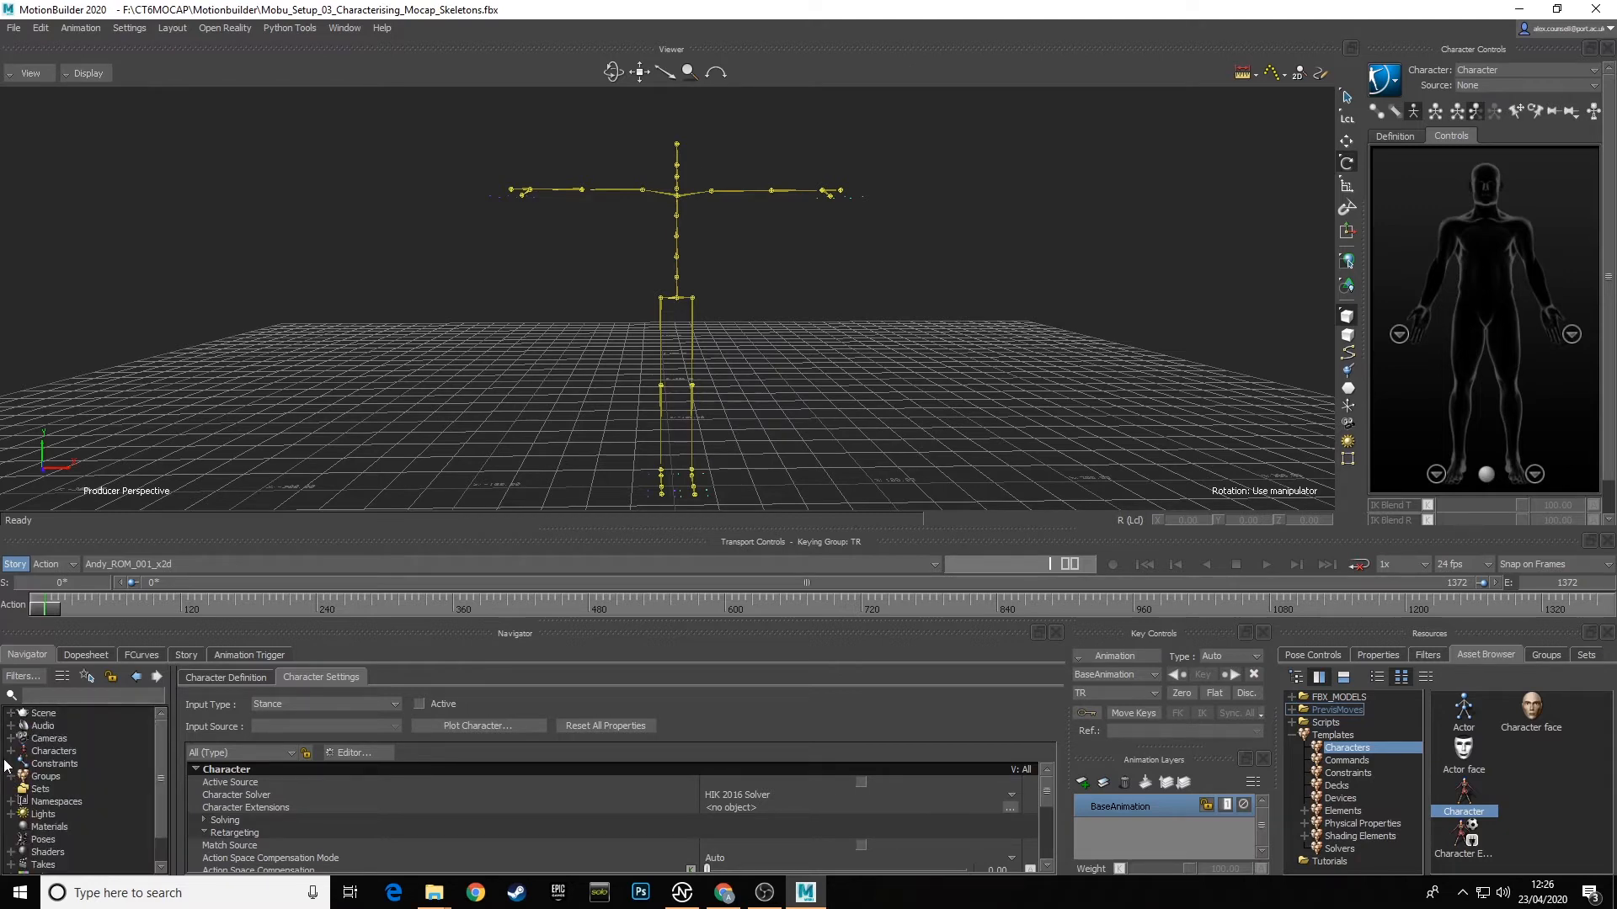
pyautogui.click(11, 752)
pyautogui.click(67, 765)
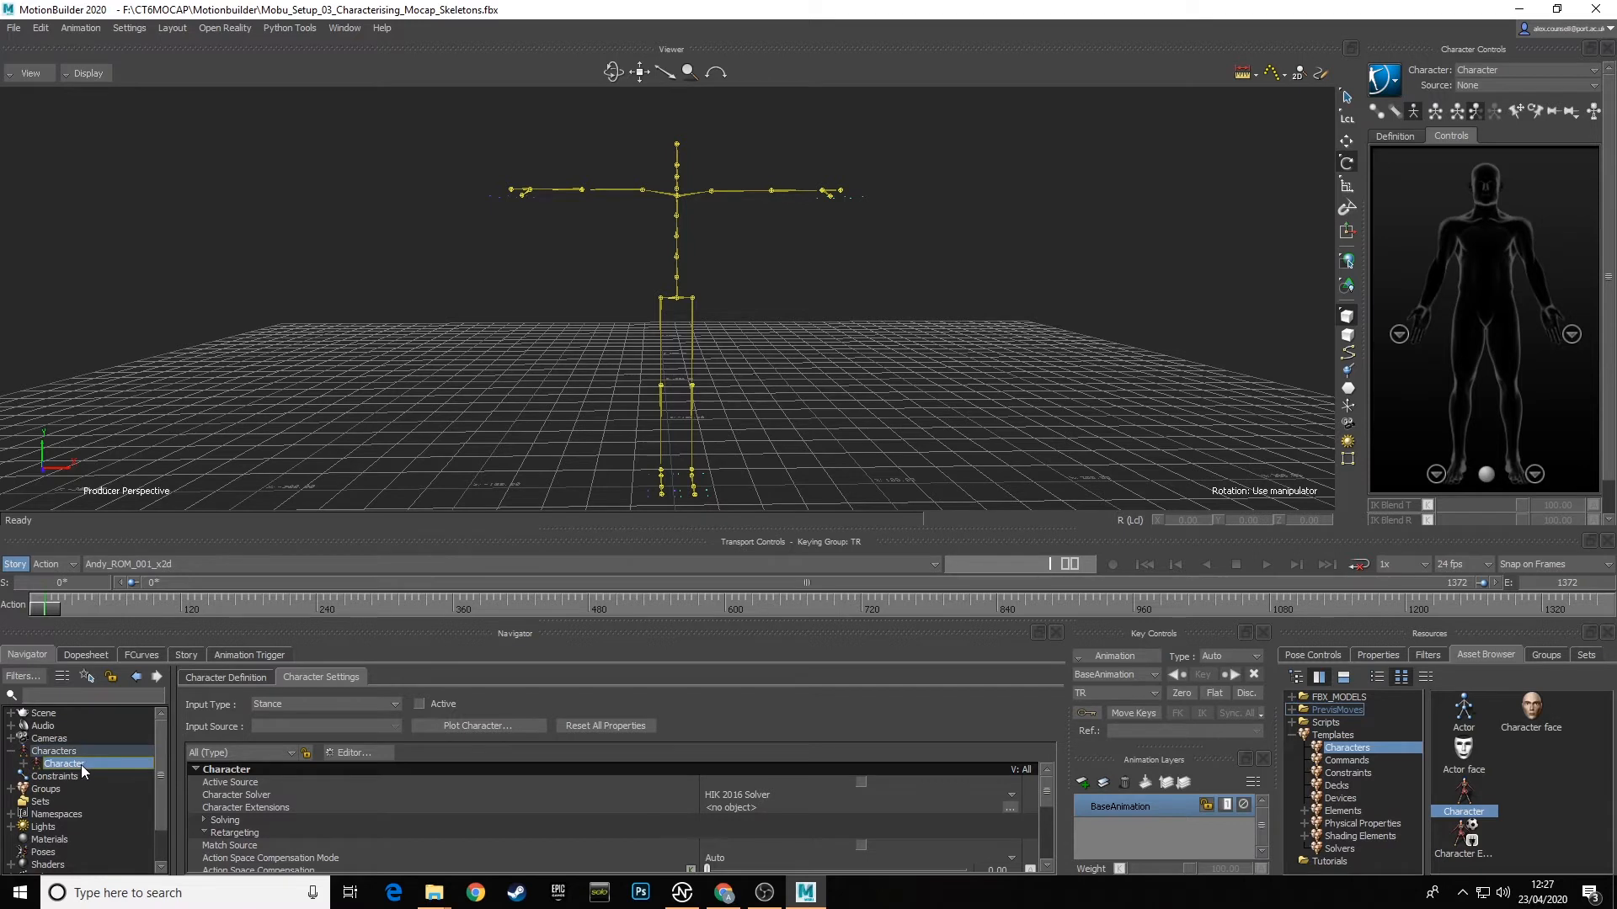
pyautogui.rightClick(81, 764)
pyautogui.click(158, 677)
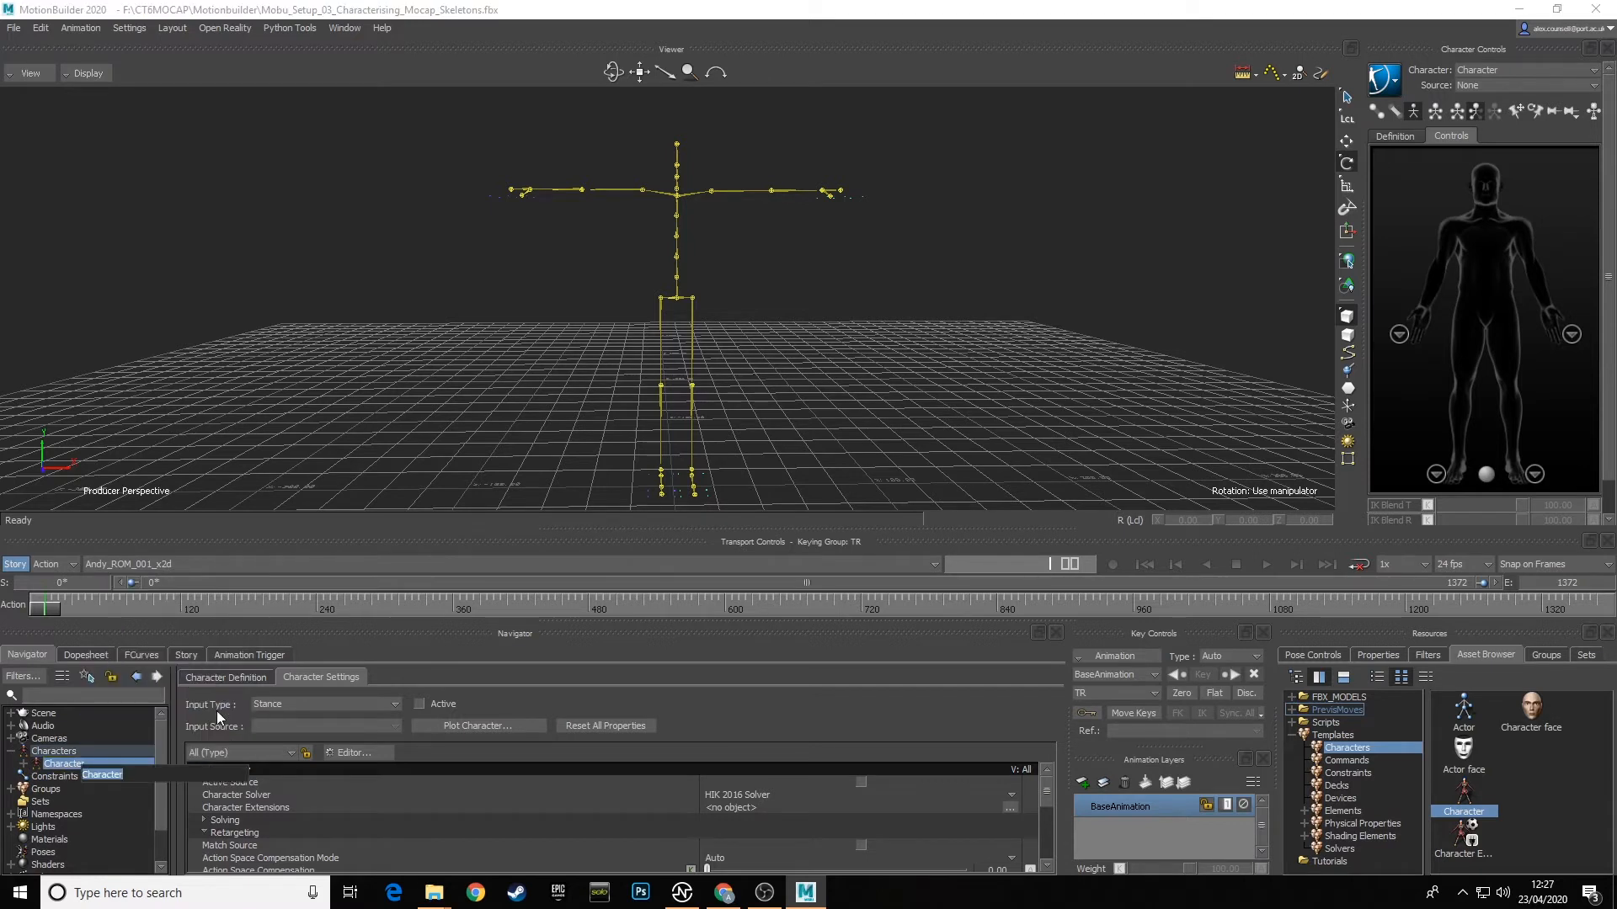
pyautogui.write('Andy_Mocap')
pyautogui.press('Return')
pyautogui.click(13, 28)
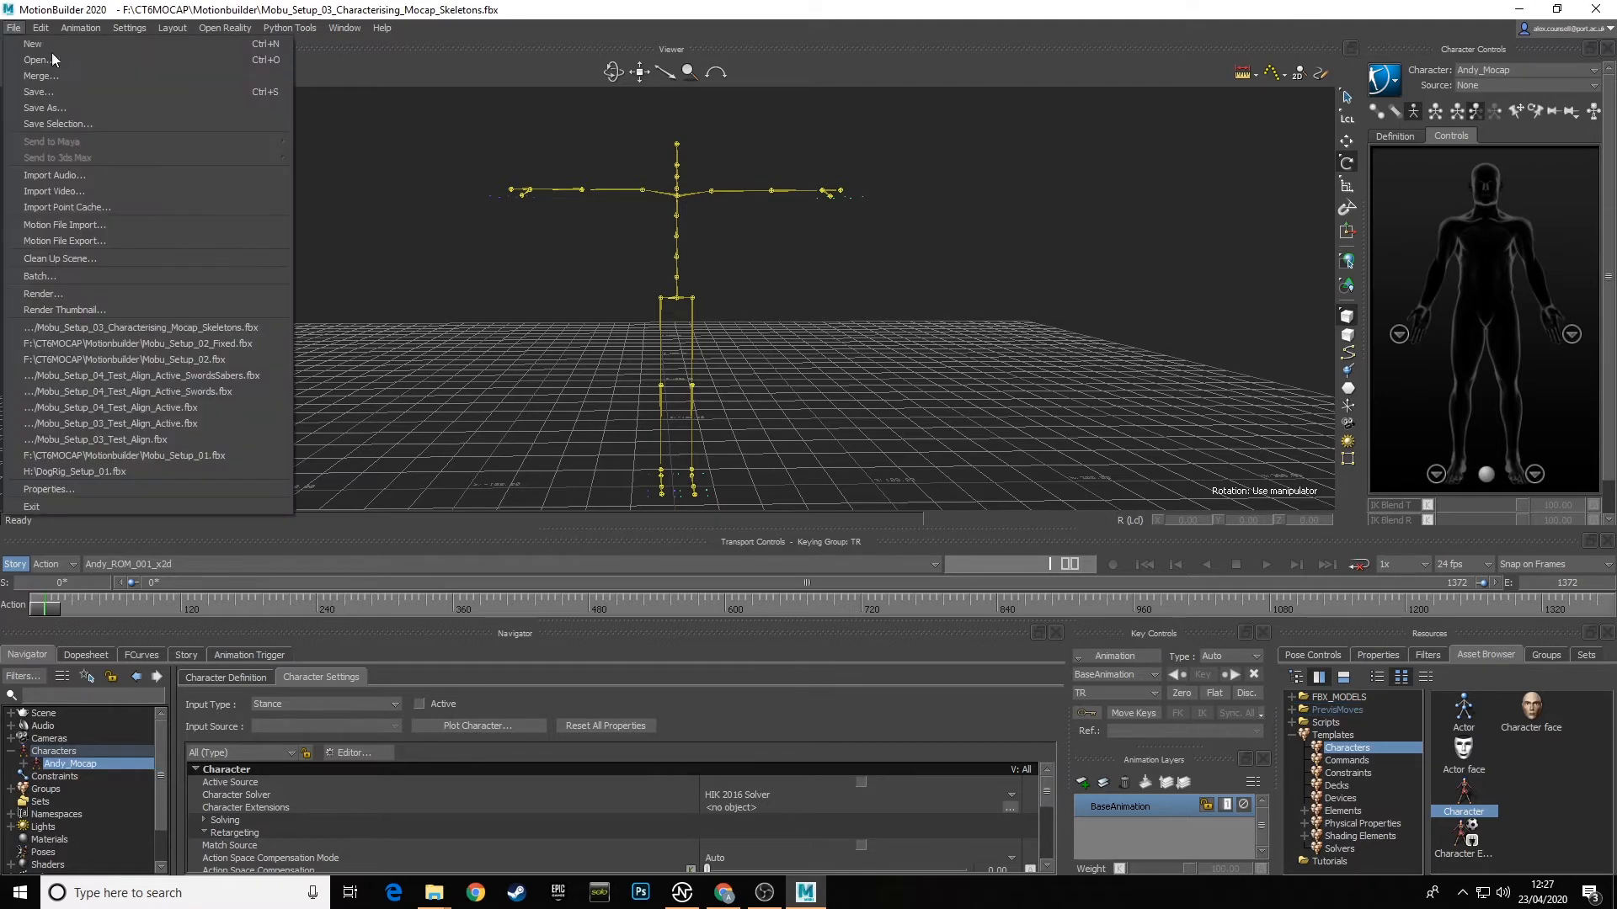
pyautogui.click(60, 87)
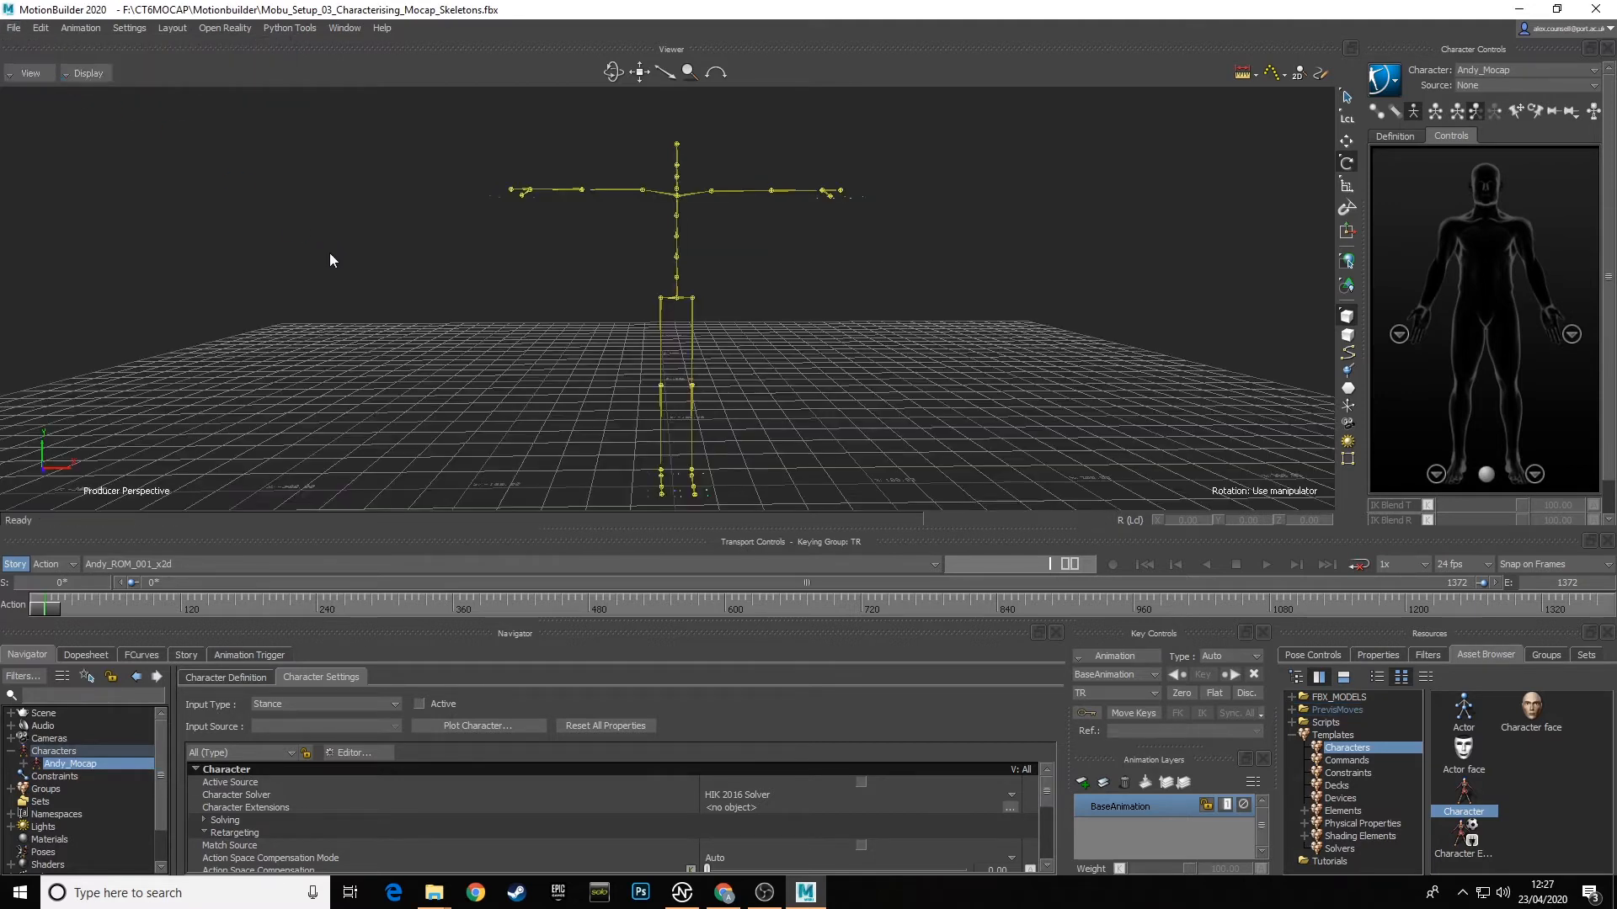
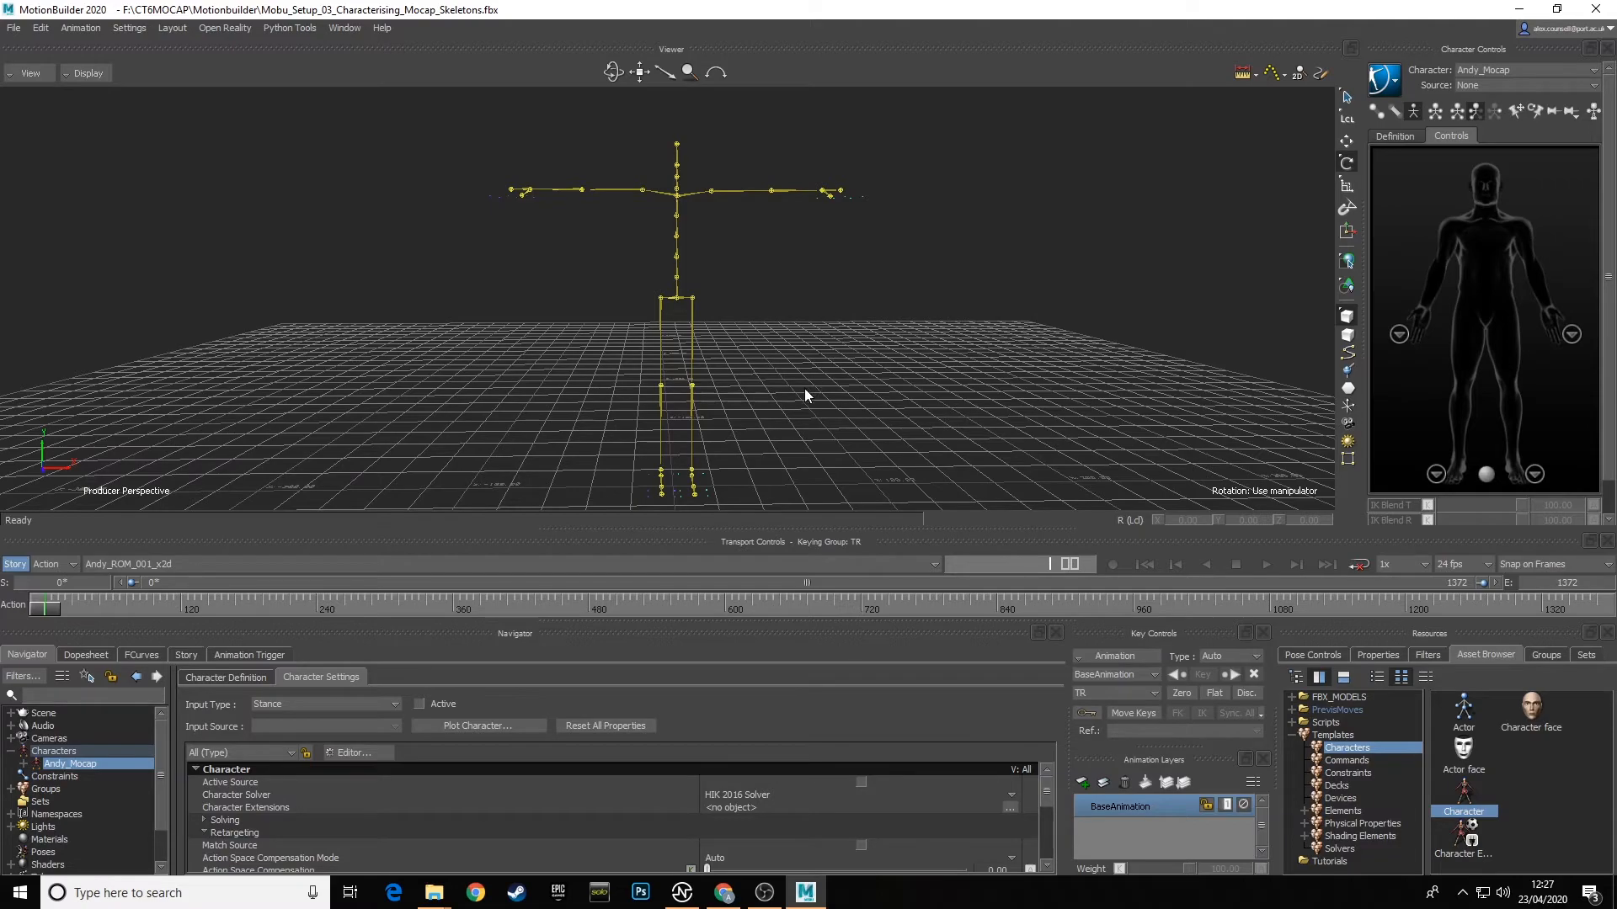
# Step: Switch the current take to Lyndall_ROM_001_x2d
pyautogui.keyDown('ctrl'); pyautogui.keyDown('shift'); pyautogui.moveTo(805, 389); pyautogui.dragTo(868, 403); pyautogui.keyUp('shift'); pyautogui.keyUp('ctrl')
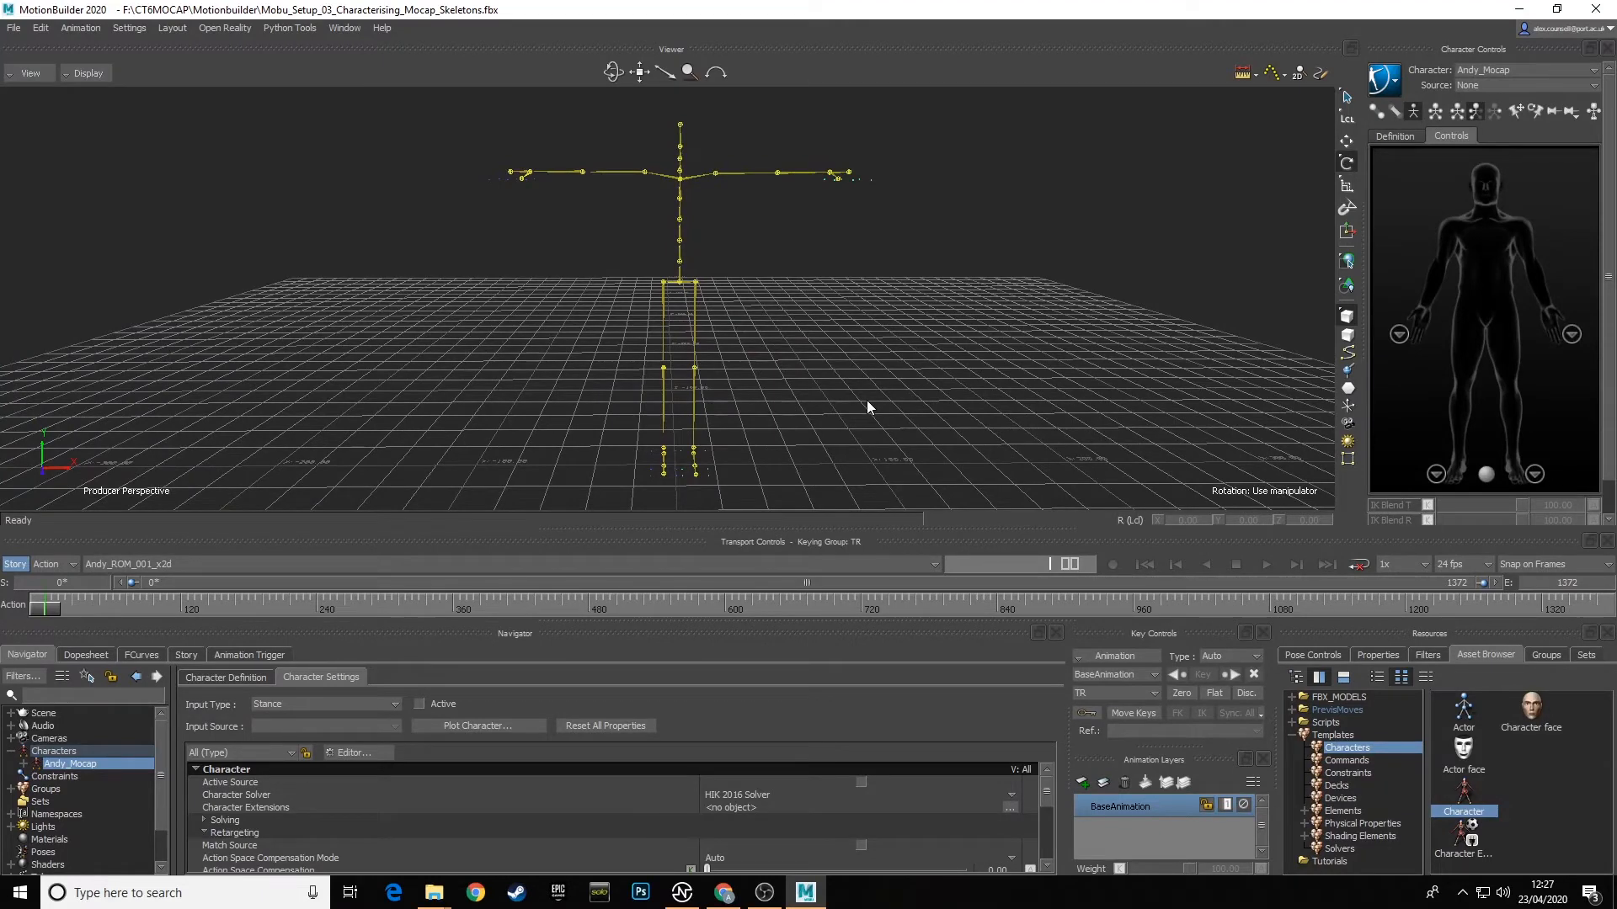
pyautogui.click(174, 563)
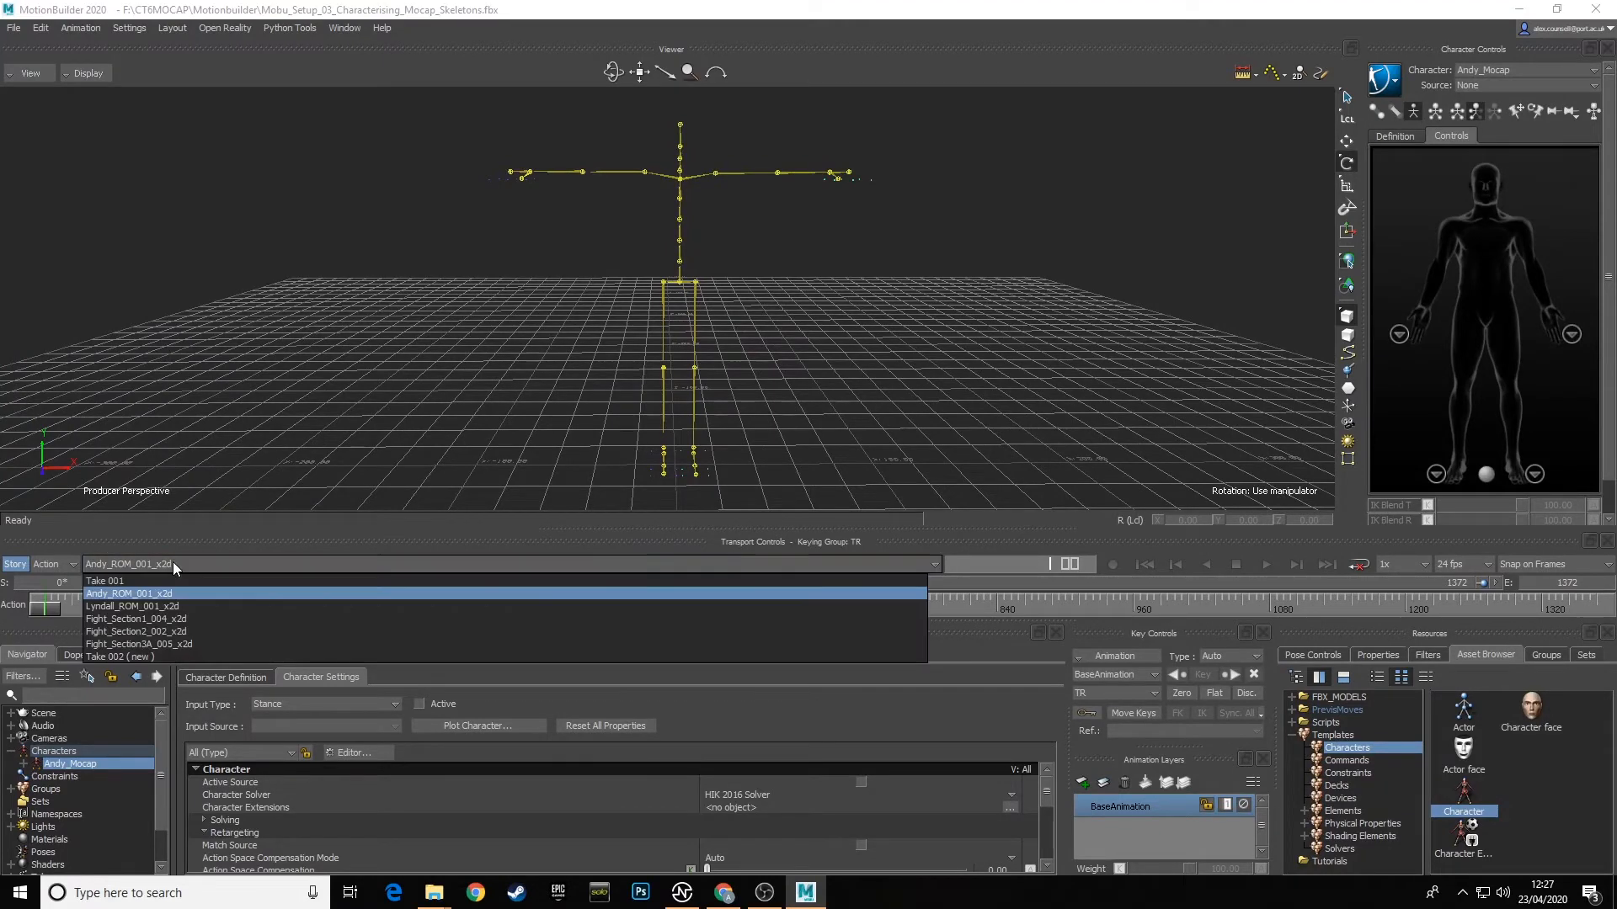
pyautogui.click(132, 607)
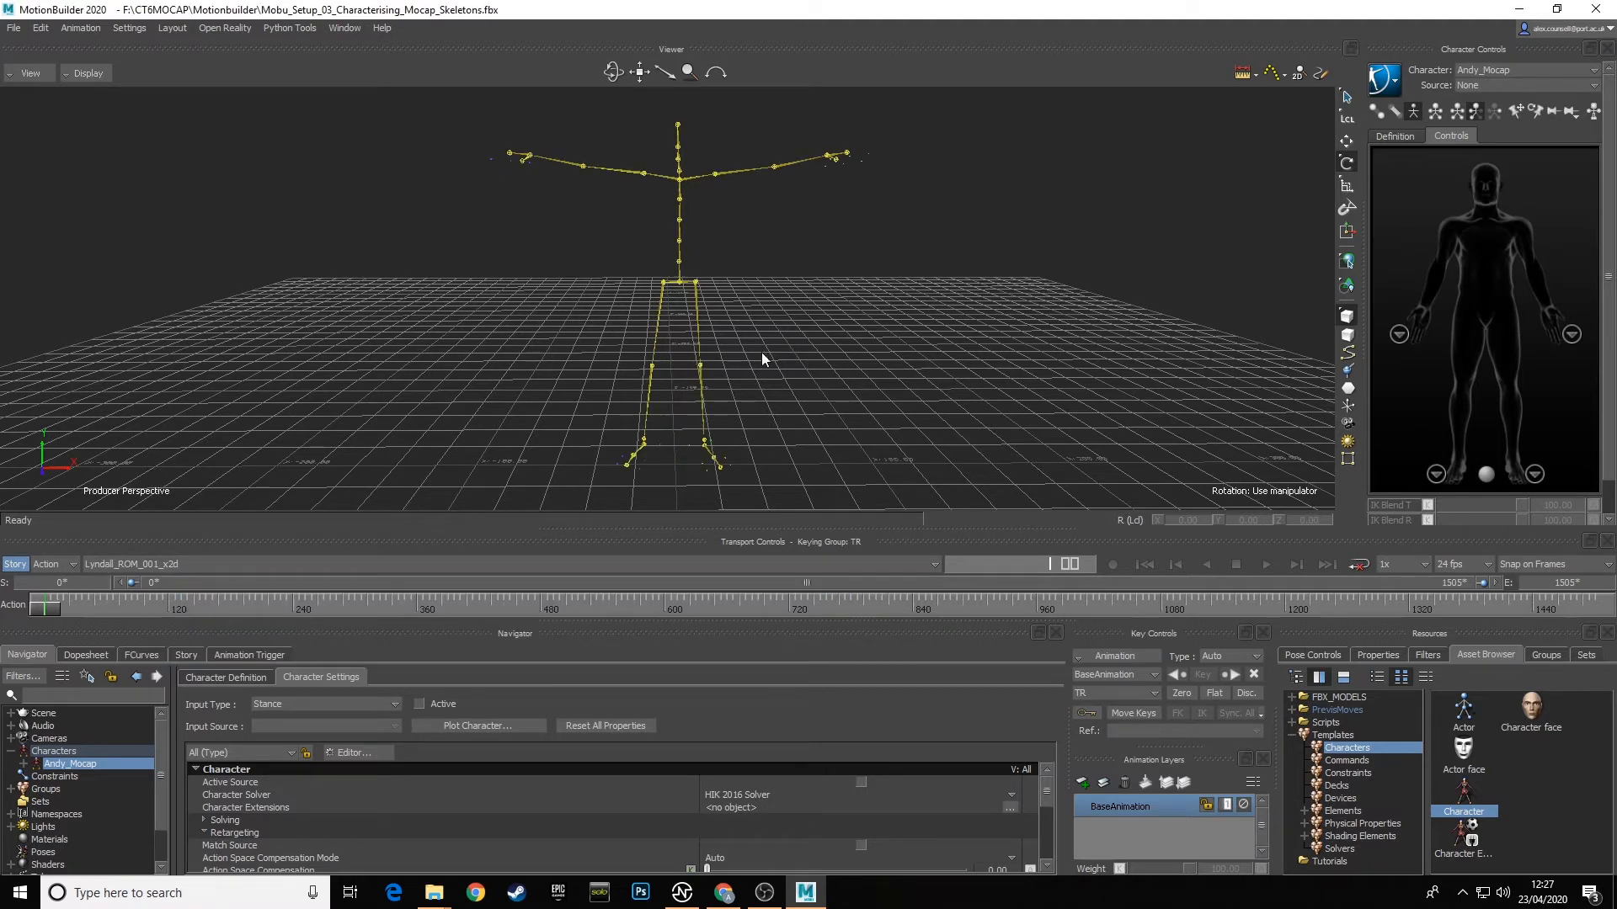
# Step: Hide the Andy_Mocap group and show the Lyndall_Mocap group, leaving the Markers group hidden
pyautogui.click(1546, 655)
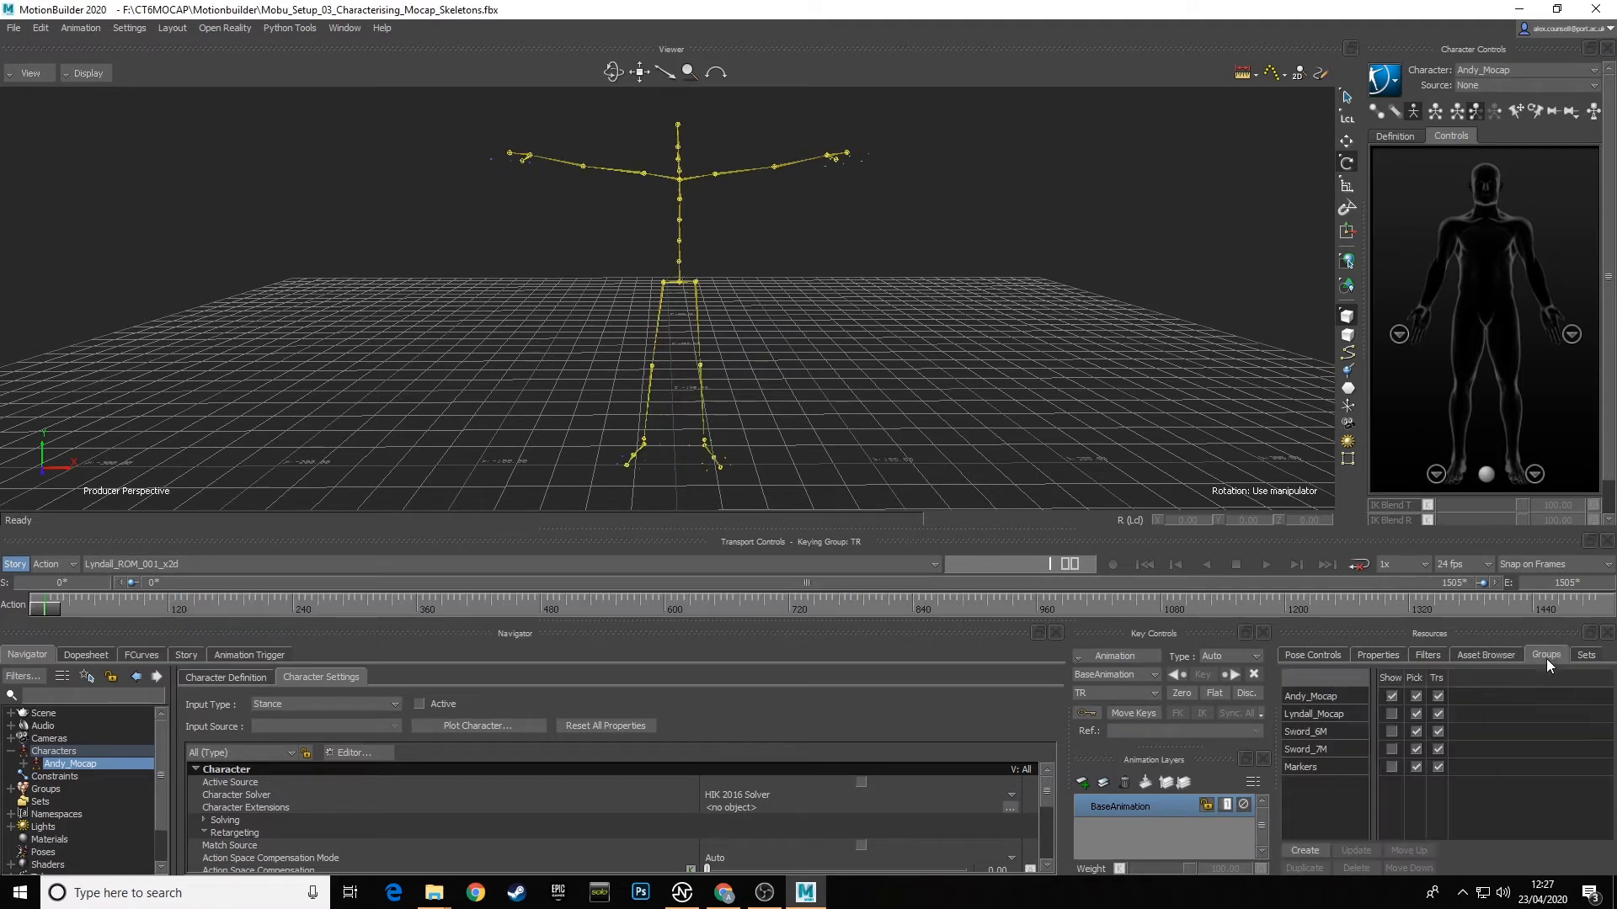
pyautogui.click(1391, 696)
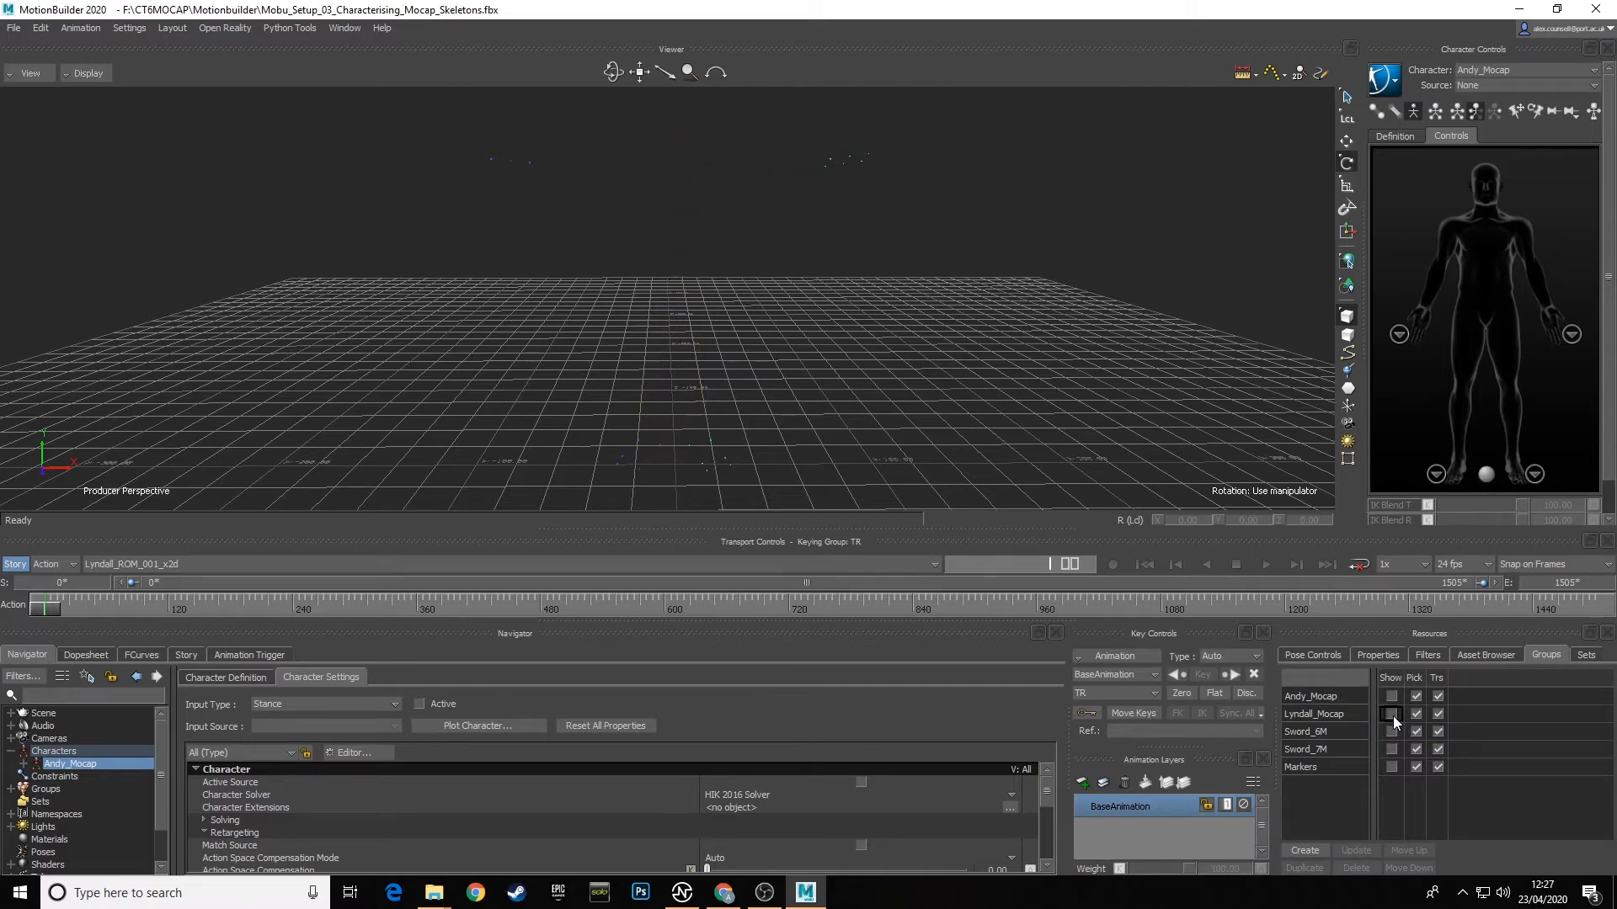
pyautogui.click(1391, 714)
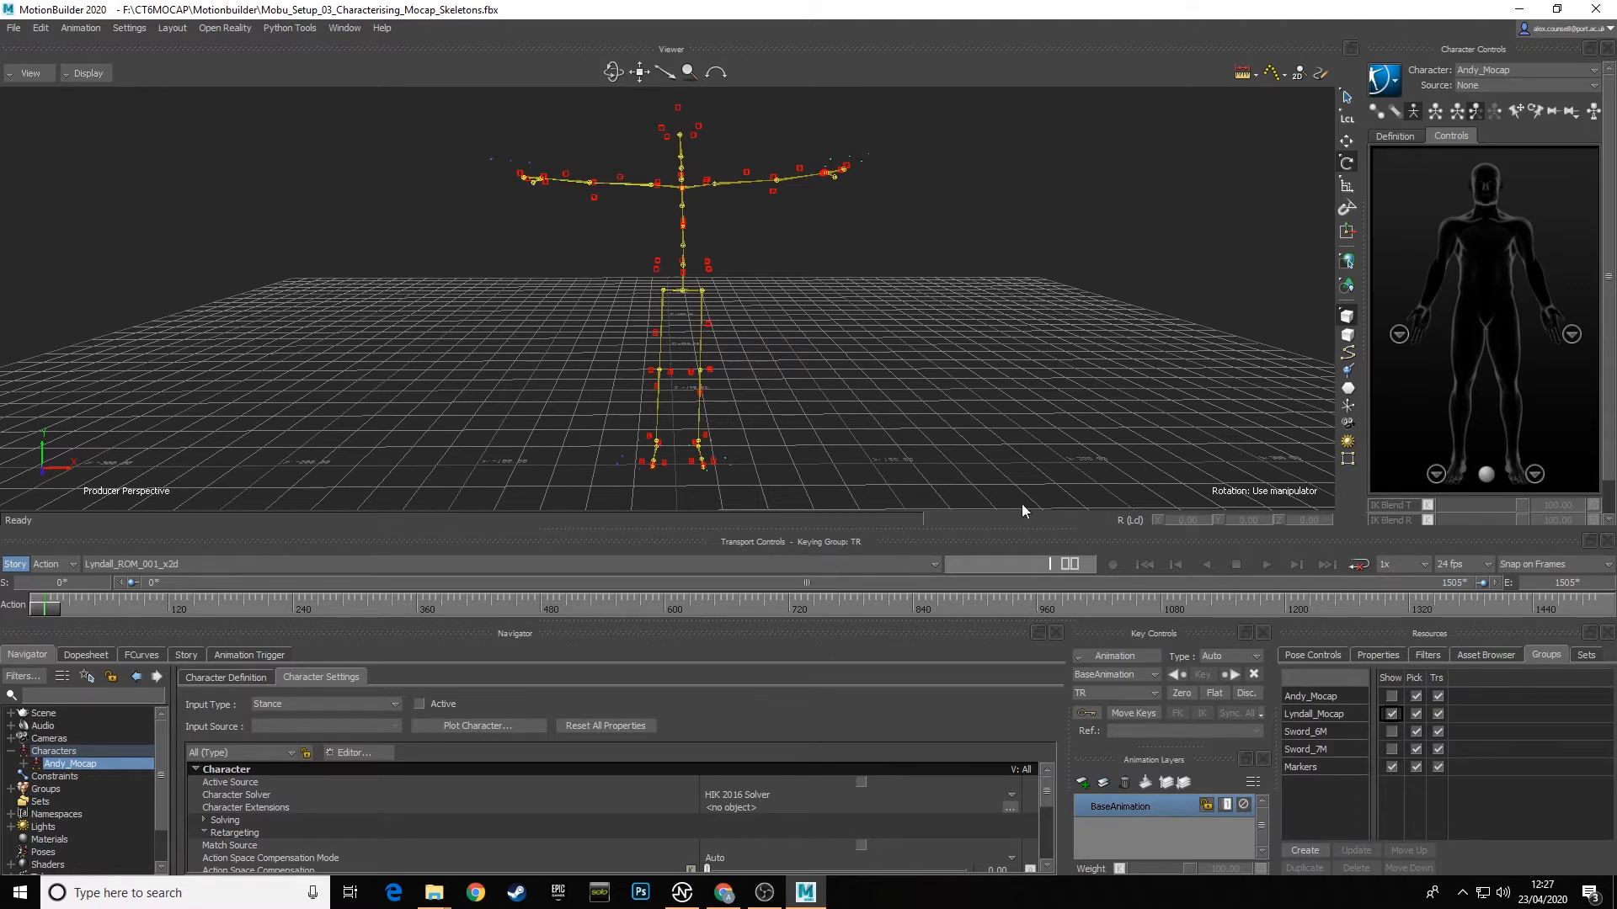
pyautogui.click(1391, 767)
pyautogui.click(1391, 767)
pyautogui.moveTo(815, 368)
pyautogui.keyDown('ctrl'); pyautogui.keyDown('shift'); pyautogui.mouseDown()
pyautogui.moveTo(711, 347)
pyautogui.moveTo(786, 342)
pyautogui.moveTo(813, 377)
pyautogui.moveTo(820, 365)
pyautogui.moveTo(650, 351)
pyautogui.moveTo(794, 360)
pyautogui.moveTo(825, 411)
pyautogui.moveTo(809, 343)
pyautogui.moveTo(780, 357)
pyautogui.moveTo(817, 459)
pyautogui.moveTo(810, 362)
pyautogui.mouseUp(); pyautogui.keyUp('shift'); pyautogui.keyUp('ctrl')
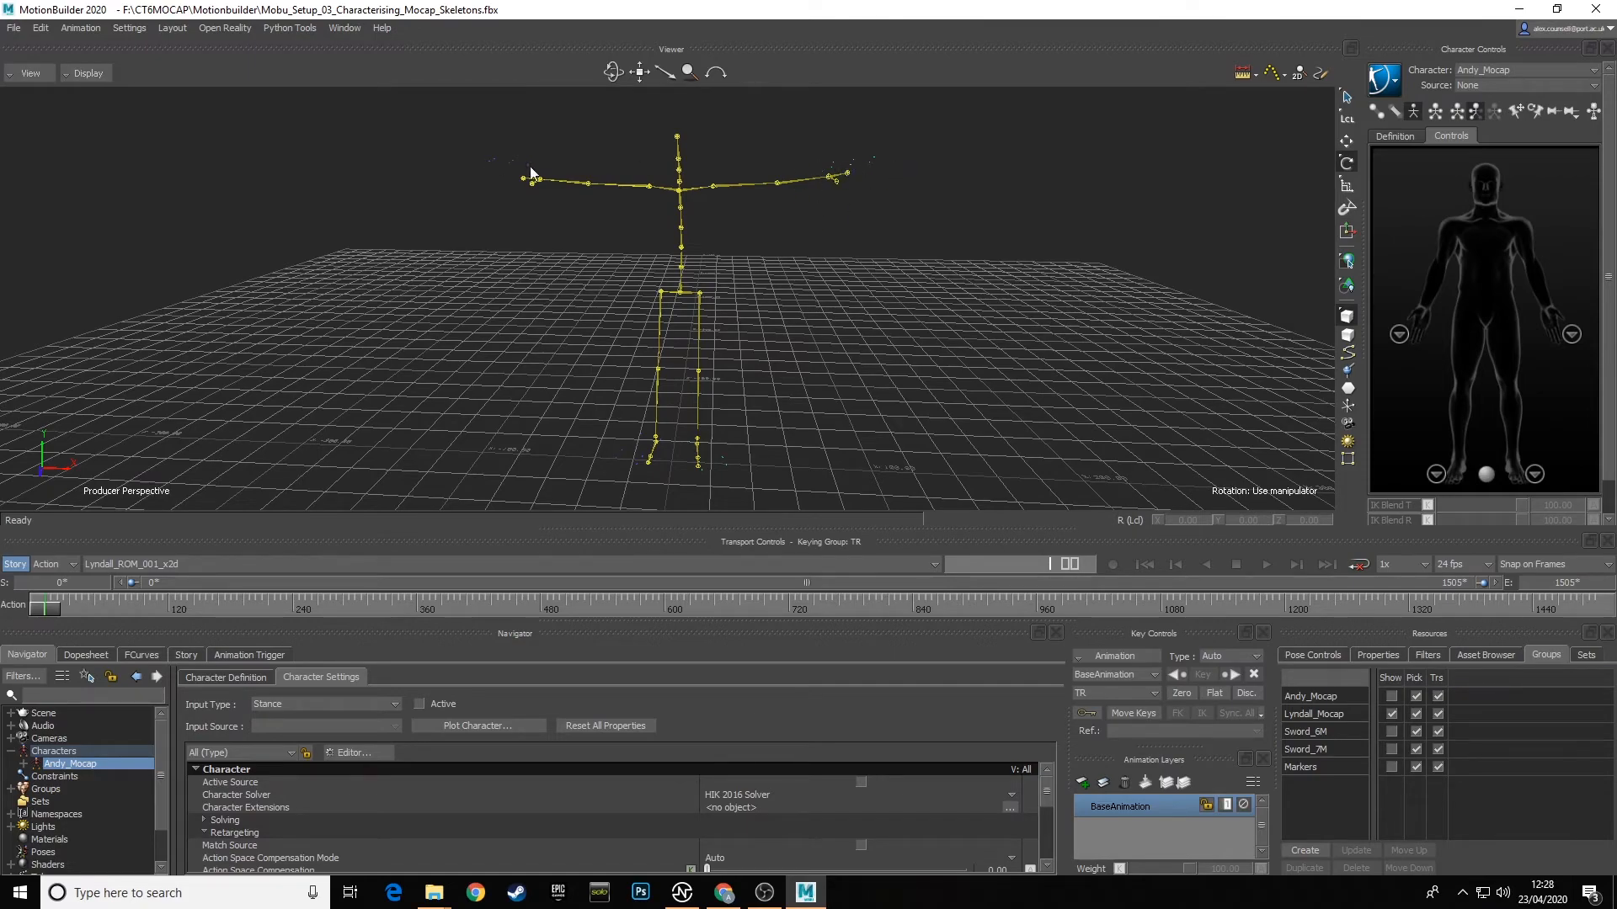
pyautogui.keyDown('ctrl'); pyautogui.keyDown('shift'); pyautogui.moveTo(755, 238); pyautogui.dragTo(767, 359); pyautogui.keyUp('shift'); pyautogui.keyUp('ctrl')
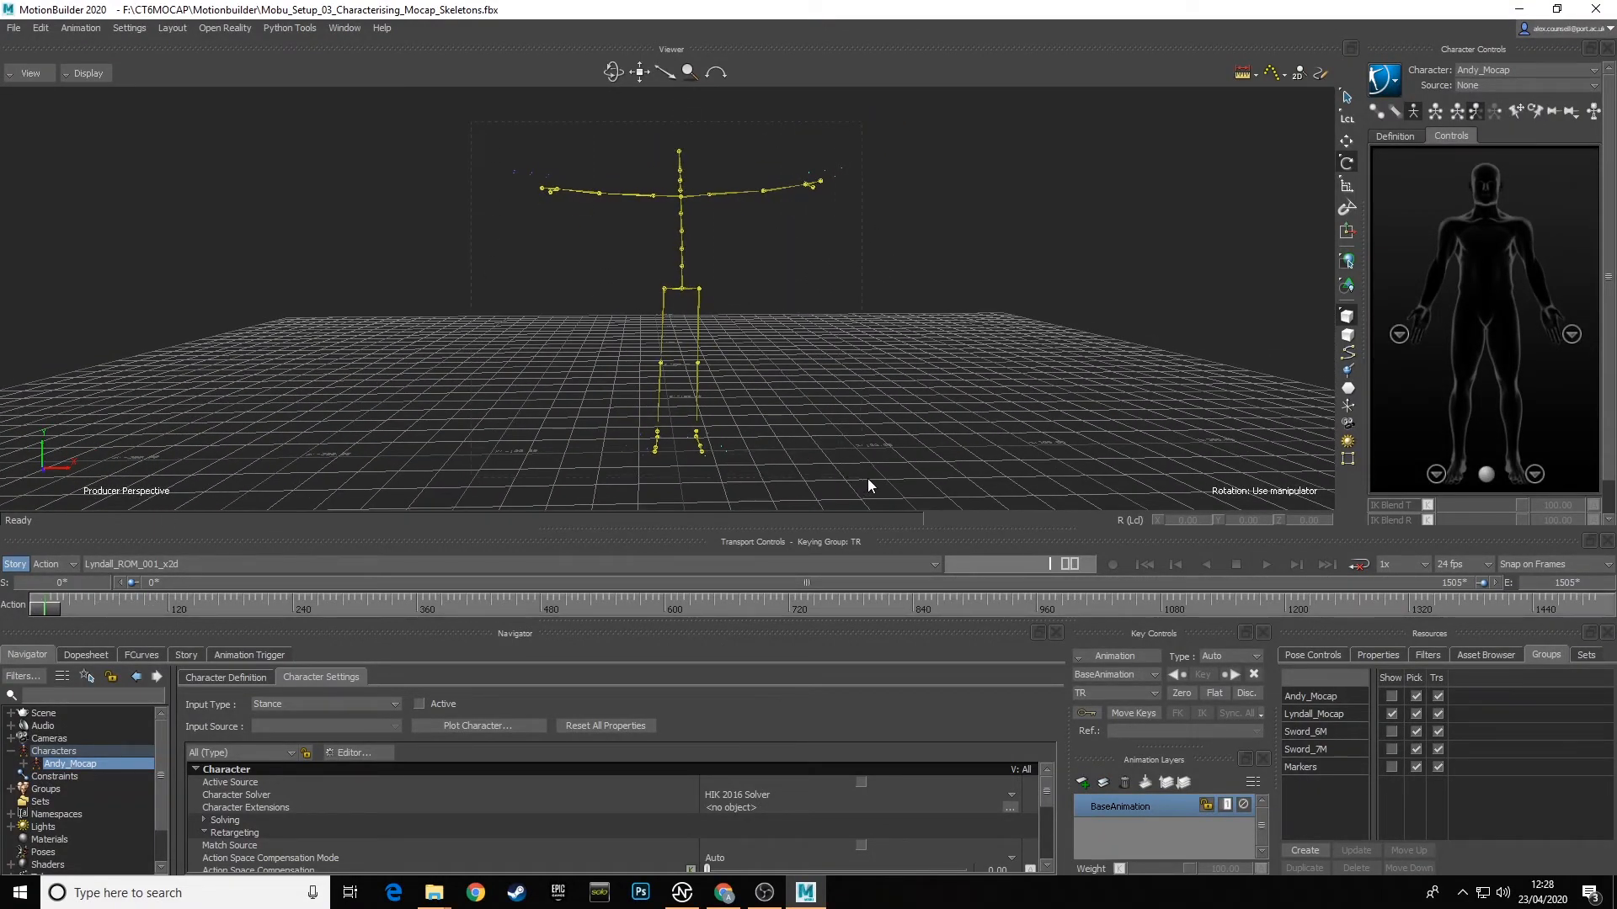
pyautogui.moveTo(867, 479); pyautogui.dragTo(868, 478)
pyautogui.keyDown('ctrl'); pyautogui.keyDown('shift'); pyautogui.moveTo(720, 209); pyautogui.dragTo(726, 279); pyautogui.keyUp('shift'); pyautogui.keyUp('ctrl')
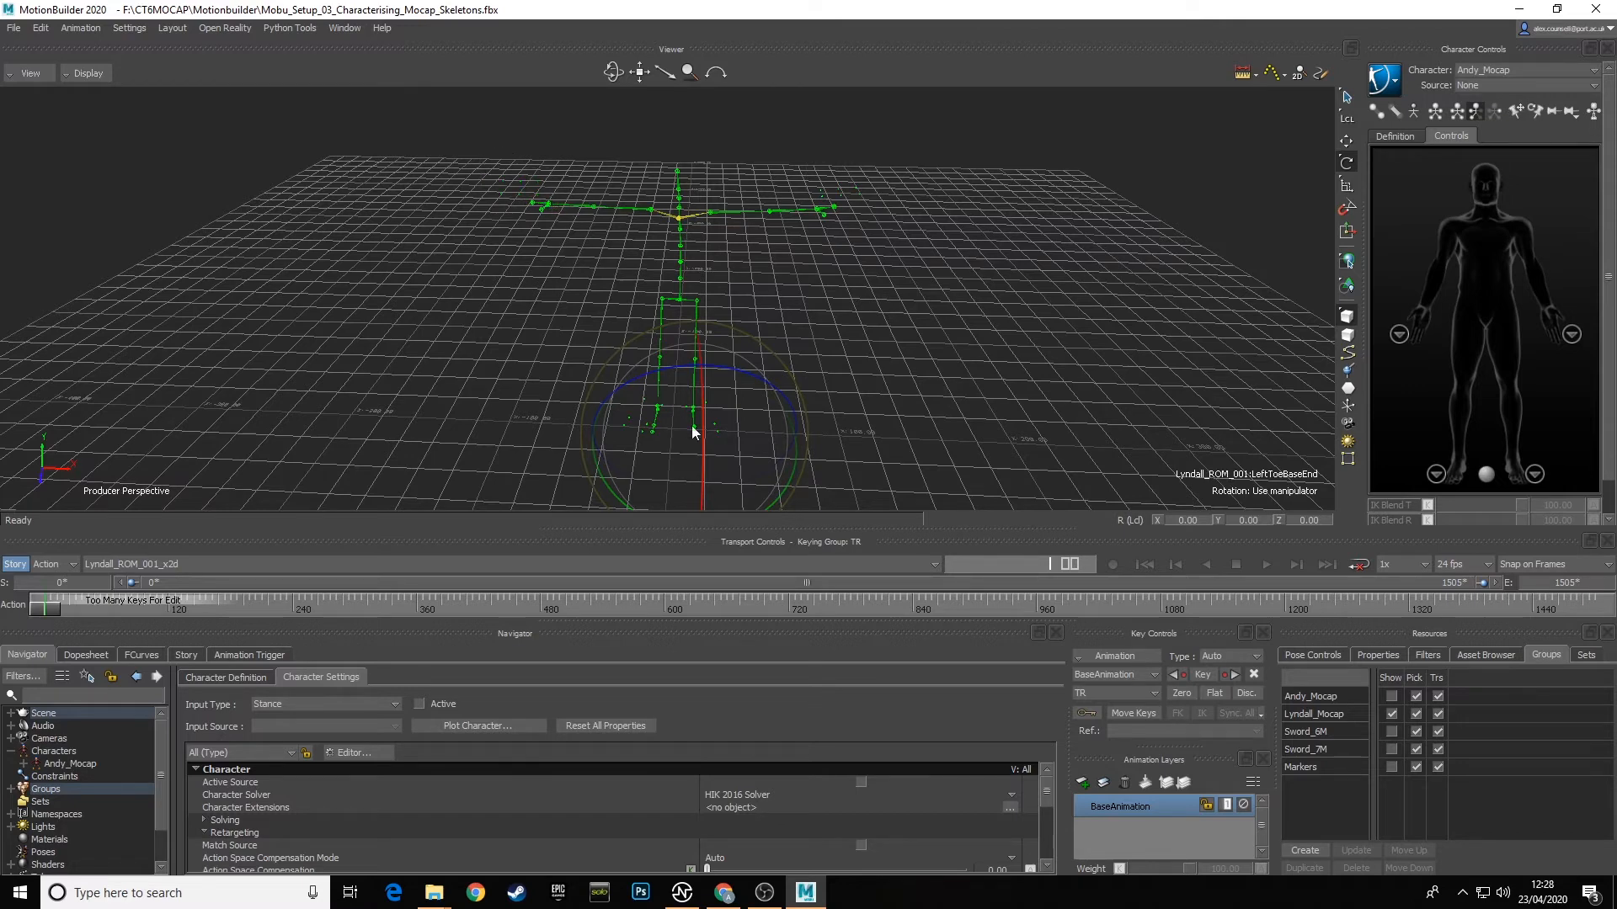
pyautogui.click(863, 317)
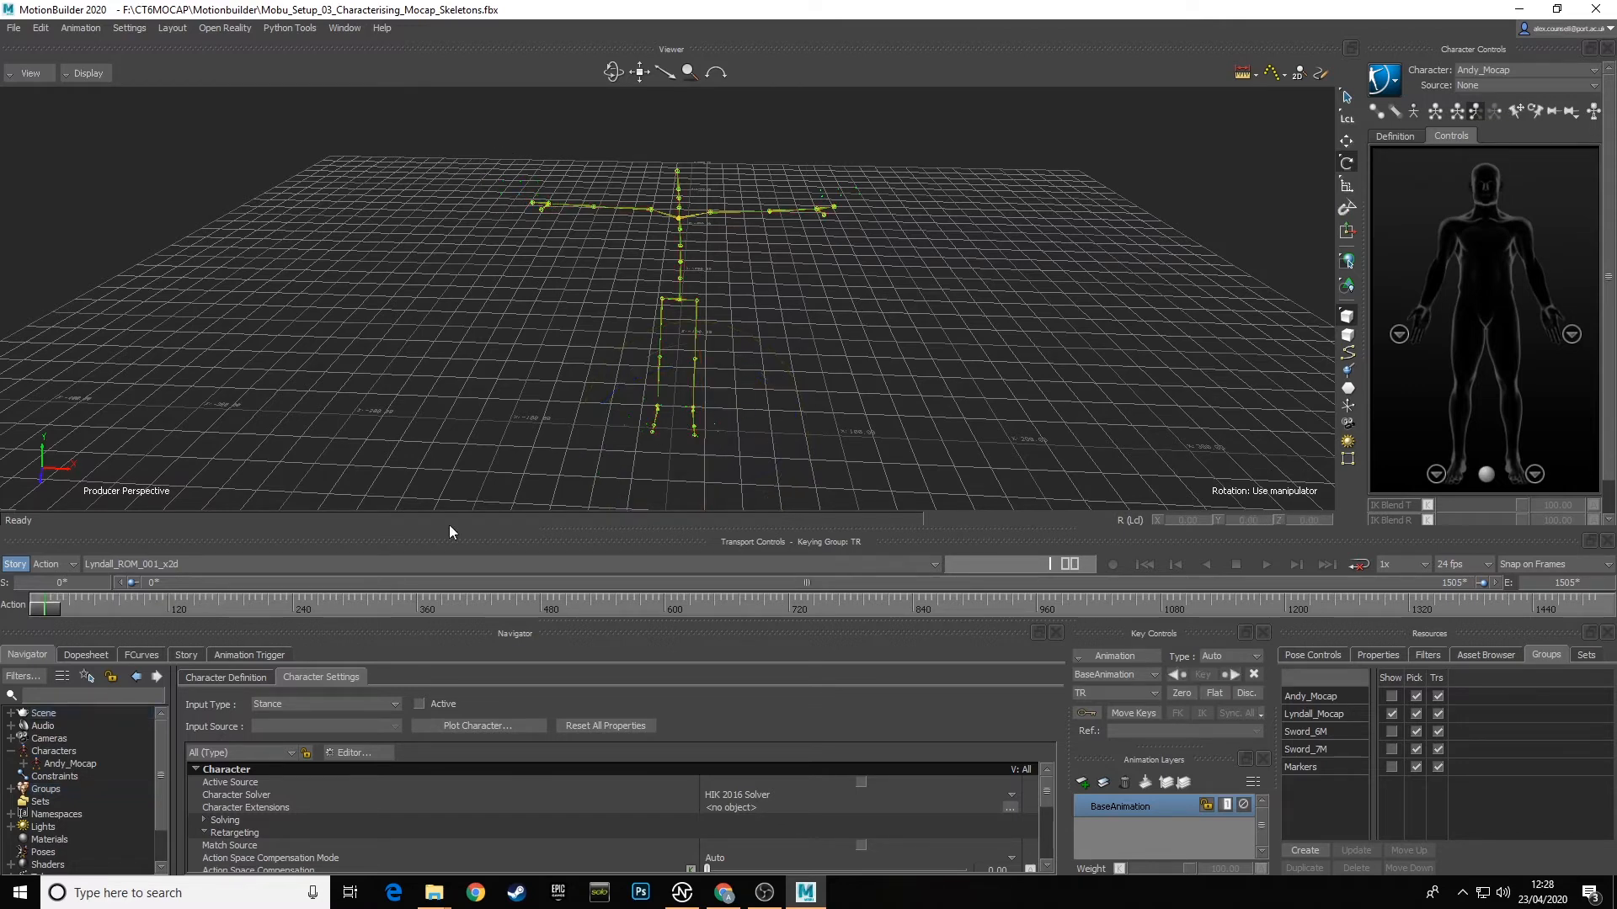
# Step: Delete the Andy_Mocap character from the Navigator, accepting the deletion for all objects that use it
pyautogui.click(77, 763)
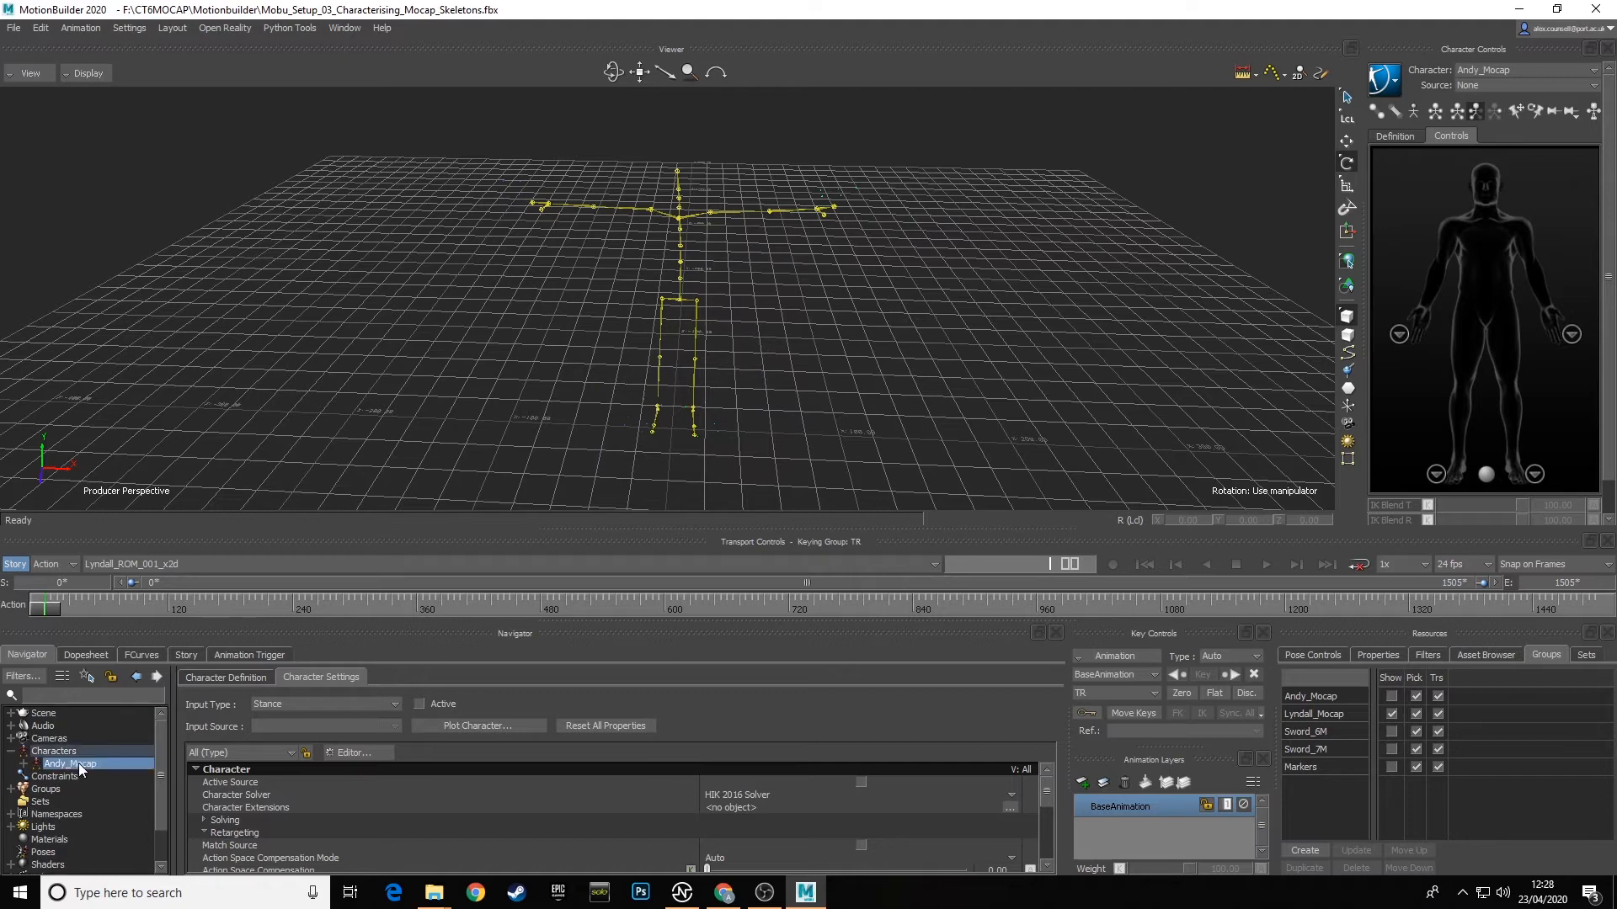
pyautogui.rightClick(78, 763)
pyautogui.moveTo(152, 664)
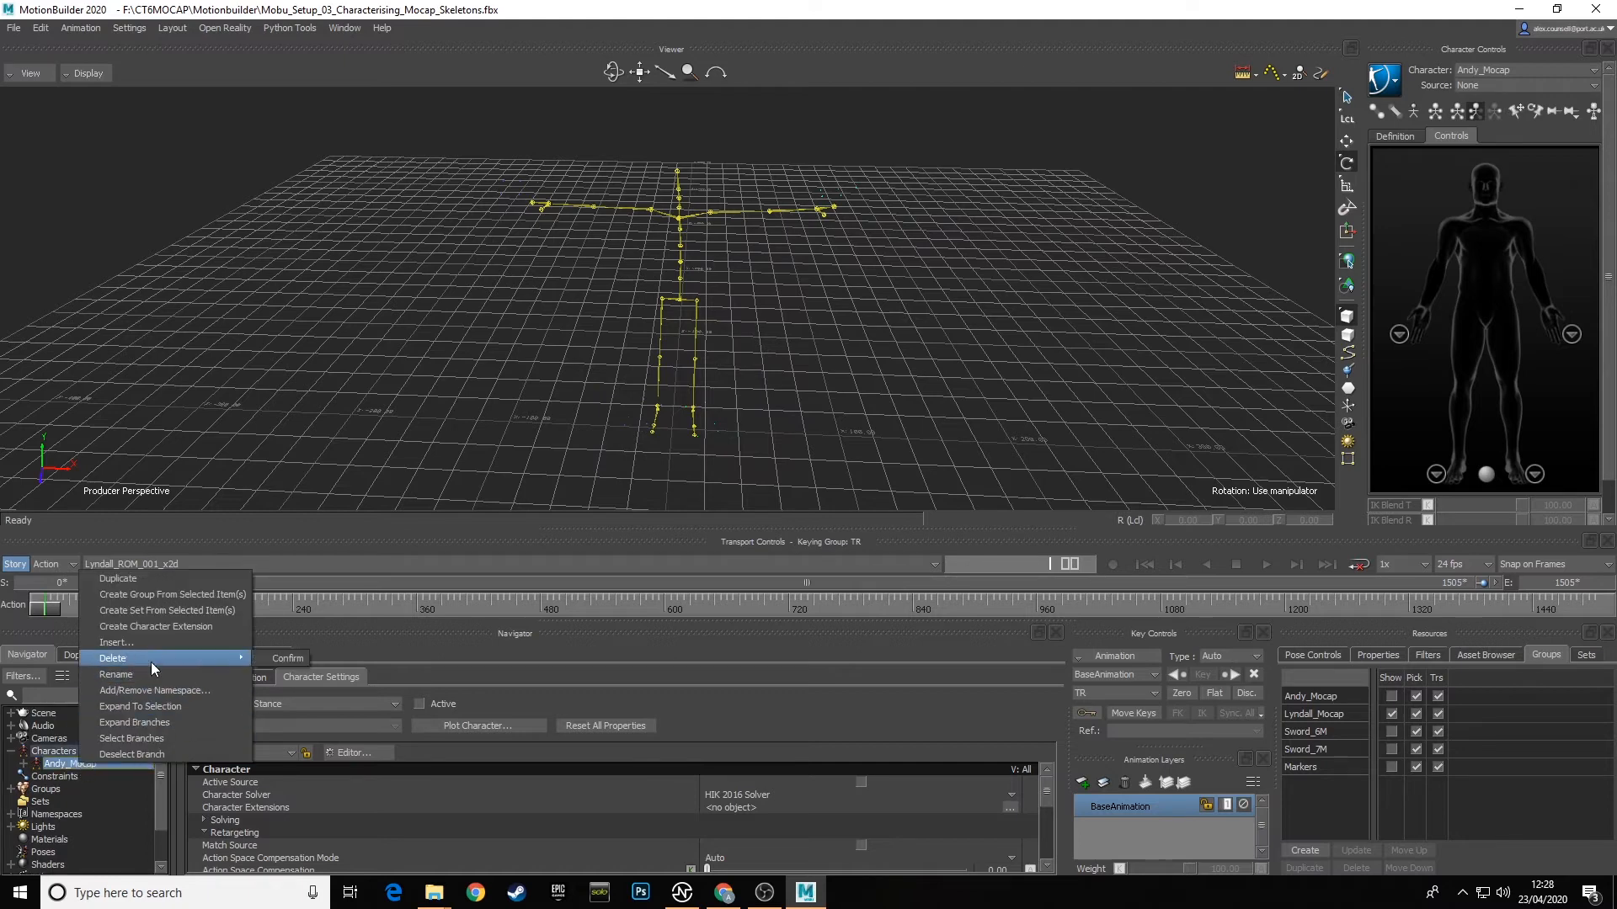
pyautogui.click(284, 659)
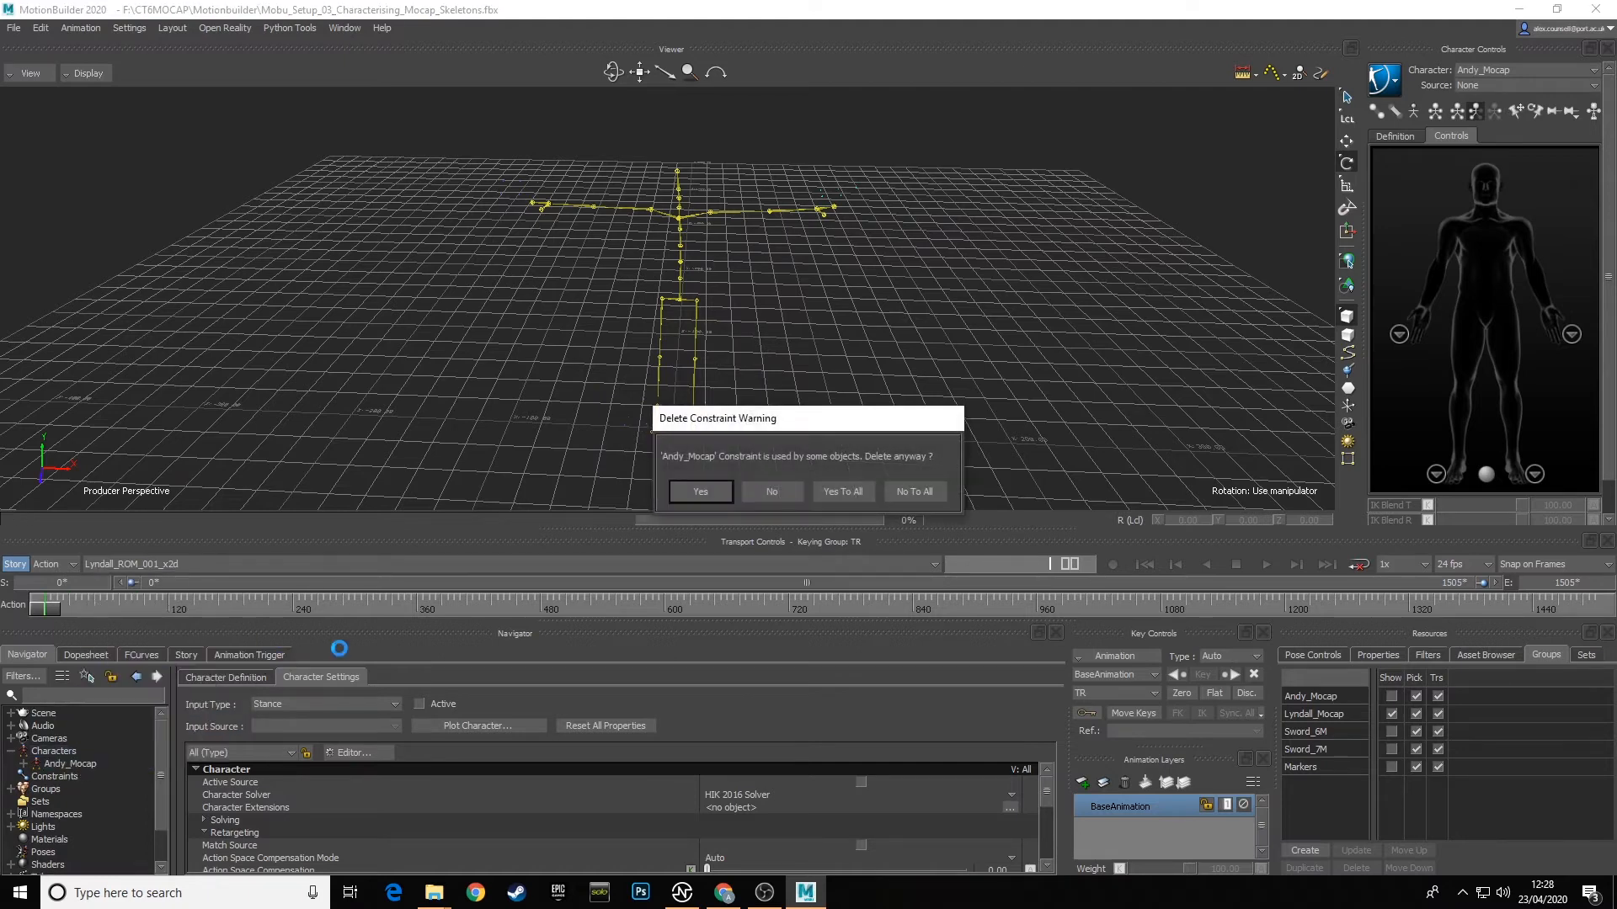
pyautogui.click(851, 492)
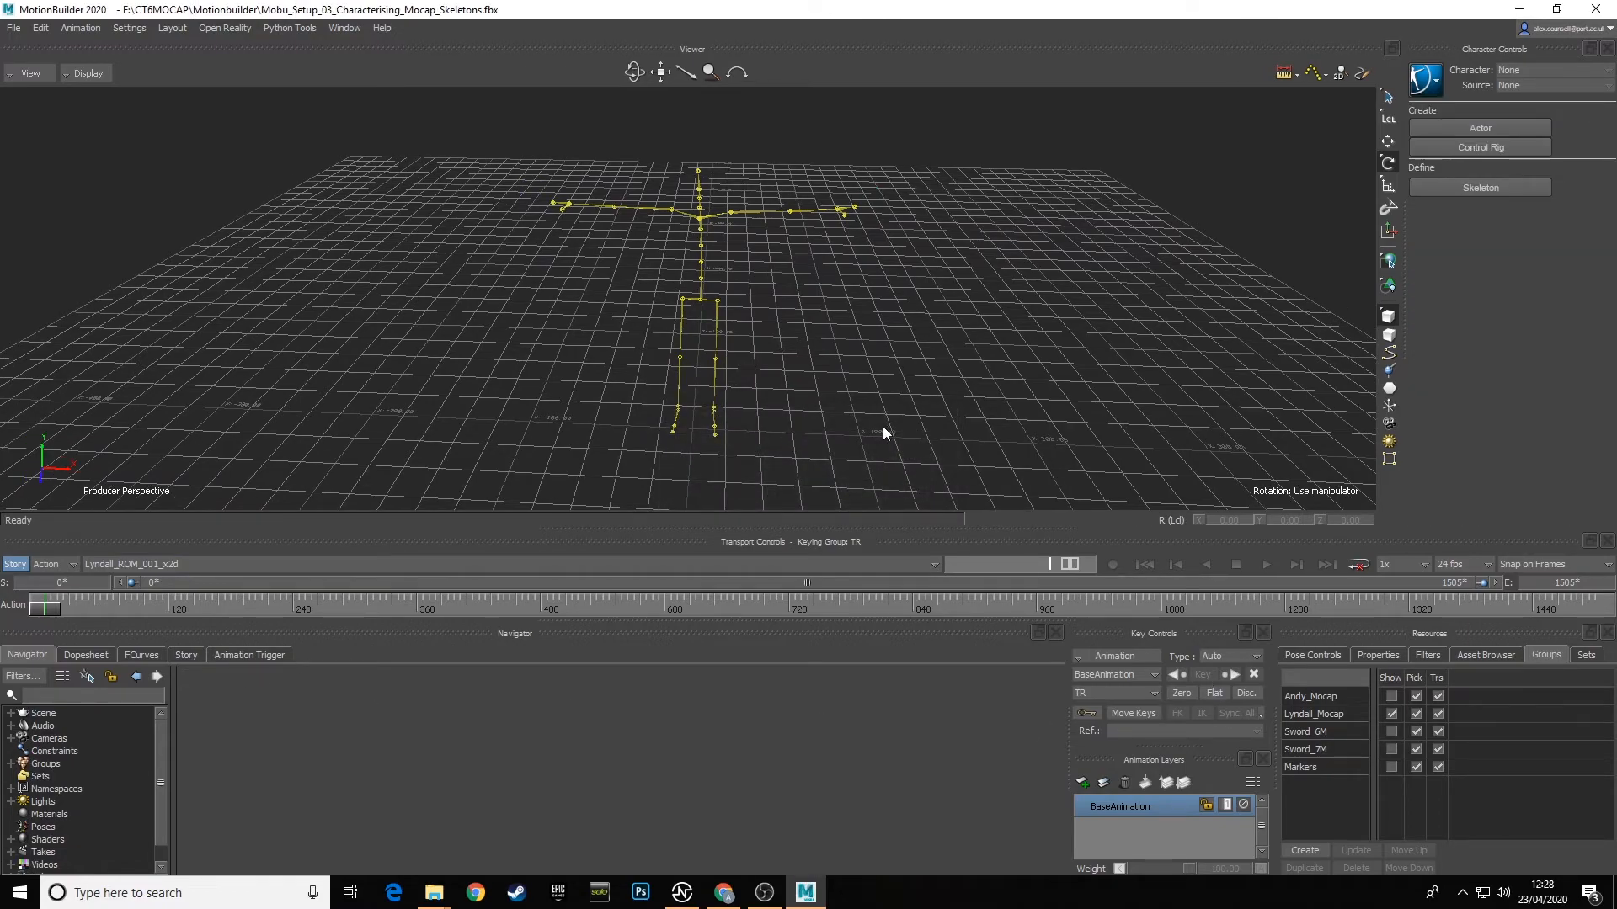
# Step: Select the joints of the Lyndall_Mocap skeleton and zero their rotation
pyautogui.keyDown('ctrl'); pyautogui.keyDown('shift'); pyautogui.moveTo(882, 427); pyautogui.dragTo(894, 395); pyautogui.keyUp('shift'); pyautogui.keyUp('ctrl')
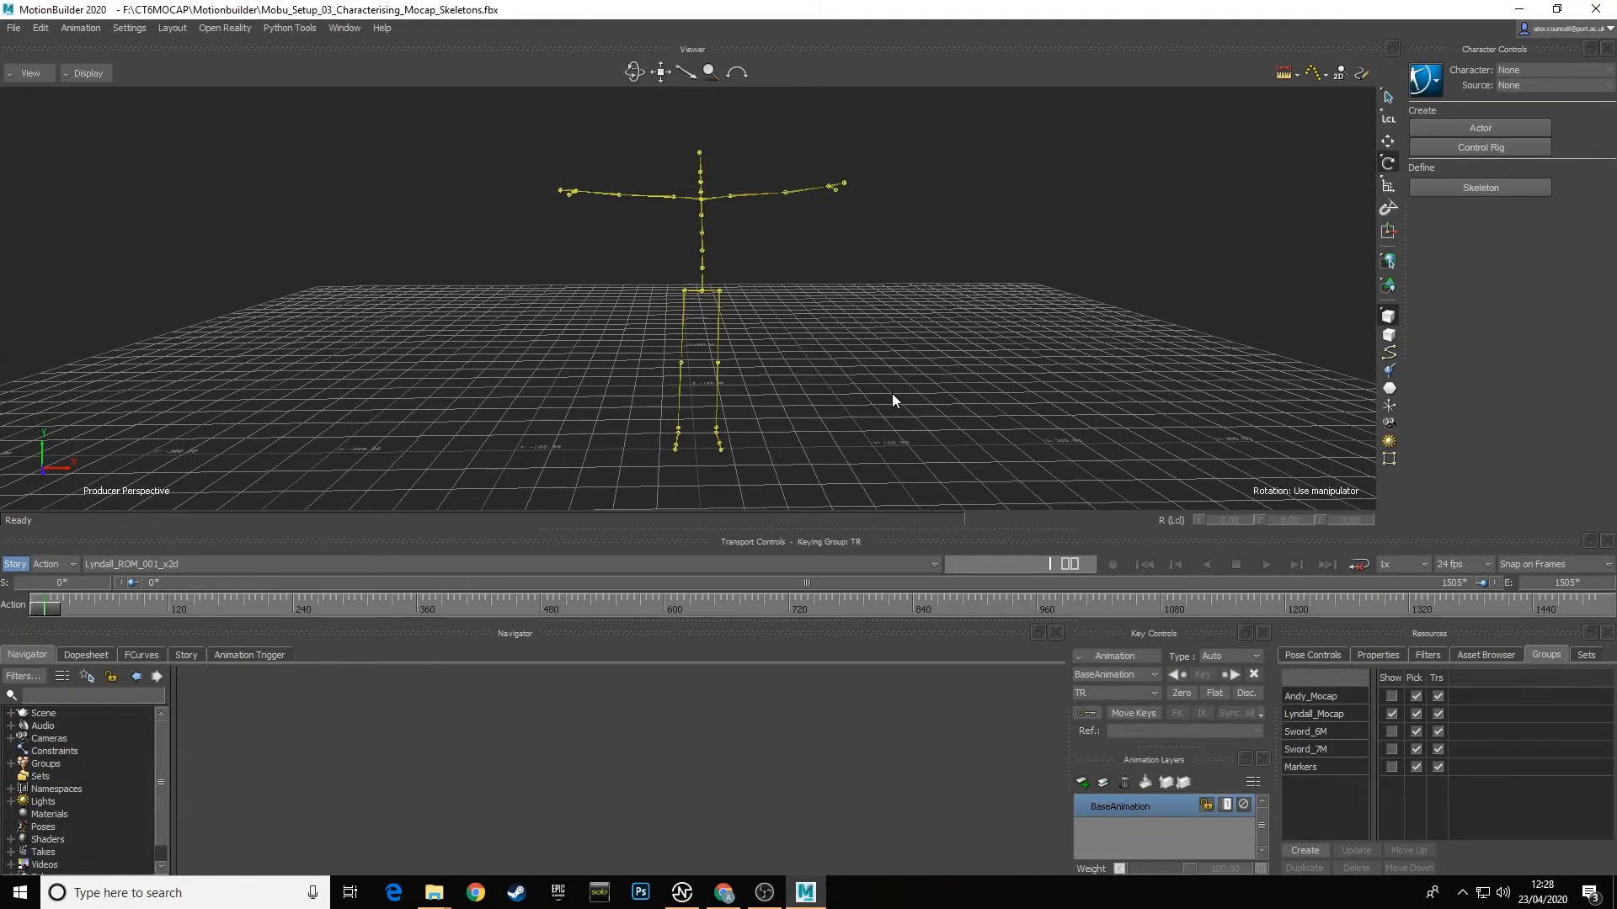
pyautogui.click(720, 318)
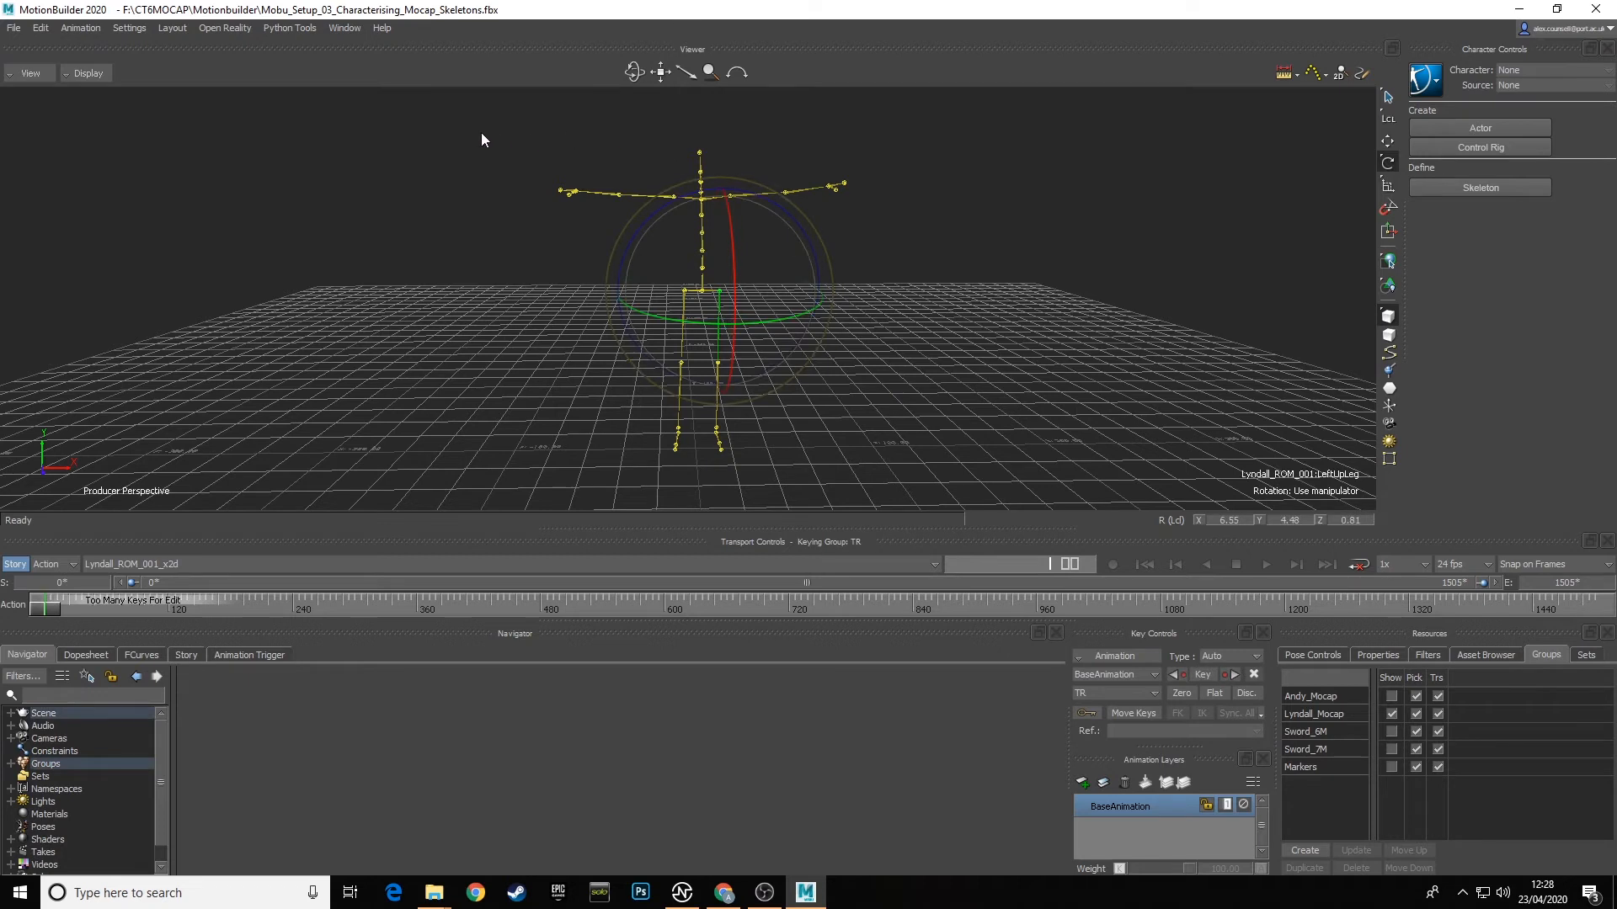
pyautogui.moveTo(482, 133); pyautogui.dragTo(751, 413)
pyautogui.moveTo(901, 471); pyautogui.dragTo(901, 434)
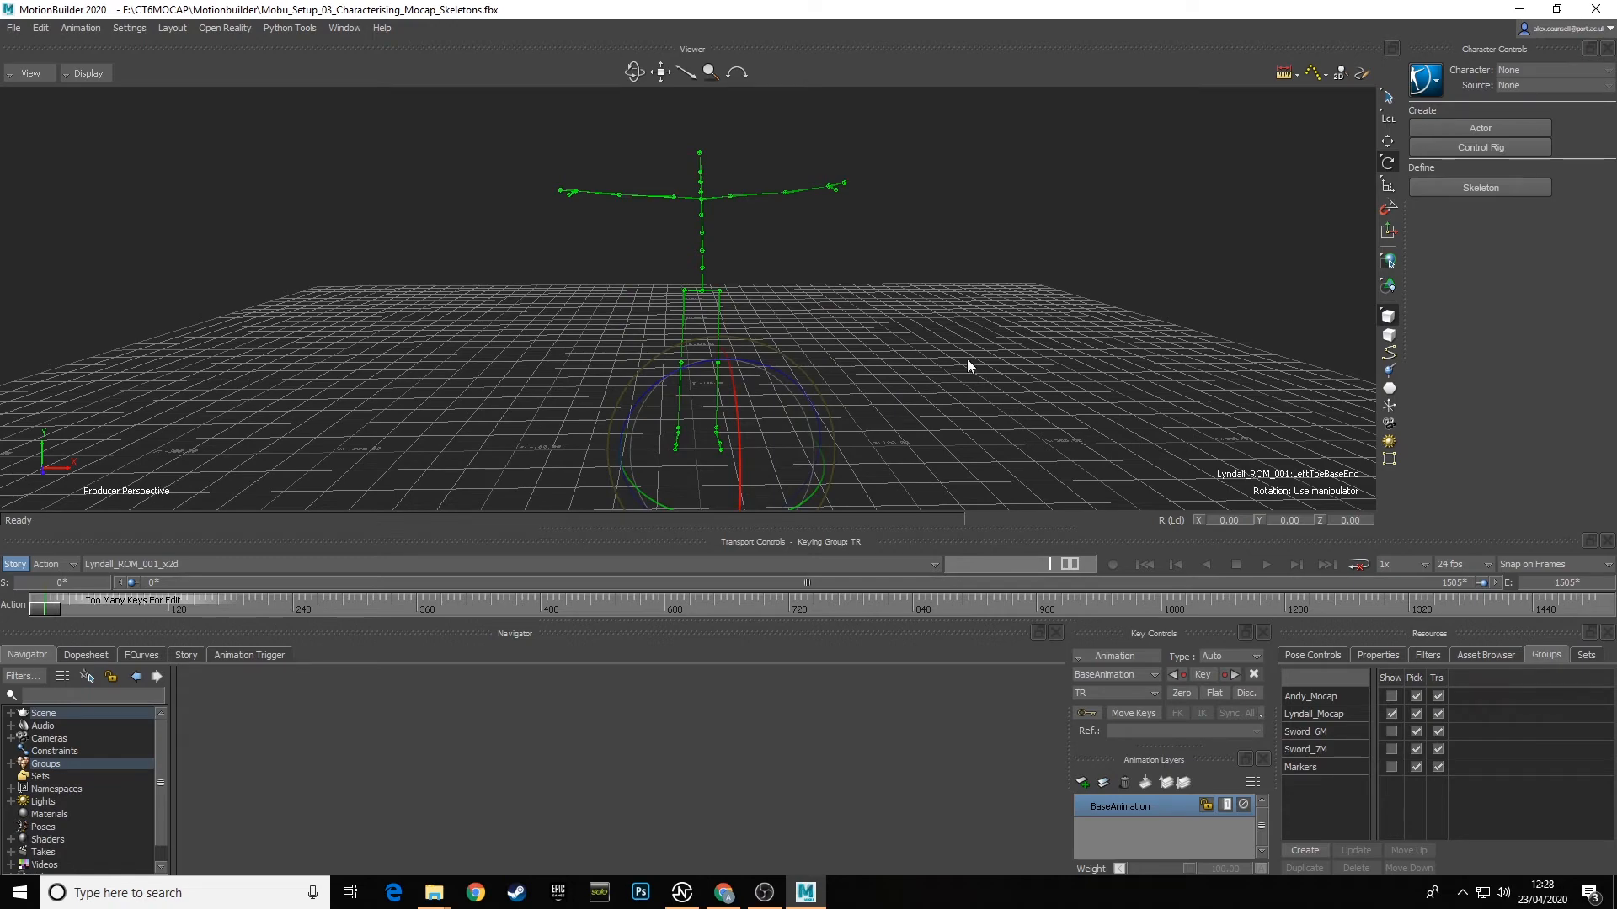
pyautogui.keyDown('ctrl'); pyautogui.keyDown('shift'); pyautogui.moveTo(904, 357); pyautogui.dragTo(810, 289); pyautogui.keyUp('shift'); pyautogui.keyUp('ctrl')
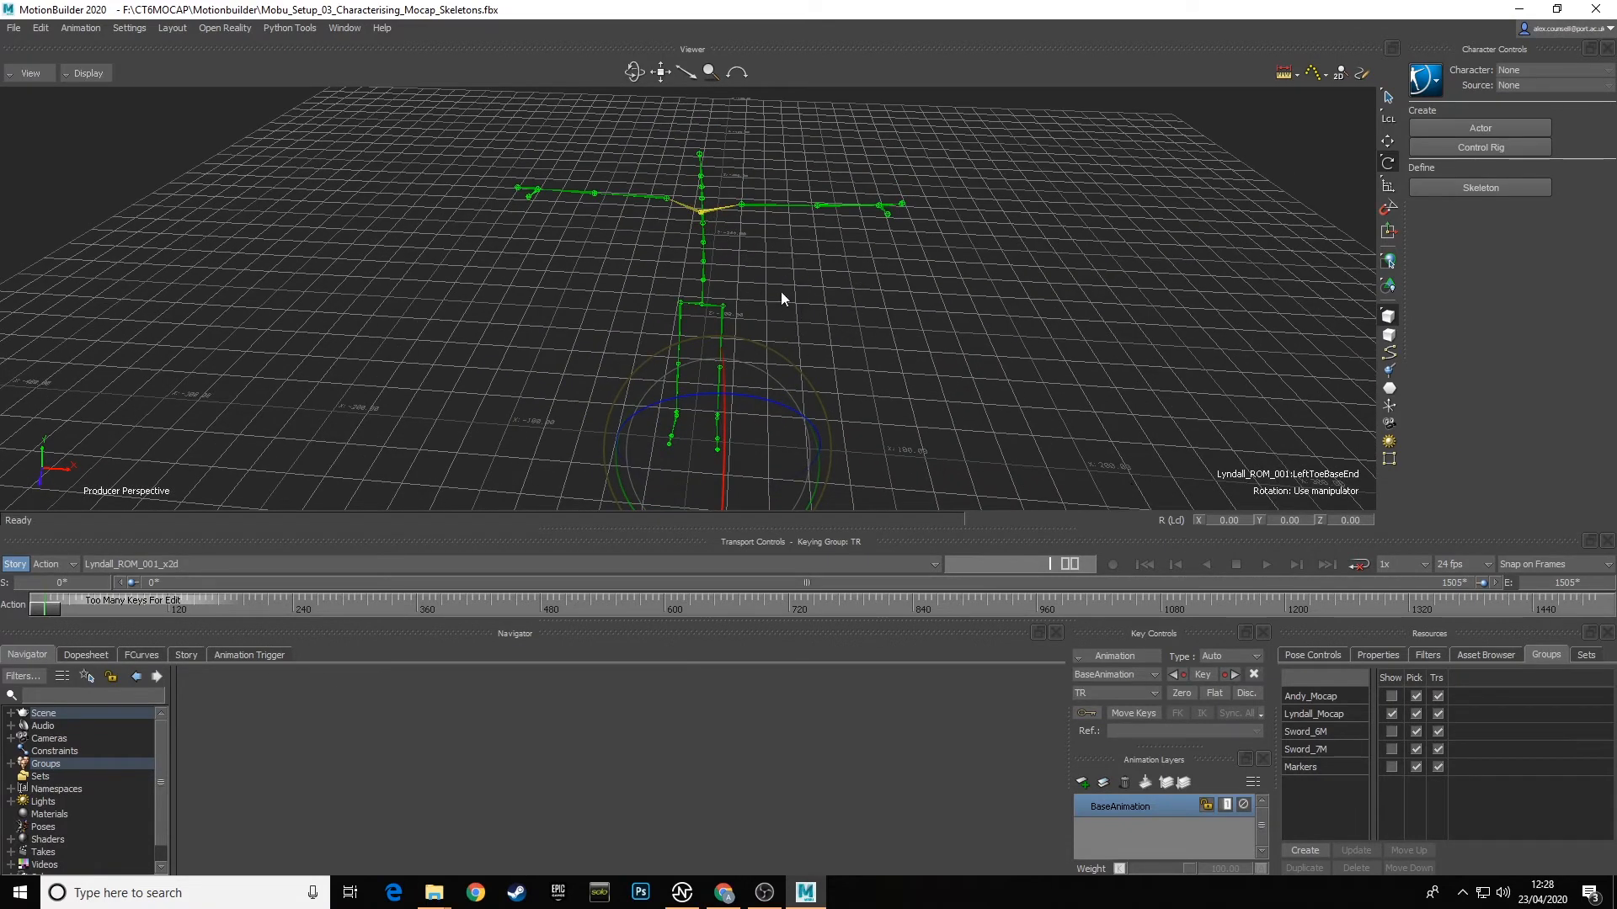
pyautogui.rightClick(765, 205)
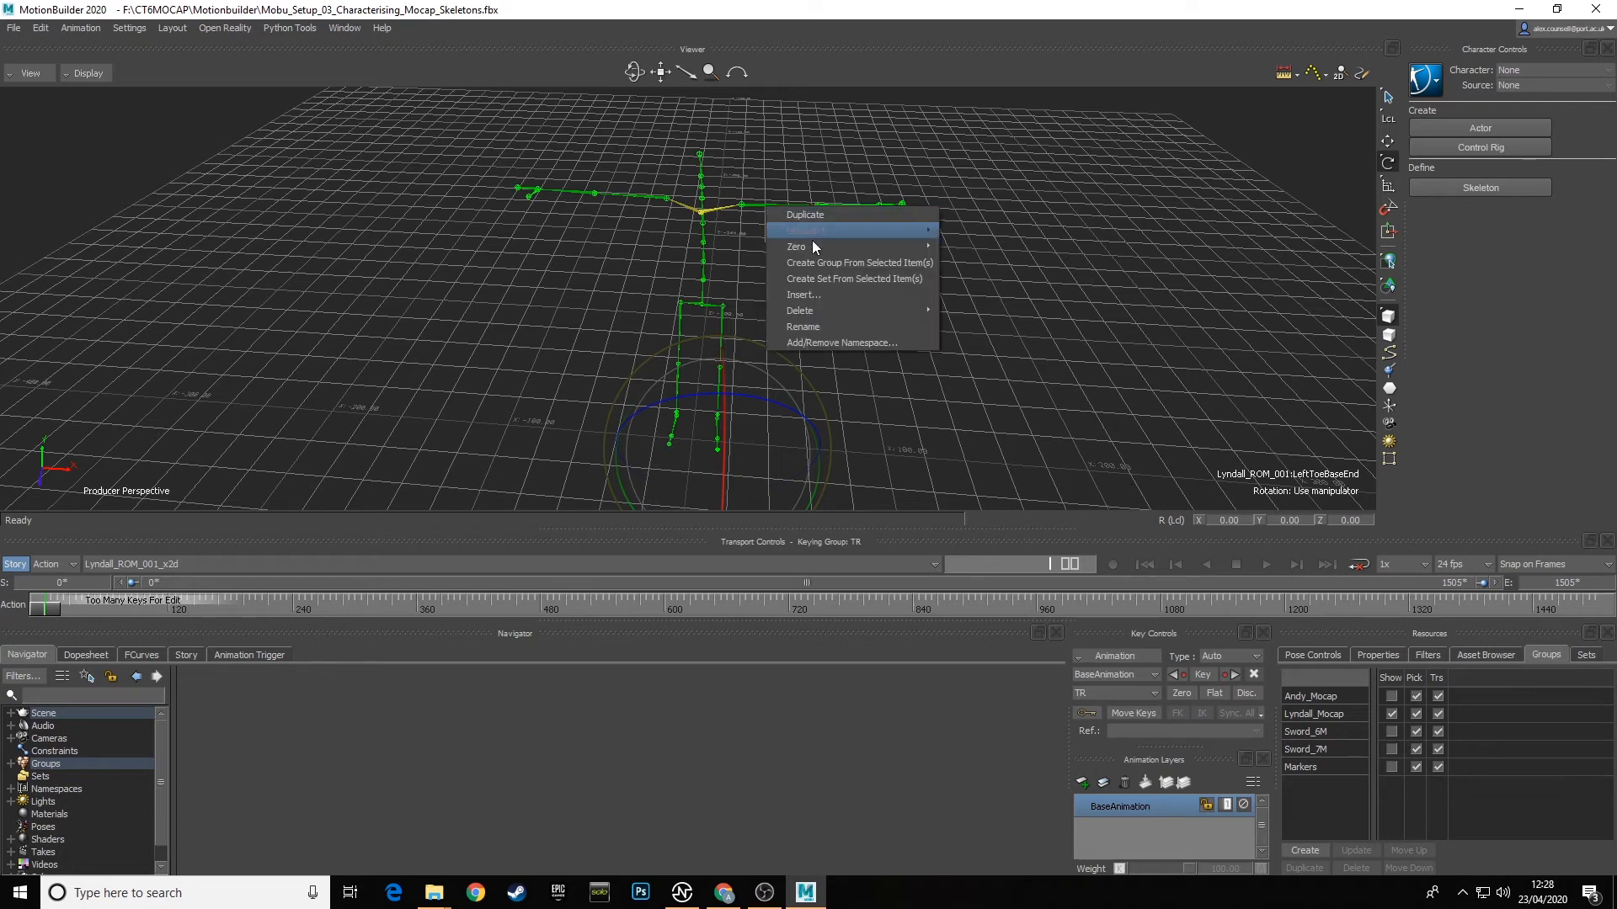
pyautogui.moveTo(866, 249)
pyautogui.click(987, 295)
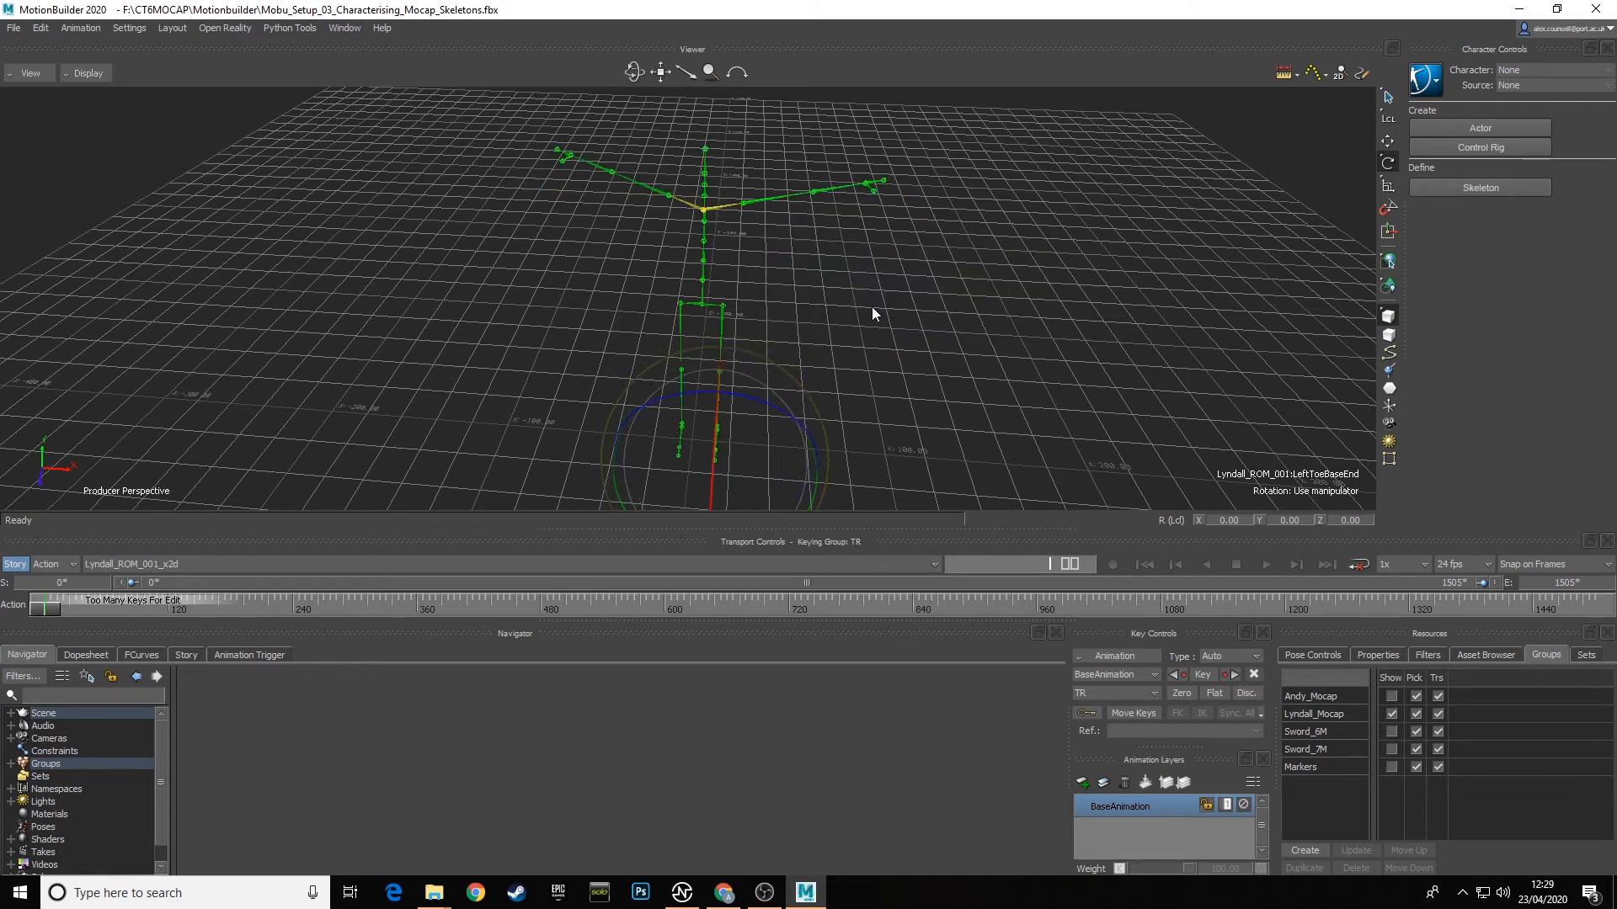
# Step: In the Producer Front view, level the upper arms, rotating the left to about -3° and the right to about 5° on Z
pyautogui.click(30, 73)
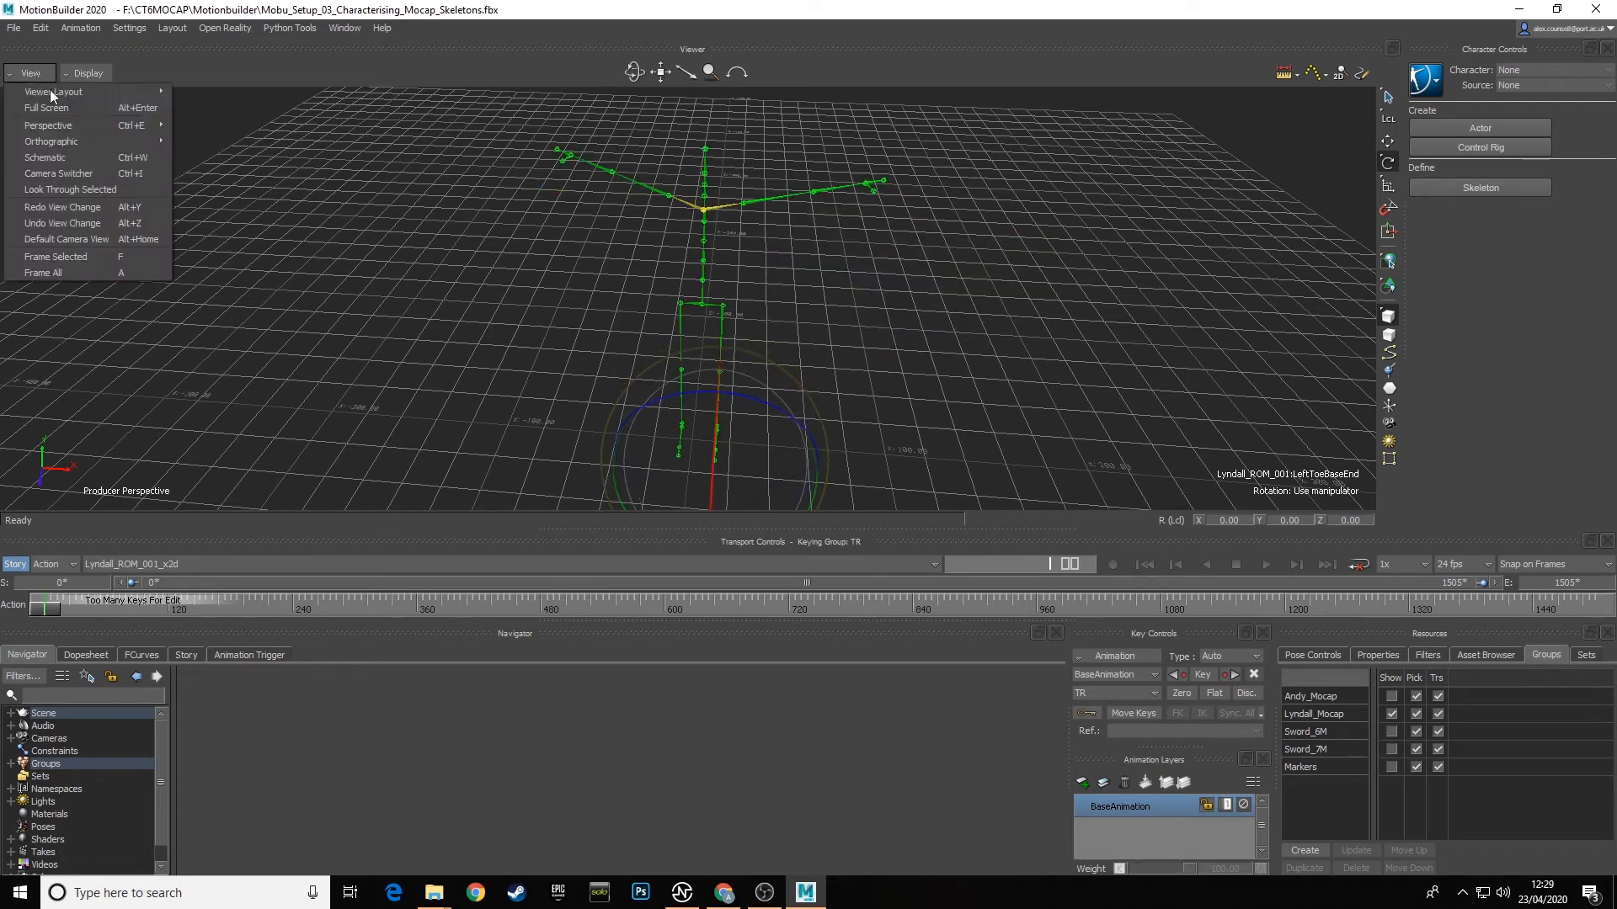
pyautogui.moveTo(88, 141)
pyautogui.click(238, 147)
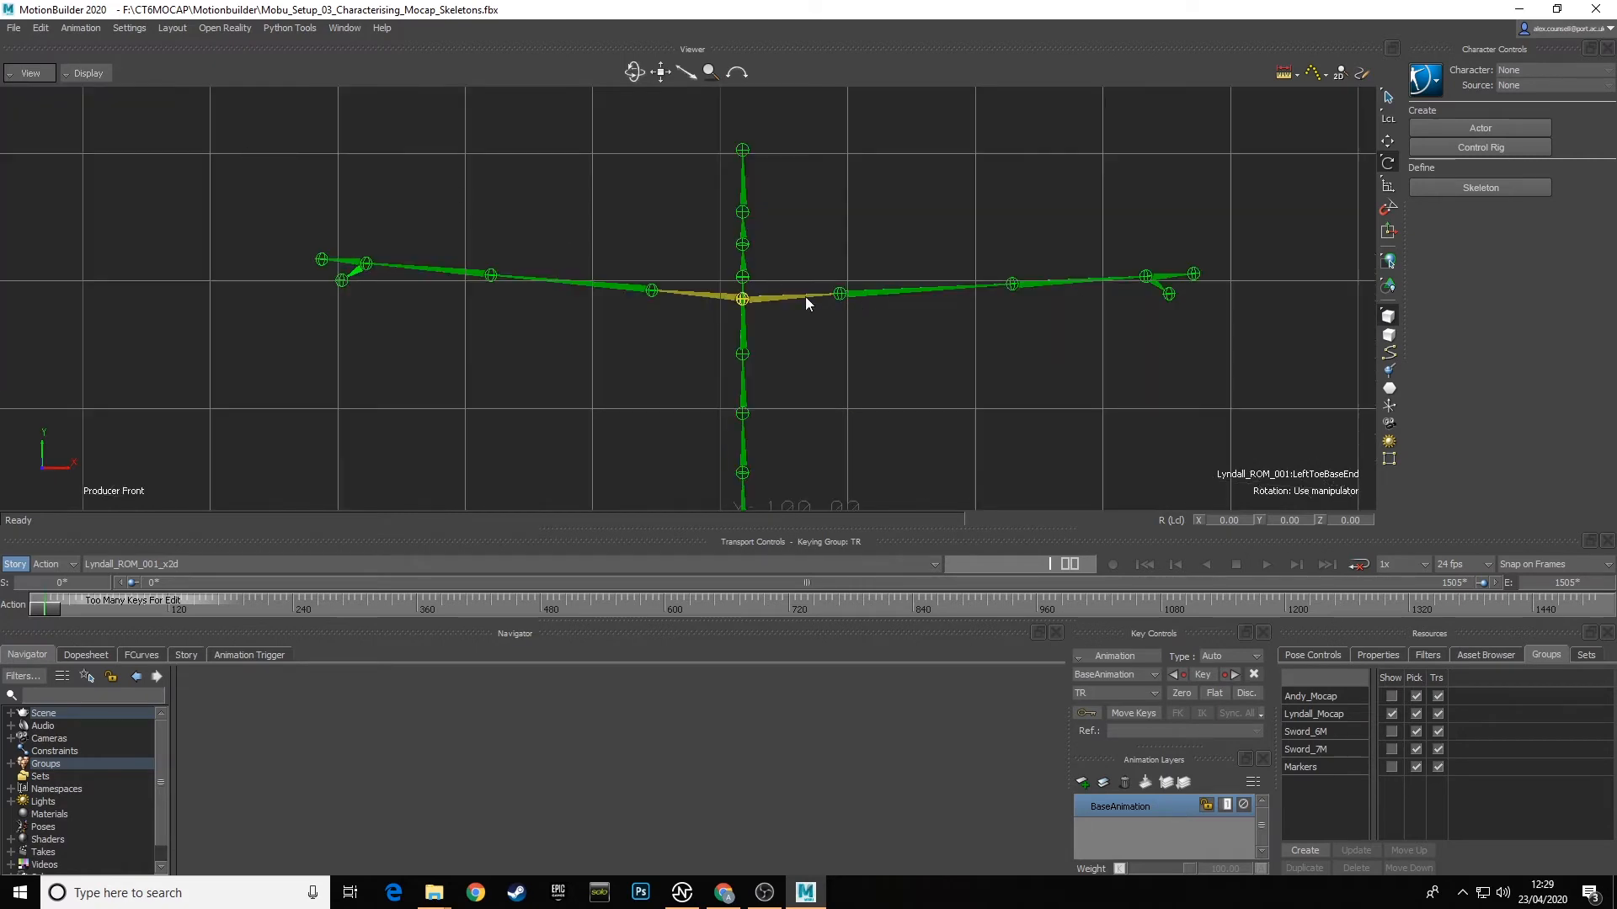
pyautogui.click(891, 290)
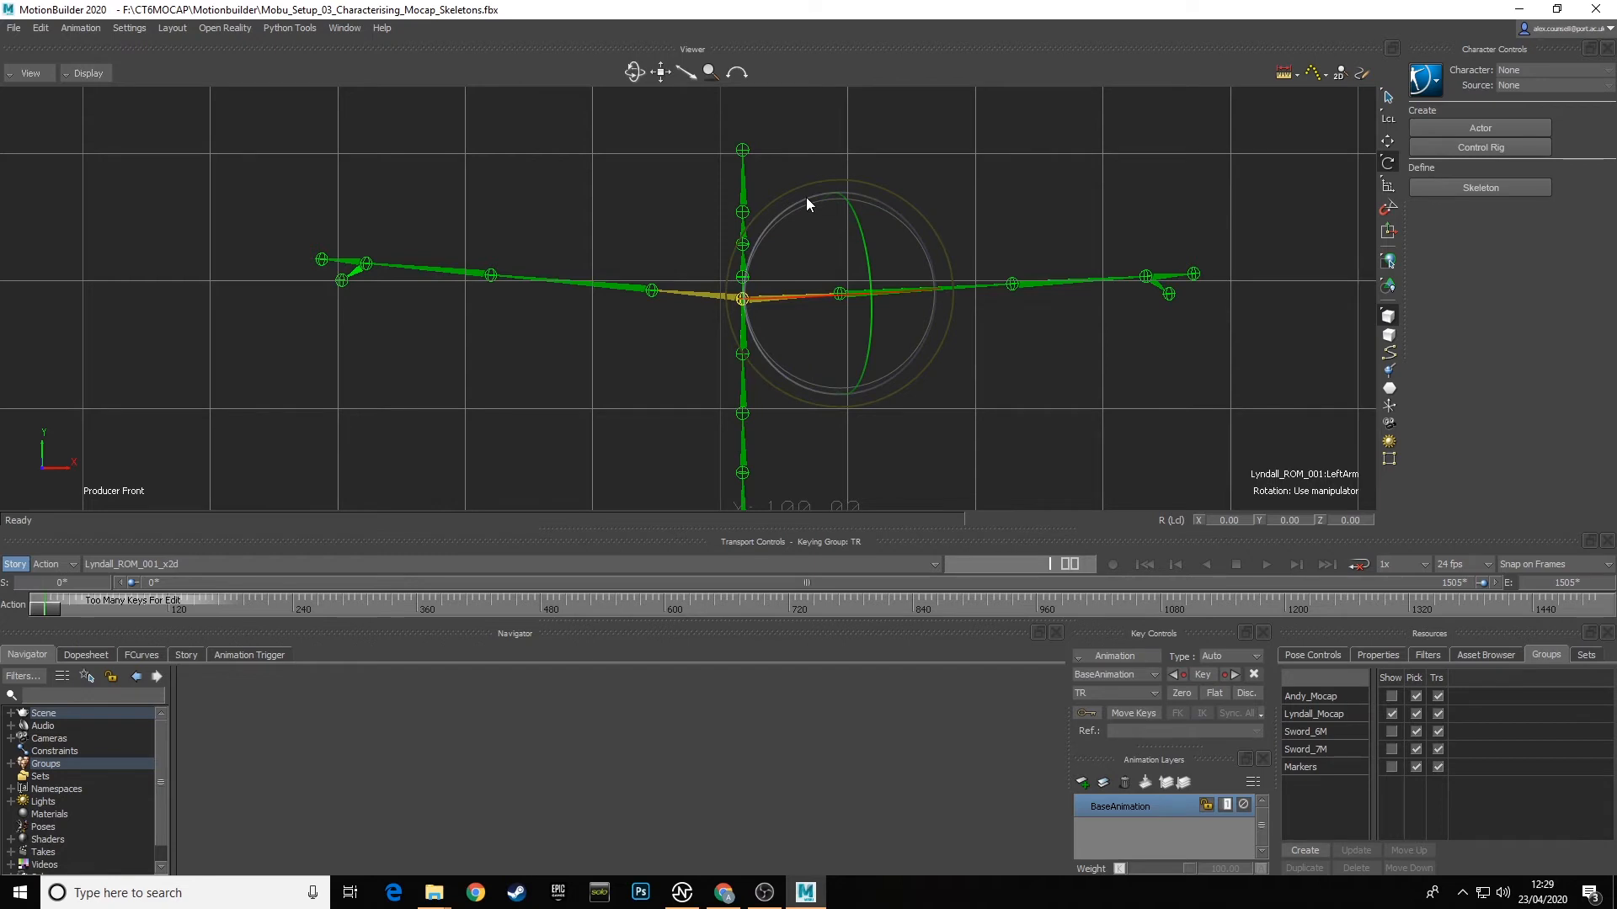
pyautogui.moveTo(806, 199); pyautogui.dragTo(820, 199)
pyautogui.hotkey('ctrl', 'z')
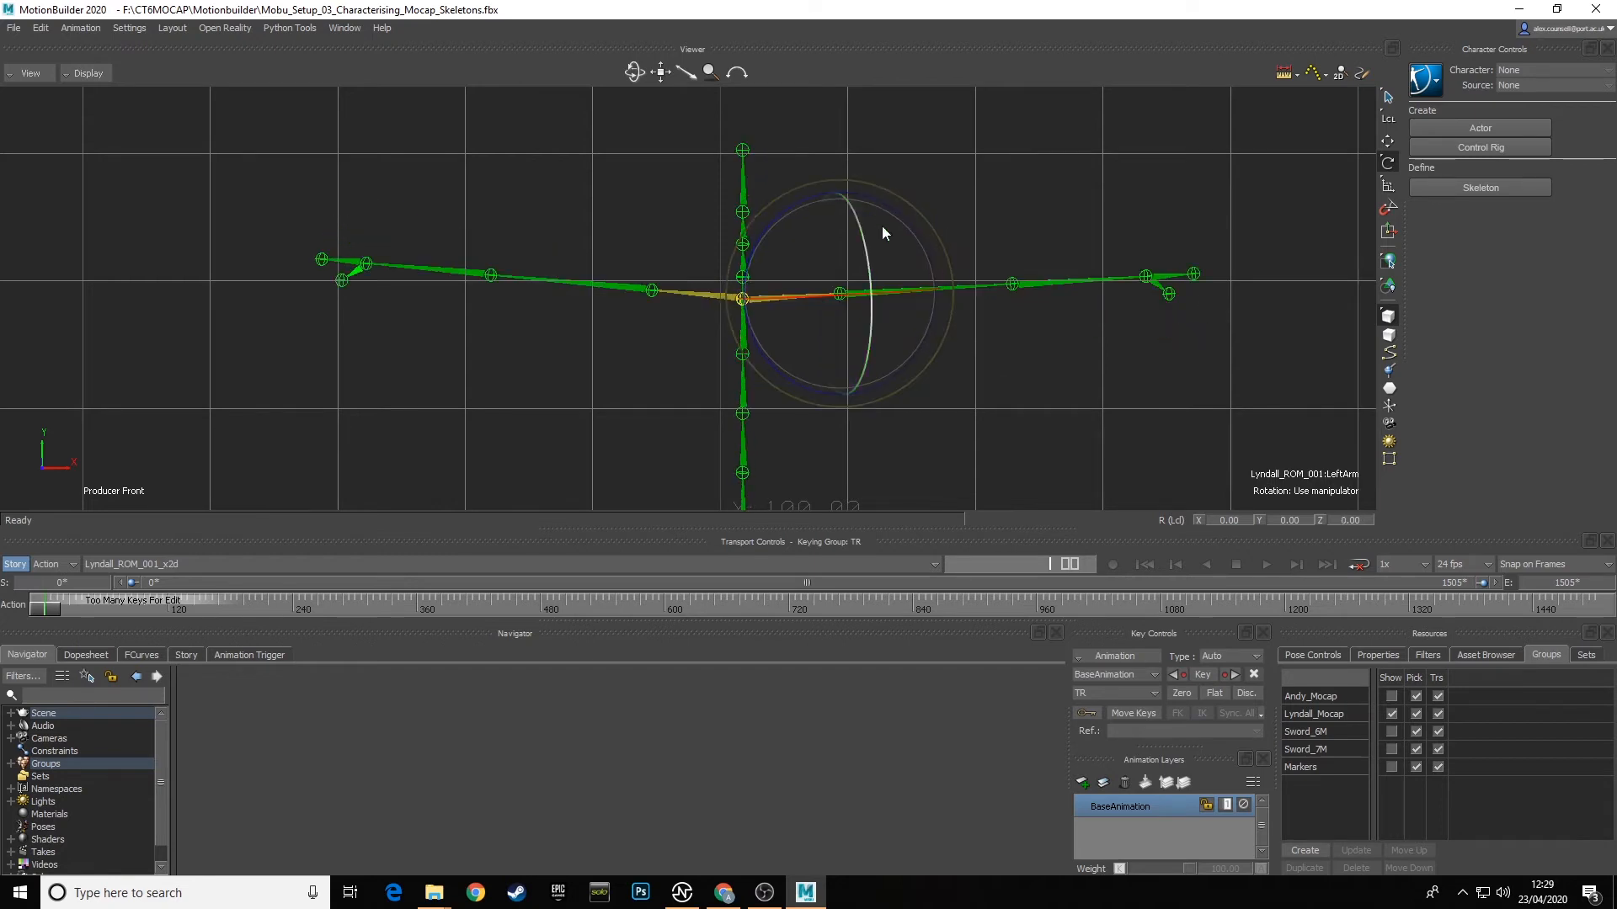
pyautogui.click(1016, 371)
pyautogui.click(872, 298)
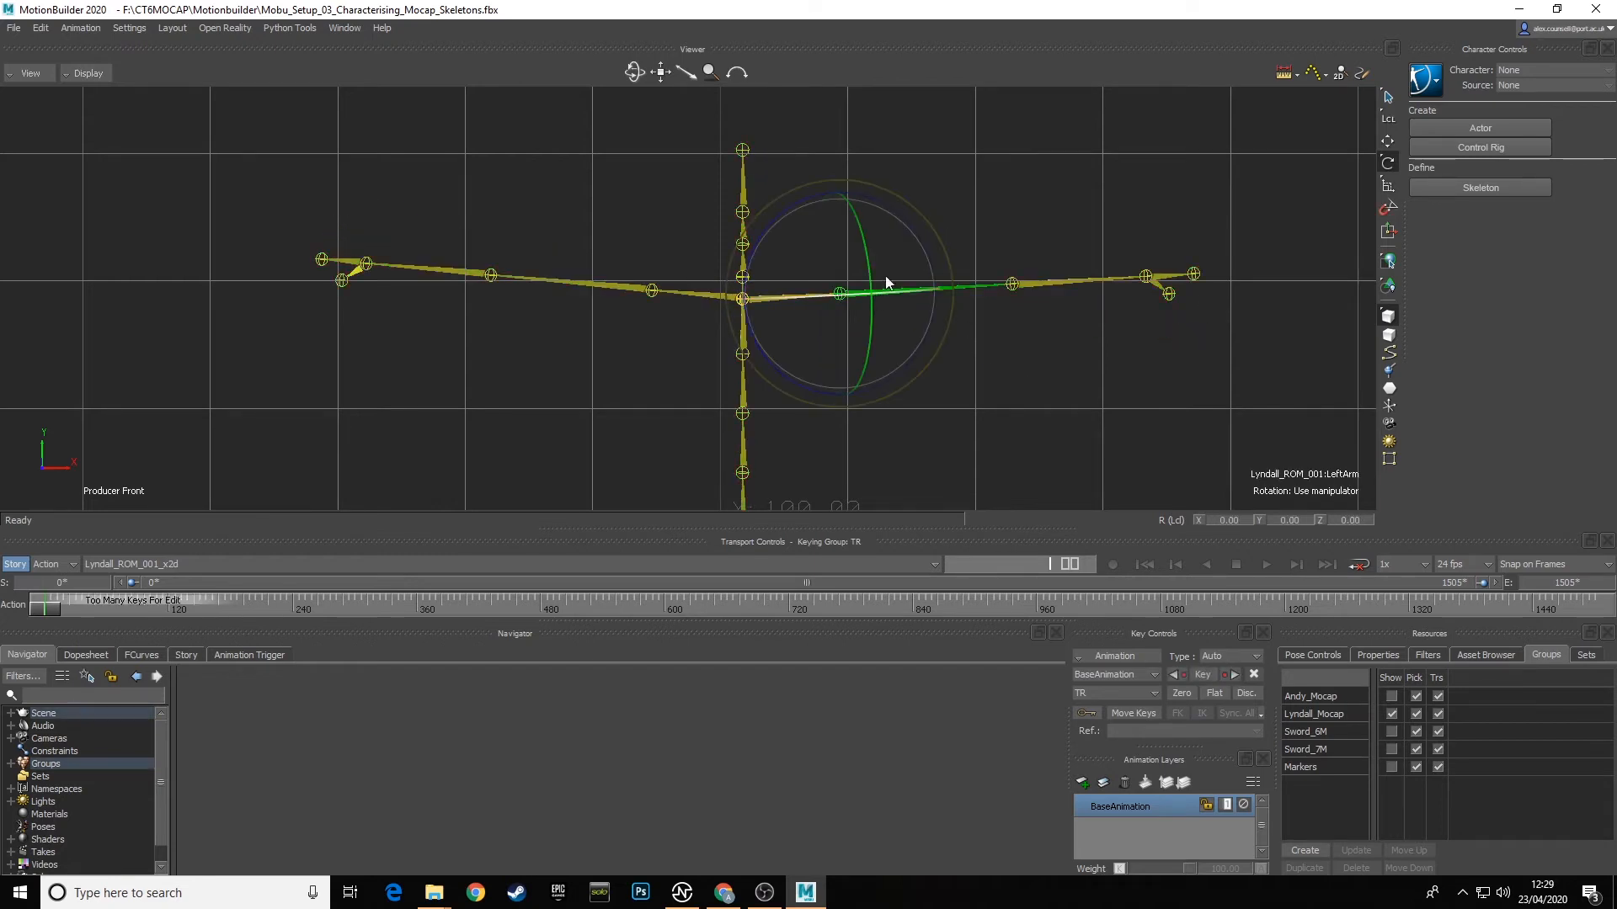
pyautogui.moveTo(805, 198); pyautogui.dragTo(832, 200)
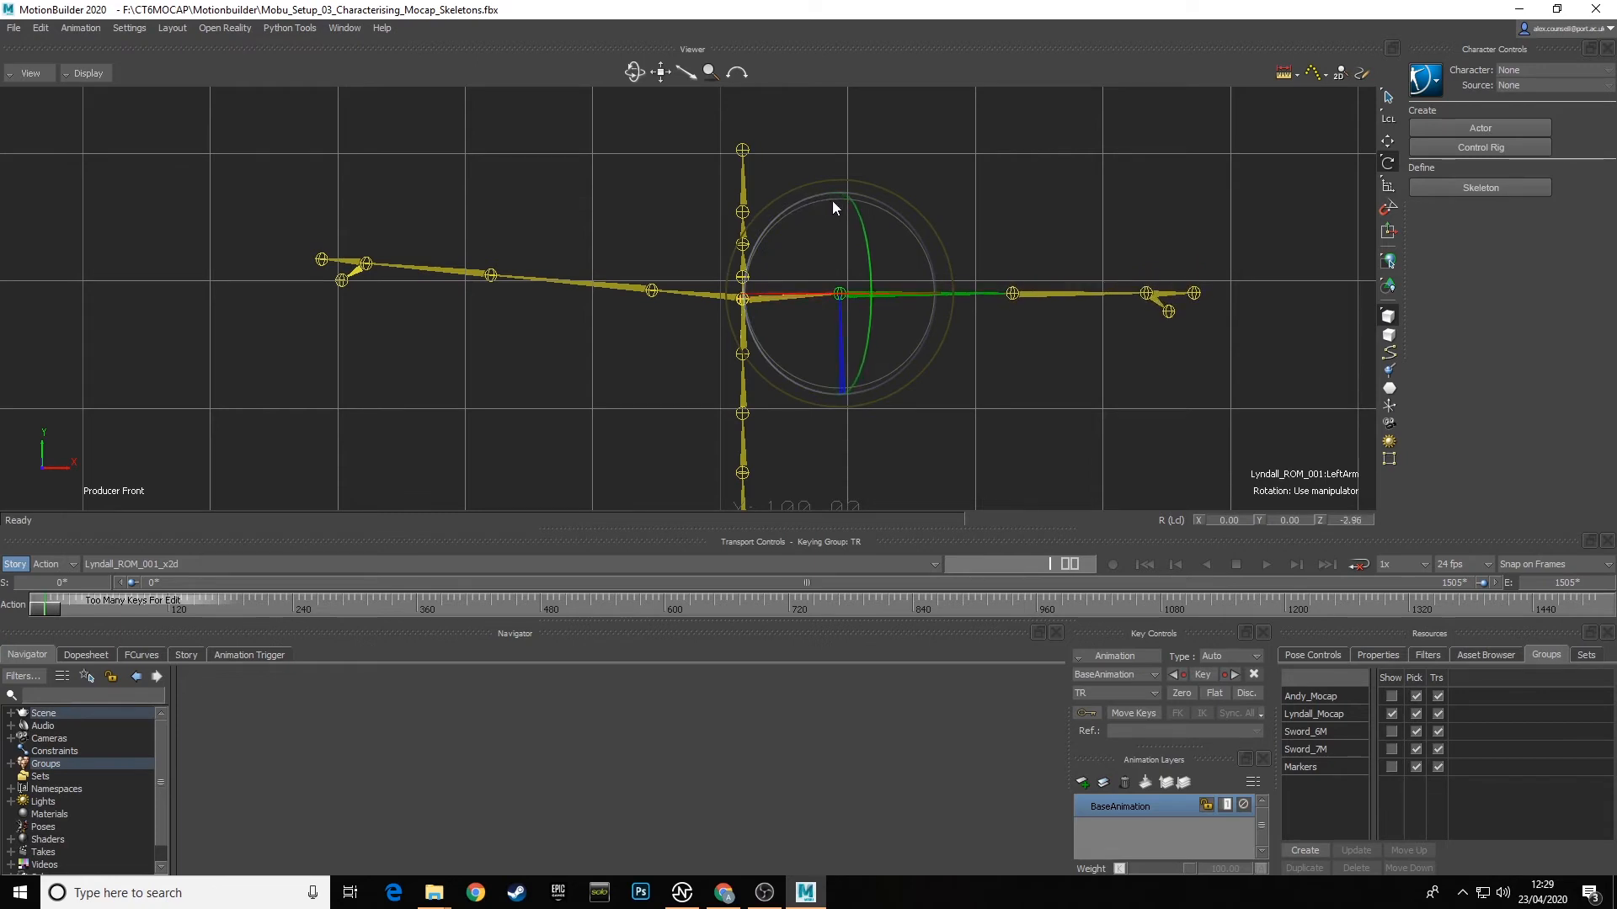
pyautogui.click(618, 284)
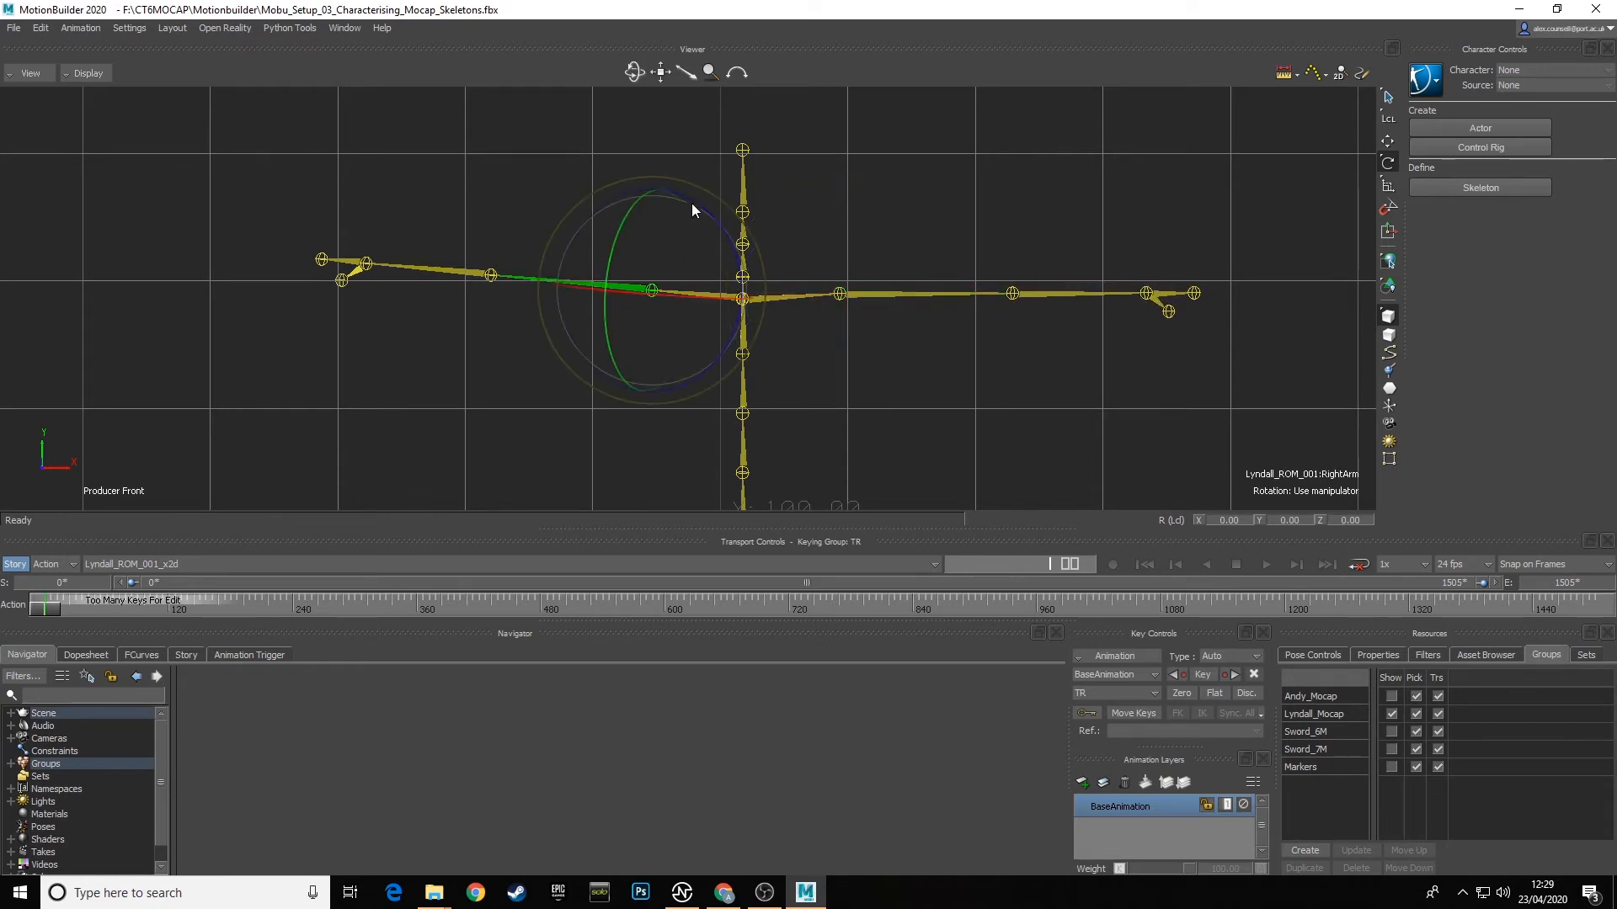
pyautogui.moveTo(696, 202); pyautogui.dragTo(682, 153)
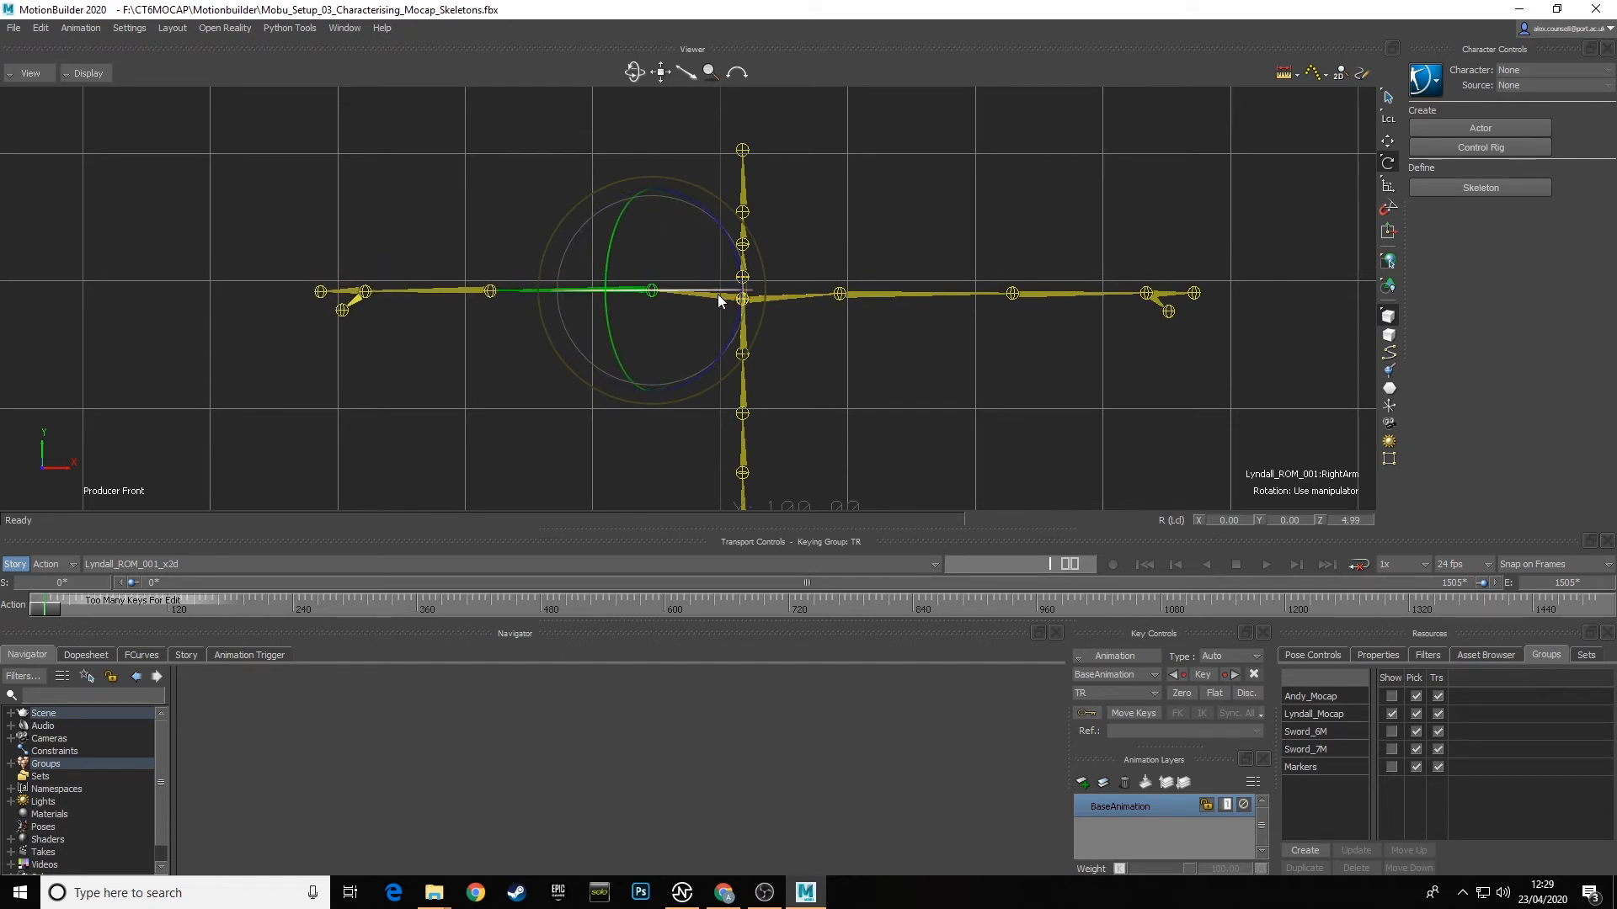
# Step: Rotate the left shoulder to about 4° on Z and re-level the upper arms, left to about -4.1° and right to about 4.9° on Z
pyautogui.click(792, 295)
pyautogui.moveTo(772, 201); pyautogui.dragTo(766, 199)
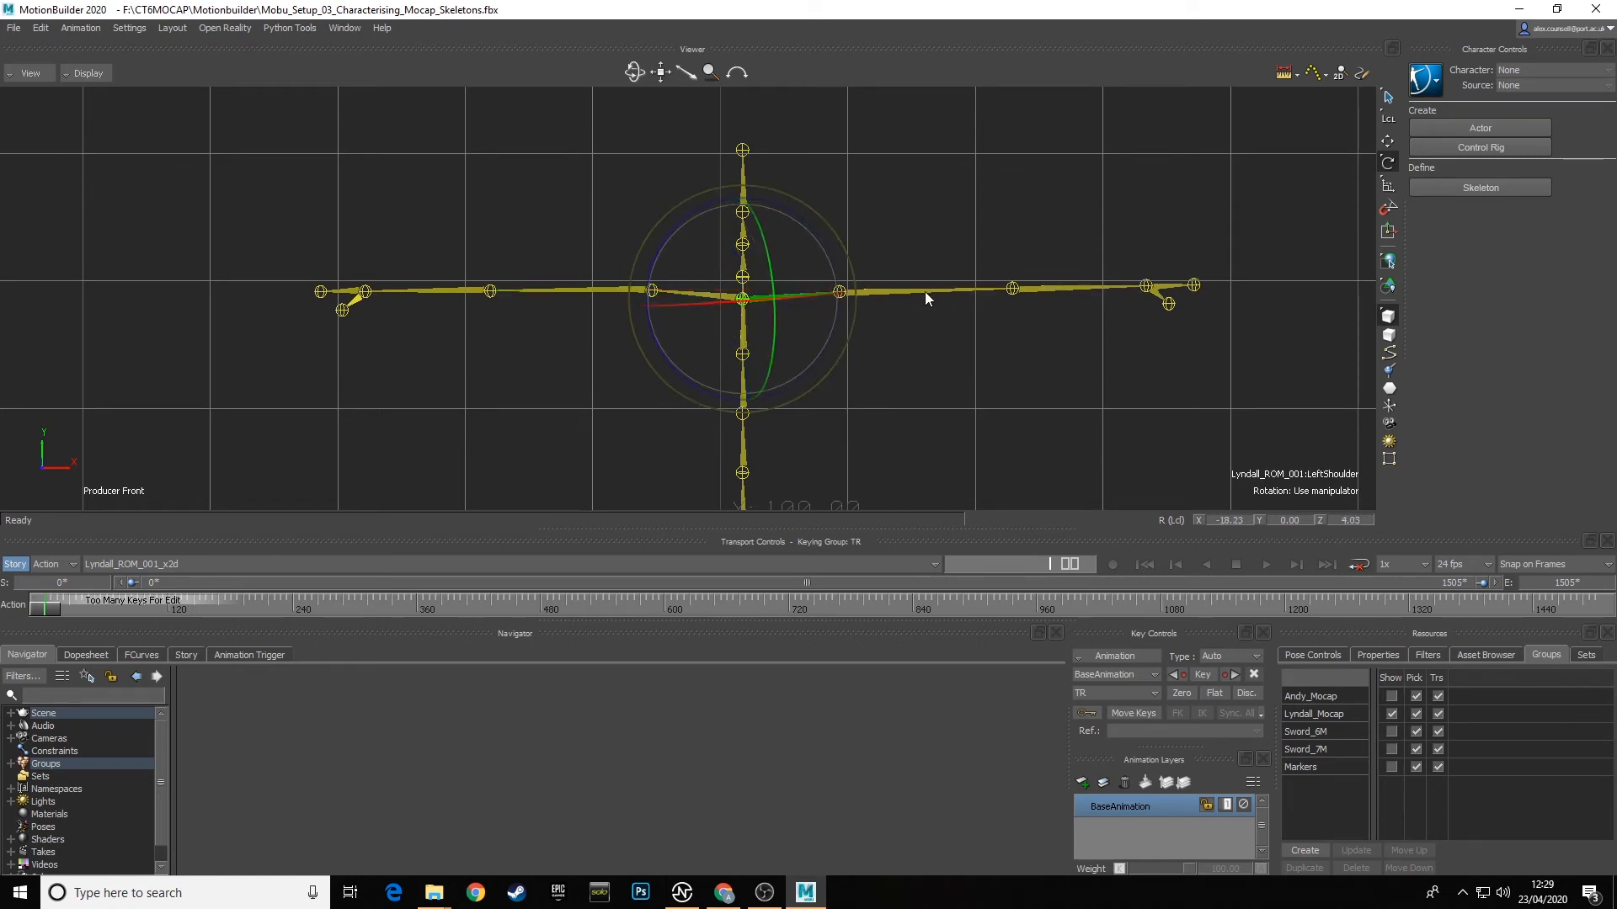
pyautogui.click(925, 291)
pyautogui.moveTo(868, 194); pyautogui.dragTo(878, 204)
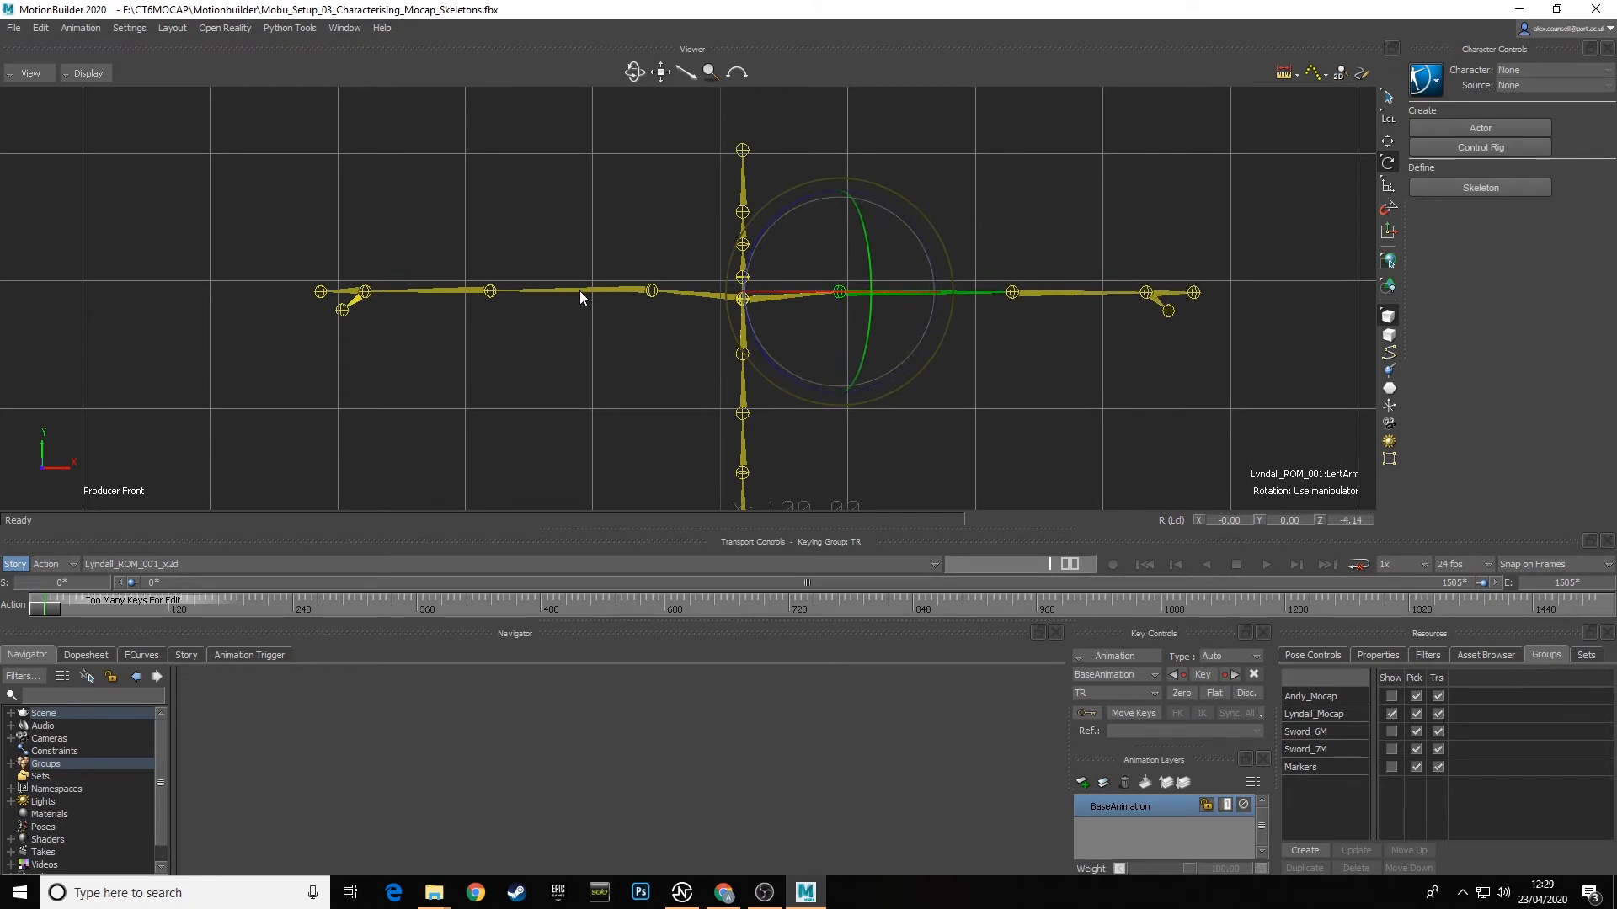
pyautogui.click(580, 290)
pyautogui.moveTo(658, 196); pyautogui.dragTo(668, 190)
# Step: Select the arm and spine joints, extend the selection to the whole skeleton, and key the T-pose at the timeline start
pyautogui.click(470, 180)
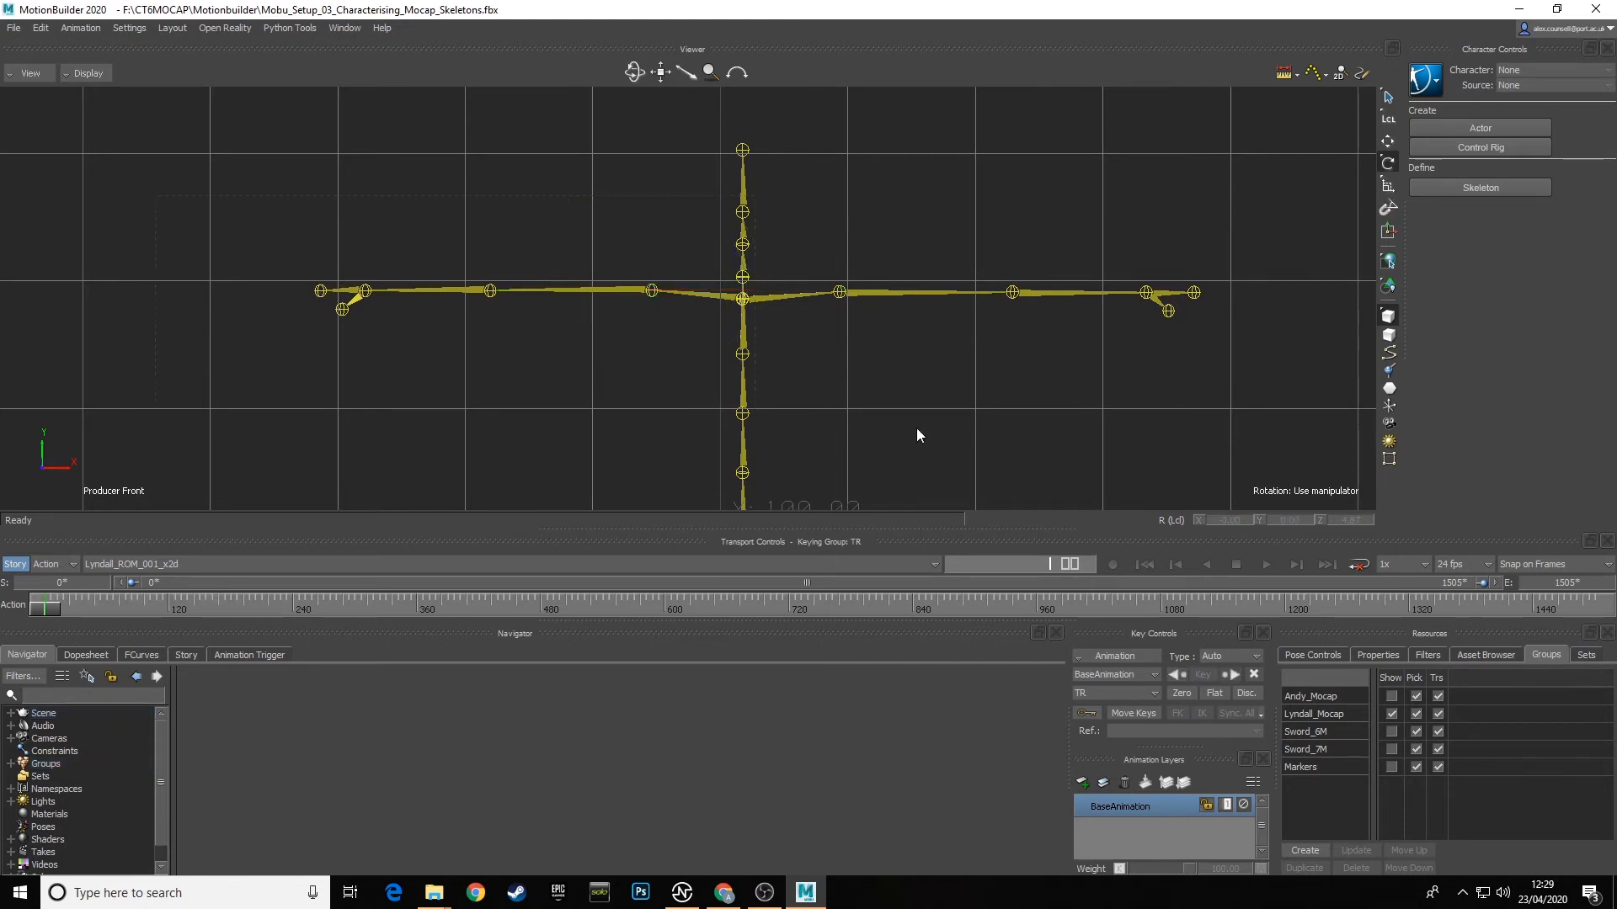
pyautogui.moveTo(1267, 385); pyautogui.dragTo(1268, 387)
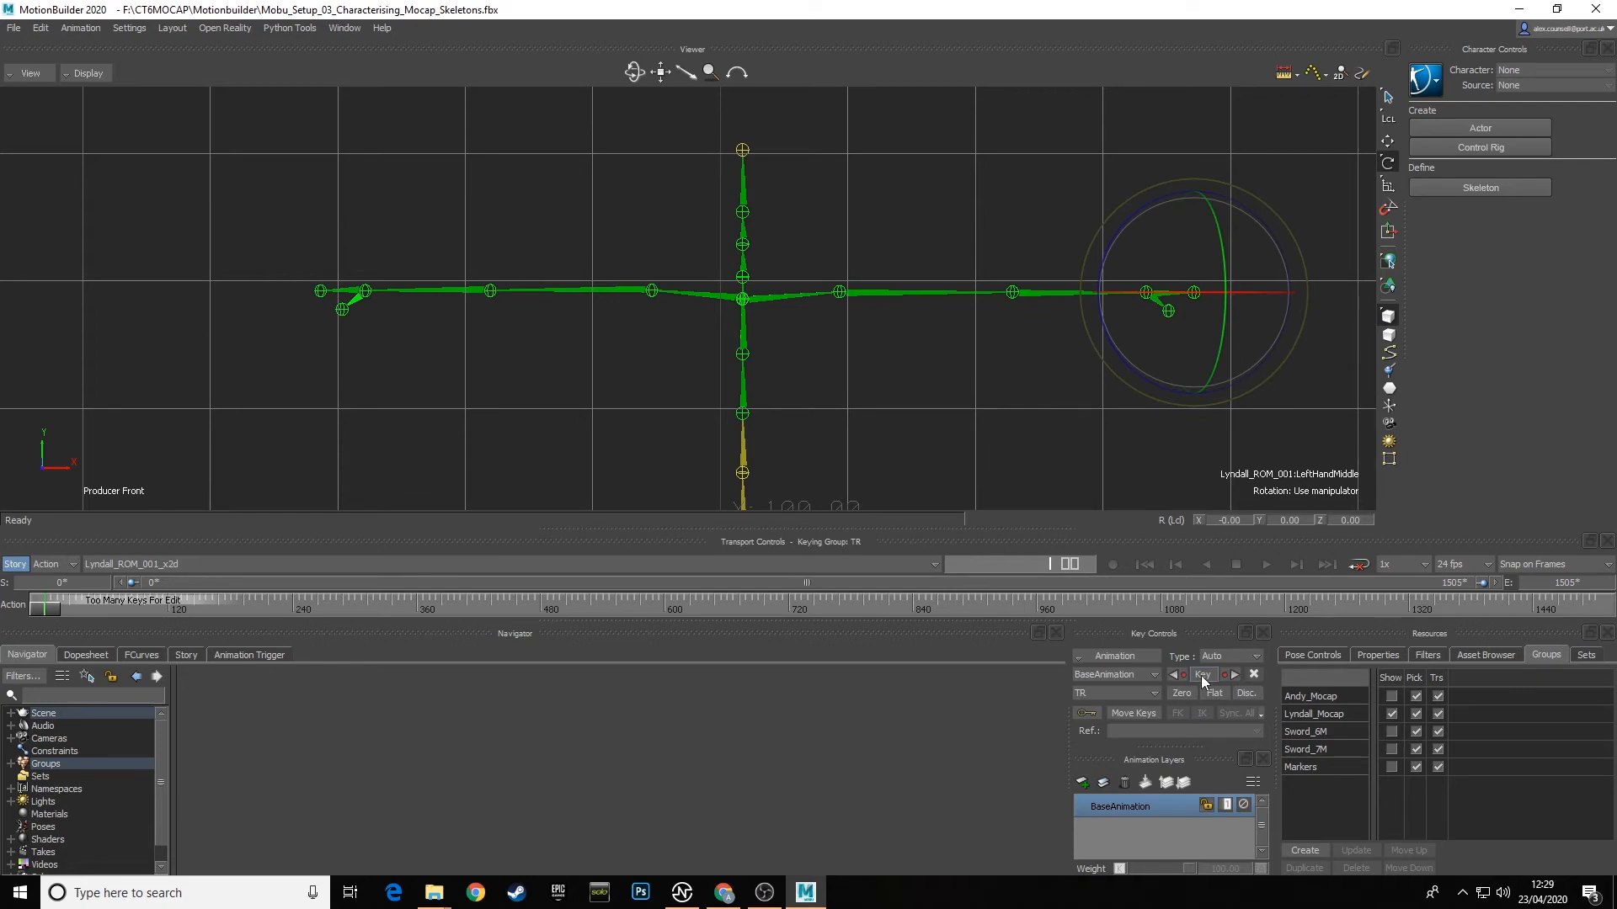
pyautogui.moveTo(918, 381)
pyautogui.keyDown('ctrl'); pyautogui.mouseDown()
pyautogui.moveTo(928, 436)
pyautogui.moveTo(919, 349)
pyautogui.mouseUp(); pyautogui.keyUp('ctrl')
pyautogui.keyDown('ctrl'); pyautogui.moveTo(887, 444); pyautogui.dragTo(677, 259); pyautogui.keyUp('ctrl')
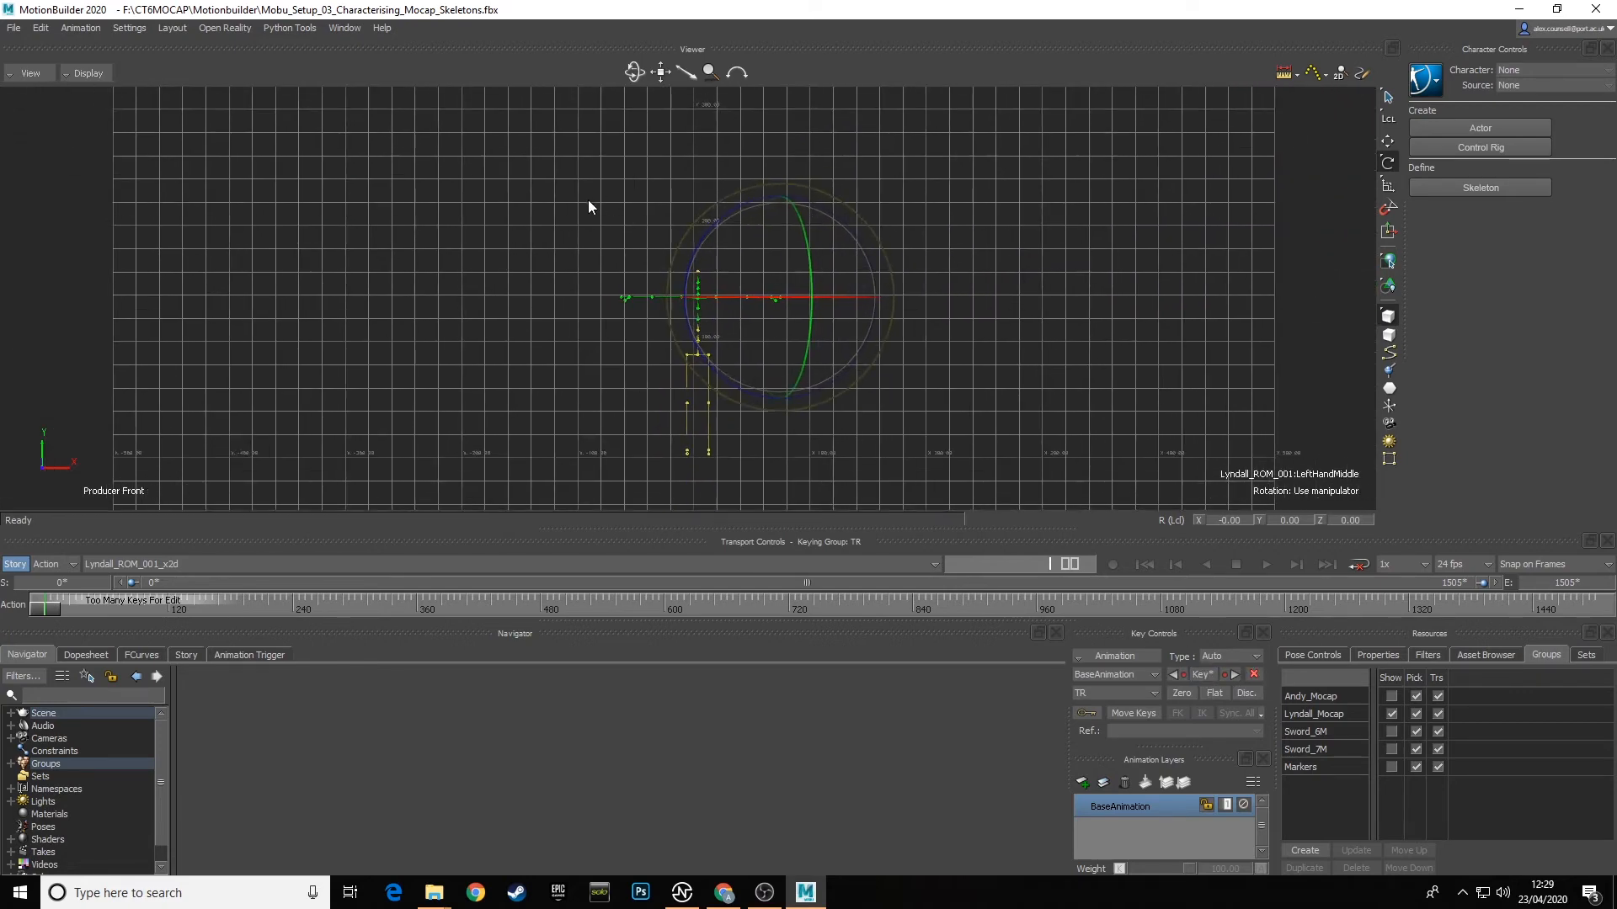
pyautogui.moveTo(752, 452); pyautogui.dragTo(857, 478)
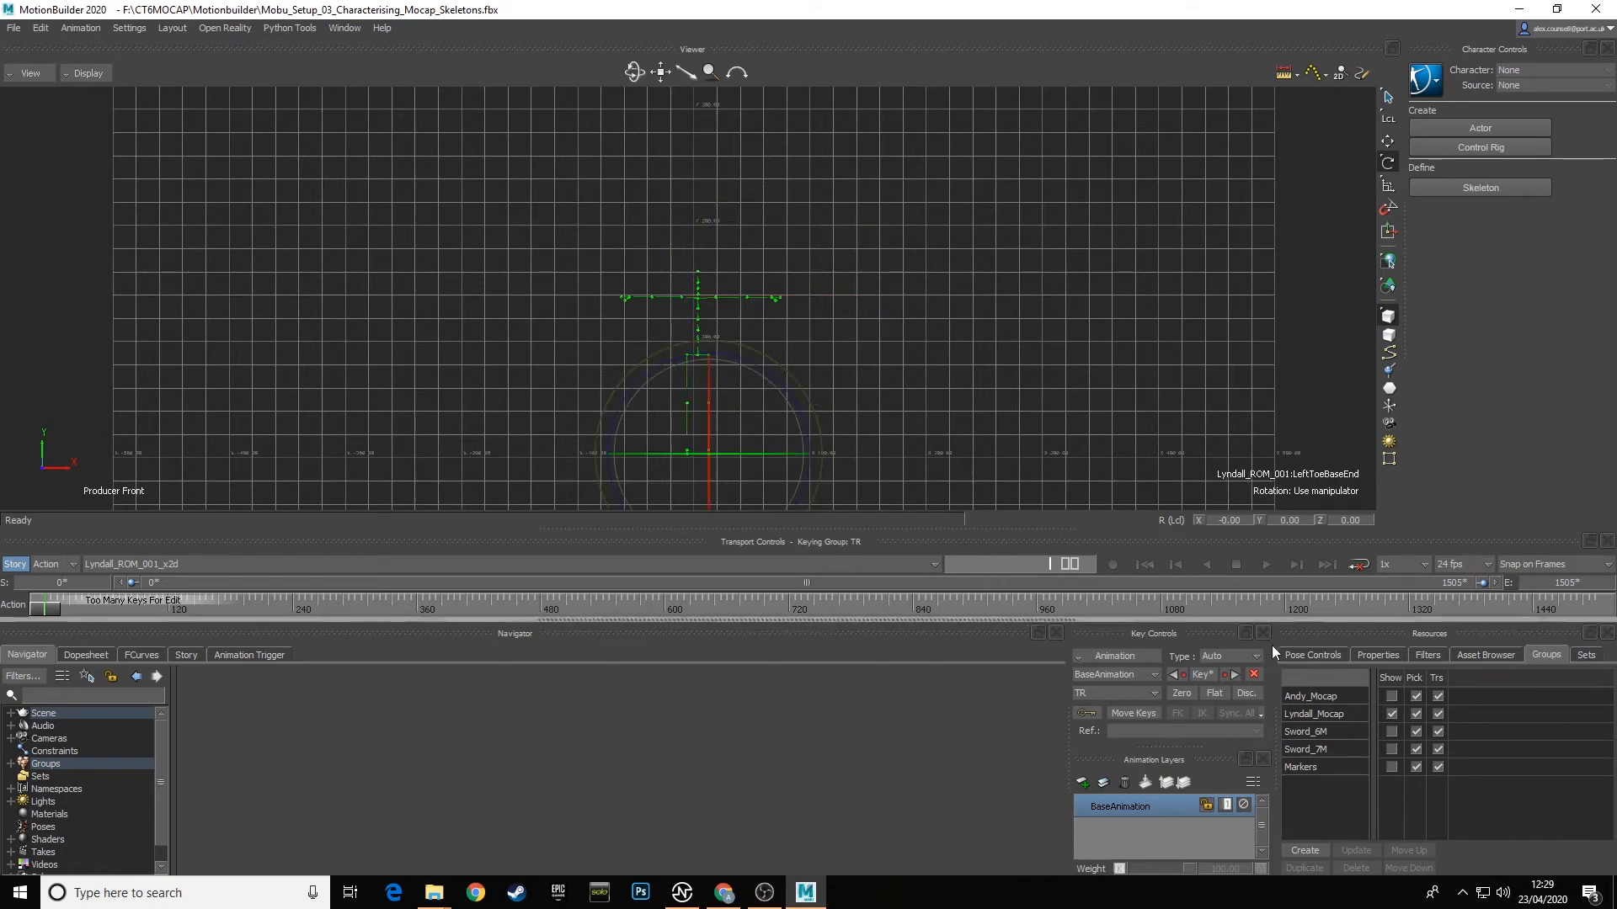
pyautogui.click(1206, 674)
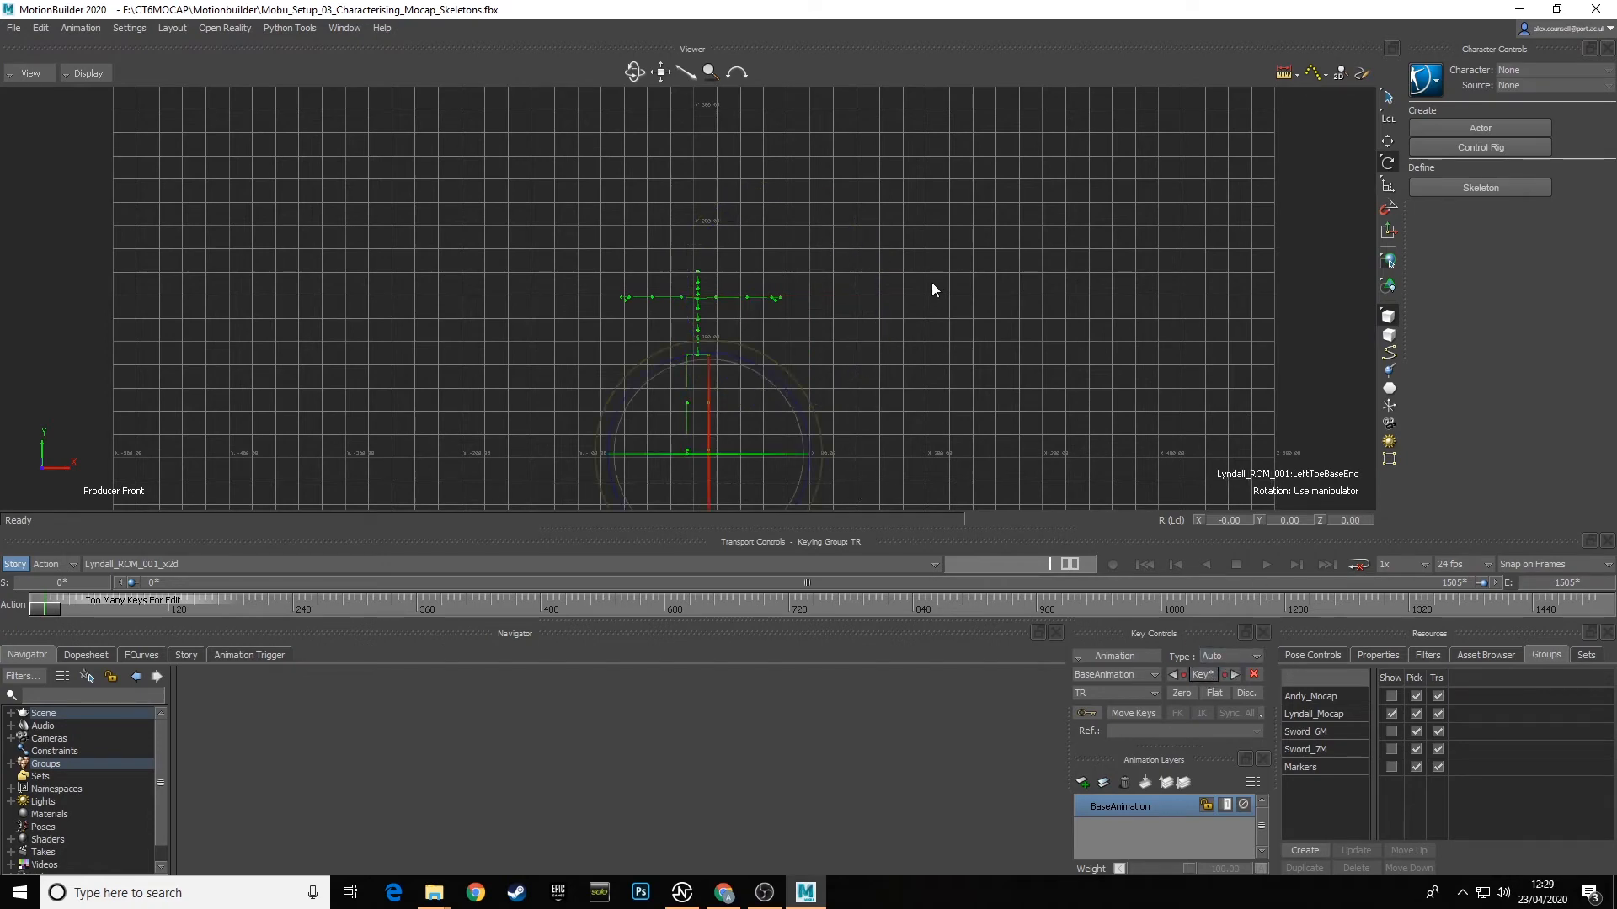
# Step: In the Producer Top view, rotate the right shoulder slightly to bring it closer in line with the left shoulder
pyautogui.click(25, 74)
pyautogui.moveTo(168, 125)
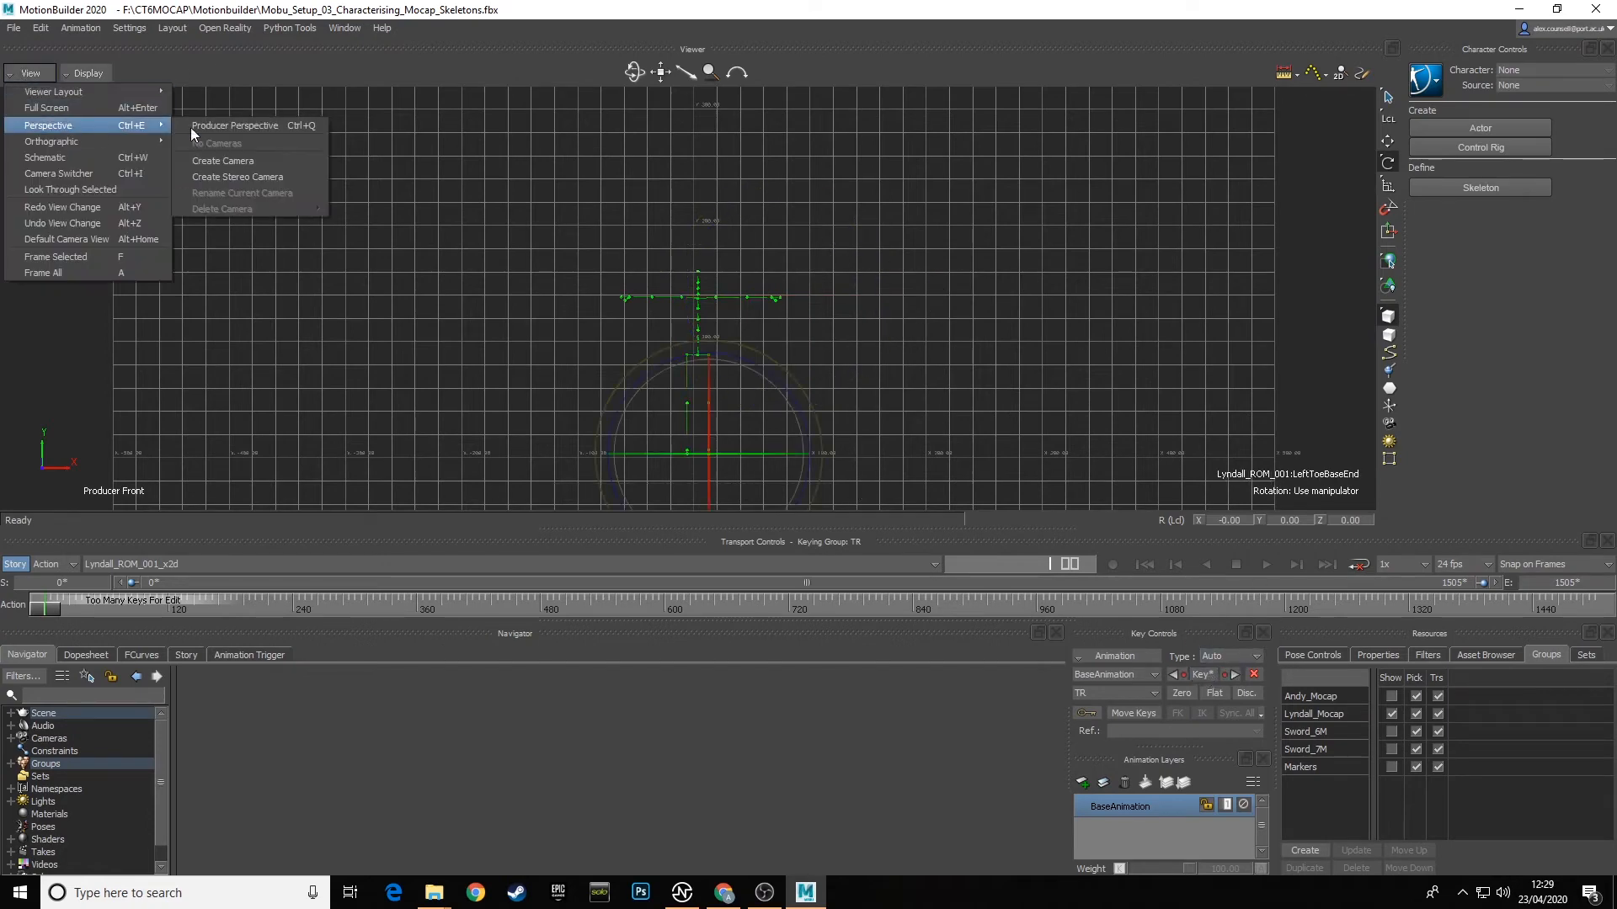
pyautogui.click(281, 128)
pyautogui.keyDown('ctrl'); pyautogui.keyDown('shift'); pyautogui.moveTo(896, 320); pyautogui.dragTo(808, 307); pyautogui.keyUp('shift'); pyautogui.keyUp('ctrl')
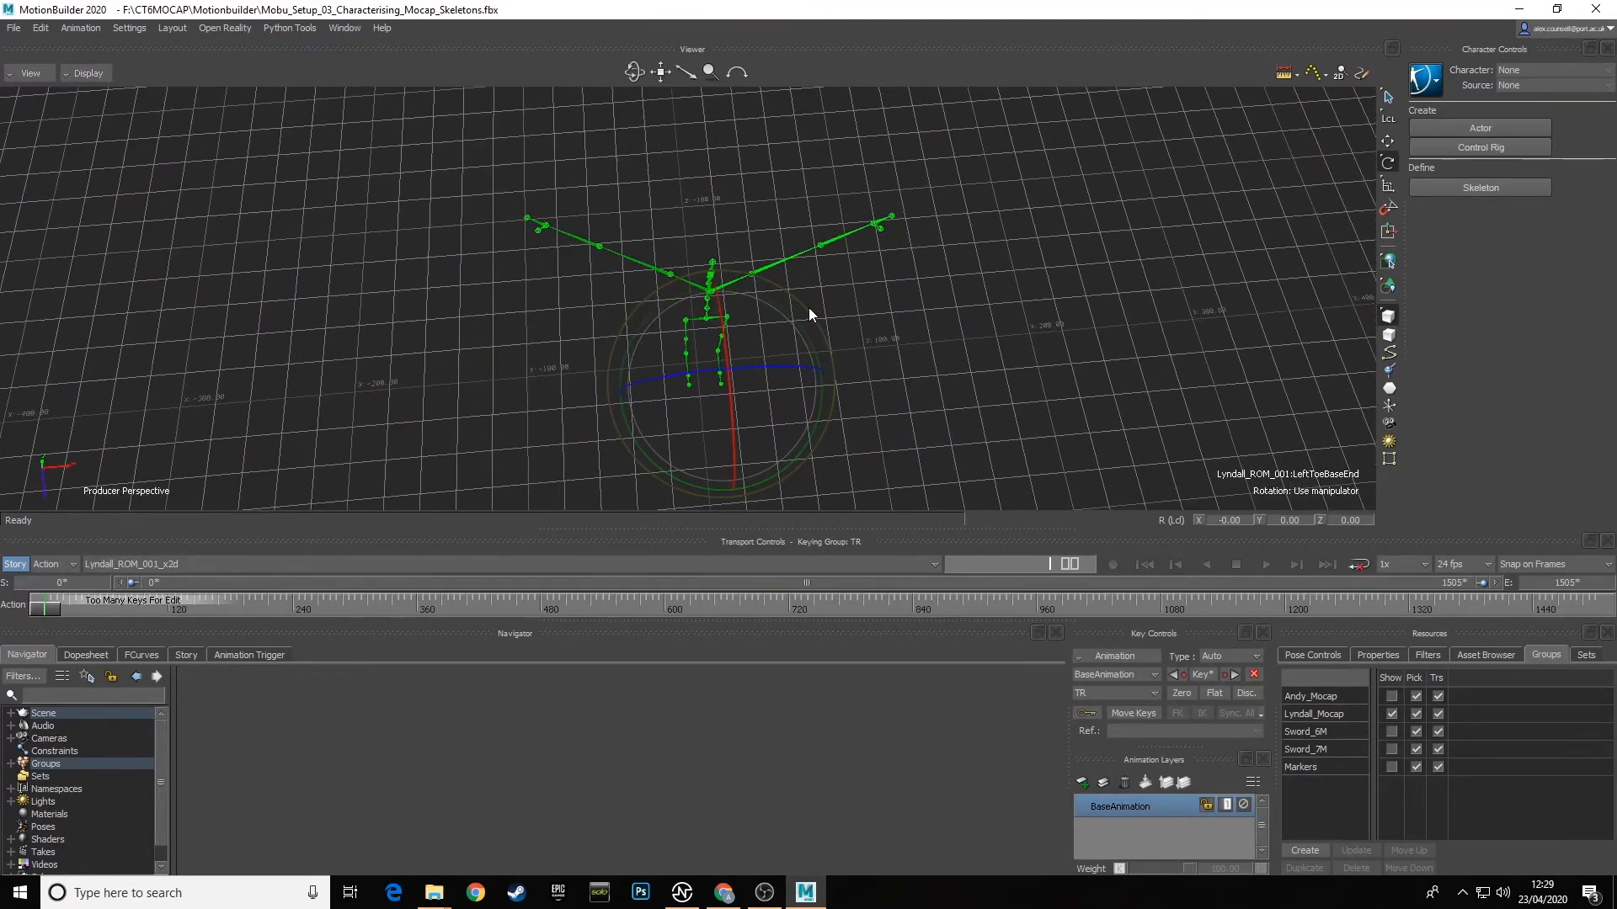
pyautogui.click(52, 73)
pyautogui.moveTo(104, 141)
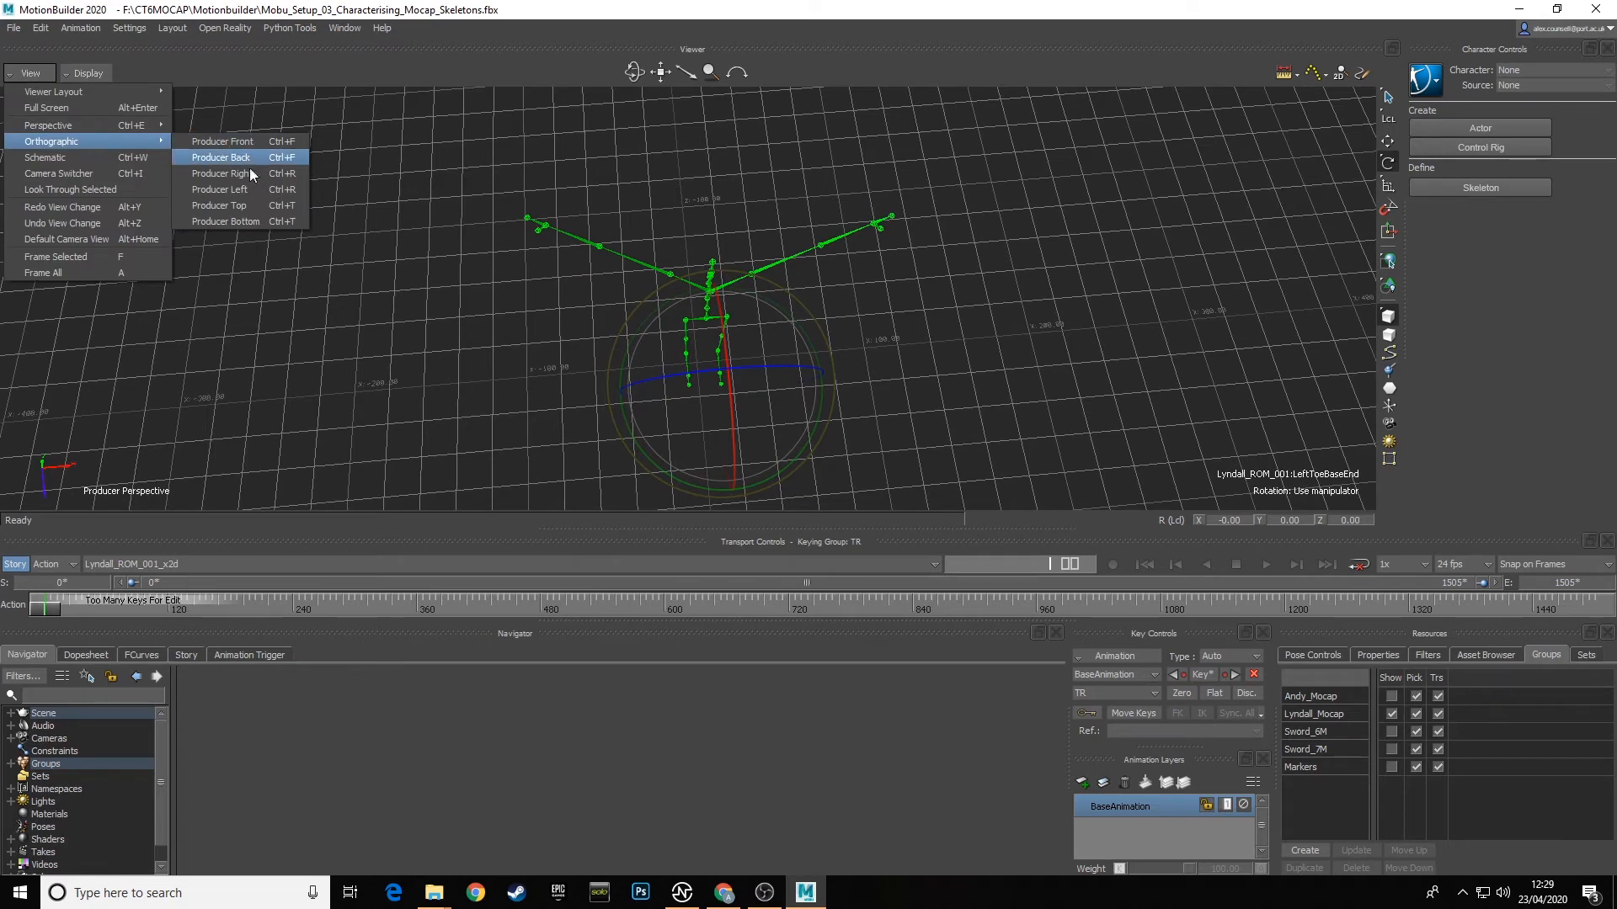
pyautogui.click(250, 202)
pyautogui.click(984, 298)
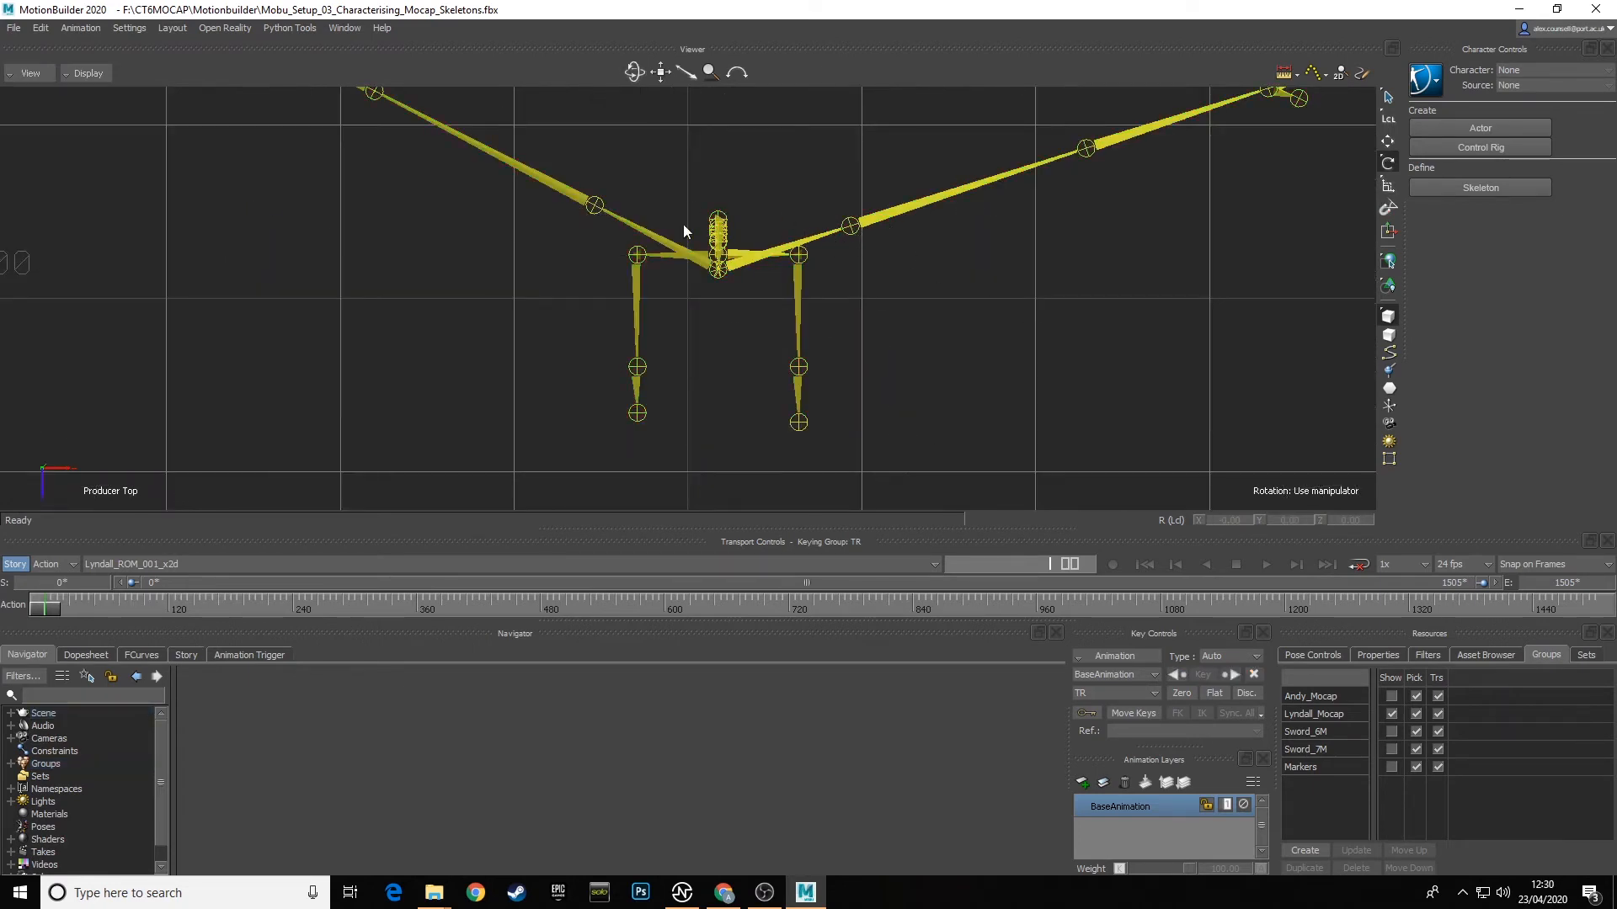
pyautogui.click(618, 219)
pyautogui.moveTo(806, 226); pyautogui.dragTo(797, 180)
# Step: Straighten both upper arms sideways, rotating the left to about 18.2° and the right to about 22.4° on X
pyautogui.click(931, 209)
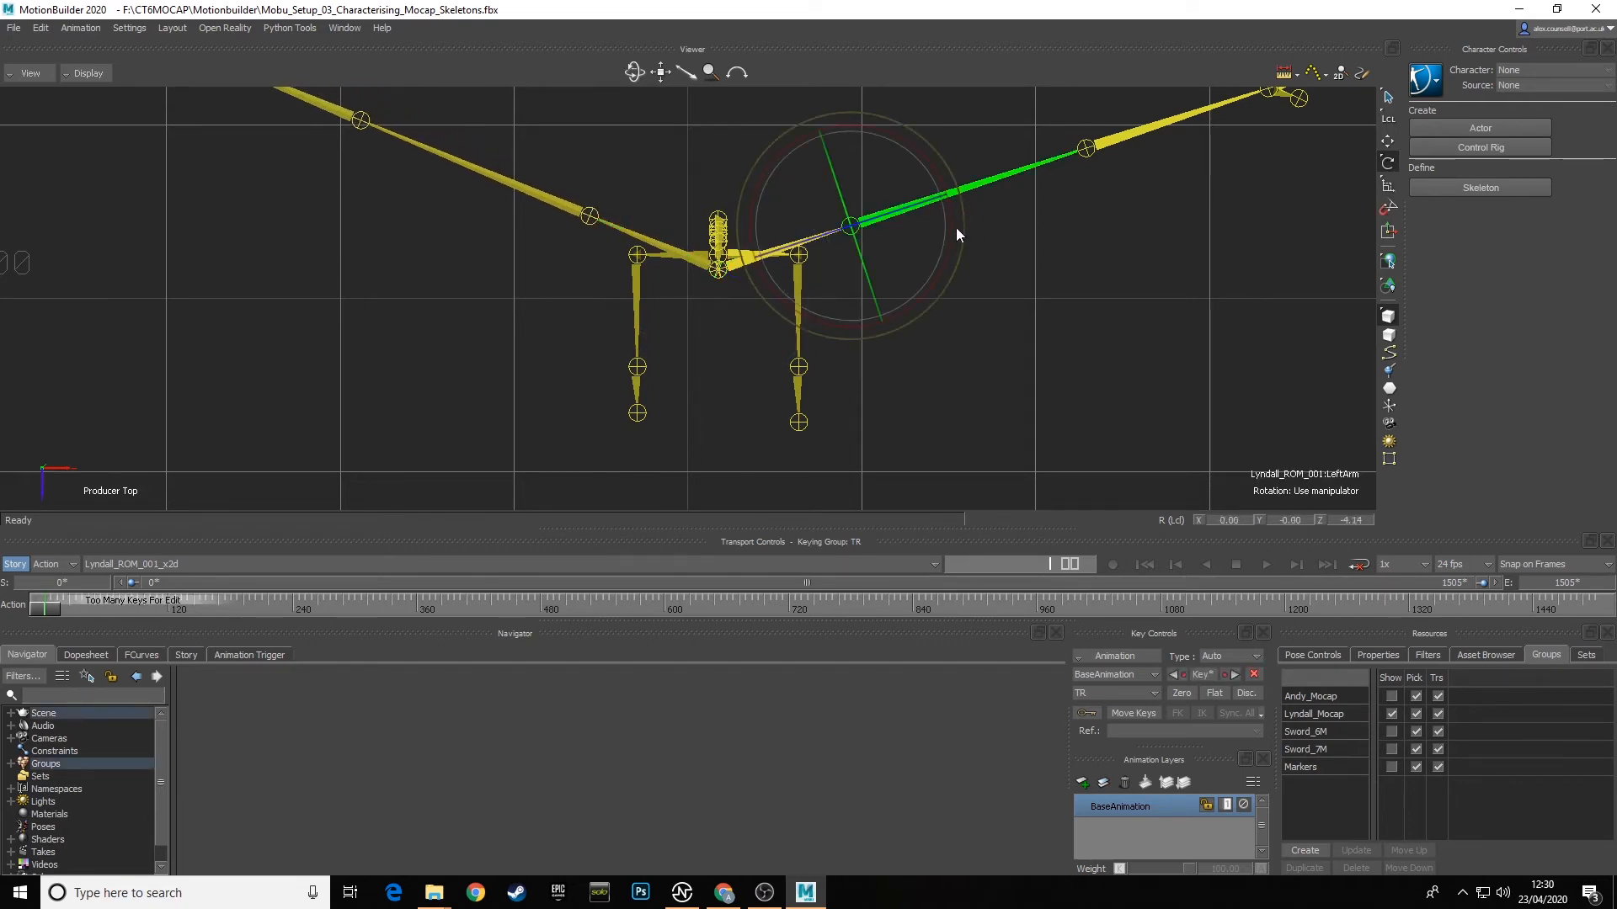
pyautogui.moveTo(956, 228); pyautogui.dragTo(961, 393)
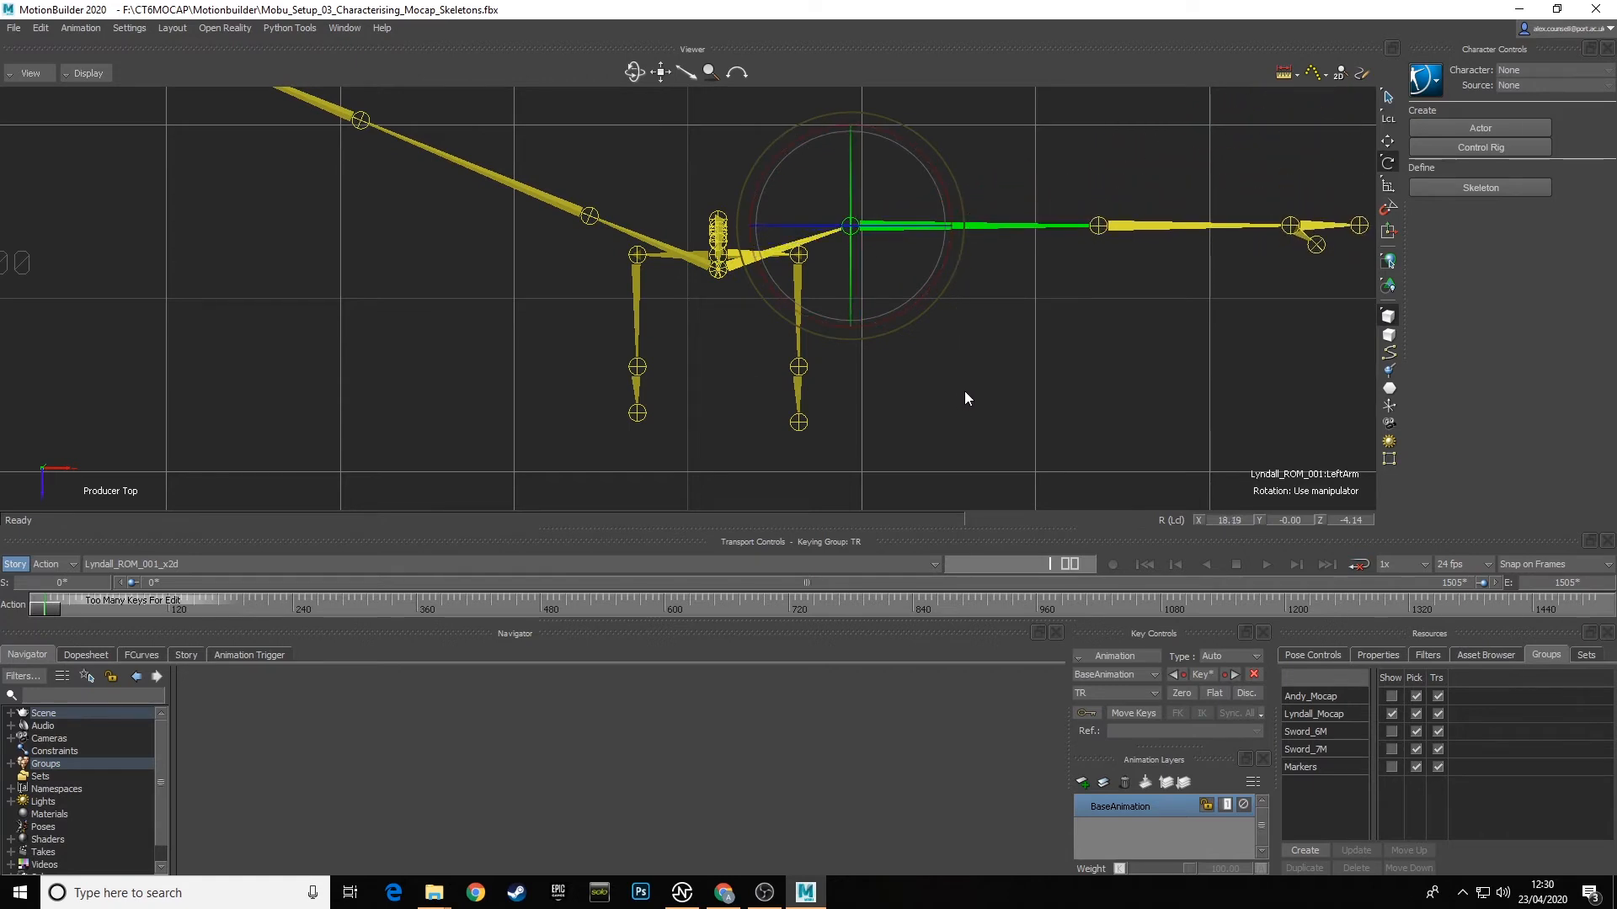
pyautogui.click(553, 208)
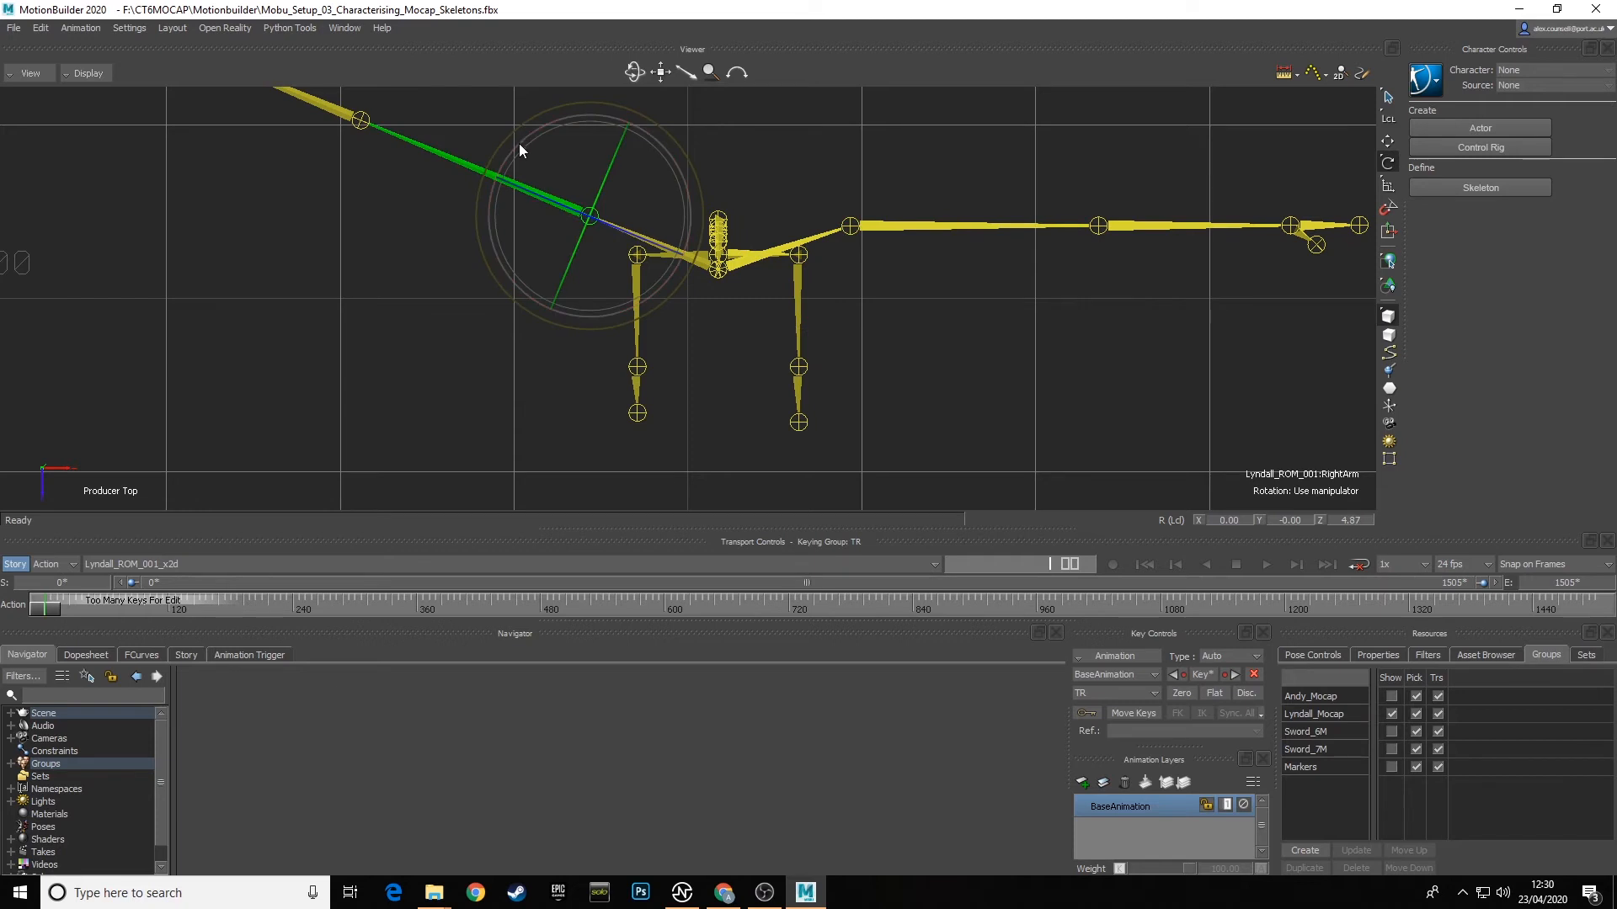
pyautogui.moveTo(519, 143); pyautogui.dragTo(501, 413)
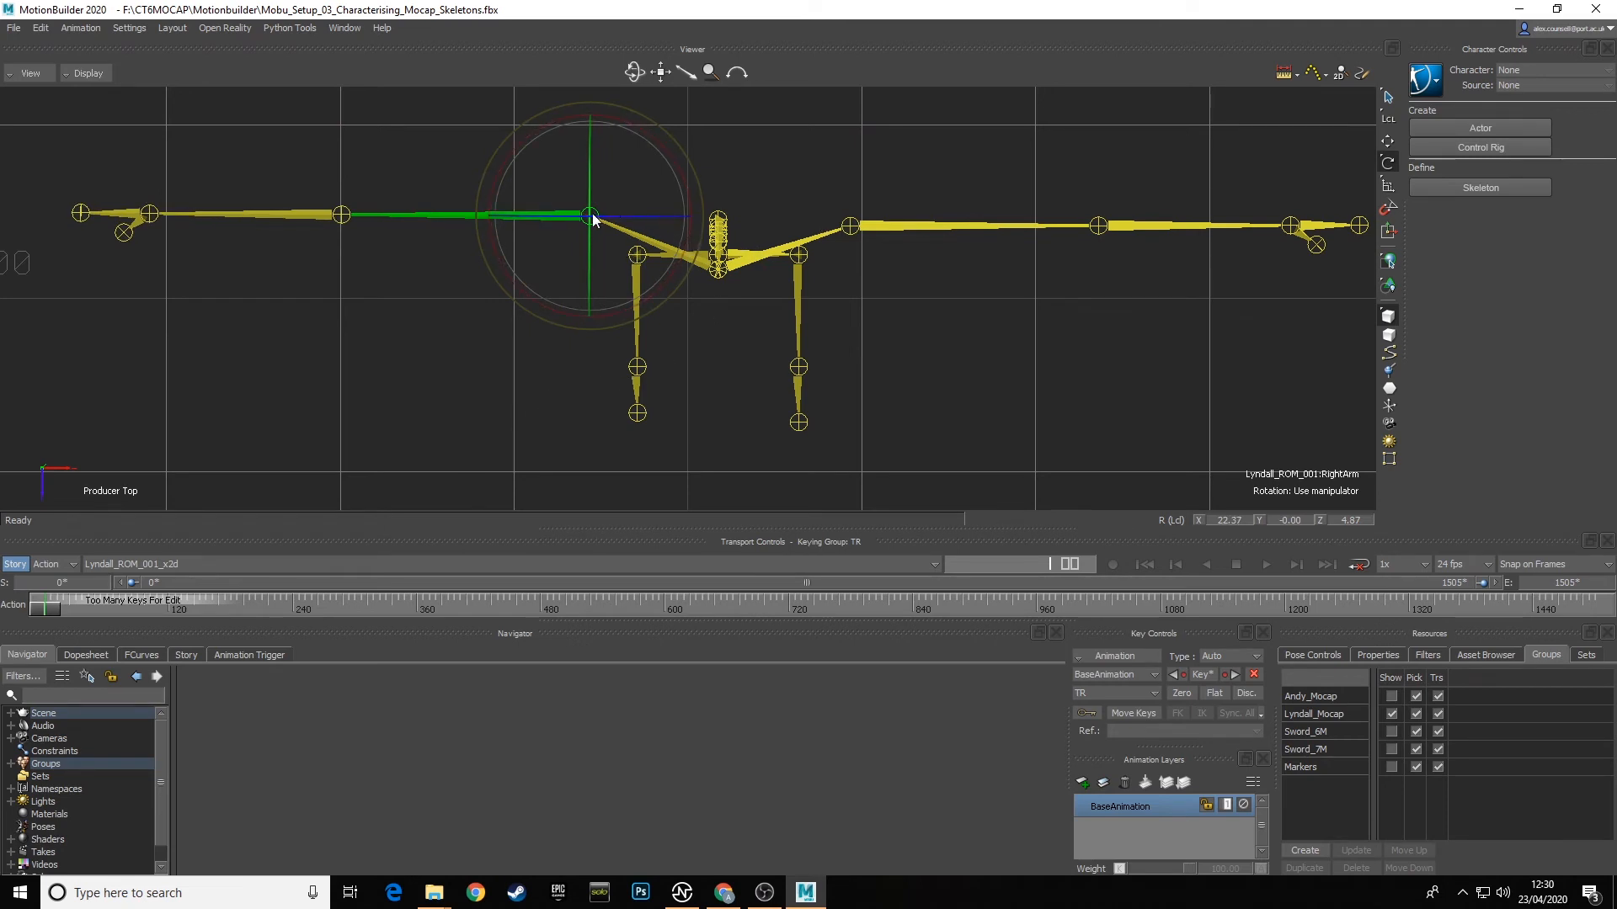
# Step: Rotate the right shoulder to about -19.5° on X and re-straighten the right upper arm to about 19.2° on X
pyautogui.click(636, 245)
pyautogui.moveTo(637, 244); pyautogui.dragTo(642, 208)
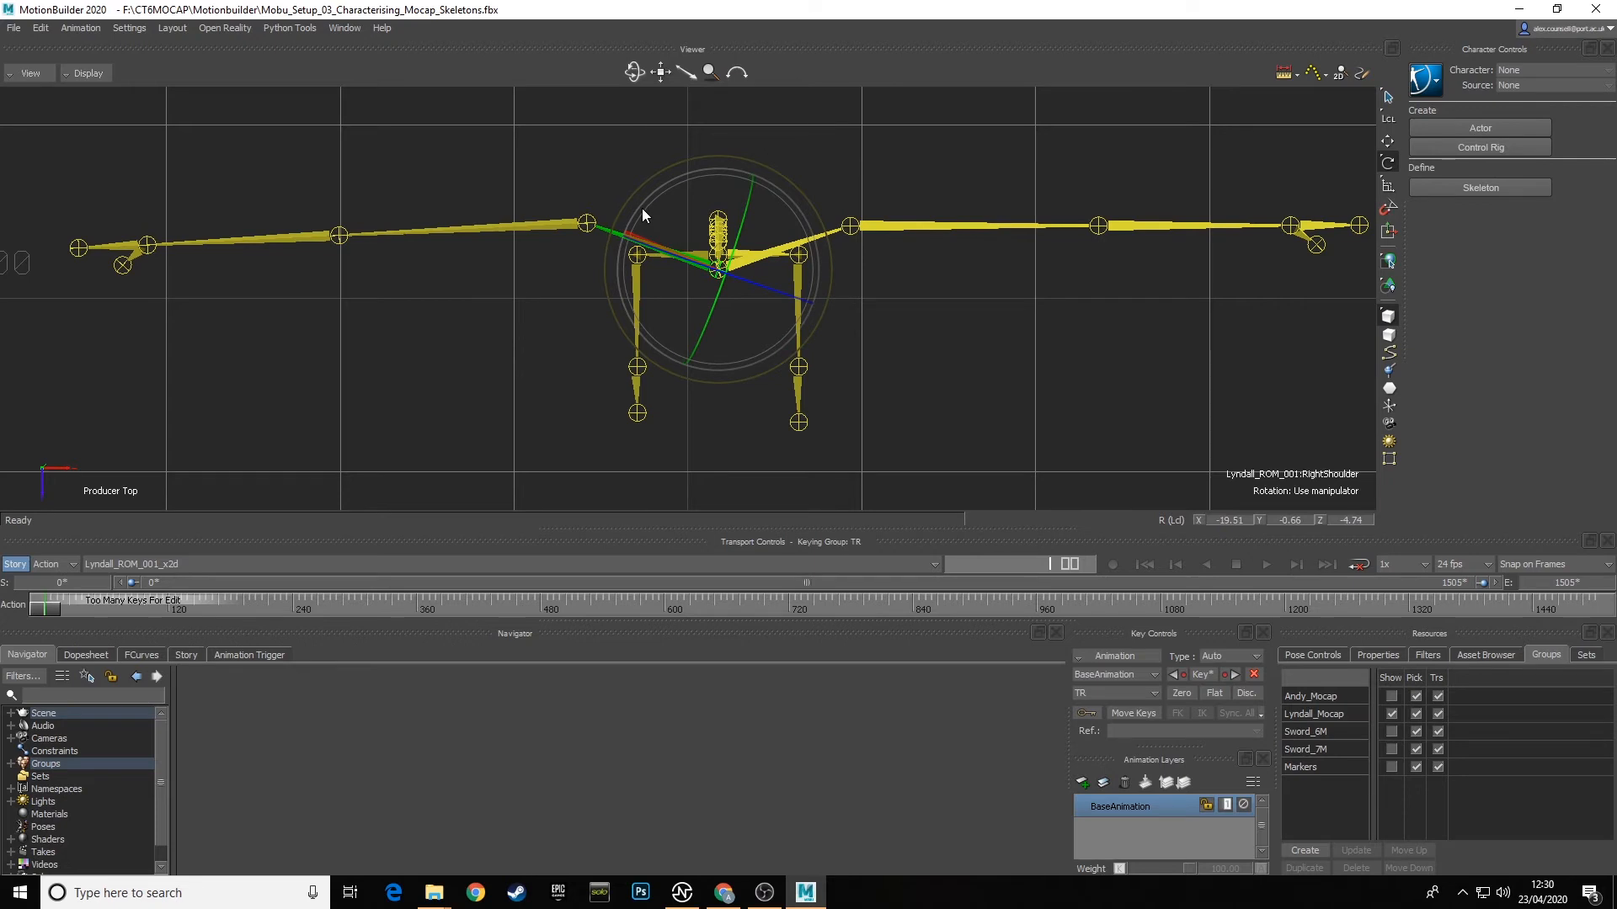
pyautogui.click(546, 226)
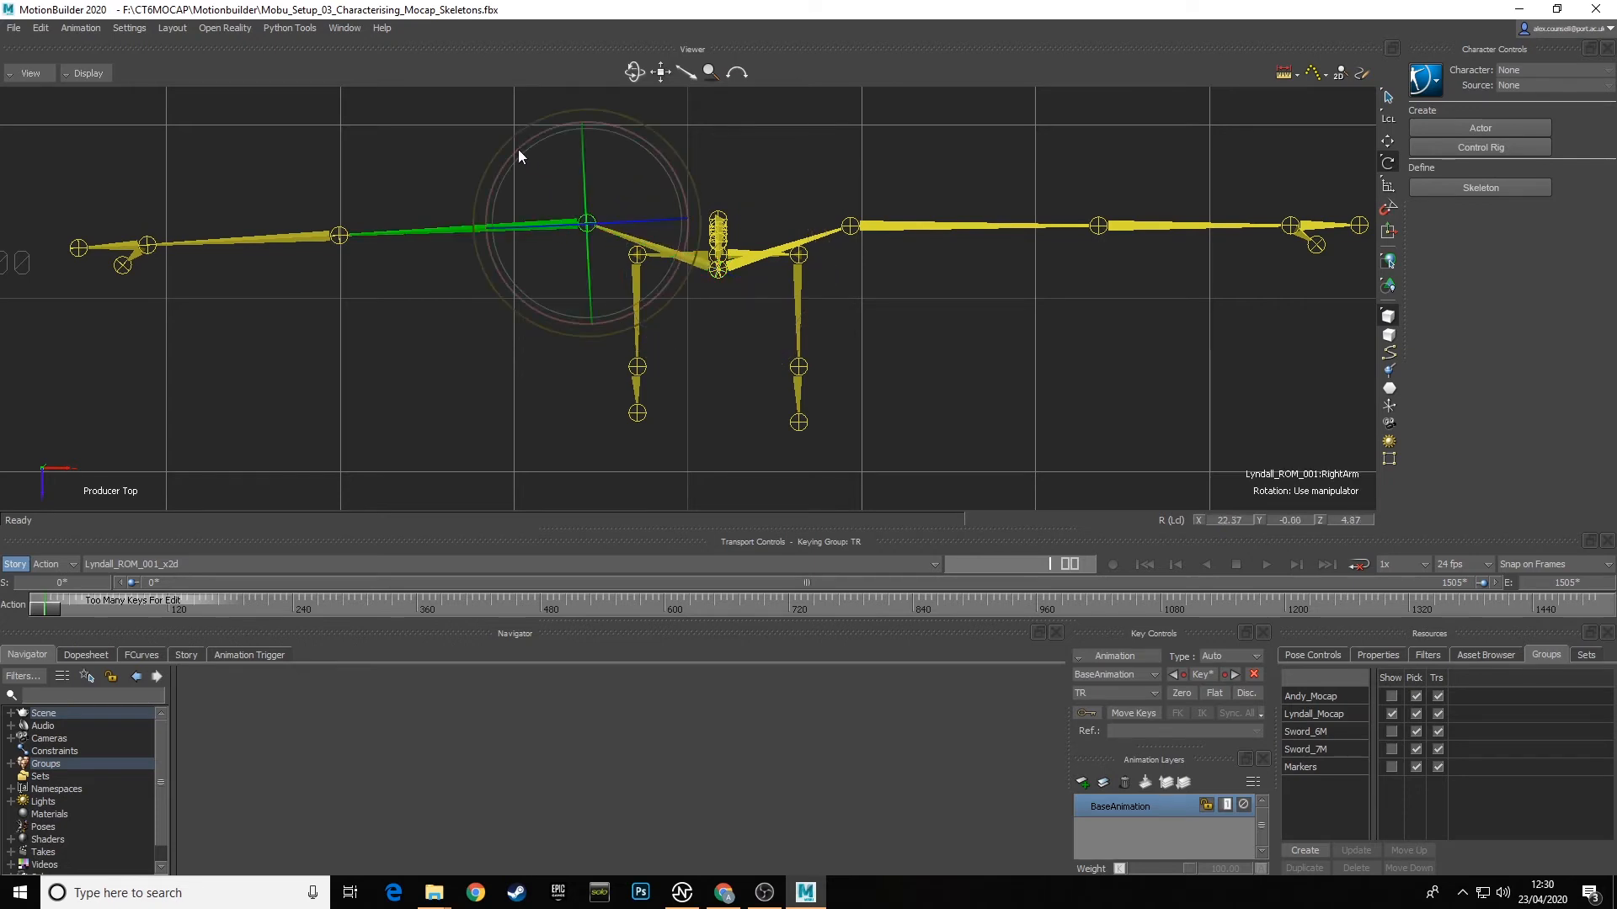
pyautogui.moveTo(518, 149); pyautogui.dragTo(538, 128)
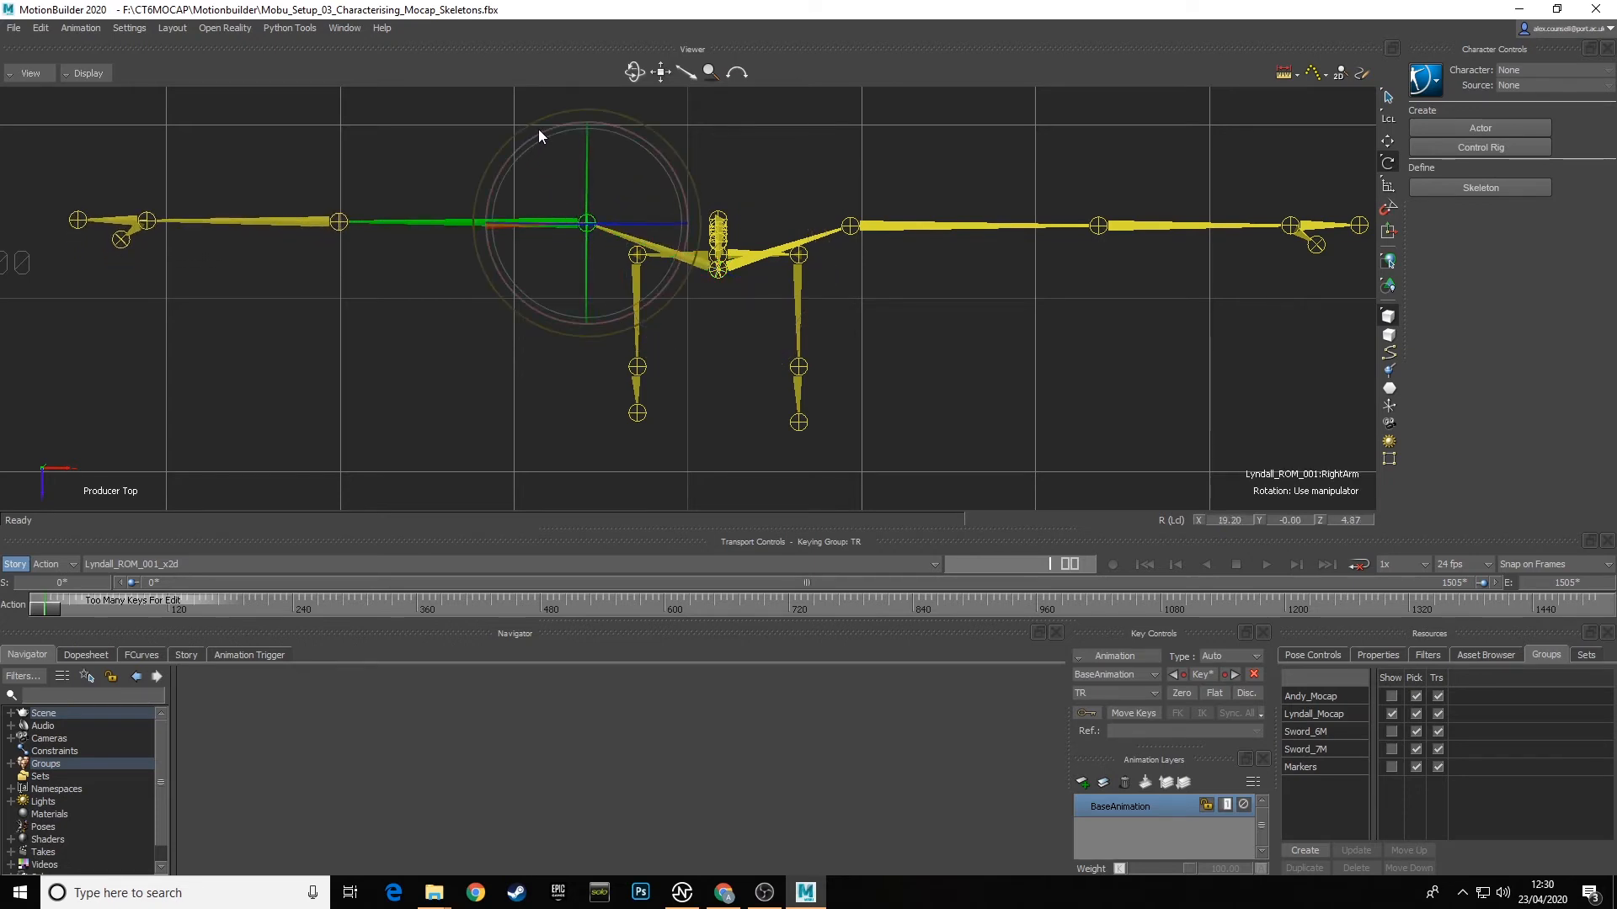
# Step: Select the skeleton's body joints and key the corrected T-pose at the timeline start
pyautogui.click(311, 150)
pyautogui.moveTo(1051, 469); pyautogui.dragTo(1134, 435)
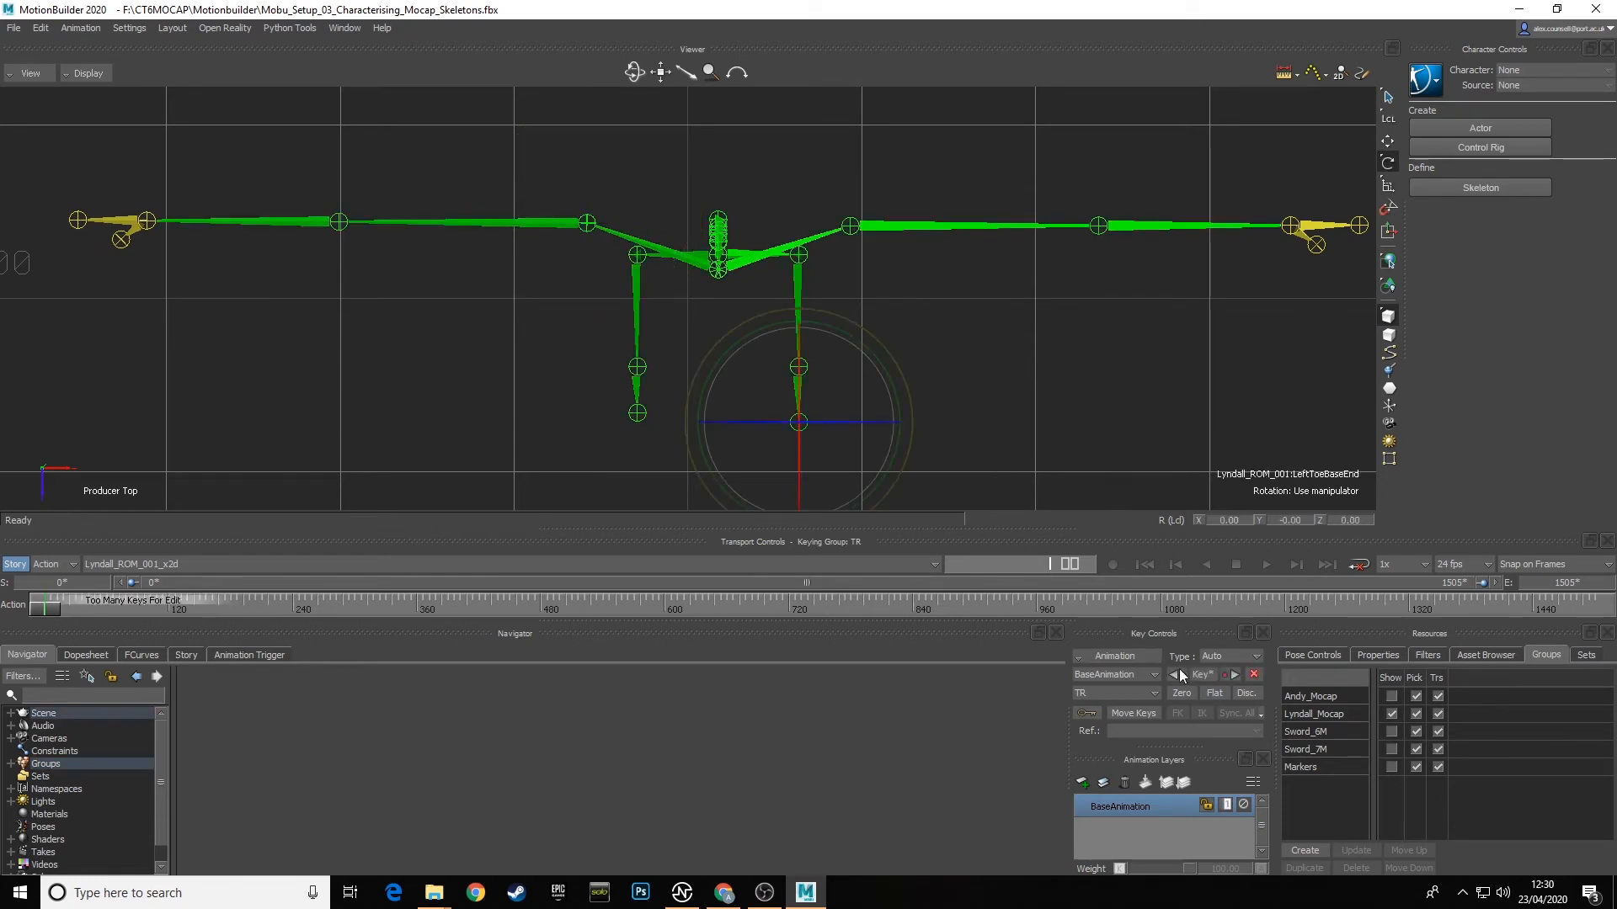
pyautogui.click(1205, 676)
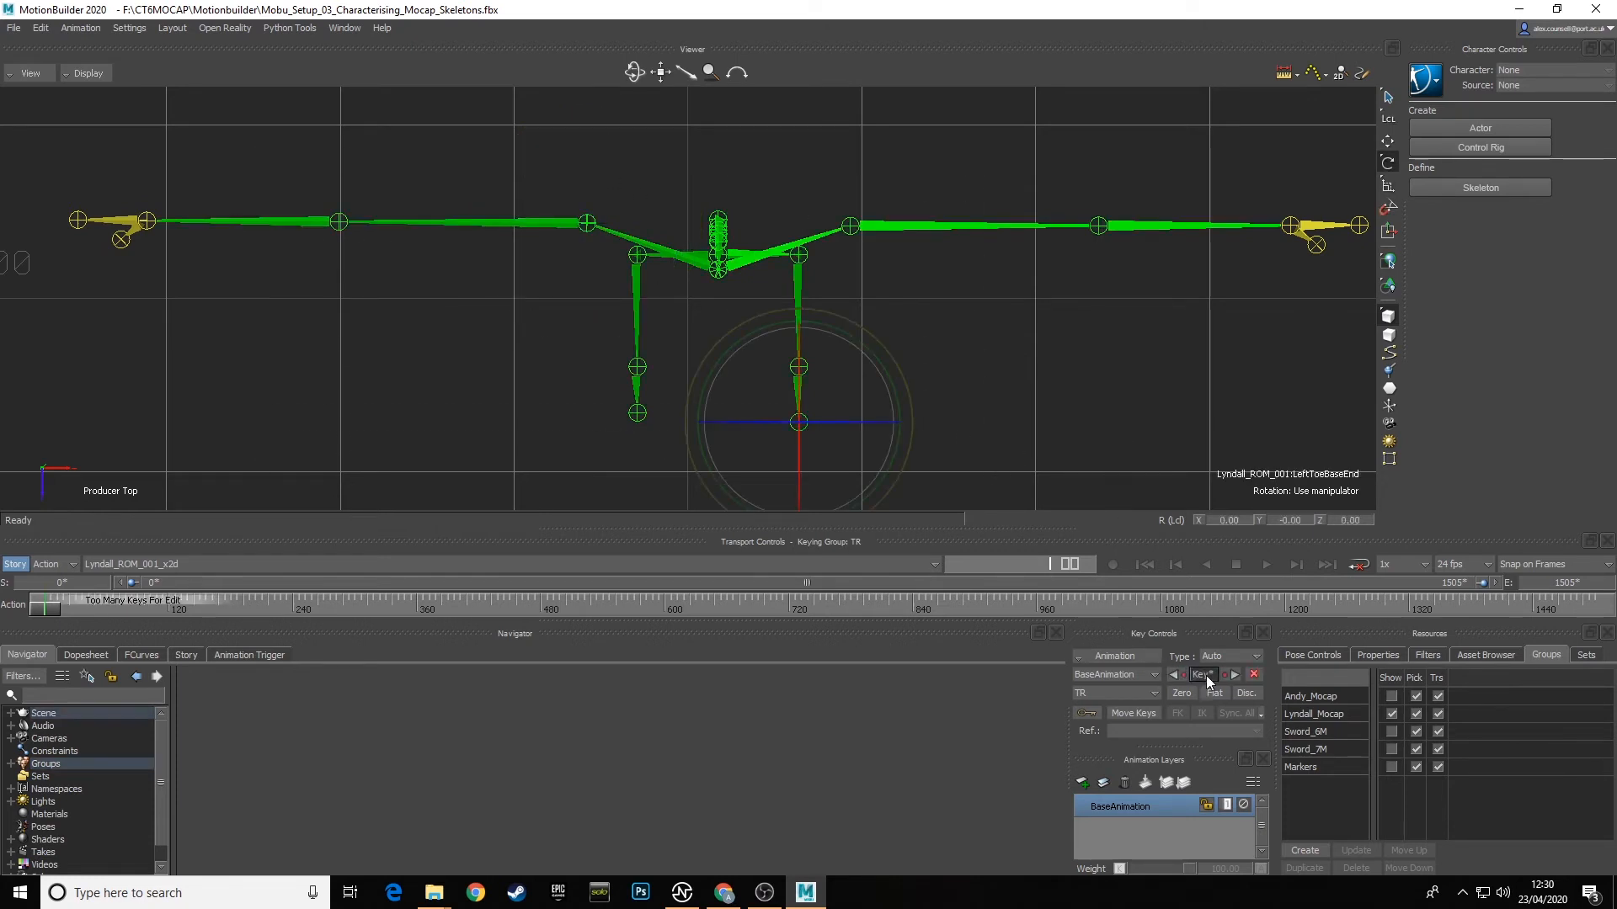
pyautogui.click(976, 382)
# Step: Examine the Lyndall_Mocap T-pose at the timeline start in the Producer Perspective view
pyautogui.click(30, 73)
pyautogui.moveTo(51, 125)
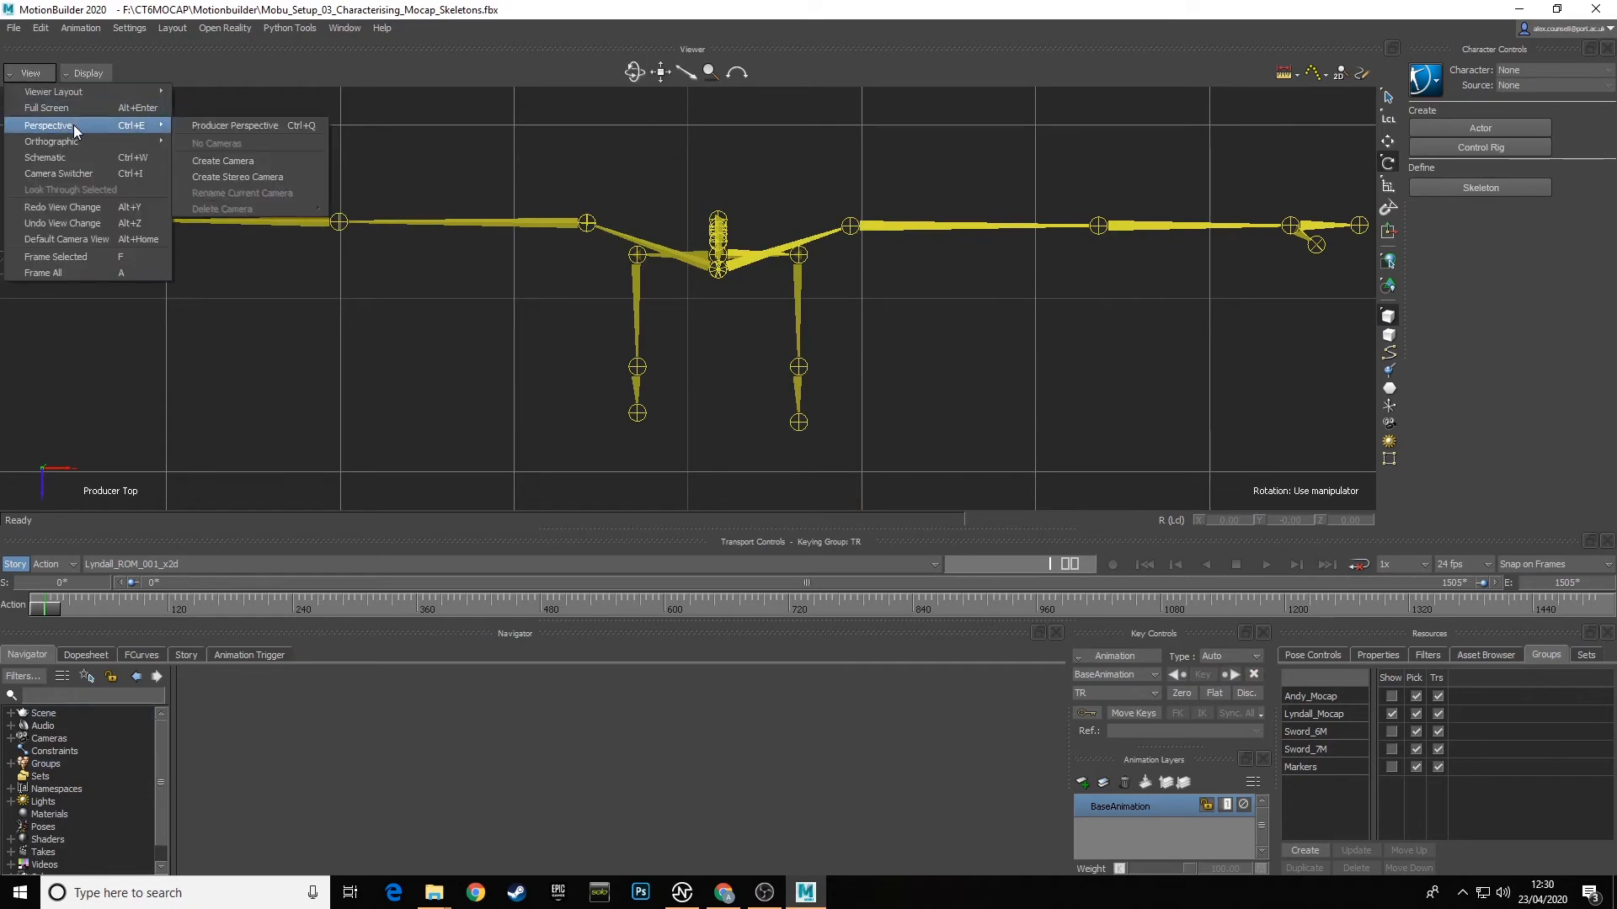
pyautogui.click(236, 126)
pyautogui.keyDown('ctrl'); pyautogui.keyDown('shift'); pyautogui.moveTo(793, 260); pyautogui.dragTo(810, 252); pyautogui.keyUp('shift'); pyautogui.keyUp('ctrl')
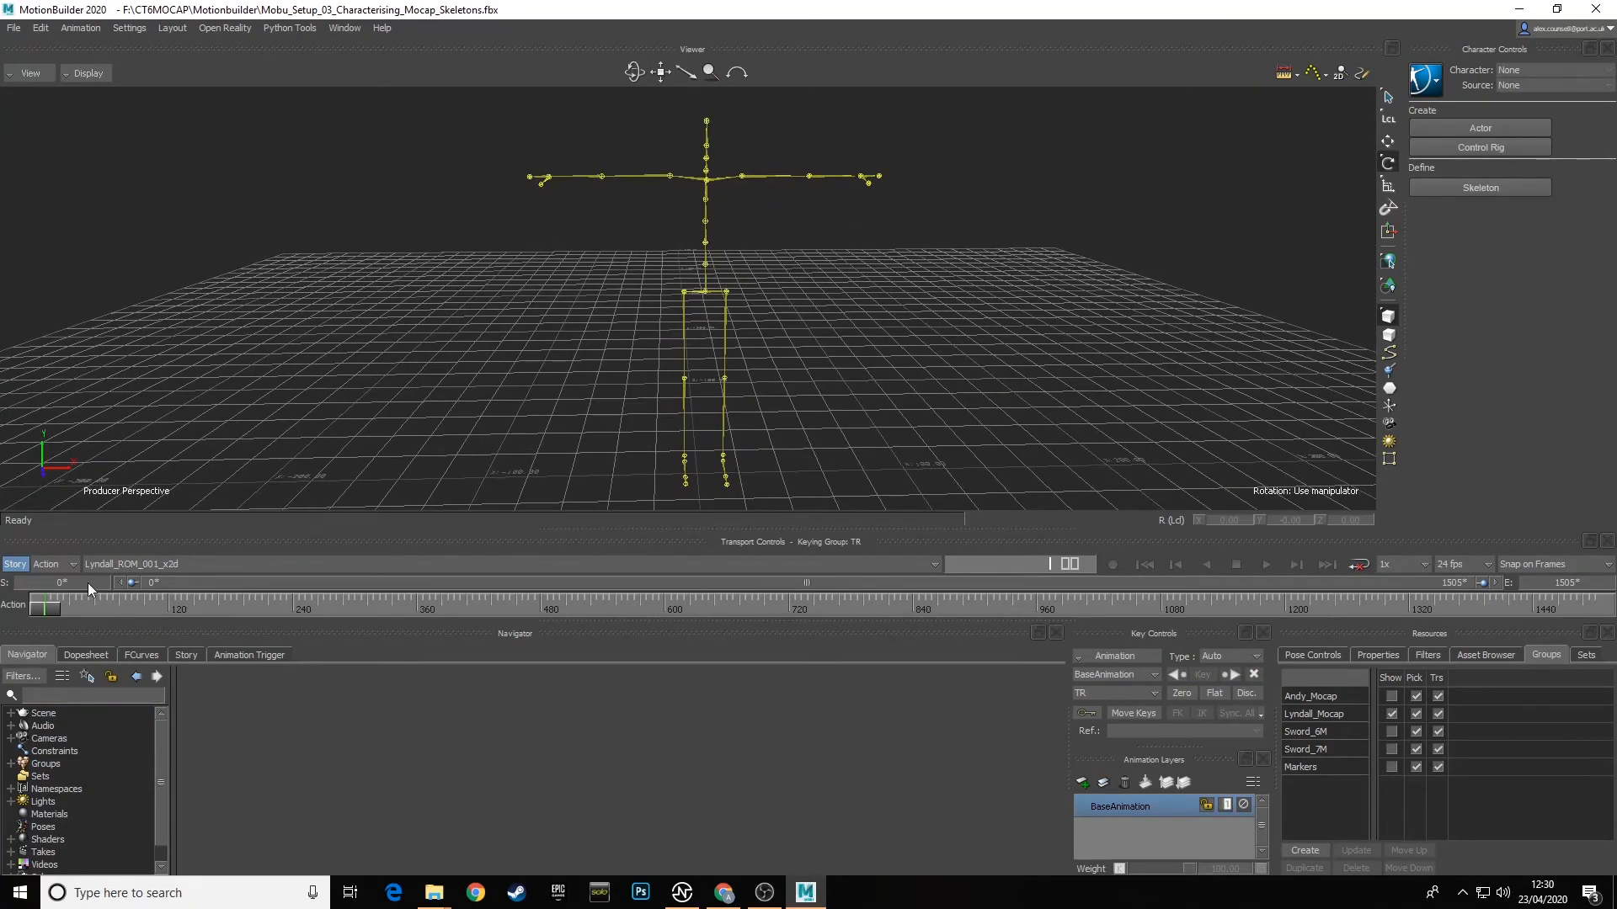
pyautogui.moveTo(52, 608)
pyautogui.mouseDown()
pyautogui.moveTo(249, 609)
pyautogui.moveTo(2, 616)
pyautogui.mouseUp()
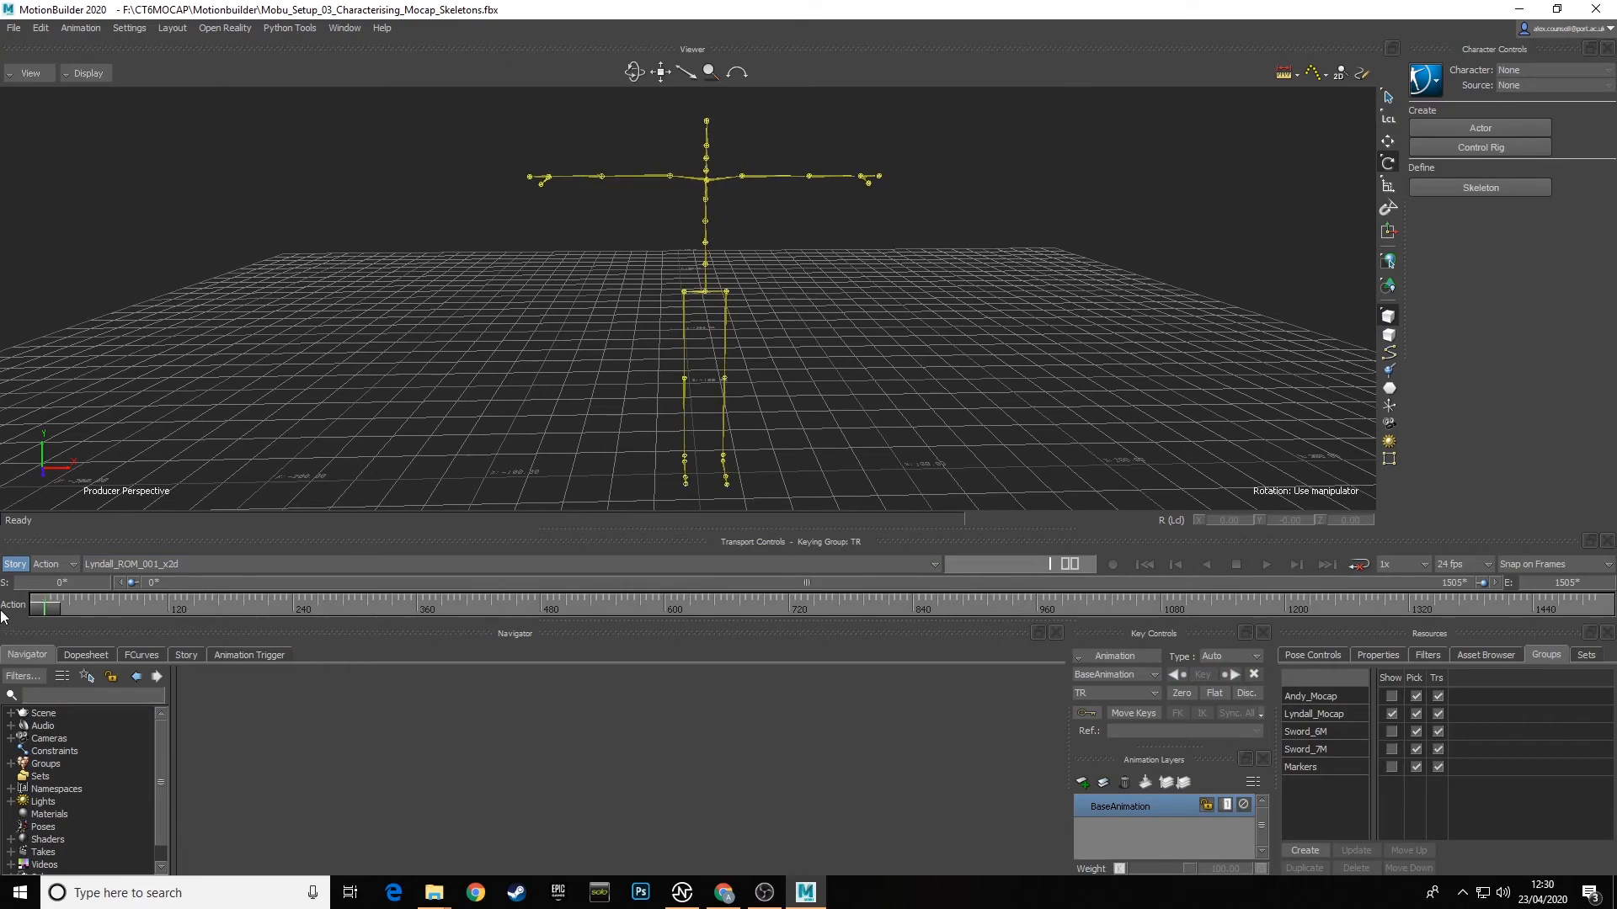
pyautogui.keyDown('ctrl'); pyautogui.keyDown('shift'); pyautogui.moveTo(664, 308); pyautogui.dragTo(816, 300); pyautogui.keyUp('shift'); pyautogui.keyUp('ctrl')
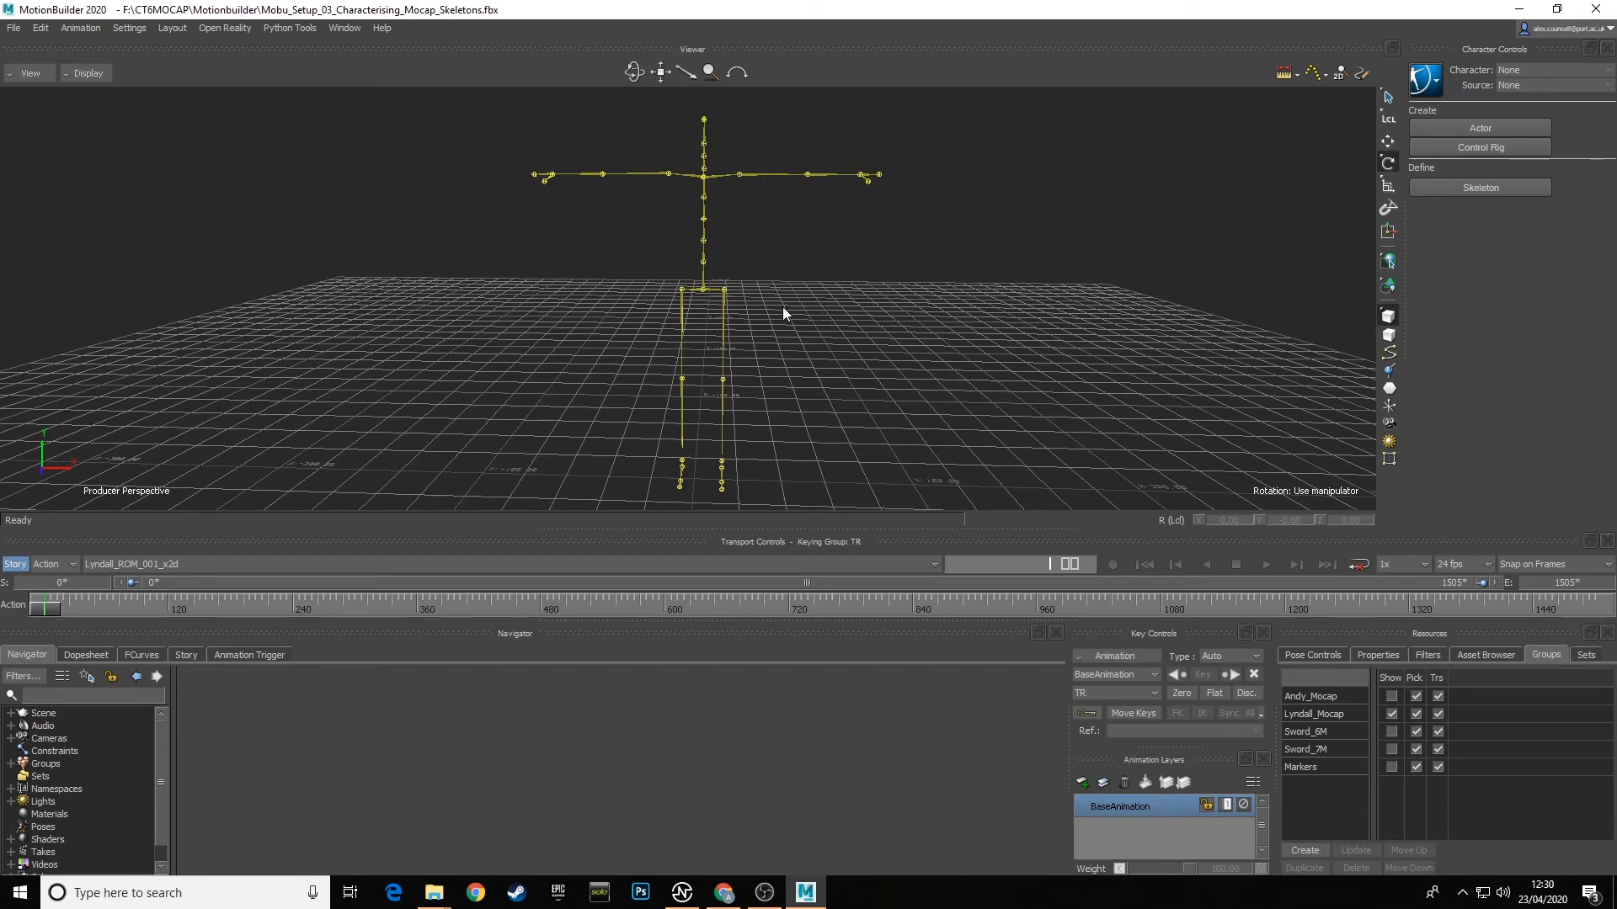
pyautogui.keyDown('ctrl'); pyautogui.keyDown('shift'); pyautogui.moveTo(783, 314); pyautogui.dragTo(826, 329); pyautogui.keyUp('shift'); pyautogui.keyUp('ctrl')
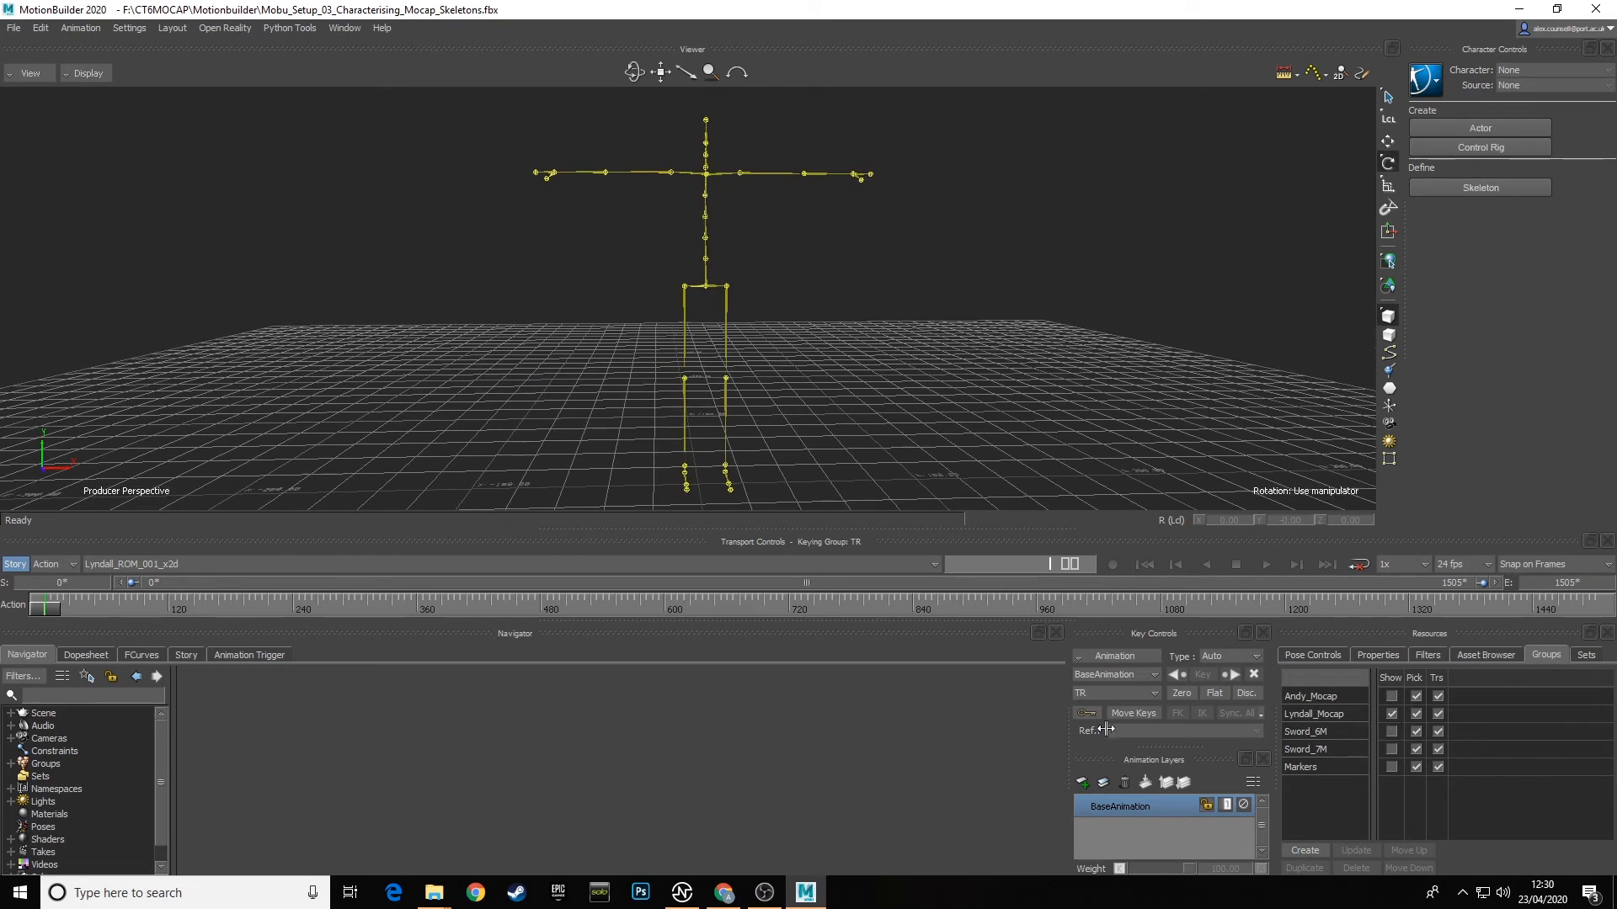
# Step: Apply the Character template to the Lyndall_Mocap skeleton and characterise it as a biped
pyautogui.click(1487, 654)
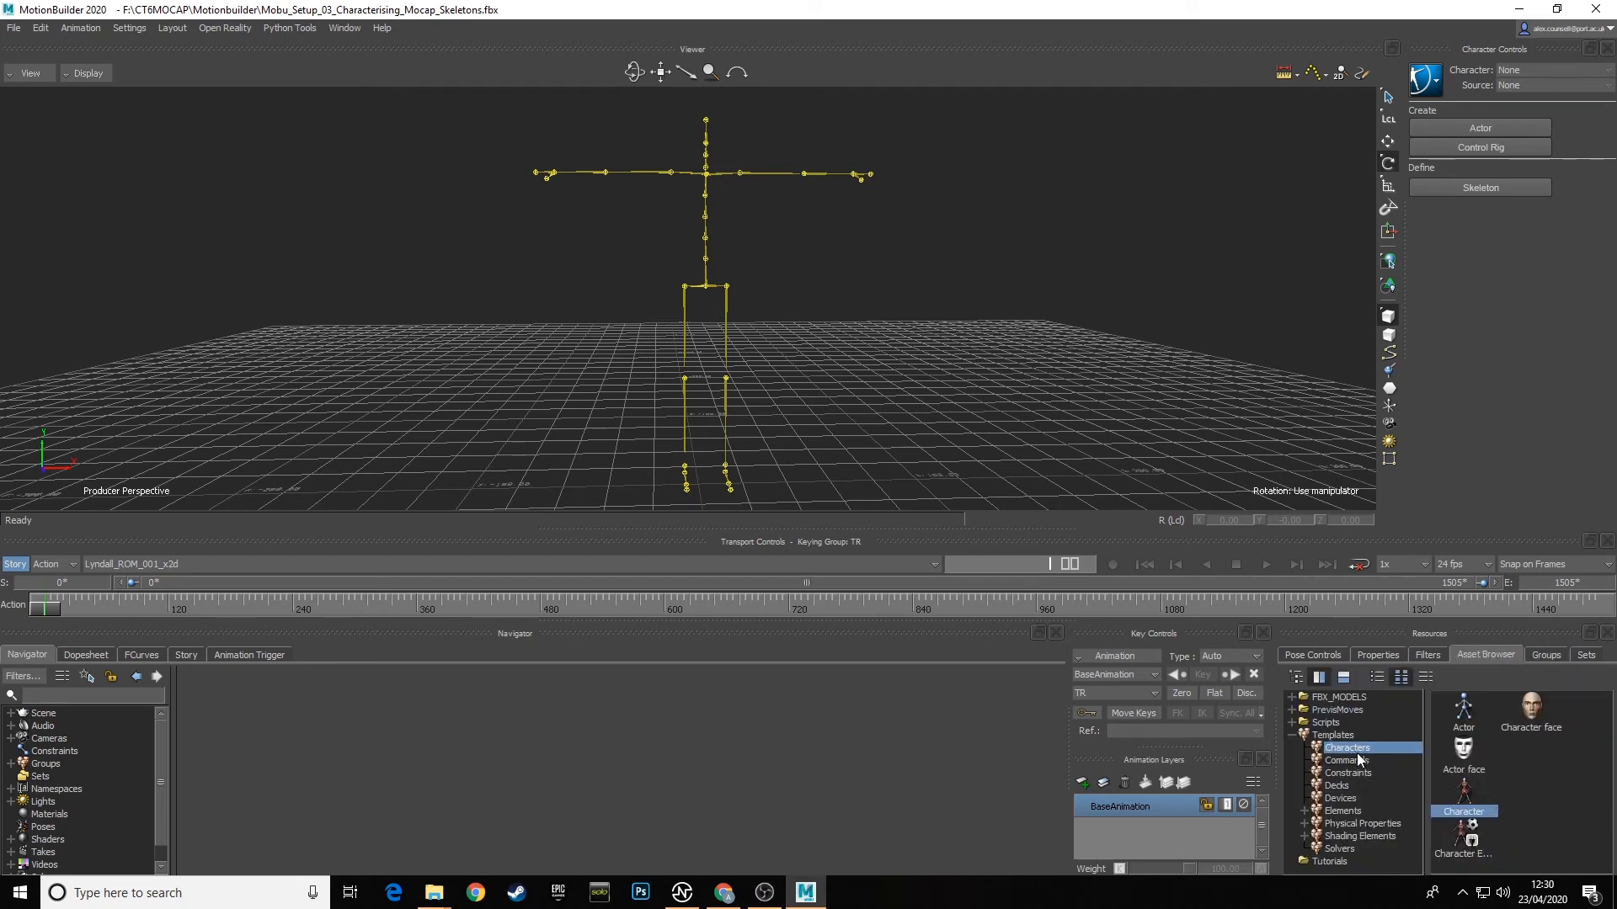
pyautogui.moveTo(1465, 792); pyautogui.dragTo(729, 309)
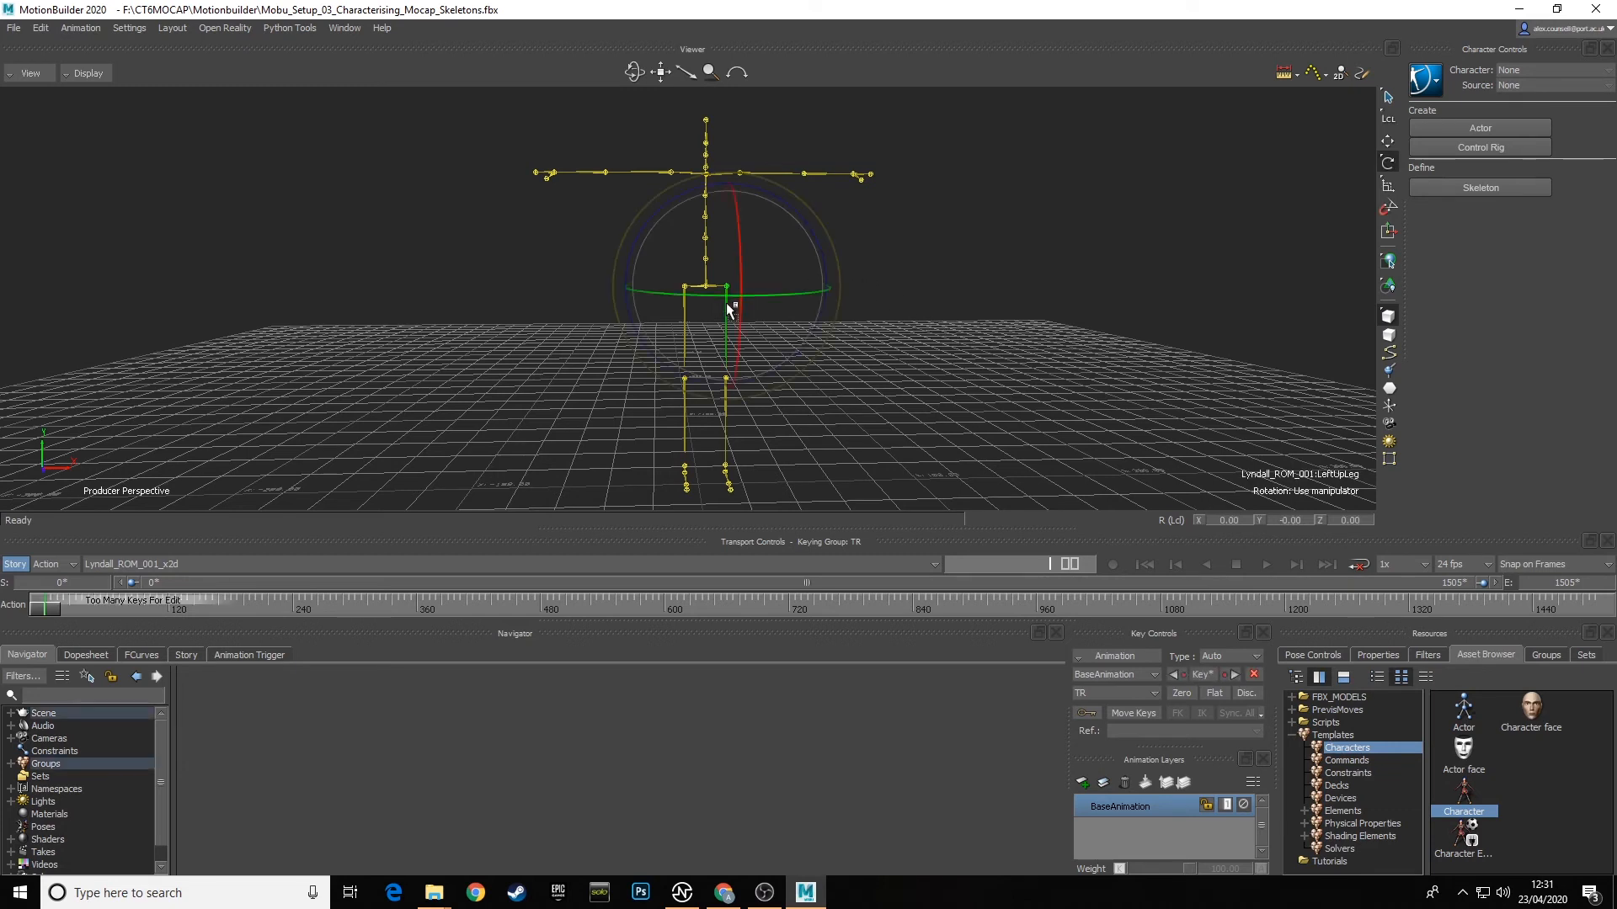
pyautogui.click(773, 310)
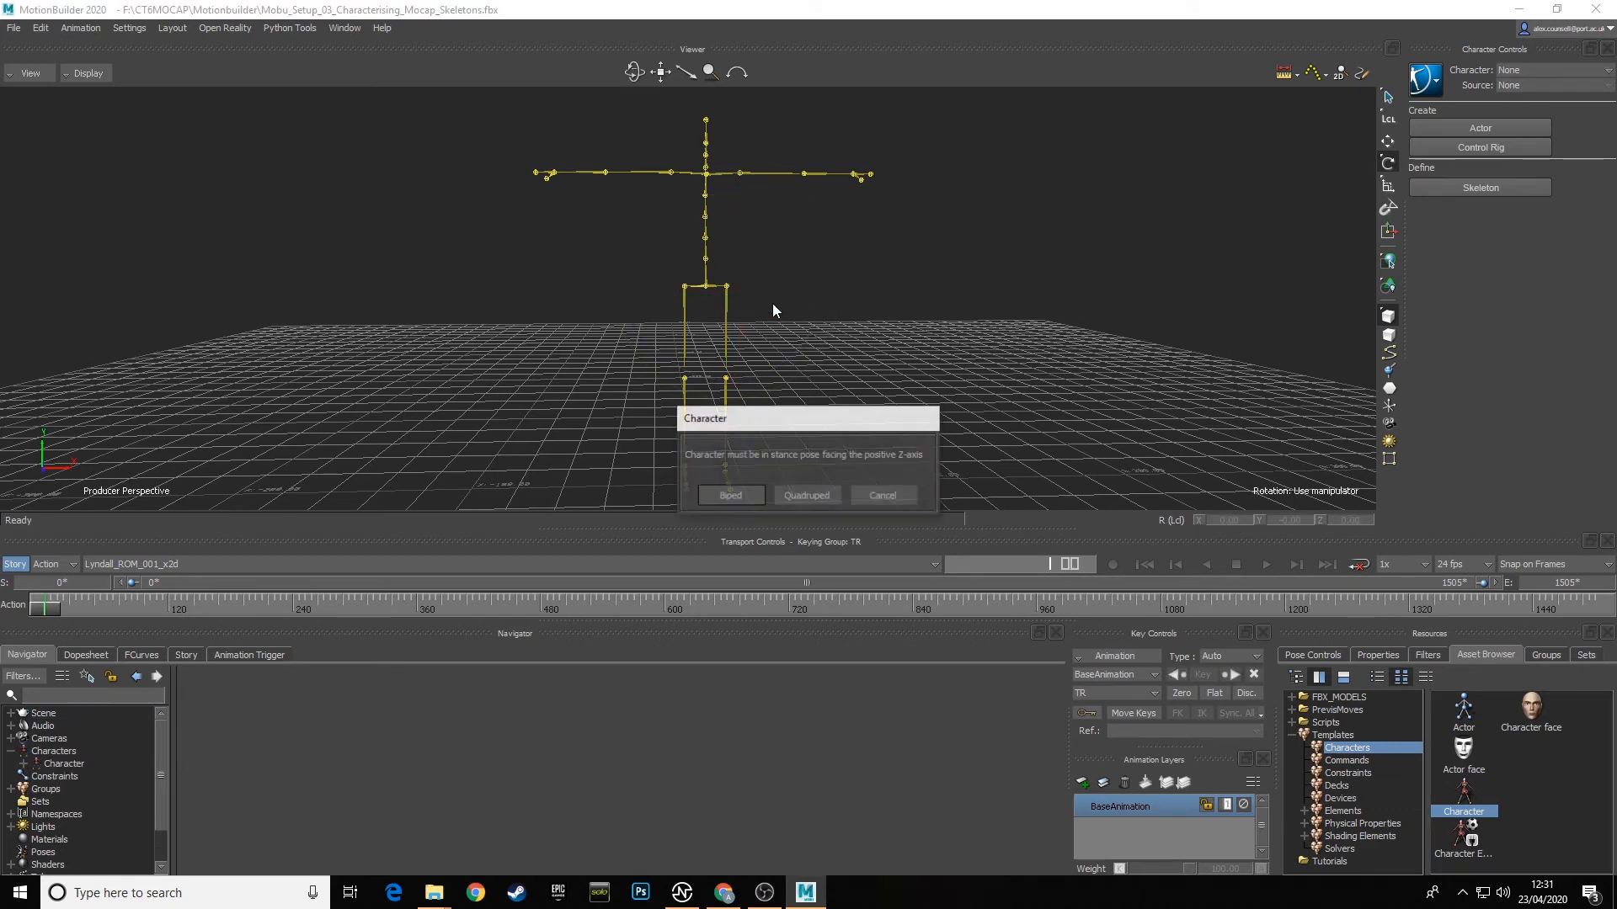
pyautogui.click(730, 496)
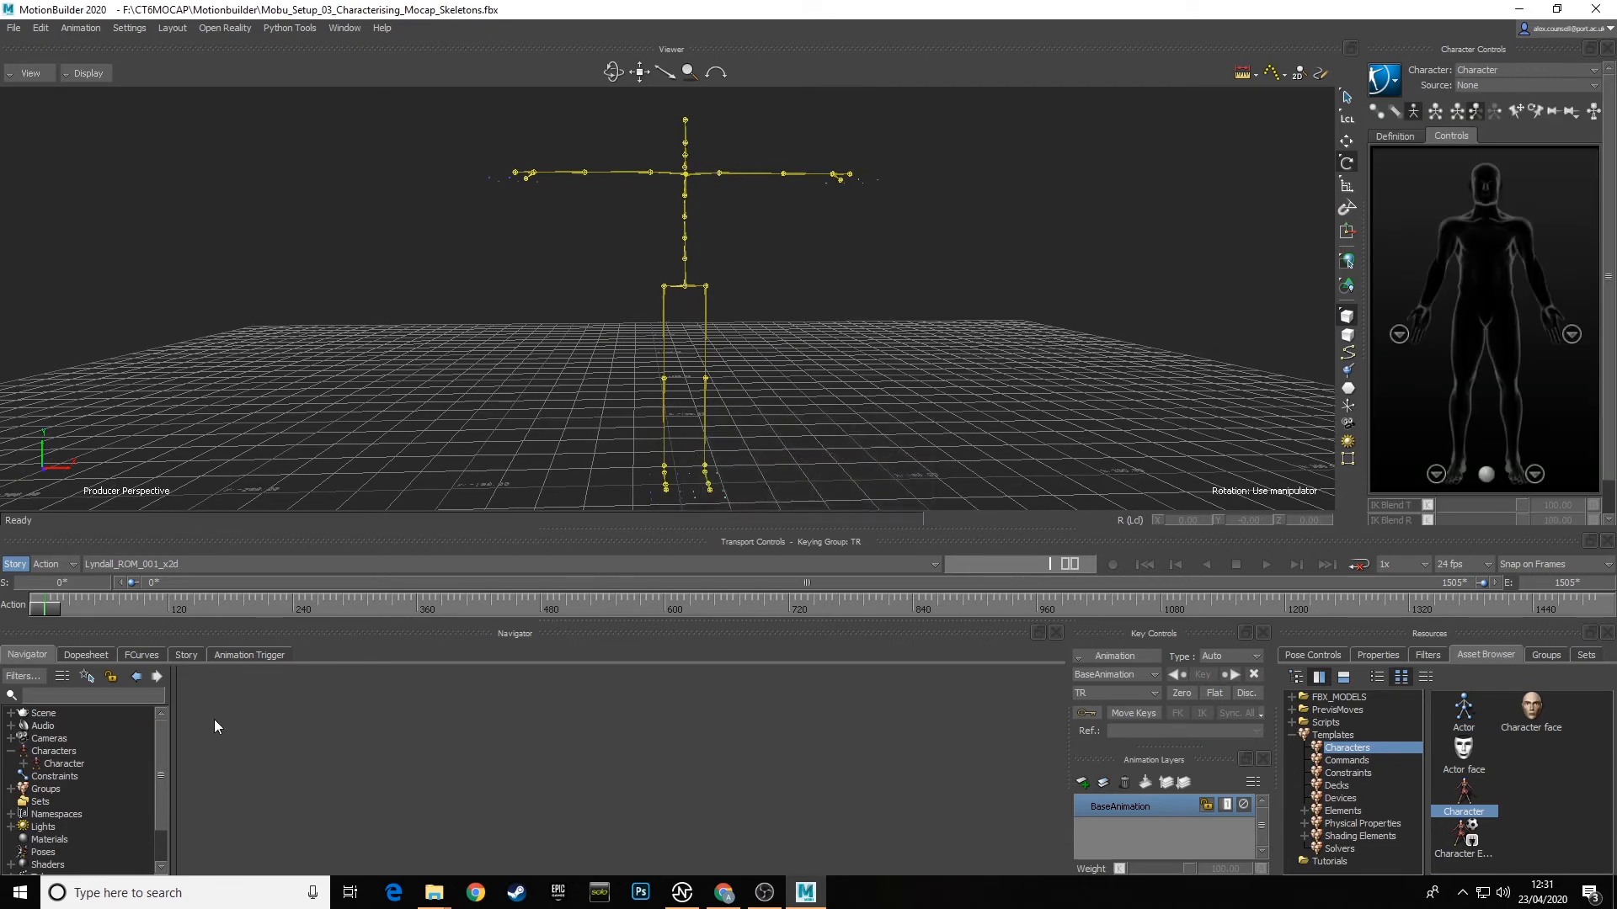
# Step: Rename the new character as Lyndall_Mocap
pyautogui.click(25, 764)
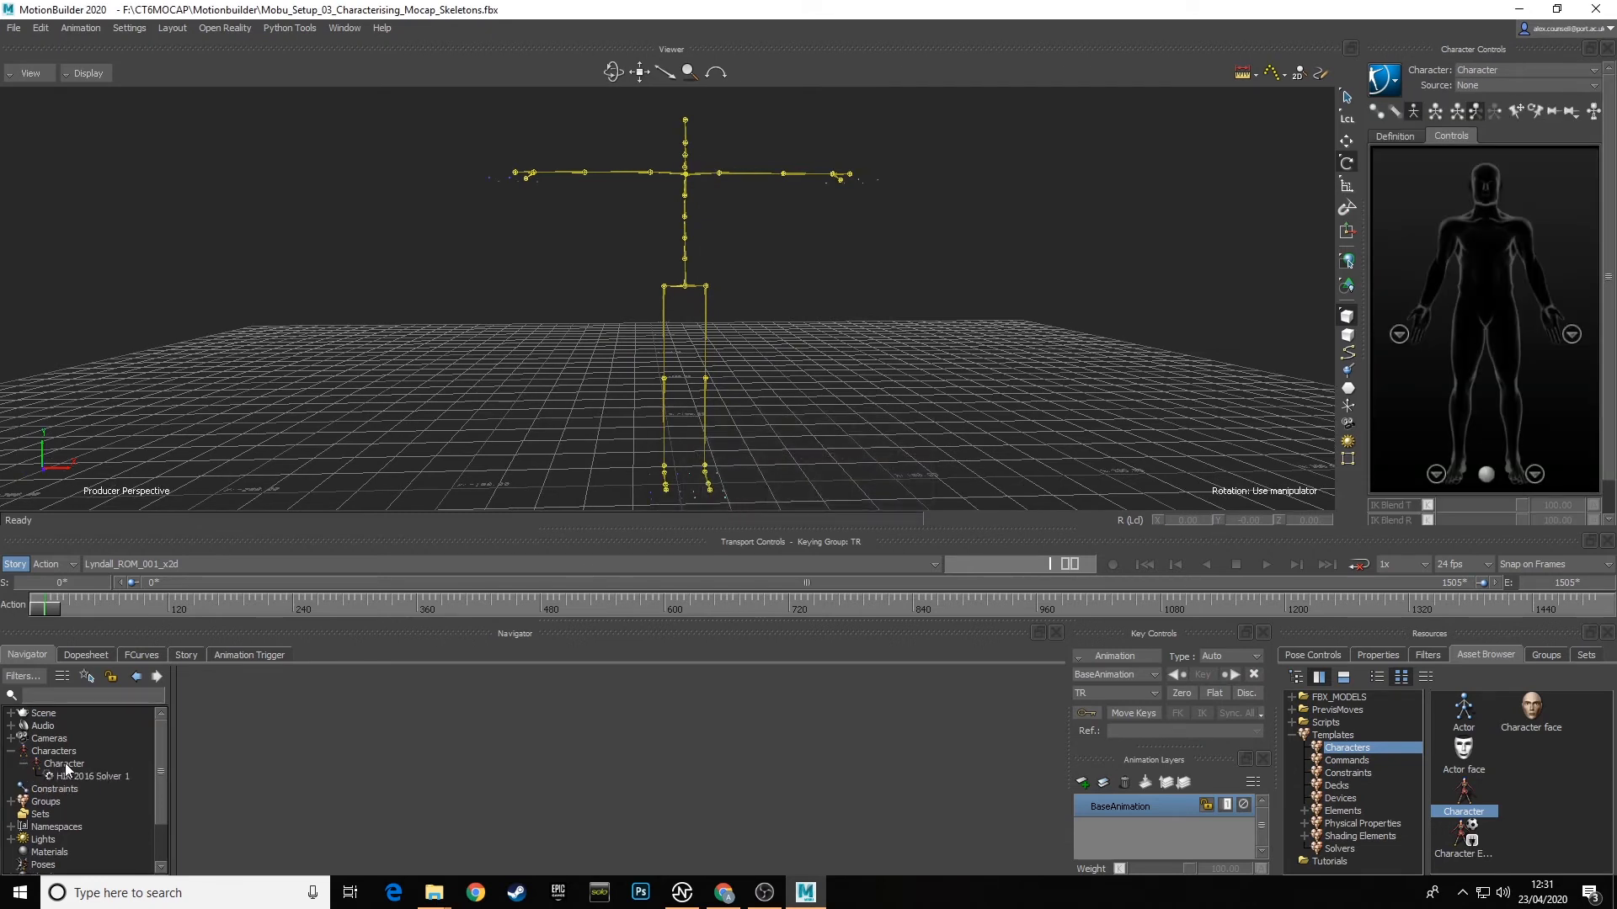
pyautogui.click(64, 764)
pyautogui.rightClick(74, 765)
pyautogui.click(130, 676)
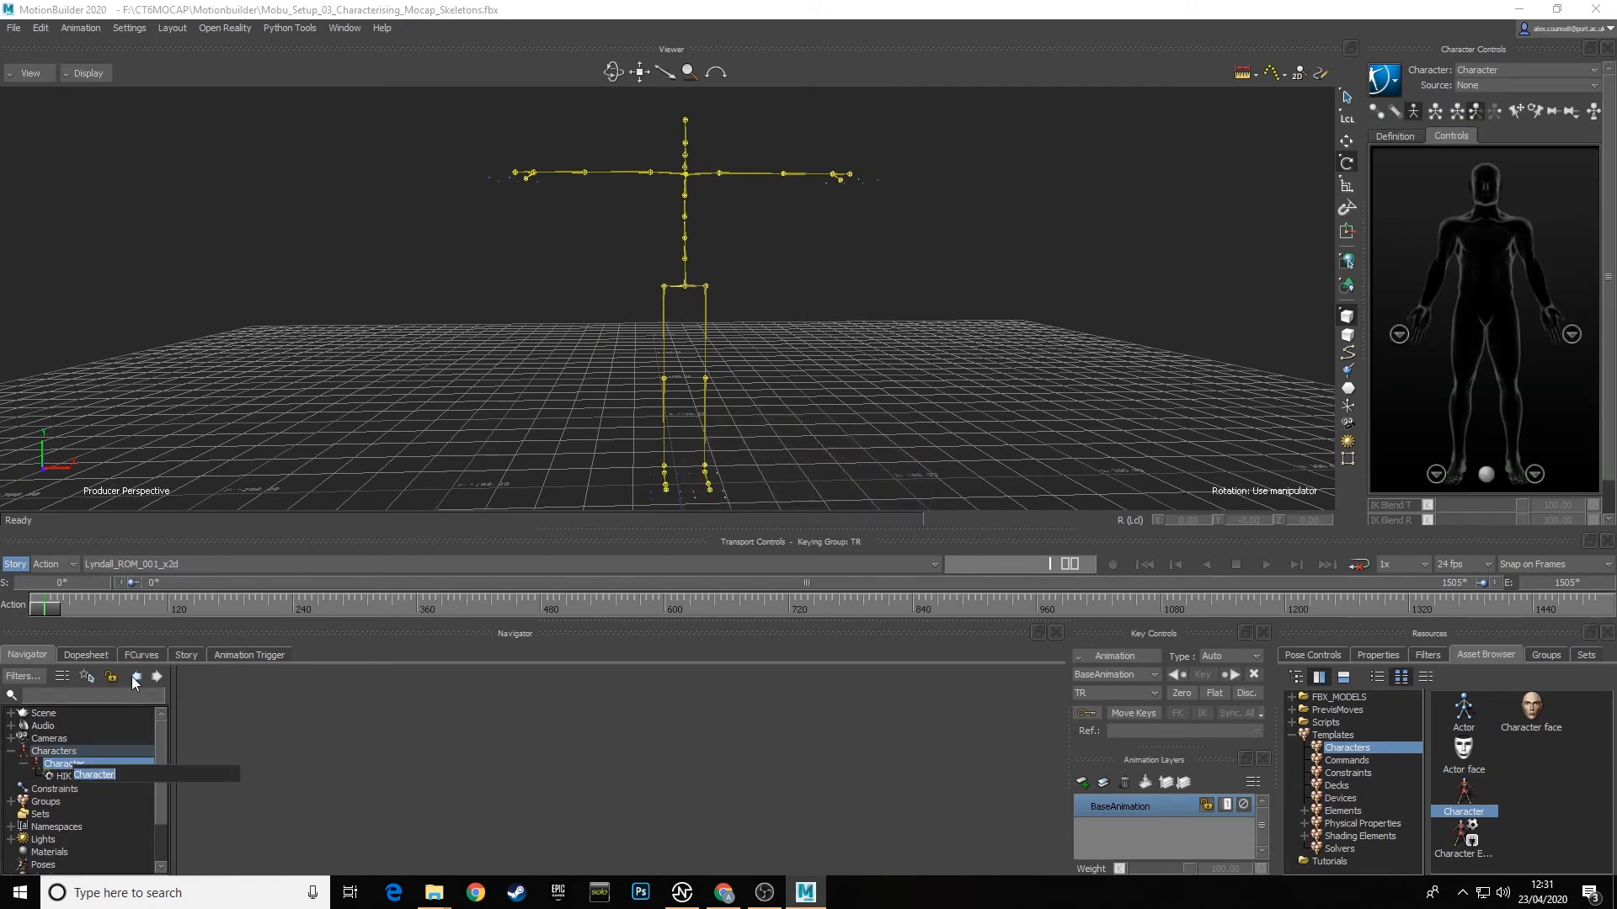
pyautogui.write('Lyndall_Mocap')
pyautogui.press('Return')
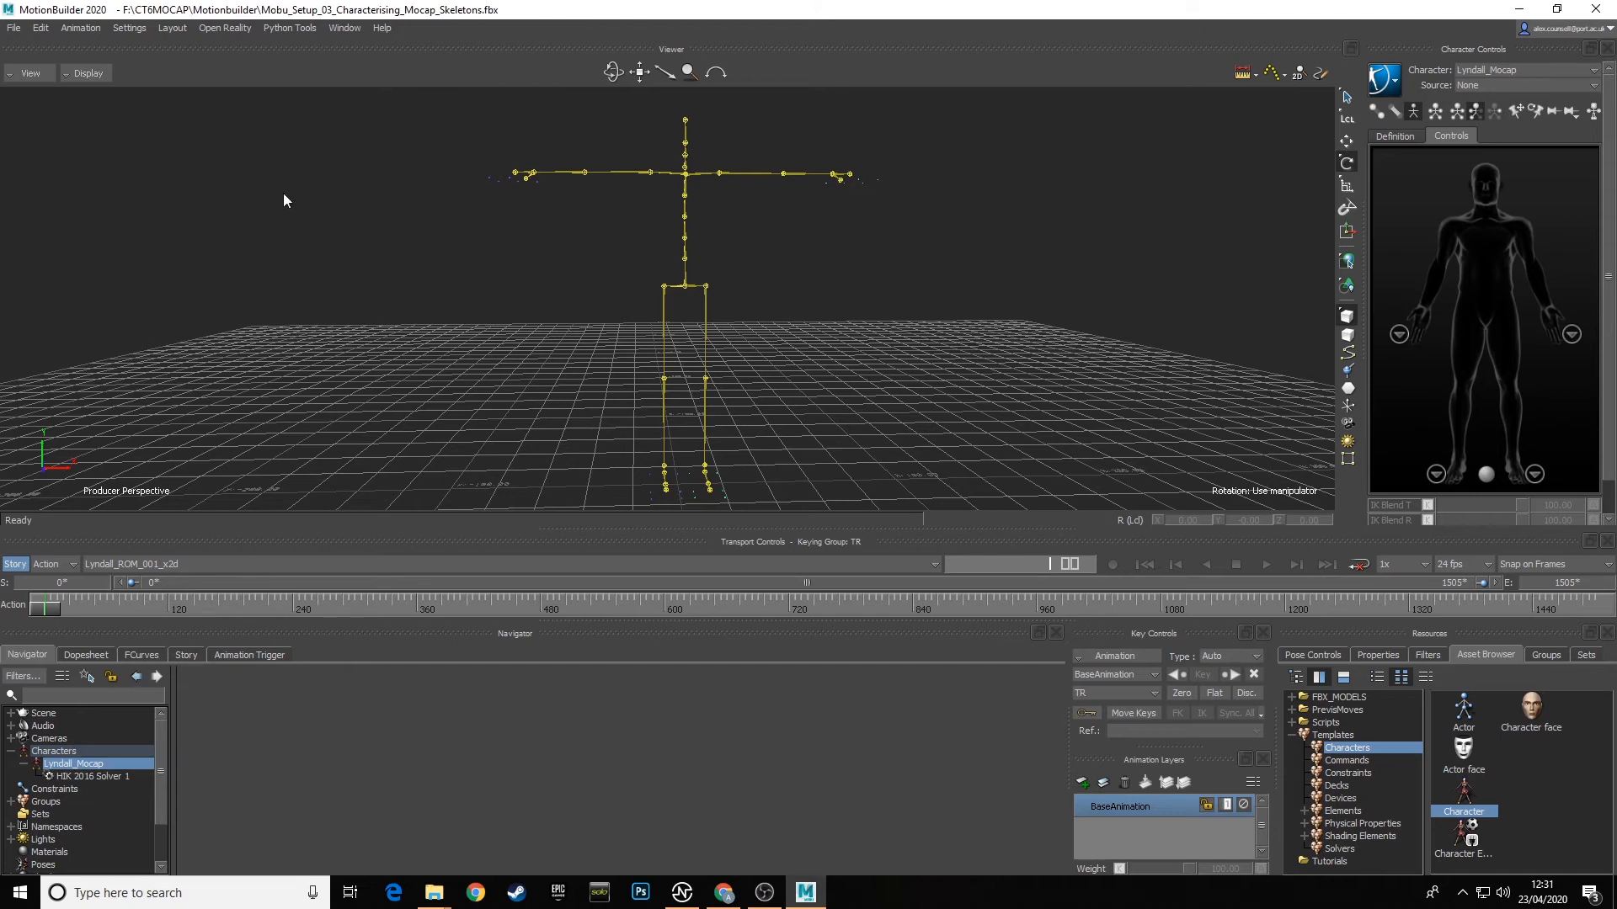
# Step: Switch to the Andy_ROM_001_x2d take, hide the Lyndall_Mocap group and show the Andy_Mocap group
pyautogui.click(226, 564)
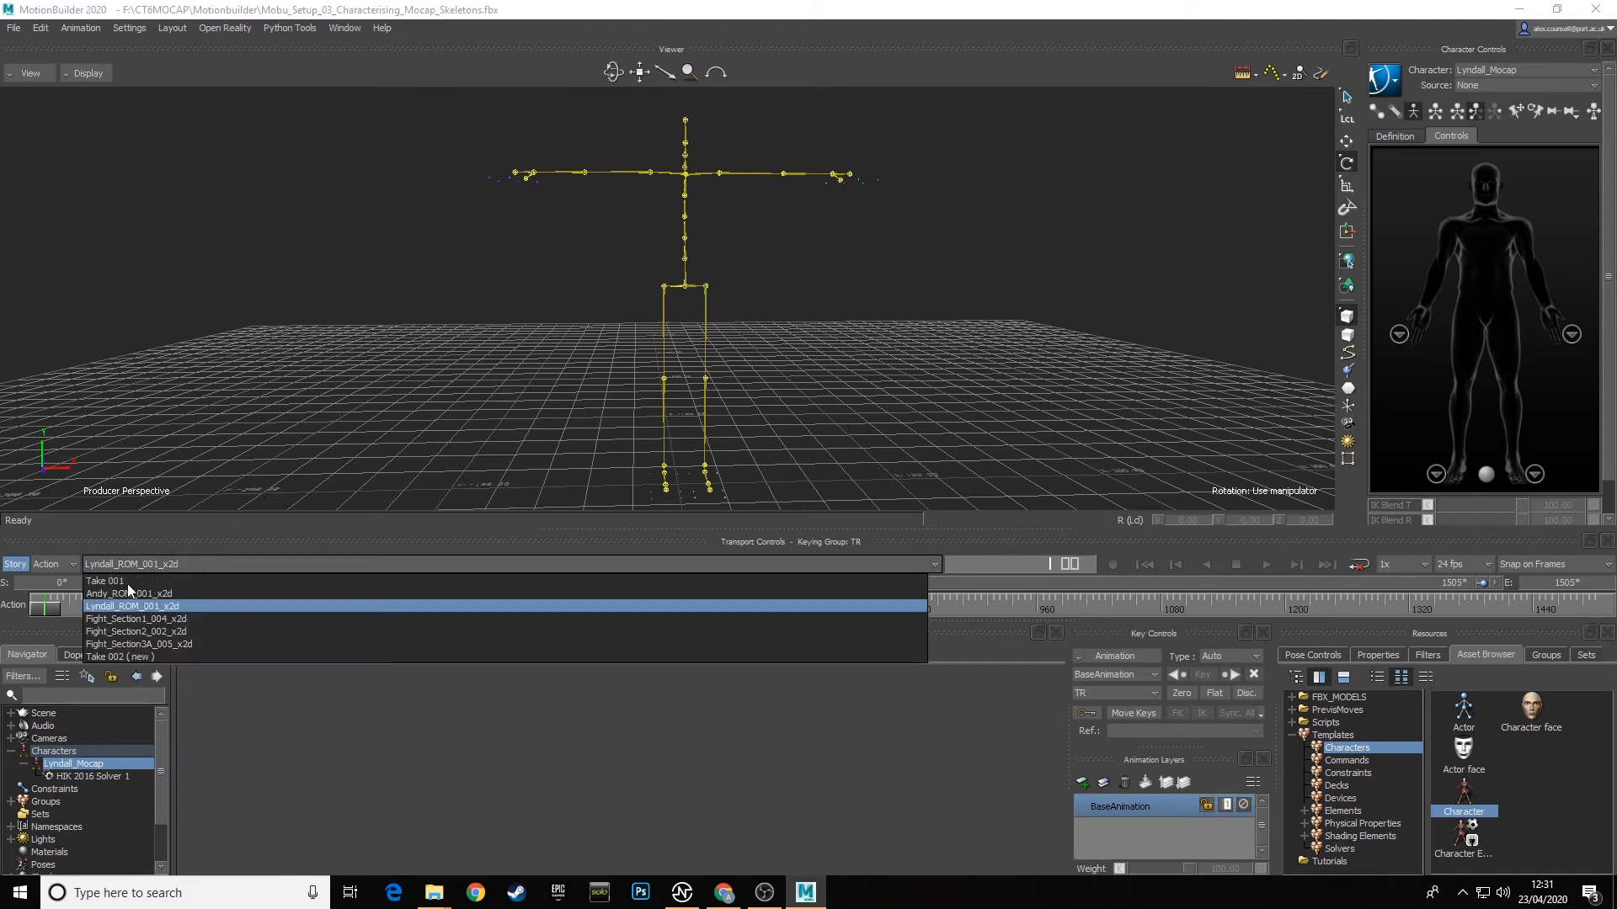
pyautogui.click(131, 602)
pyautogui.click(1538, 654)
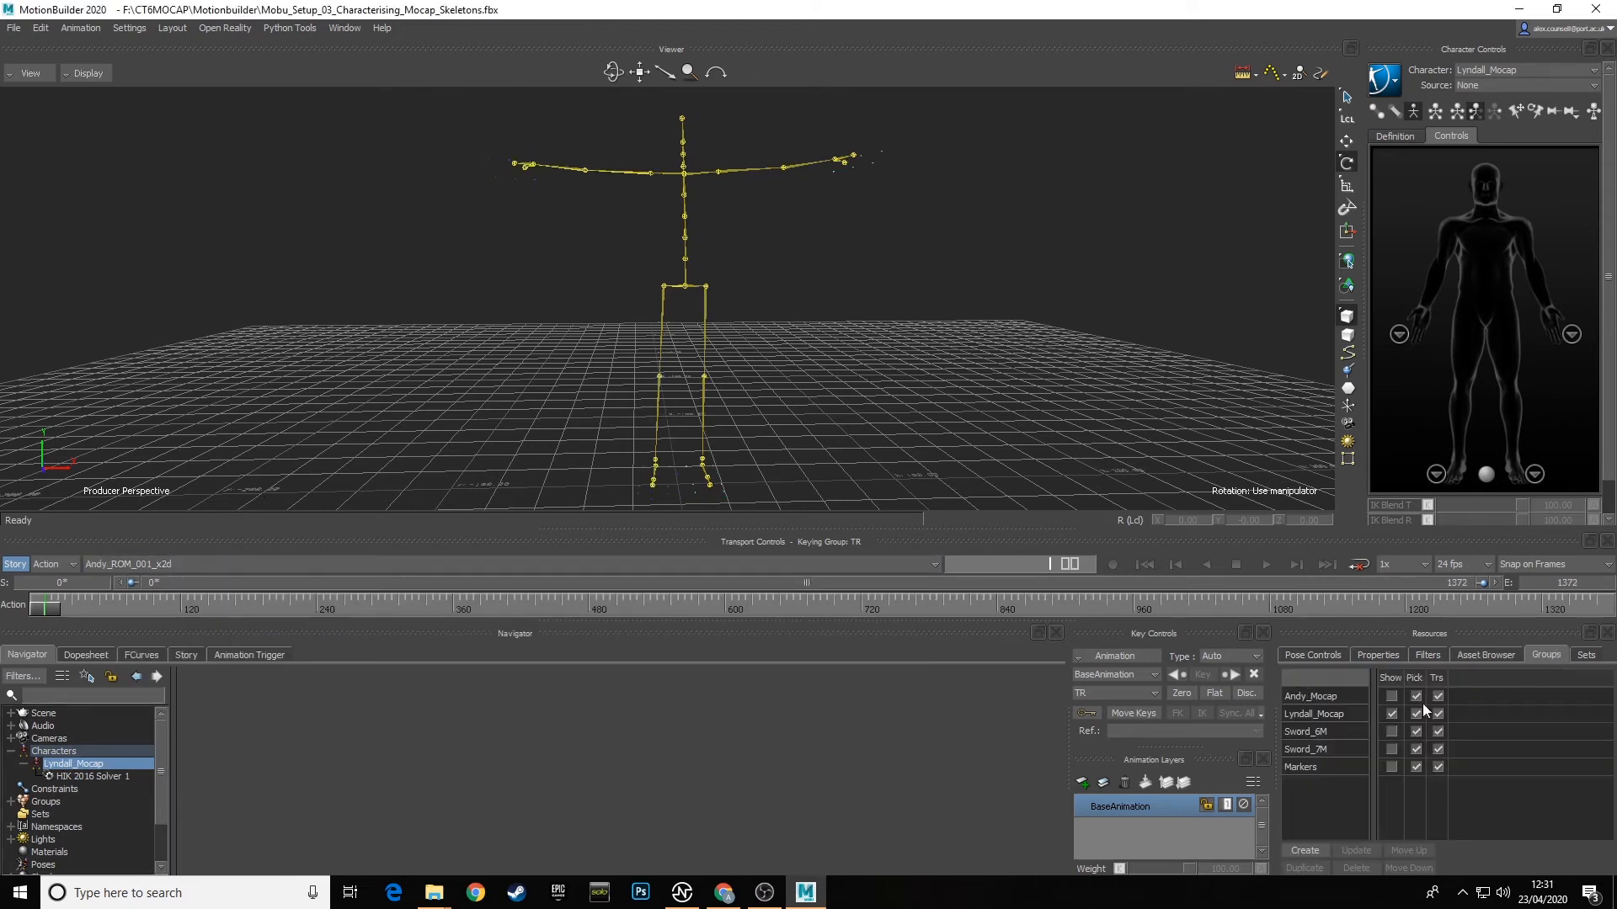
pyautogui.click(1391, 714)
pyautogui.click(1391, 696)
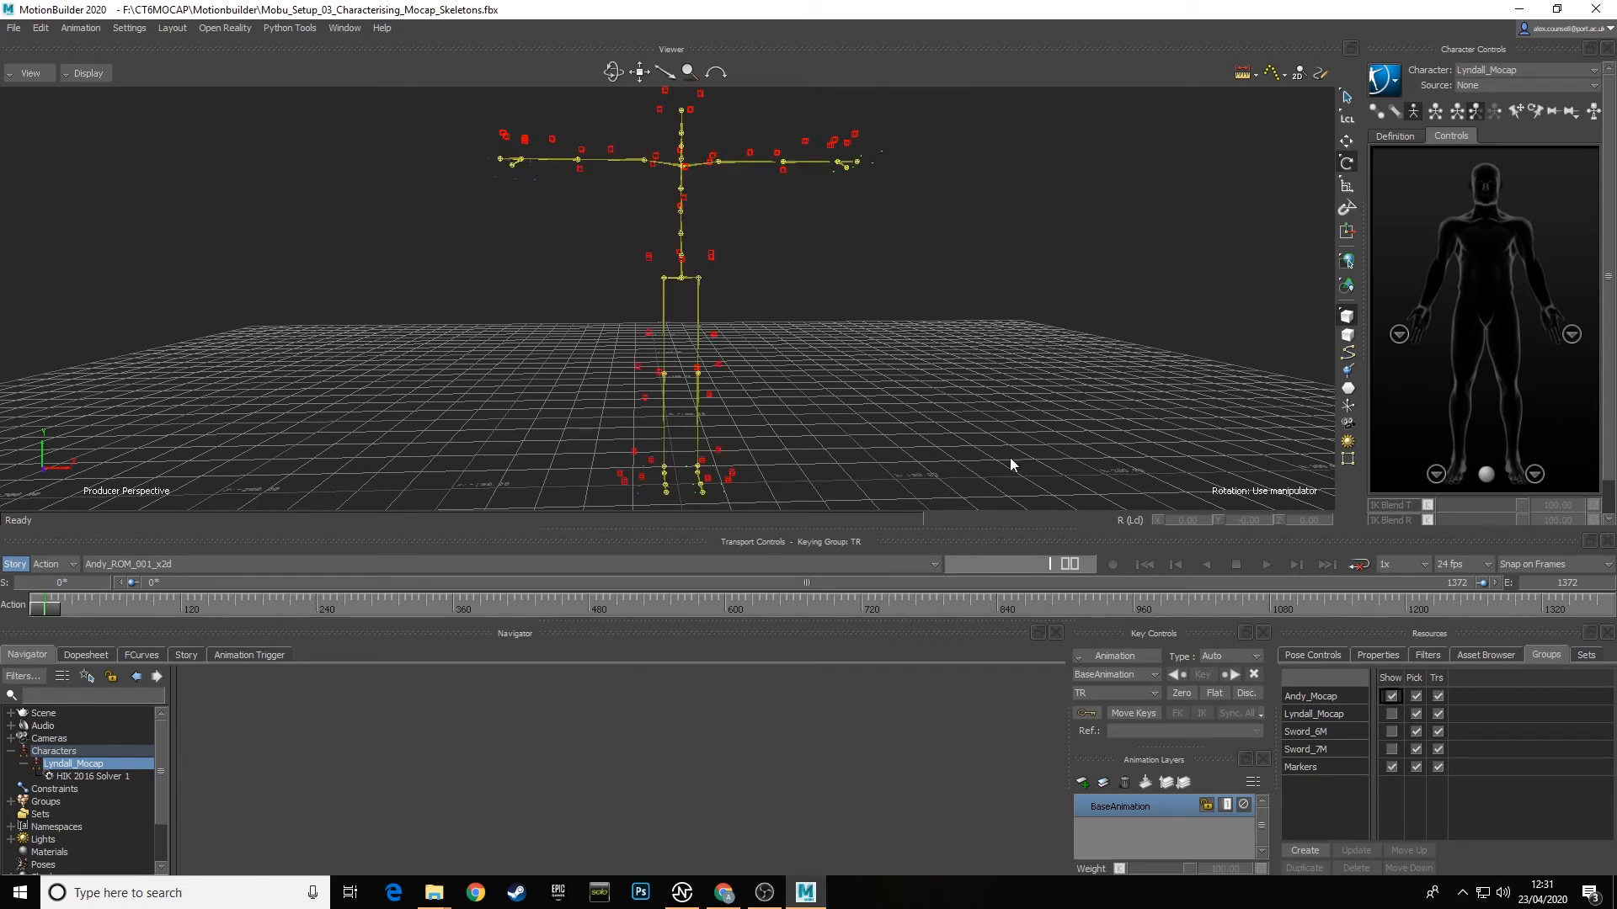
# Step: Apply the Character template to the Andy_Mocap skeleton and characterise it as a biped
pyautogui.click(1486, 656)
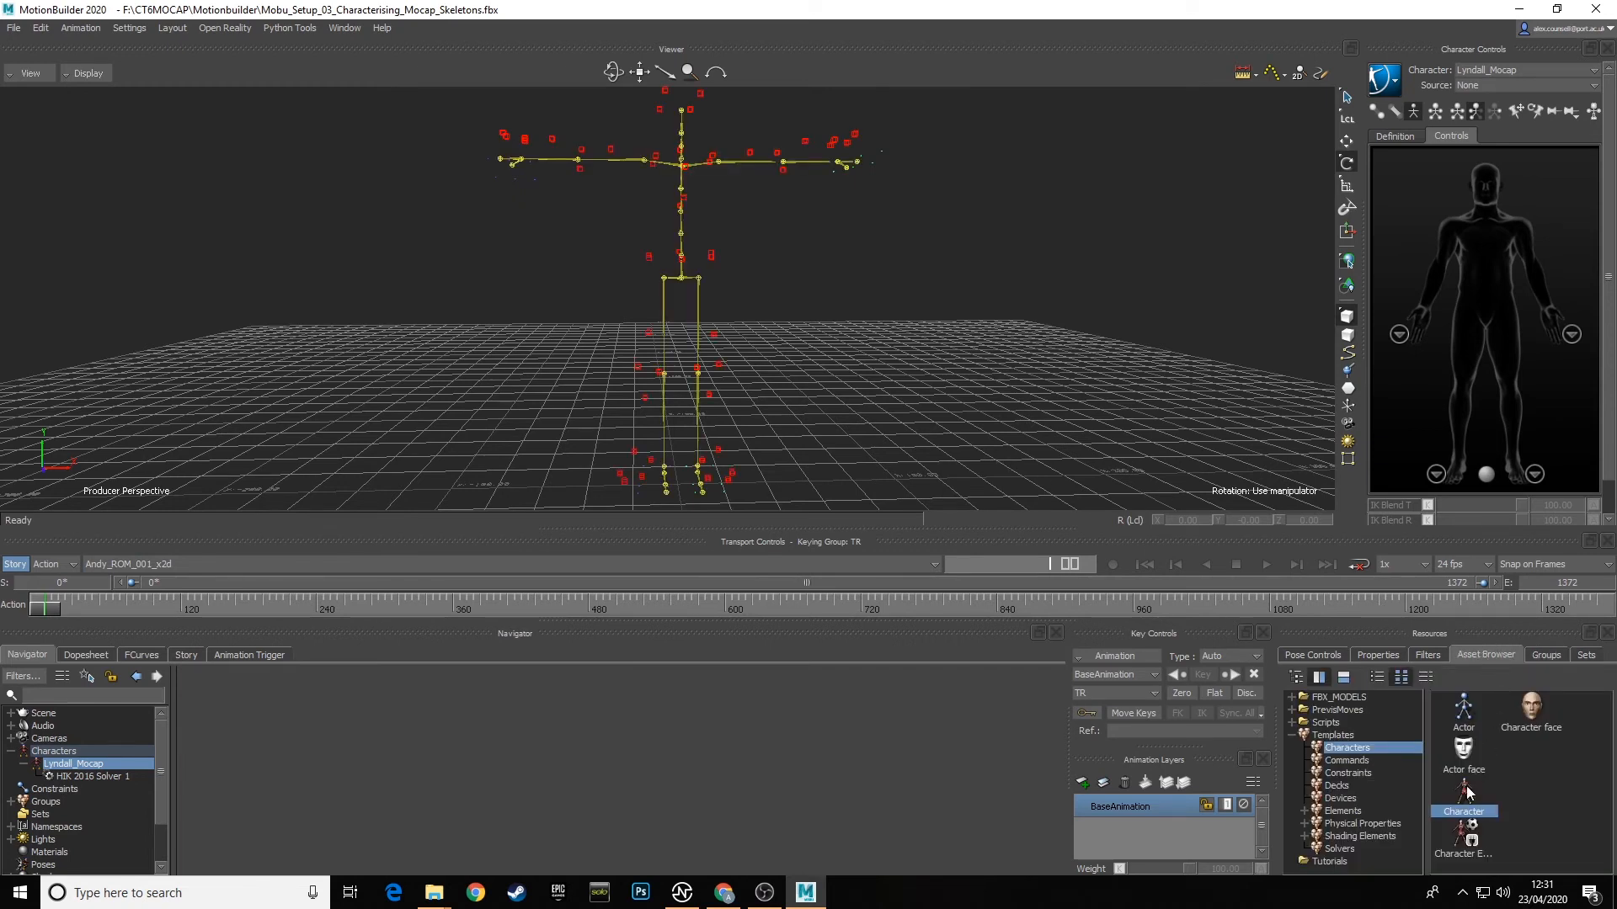
pyautogui.moveTo(1463, 796); pyautogui.dragTo(855, 322)
pyautogui.moveTo(716, 300); pyautogui.dragTo(697, 300)
pyautogui.click(732, 300)
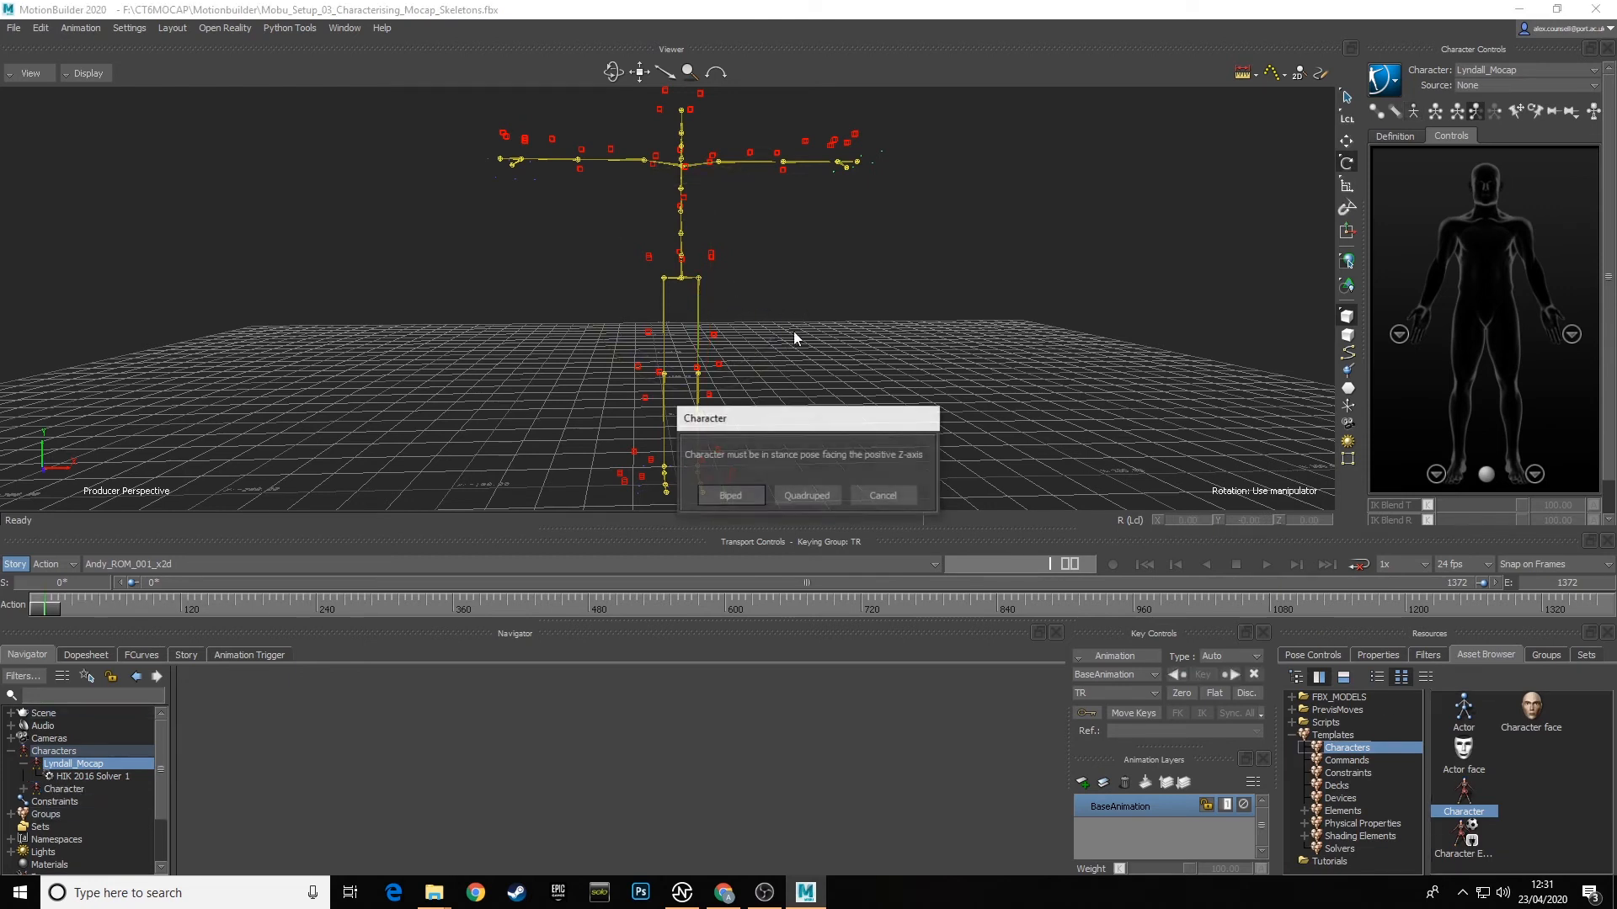
pyautogui.click(729, 496)
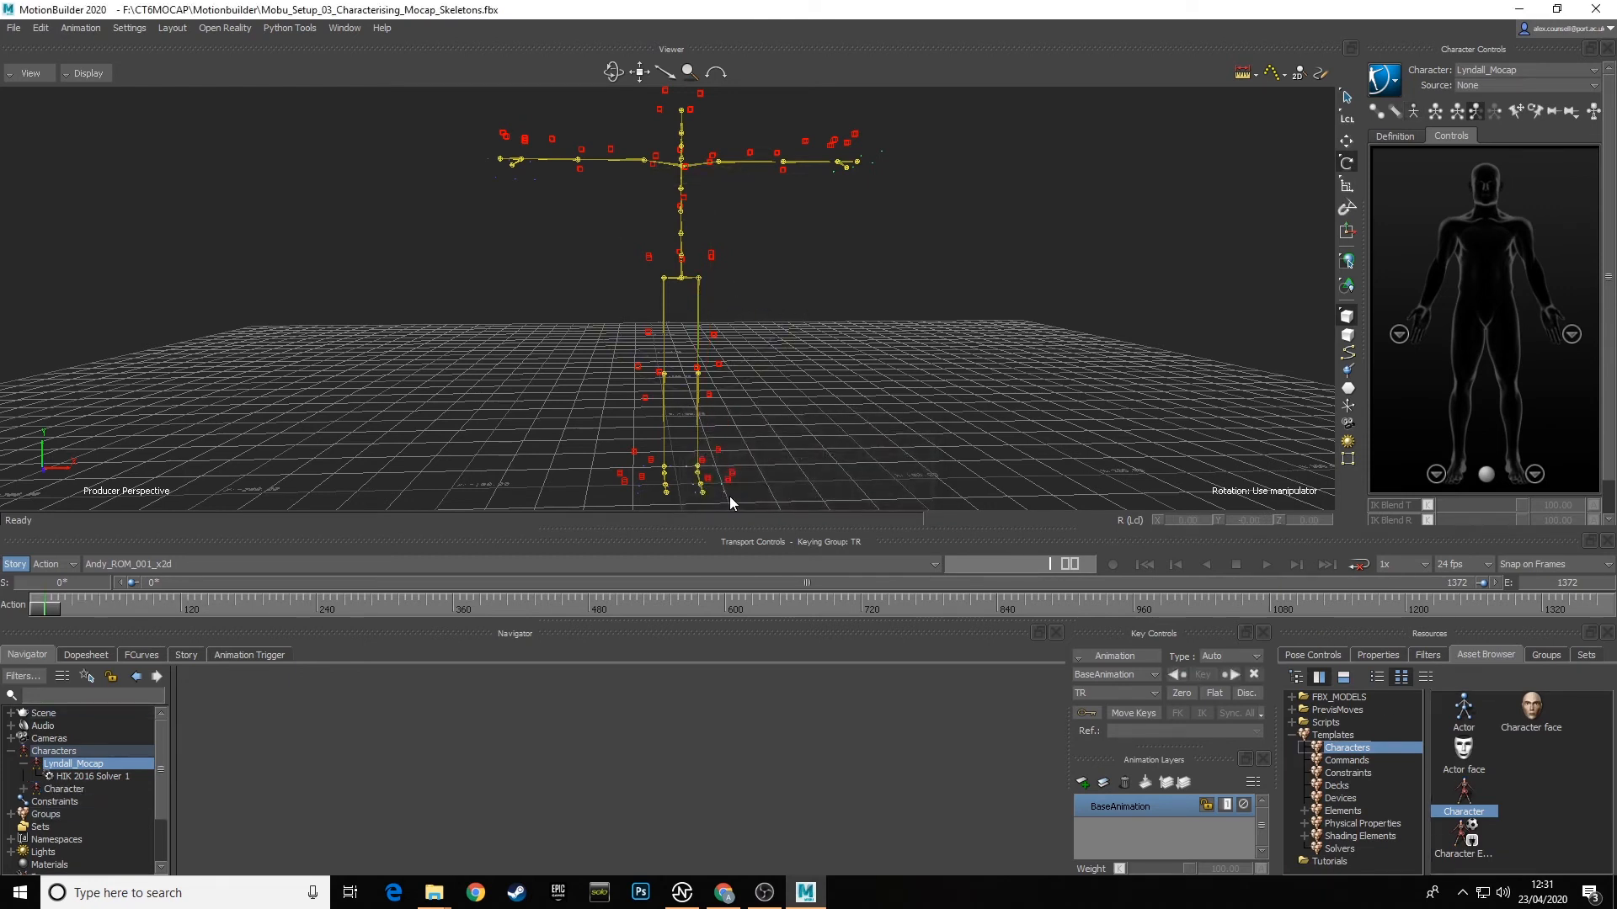
# Step: Rename the second character as Andy_Mocap and collapse the Lyndall_Mocap character's branch
pyautogui.click(72, 787)
pyautogui.rightClick(83, 792)
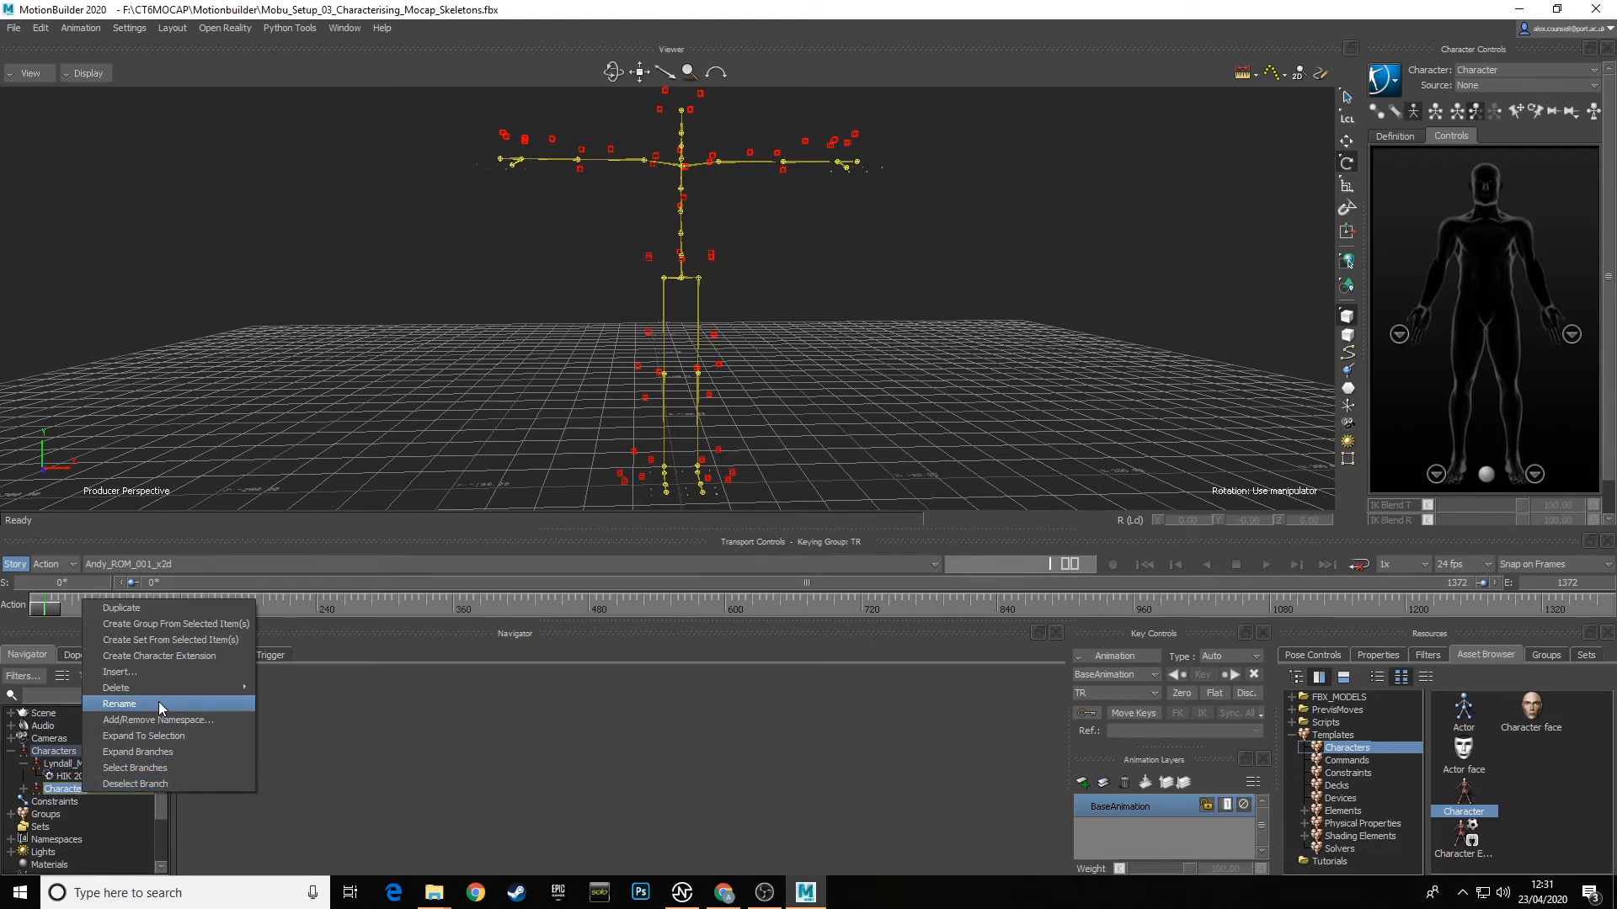
pyautogui.click(158, 704)
pyautogui.write('And')
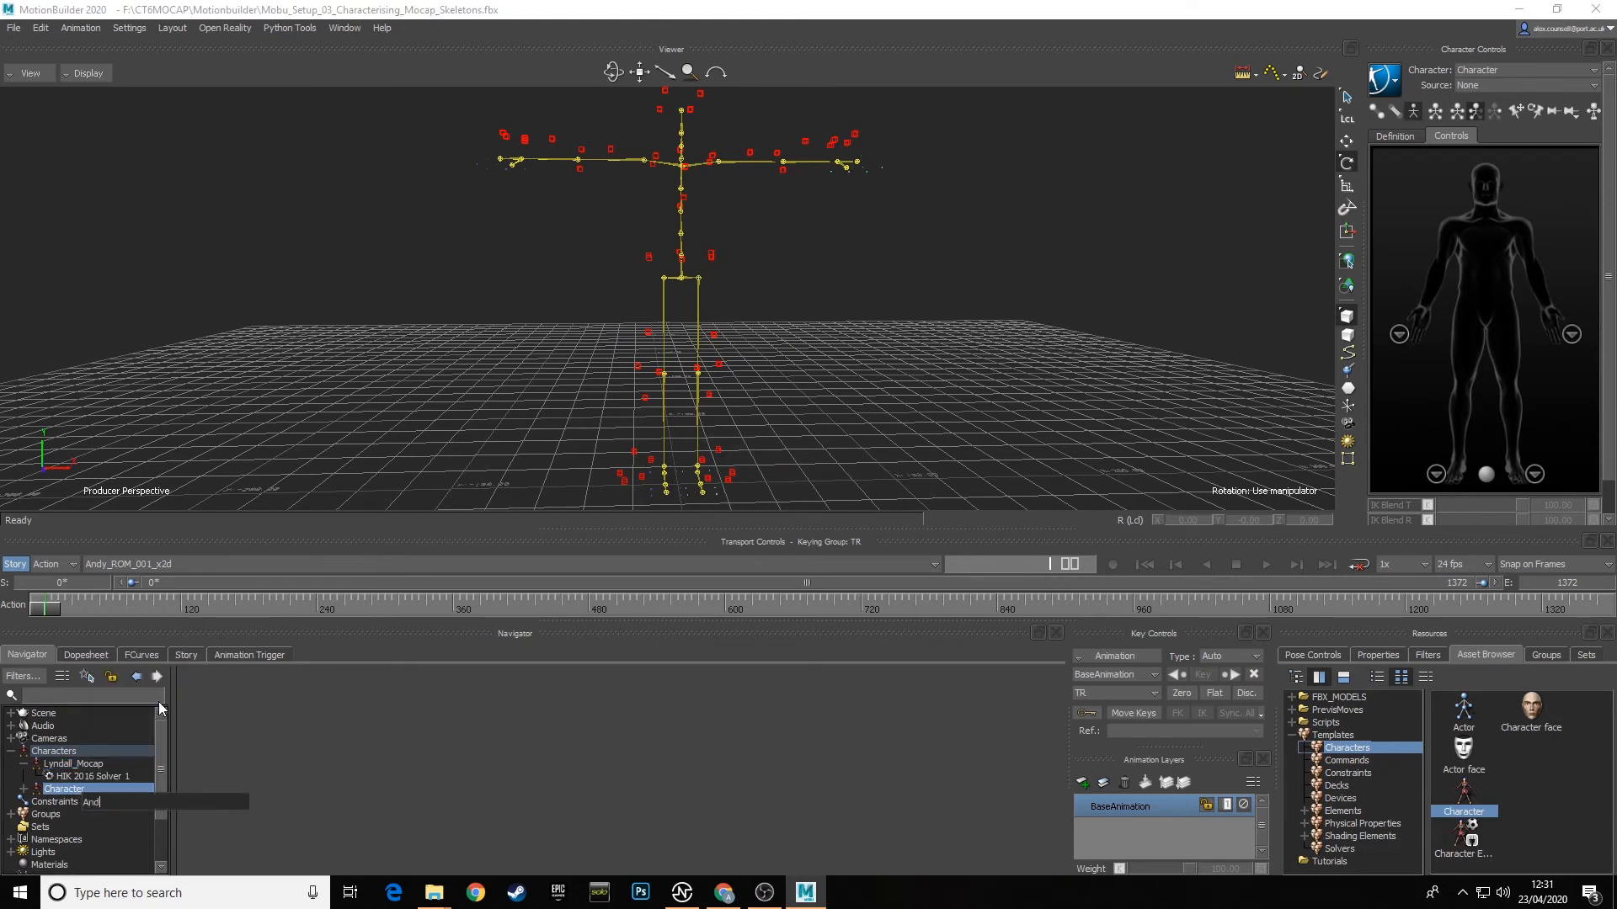
pyautogui.write('y_Mocap')
pyautogui.press('Return')
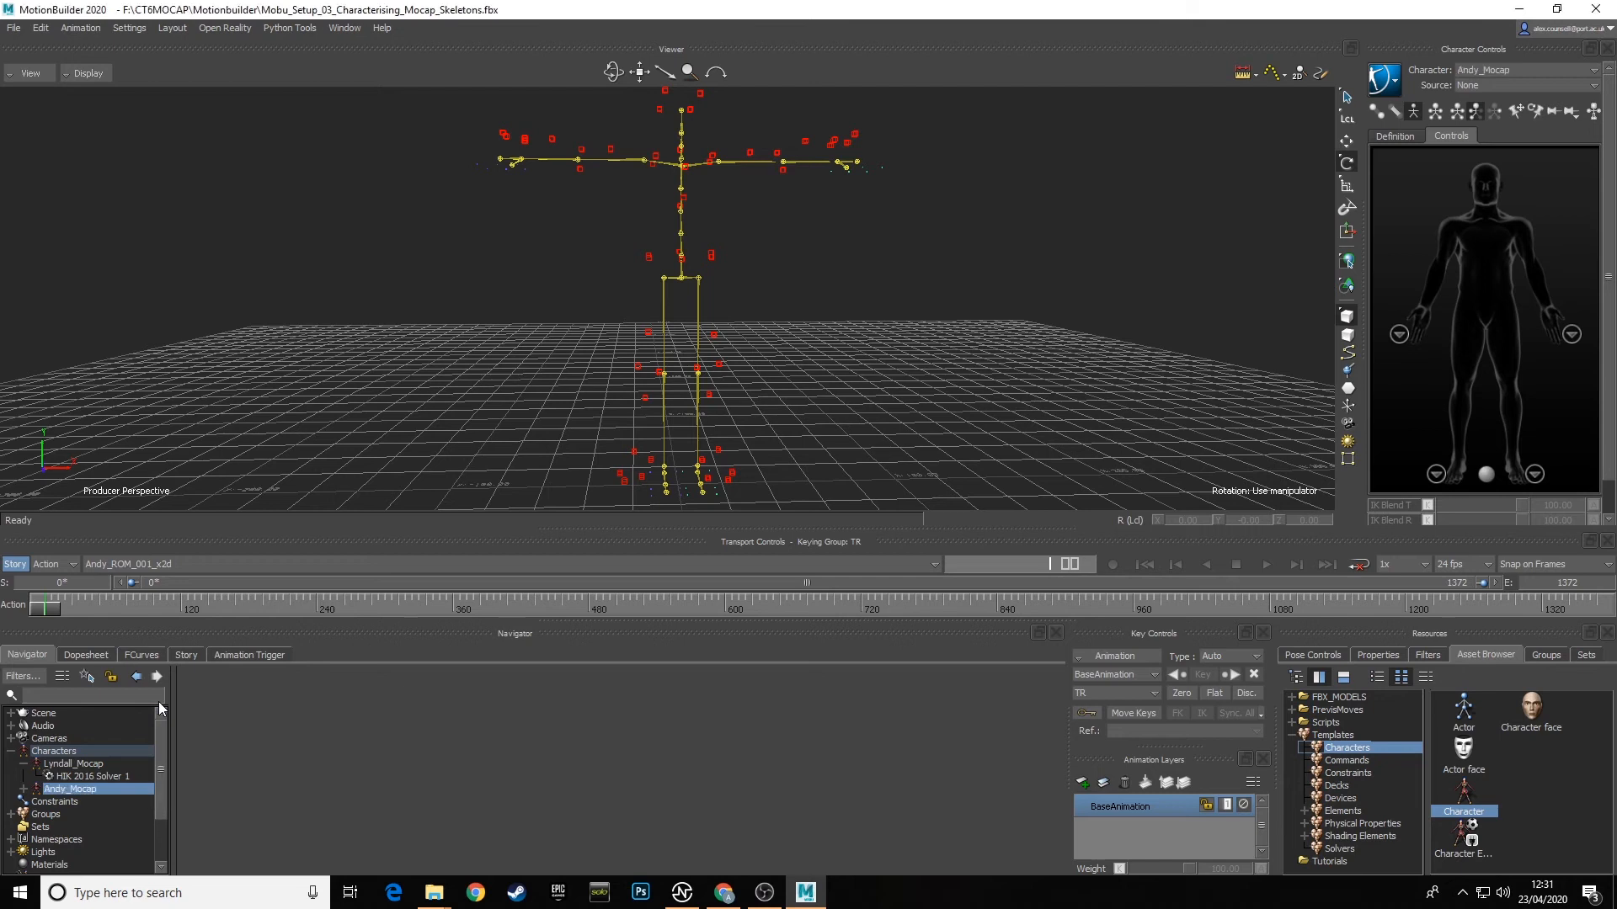
pyautogui.click(23, 763)
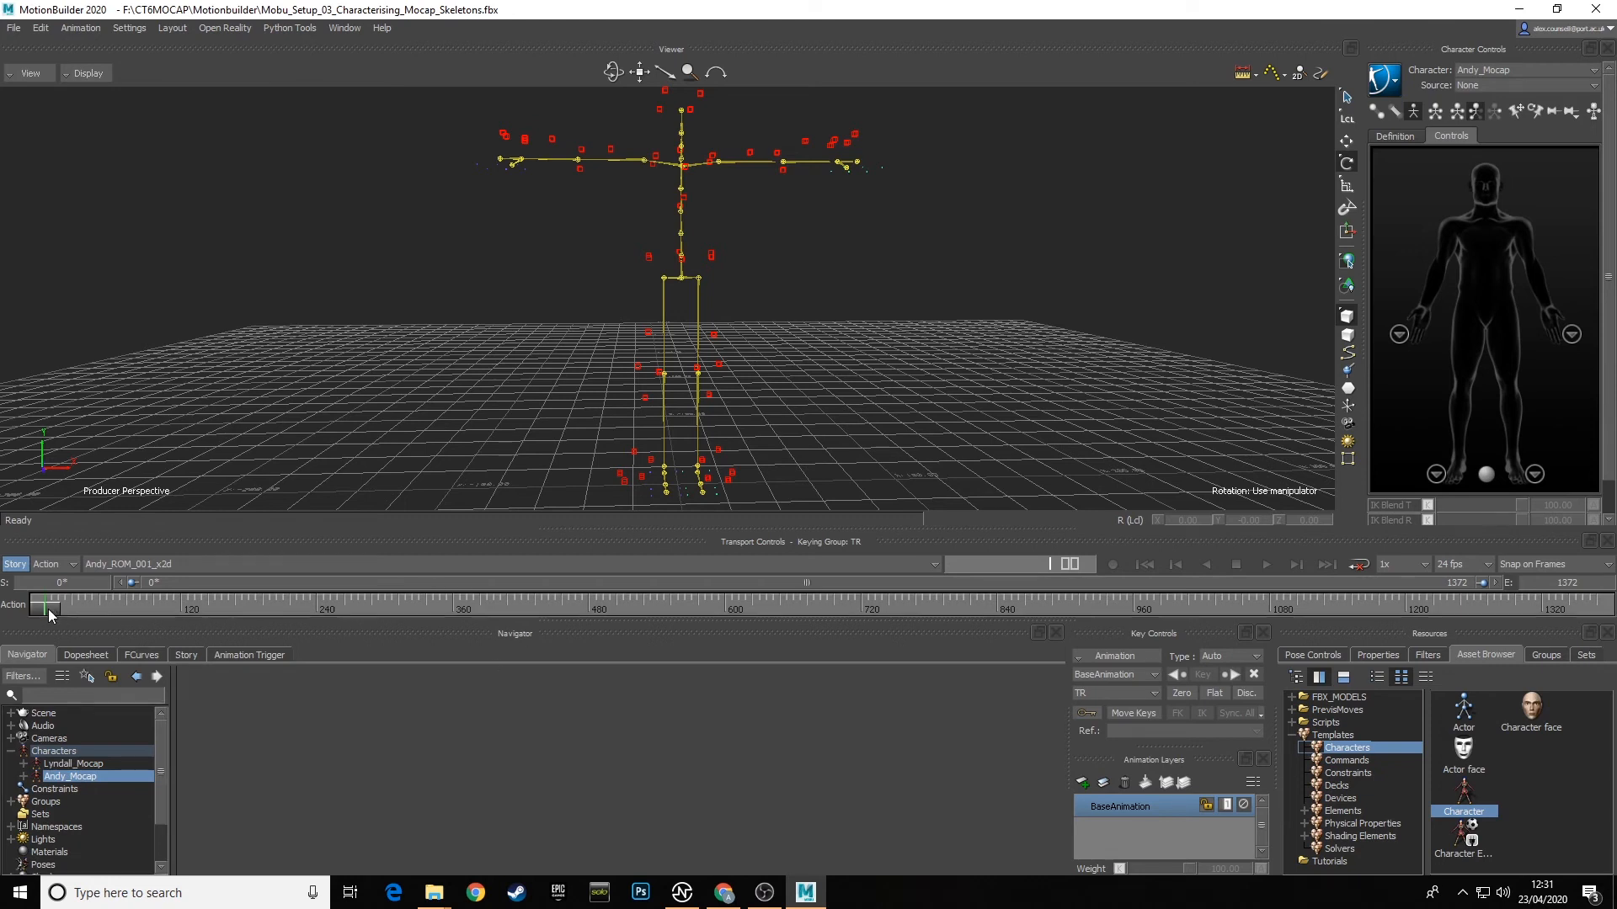
# Step: Switch to the Lyndall_ROM_001_x2d take, show the Lyndall_Mocap group, hide Andy_Mocap, and check the skeleton's T-pose at the start frame
pyautogui.moveTo(48, 609)
pyautogui.mouseDown()
pyautogui.moveTo(427, 616)
pyautogui.moveTo(30, 608)
pyautogui.moveTo(8, 601)
pyautogui.moveTo(272, 605)
pyautogui.moveTo(3, 590)
pyautogui.moveTo(209, 584)
pyautogui.moveTo(22, 592)
pyautogui.mouseUp()
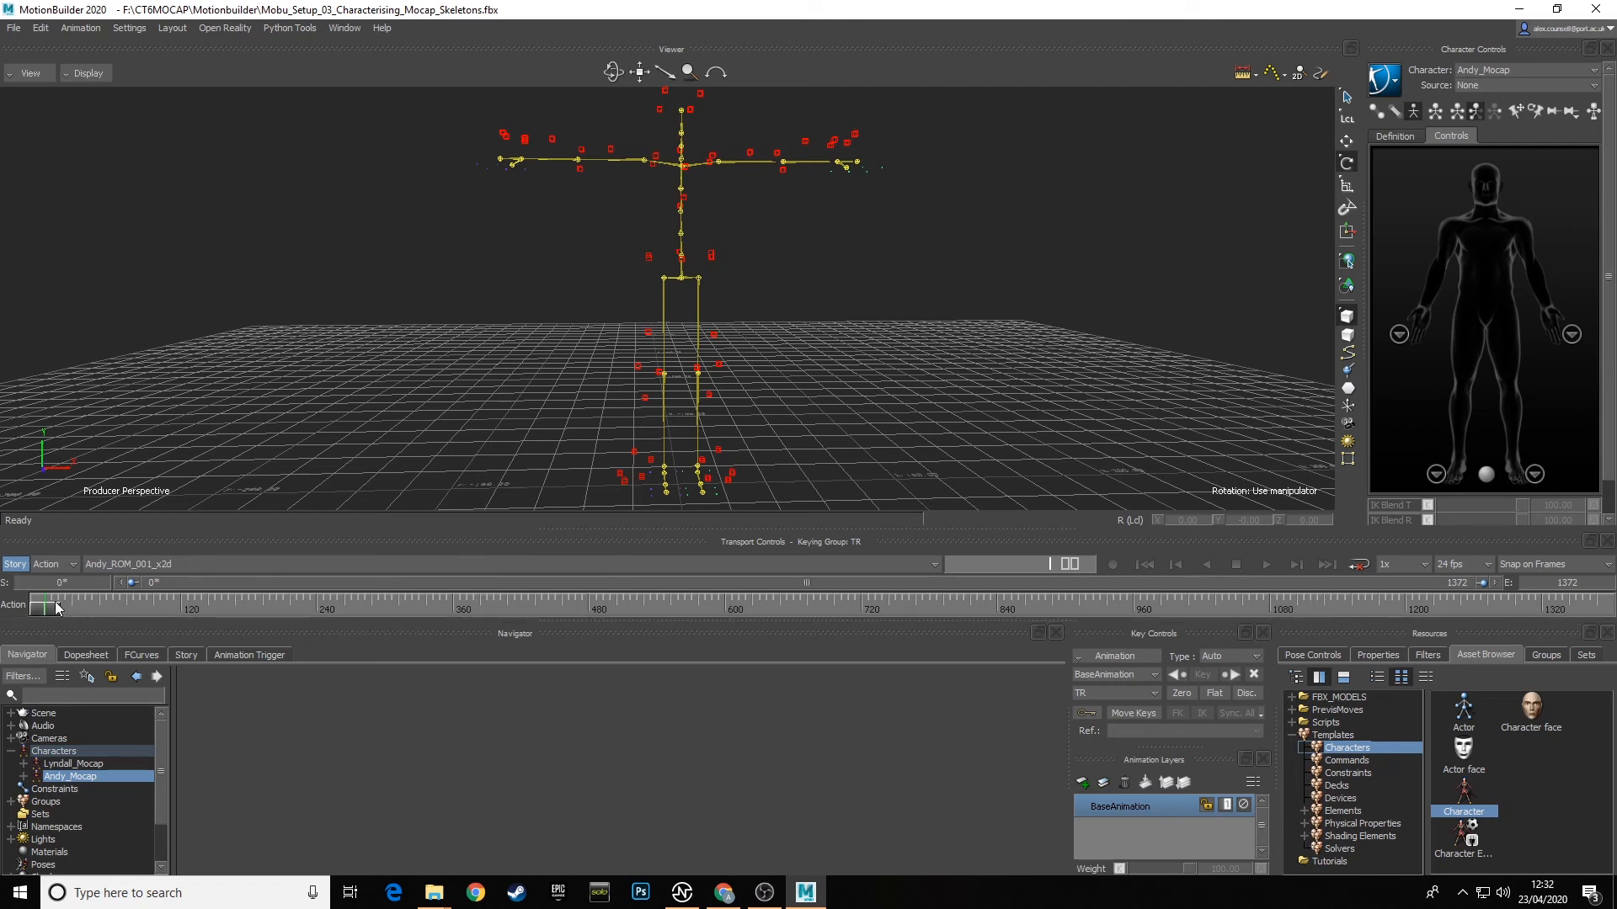
pyautogui.moveTo(39, 609)
pyautogui.mouseDown()
pyautogui.moveTo(84, 610)
pyautogui.moveTo(15, 610)
pyautogui.mouseUp()
pyautogui.click(1547, 656)
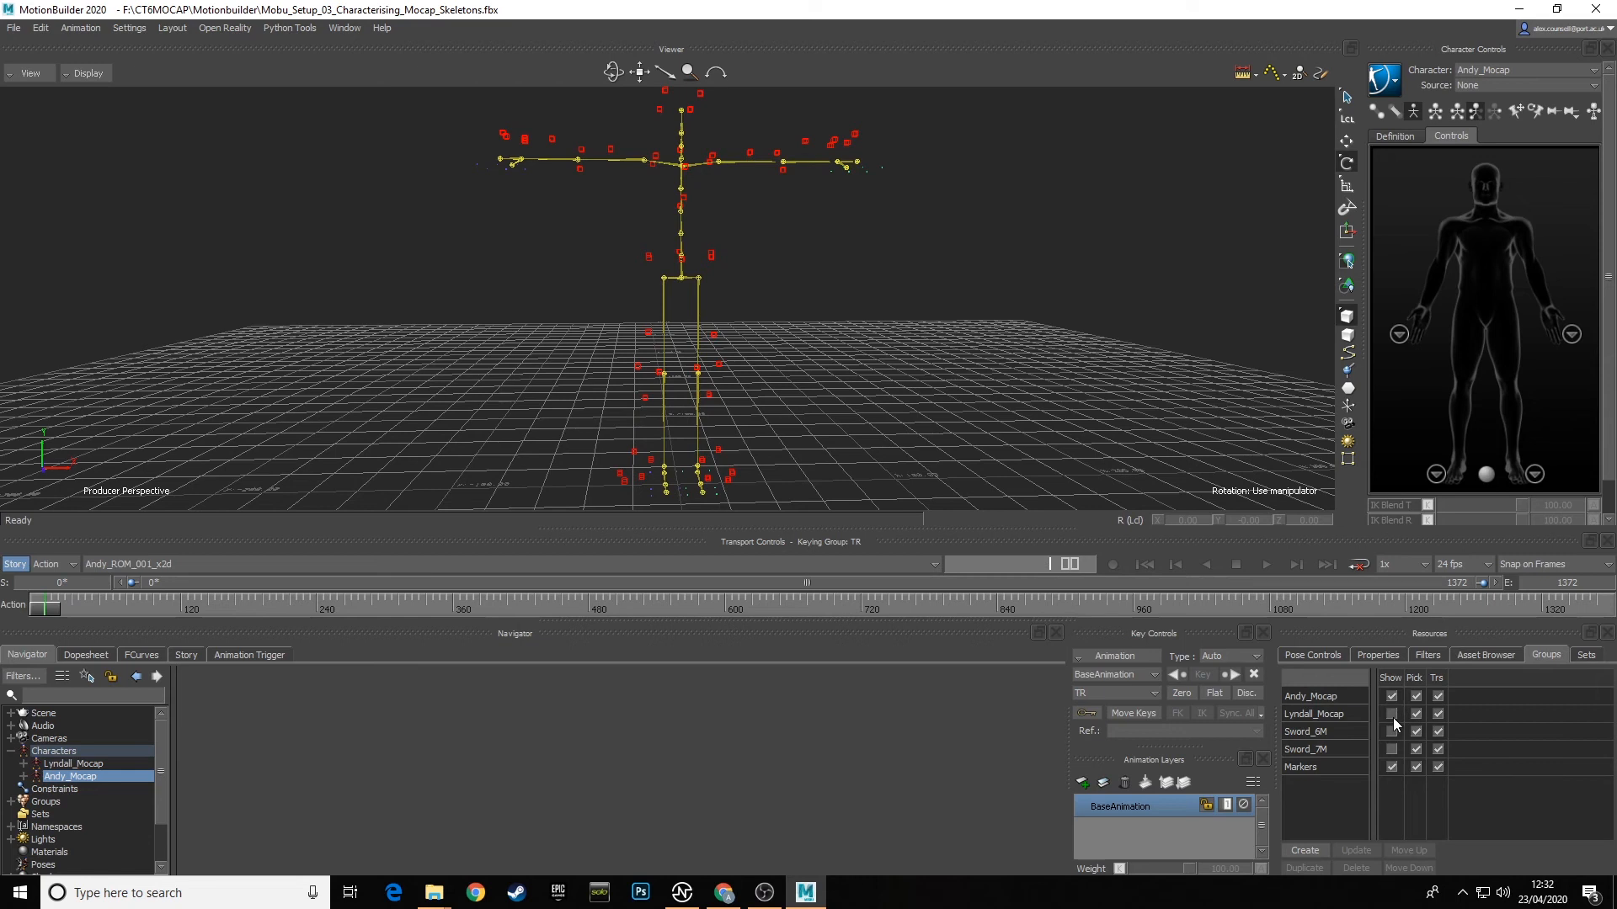
pyautogui.click(1392, 715)
pyautogui.click(283, 562)
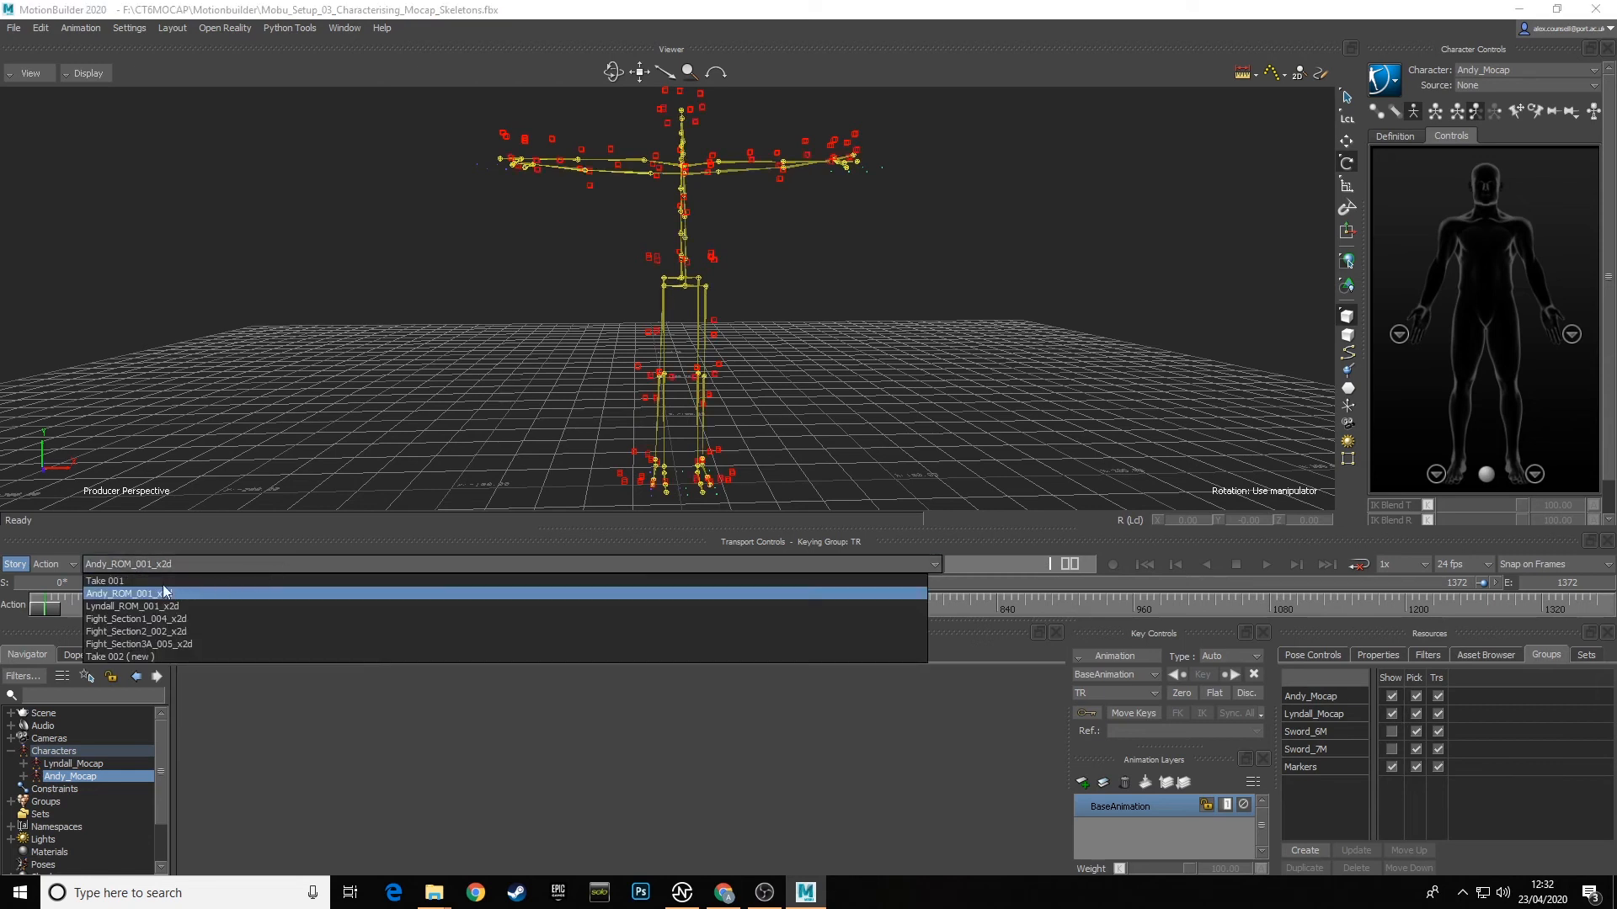
pyautogui.click(149, 608)
pyautogui.click(1392, 695)
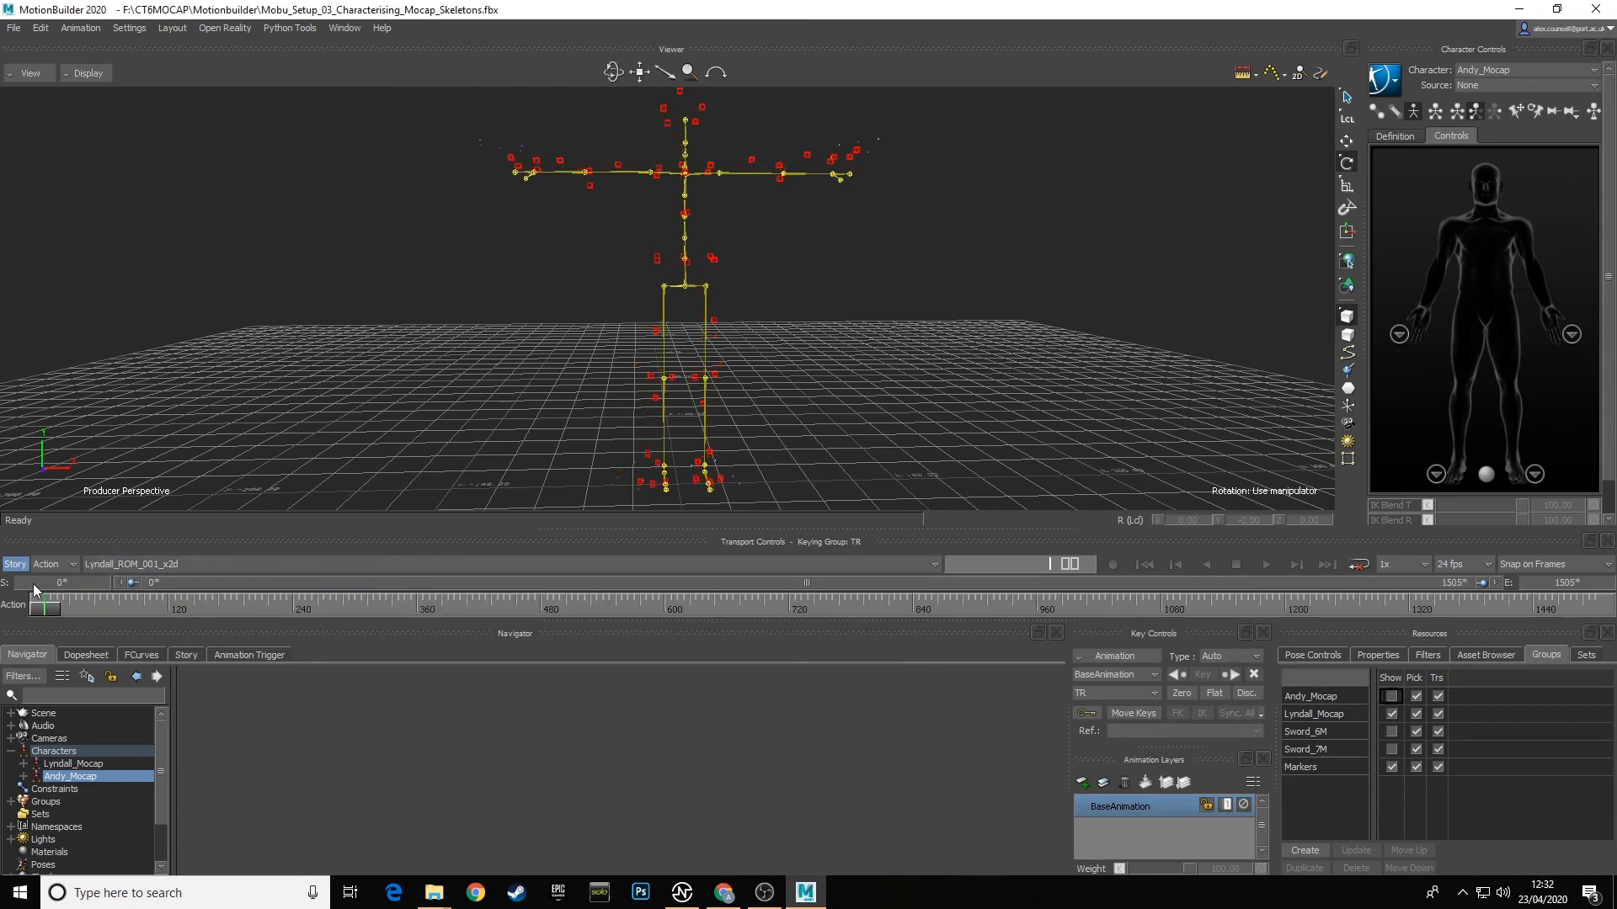
pyautogui.moveTo(48, 614)
pyautogui.mouseDown()
pyautogui.moveTo(598, 633)
pyautogui.moveTo(44, 614)
pyautogui.mouseUp()
pyautogui.moveTo(857, 345)
pyautogui.mouseDown()
pyautogui.moveTo(668, 397)
pyautogui.moveTo(859, 370)
pyautogui.mouseUp()
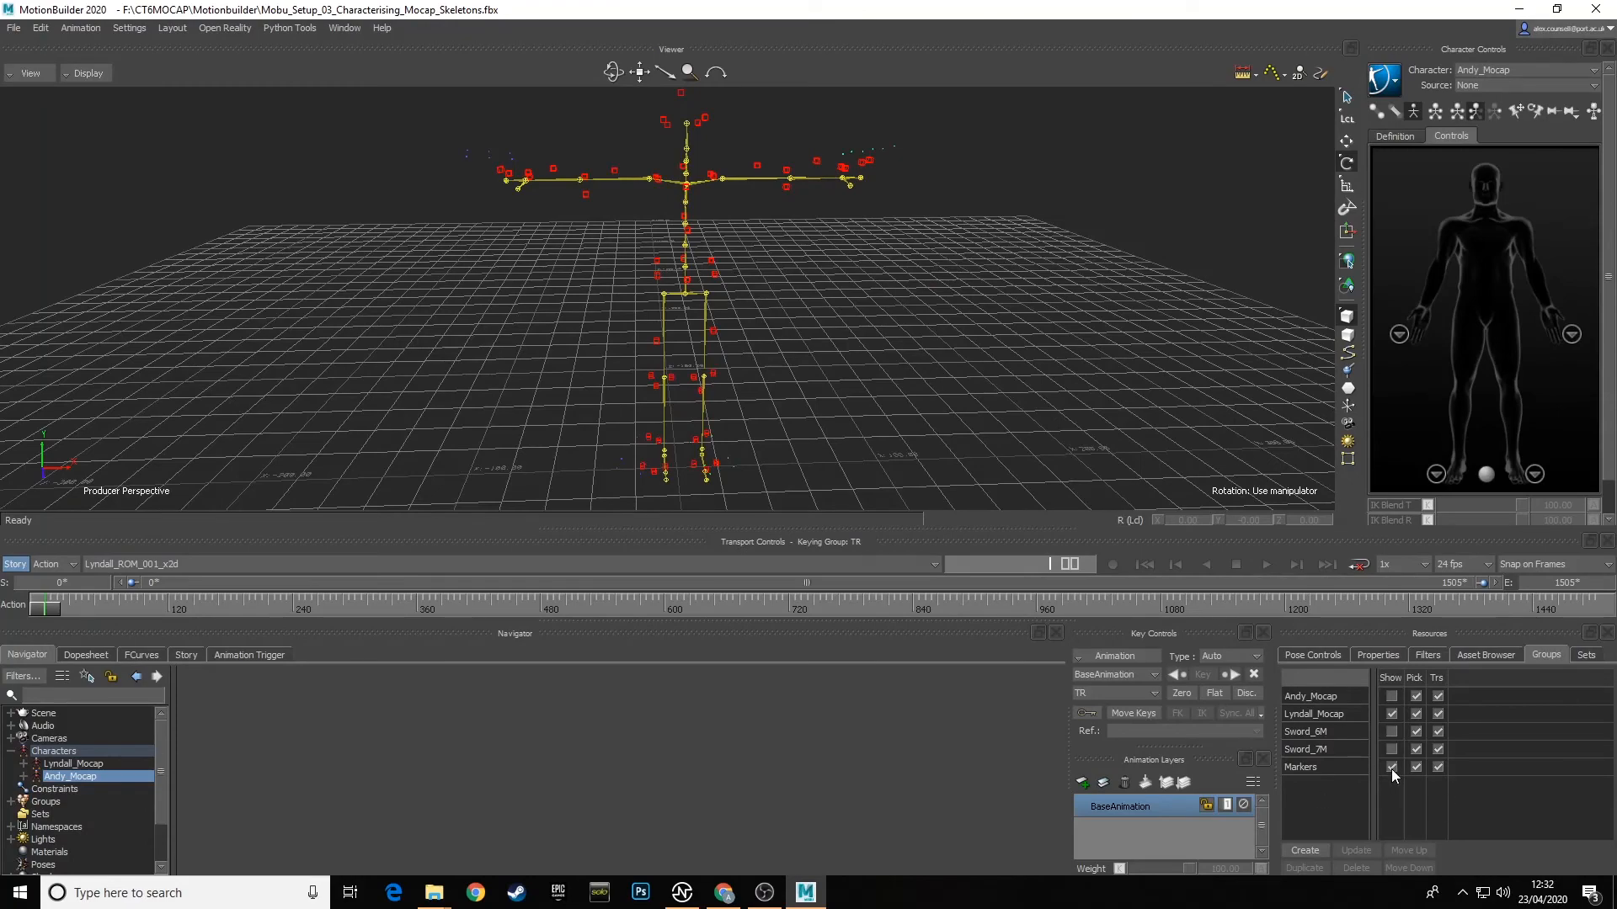
pyautogui.moveTo(876, 414); pyautogui.dragTo(842, 353)
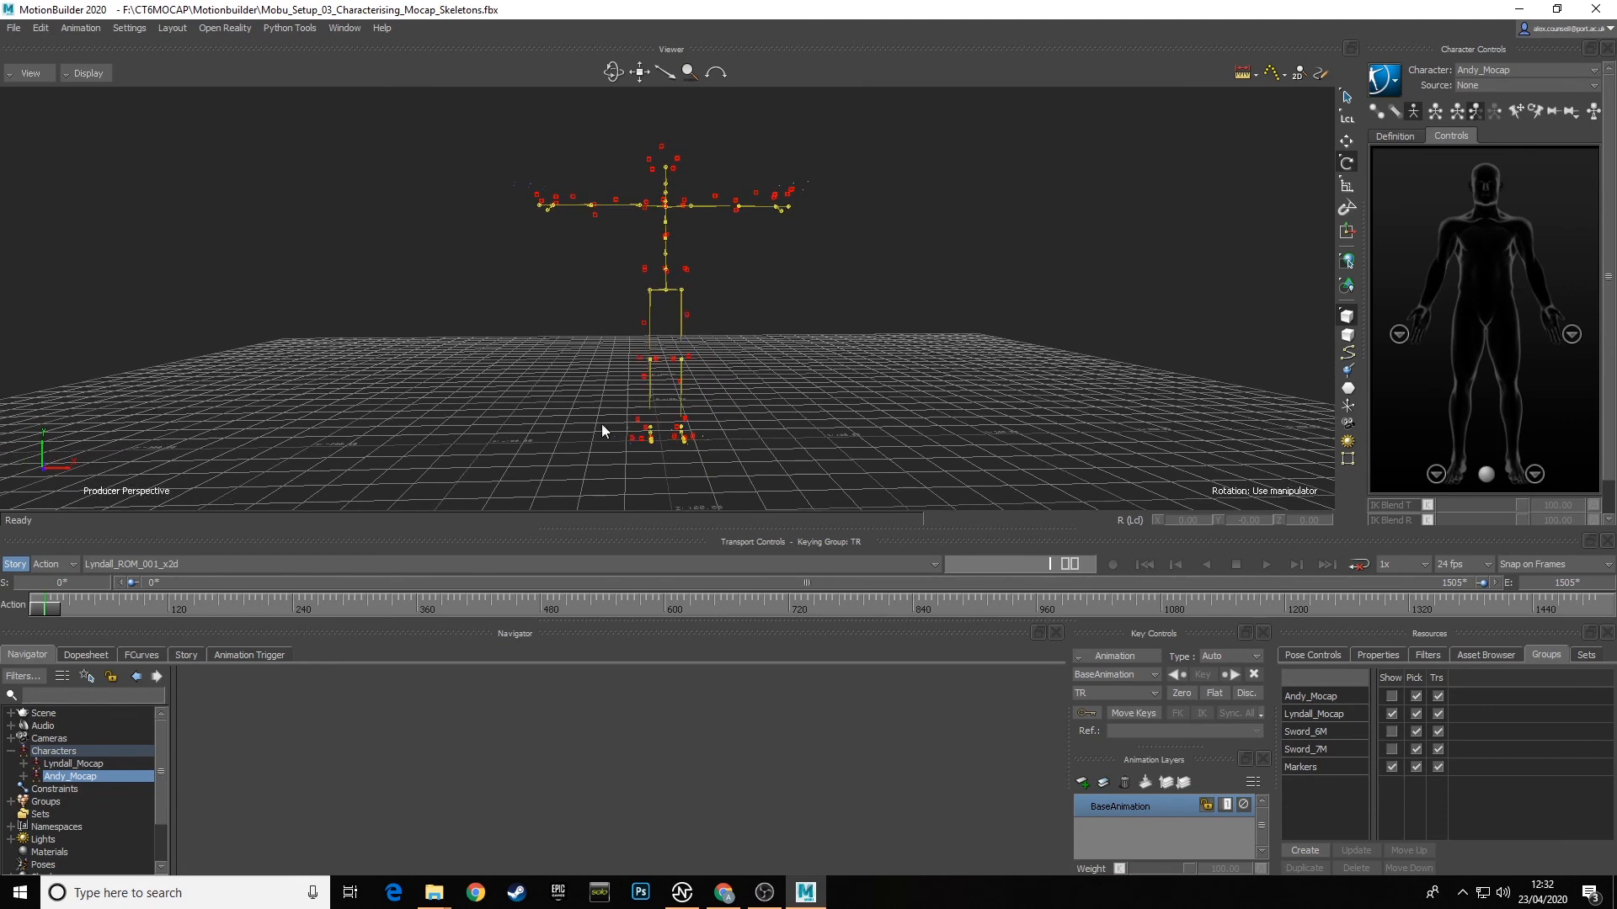
# Step: Switch to the Andy_ROM_001_x2d take with only Andy_Mocap of the two performer groups shown, and inspect its T-pose from several angles
pyautogui.click(194, 561)
pyautogui.click(152, 593)
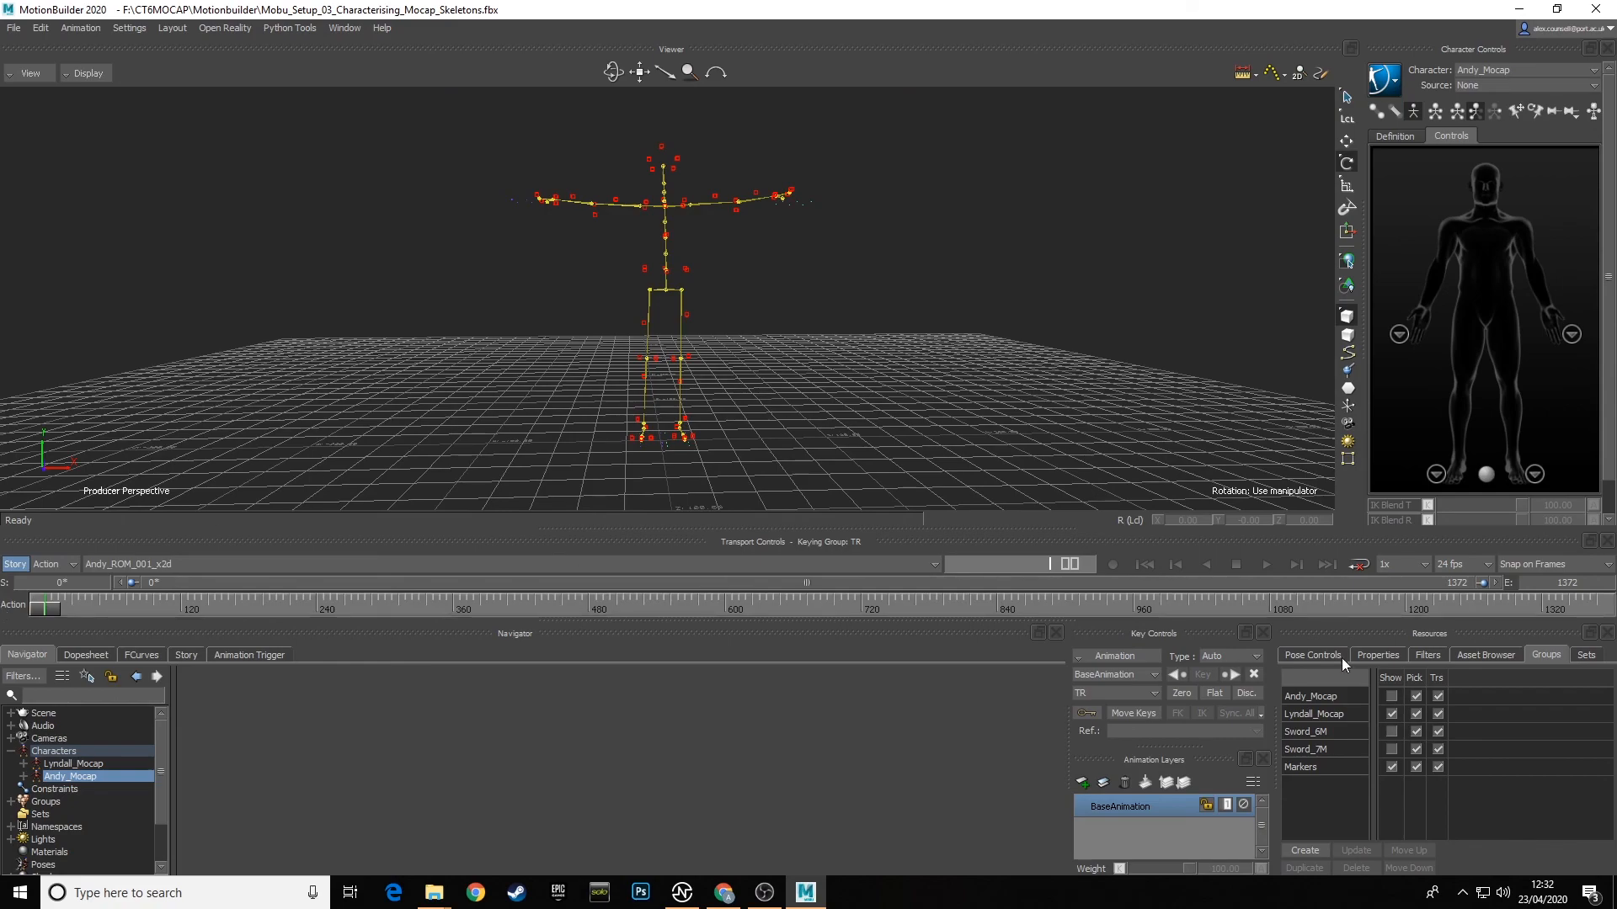
pyautogui.click(1391, 714)
pyautogui.click(1391, 696)
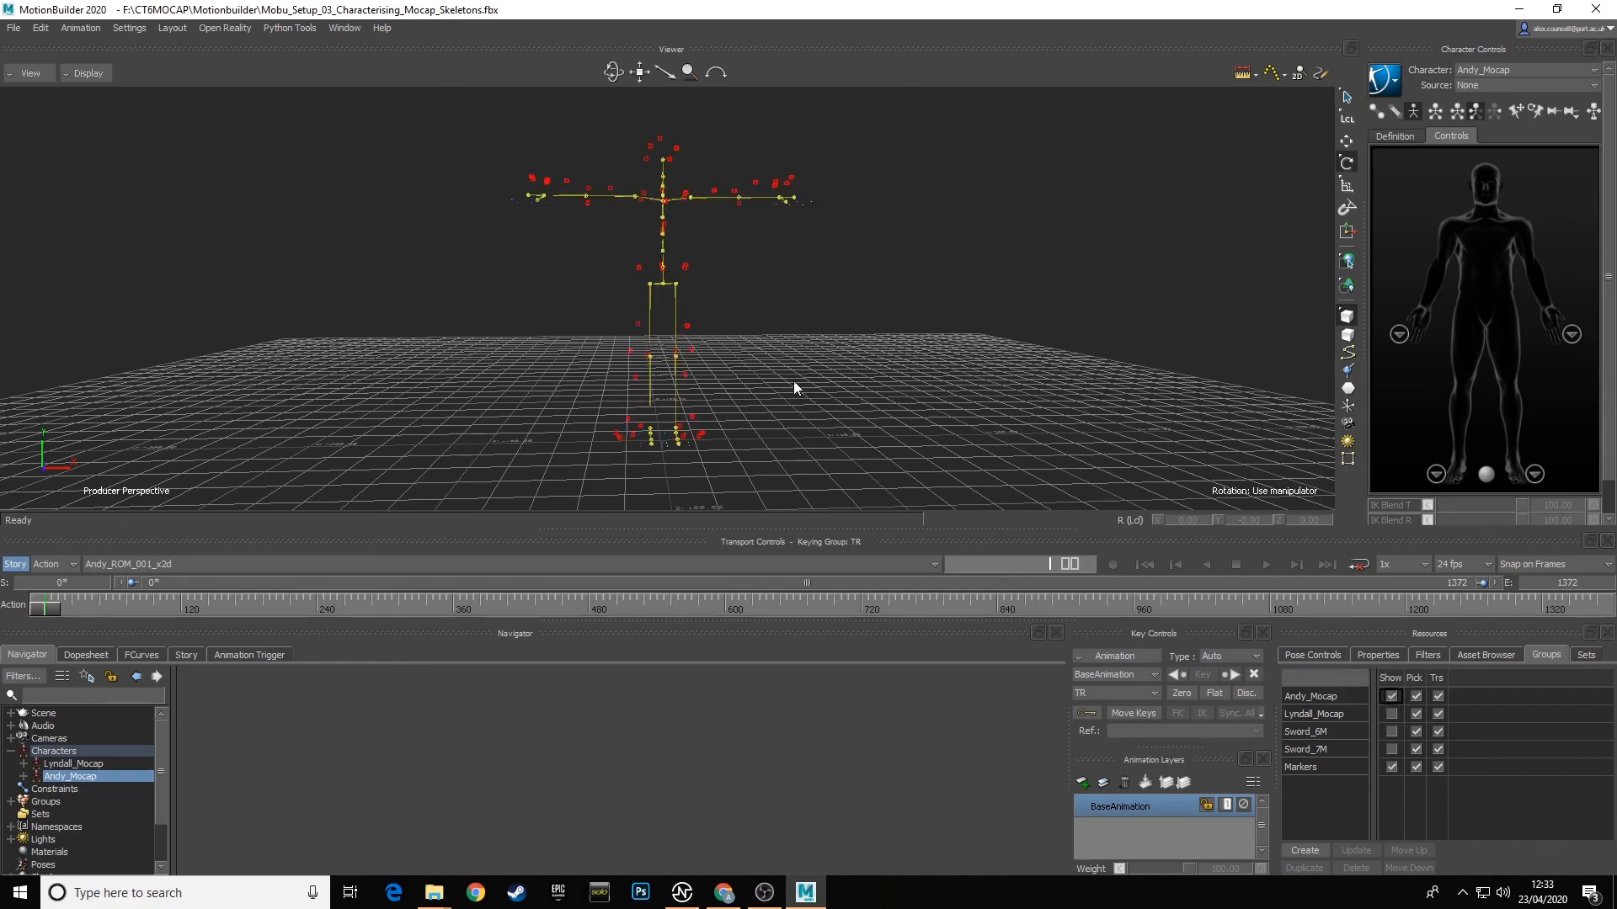
pyautogui.moveTo(793, 381); pyautogui.dragTo(691, 444)
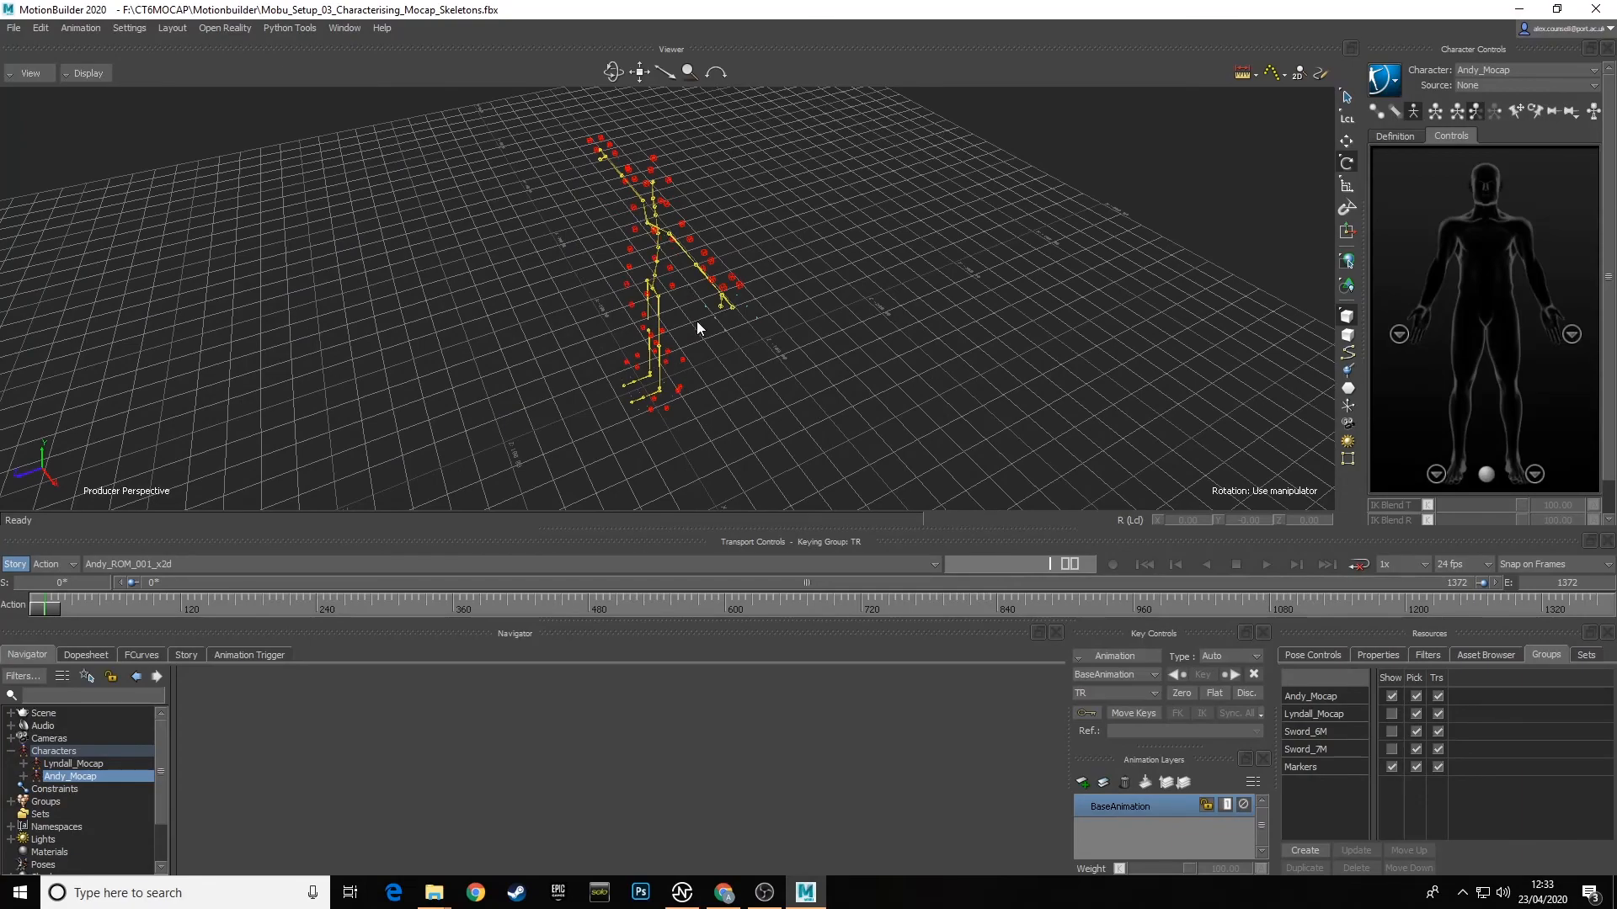
pyautogui.moveTo(737, 375); pyautogui.dragTo(796, 255)
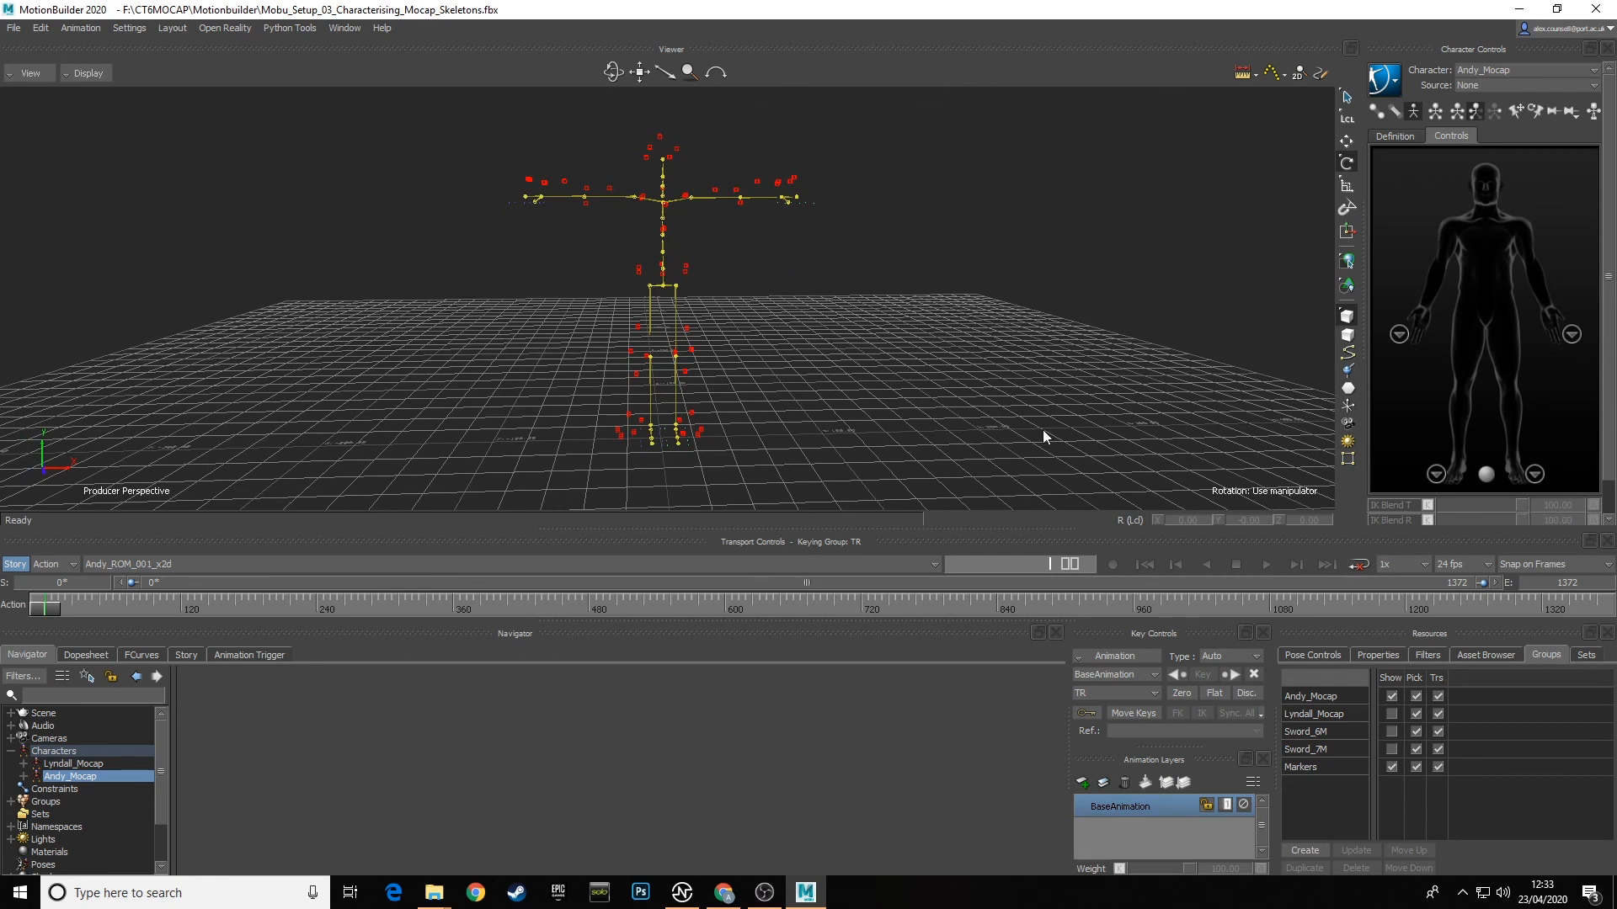
# Step: Hide the Andy_Mocap group, return to the Lyndall_ROM_001_x2d take and show Lyndall_Mocap at the start of the take
pyautogui.click(1393, 697)
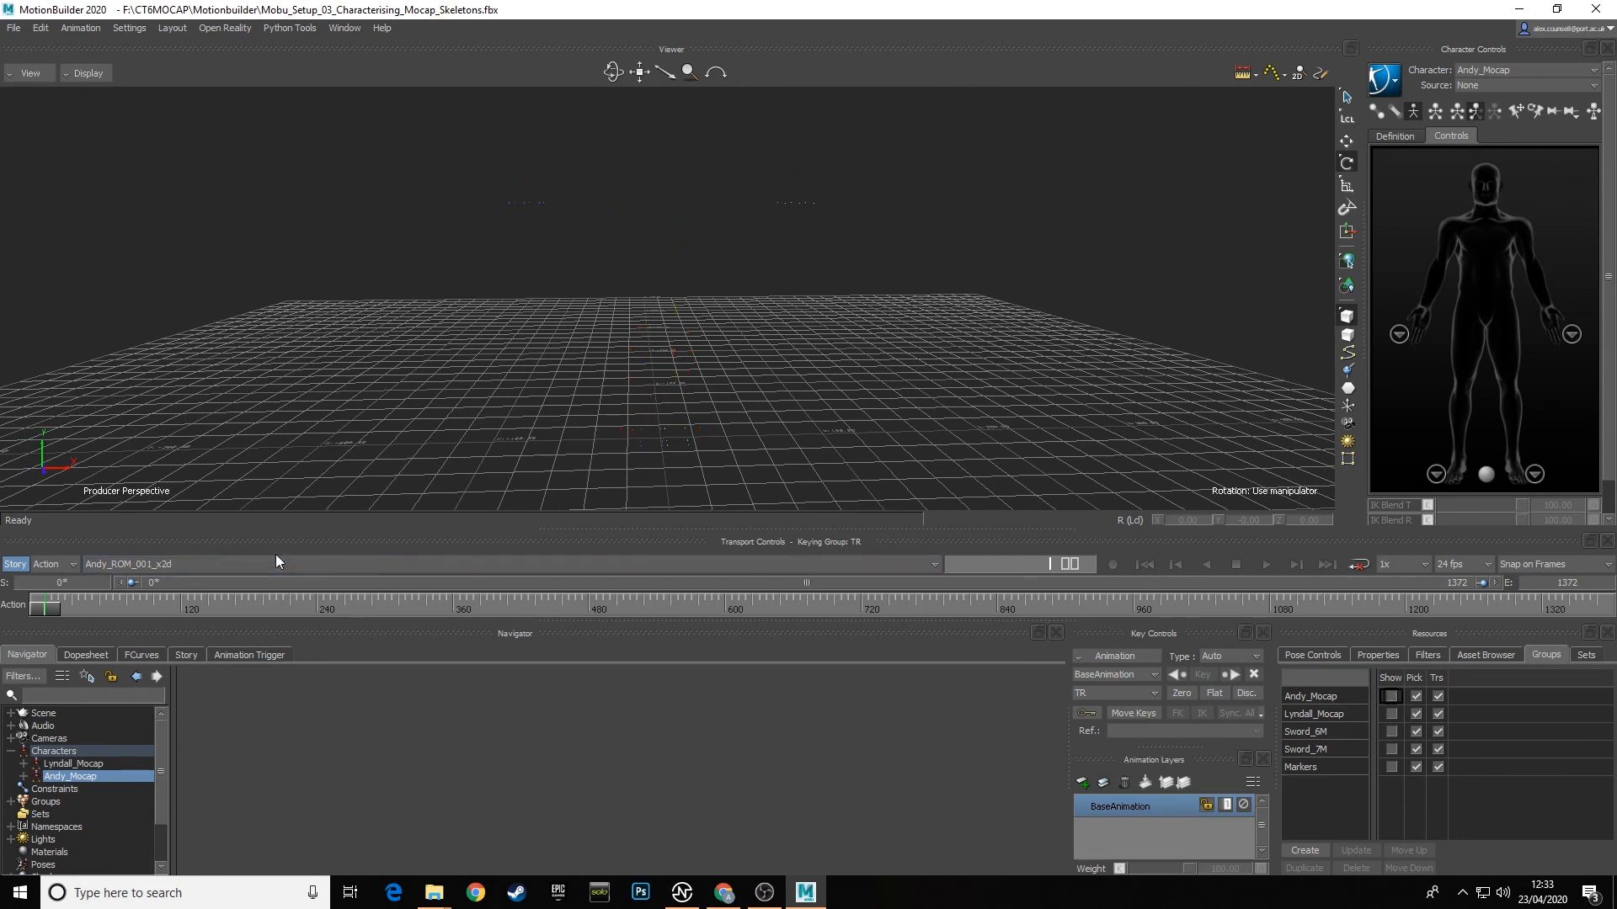
pyautogui.click(197, 564)
pyautogui.click(148, 608)
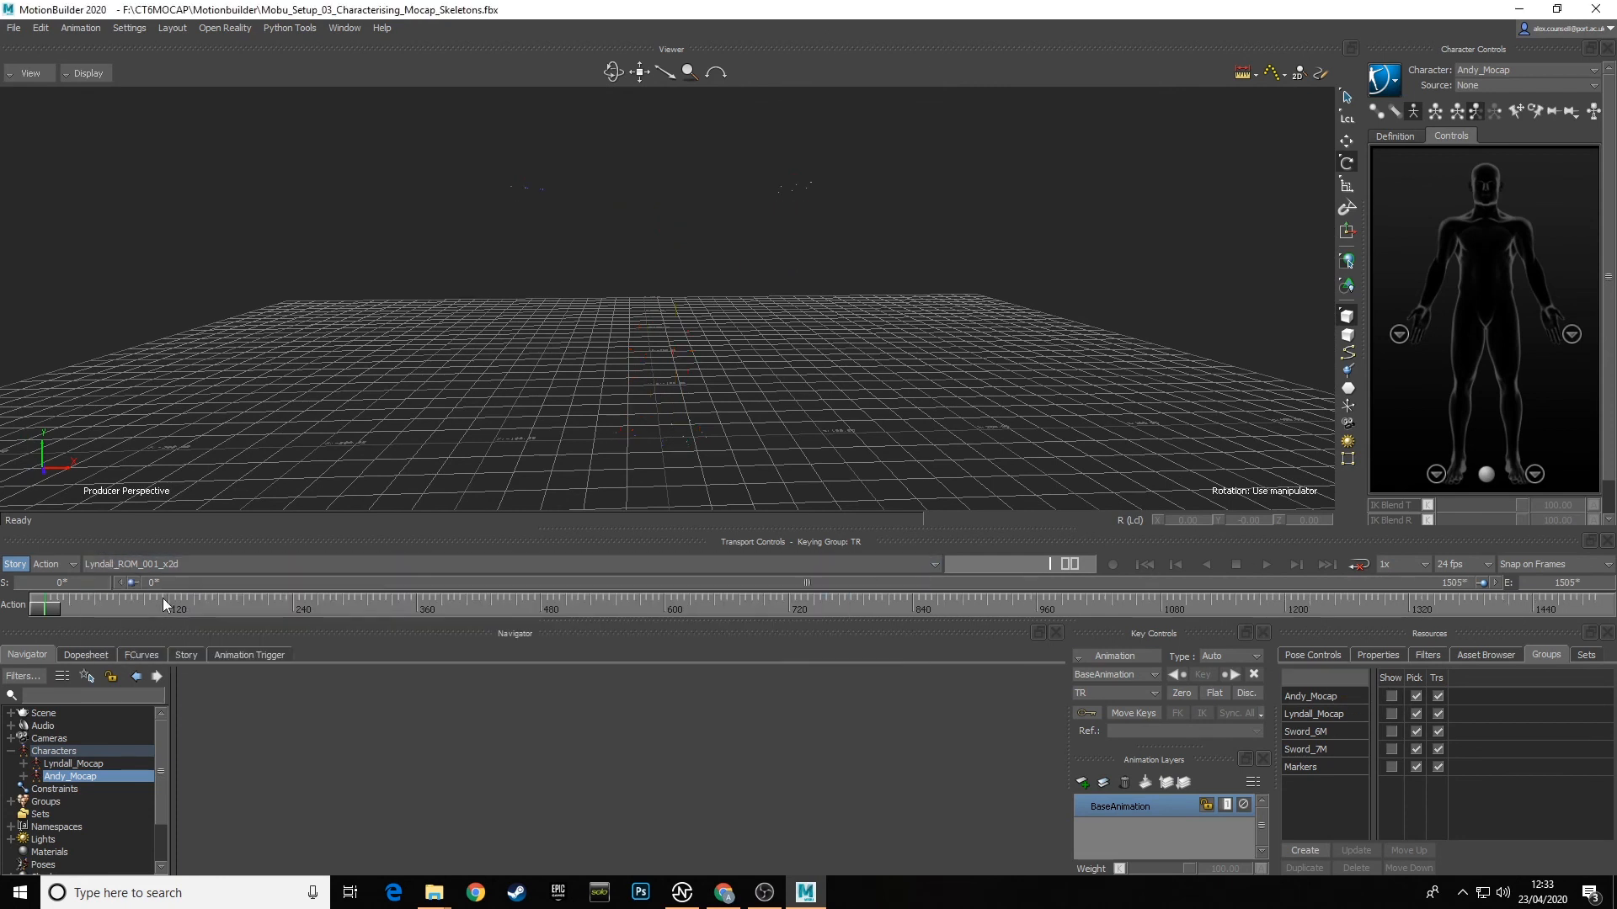
pyautogui.click(1391, 714)
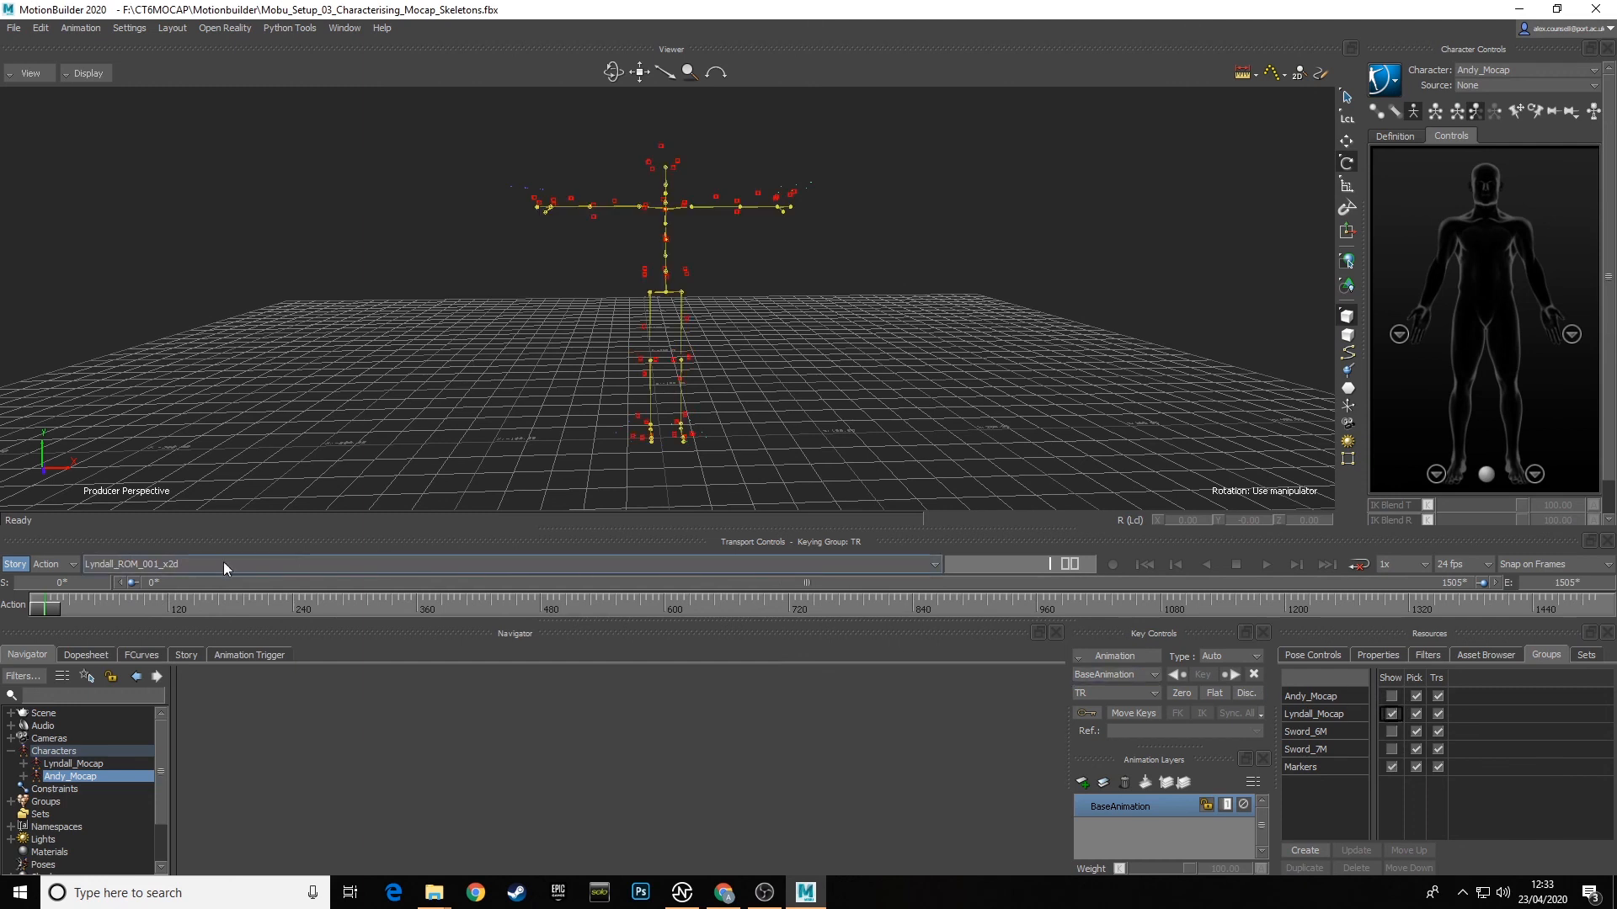
pyautogui.moveTo(44, 606); pyautogui.dragTo(2, 603)
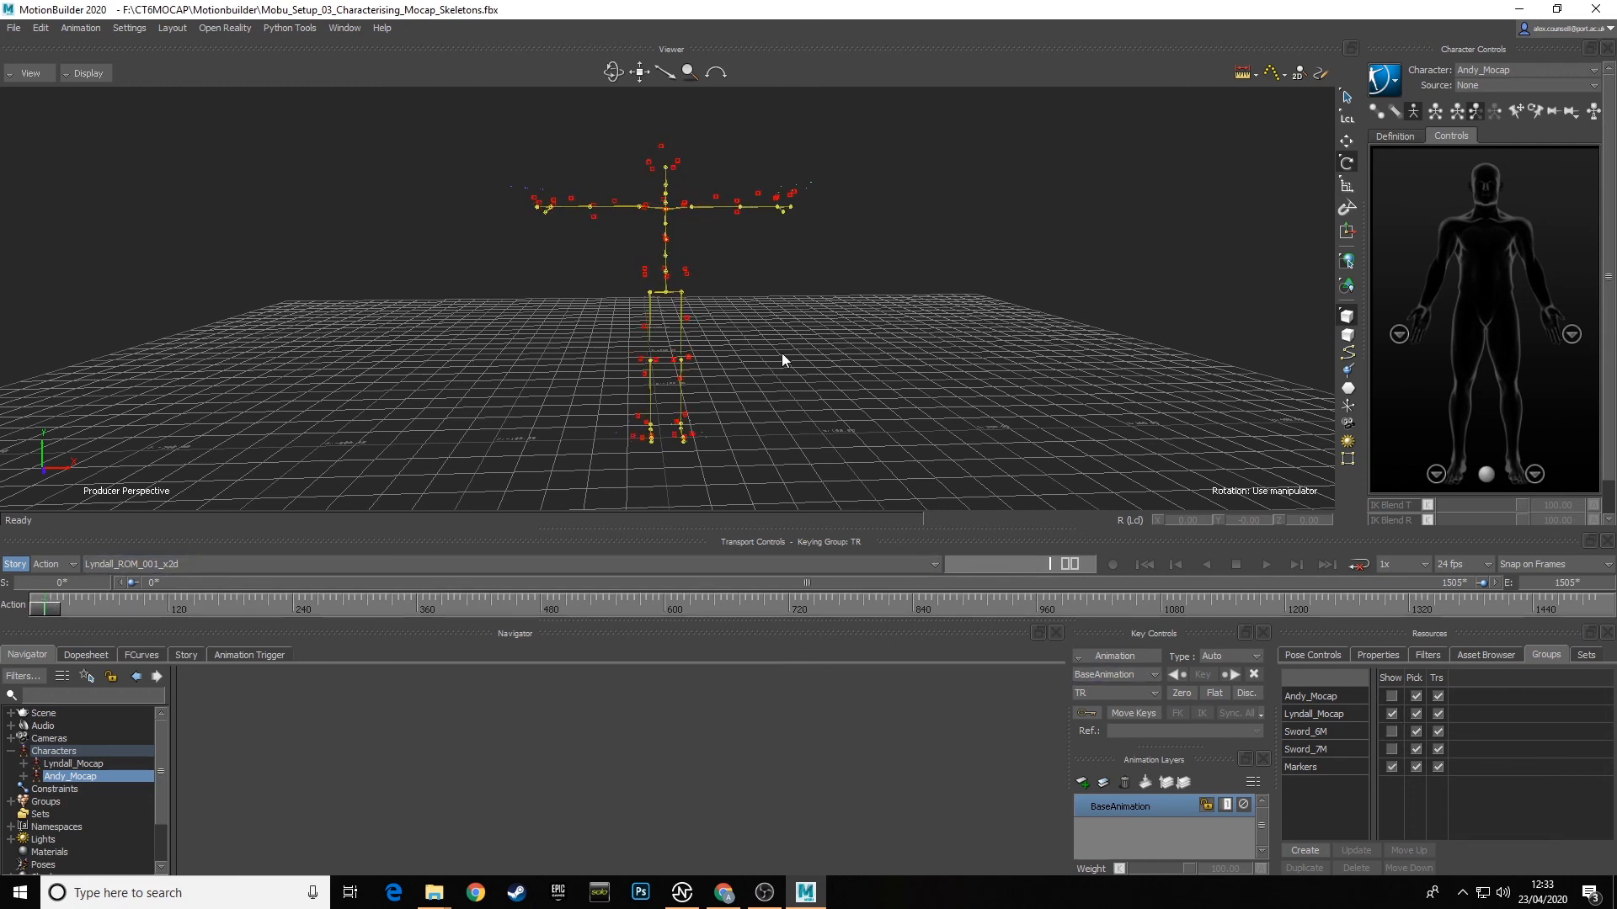
# Step: Bring back the asset templates and save the scene with both characterised skeletons
pyautogui.click(1490, 657)
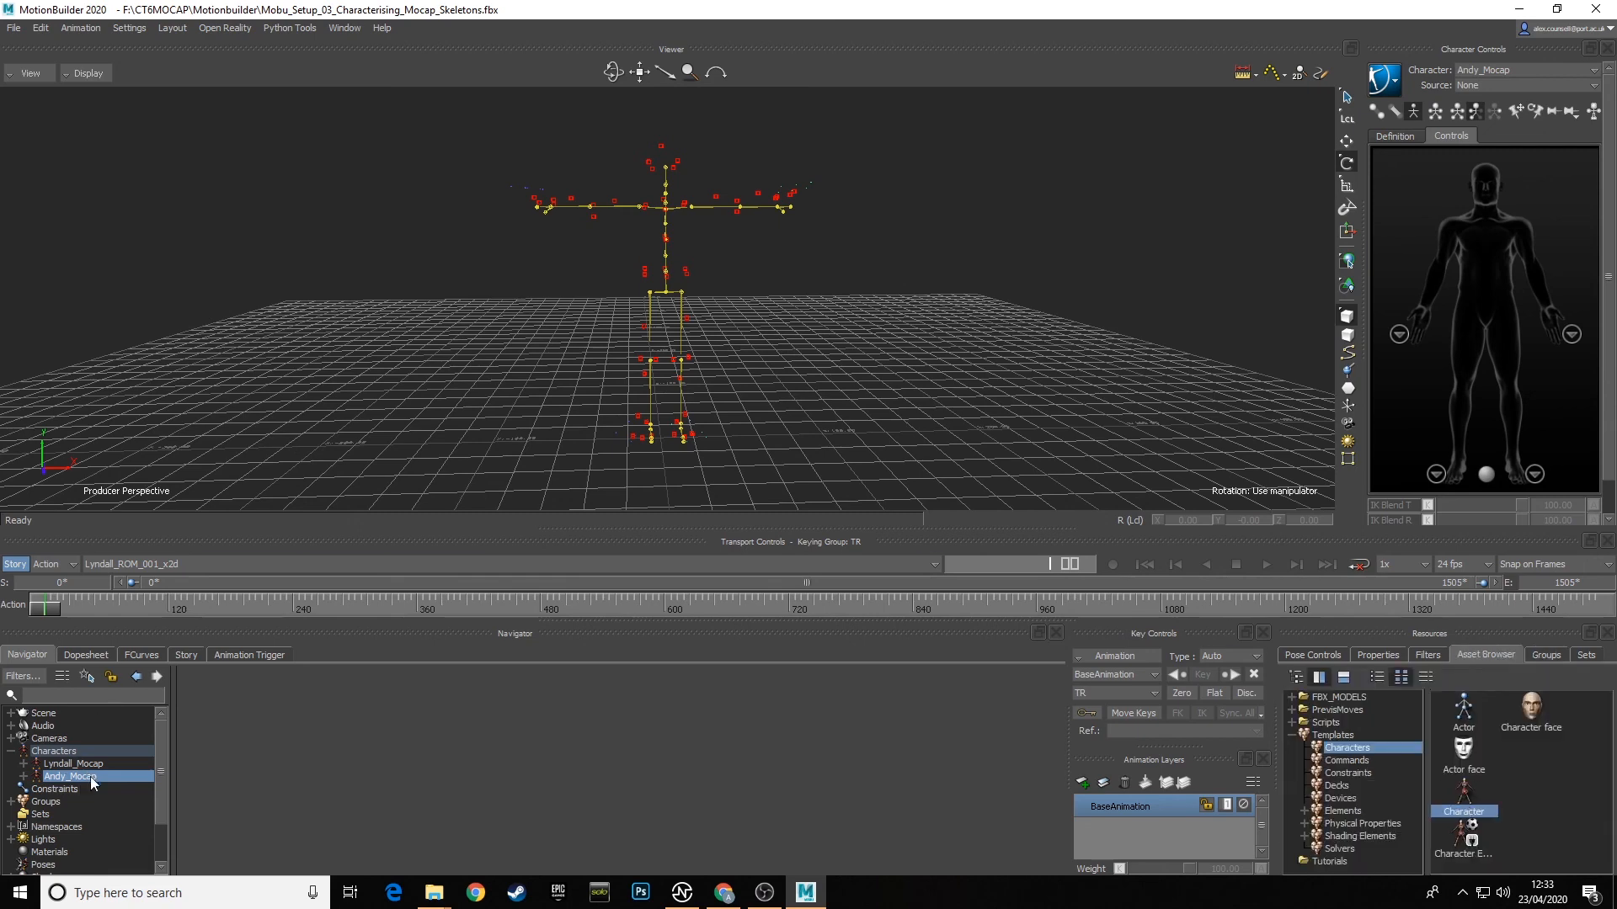
pyautogui.click(15, 28)
pyautogui.click(54, 94)
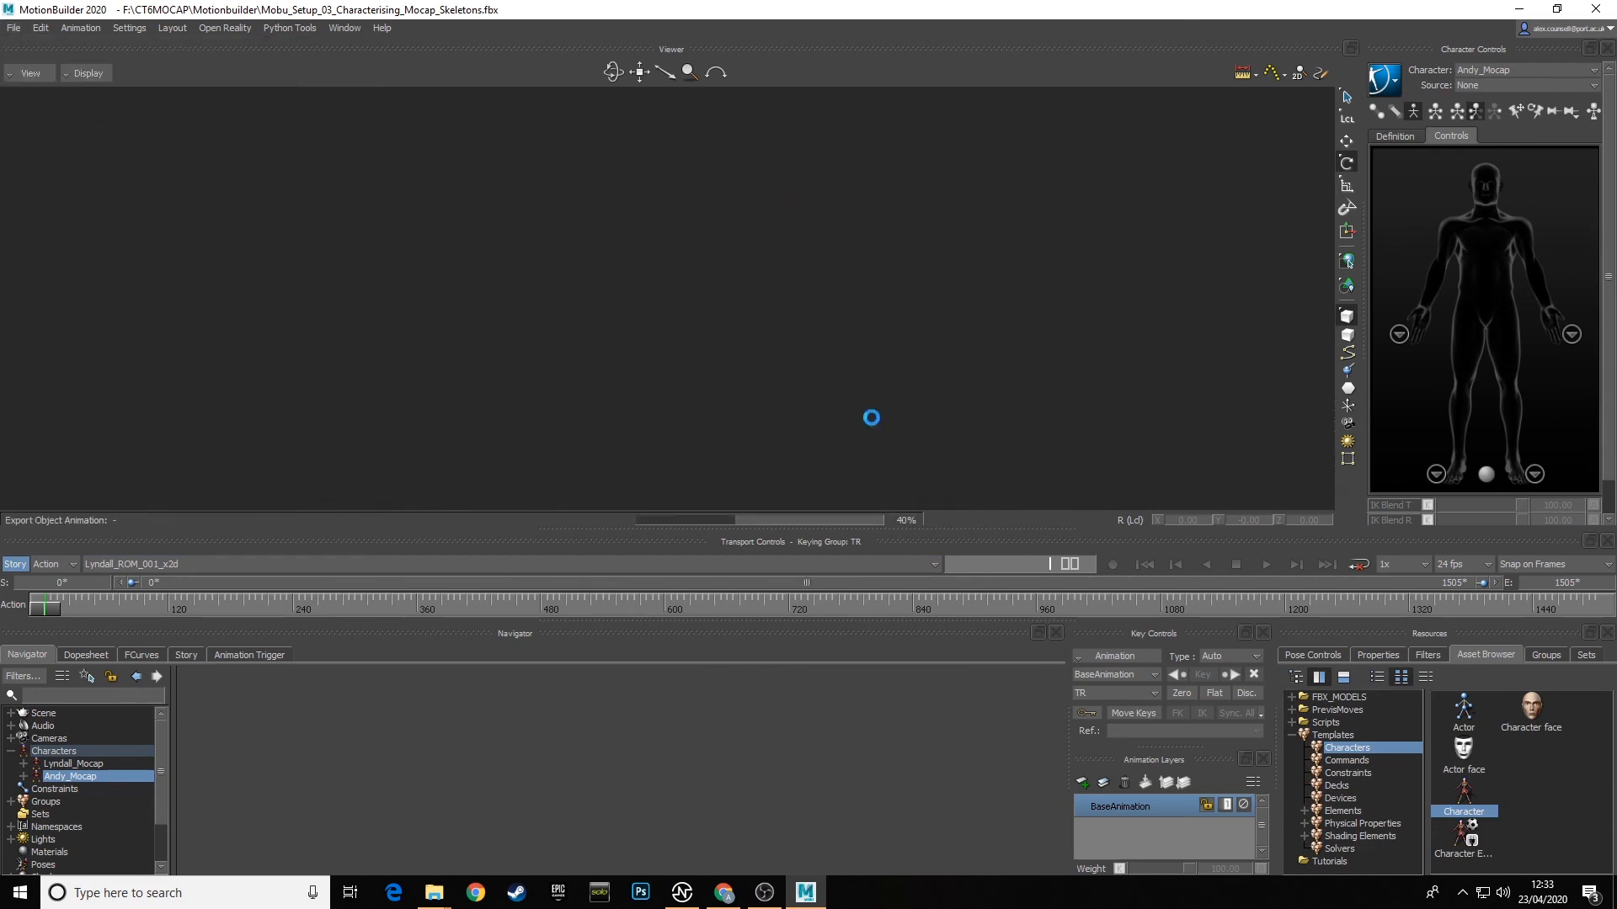